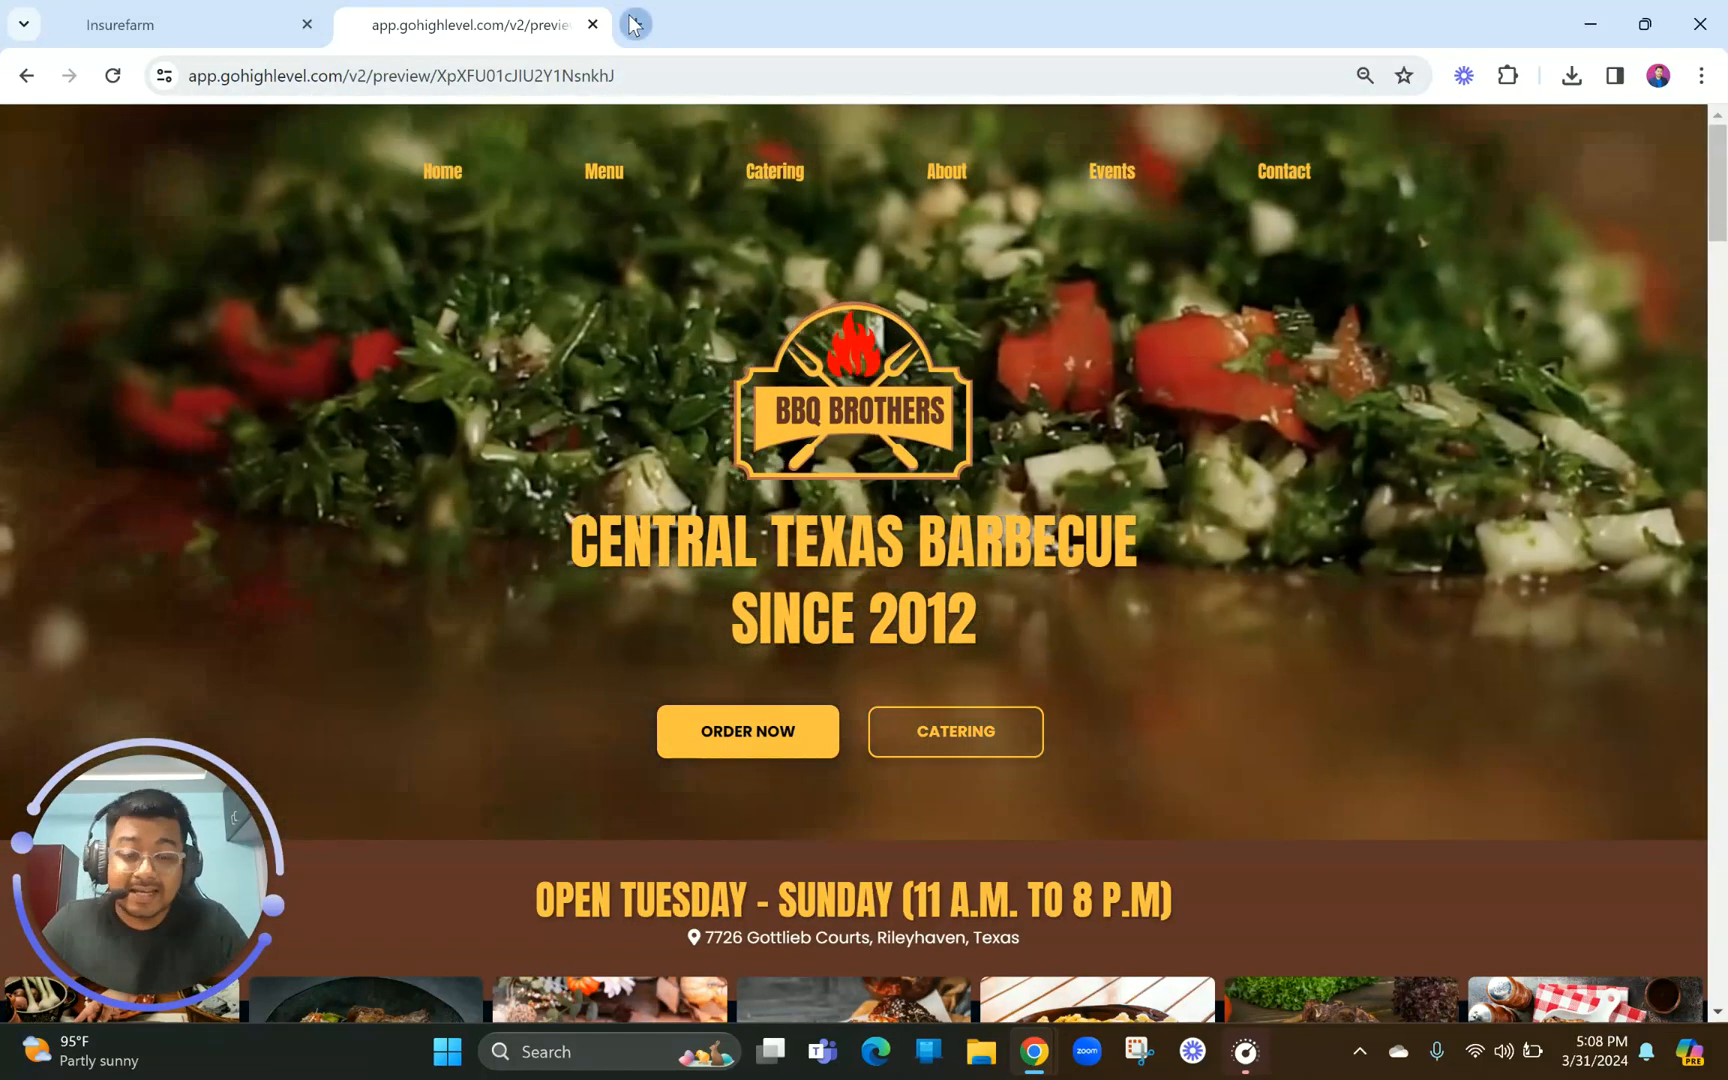
# Open the PB Digital website in a new browser tab
pyautogui.click(636, 24)
pyautogui.write('pri')
pyautogui.press('Return')
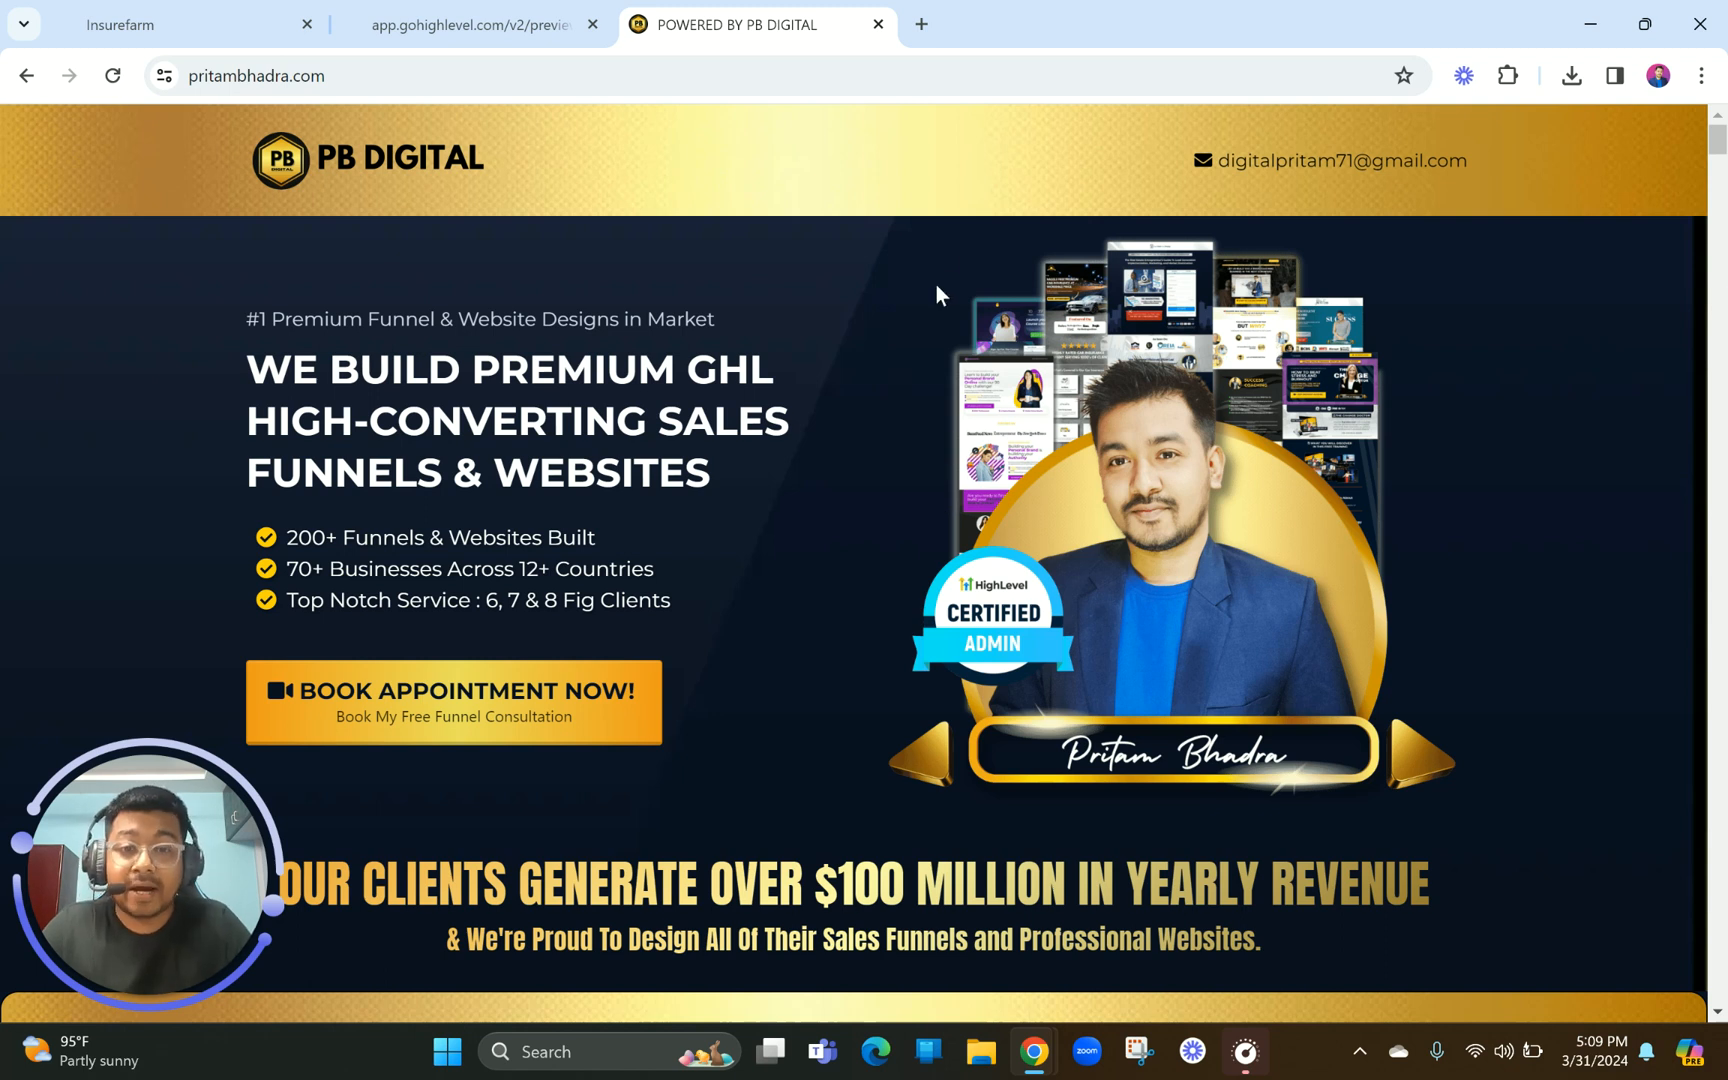
# Look through the PB Digital site's premium funnel designs, client feedback and testimonials, and return to its header
pyautogui.scroll(-20, 792, 568)
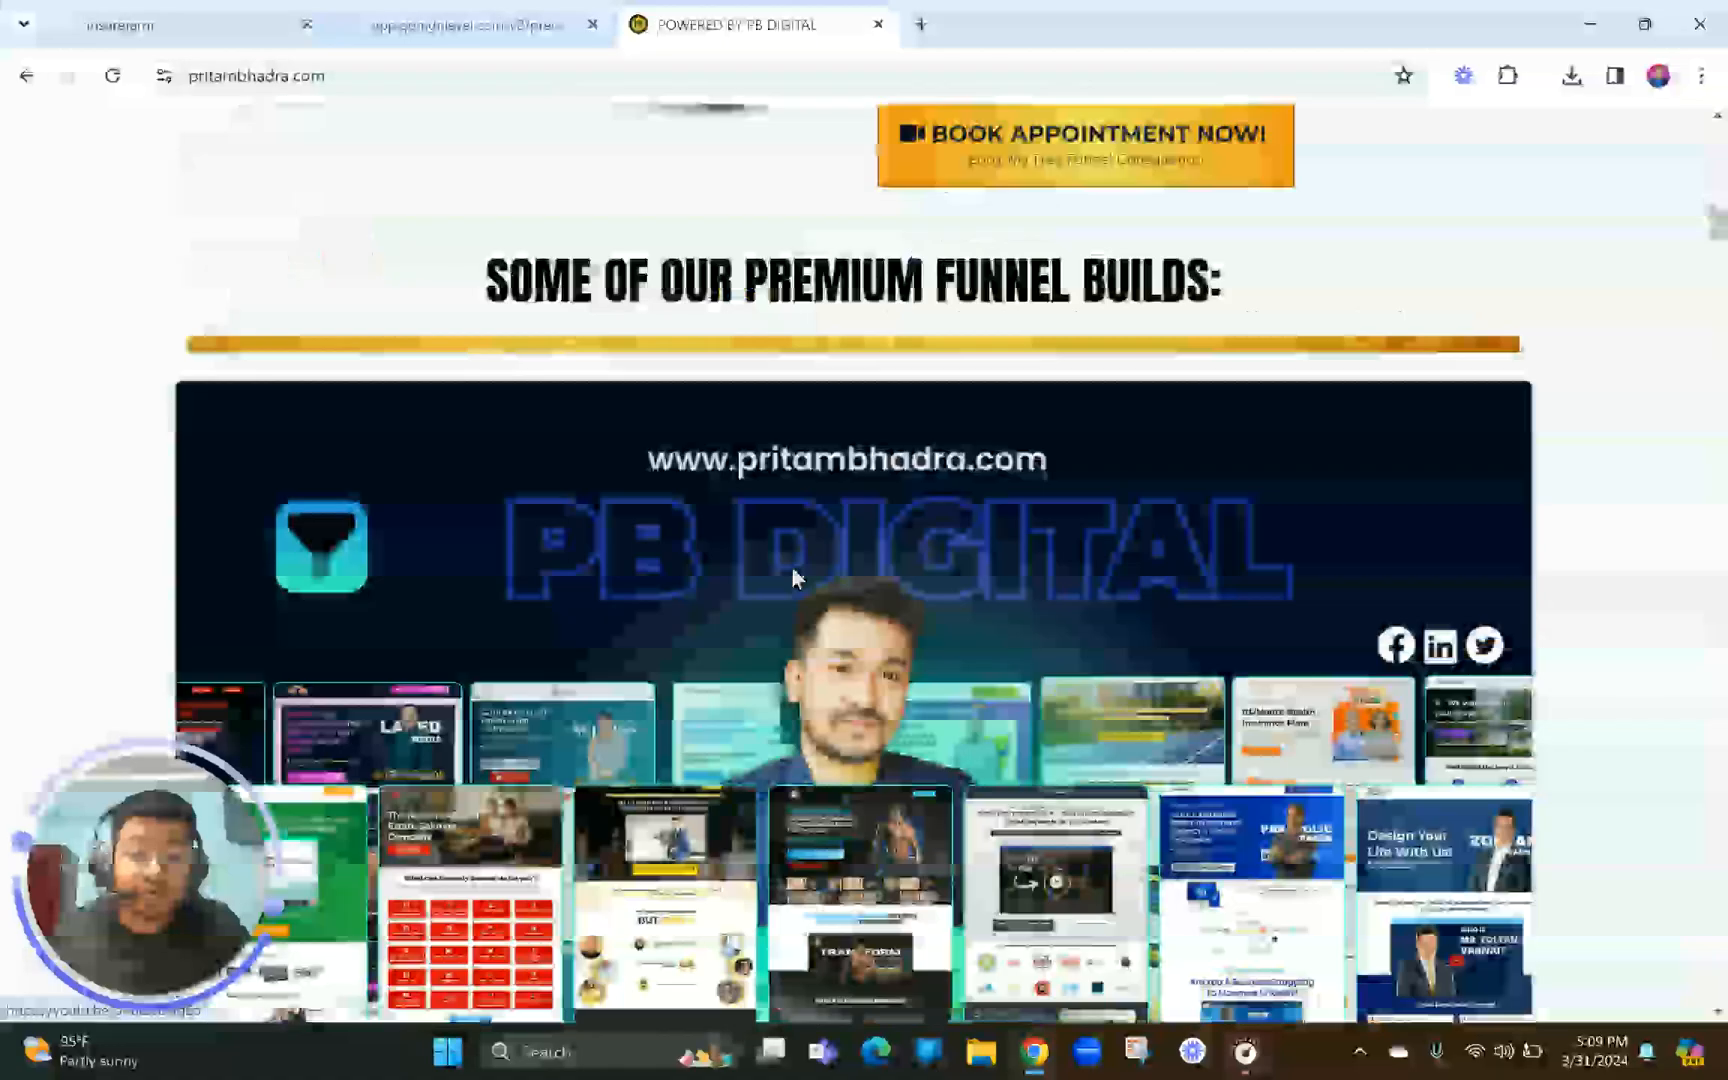
pyautogui.scroll(-10, 797, 578)
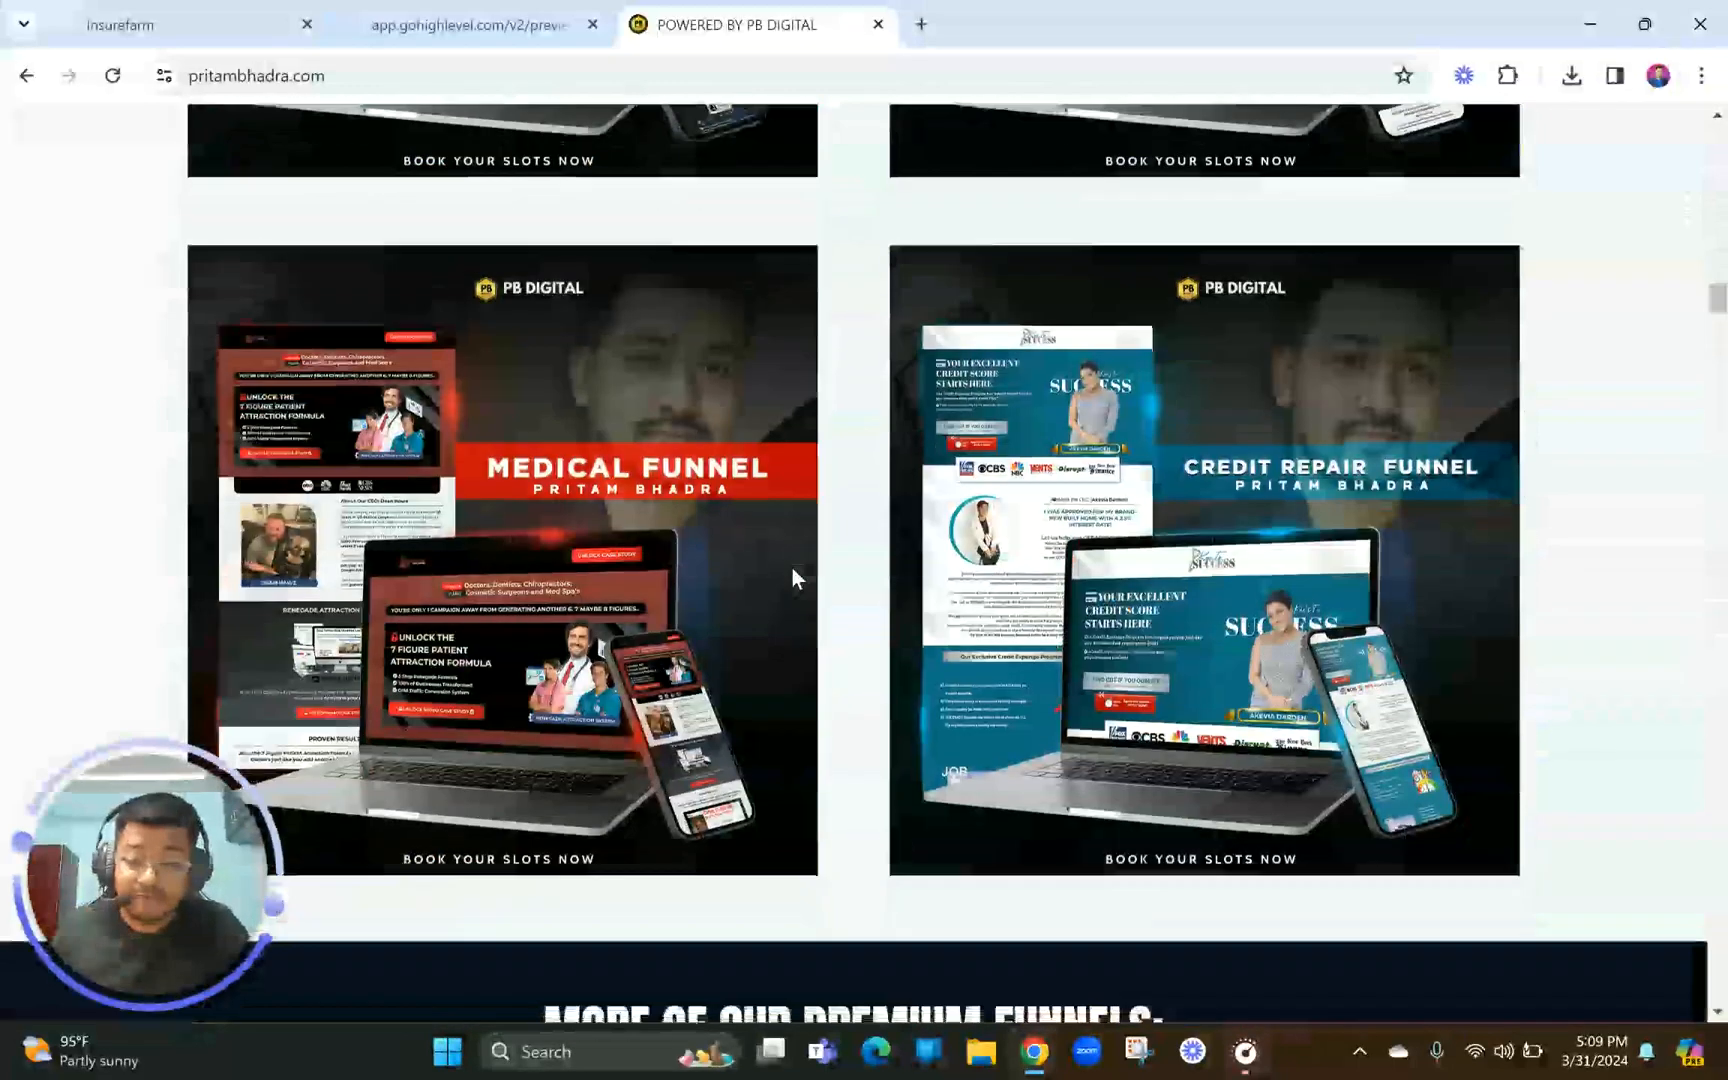
pyautogui.scroll(-4, 795, 578)
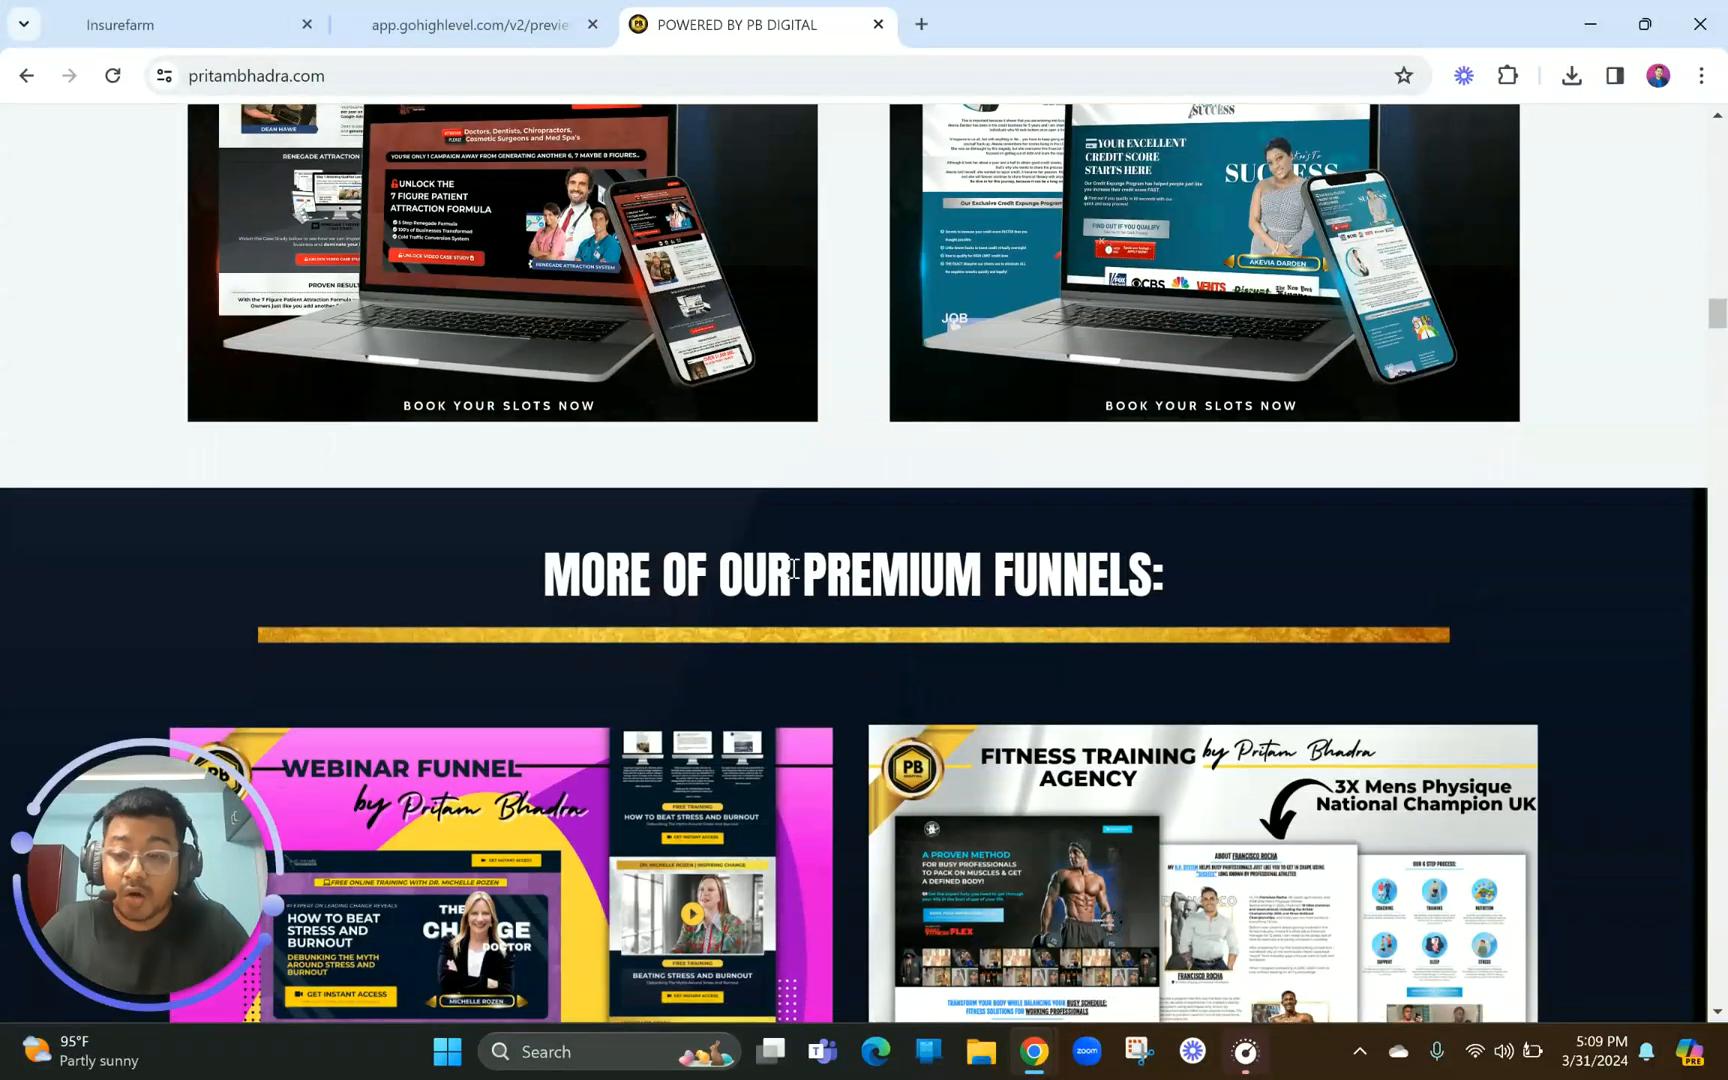
pyautogui.scroll(-16, 793, 568)
pyautogui.scroll(-15, 793, 578)
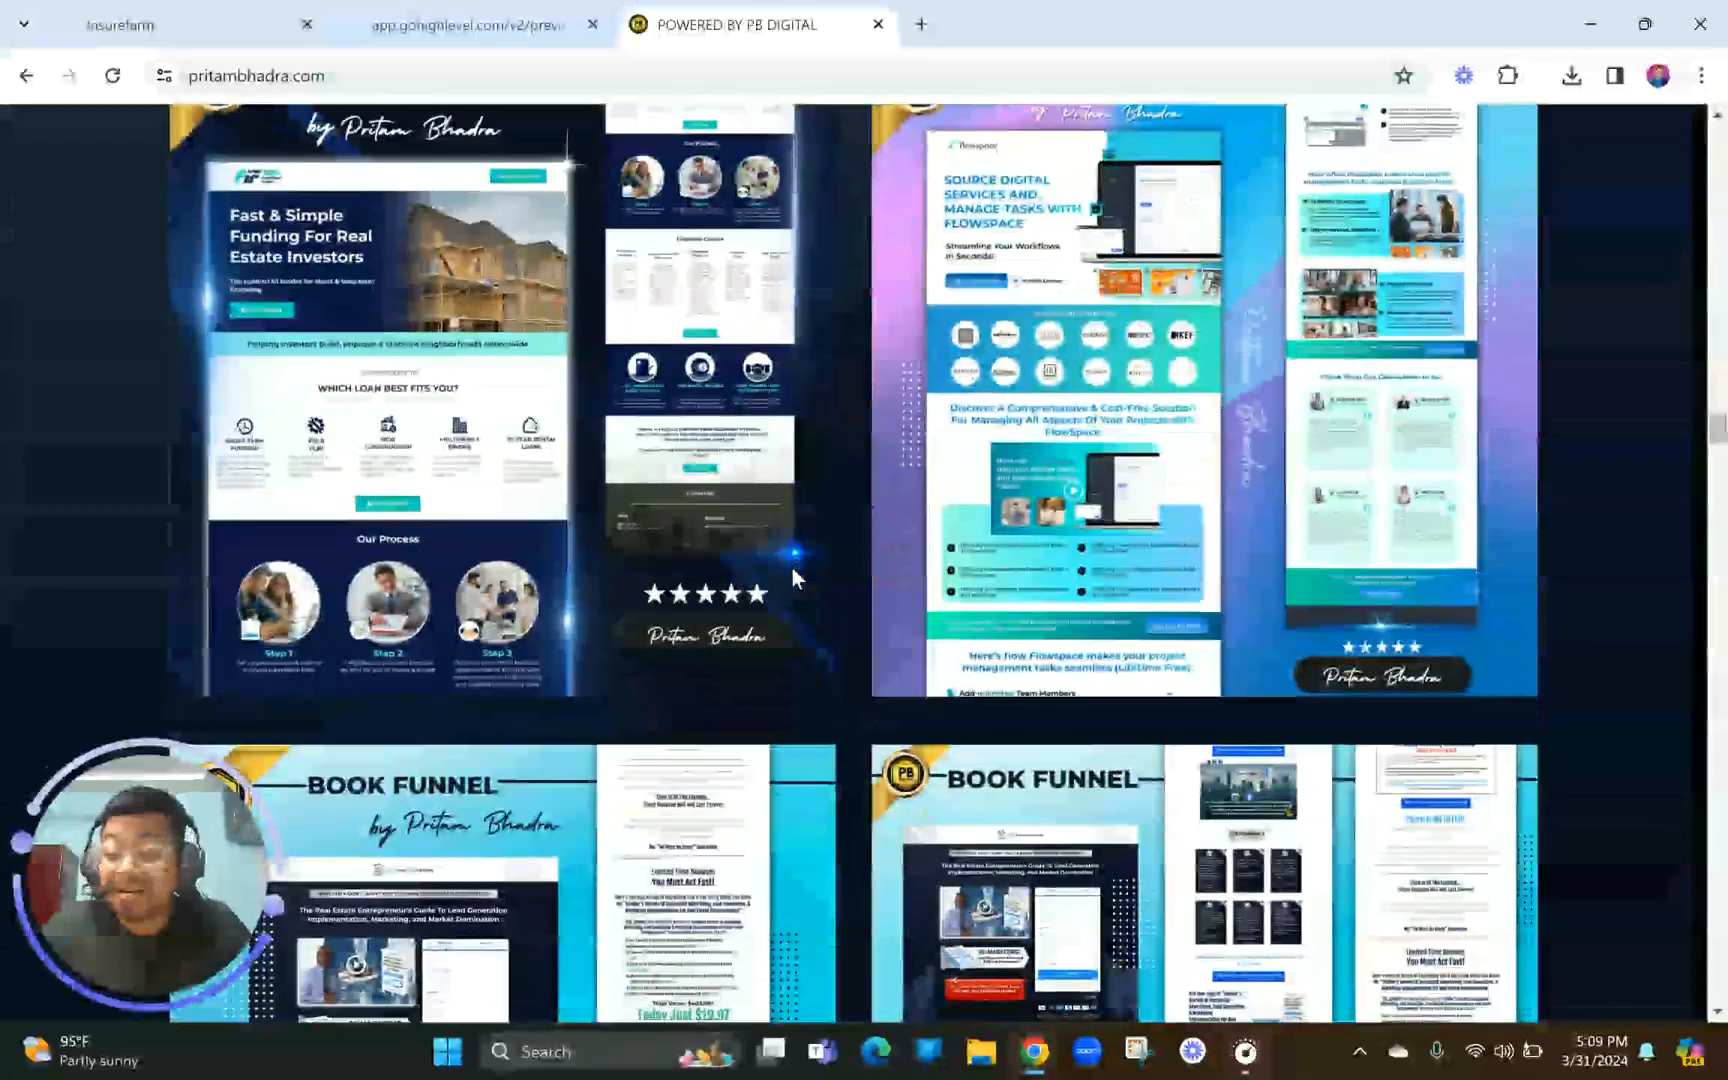
pyautogui.scroll(-20, 793, 578)
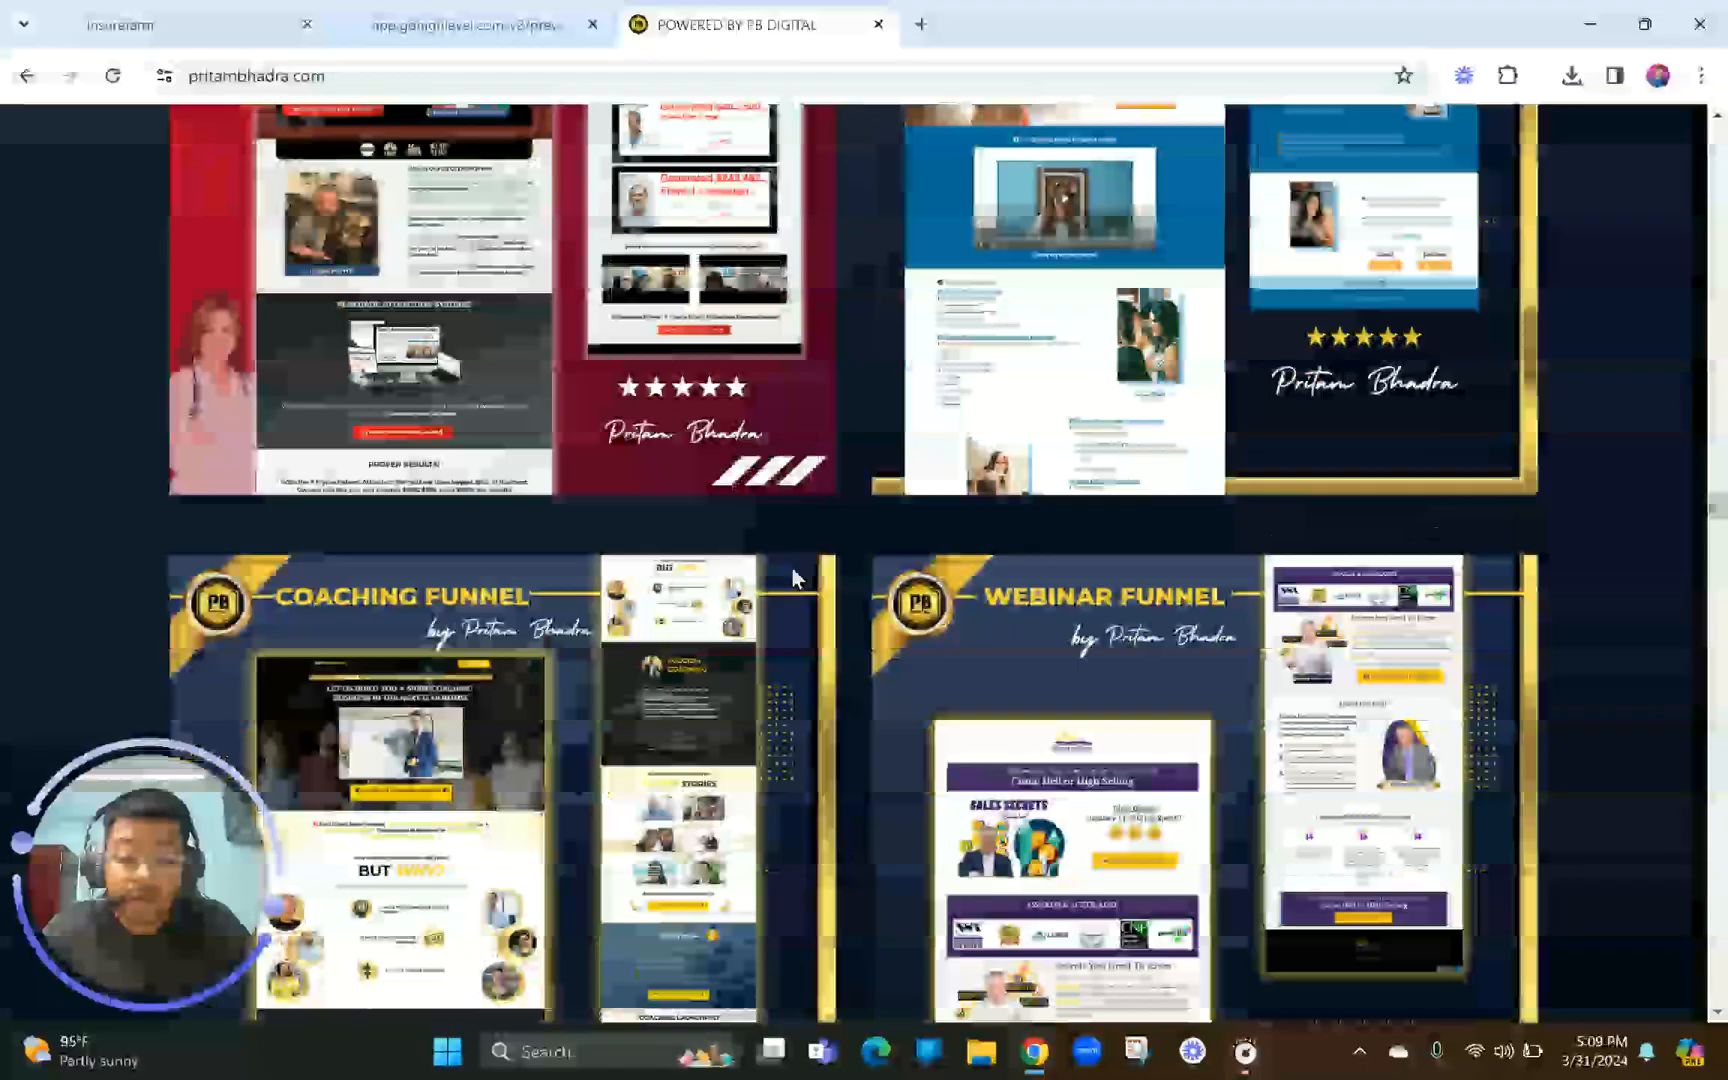
pyautogui.scroll(-20, 793, 578)
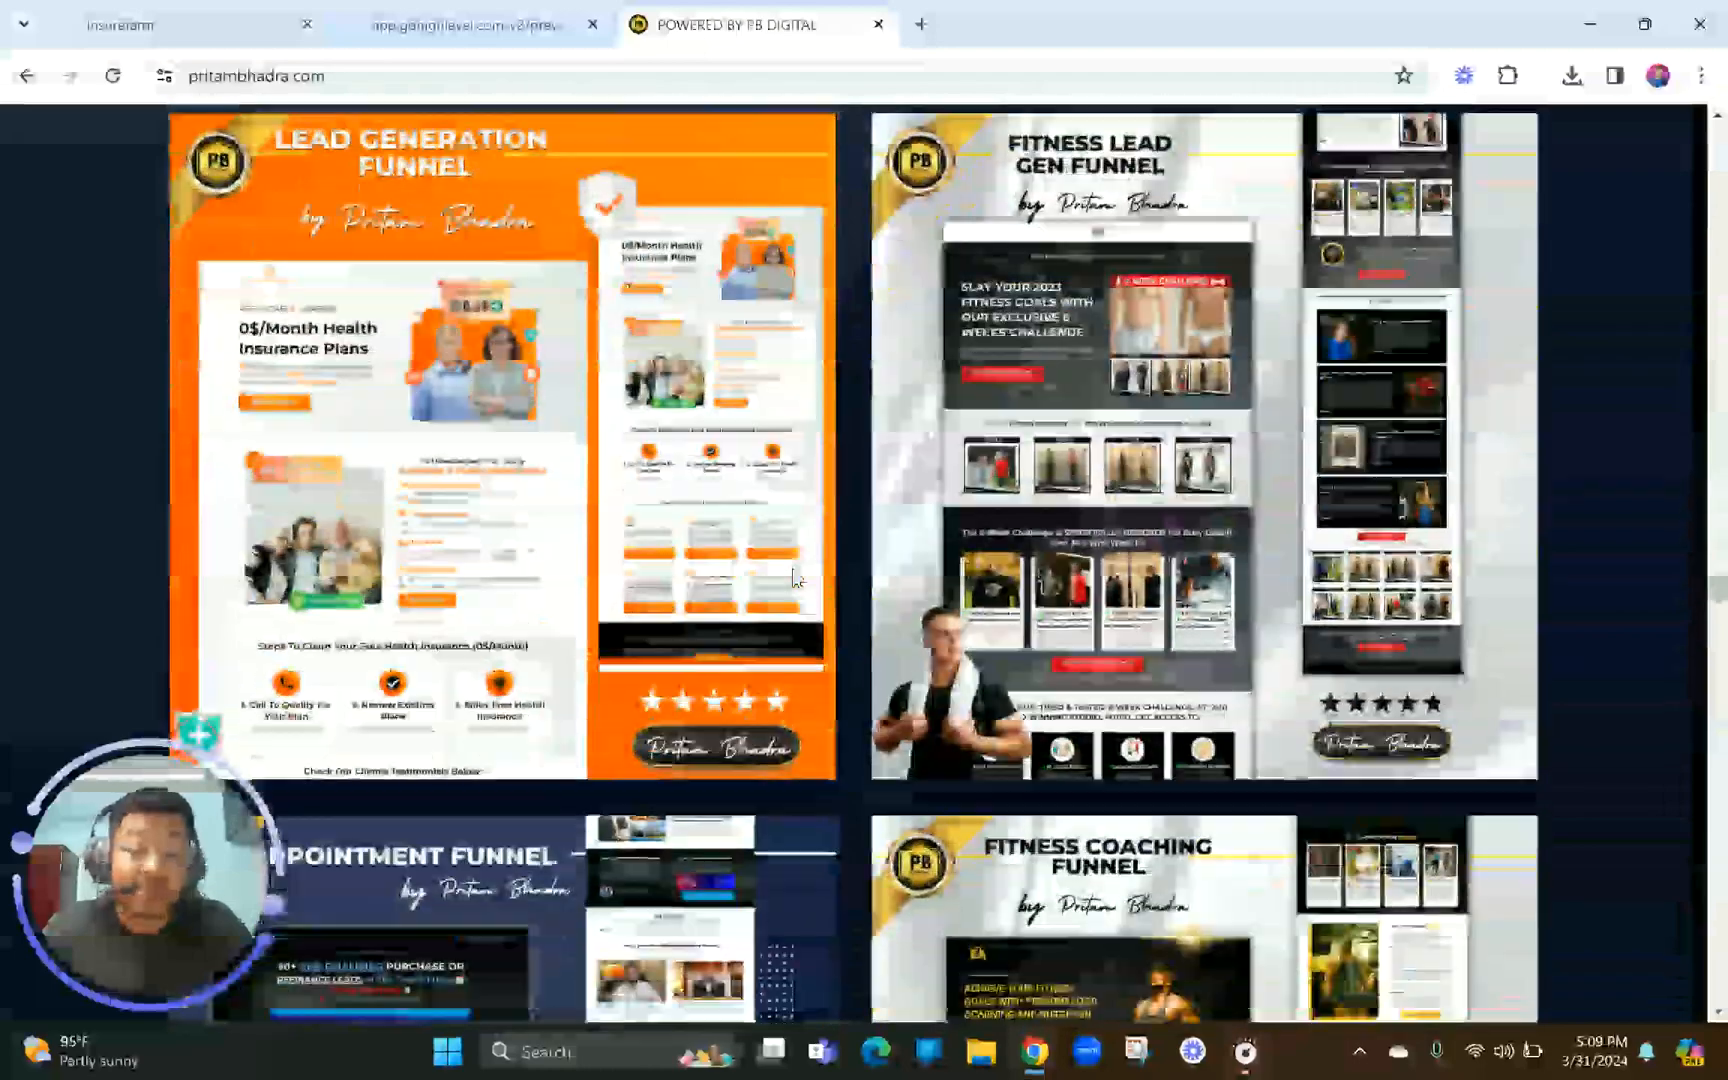
pyautogui.scroll(-20, 795, 578)
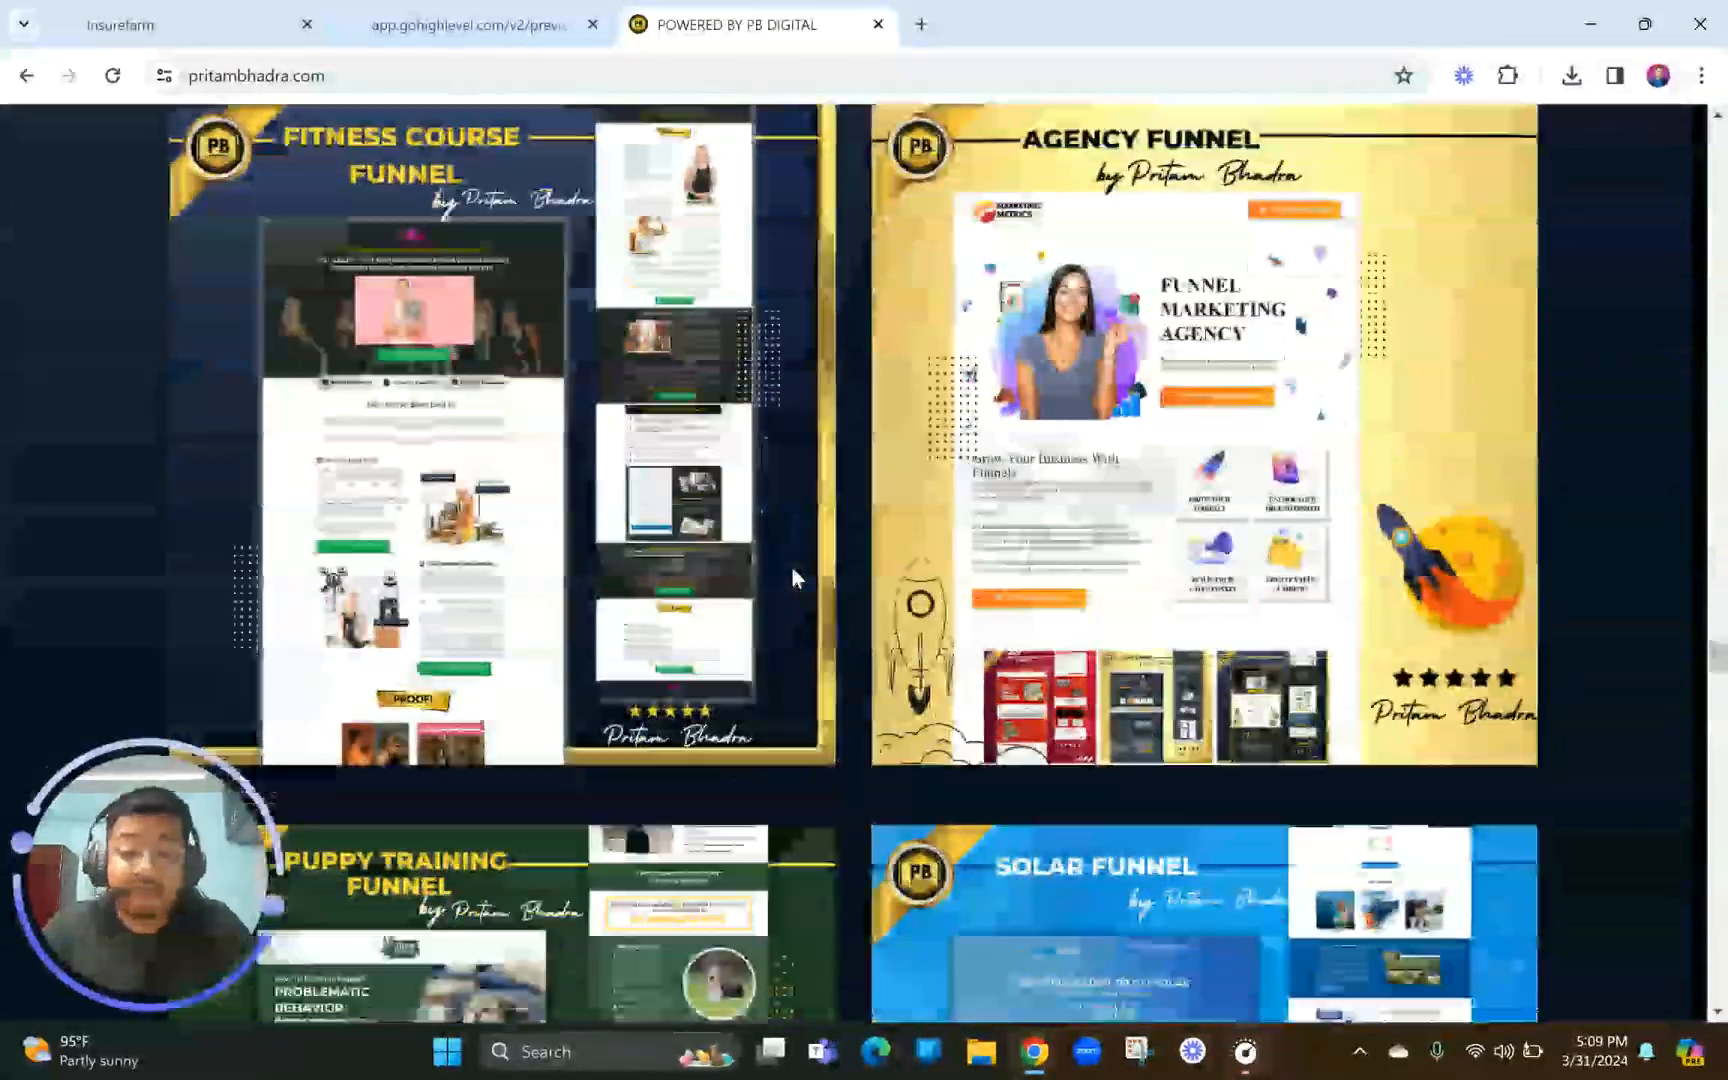
pyautogui.scroll(-20, 793, 578)
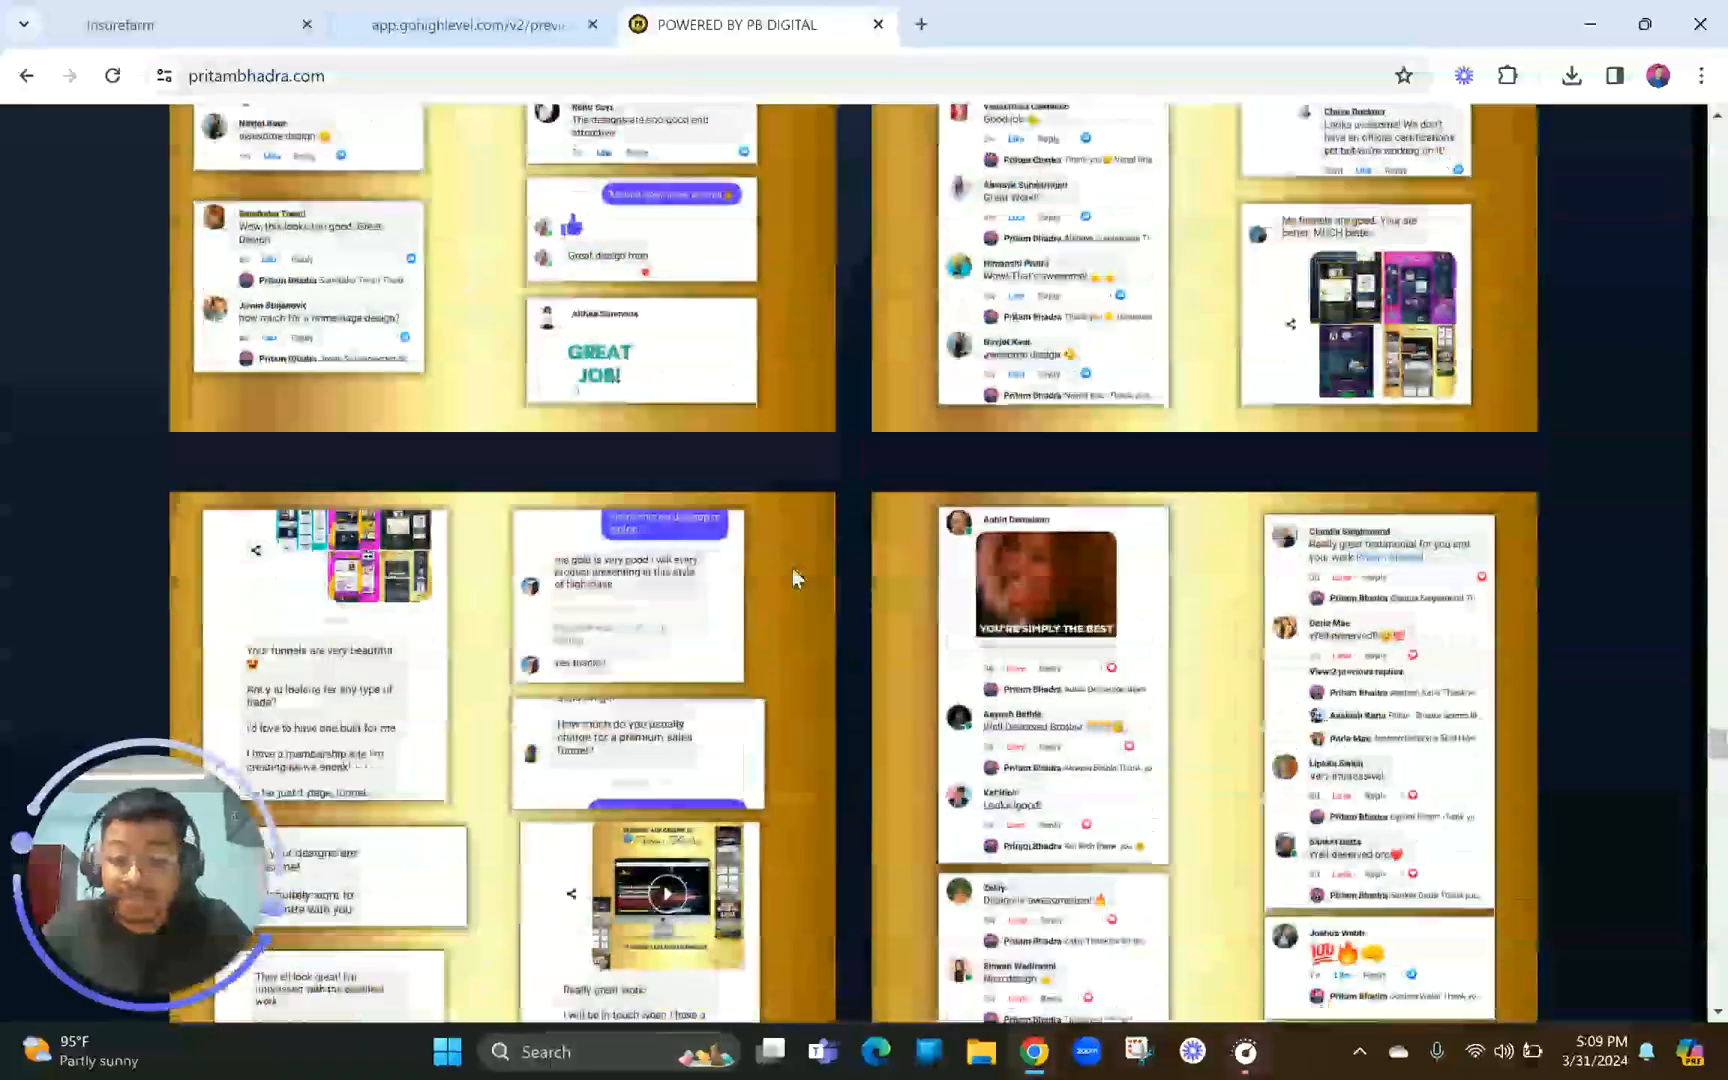
pyautogui.scroll(-20, 792, 568)
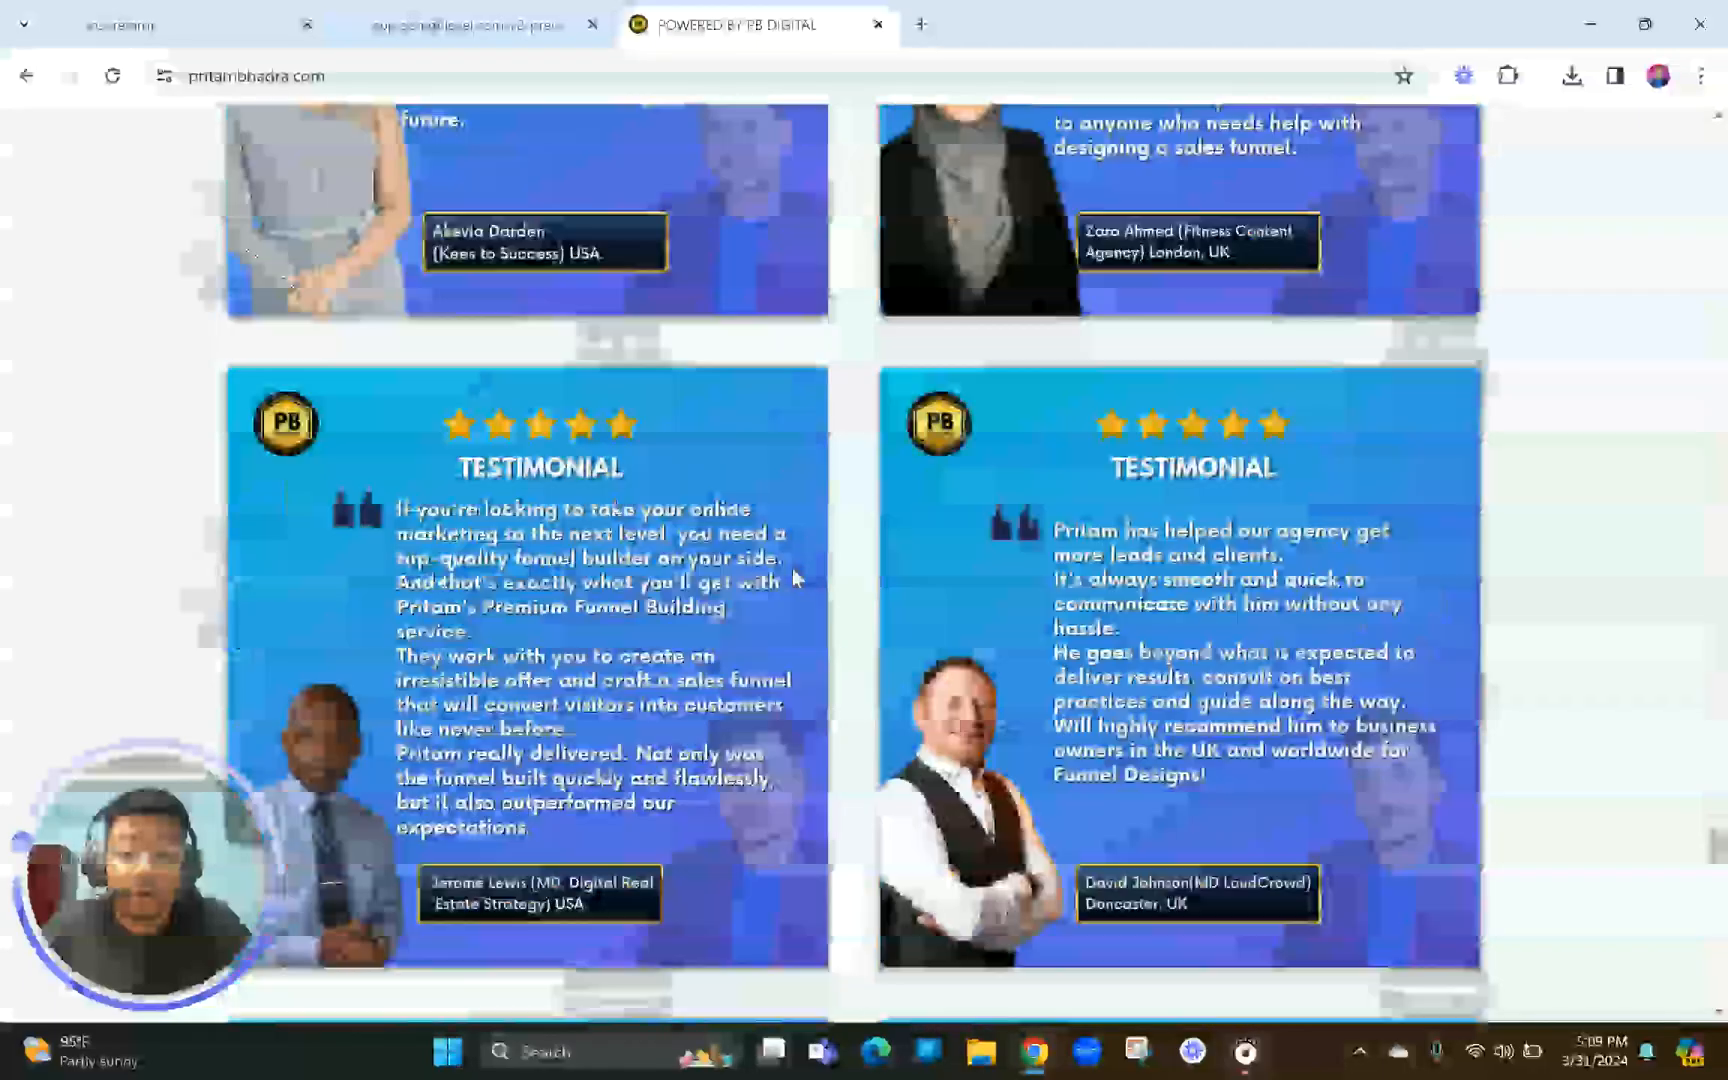
pyautogui.scroll(-20, 795, 578)
pyautogui.moveTo(1719, 932); pyautogui.dragTo(1719, 140)
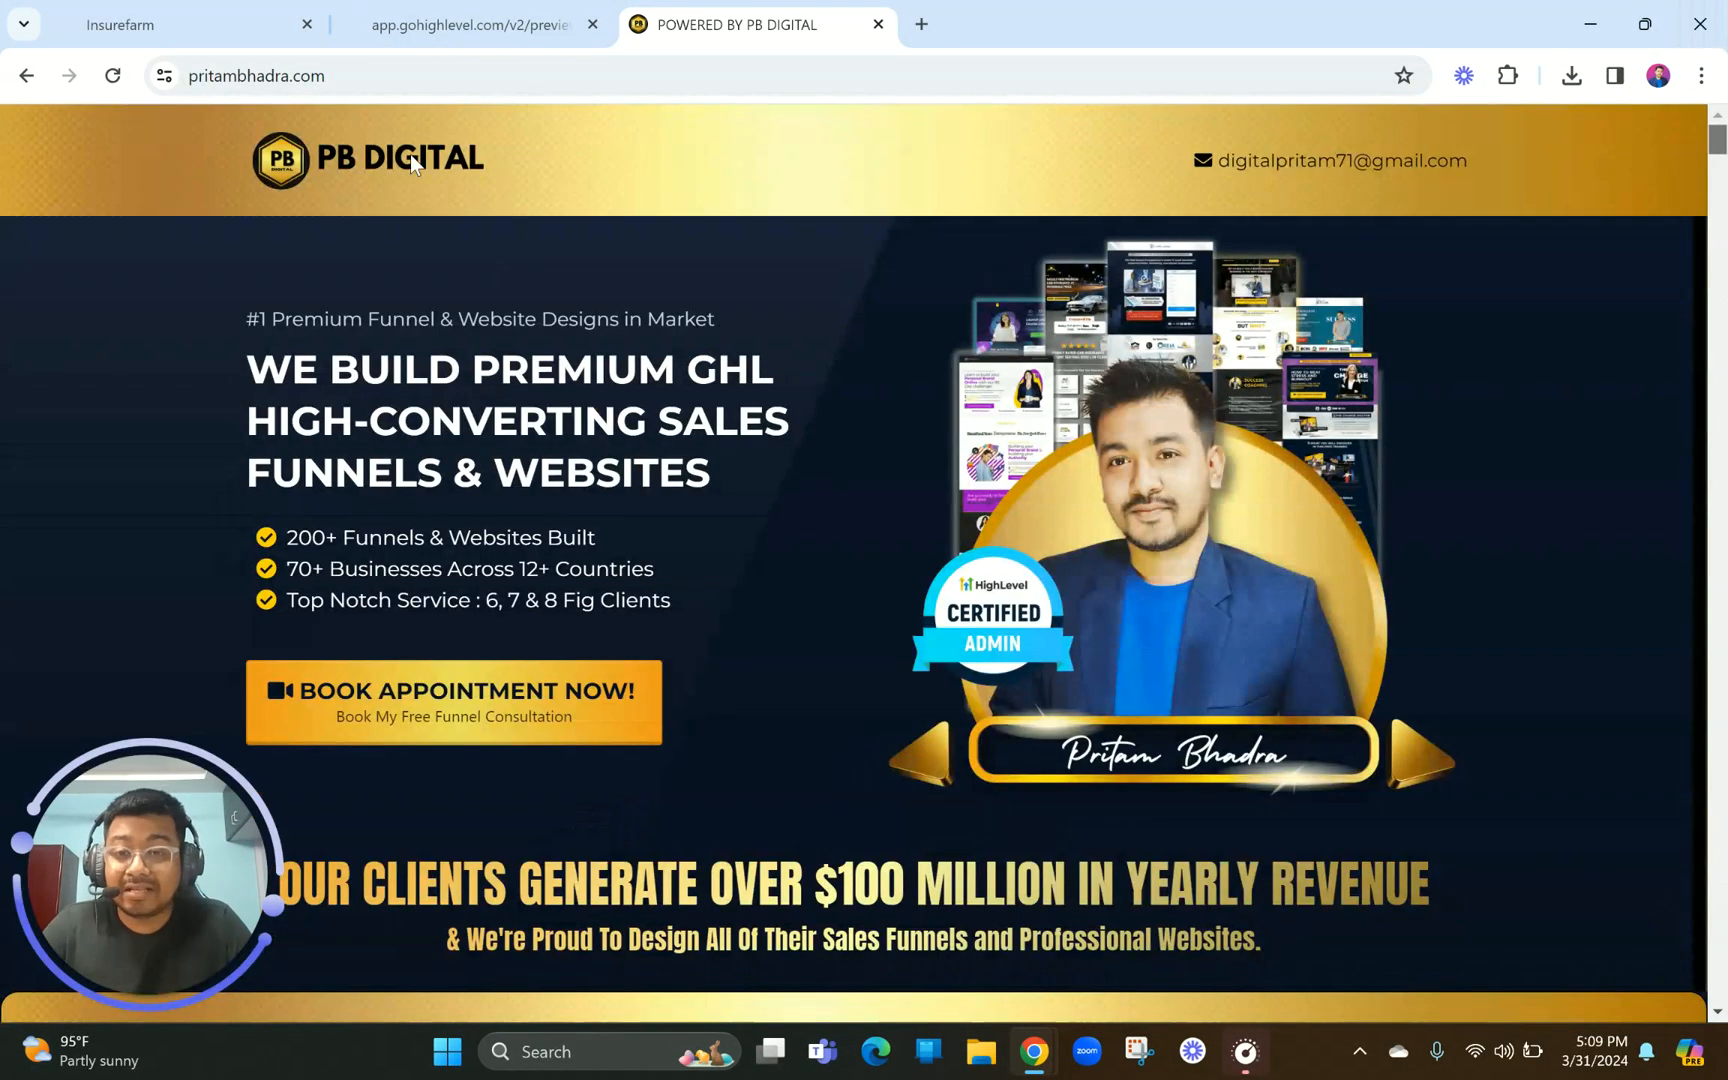
# Open ghltemplateshop.com in another new browser tab and highlight its web address
pyautogui.click(920, 25)
pyautogui.write('ghltemplateshop.com')
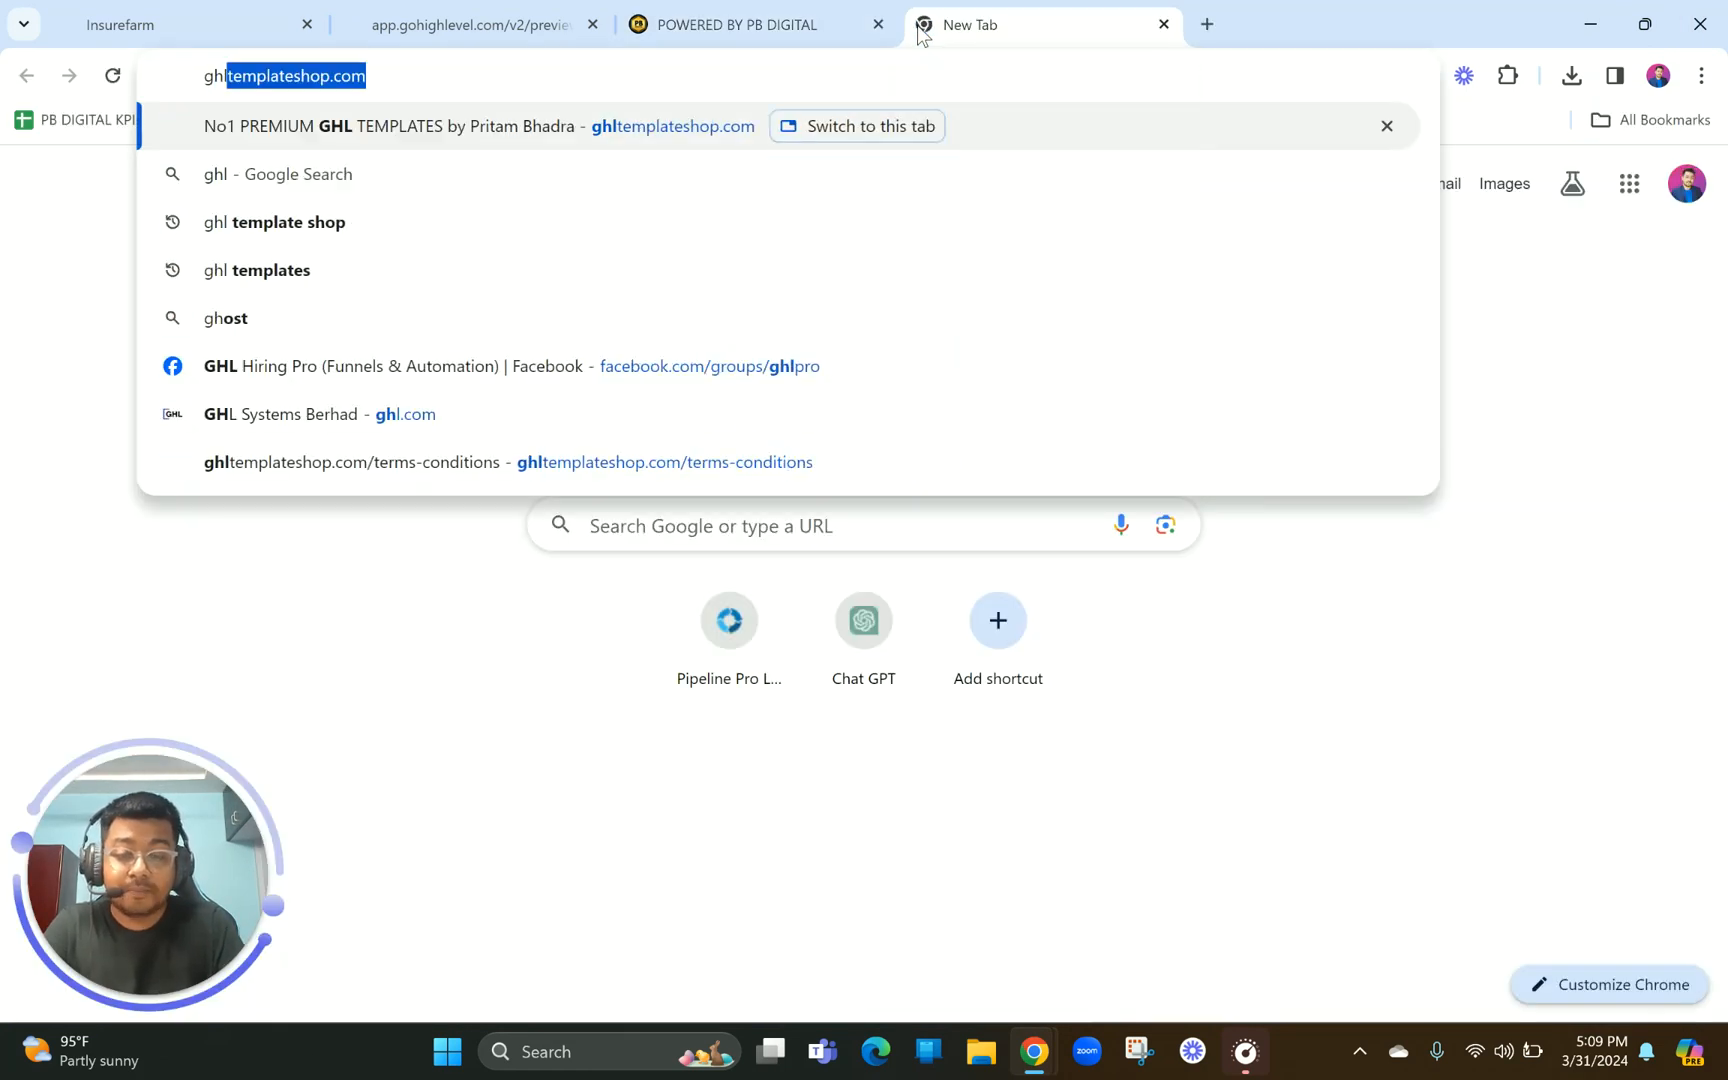
pyautogui.press('Return')
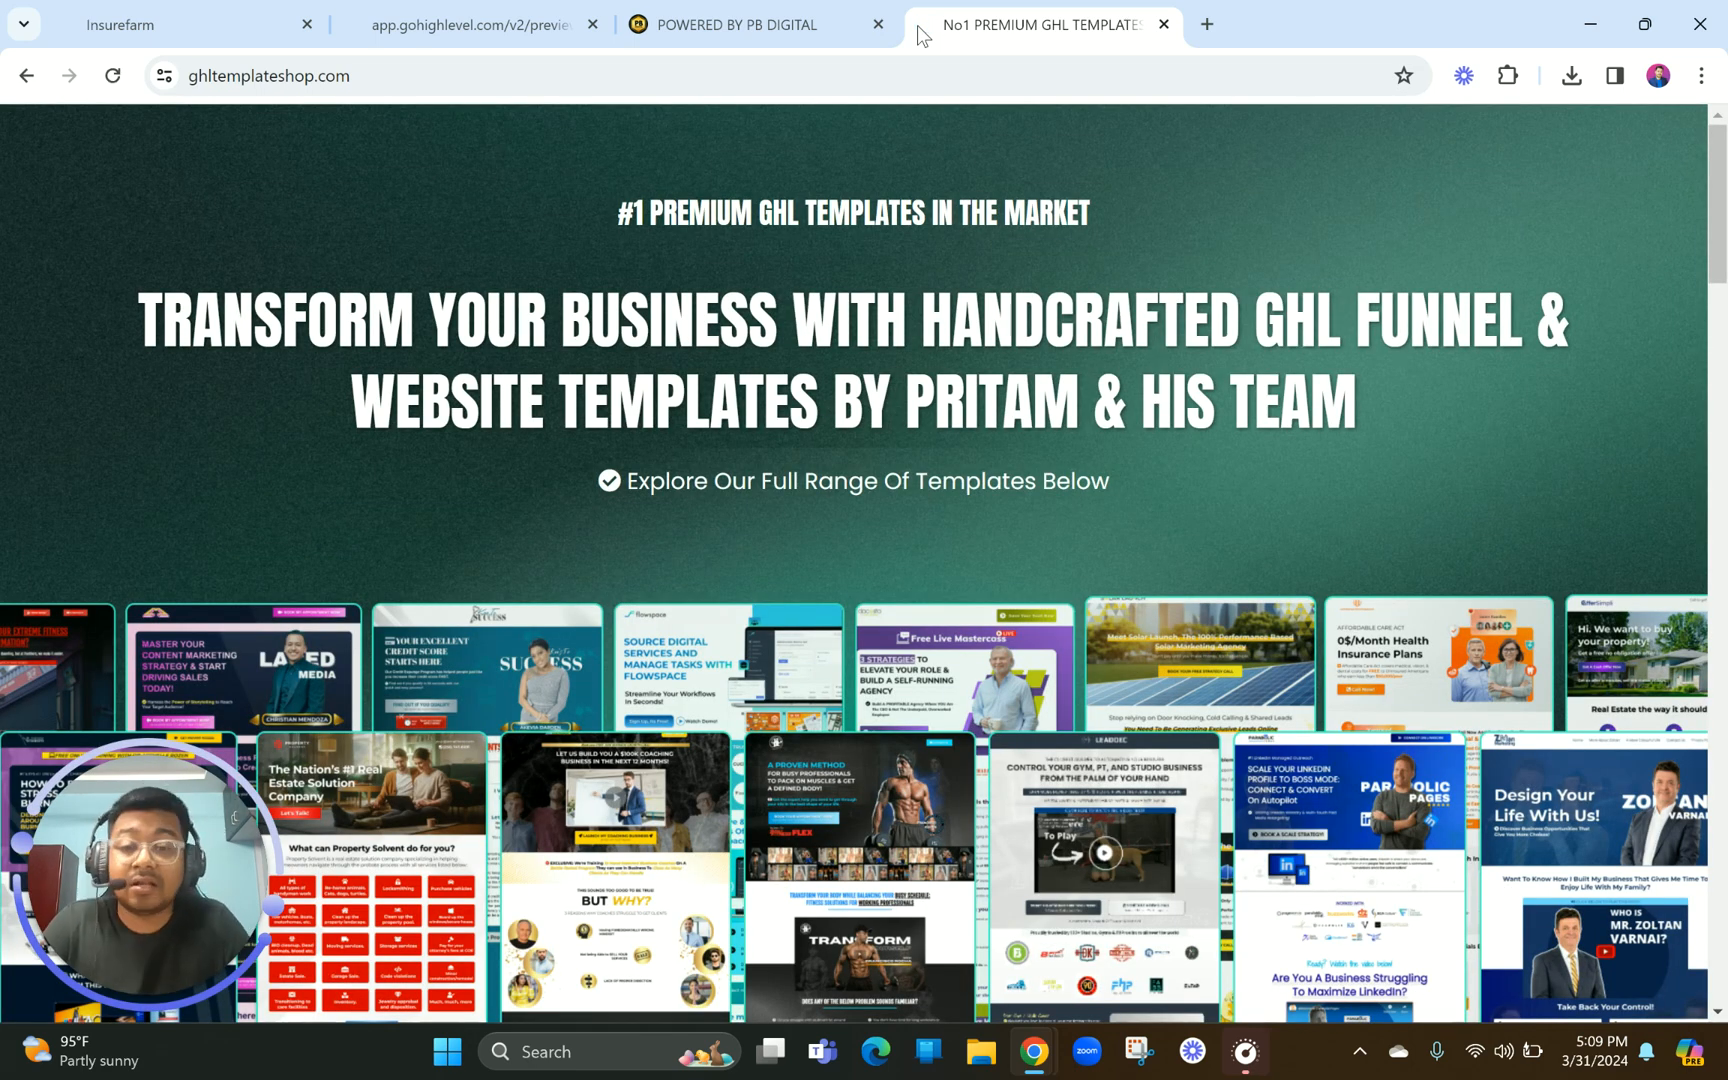
pyautogui.click(384, 66)
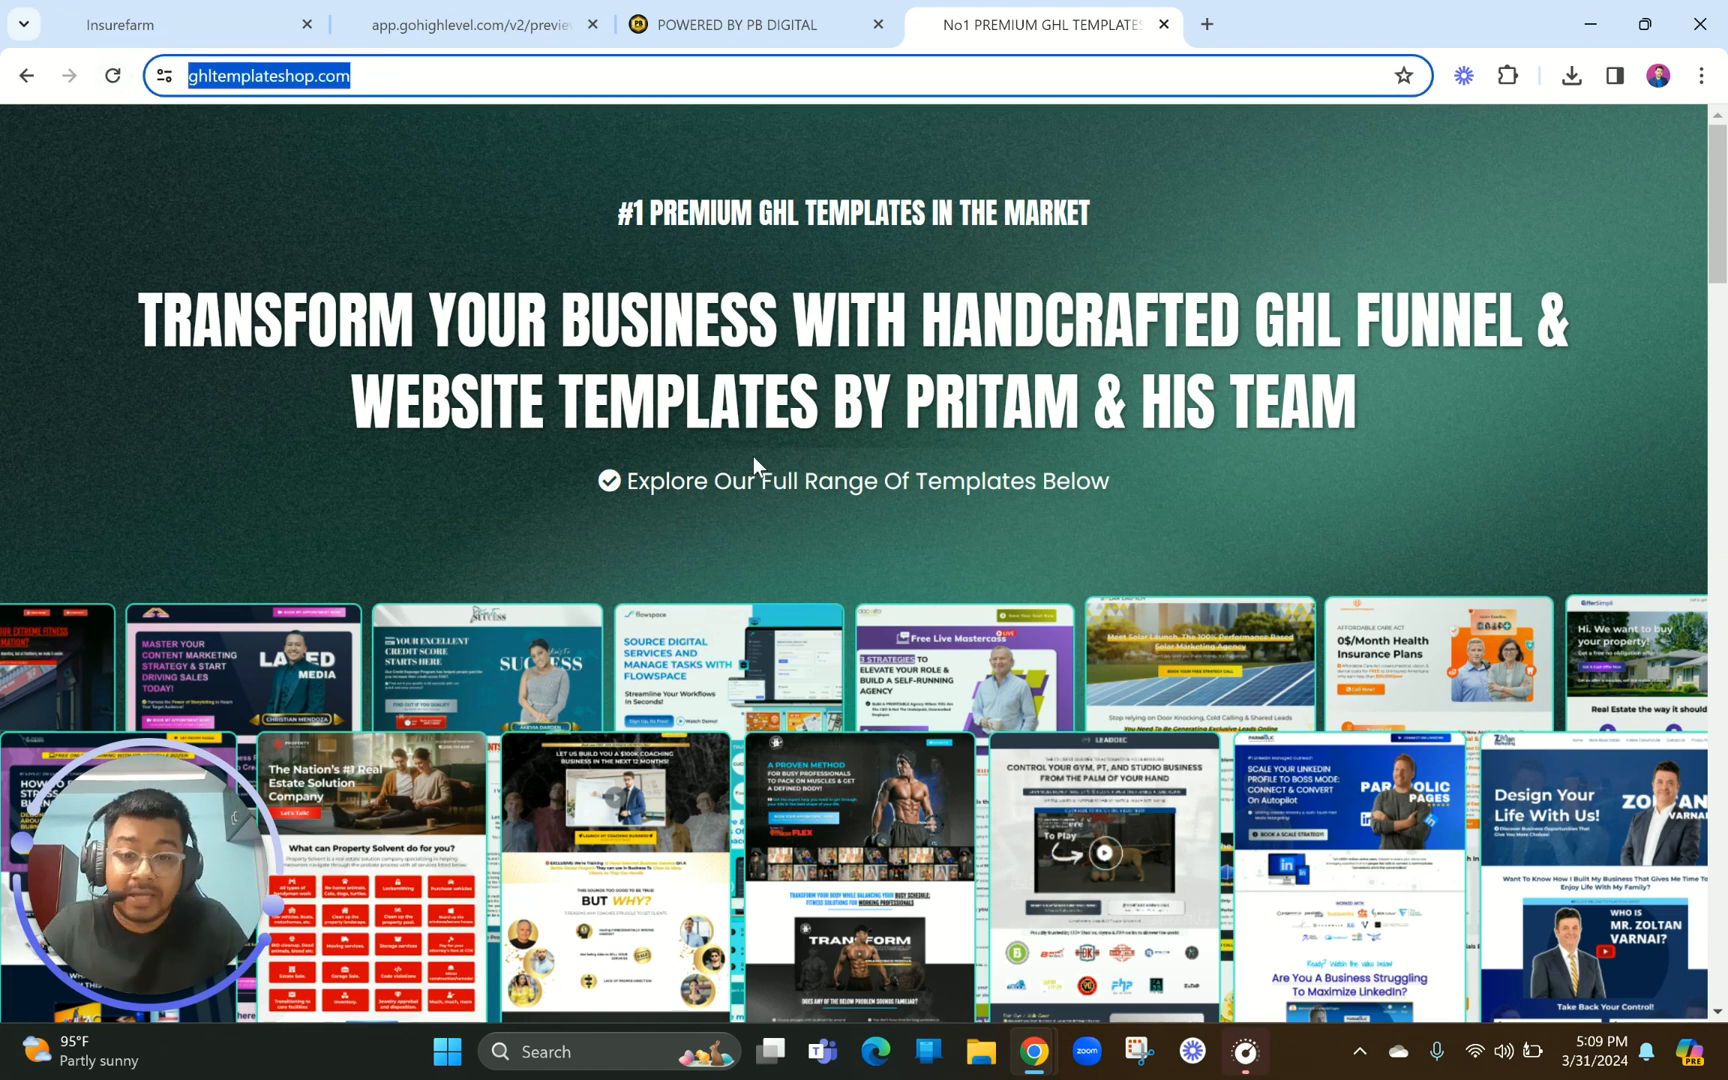
# Find the Premium Restaurant Website Template listing, highlight its title and beta pricing note, and return to the page's beginning
pyautogui.scroll(-10, 753, 456)
pyautogui.scroll(-5, 753, 456)
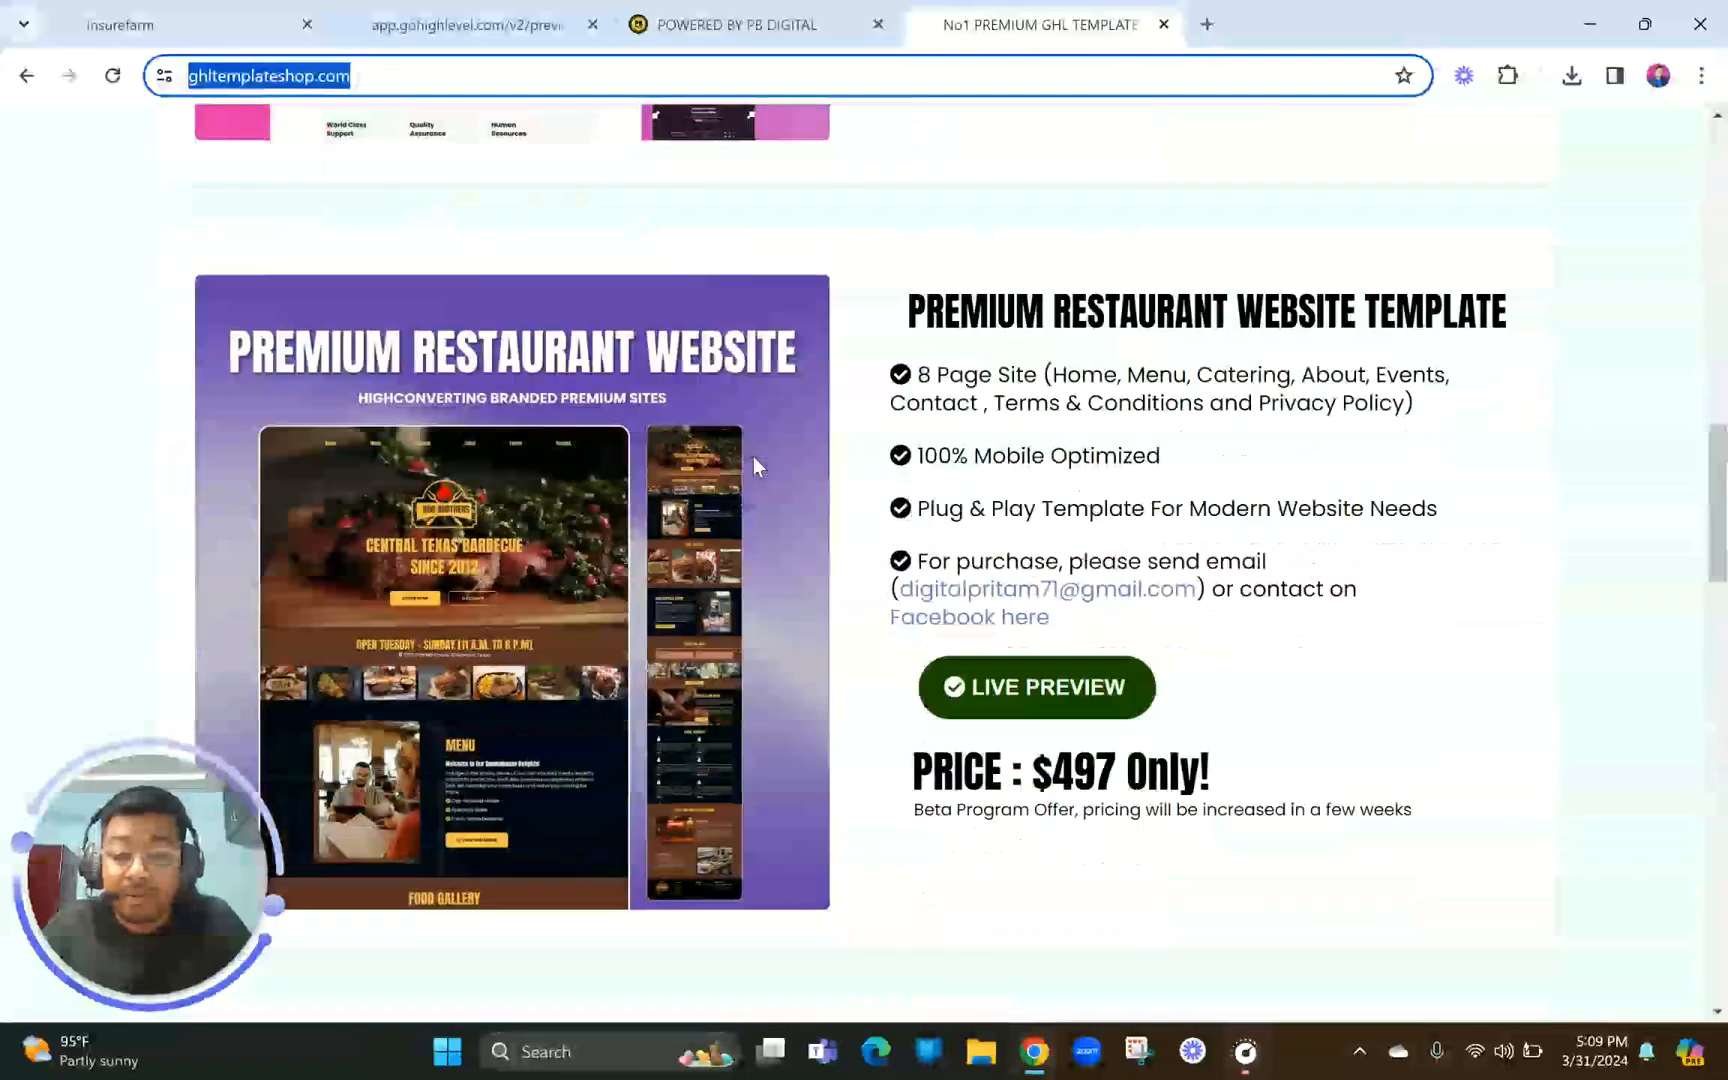
pyautogui.click(907, 268)
pyautogui.moveTo(907, 268); pyautogui.dragTo(1531, 266)
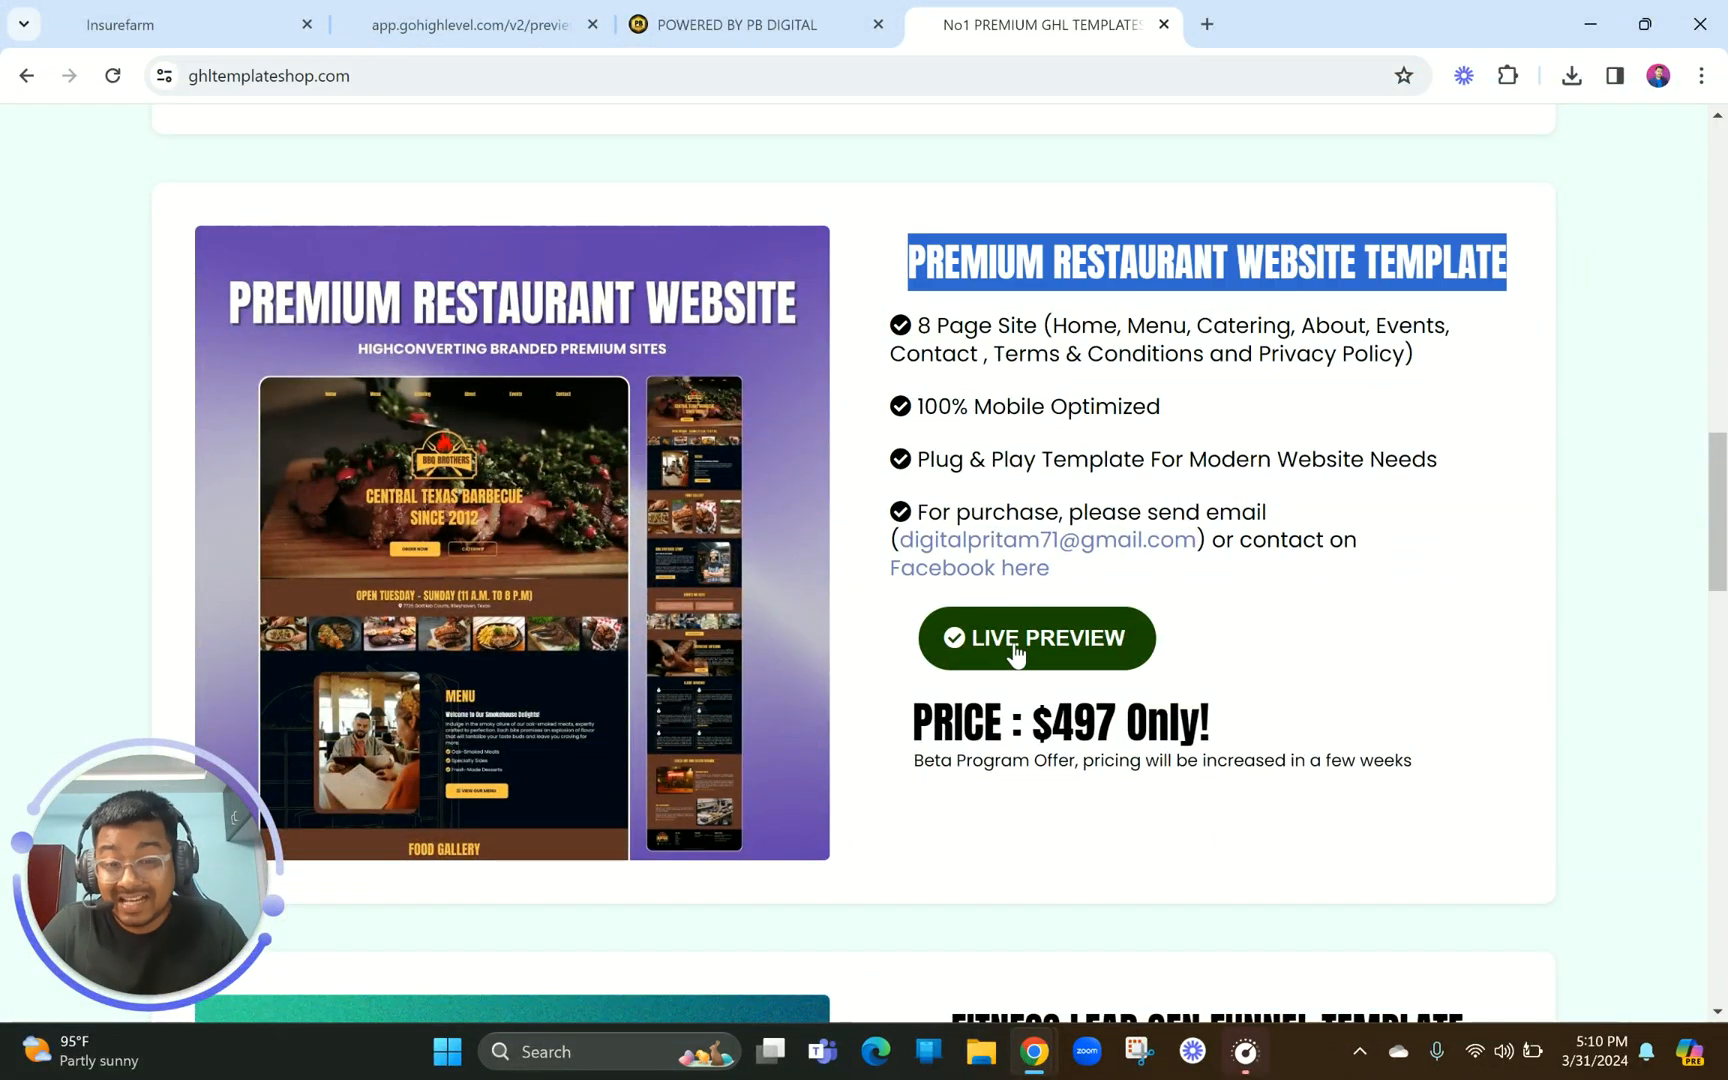
pyautogui.moveTo(914, 762); pyautogui.dragTo(1081, 762)
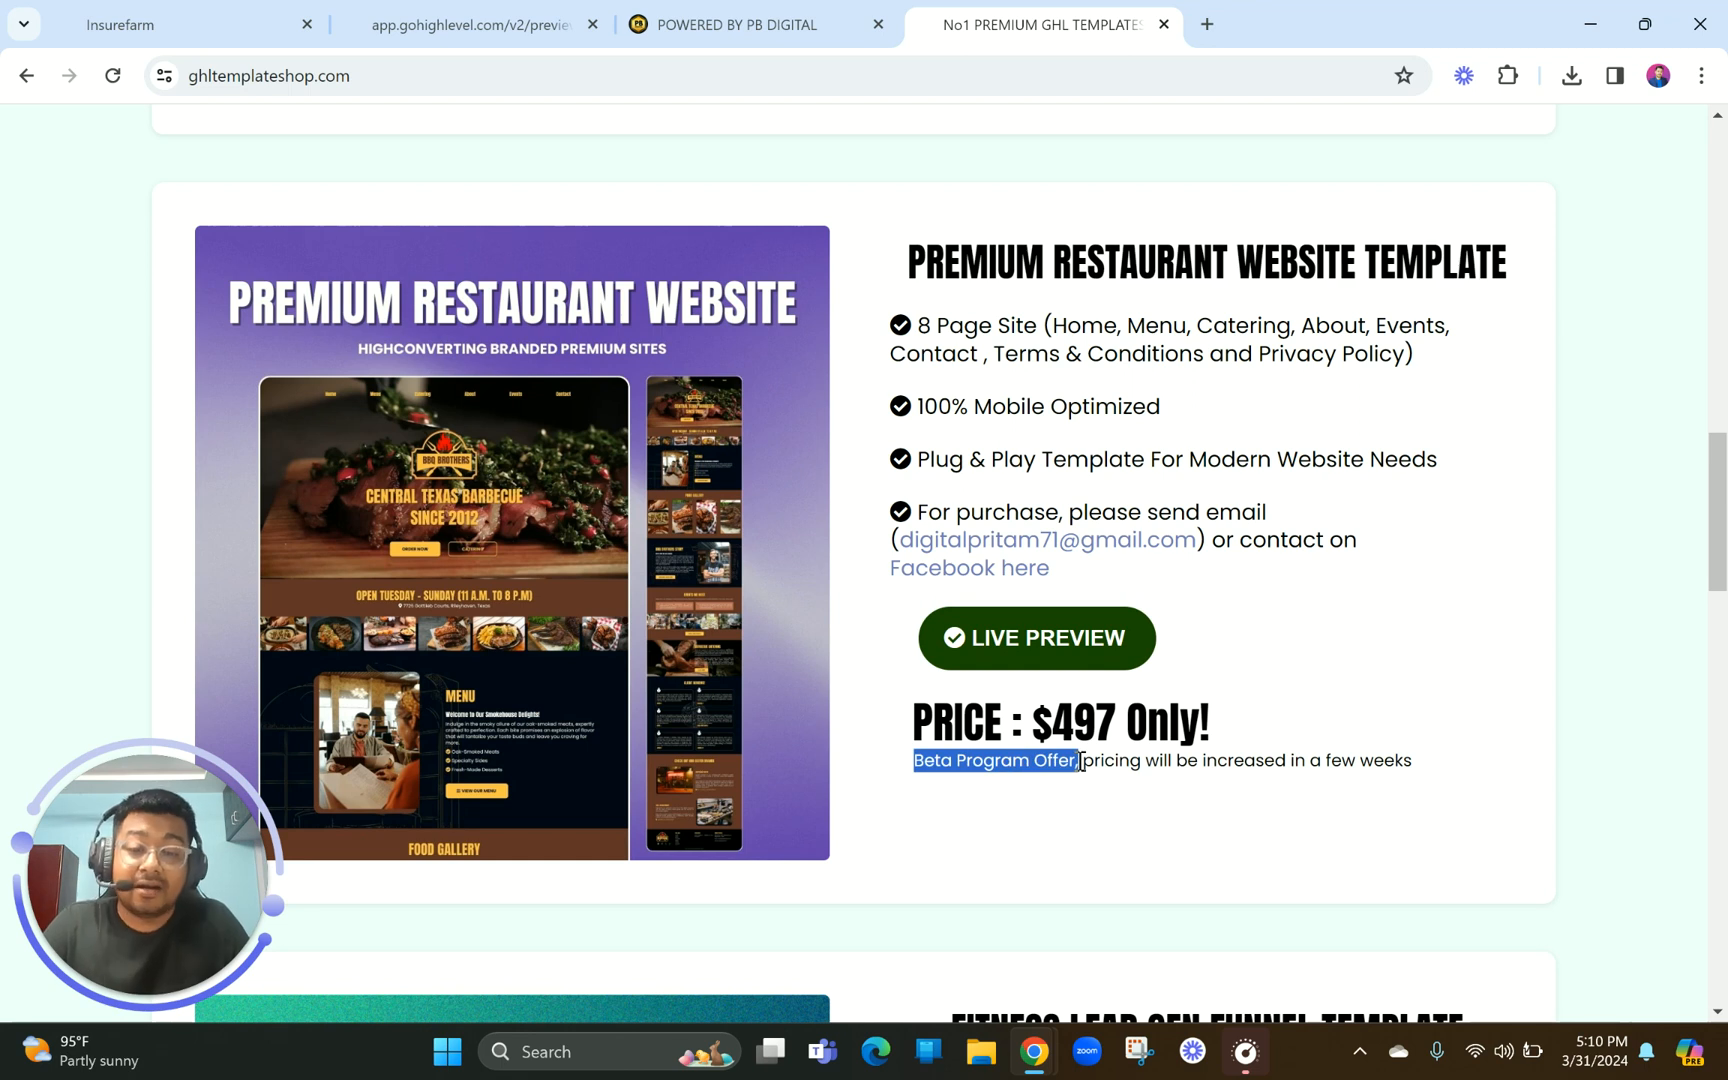
pyautogui.tripleClick(1426, 761)
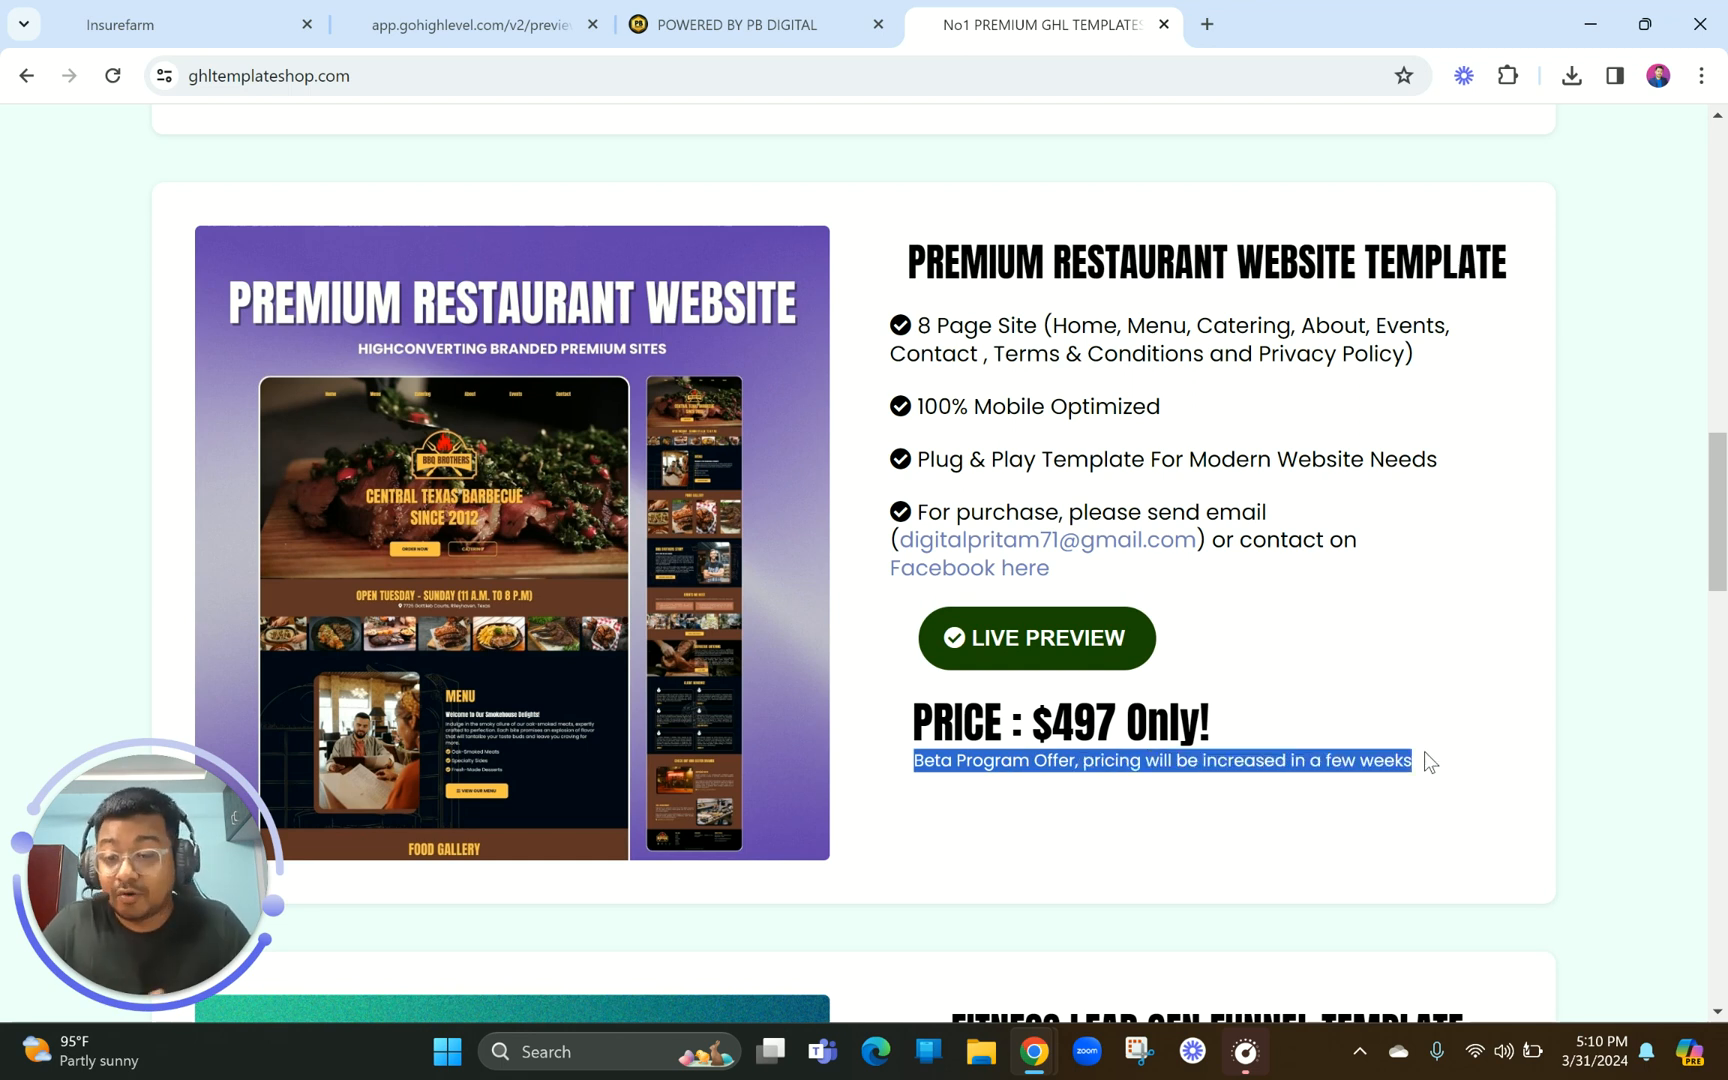
pyautogui.press('Home')
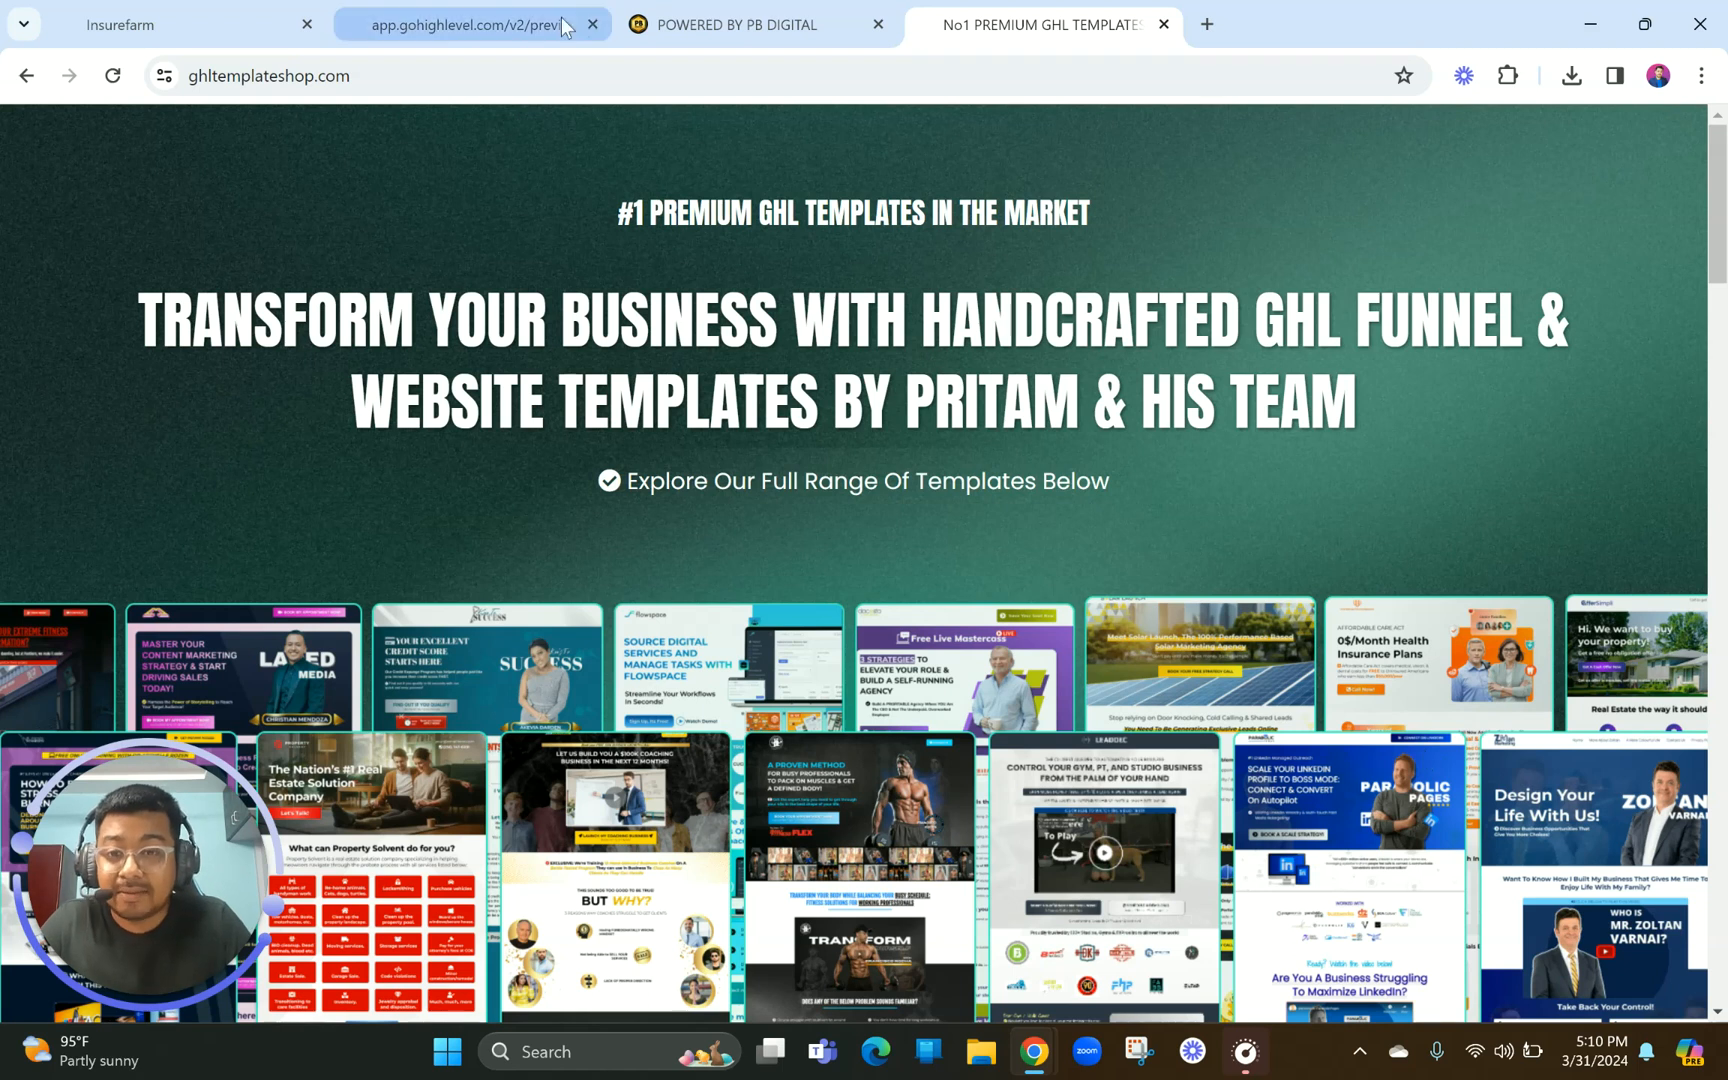
# Switch to the BBQ Brothers template preview and review its home page from the hero to the catering section
pyautogui.click(469, 12)
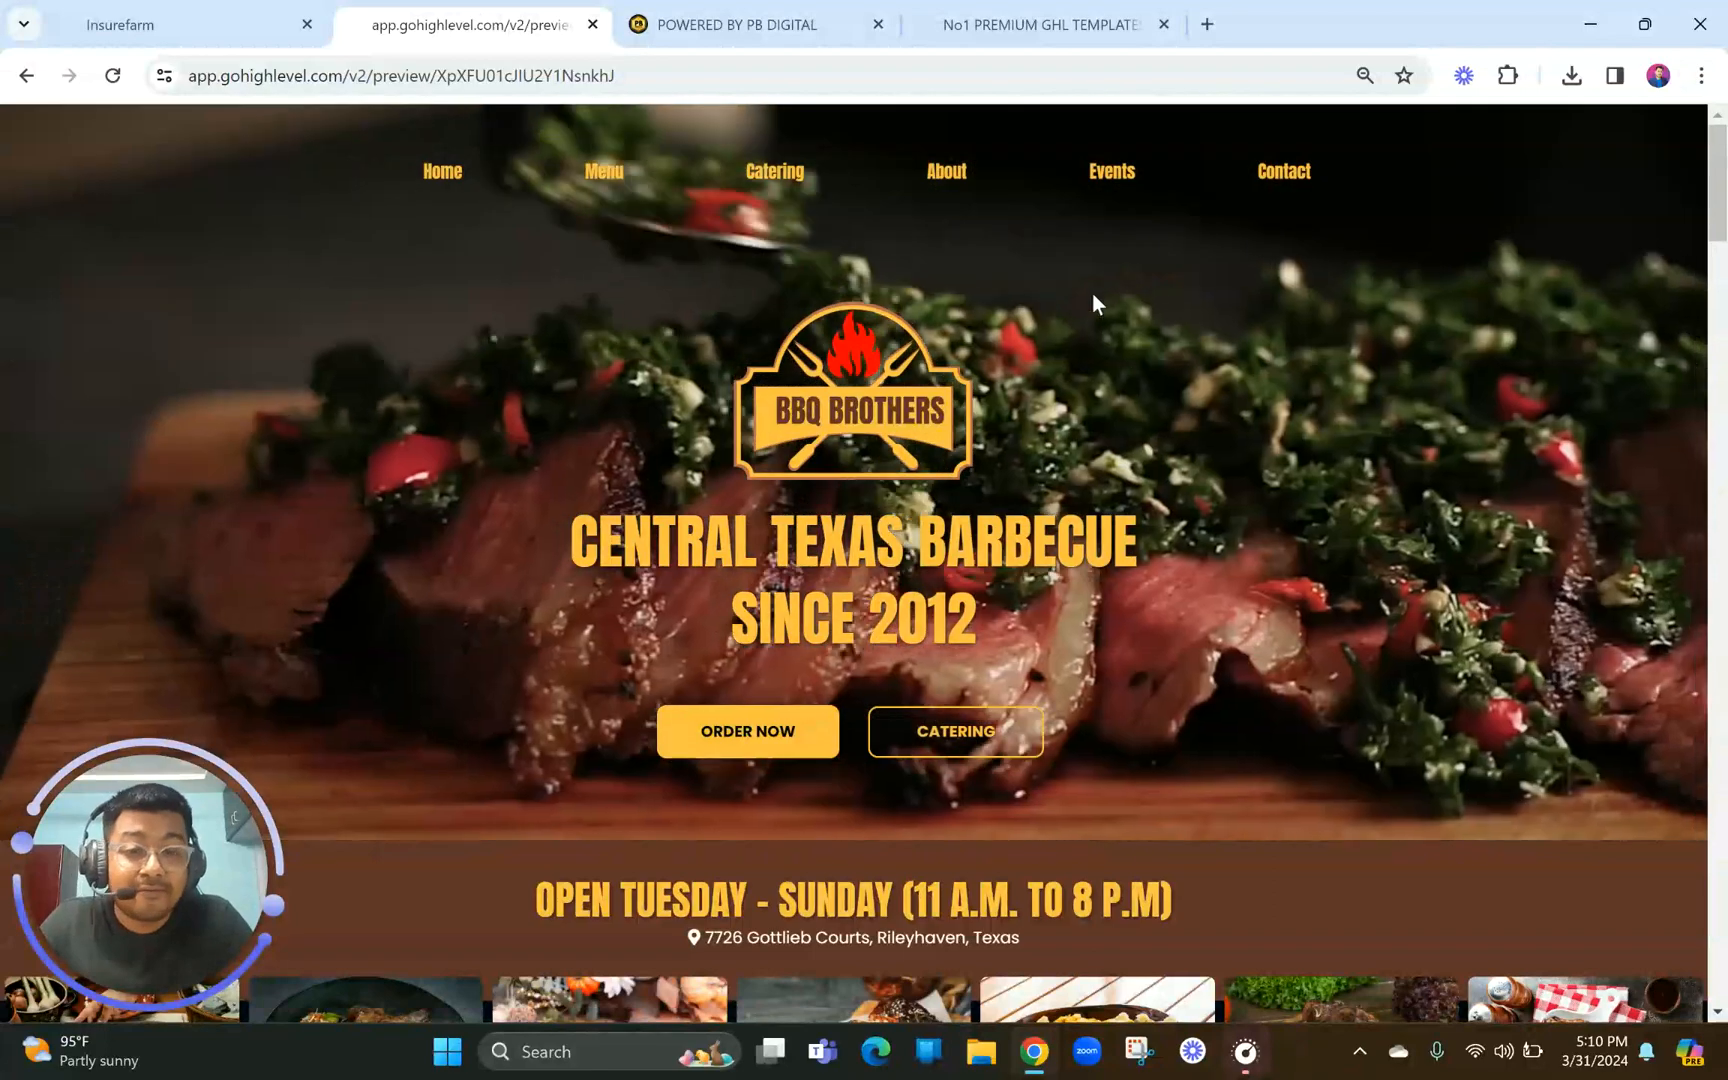
pyautogui.scroll(-5, 895, 424)
pyautogui.scroll(-10, 895, 414)
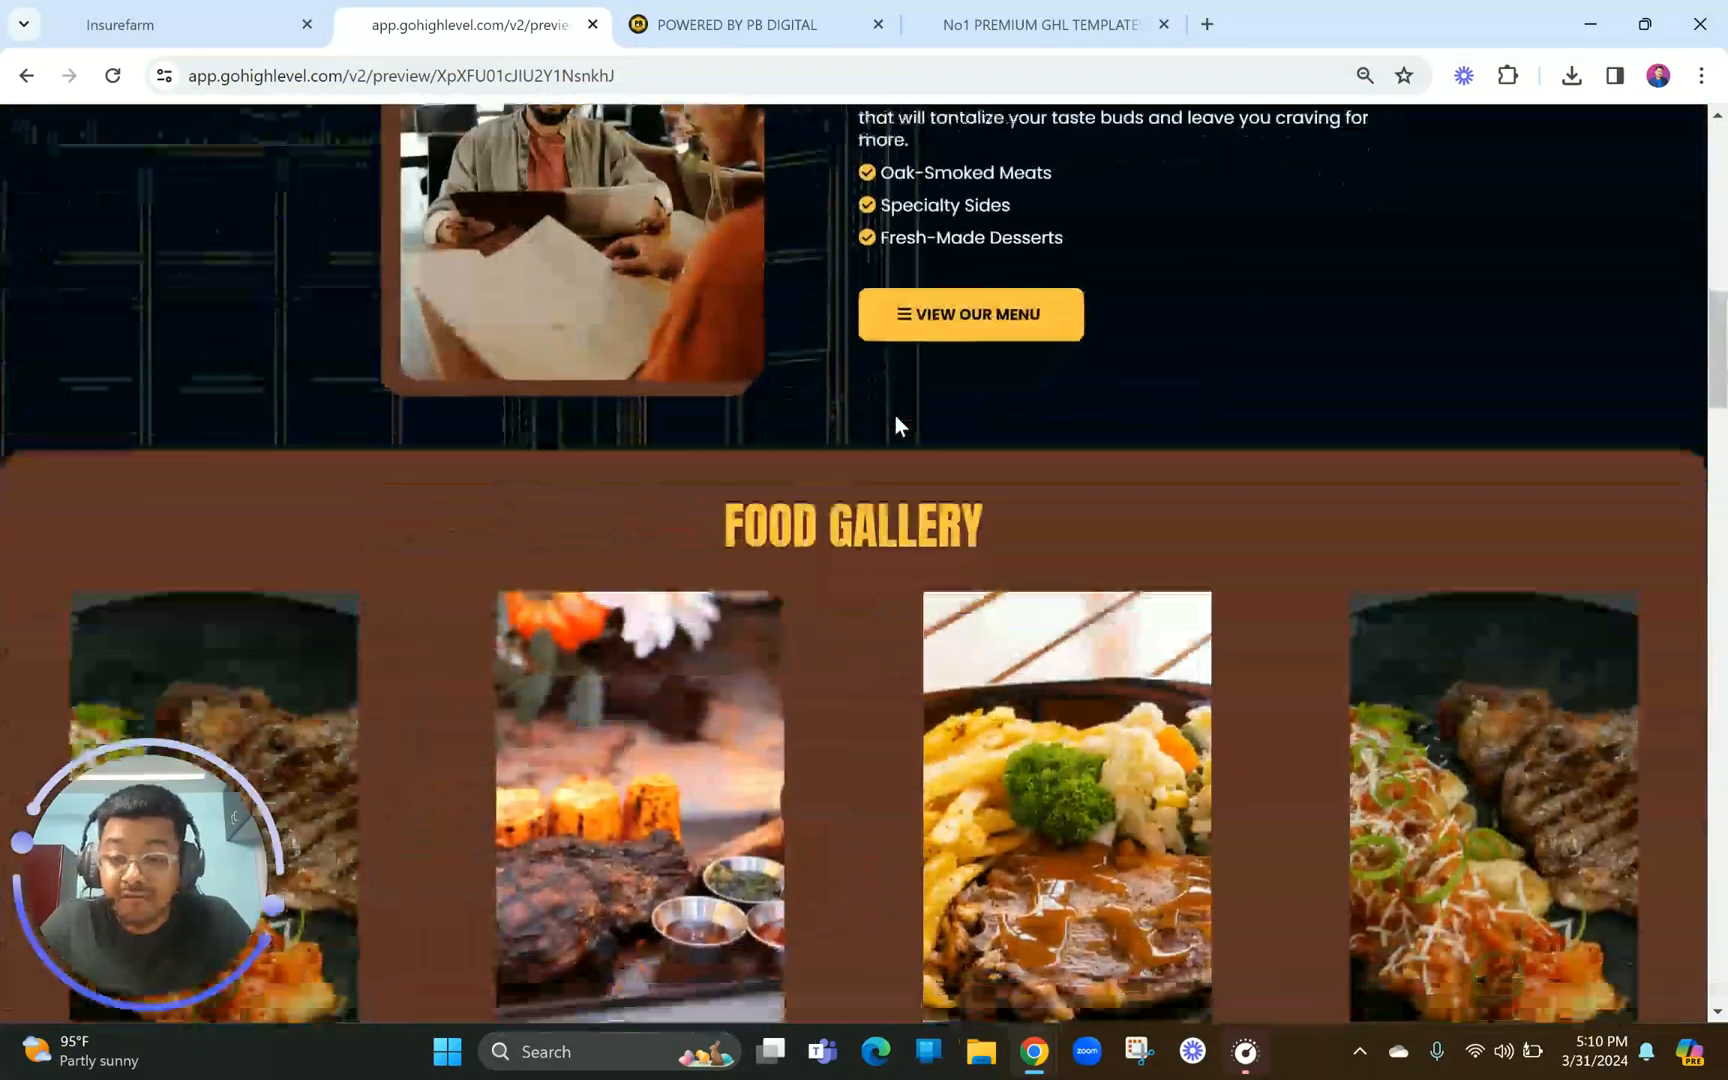
pyautogui.scroll(-14, 894, 413)
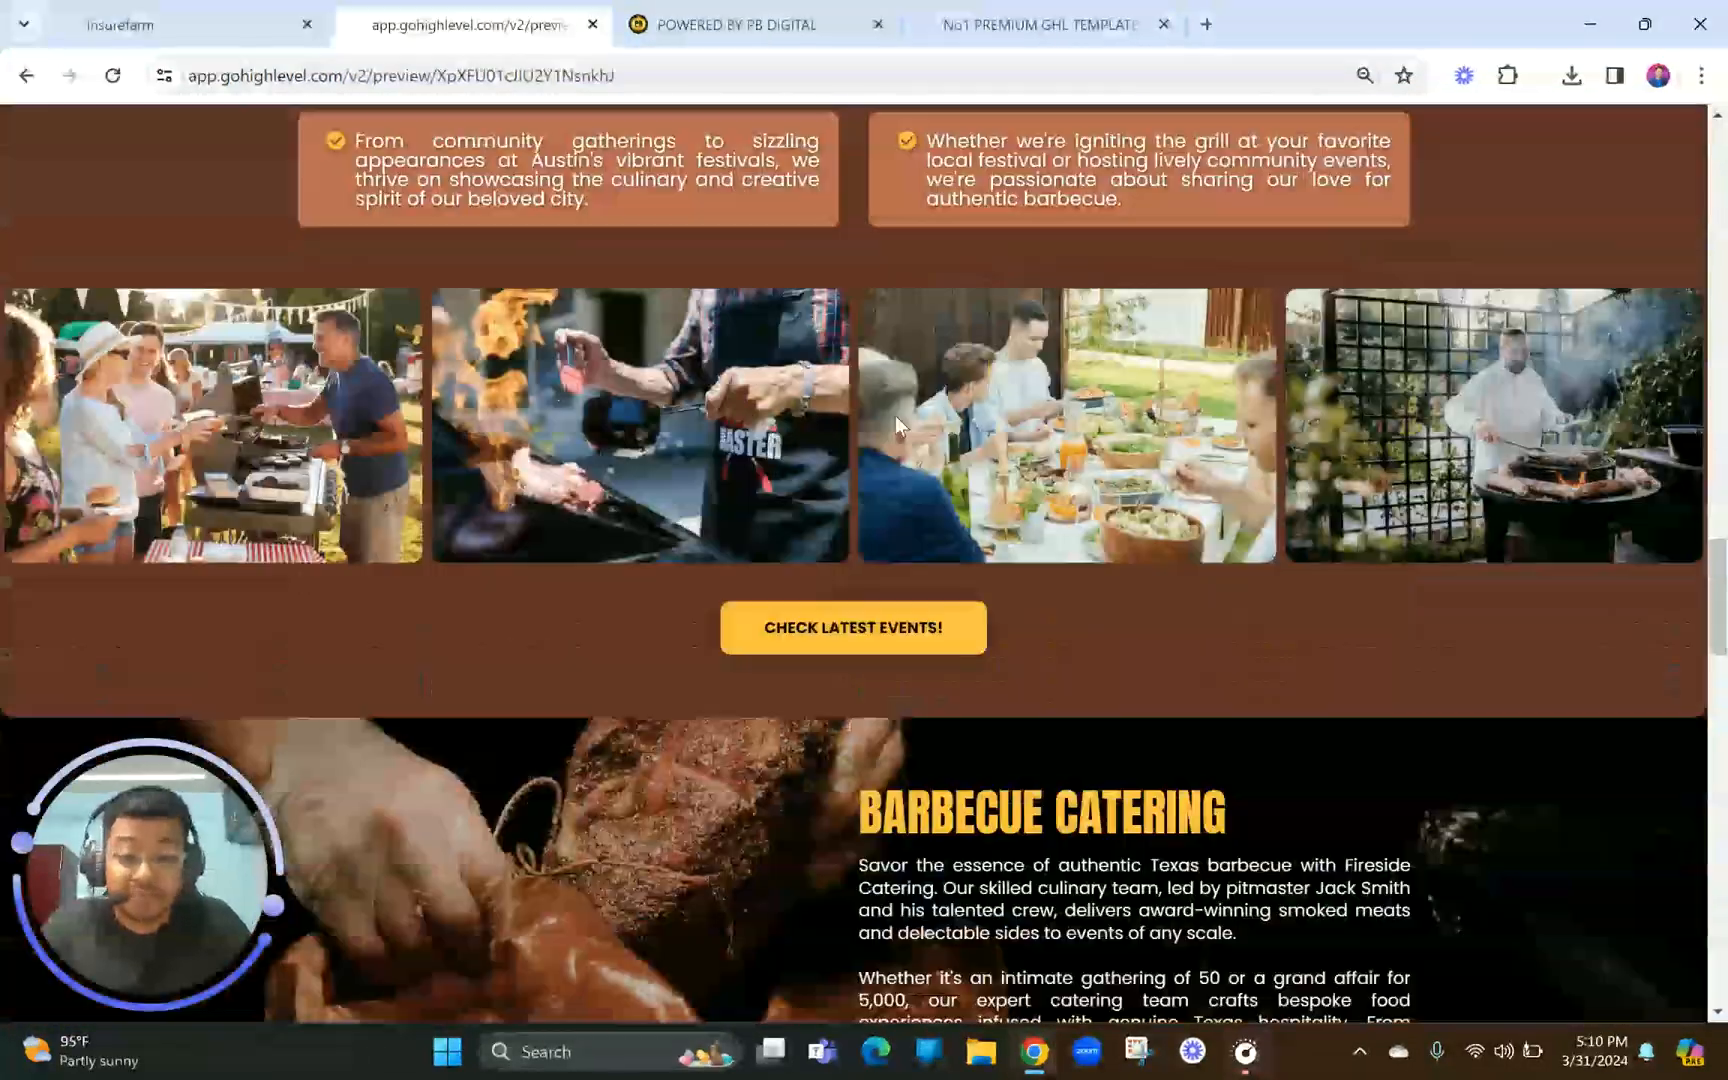
pyautogui.scroll(11, 895, 414)
pyautogui.scroll(18, 895, 414)
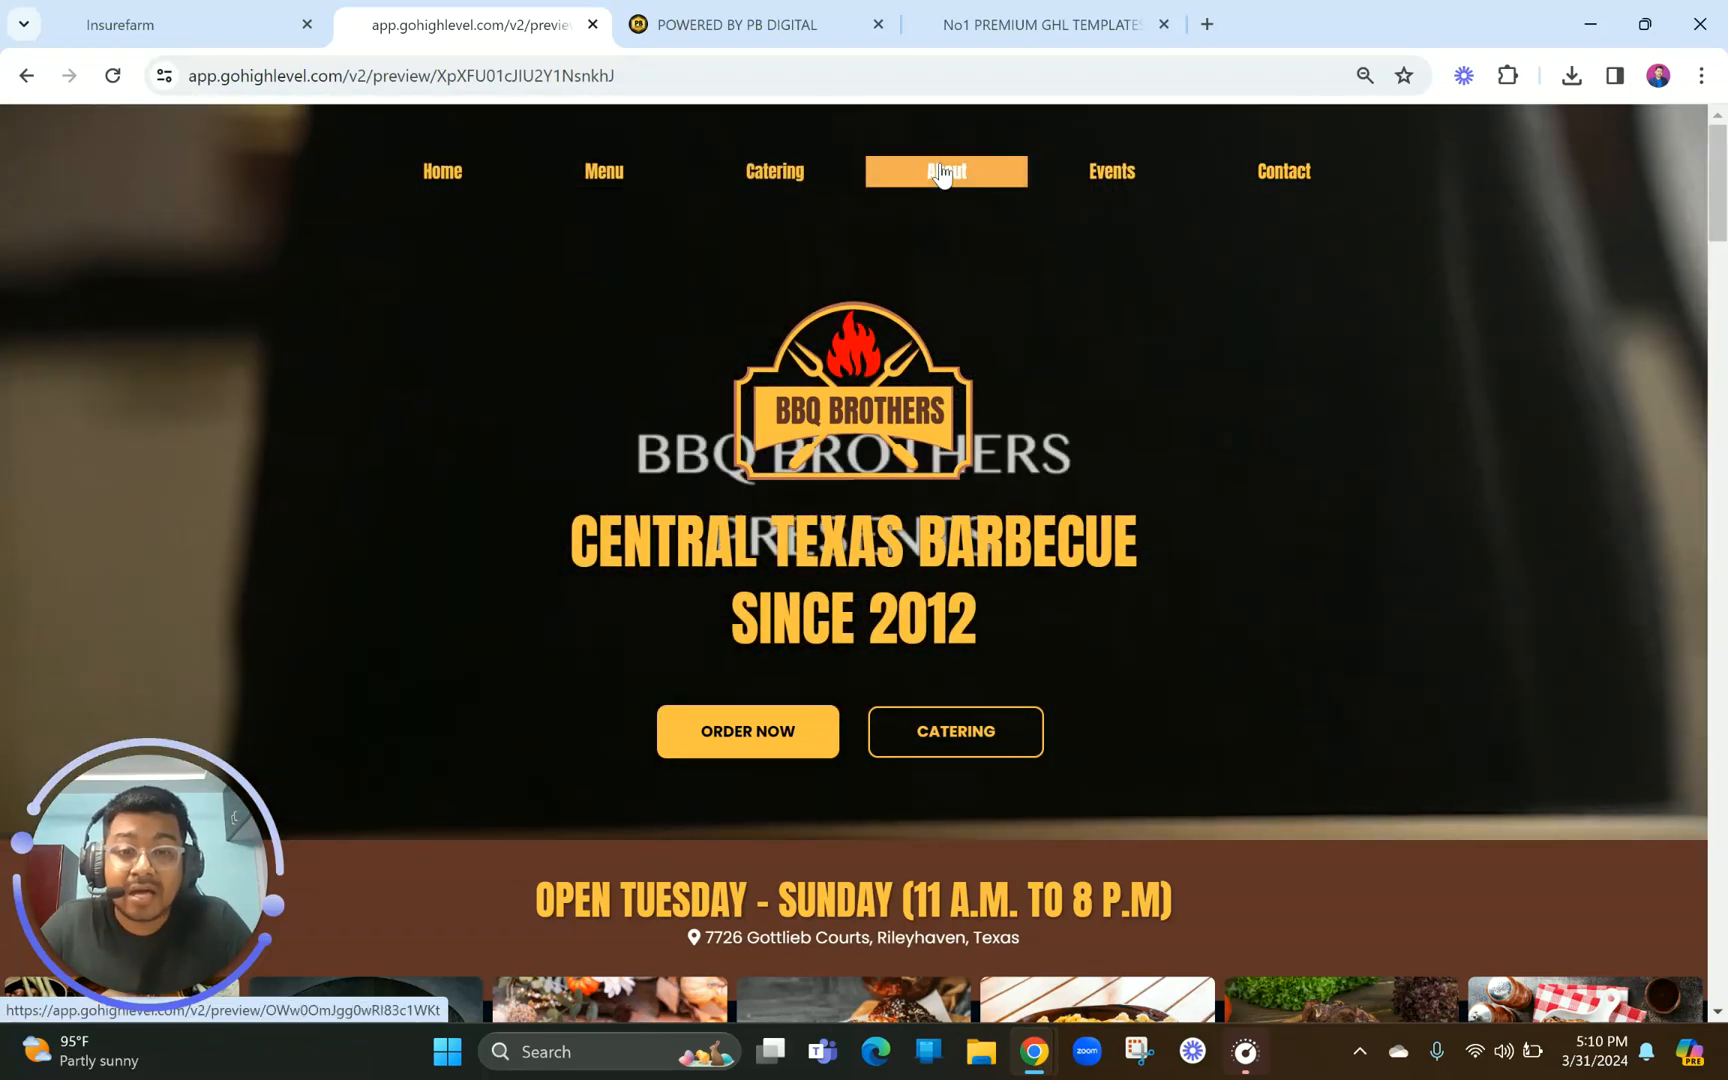
# Open the BBQ Brothers About page and look over its hero and story section
pyautogui.click(942, 173)
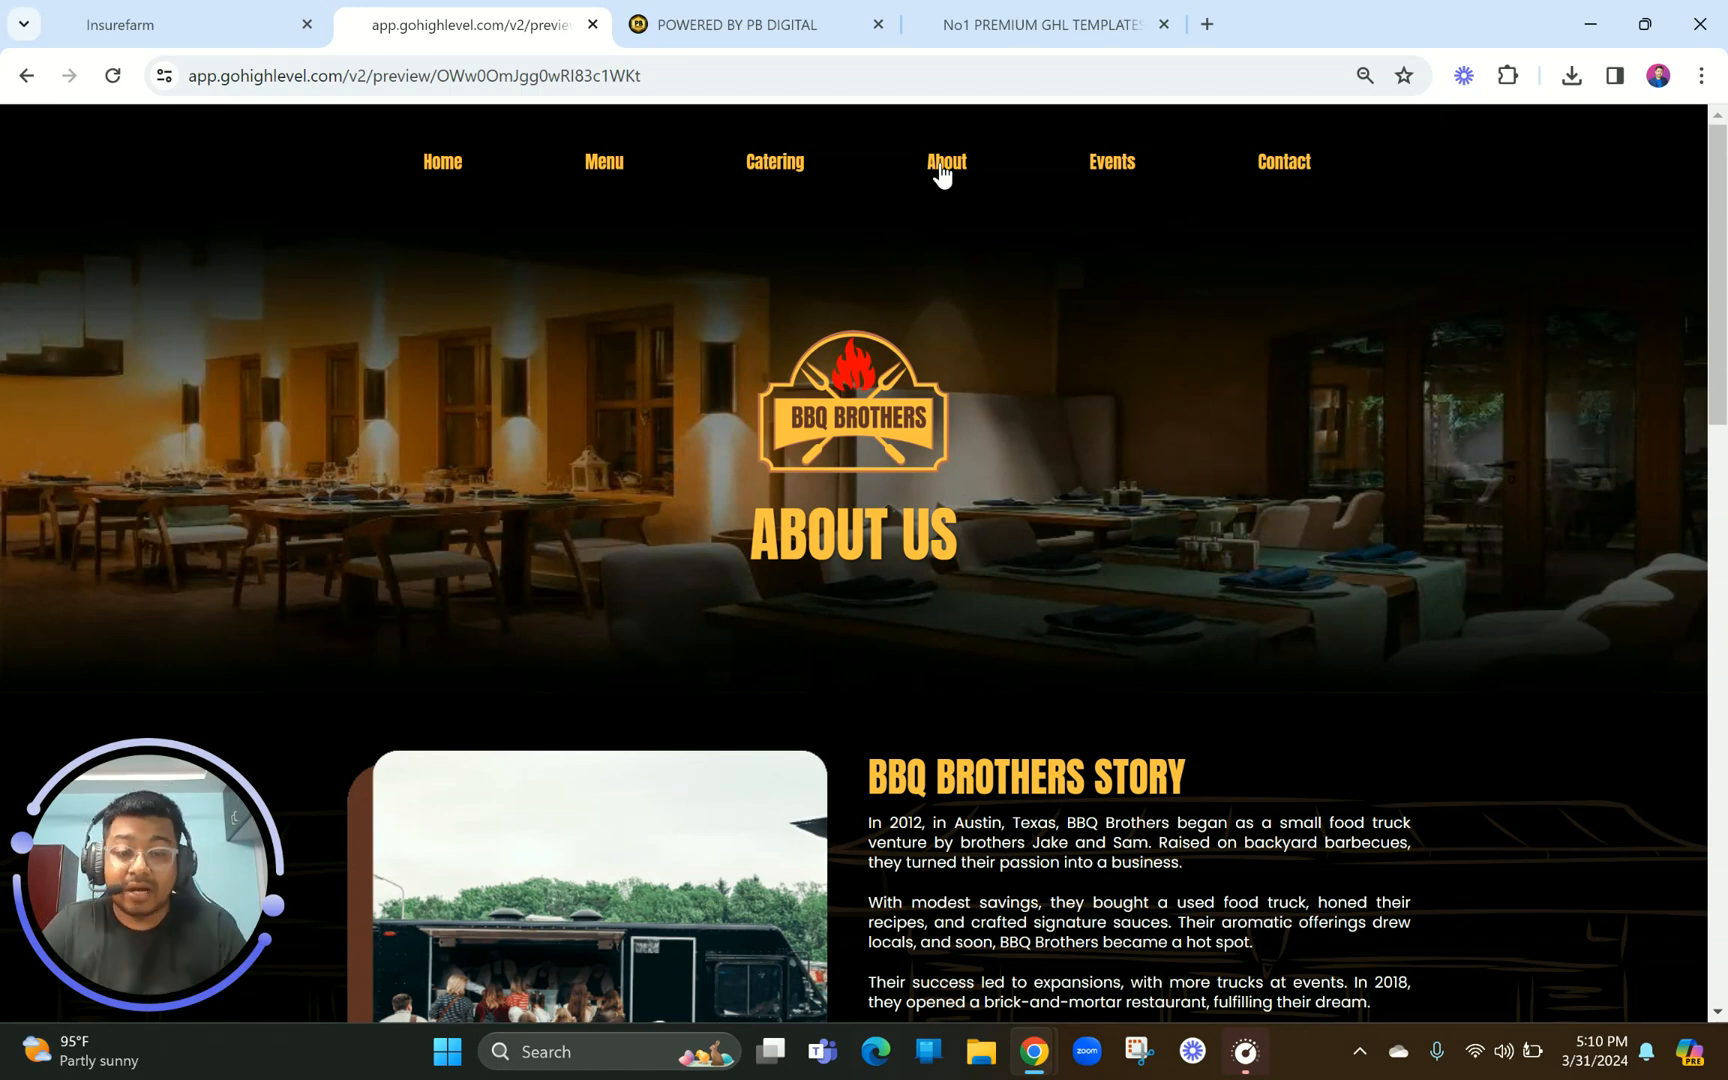
pyautogui.scroll(-3, 1021, 574)
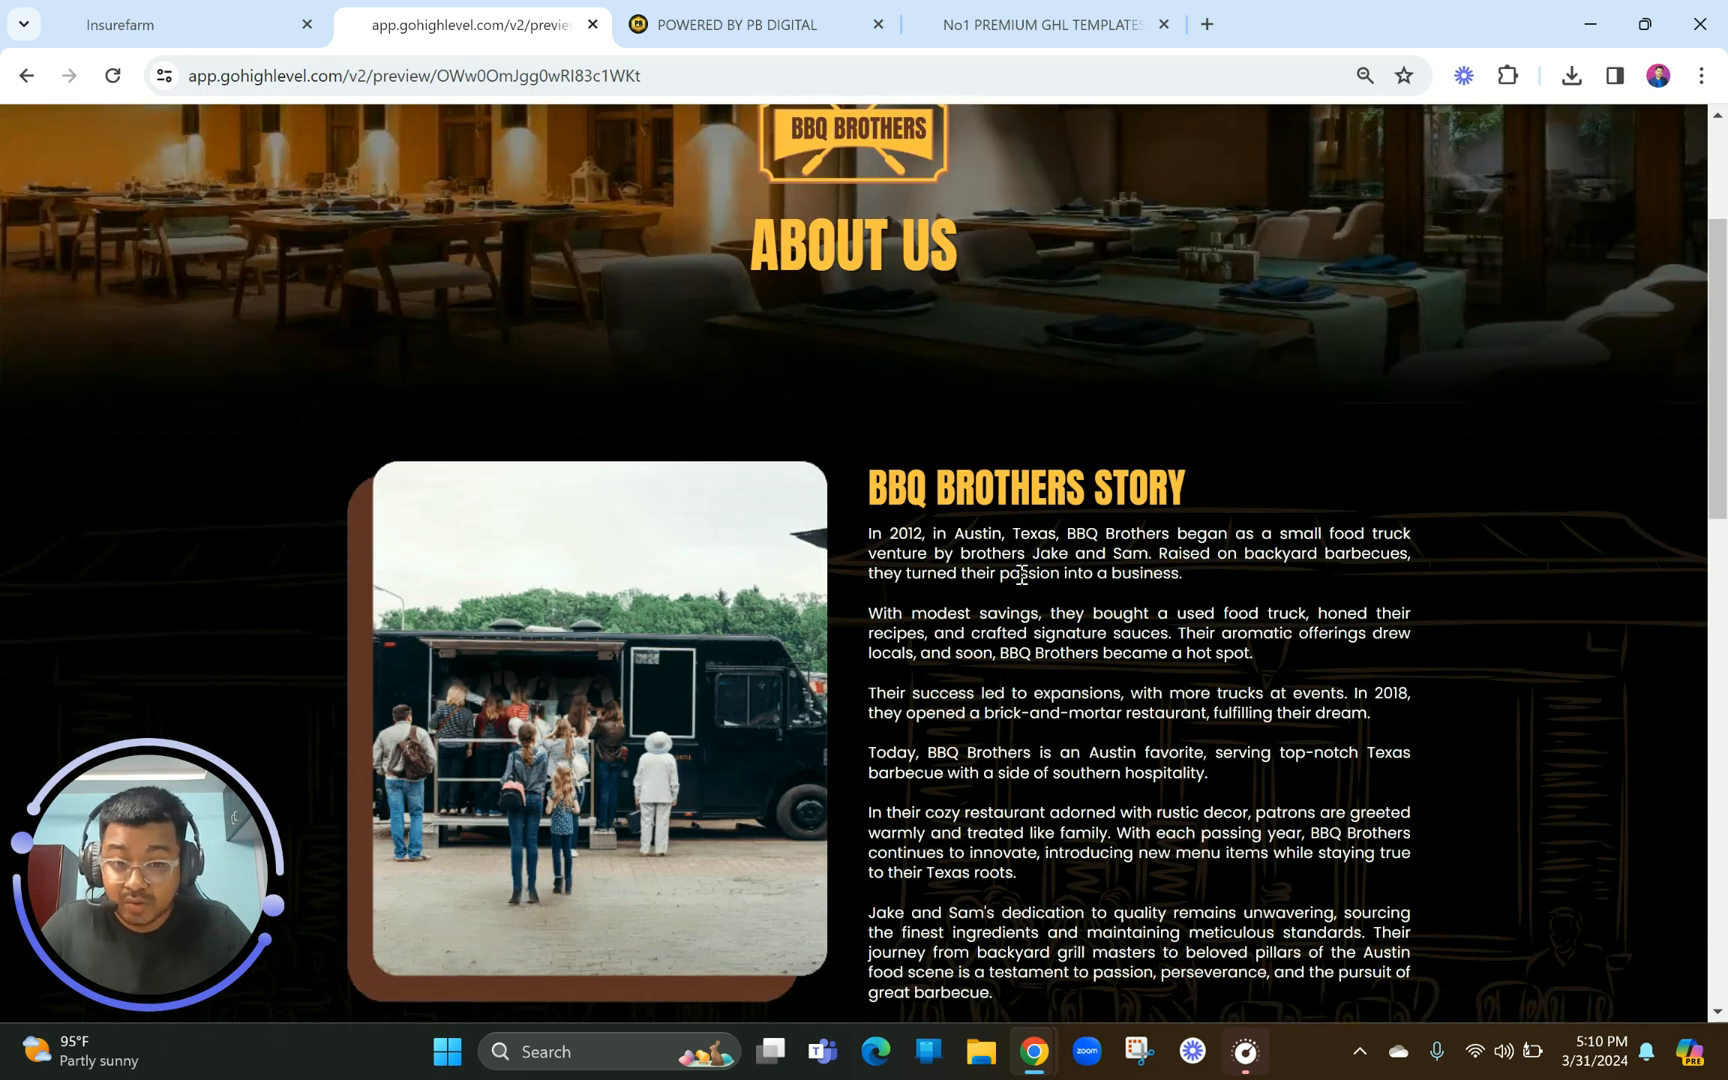
pyautogui.scroll(-3, 1021, 574)
pyautogui.scroll(6, 1021, 584)
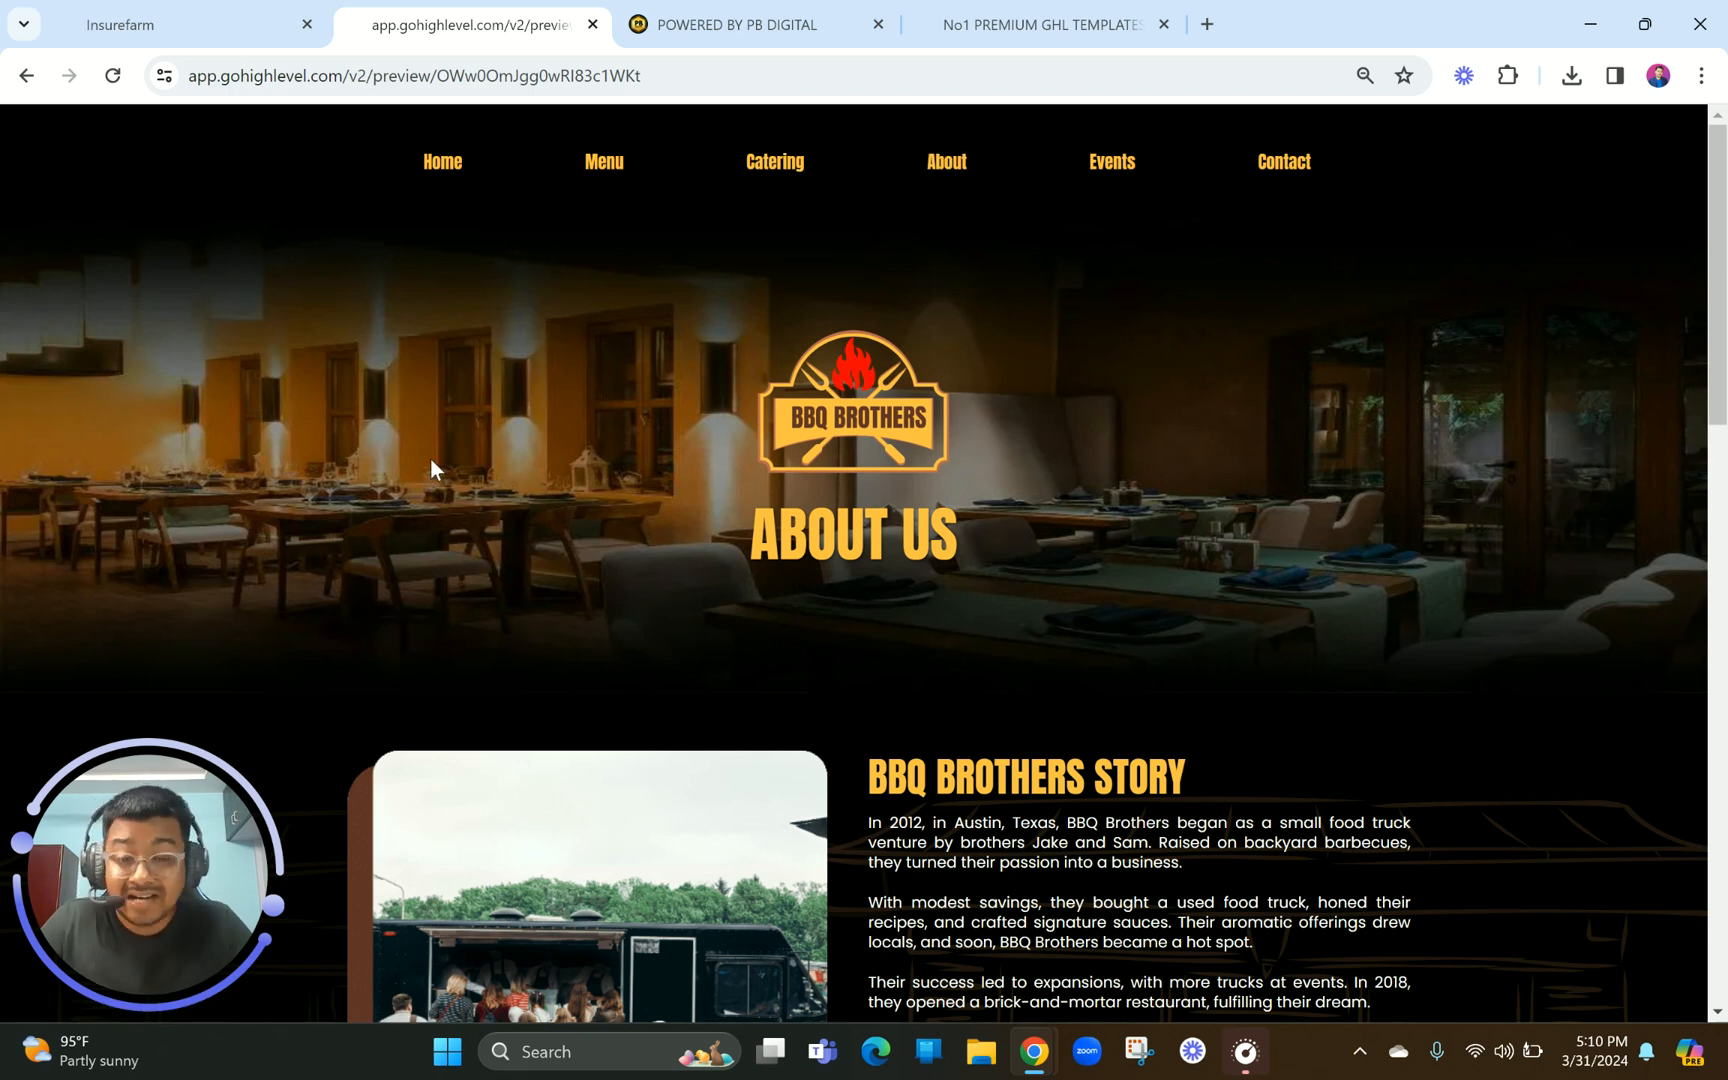
# Highlight the body text and heading of the BBQ Brothers Story section on the About page
pyautogui.scroll(-5, 431, 458)
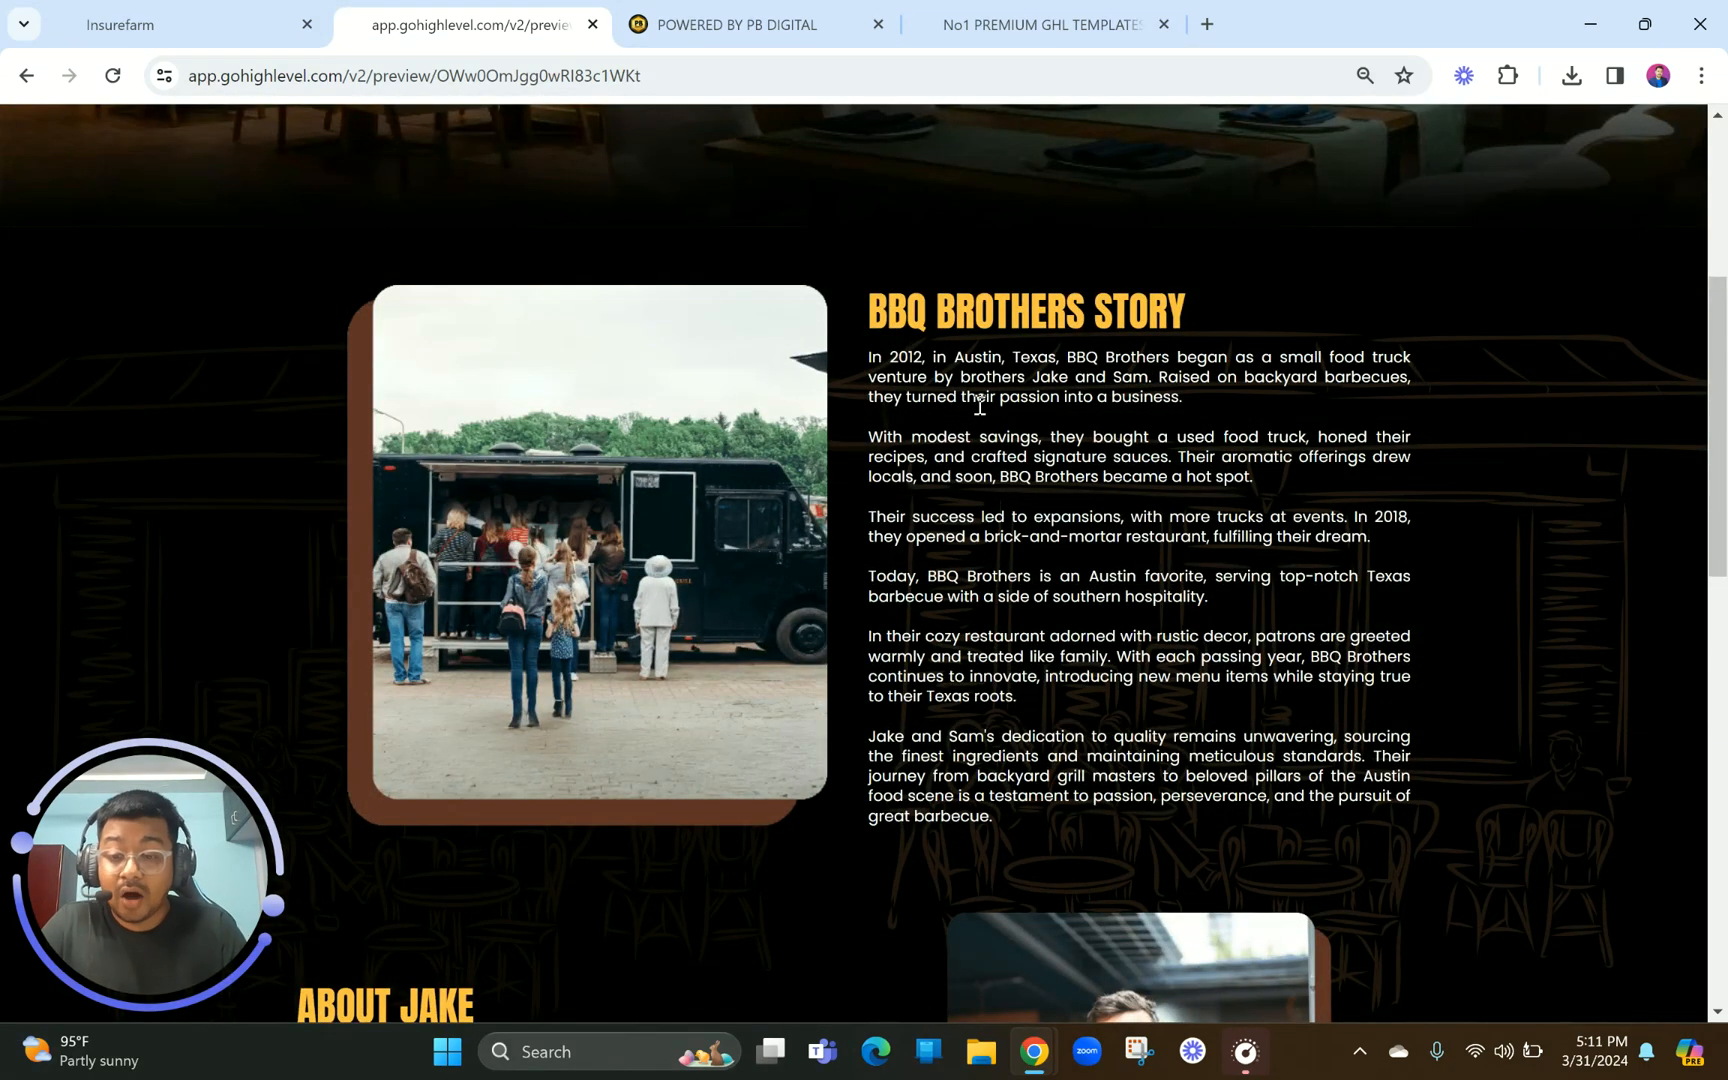
pyautogui.moveTo(868, 360); pyautogui.dragTo(1066, 838)
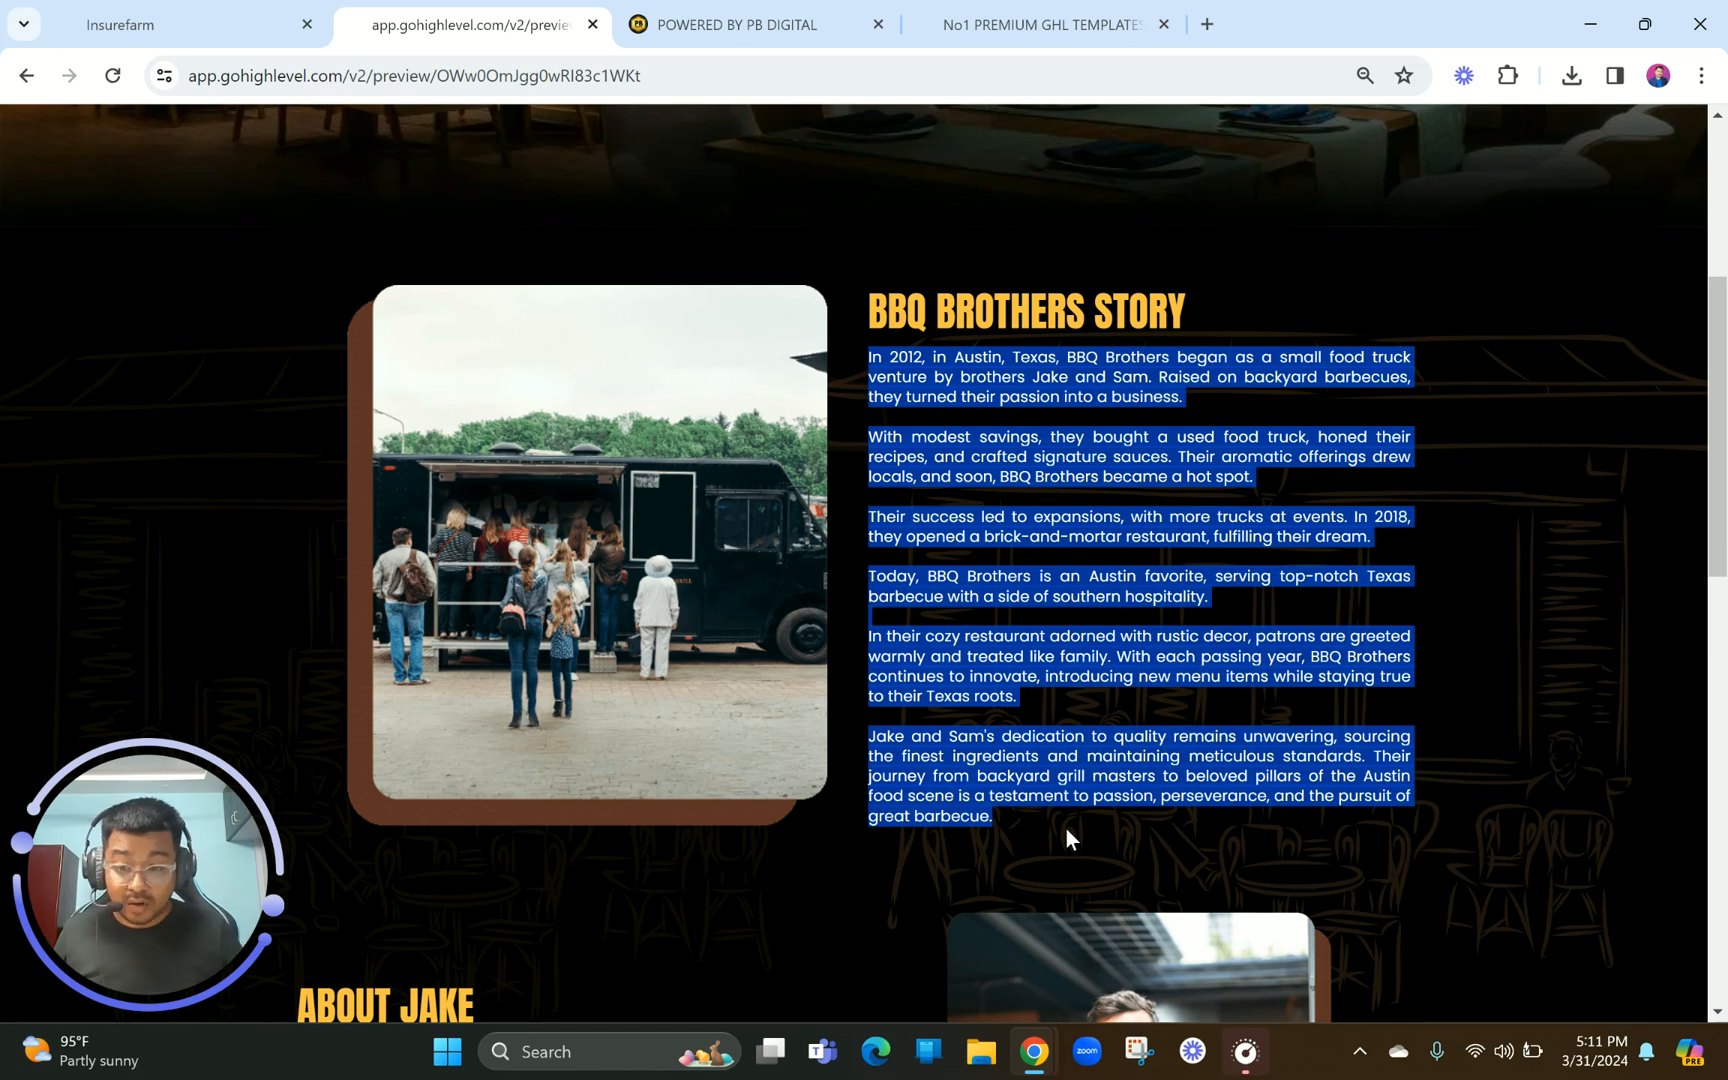
pyautogui.scroll(-7, 1065, 826)
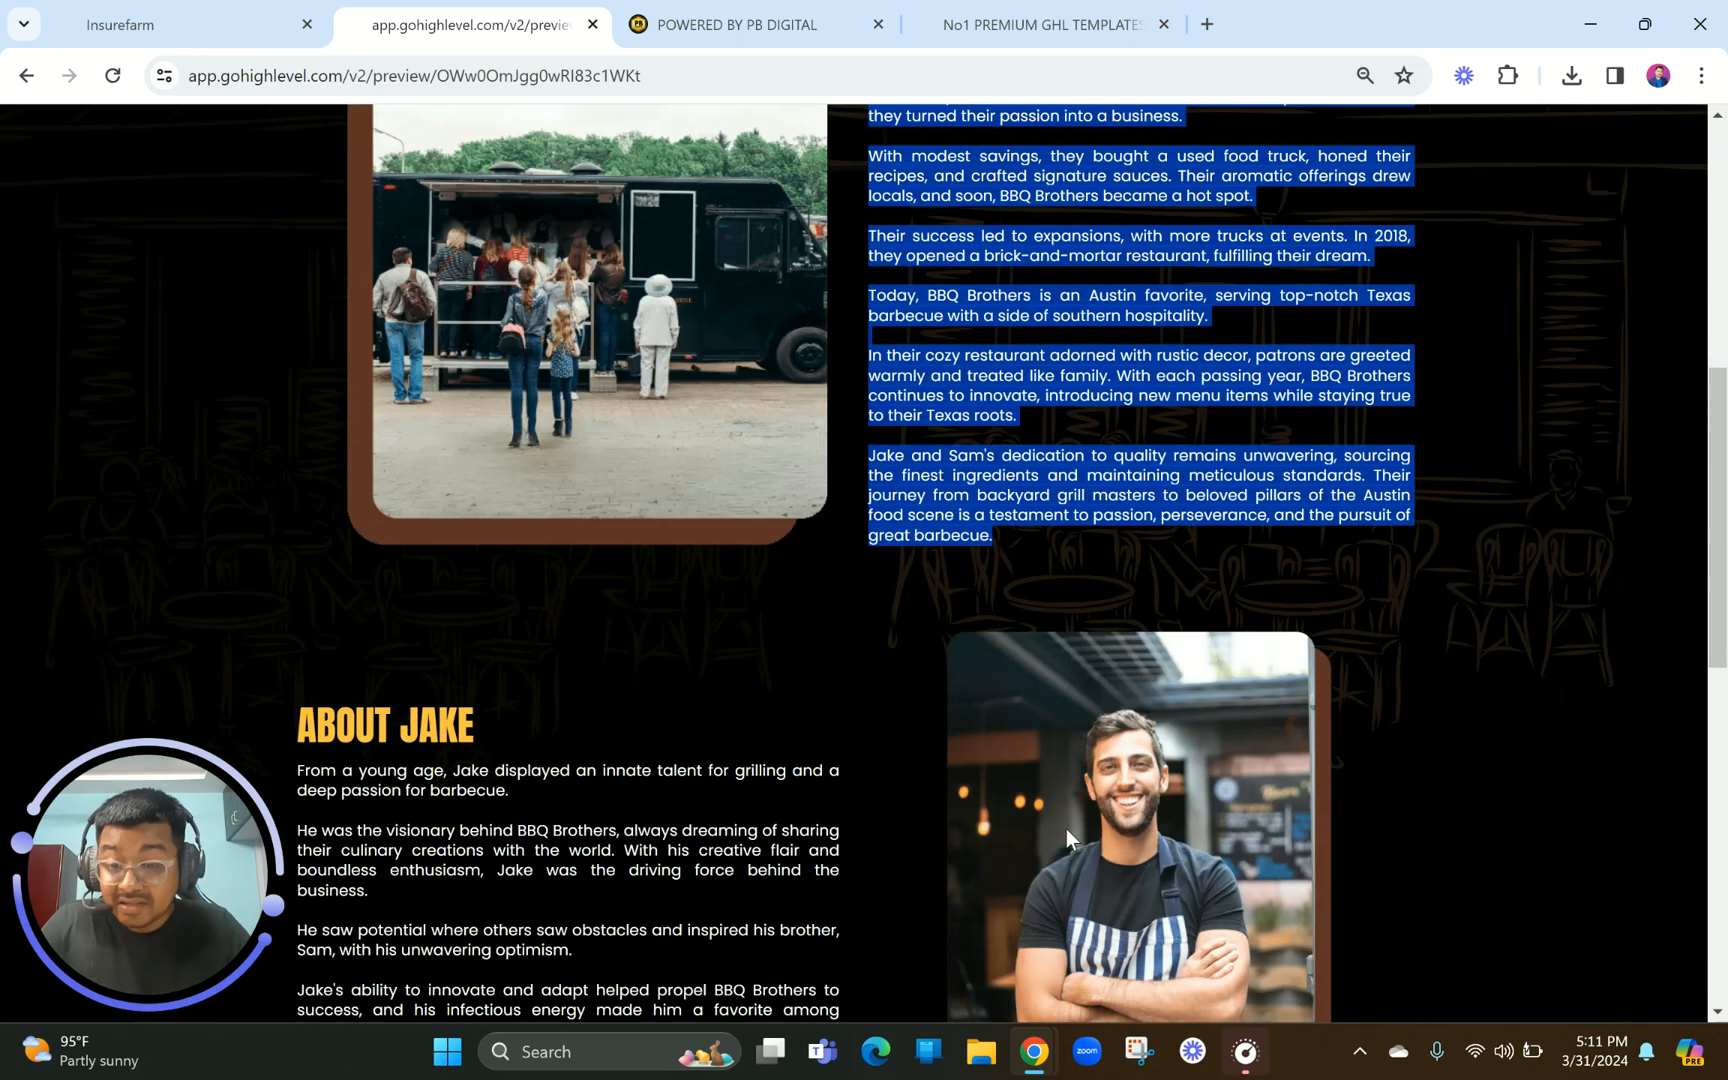
pyautogui.scroll(1, 1065, 826)
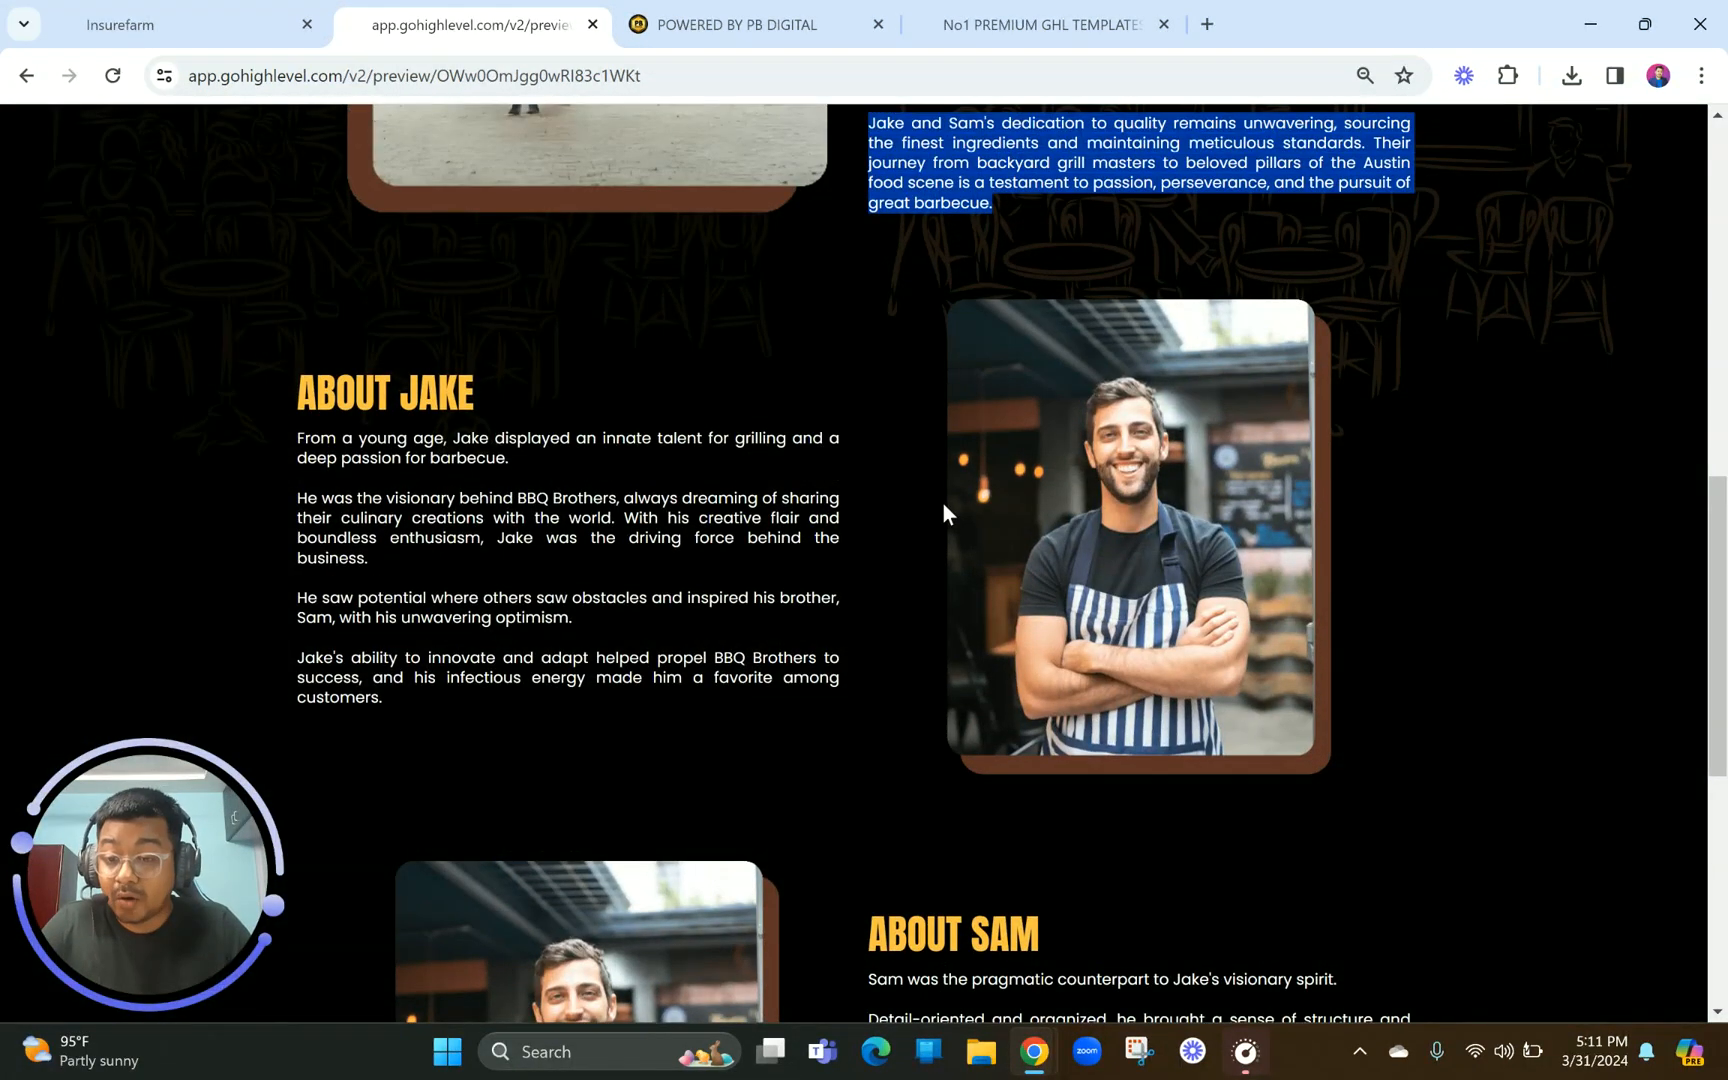
pyautogui.scroll(5, 944, 504)
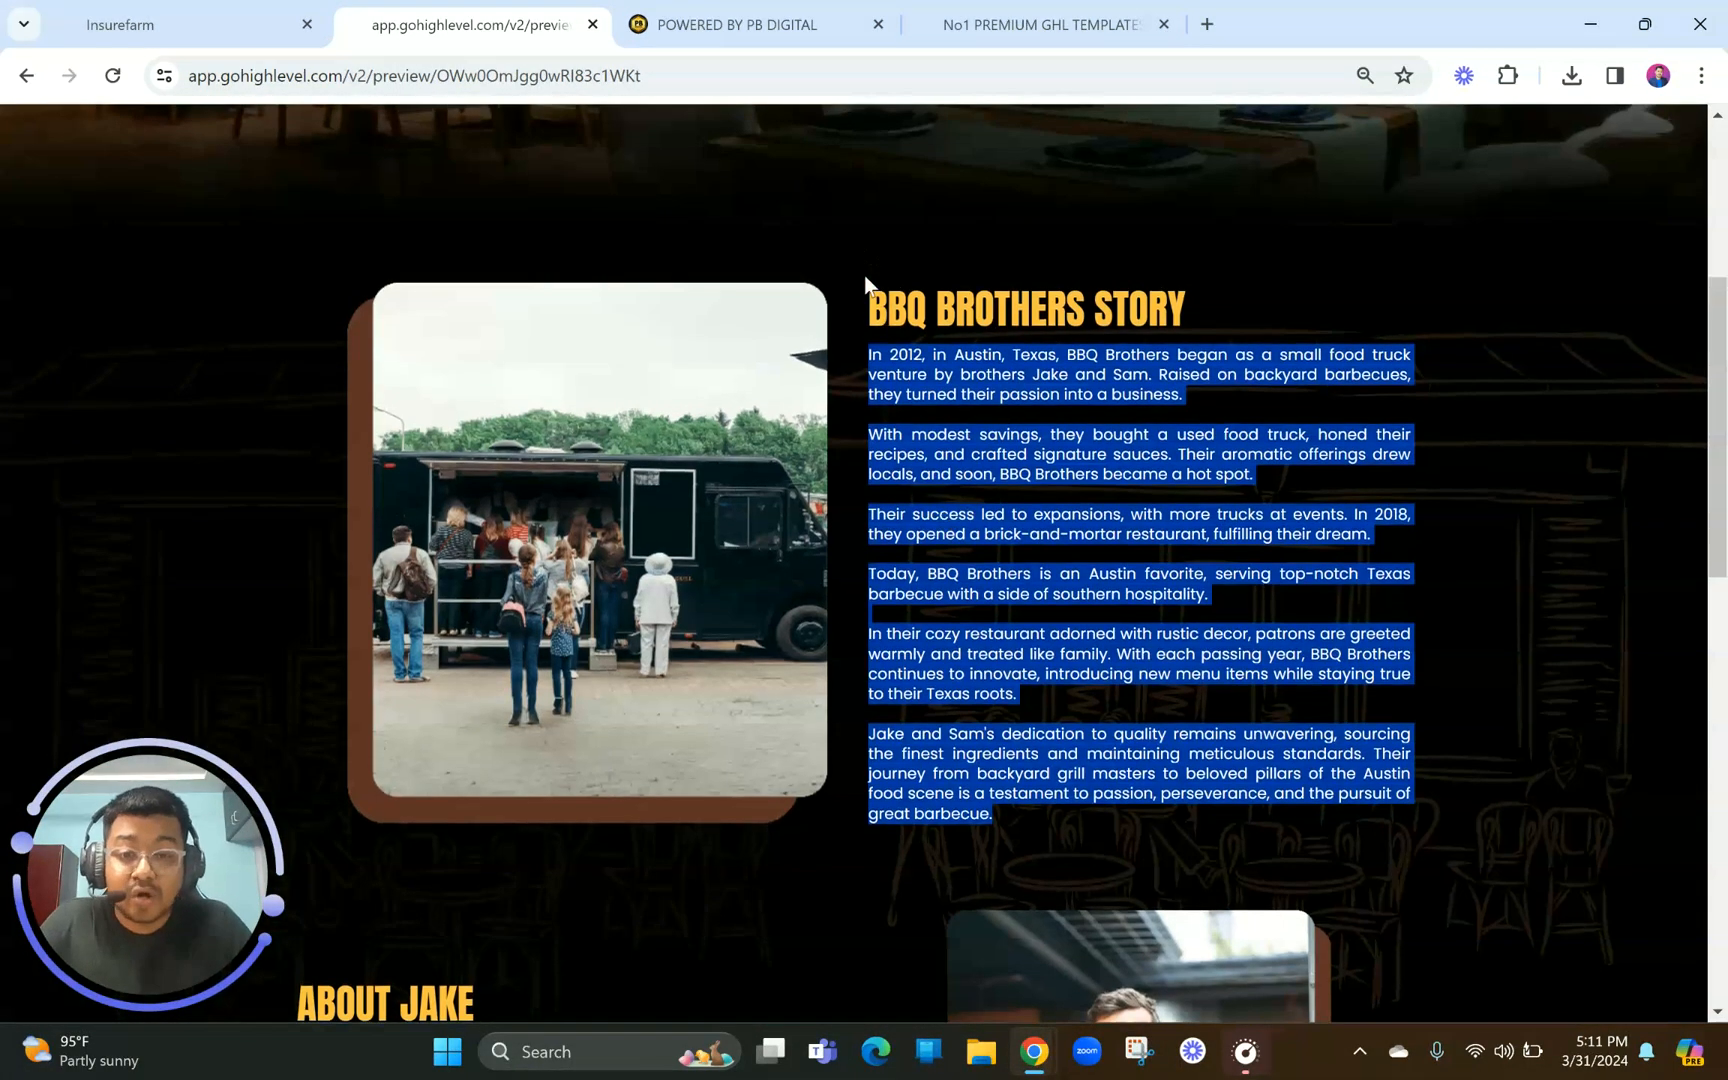
pyautogui.moveTo(874, 312); pyautogui.dragTo(1203, 306)
# Examine the text and photo layout of the two brothers' biography sections on the About page
pyautogui.scroll(-5, 1048, 554)
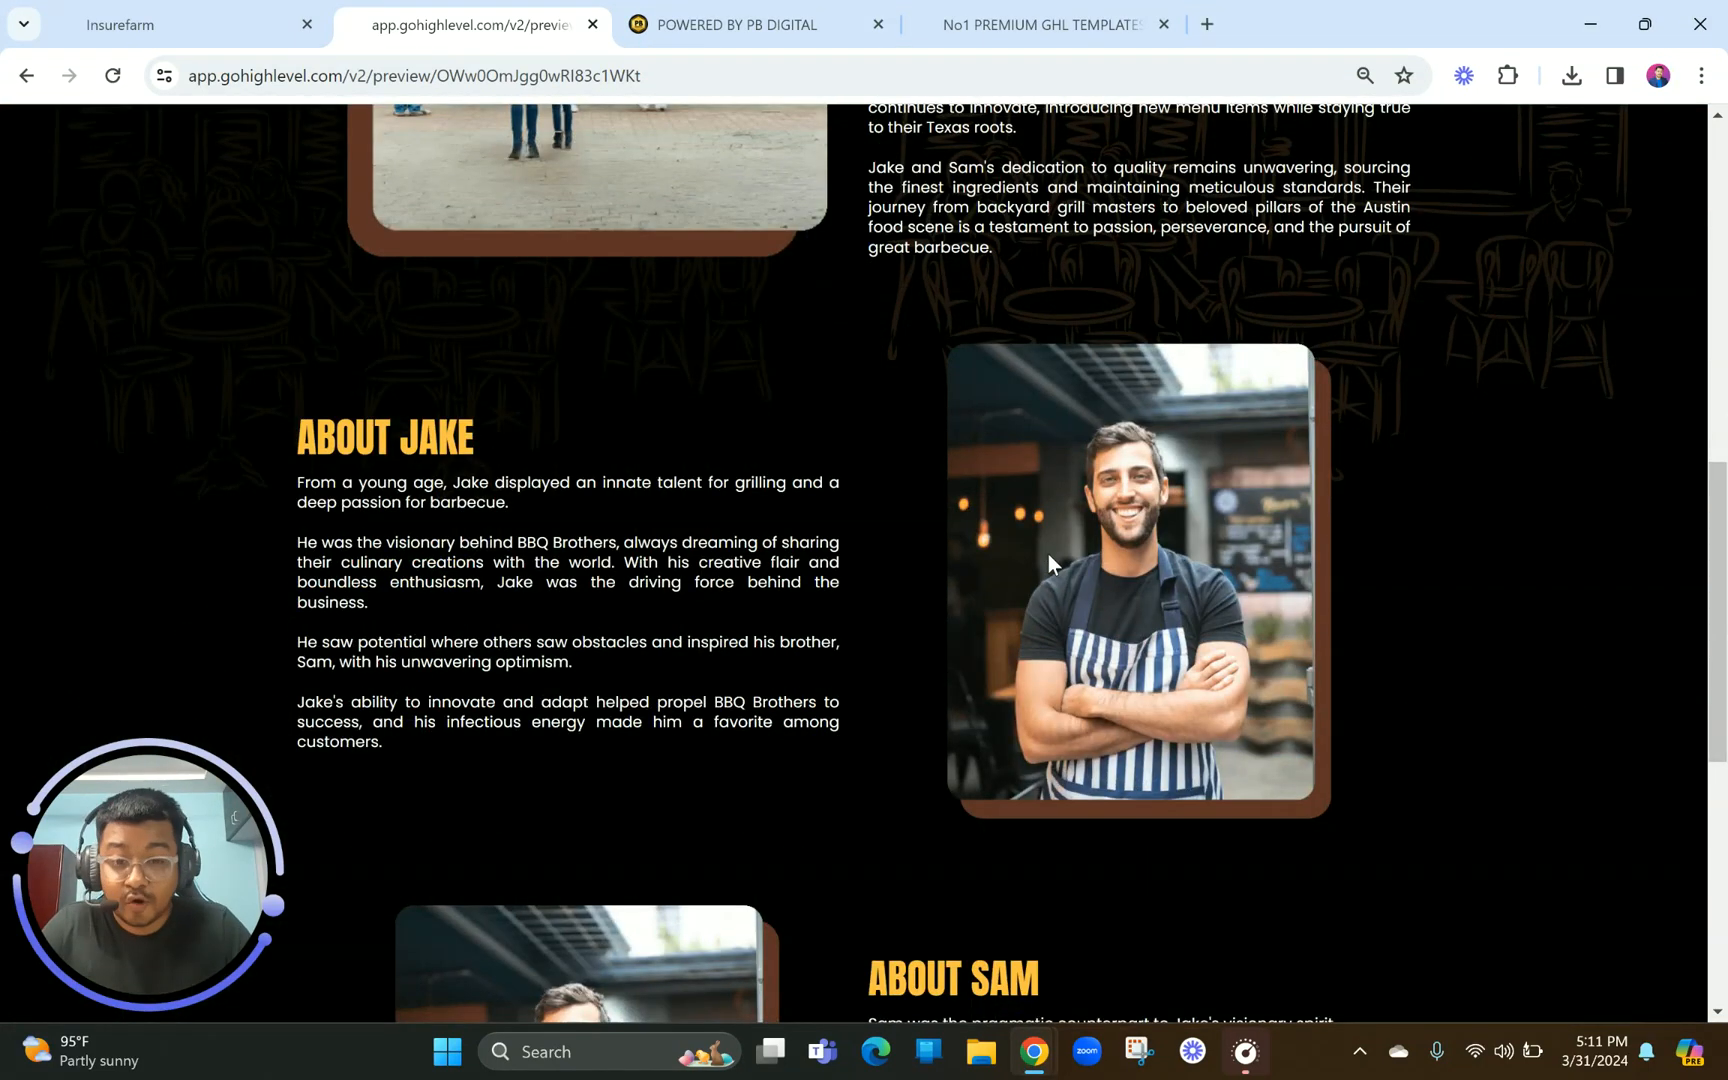
pyautogui.scroll(-1, 1048, 556)
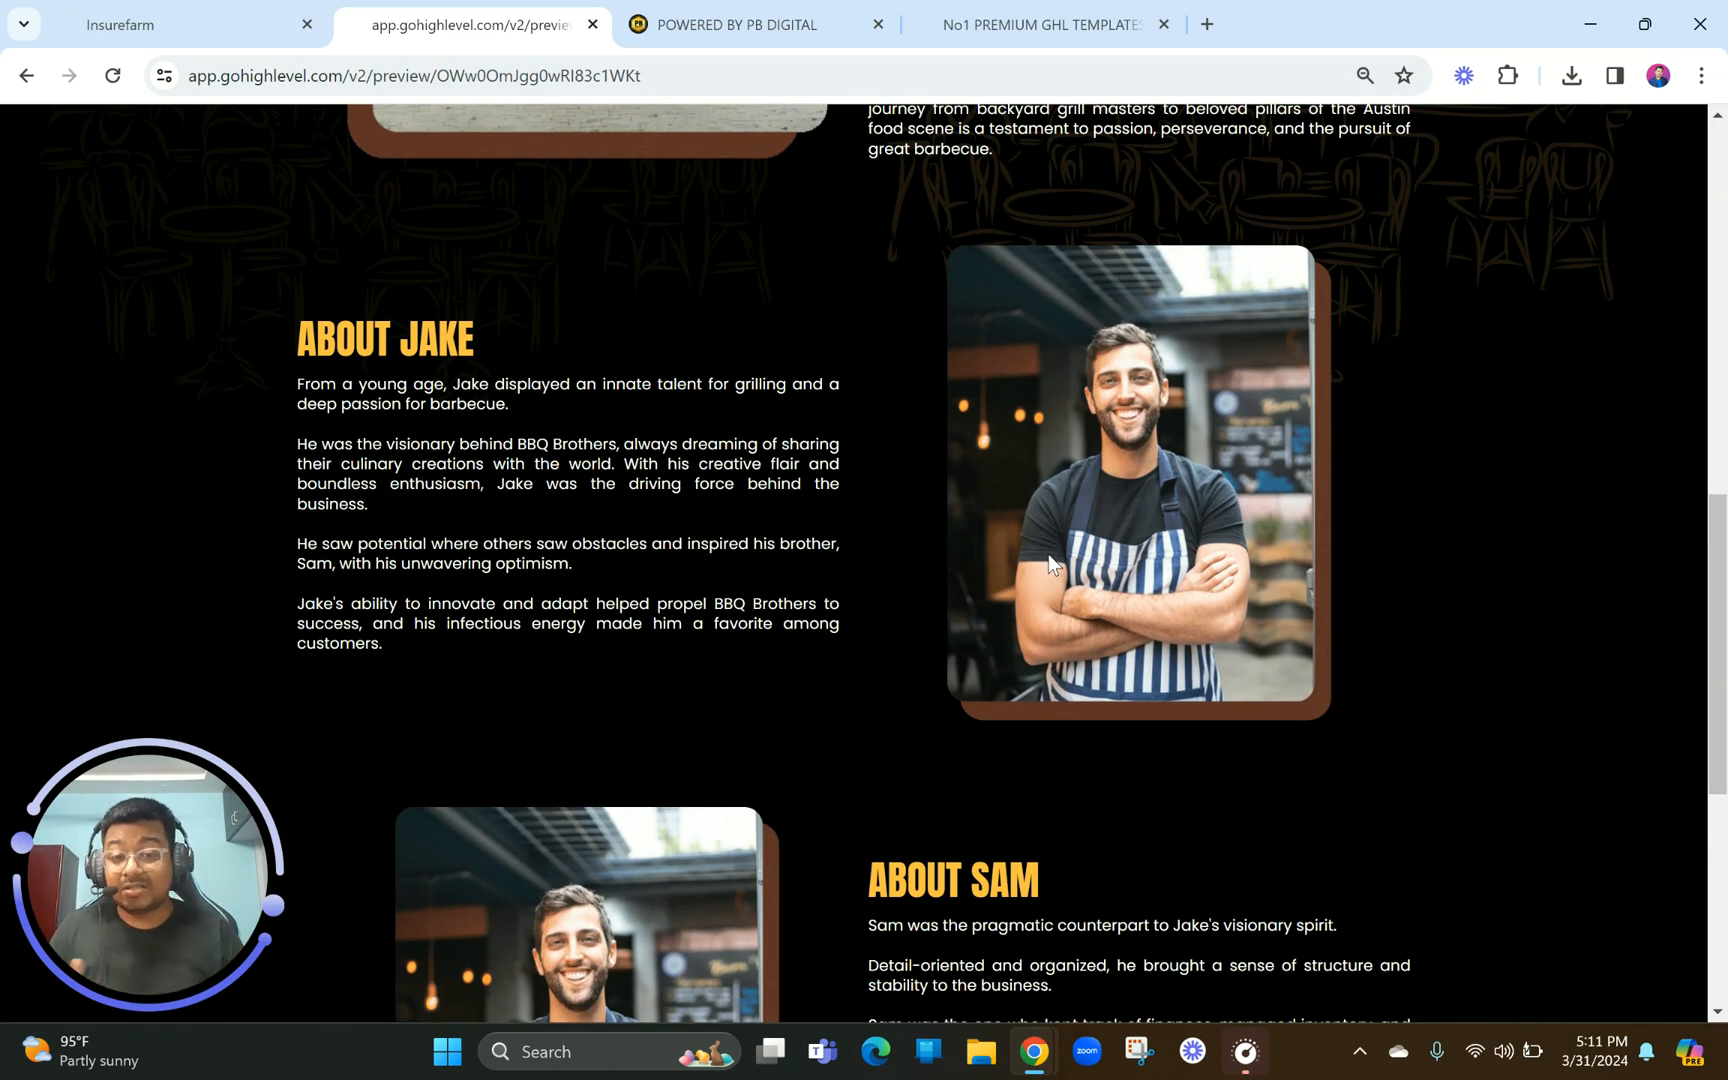
pyautogui.scroll(-2, 1048, 554)
pyautogui.scroll(1, 1245, 703)
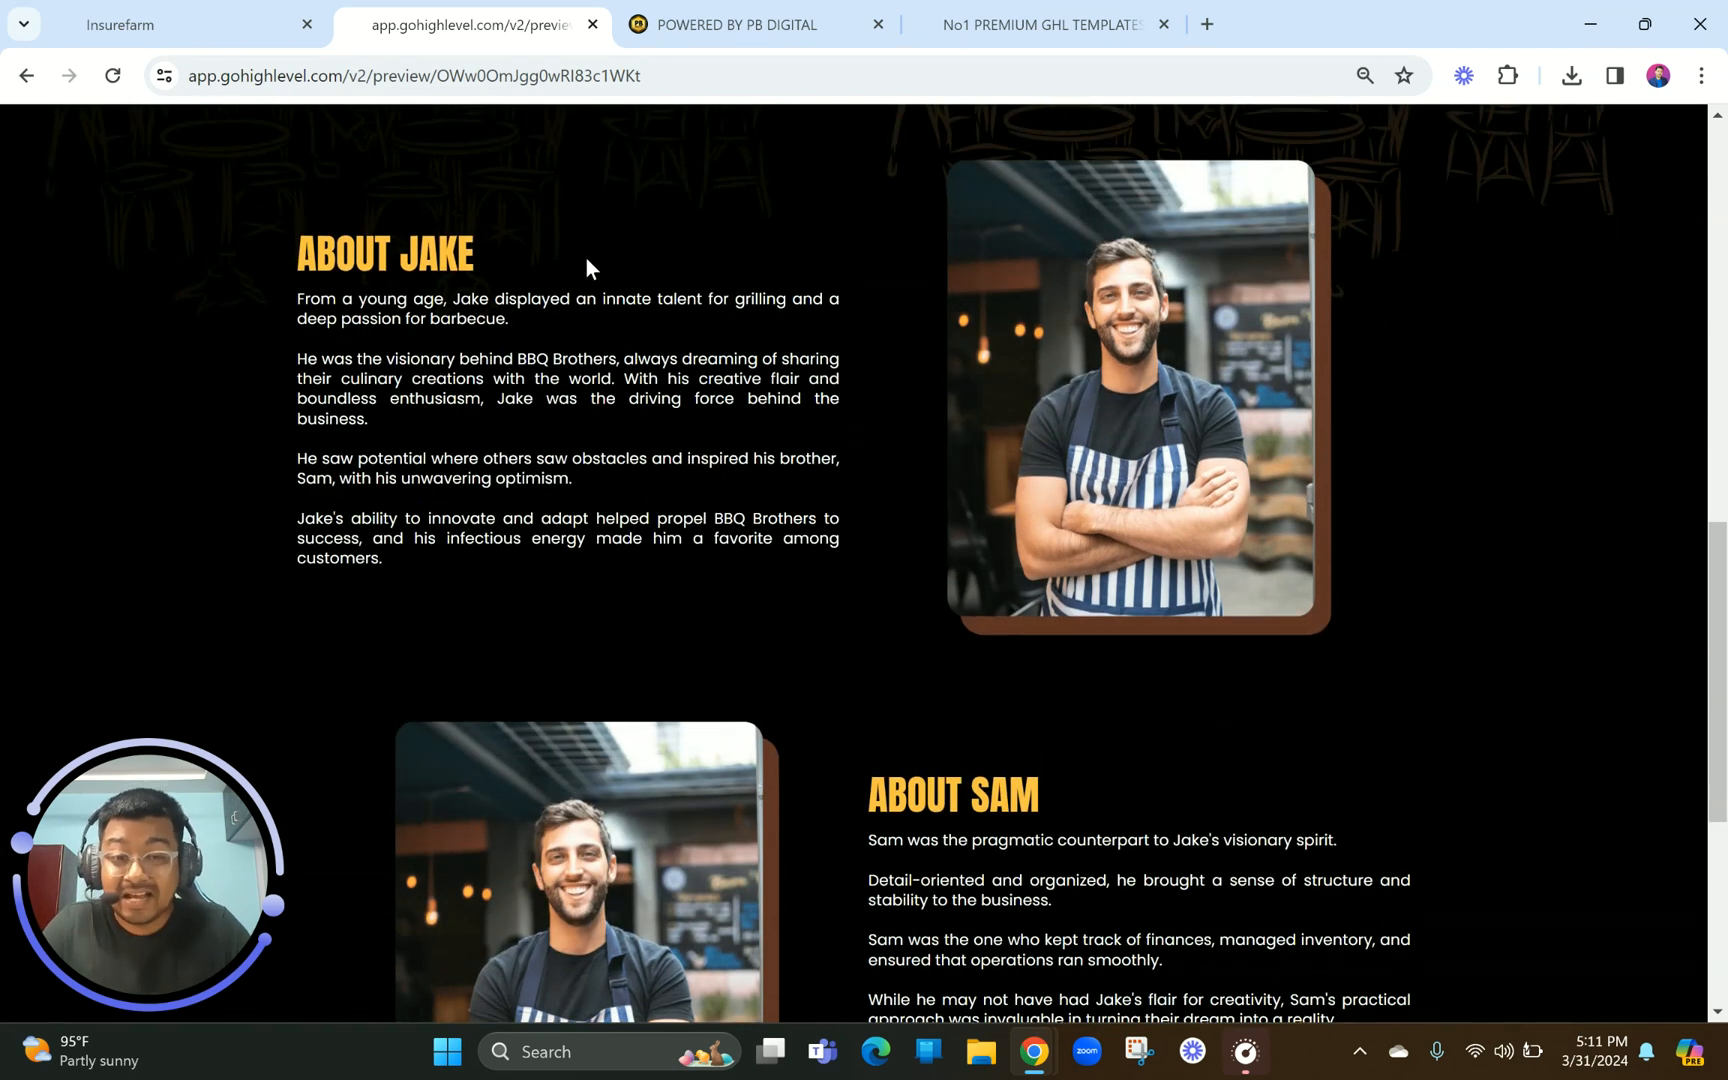
pyautogui.scroll(-5, 1095, 360)
# Inspect the About page in the iPhone 14 Pro Max mobile view and close the developer tools
pyautogui.scroll(20, 1132, 447)
pyautogui.scroll(2, 1132, 447)
pyautogui.rightClick(926, 323)
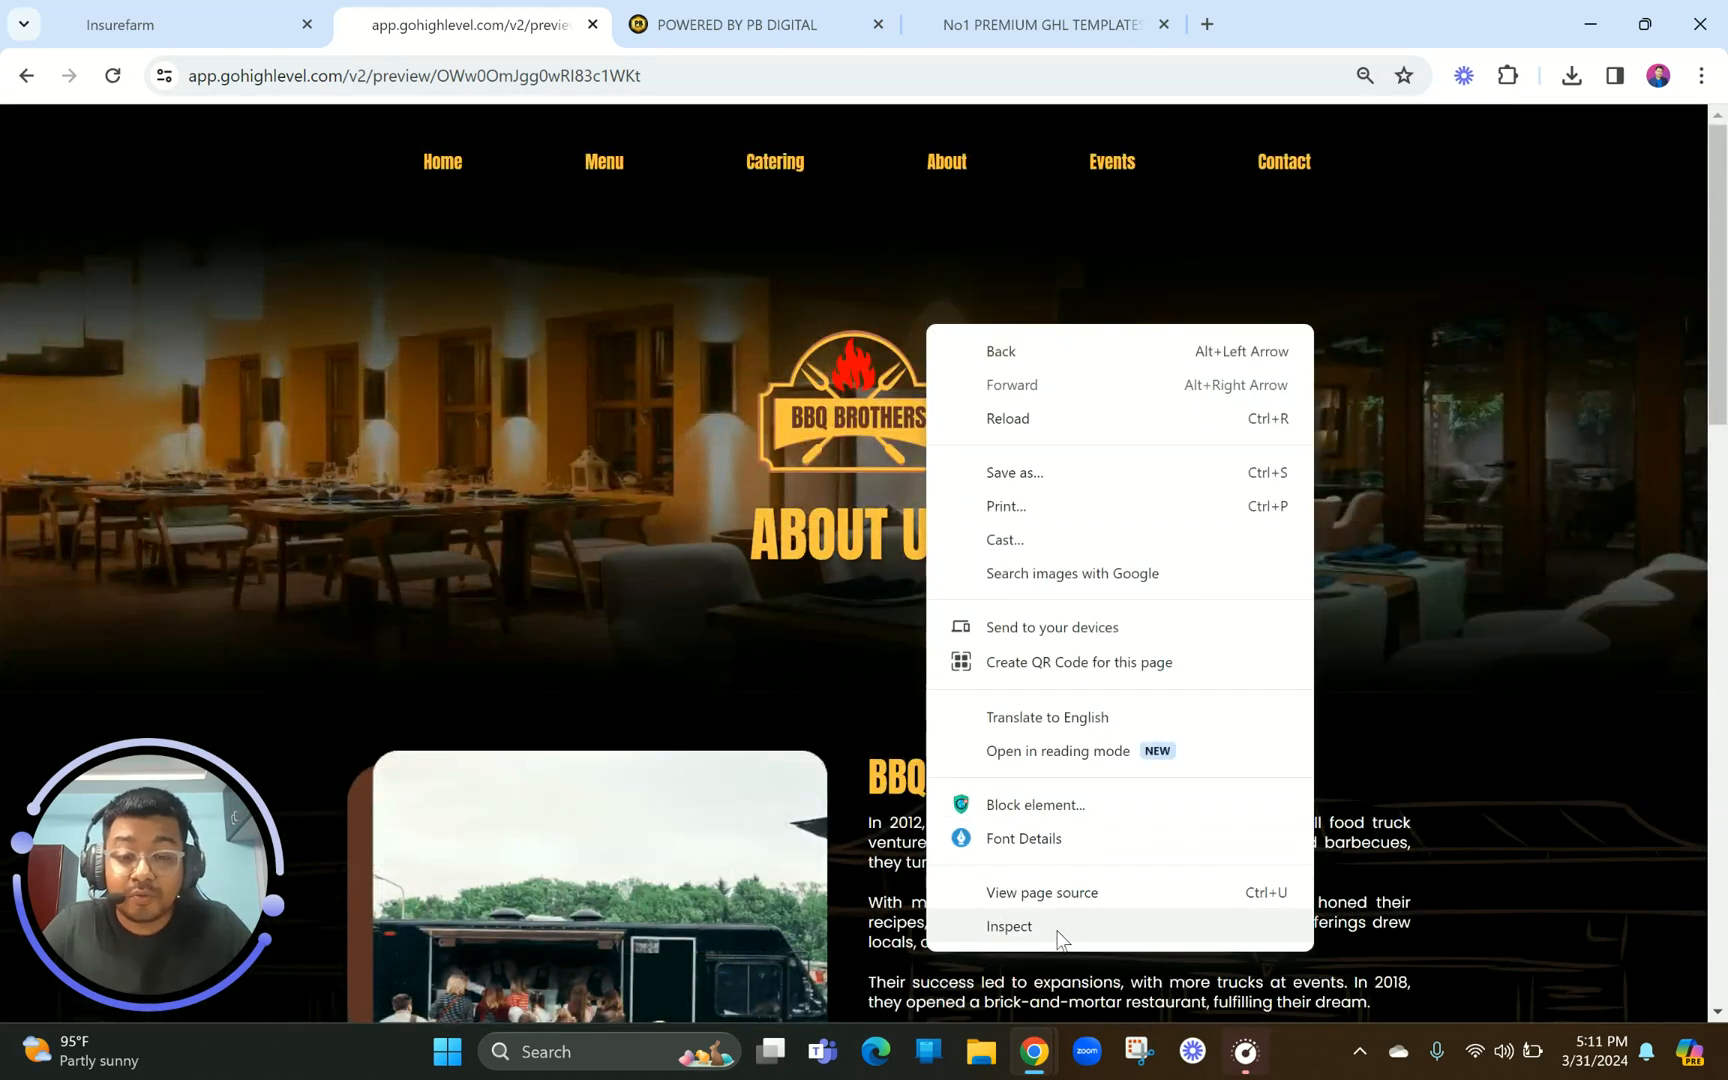
pyautogui.click(1010, 926)
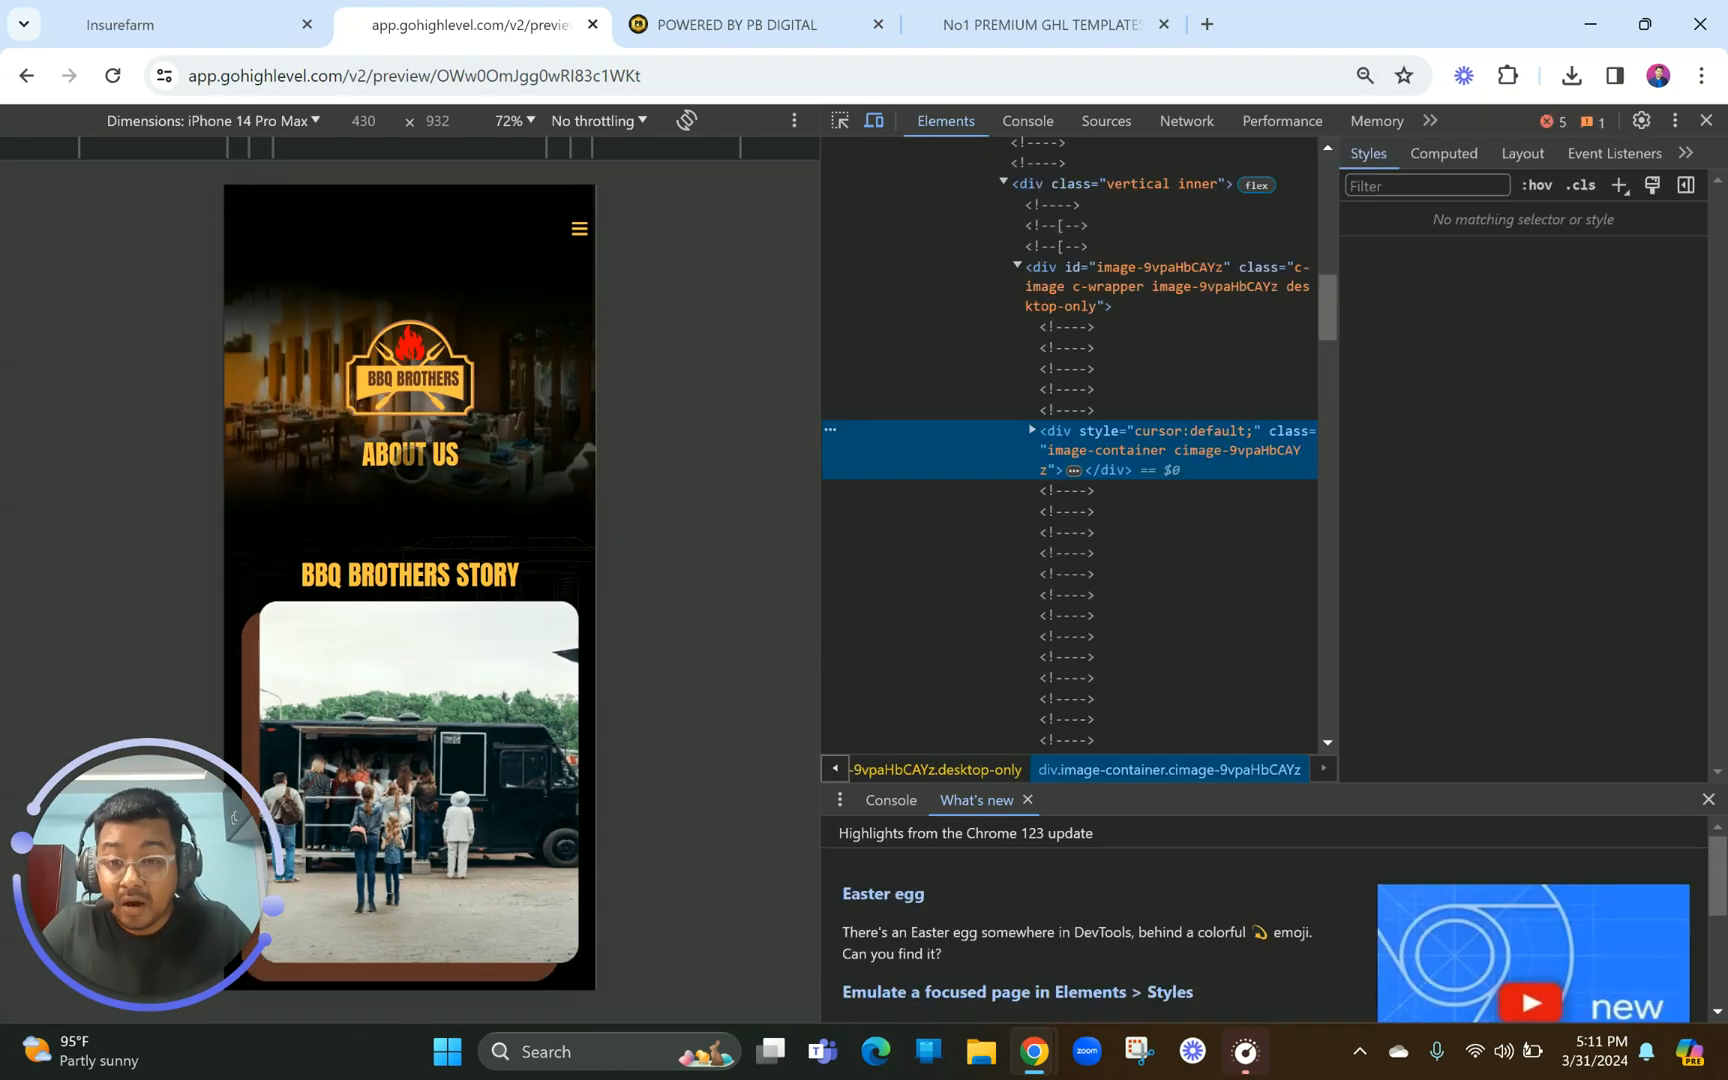
pyautogui.scroll(-10, 430, 630)
pyautogui.scroll(-10, 430, 635)
pyautogui.scroll(-3, 431, 636)
pyautogui.scroll(20, 431, 636)
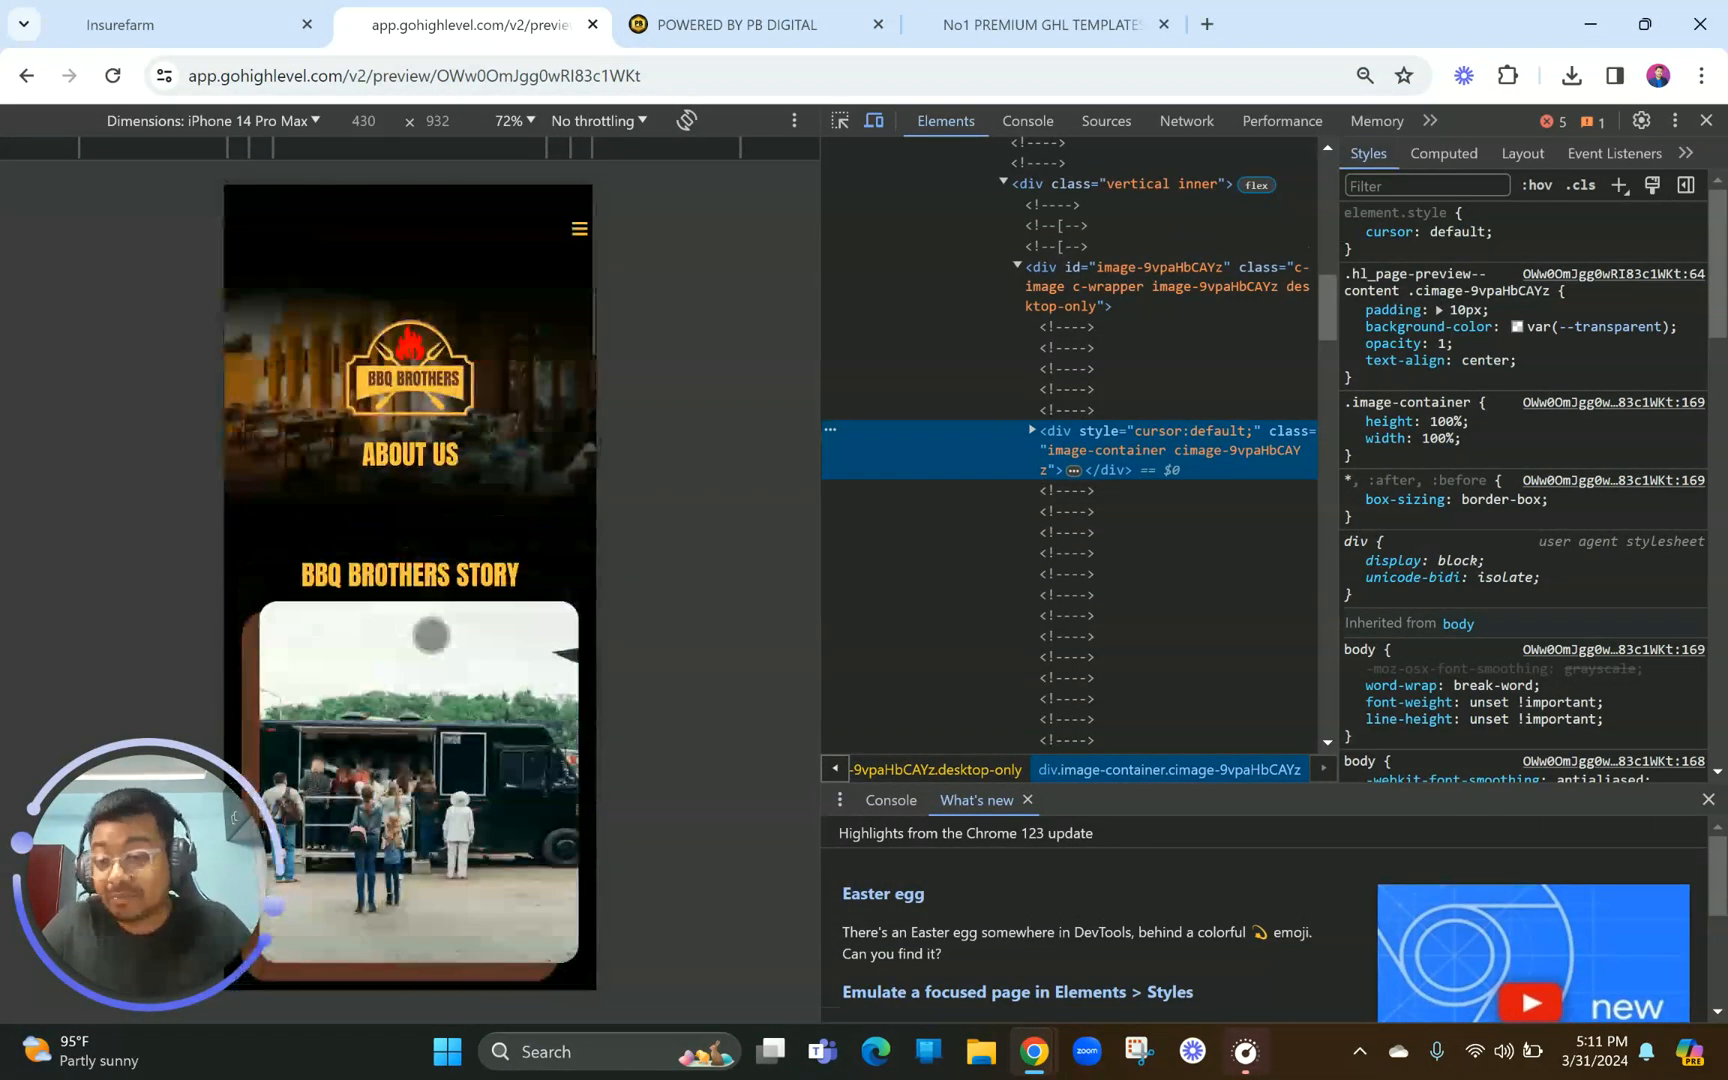
pyautogui.click(1706, 121)
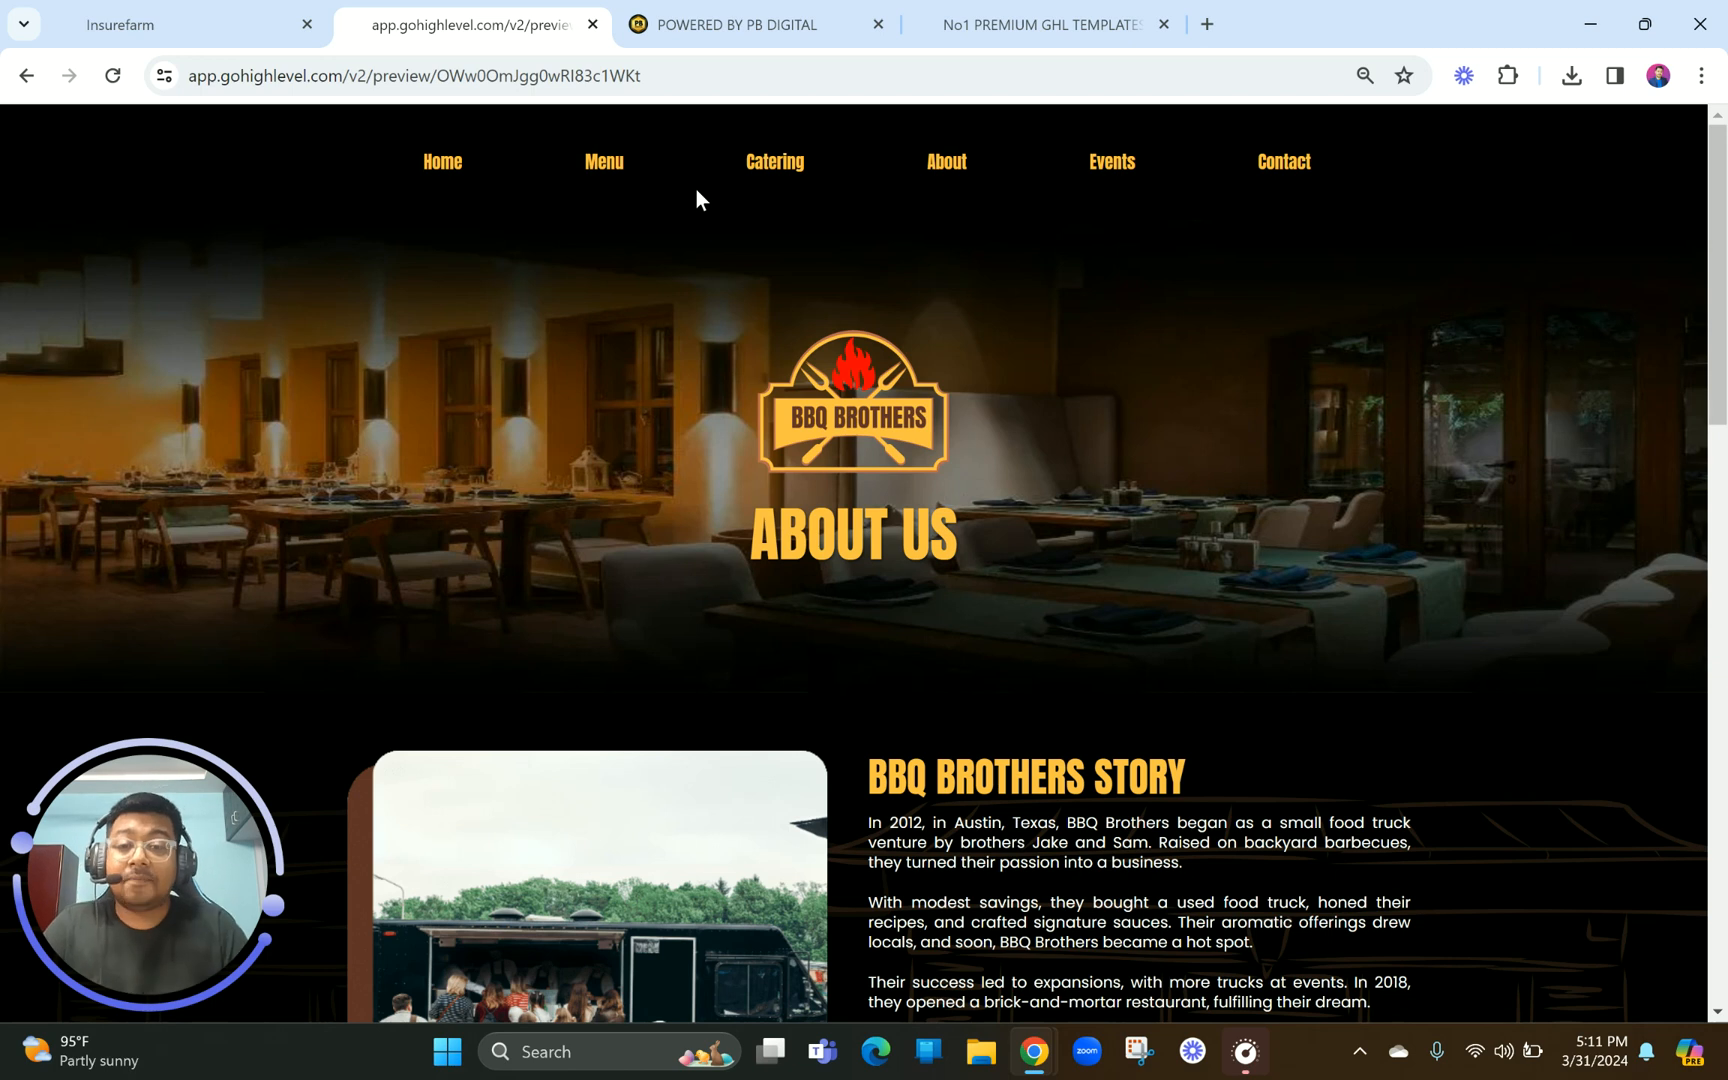
# Close the PB Digital and GHL templates tabs and place the Insurefarm tab after the BBQ Brothers preview tab
pyautogui.click(878, 24)
pyautogui.click(878, 24)
pyautogui.click(286, 14)
pyautogui.moveTo(286, 14); pyautogui.dragTo(500, 18)
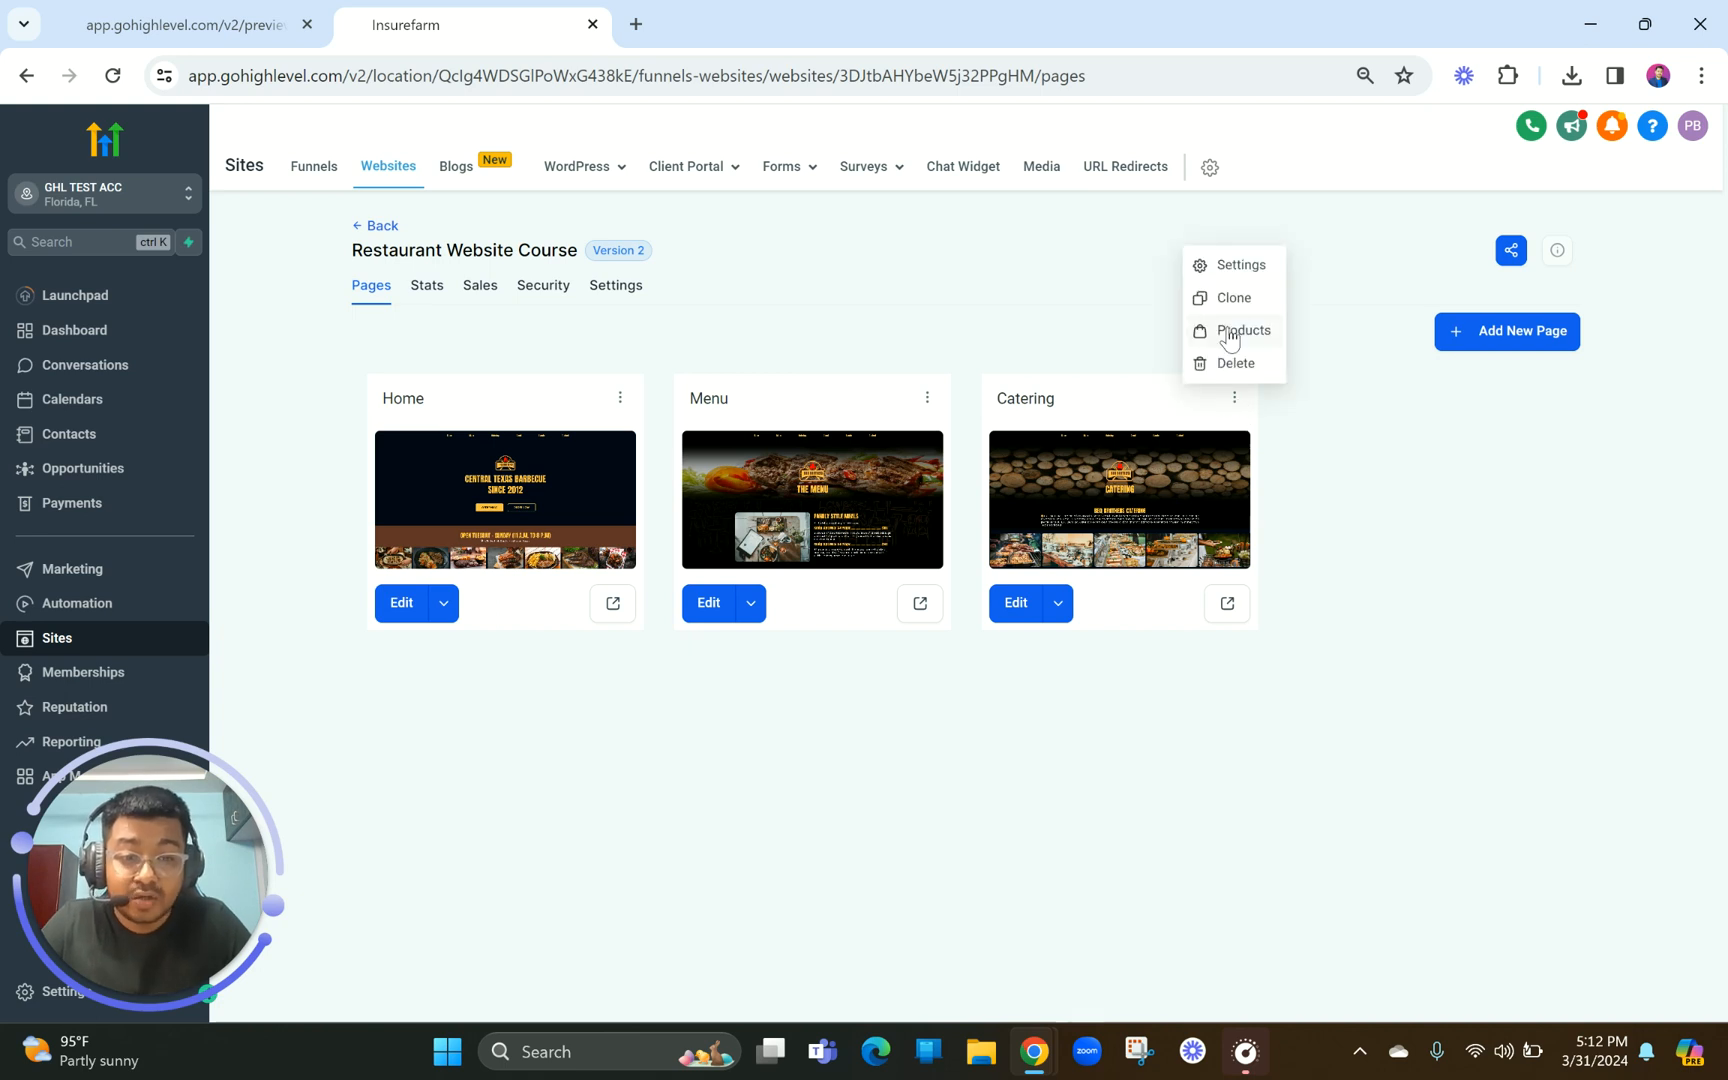
# Clone the Catering page within the Restaurant Website Course website and glance at the BBQ Brothers About preview
pyautogui.click(1222, 300)
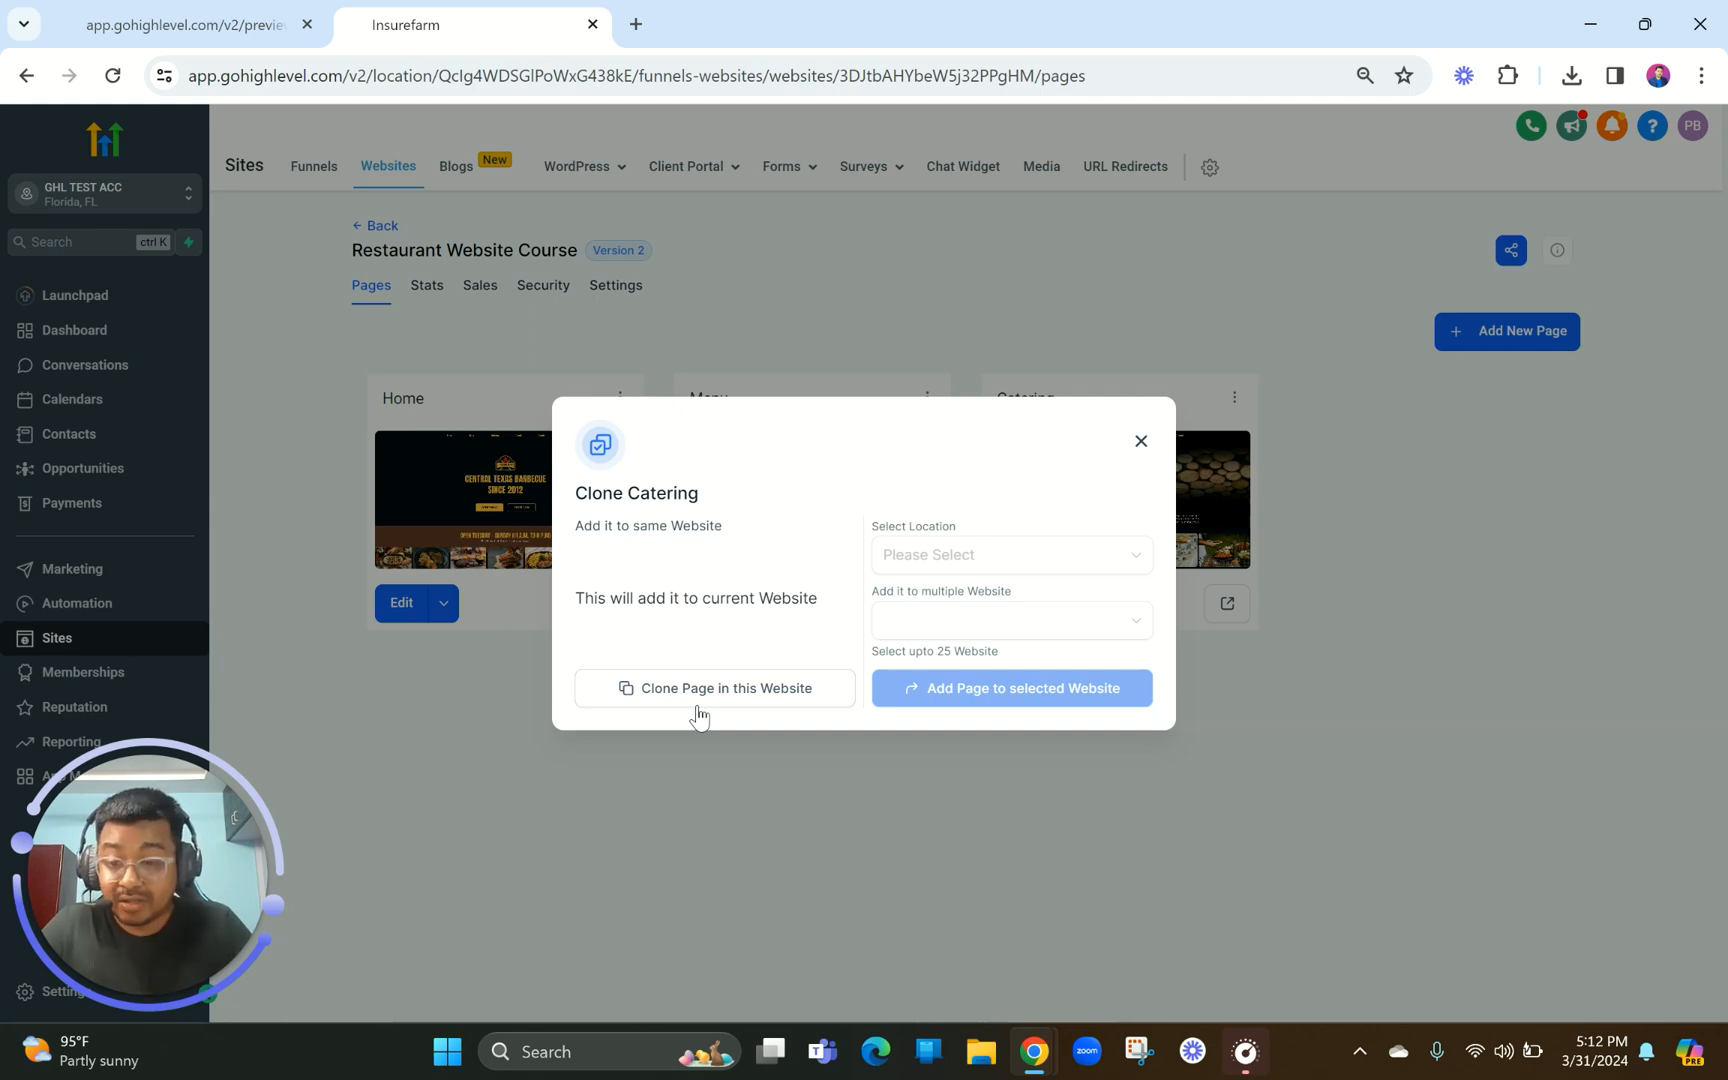
pyautogui.click(707, 695)
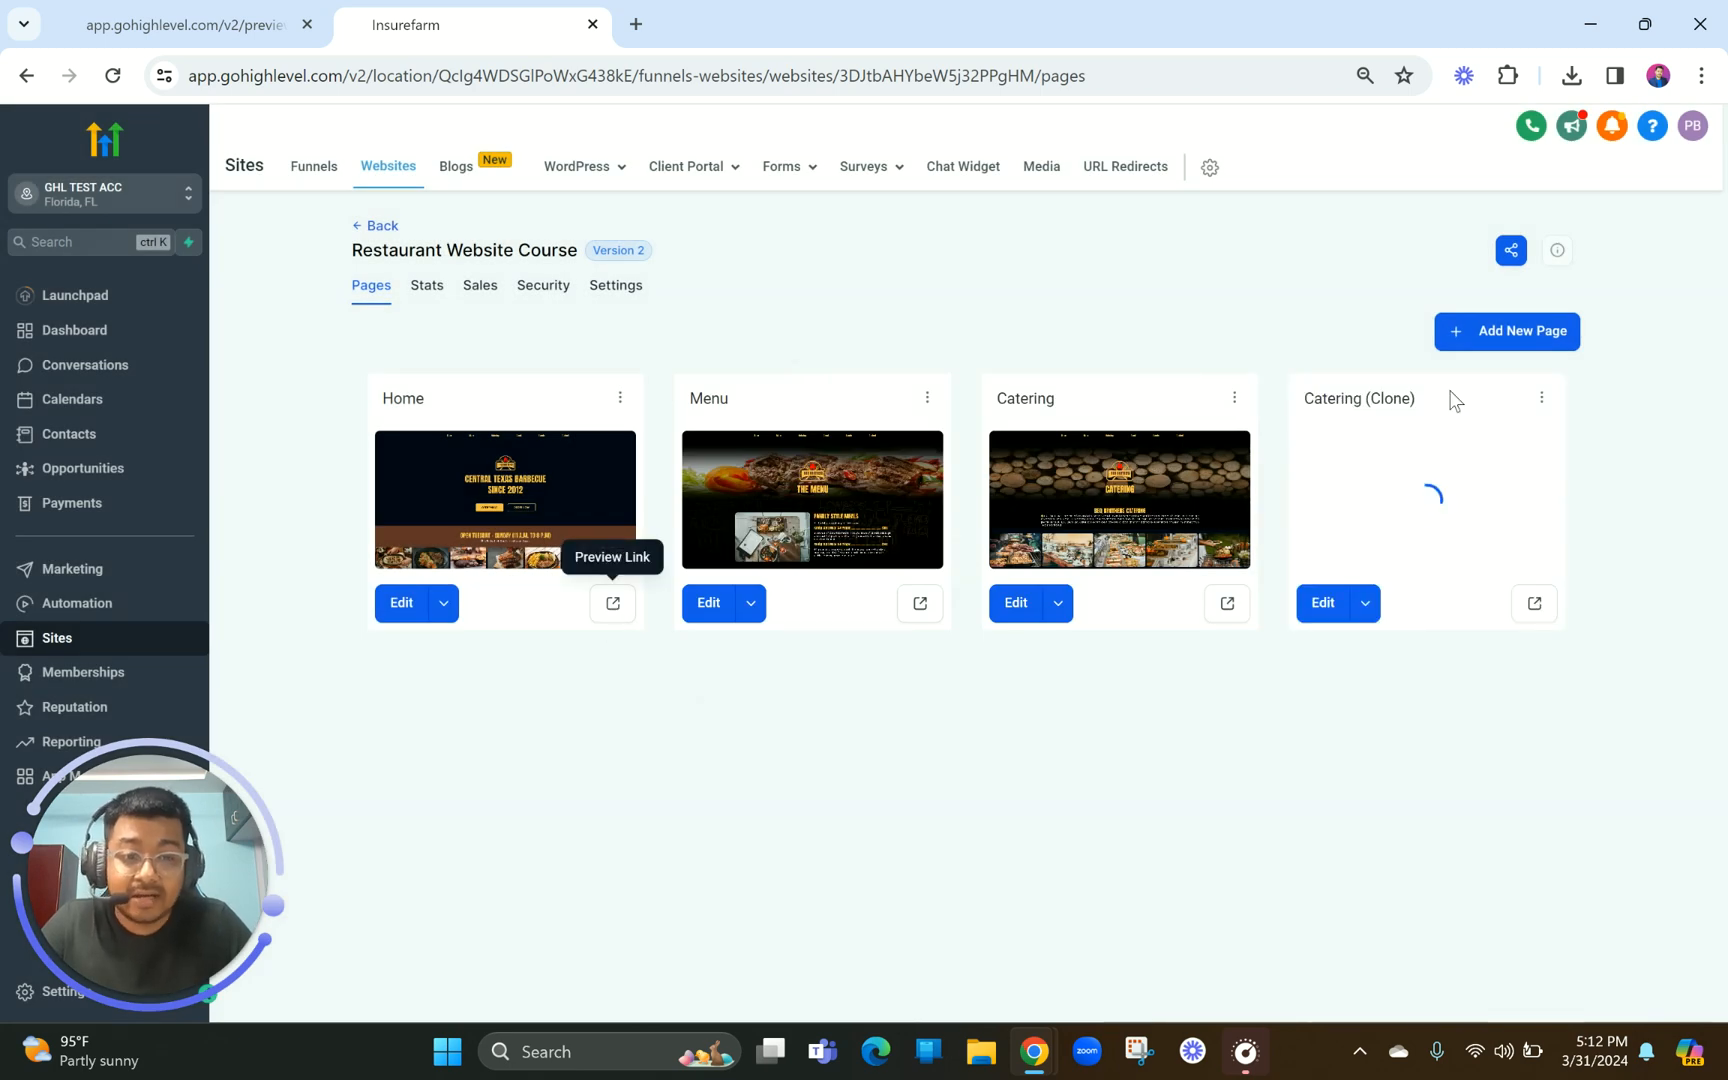
pyautogui.click(165, 20)
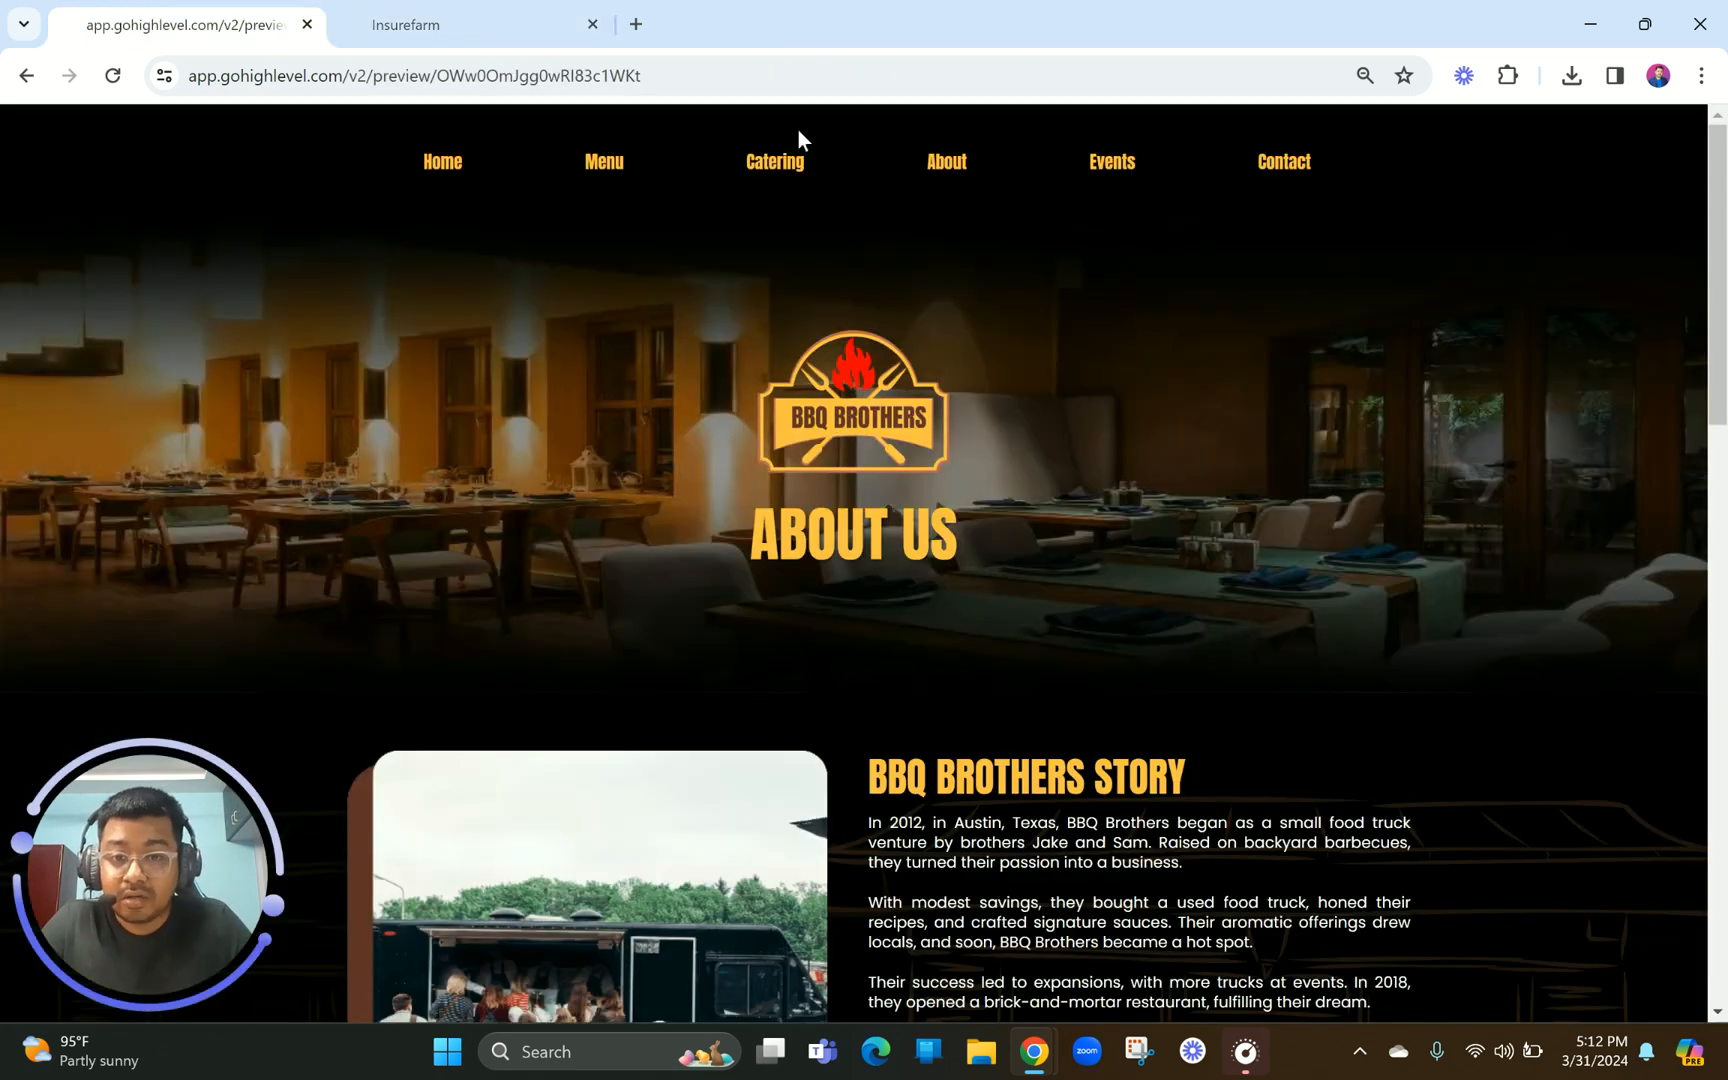
pyautogui.click(478, 12)
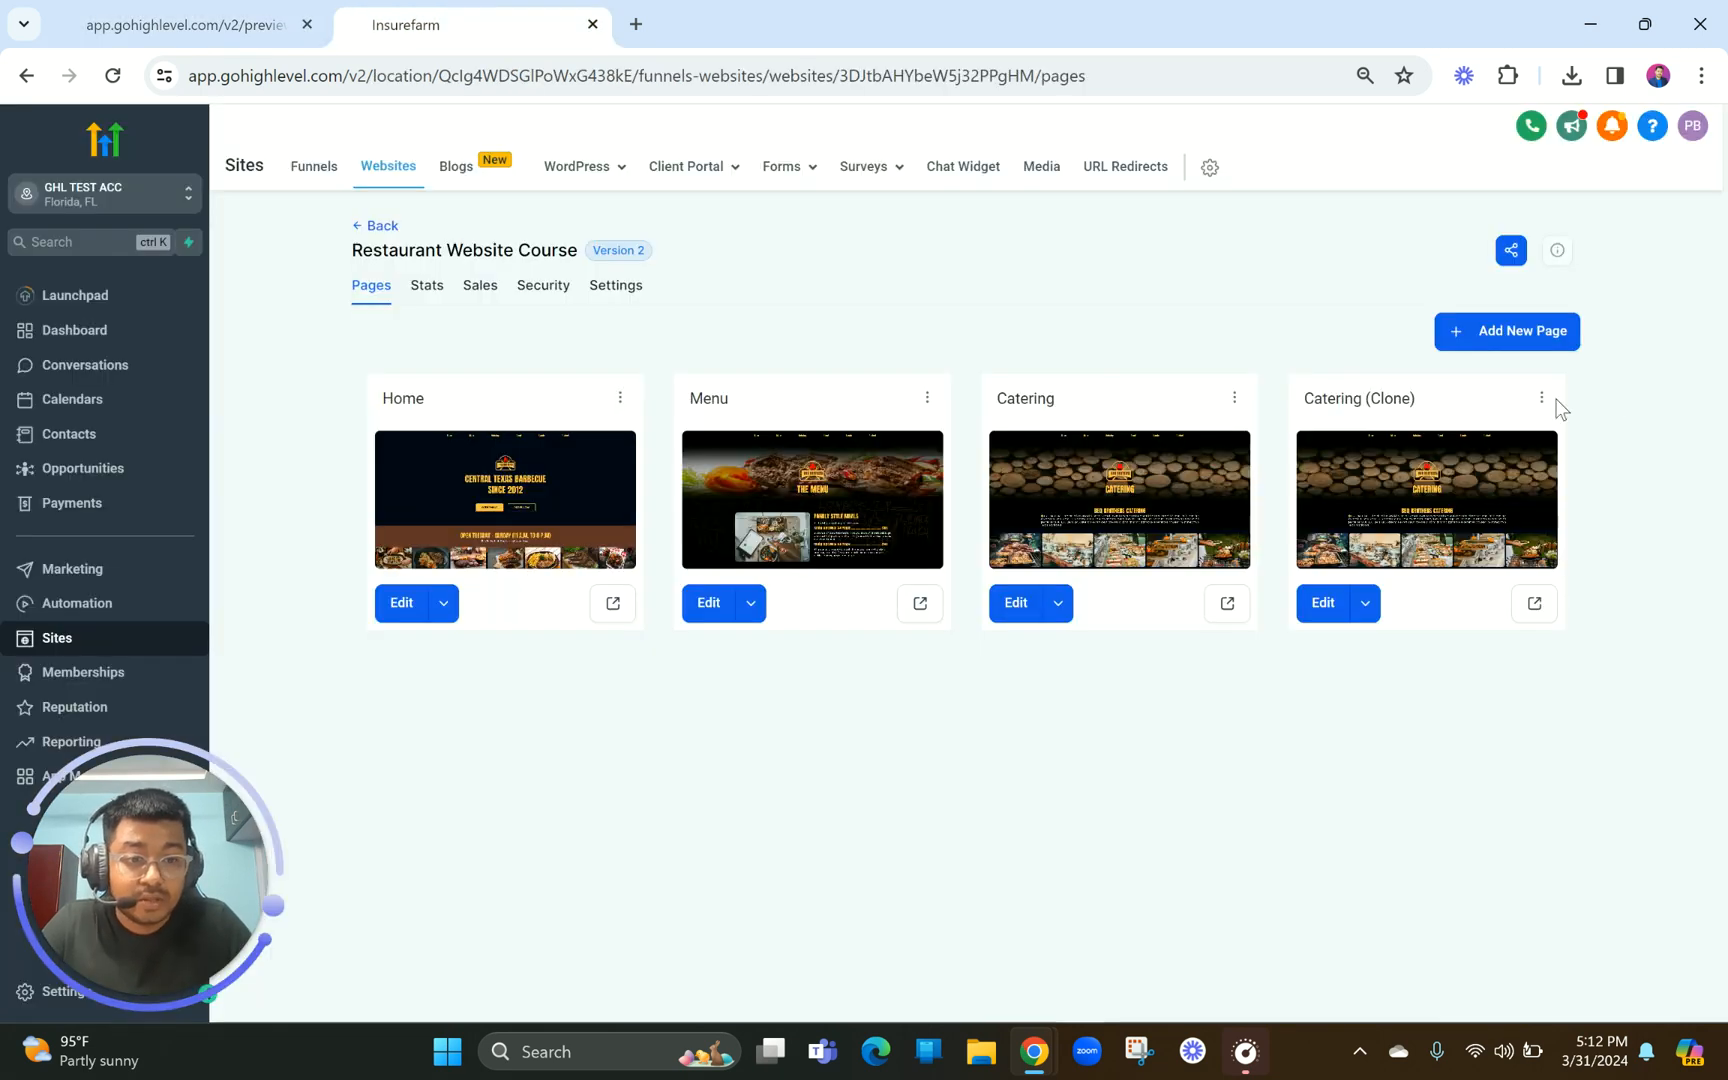
# Rename the cloned Catering page to "About us" and set its path to /about
pyautogui.scroll(5, 1561, 387)
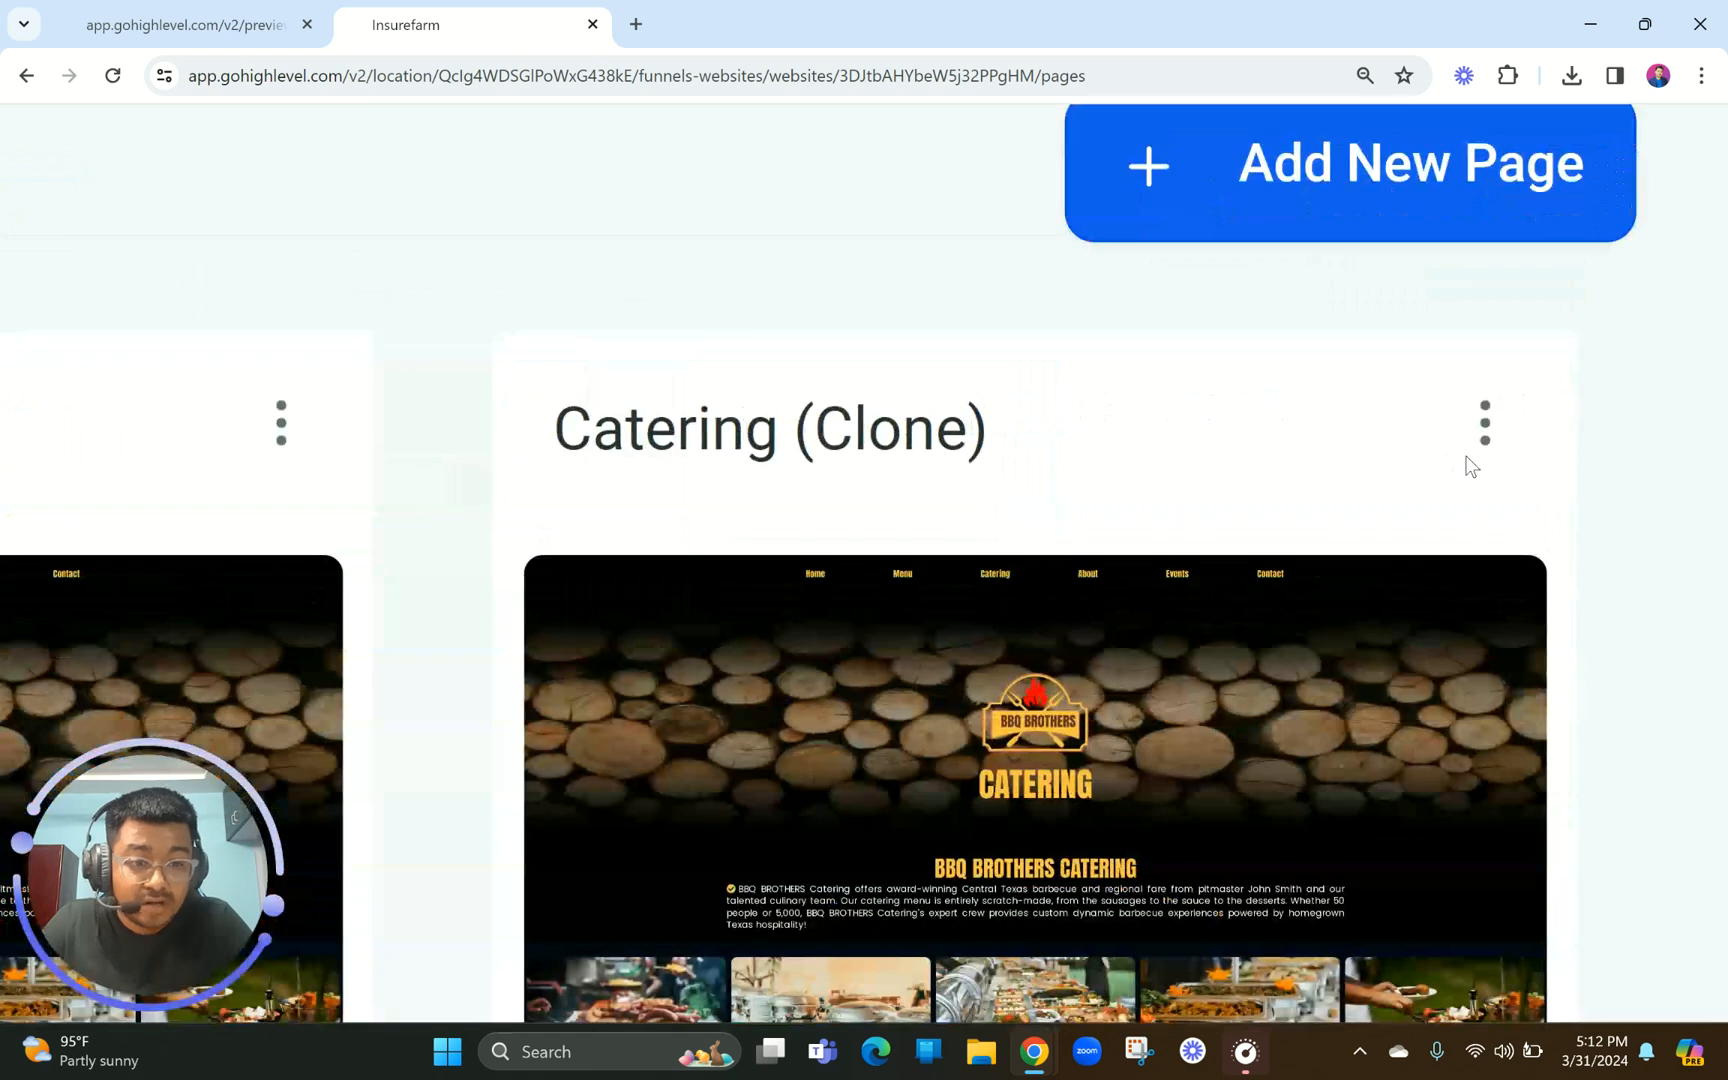
pyautogui.scroll(-5, 1486, 450)
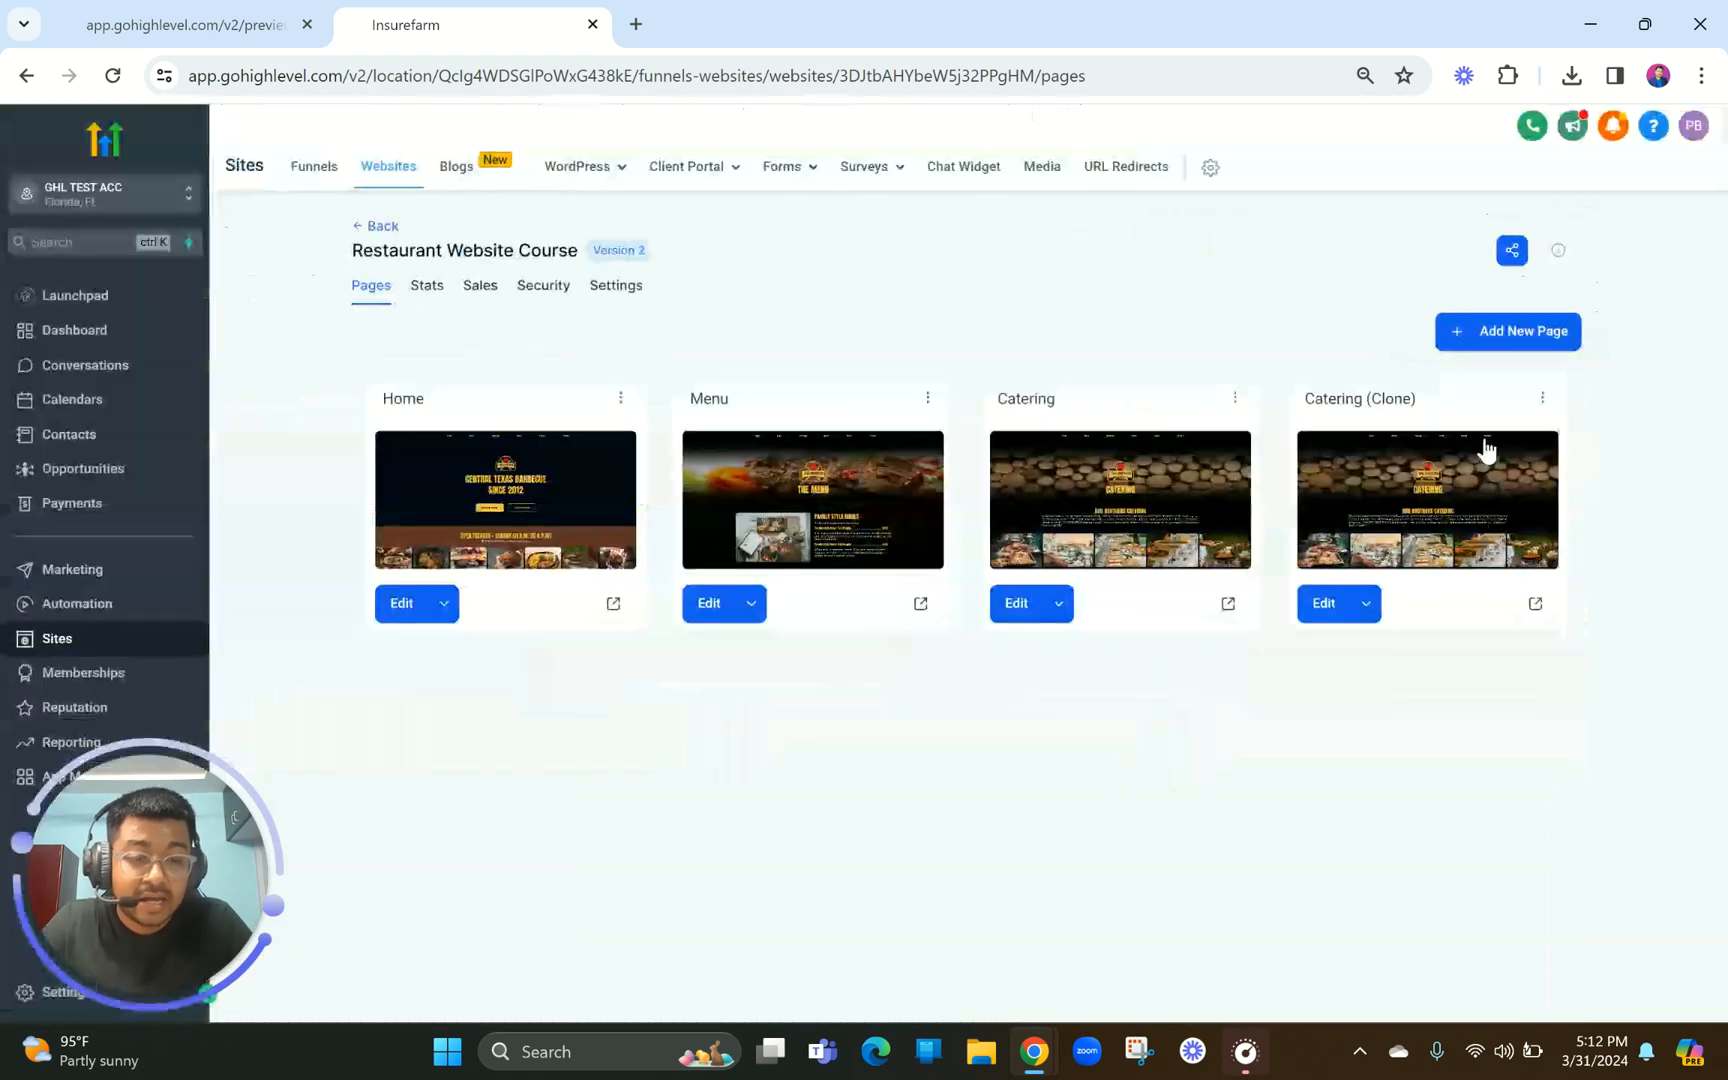
pyautogui.click(1540, 400)
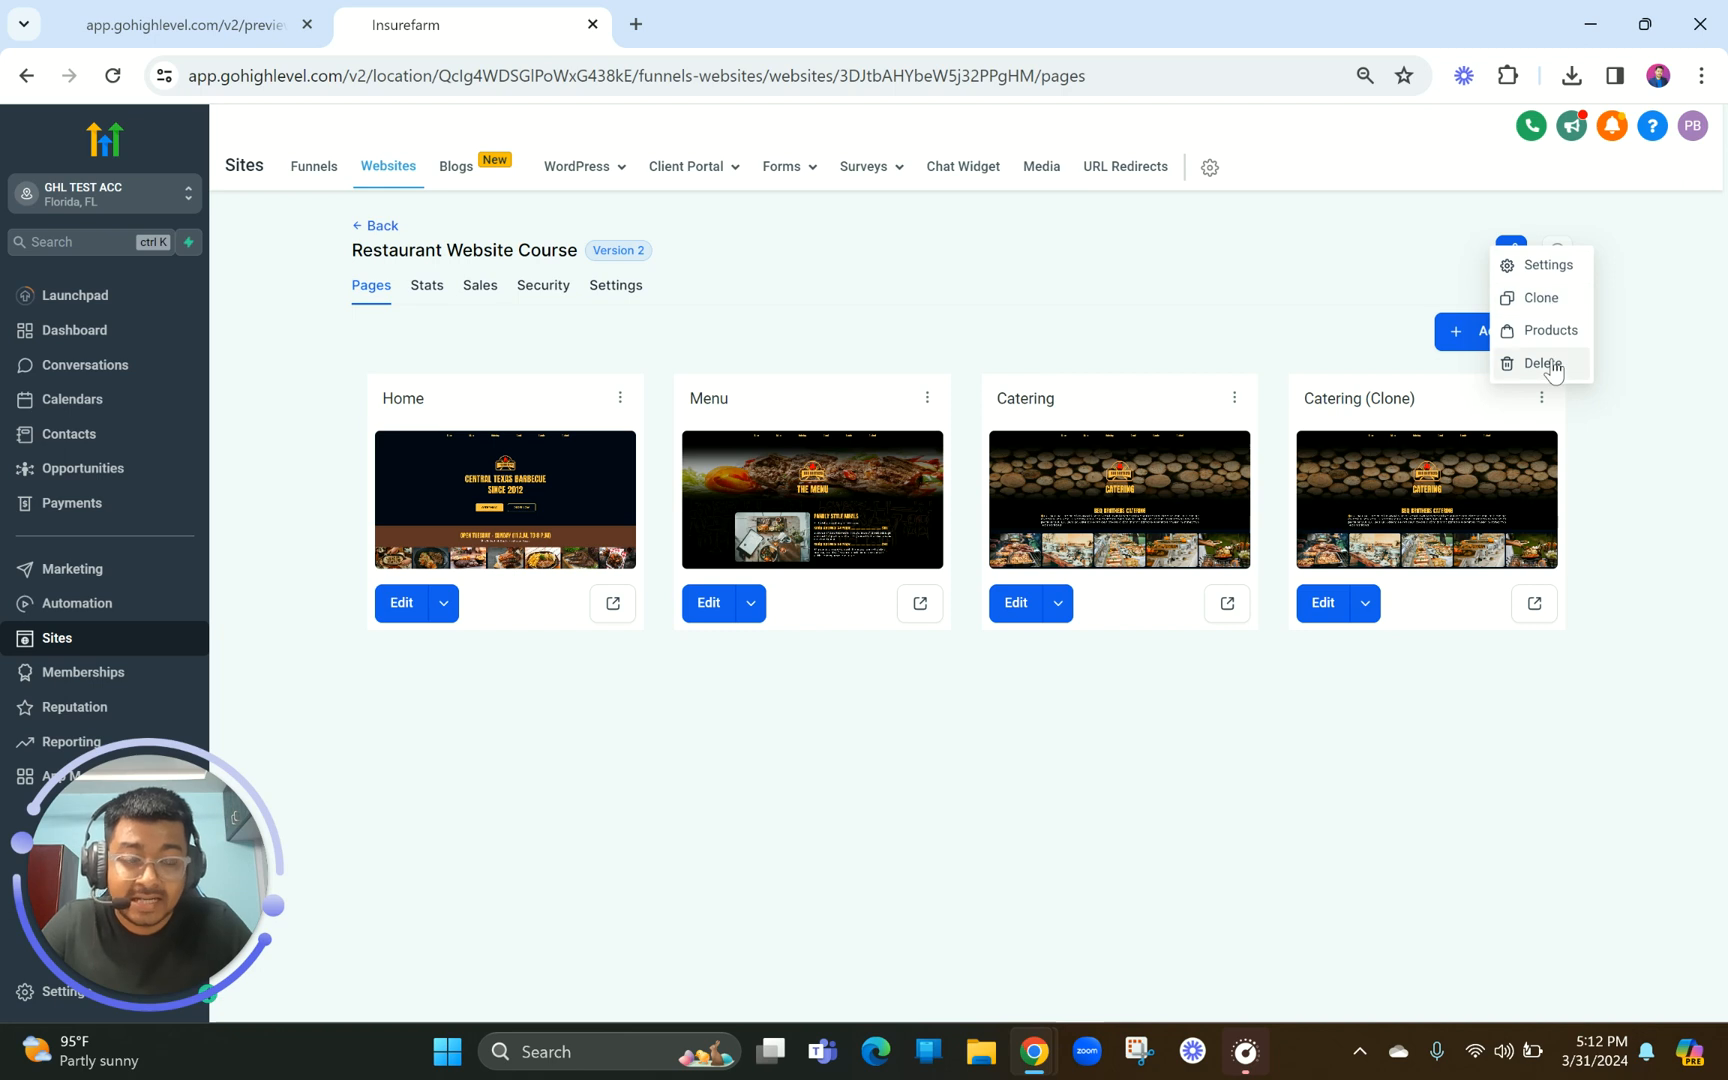
pyautogui.click(1548, 266)
pyautogui.moveTo(783, 542); pyautogui.dragTo(459, 554)
pyautogui.write('About us')
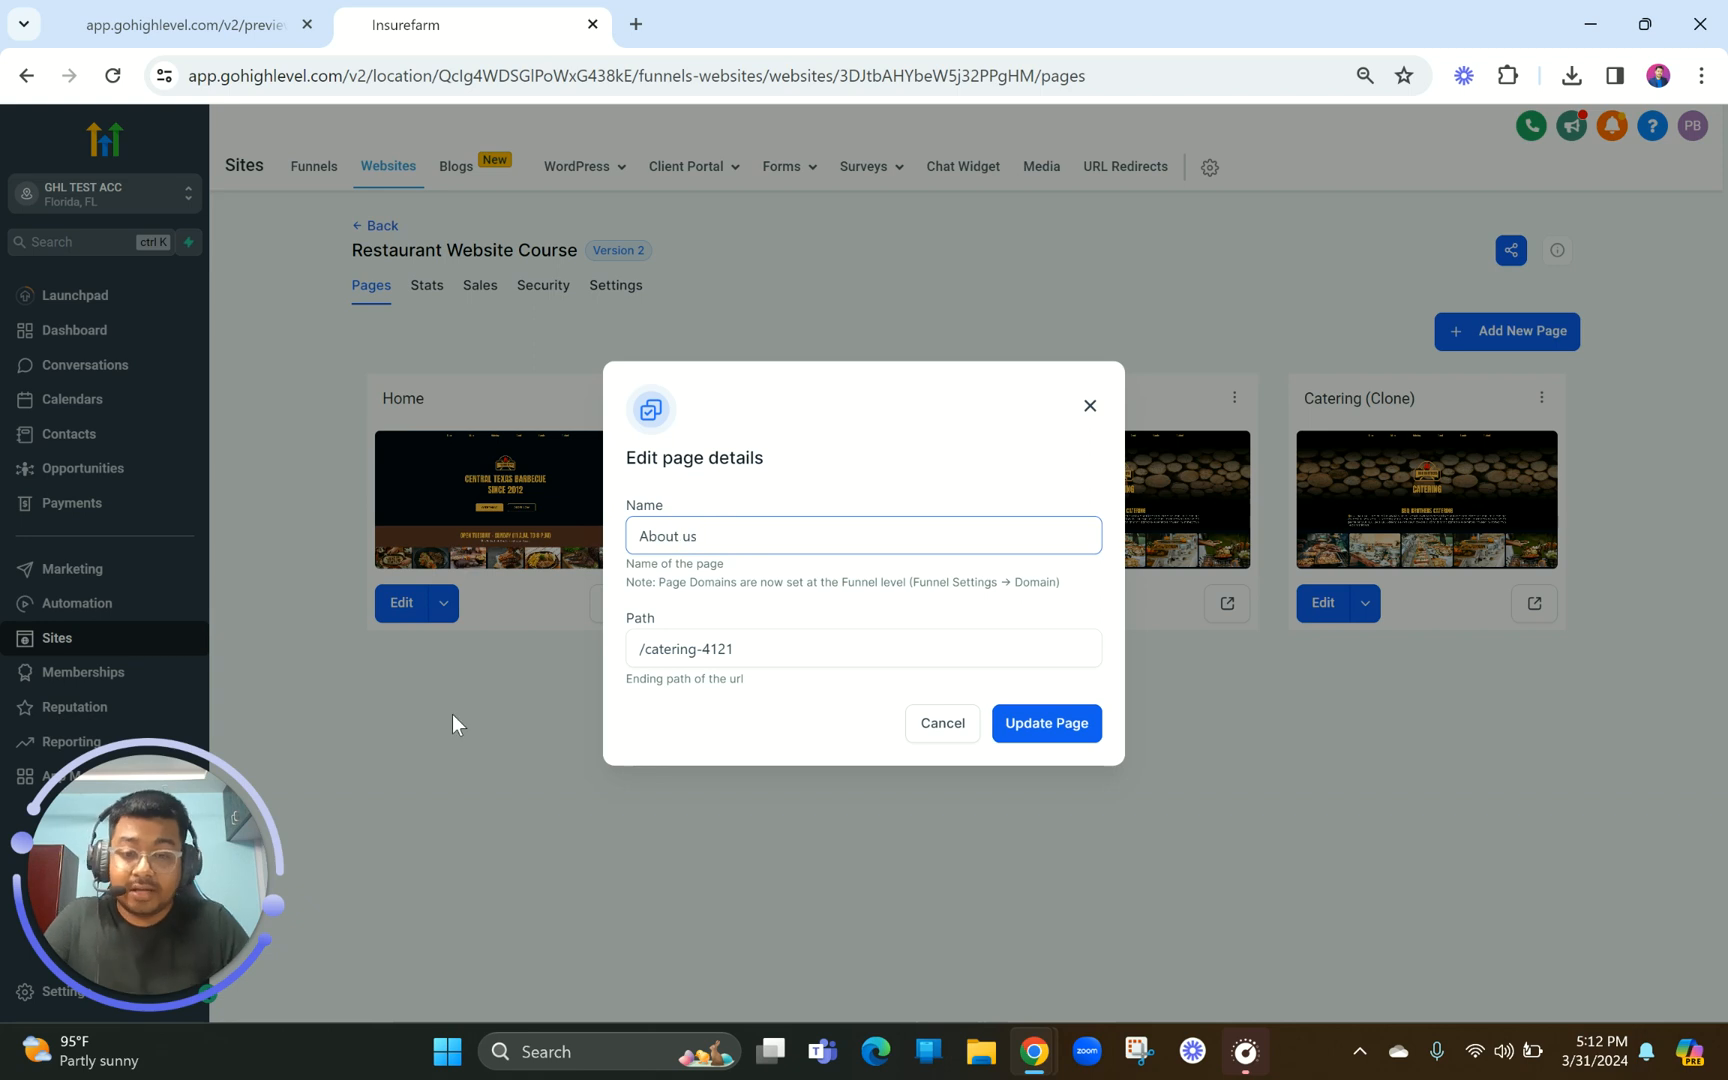
pyautogui.moveTo(645, 652); pyautogui.dragTo(913, 645)
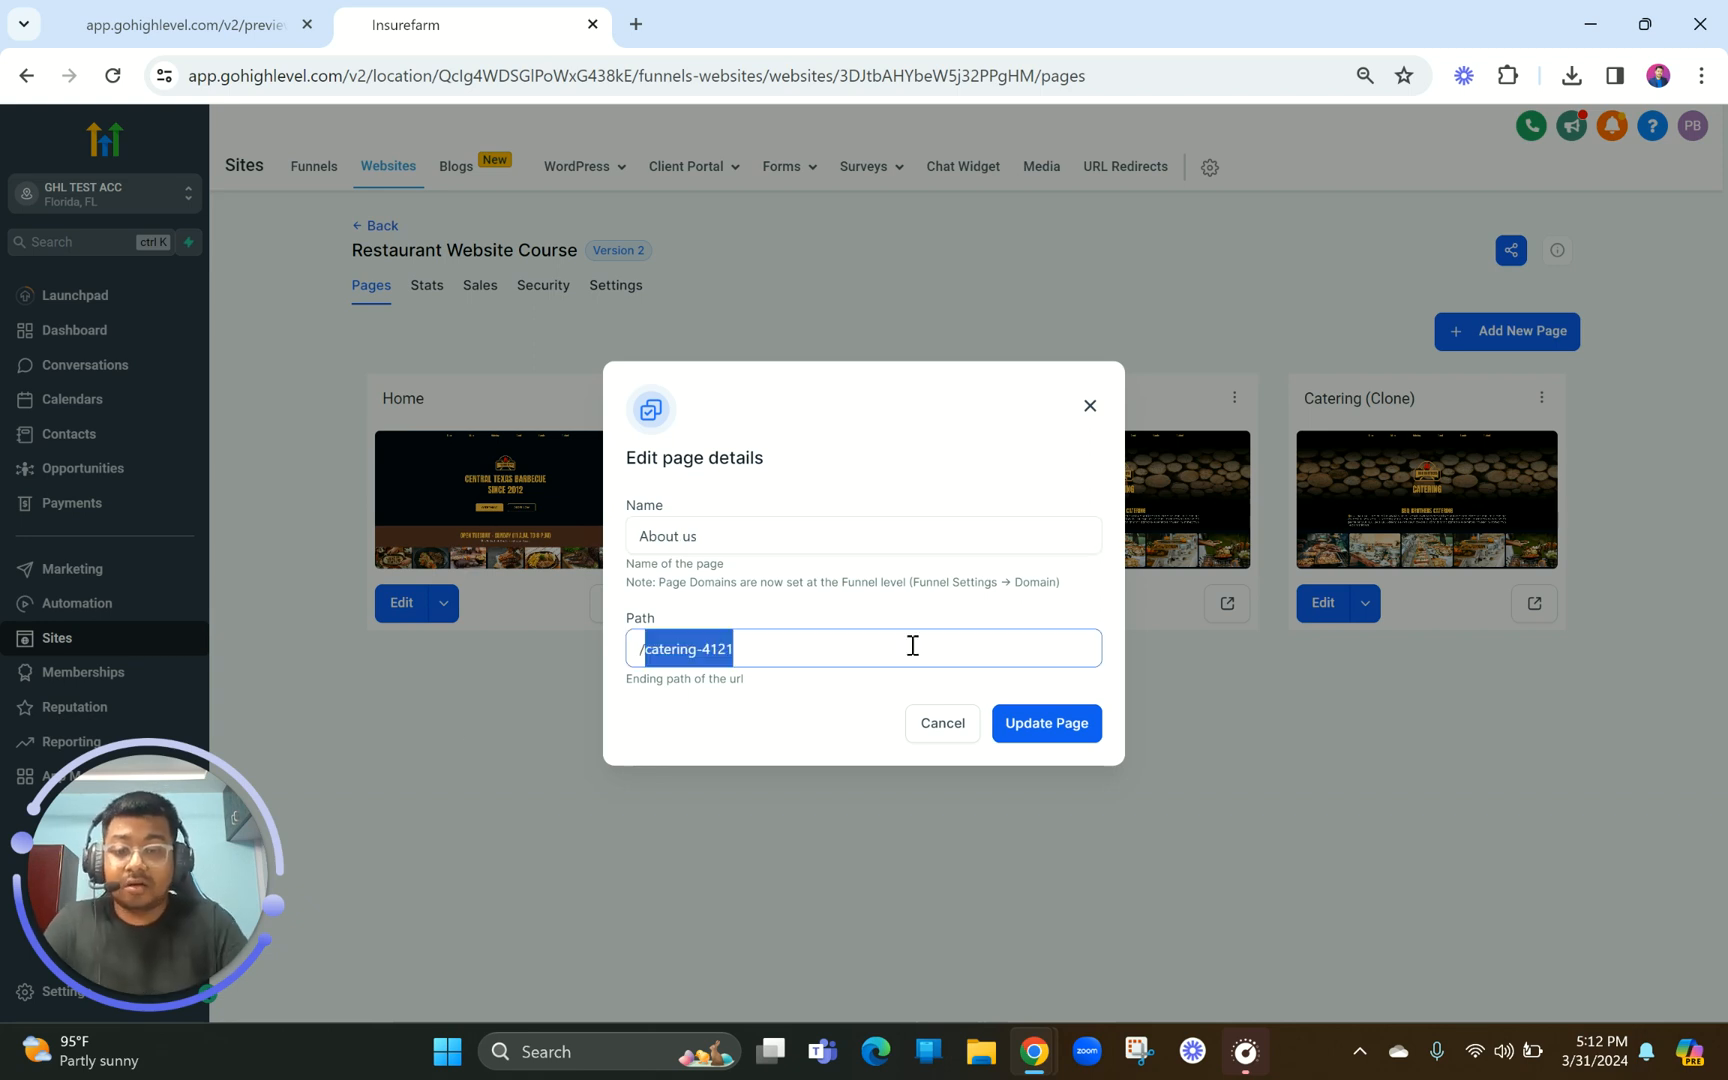
pyautogui.write('about')
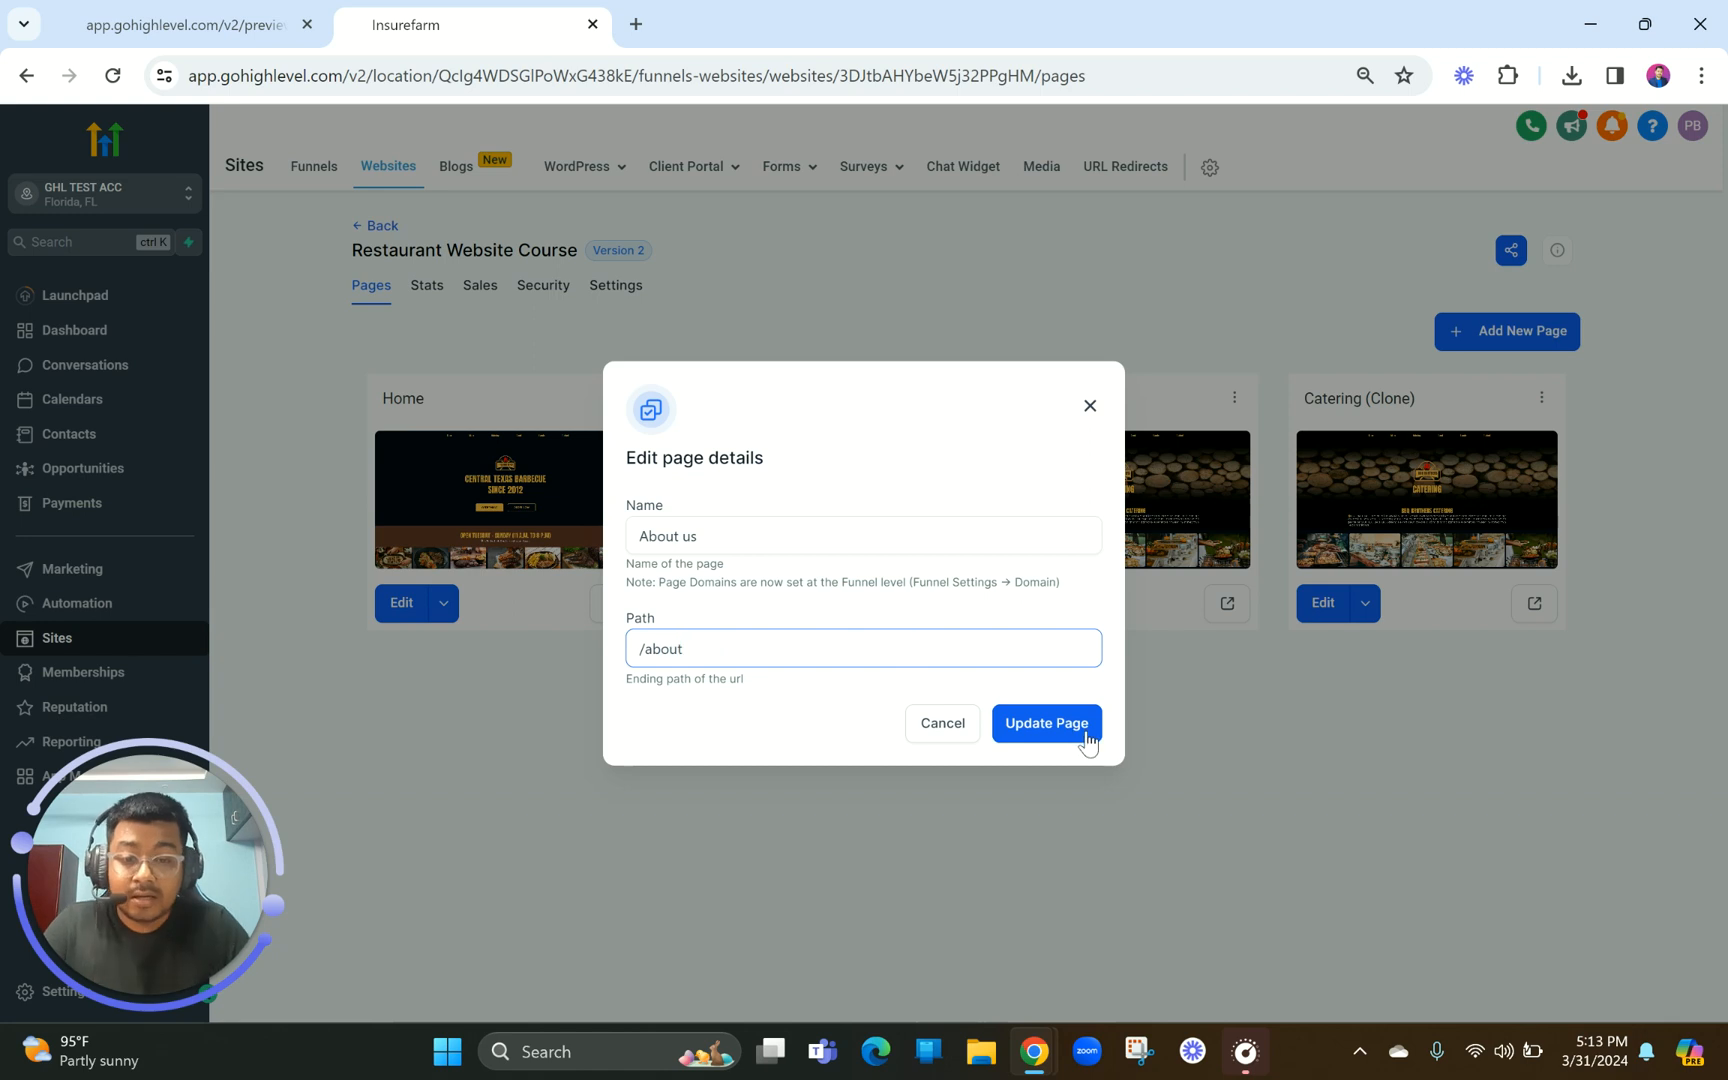
pyautogui.click(1072, 725)
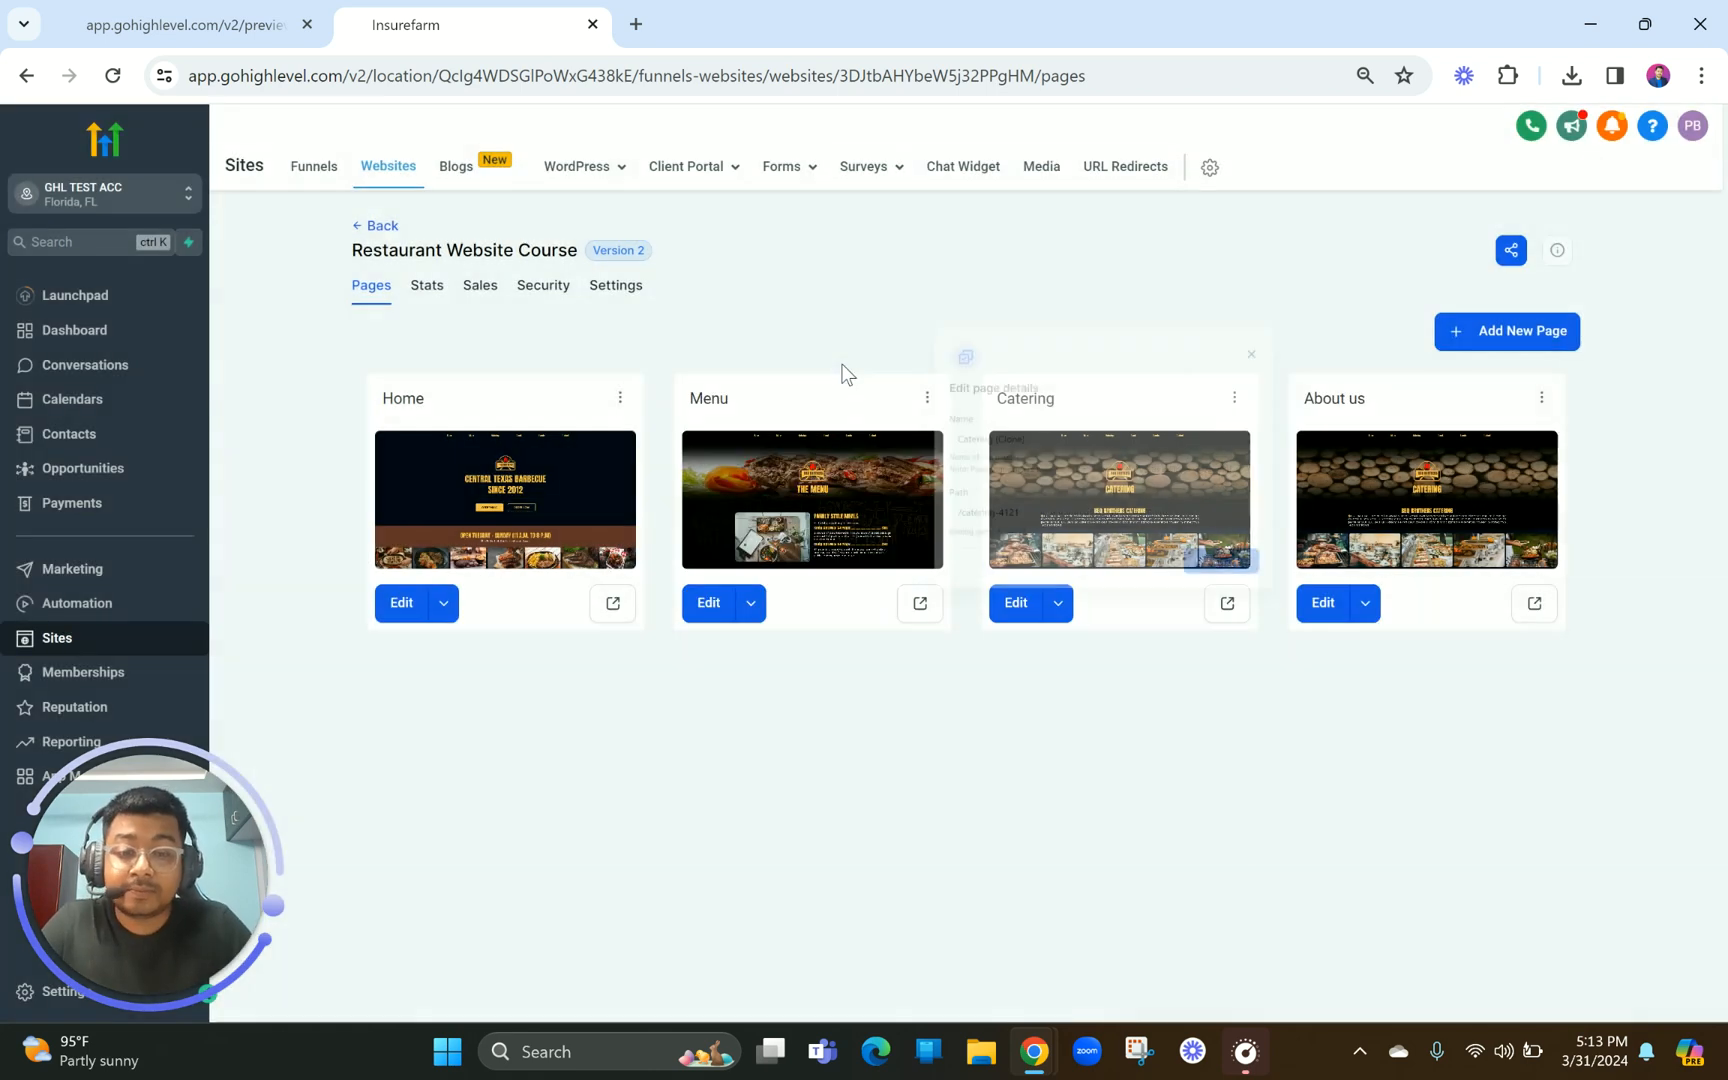
# Open the About us page in the page builder and place the preview tab directly before the builder tab
pyautogui.click(1366, 603)
pyautogui.click(1393, 560)
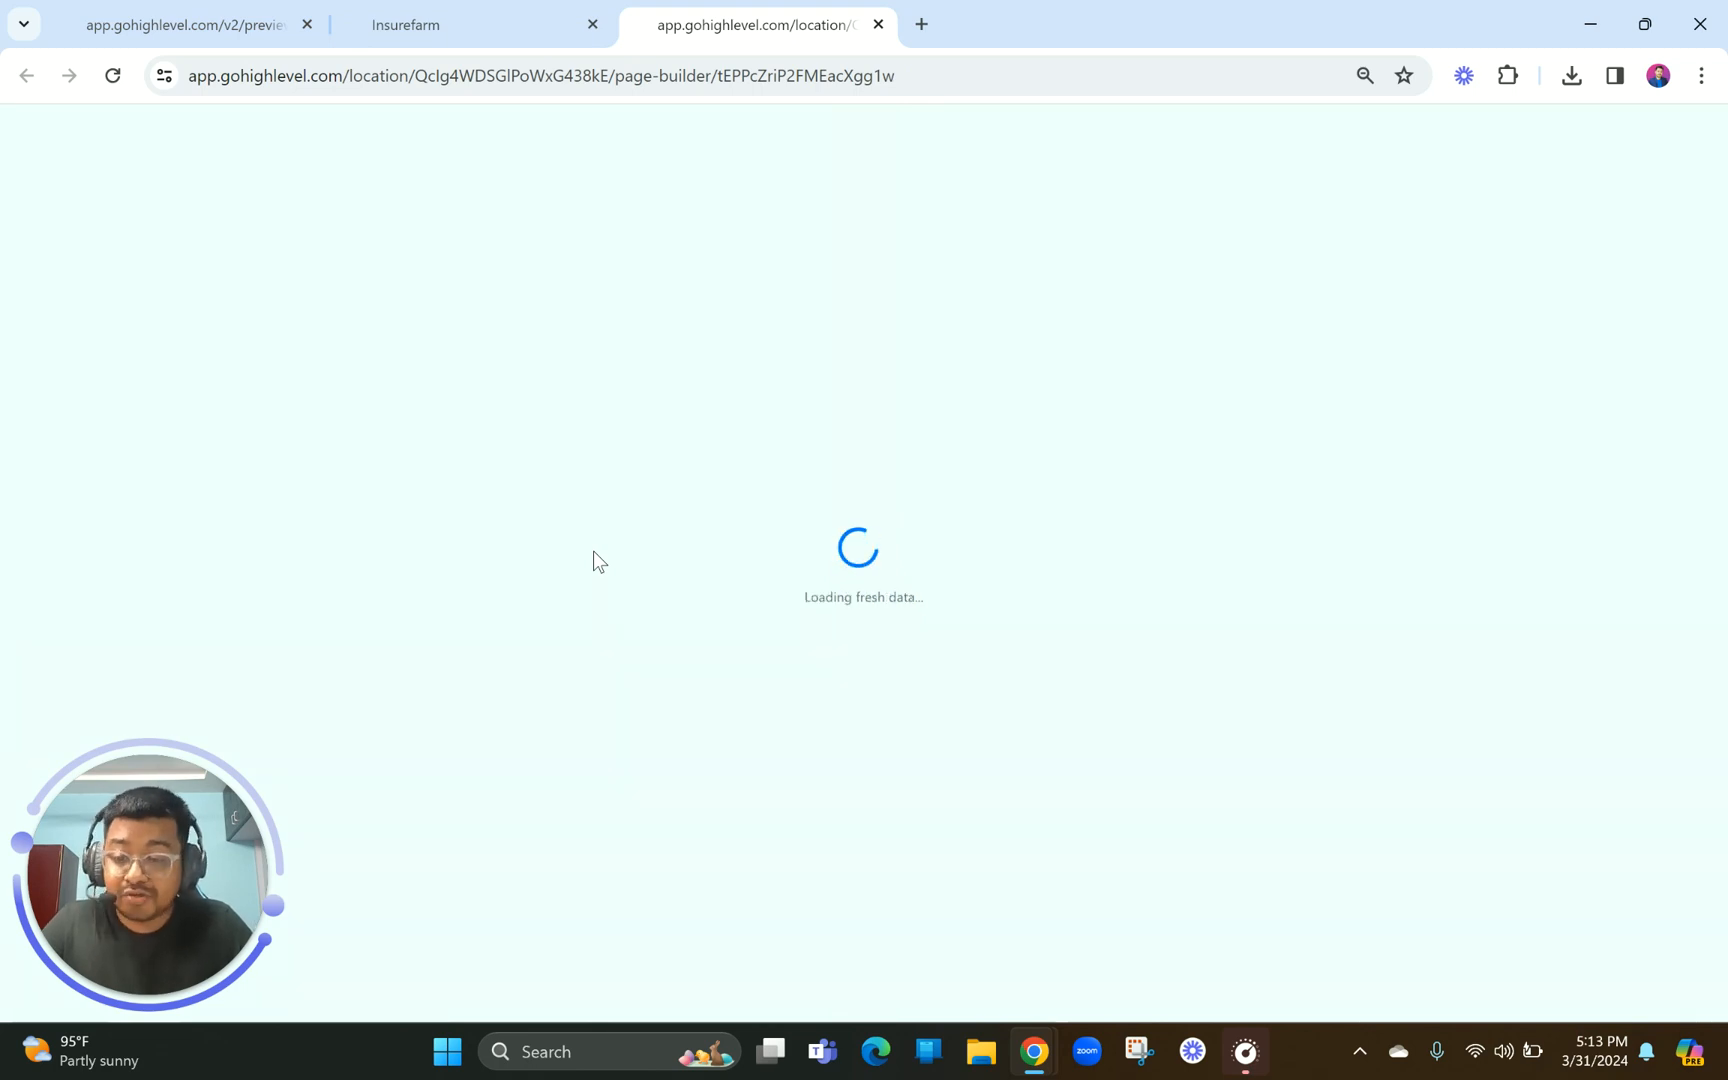
pyautogui.moveTo(204, 15); pyautogui.dragTo(490, 20)
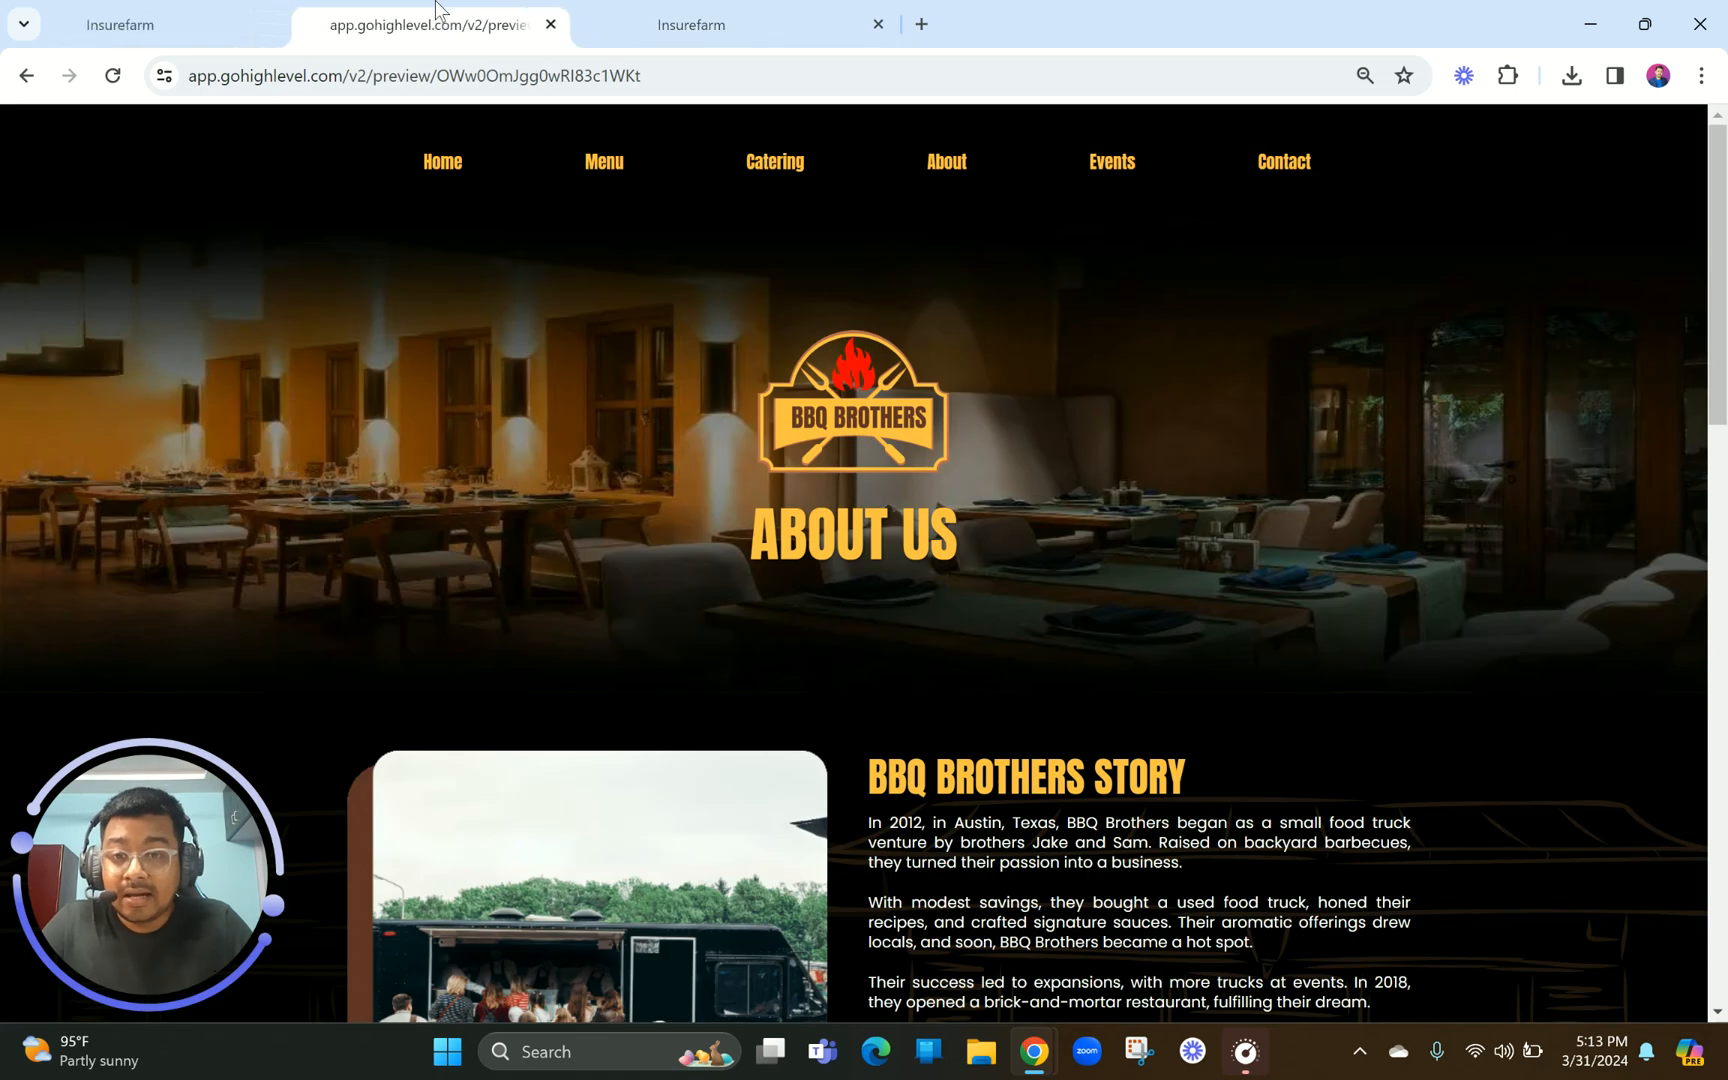
# Review the About page preview down to its footer and highlight the "Designed & Developed By PB DIGITAL" line
pyautogui.scroll(-20, 906, 790)
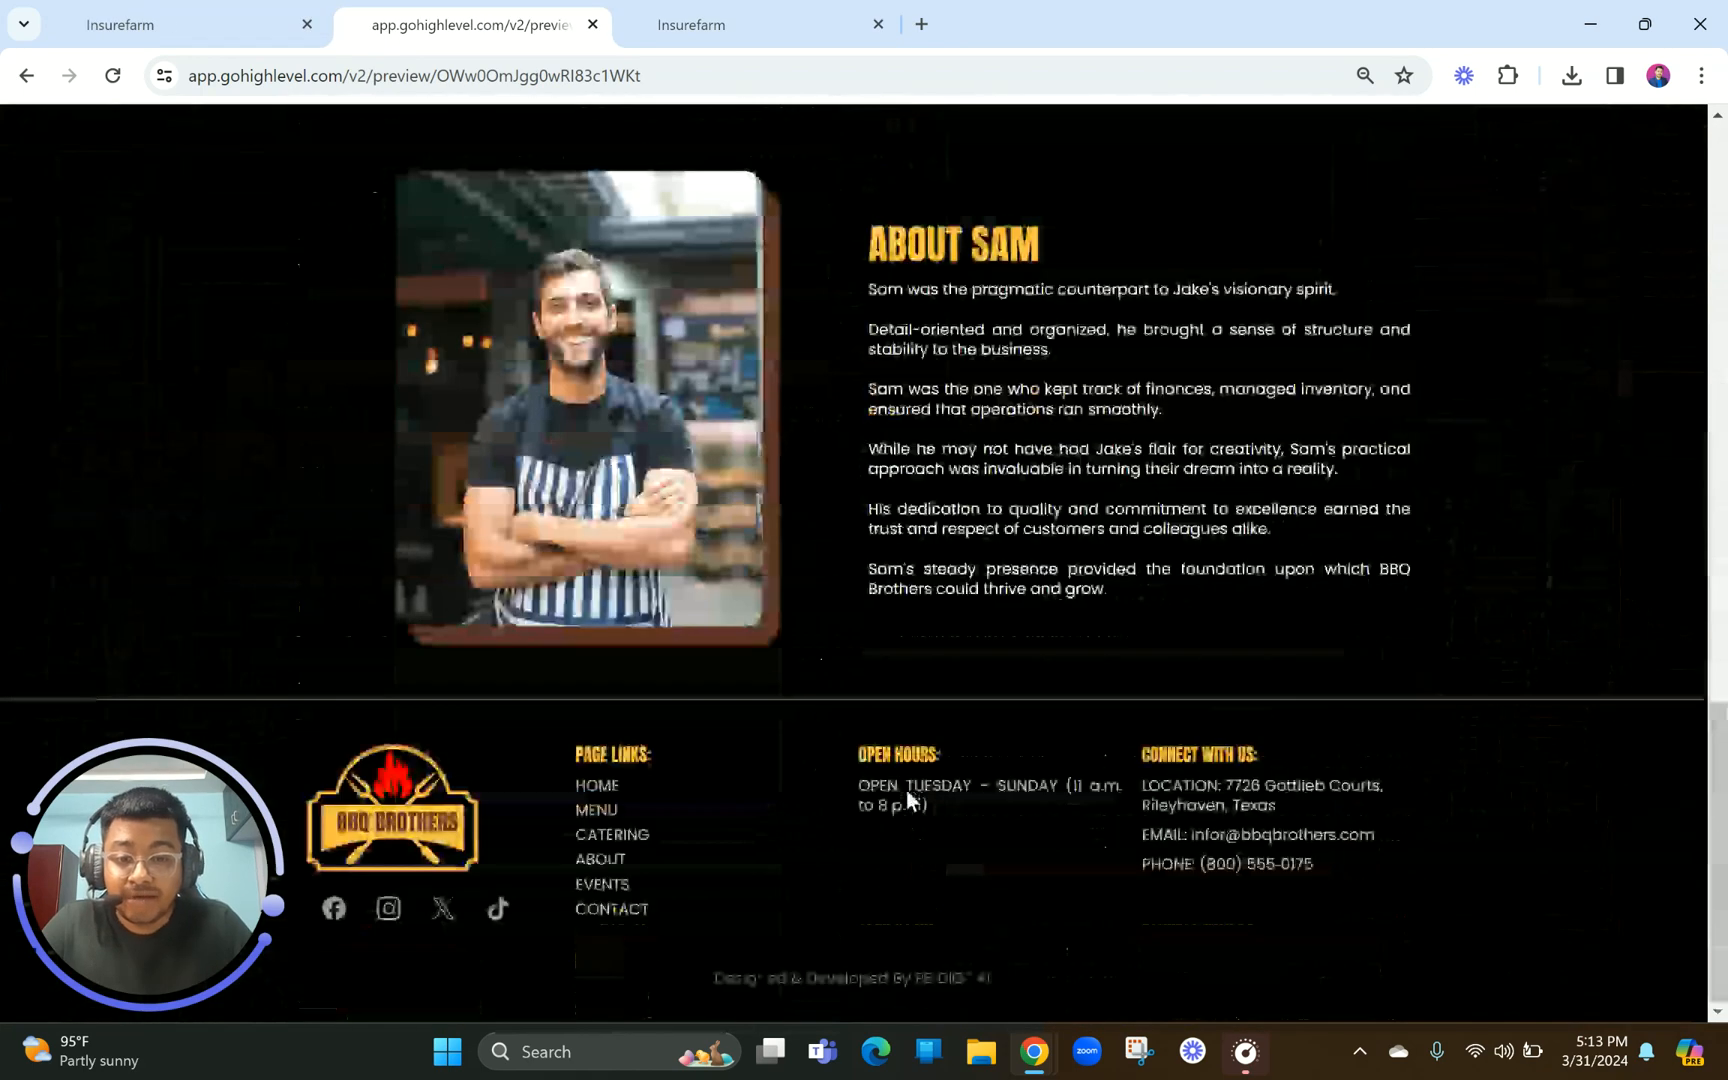
pyautogui.scroll(5, 899, 983)
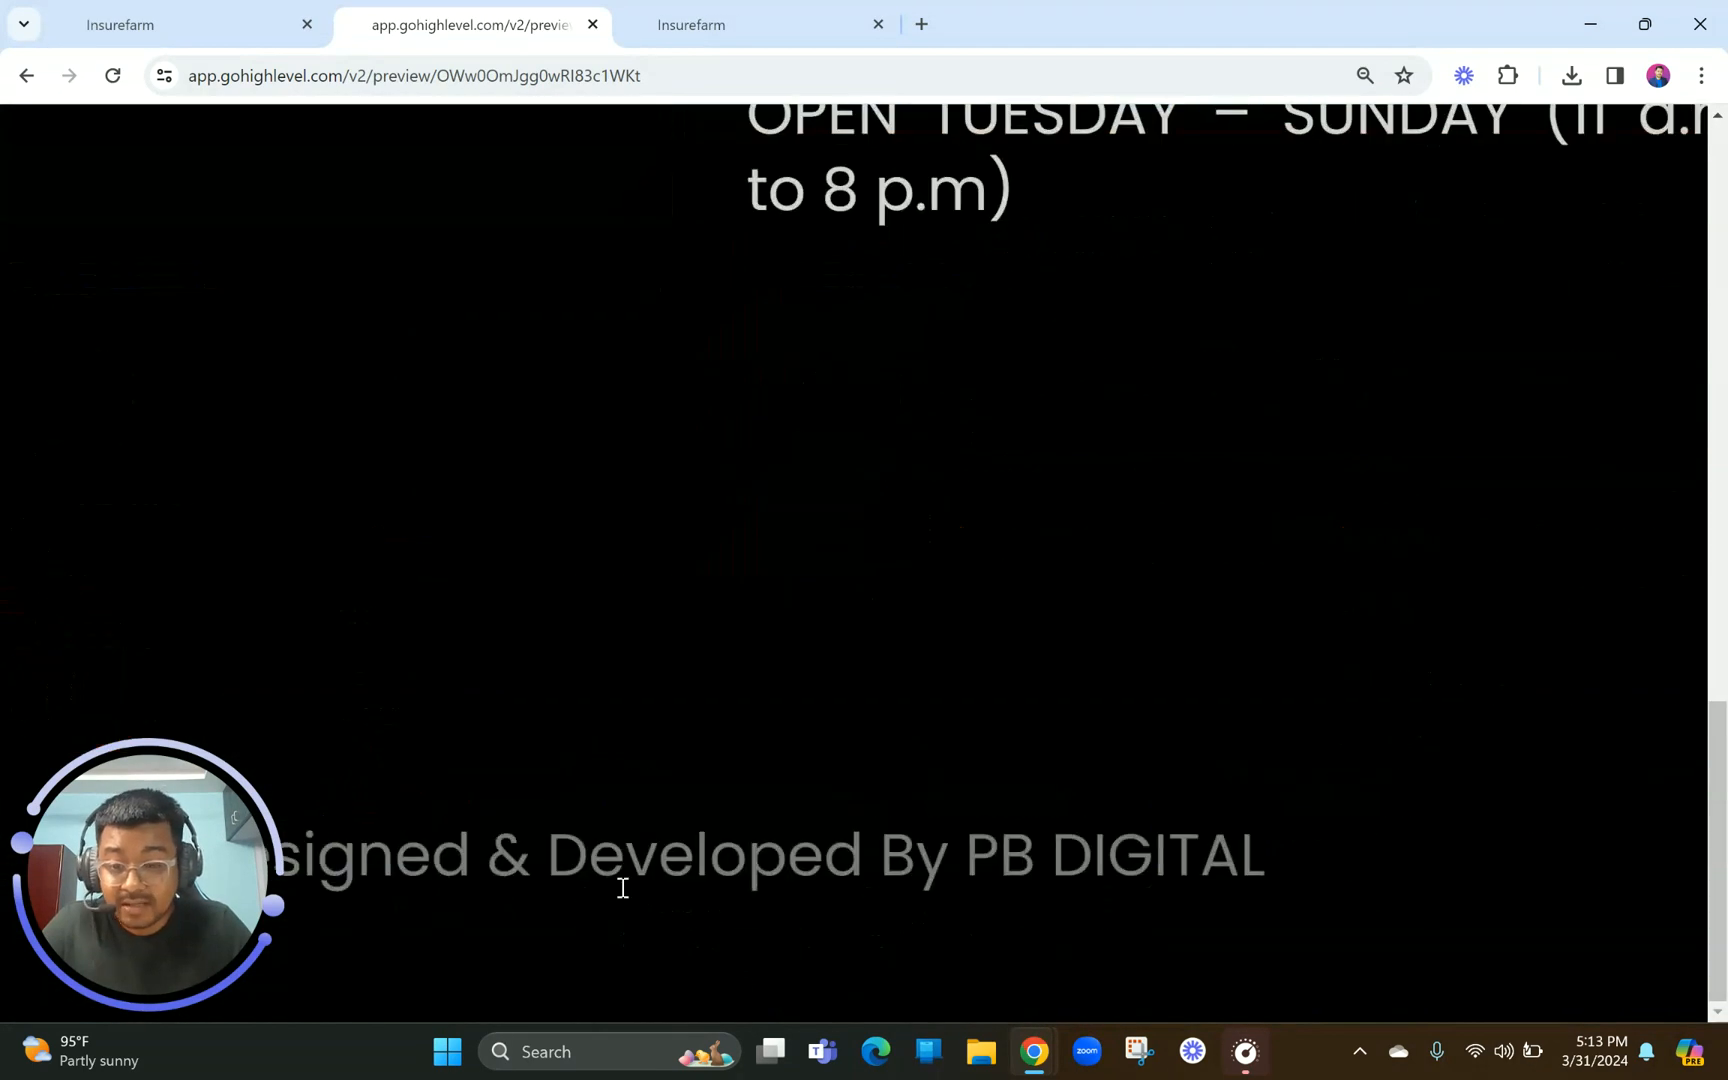
pyautogui.moveTo(408, 856); pyautogui.dragTo(1598, 832)
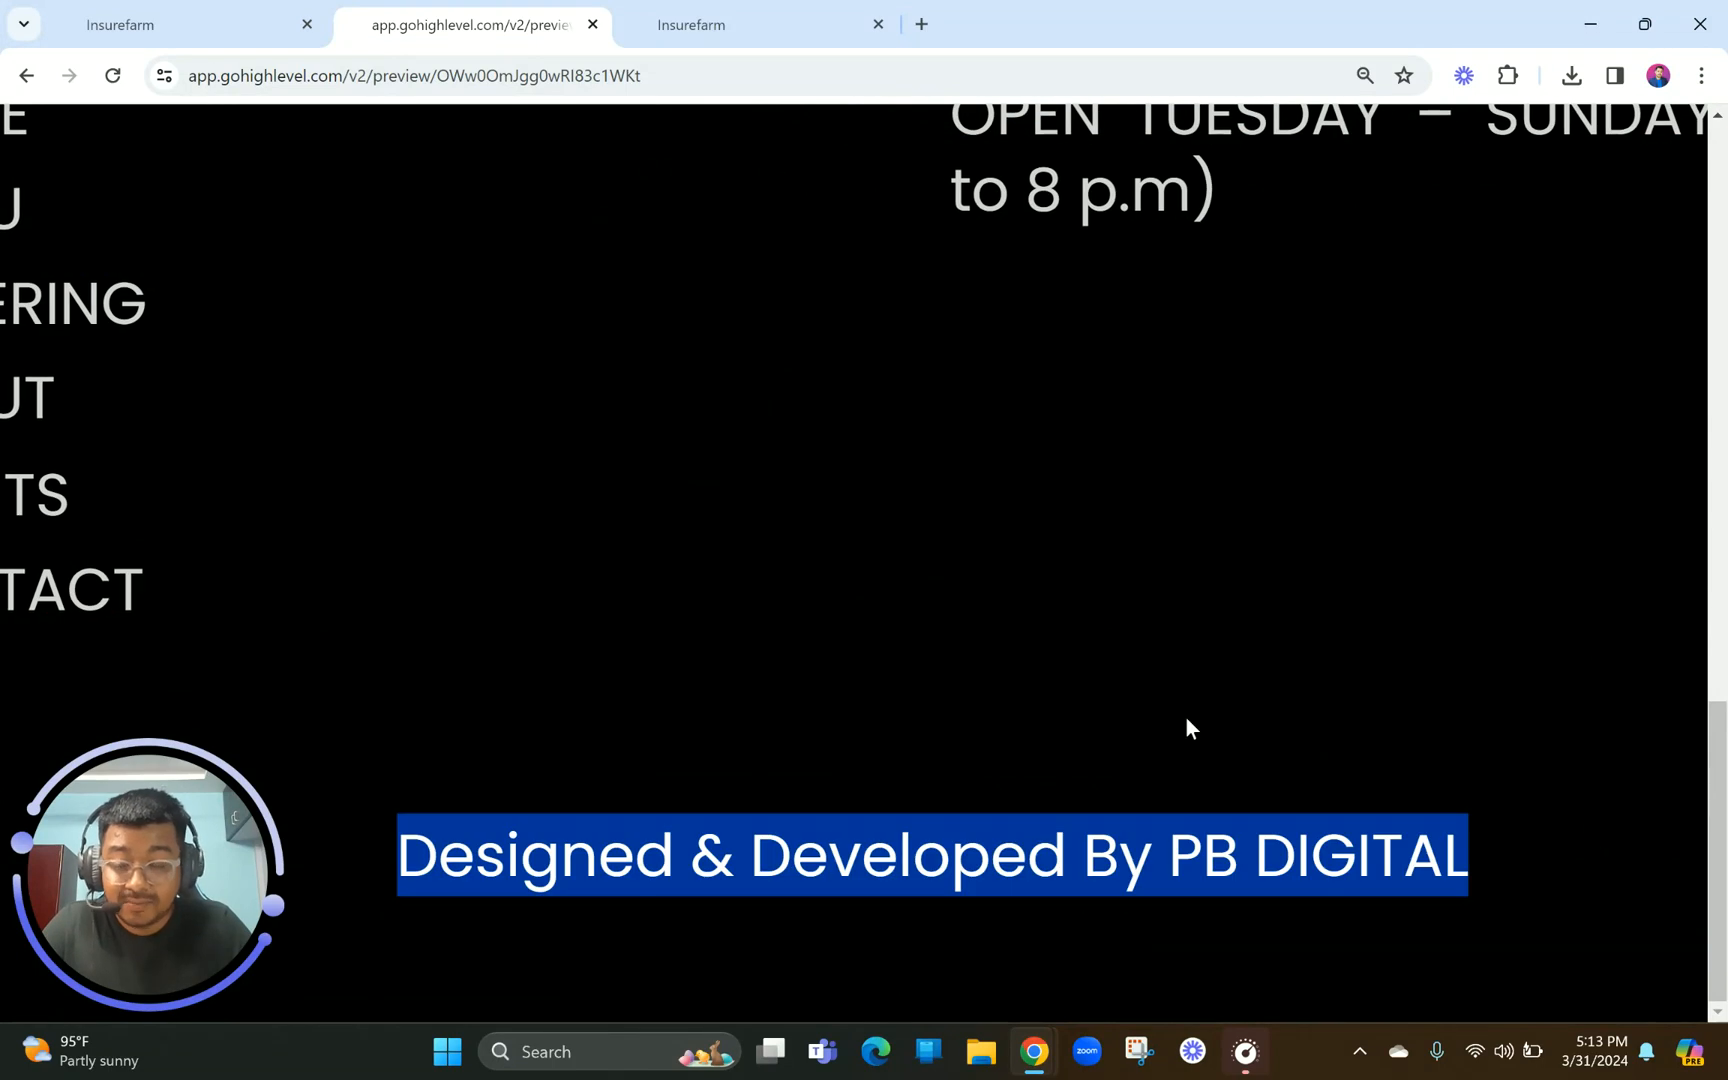
pyautogui.scroll(-5, 1044, 570)
pyautogui.scroll(18, 1044, 570)
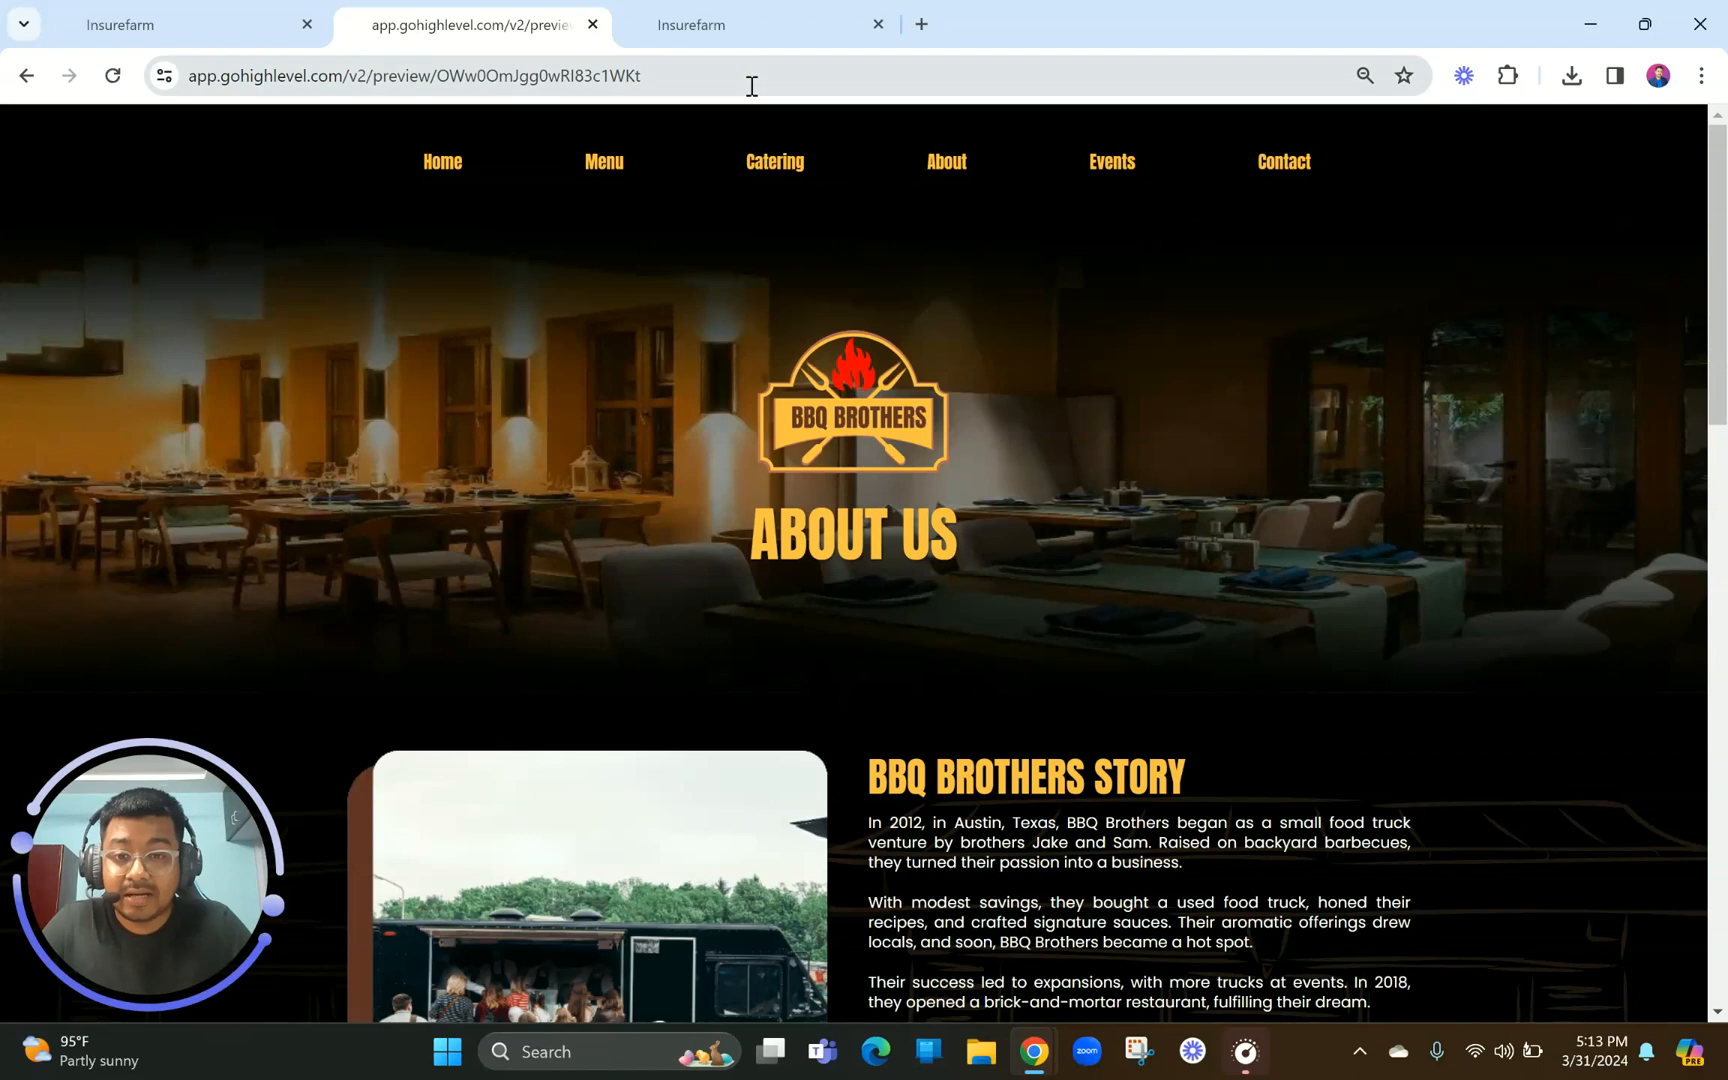
# Compare the sections of the cloned page in the builder, from hero to footer, with the About page preview
pyautogui.click(731, 14)
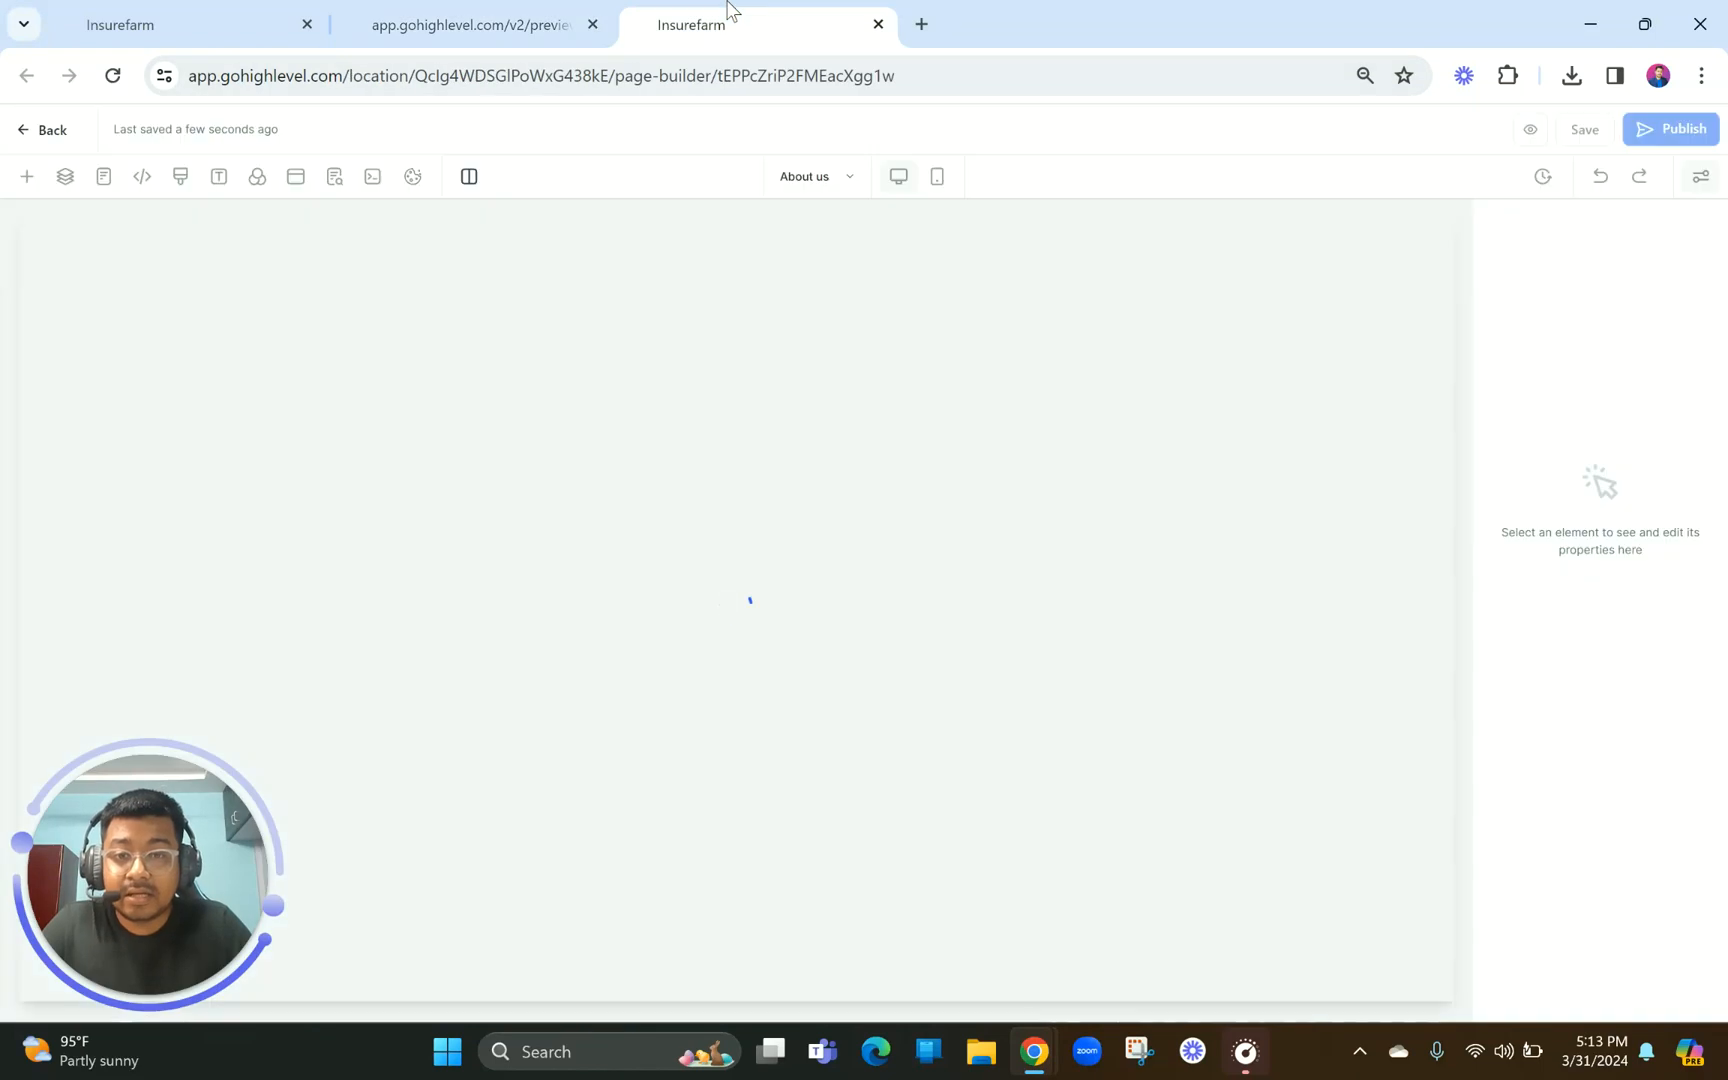
pyautogui.click(547, 12)
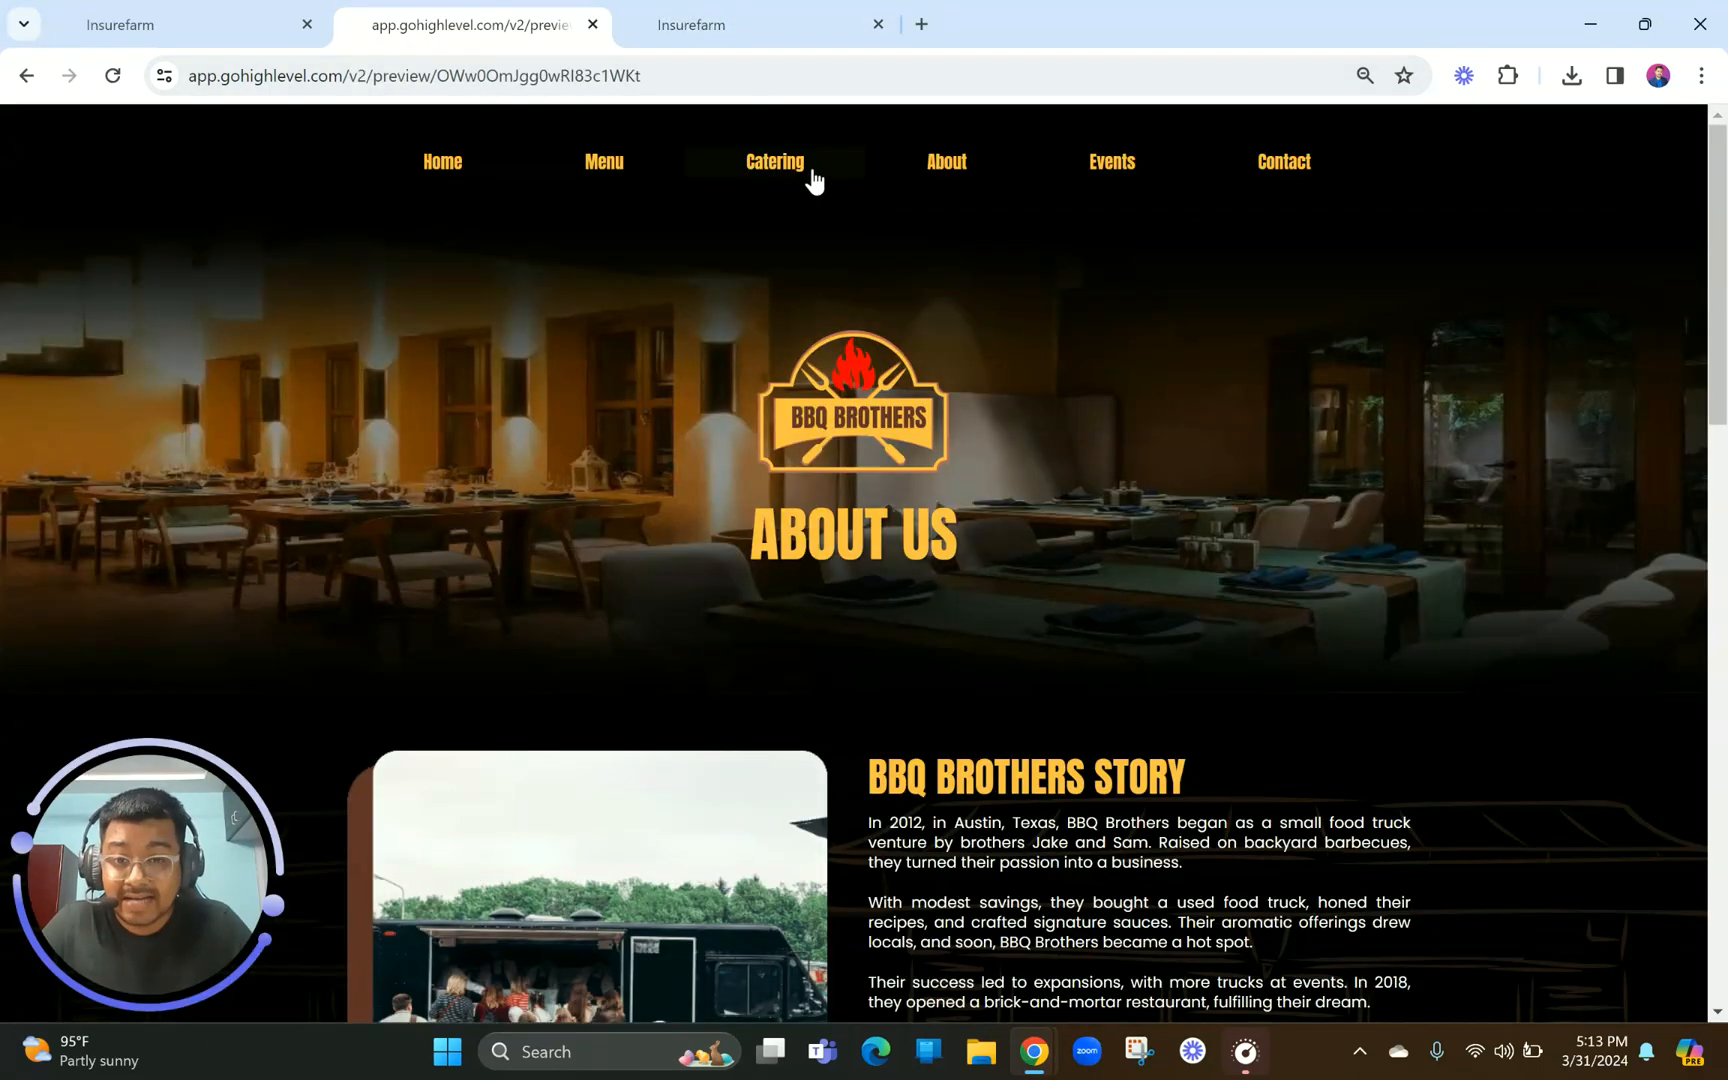
pyautogui.click(815, 10)
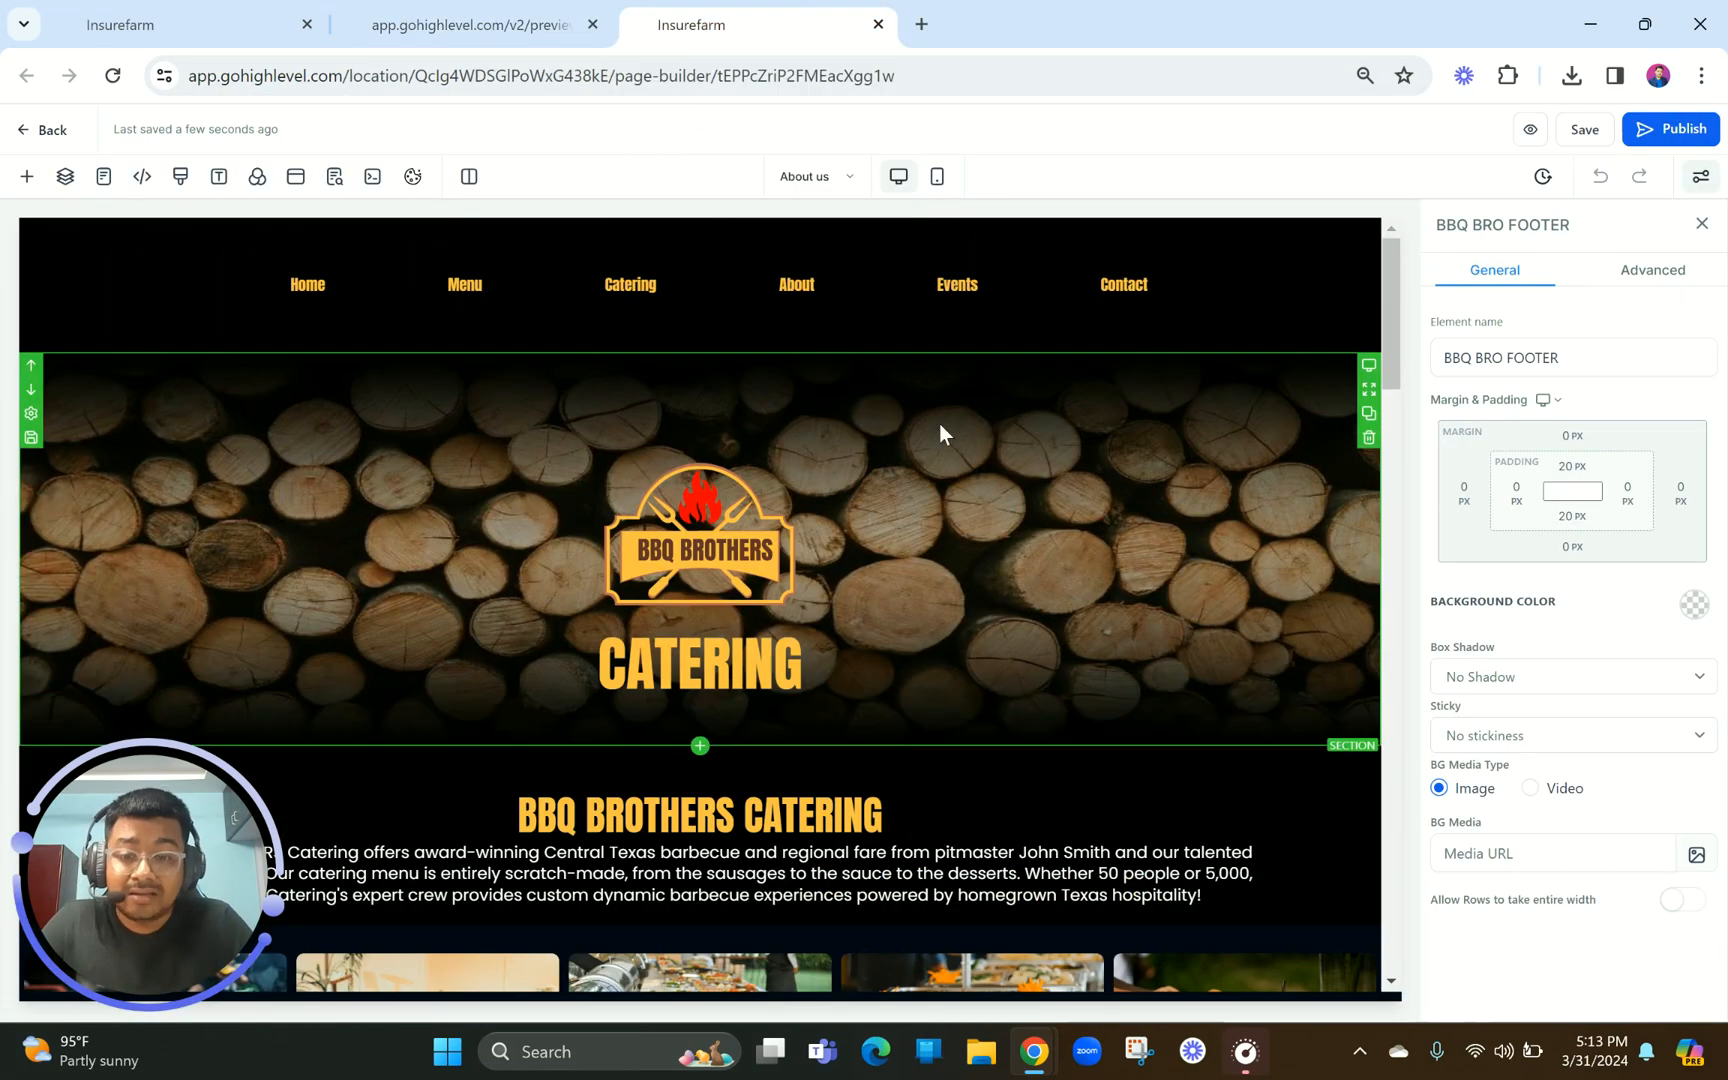
pyautogui.scroll(-2, 940, 423)
pyautogui.scroll(-15, 940, 423)
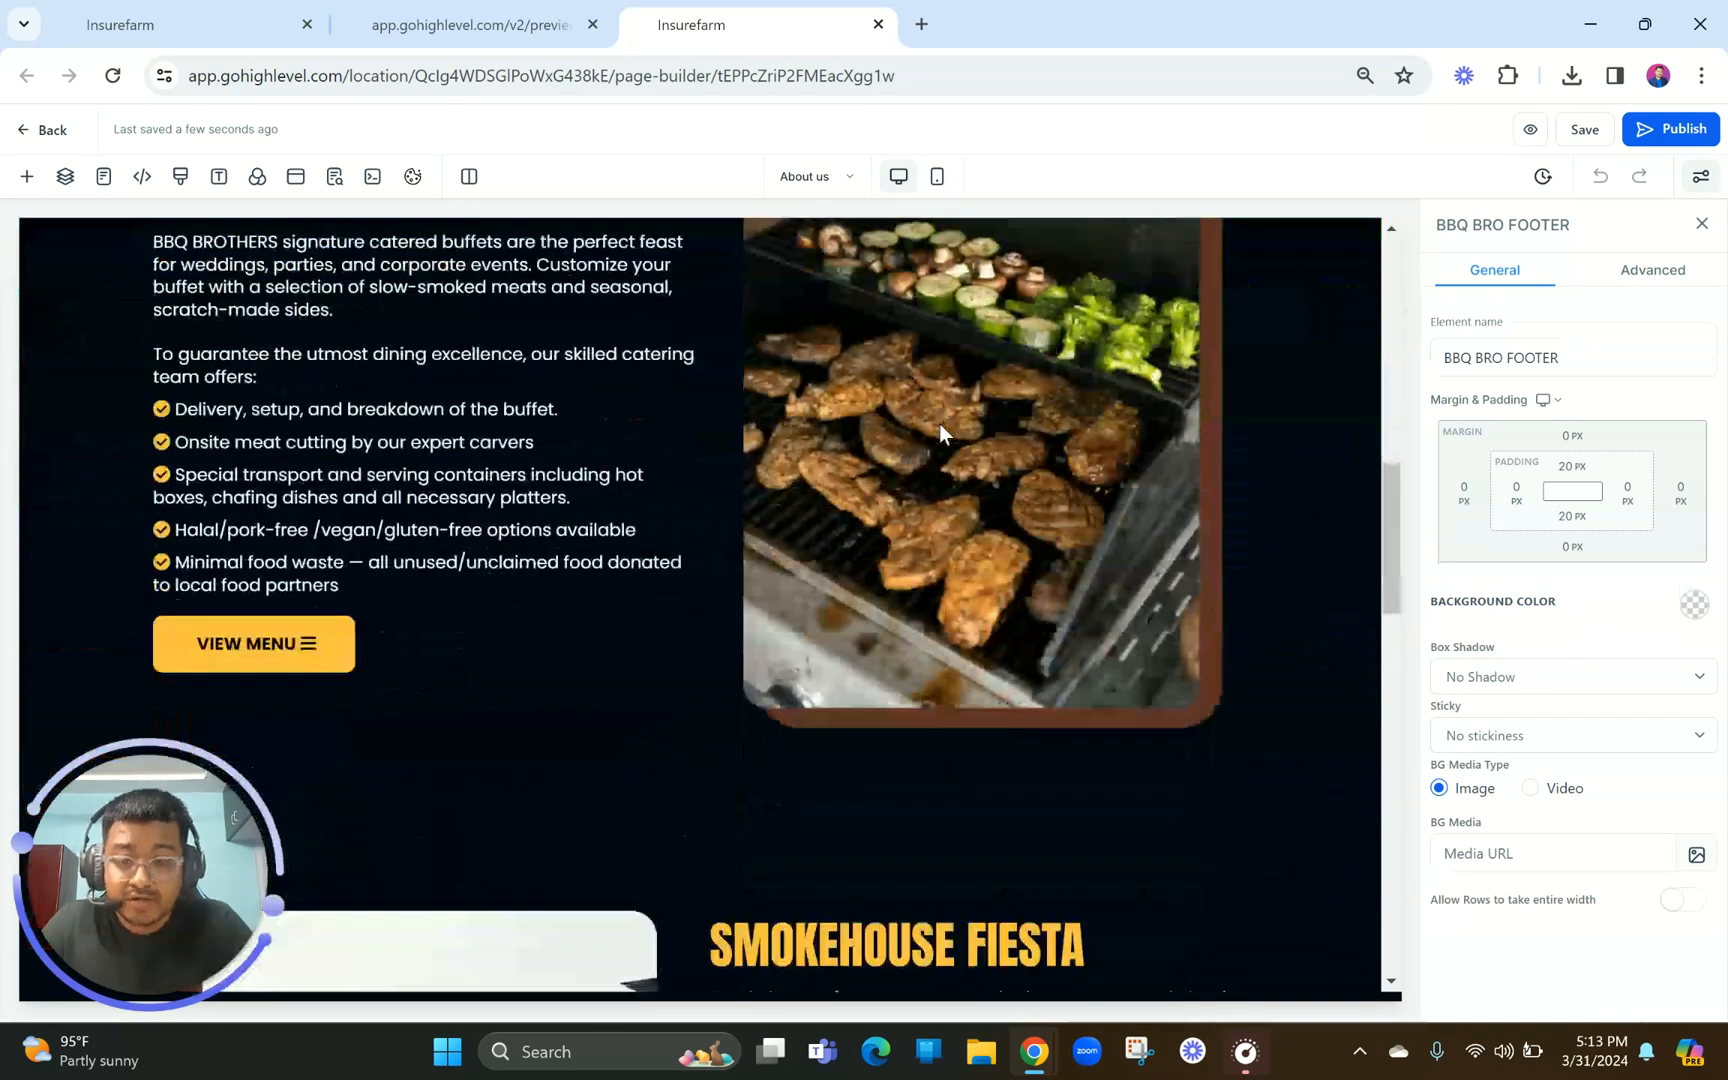
pyautogui.scroll(-5, 940, 423)
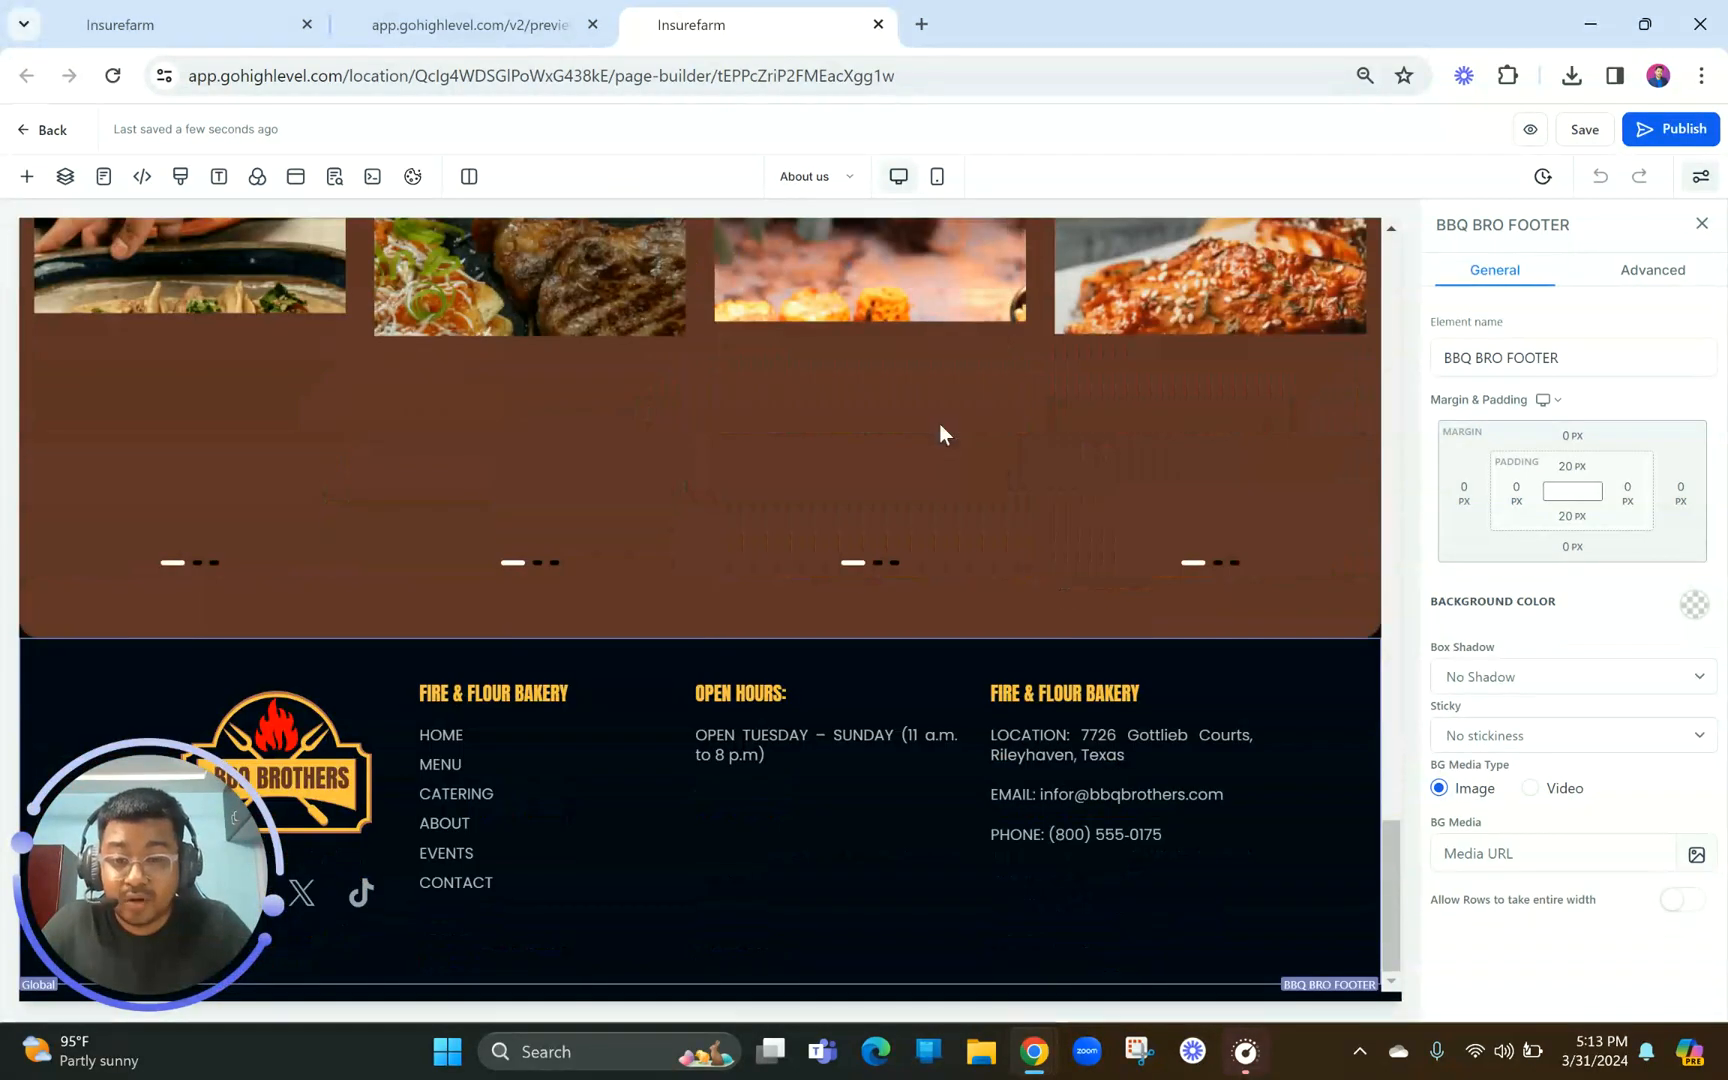
pyautogui.click(548, 10)
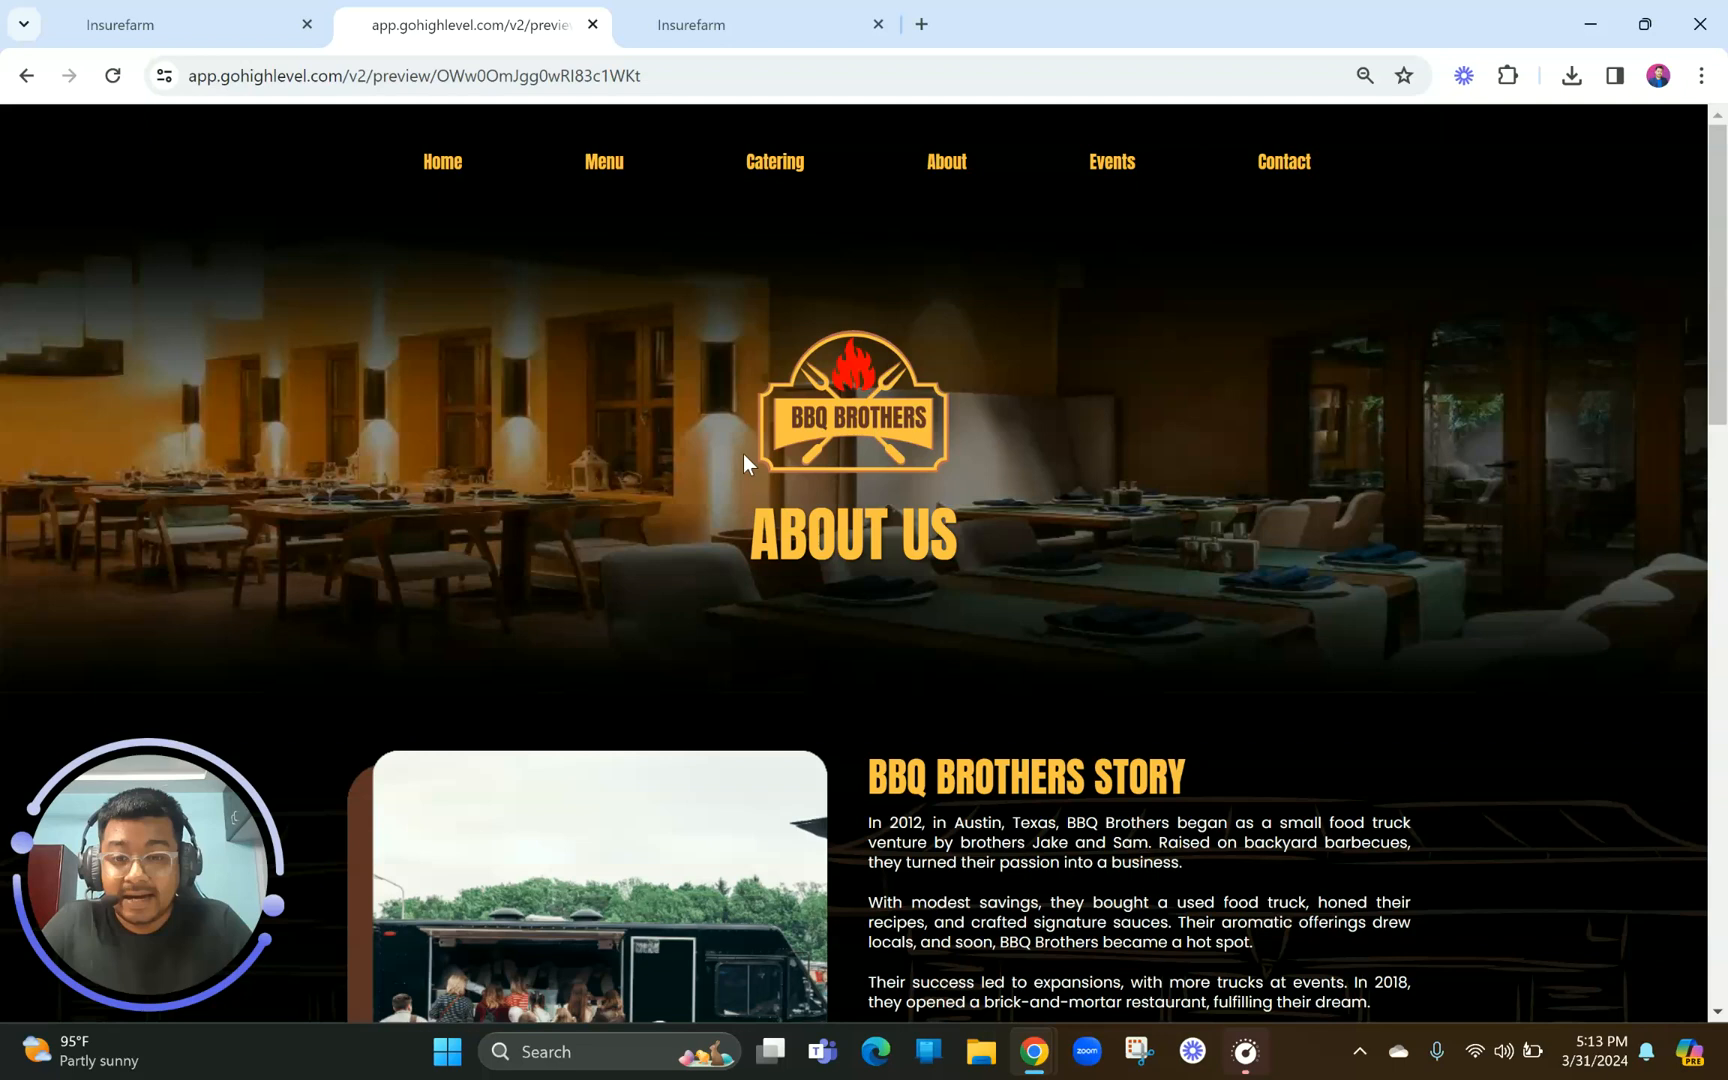
pyautogui.click(790, 14)
# Give the third image slider in the Catering Gallery a corner radius of 33 px and a border thickness of 1 px
pyautogui.scroll(5, 830, 428)
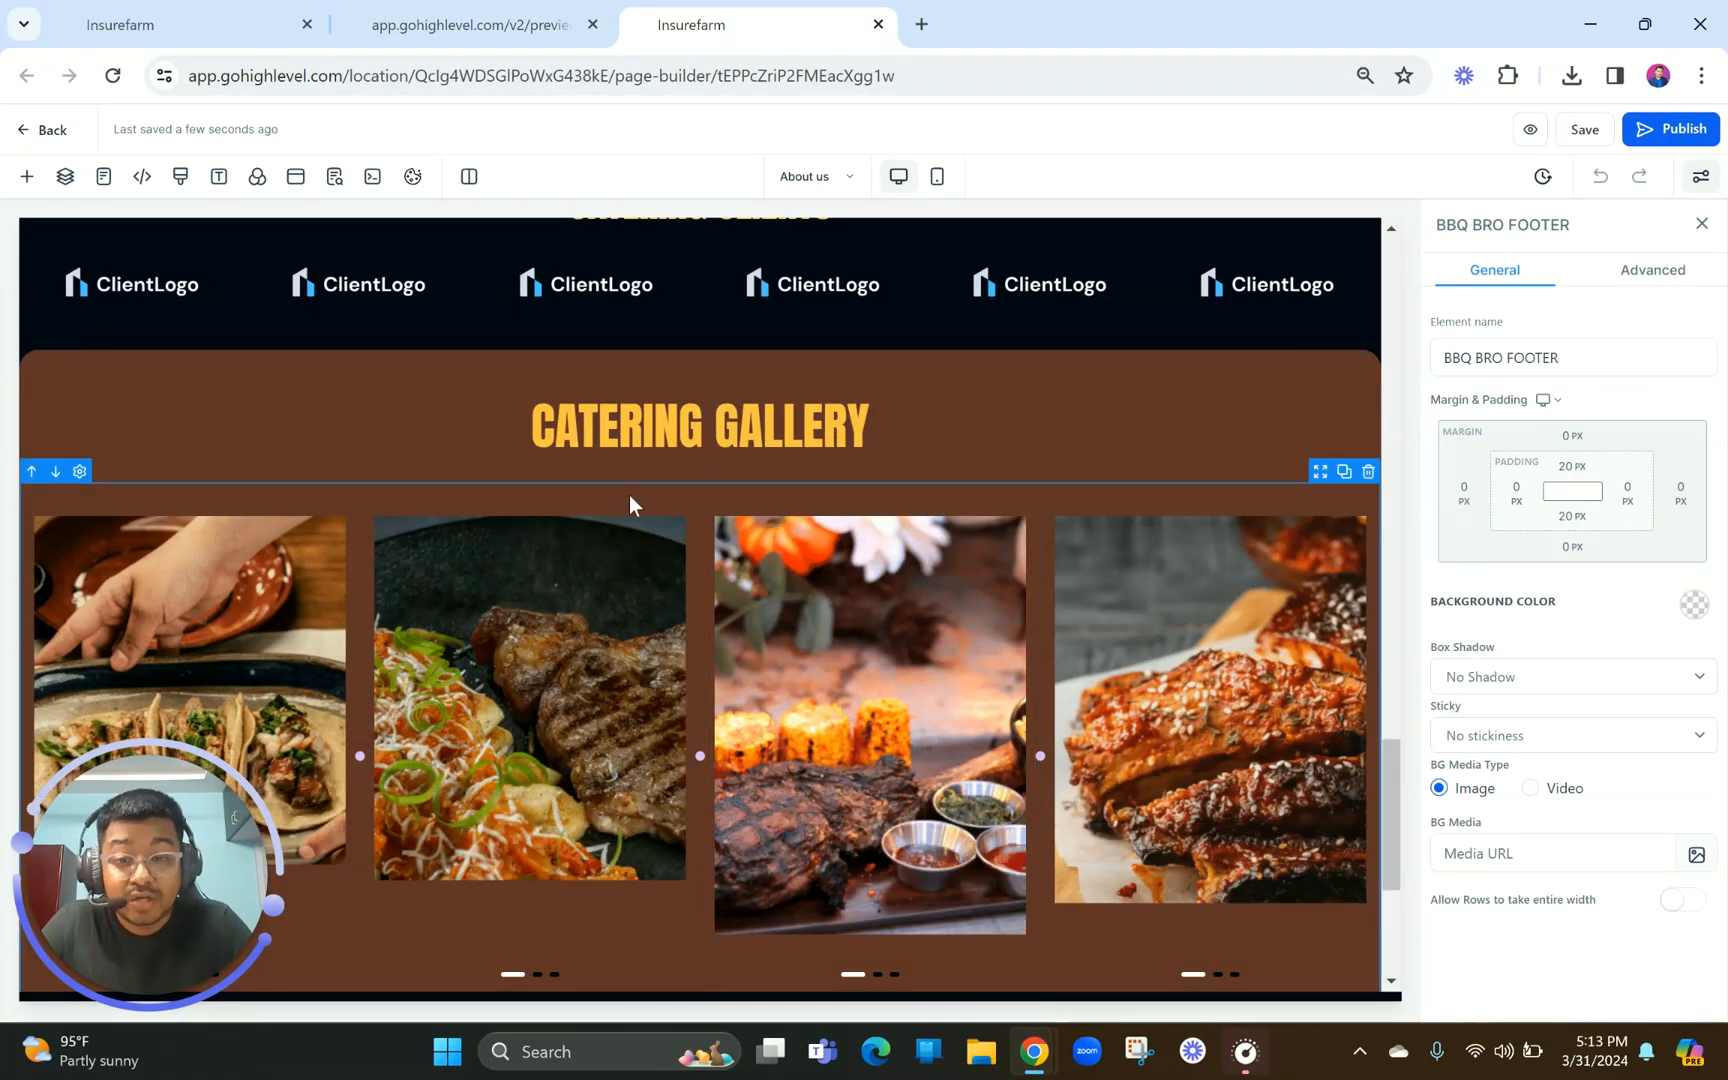
pyautogui.scroll(-2, 629, 495)
pyautogui.click(857, 503)
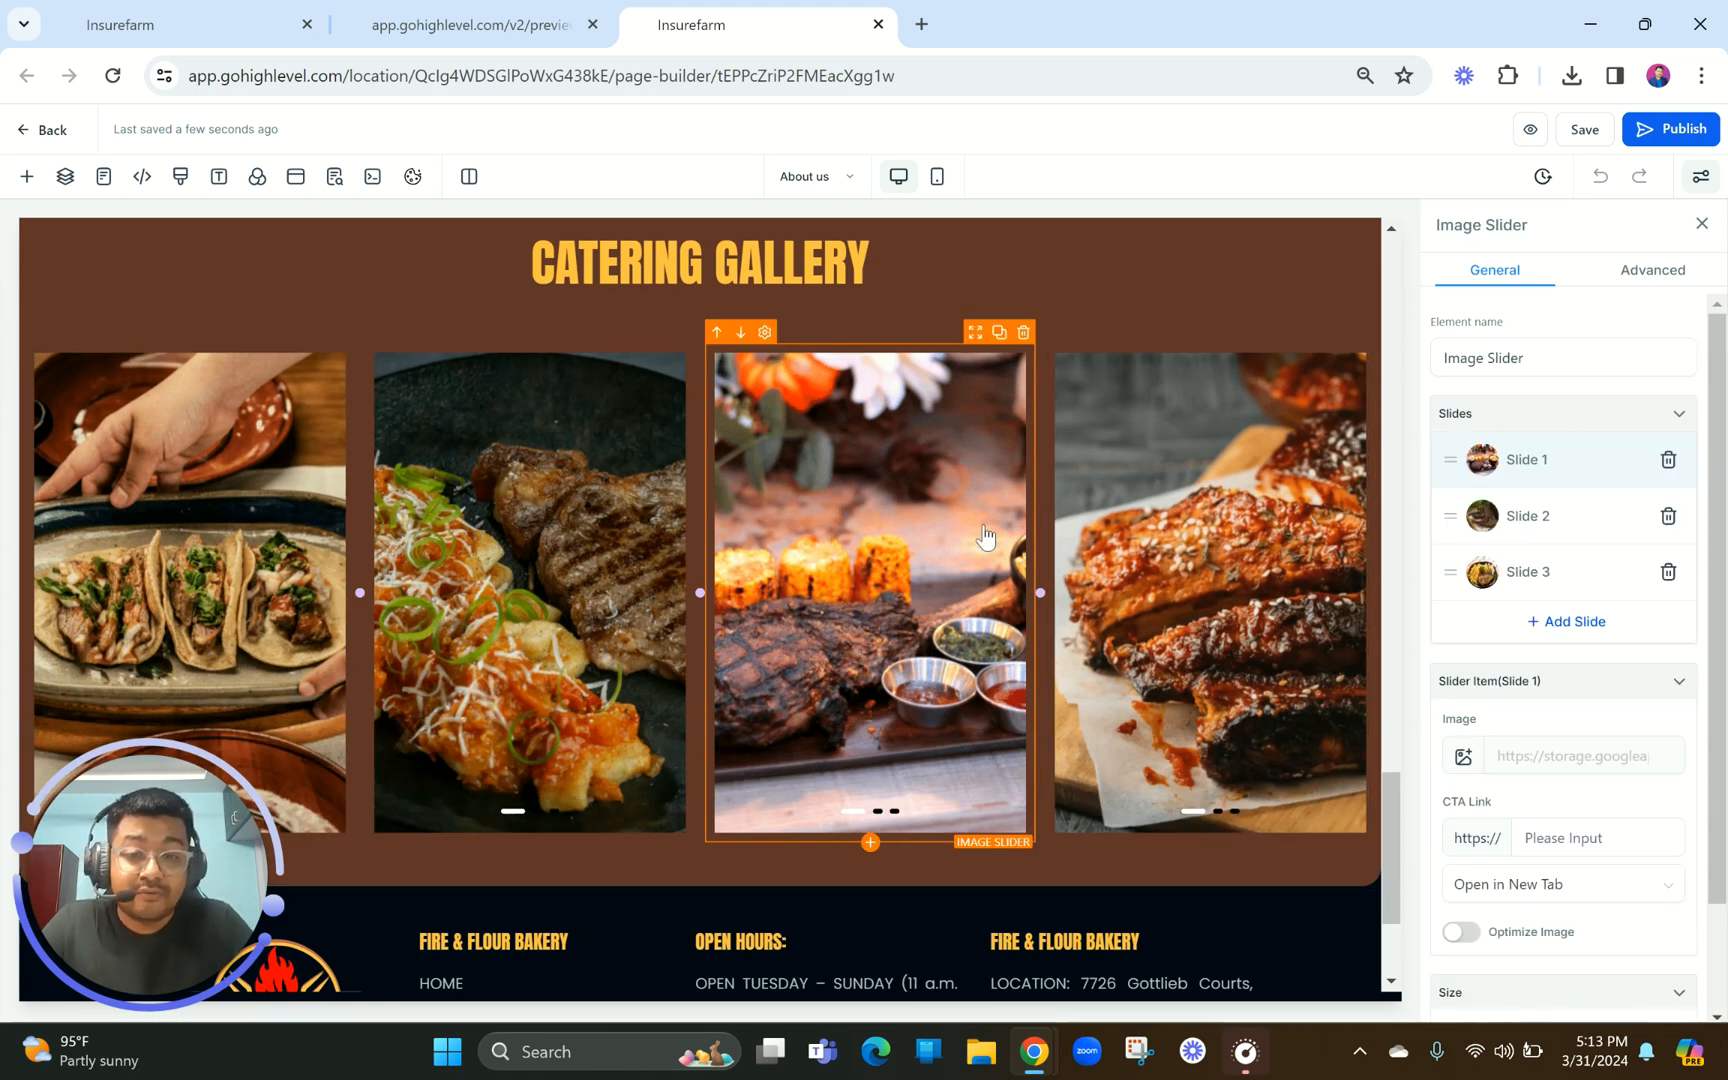
pyautogui.scroll(-1, 1539, 590)
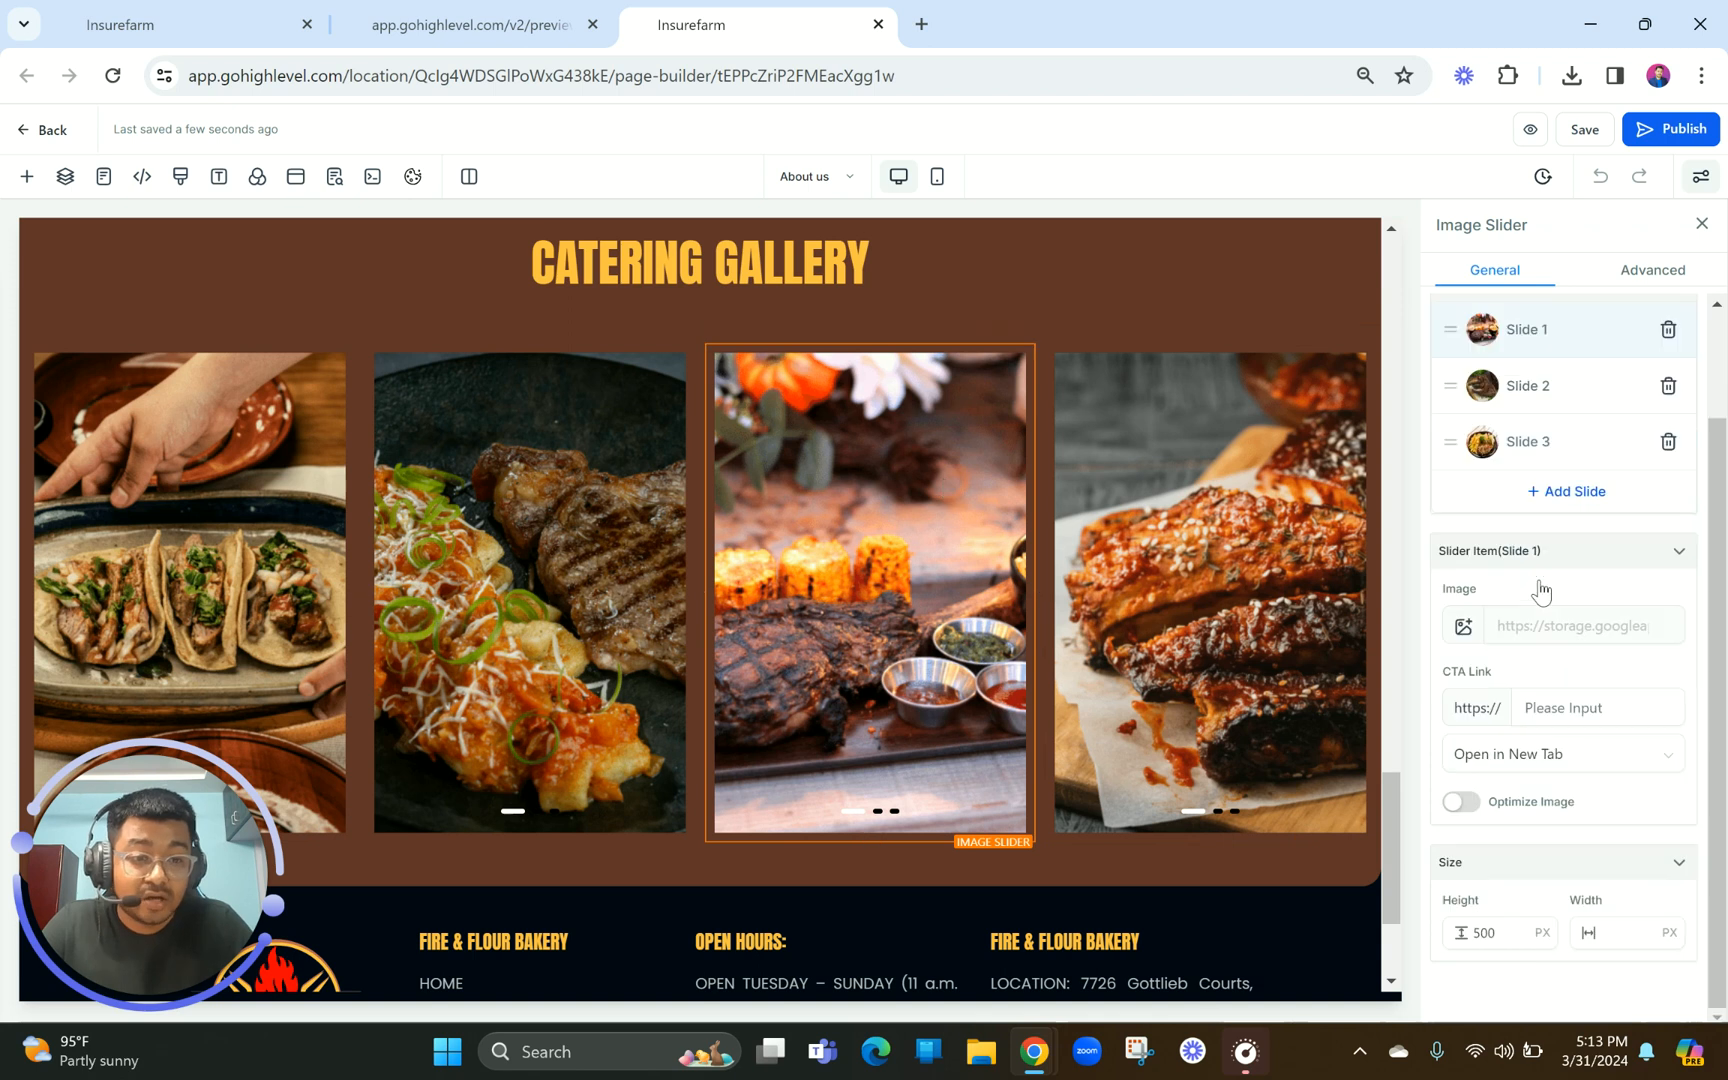
pyautogui.click(1660, 274)
pyautogui.scroll(5, 1602, 666)
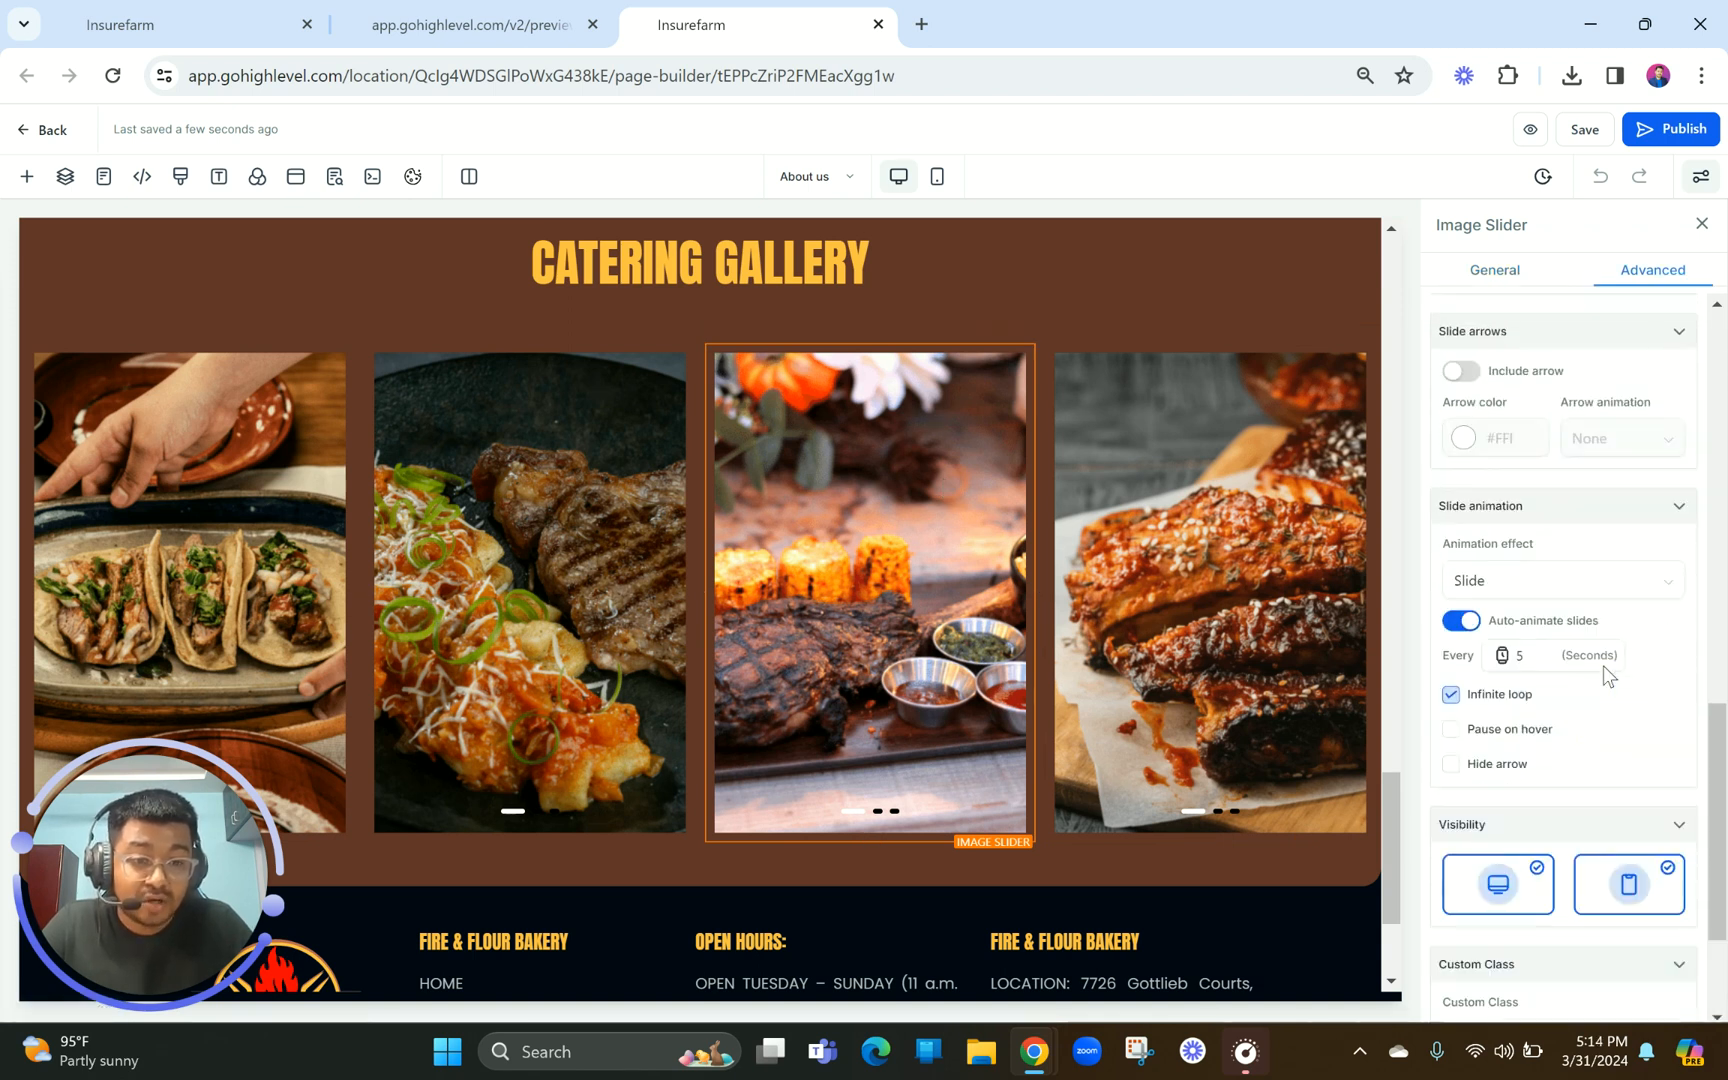
pyautogui.scroll(6, 1547, 540)
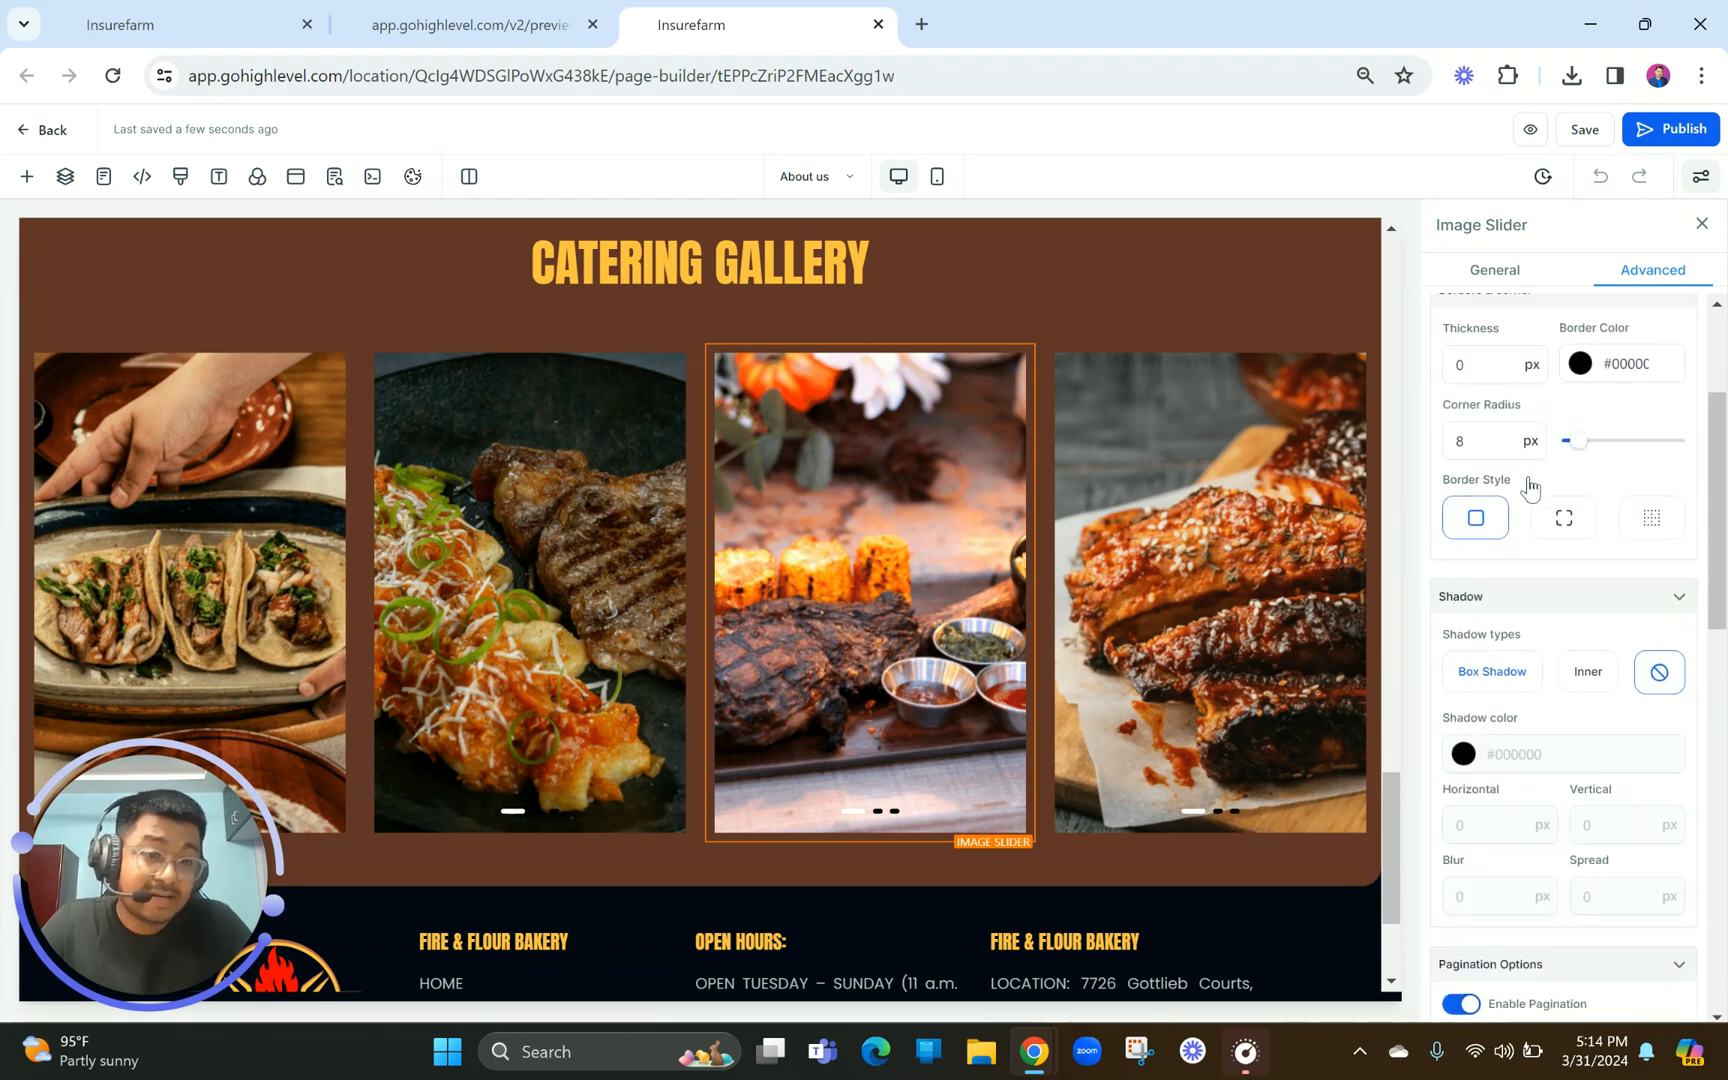
pyautogui.scroll(1, 1529, 488)
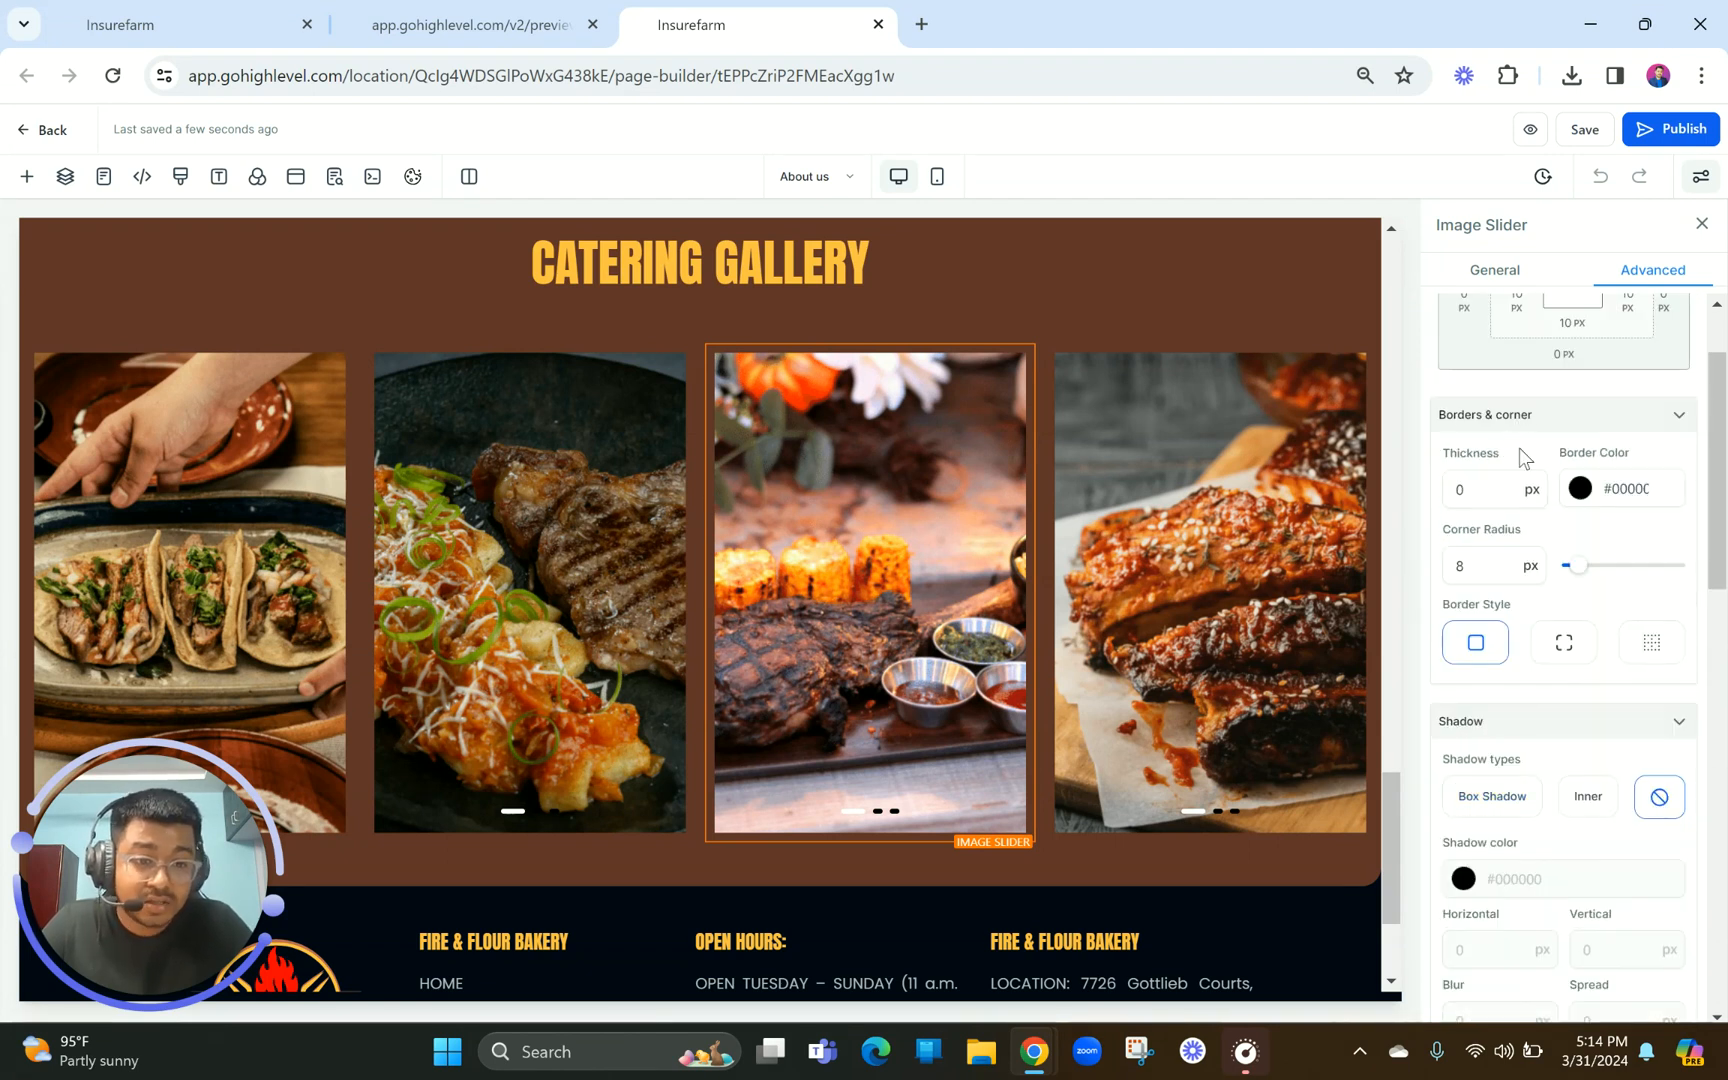
pyautogui.moveTo(1580, 567); pyautogui.dragTo(1607, 568)
pyautogui.click(1497, 490)
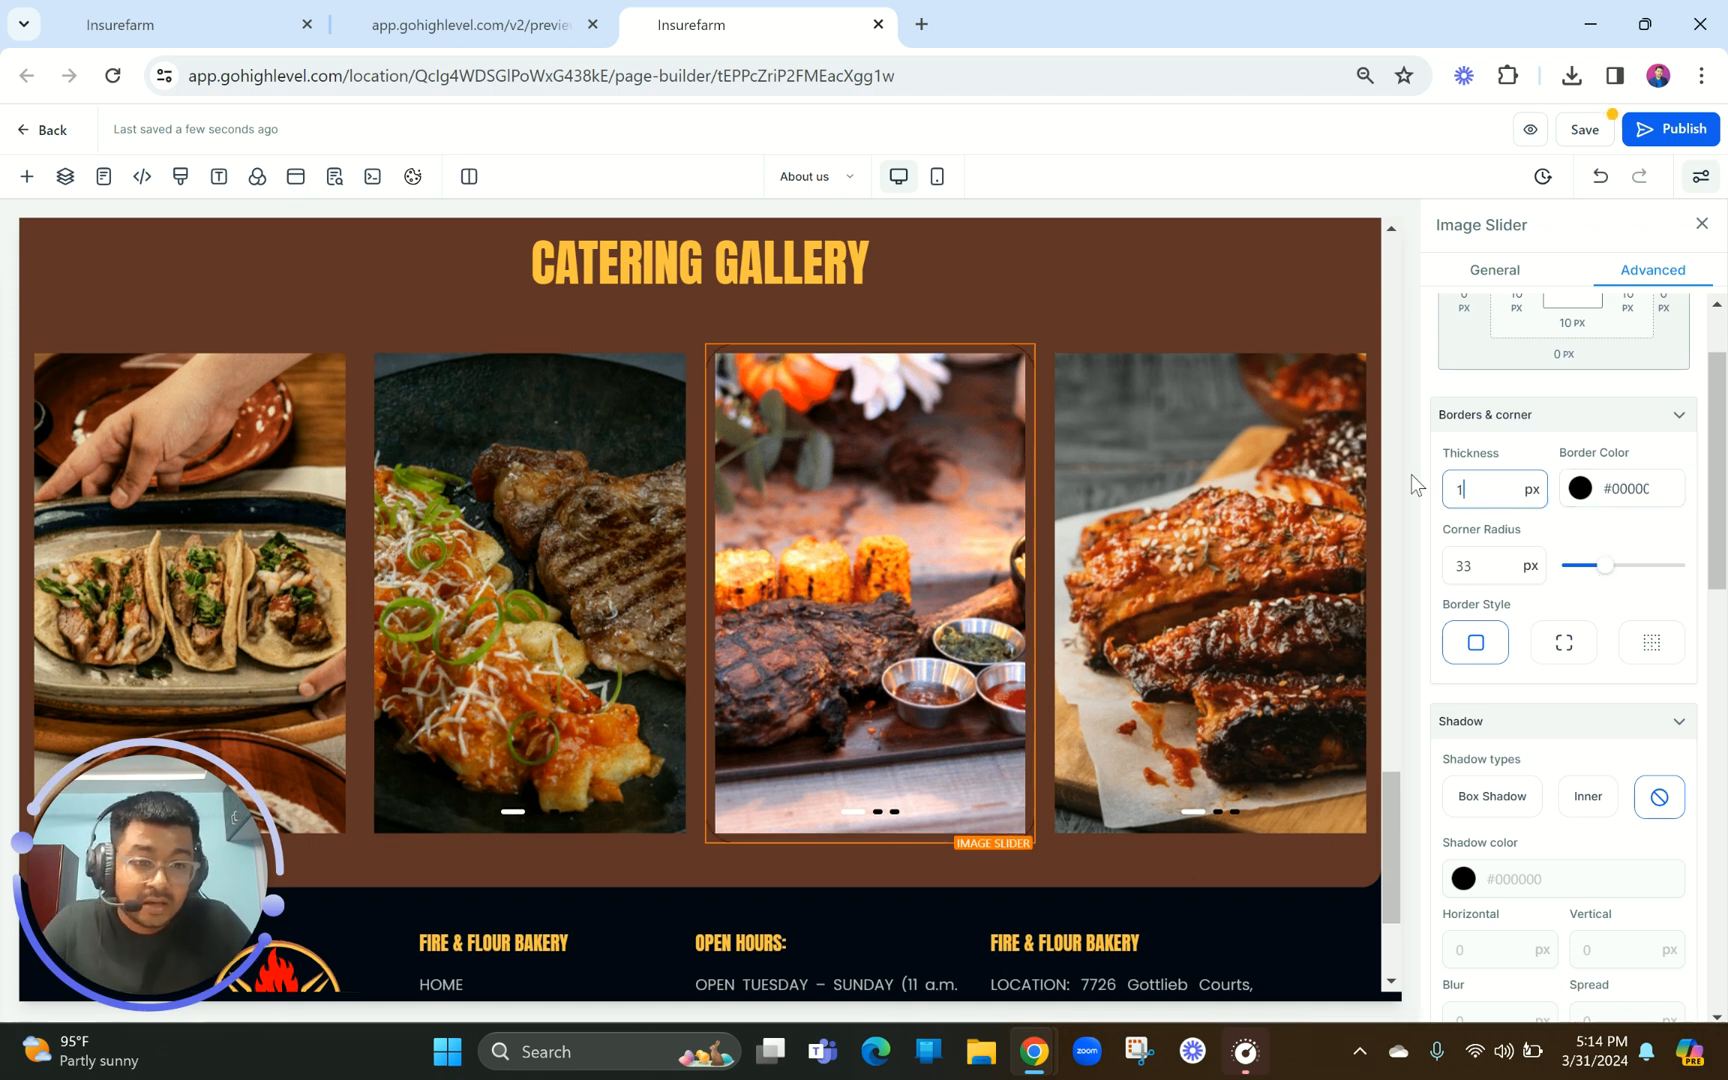
# Set the third gallery slider's top, left, right and bottom padding to 0 px
pyautogui.scroll(2, 1540, 500)
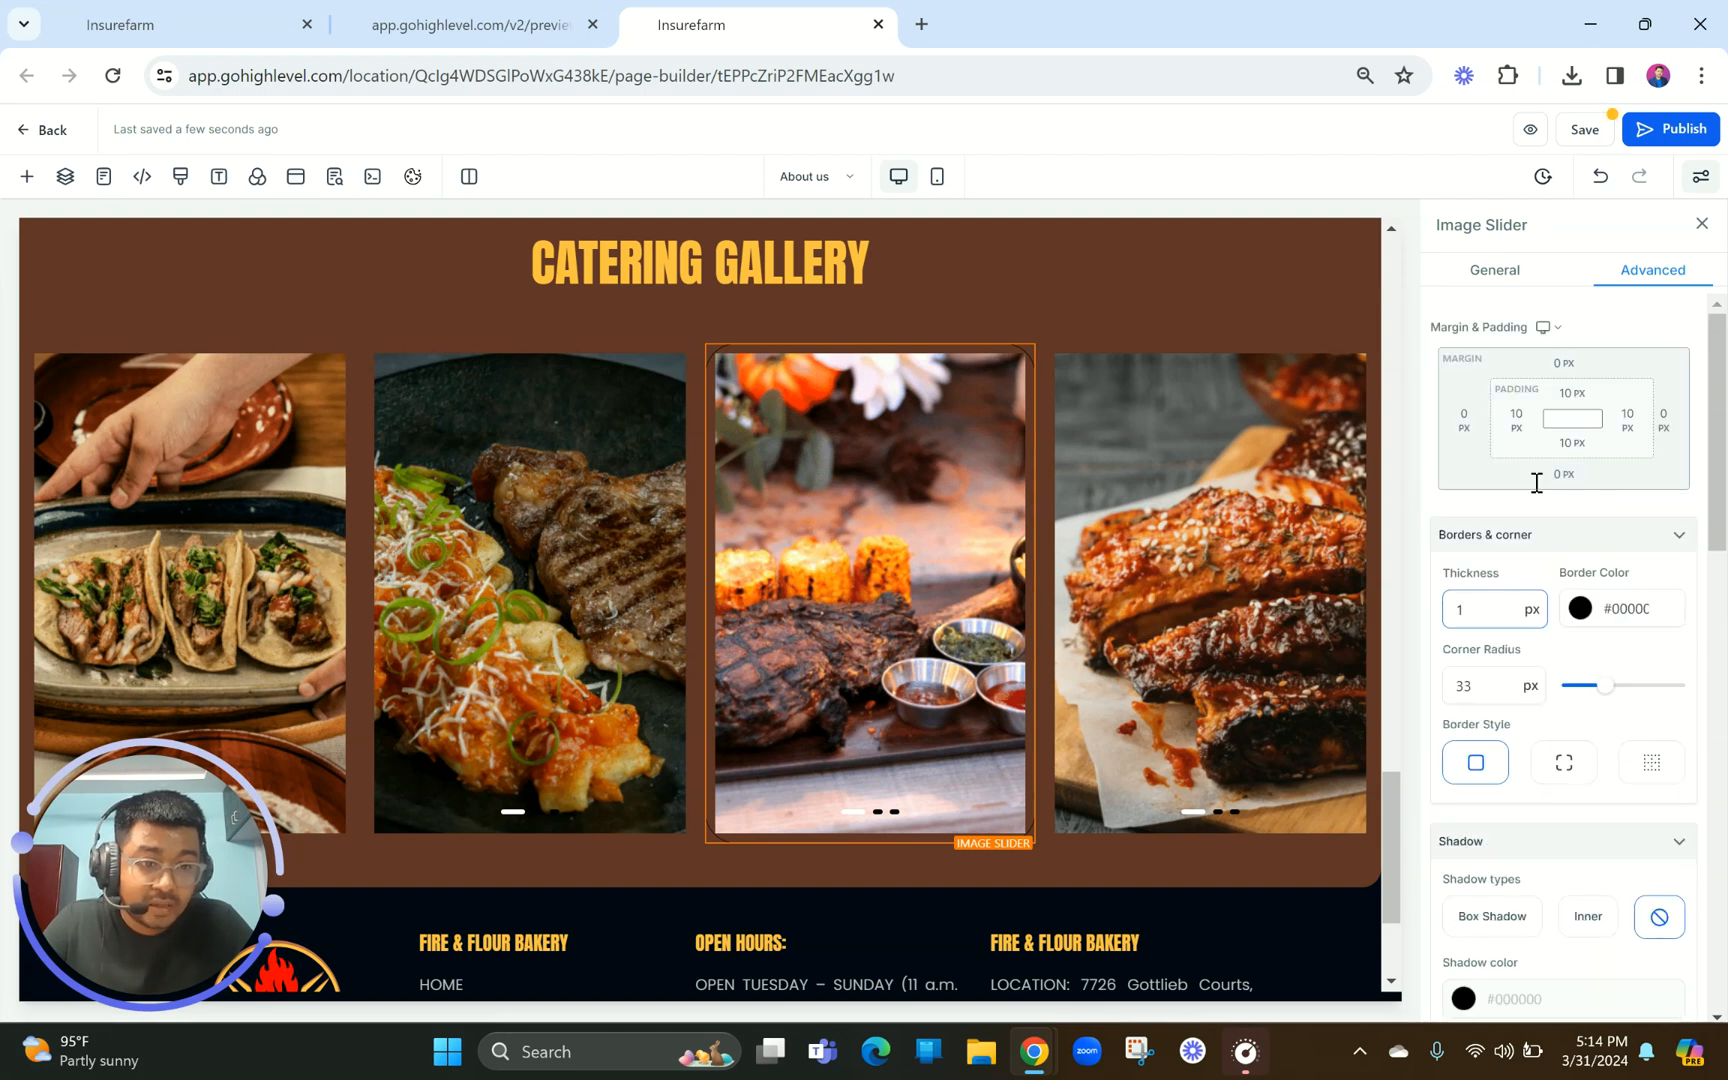
pyautogui.moveTo(1571, 391); pyautogui.dragTo(1570, 387)
pyautogui.click(1571, 389)
pyautogui.moveTo(1463, 437); pyautogui.dragTo(1392, 419)
pyautogui.click(1633, 369)
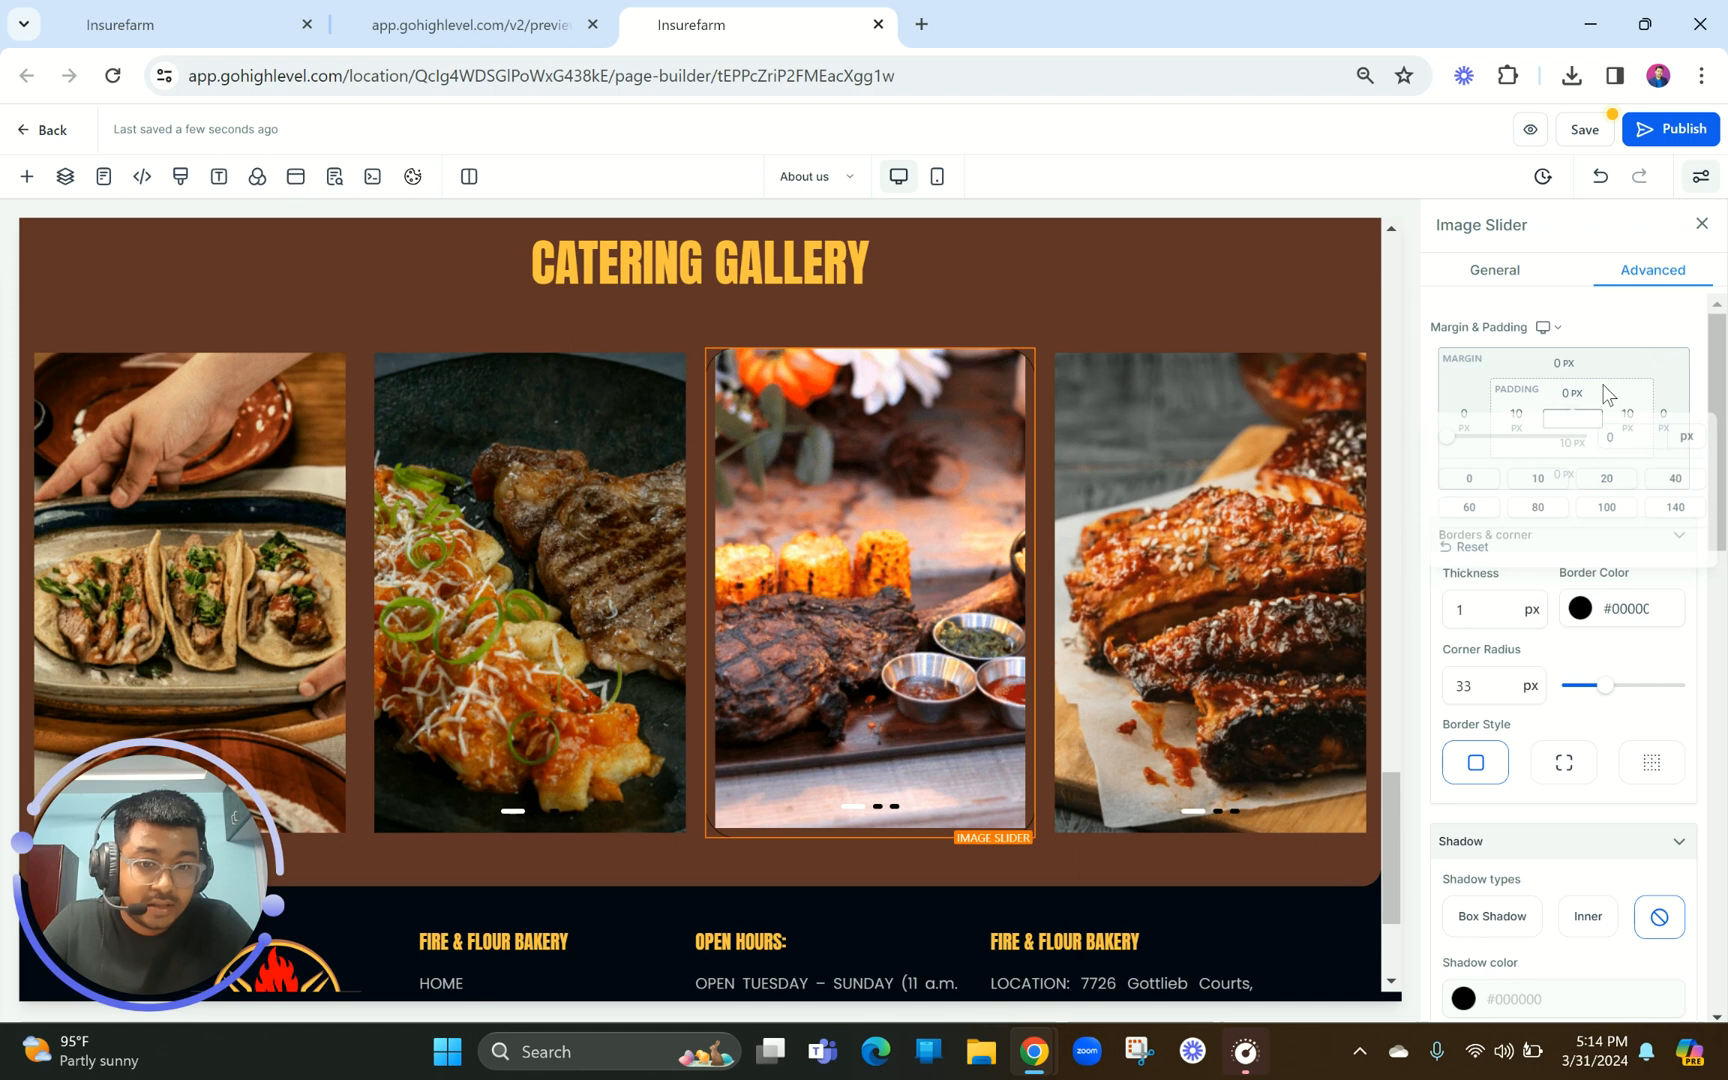
pyautogui.click(1516, 418)
pyautogui.moveTo(1420, 474); pyautogui.dragTo(1383, 472)
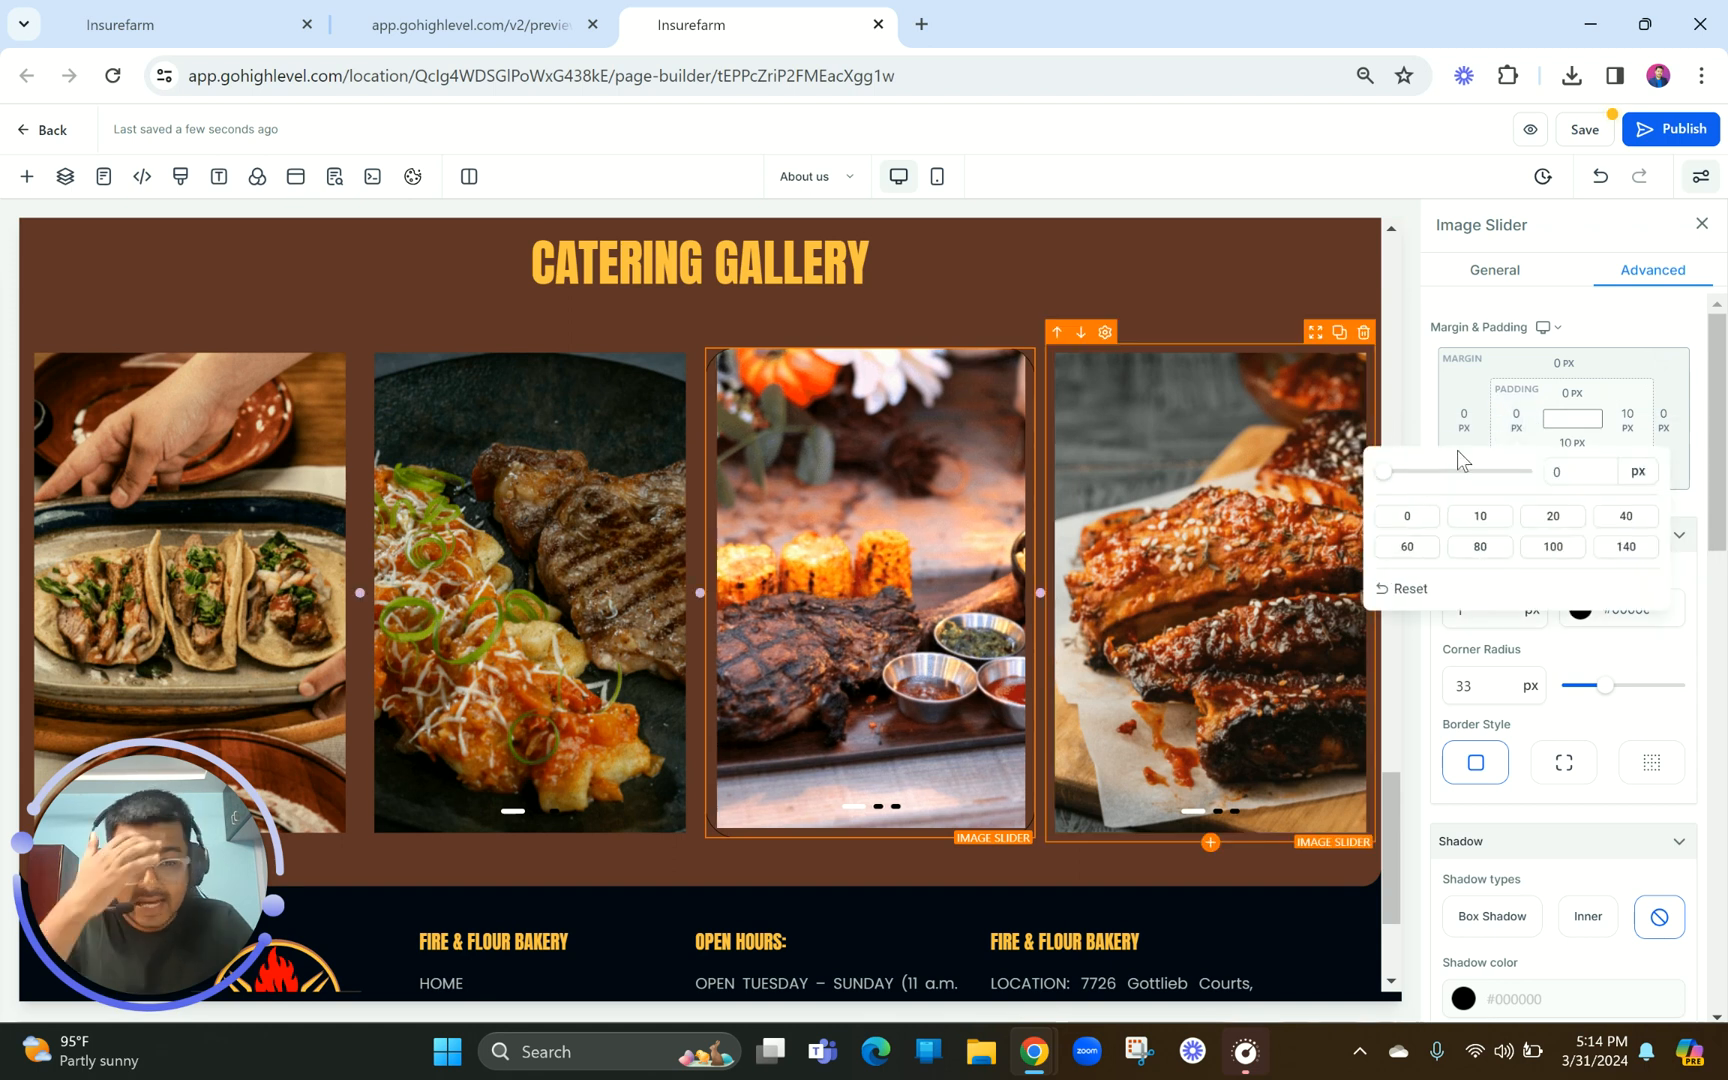
pyautogui.click(1624, 420)
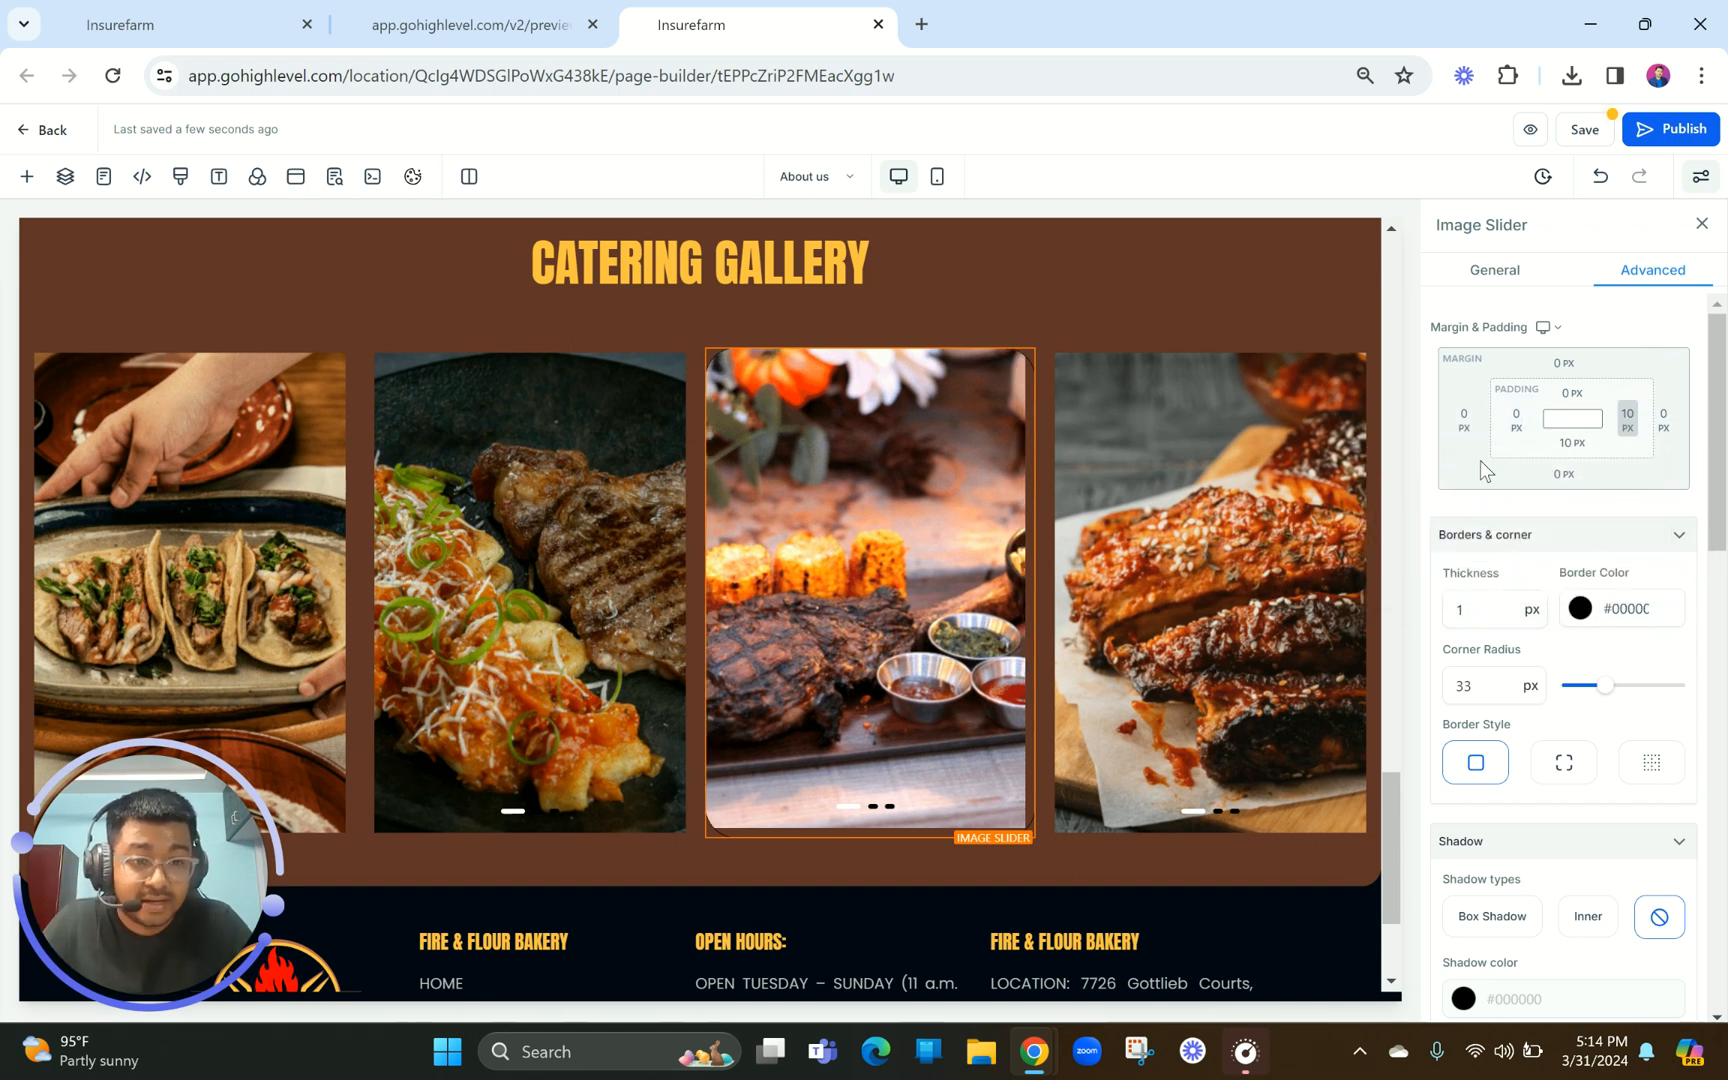
pyautogui.click(1626, 418)
pyautogui.moveTo(1378, 472); pyautogui.dragTo(1352, 472)
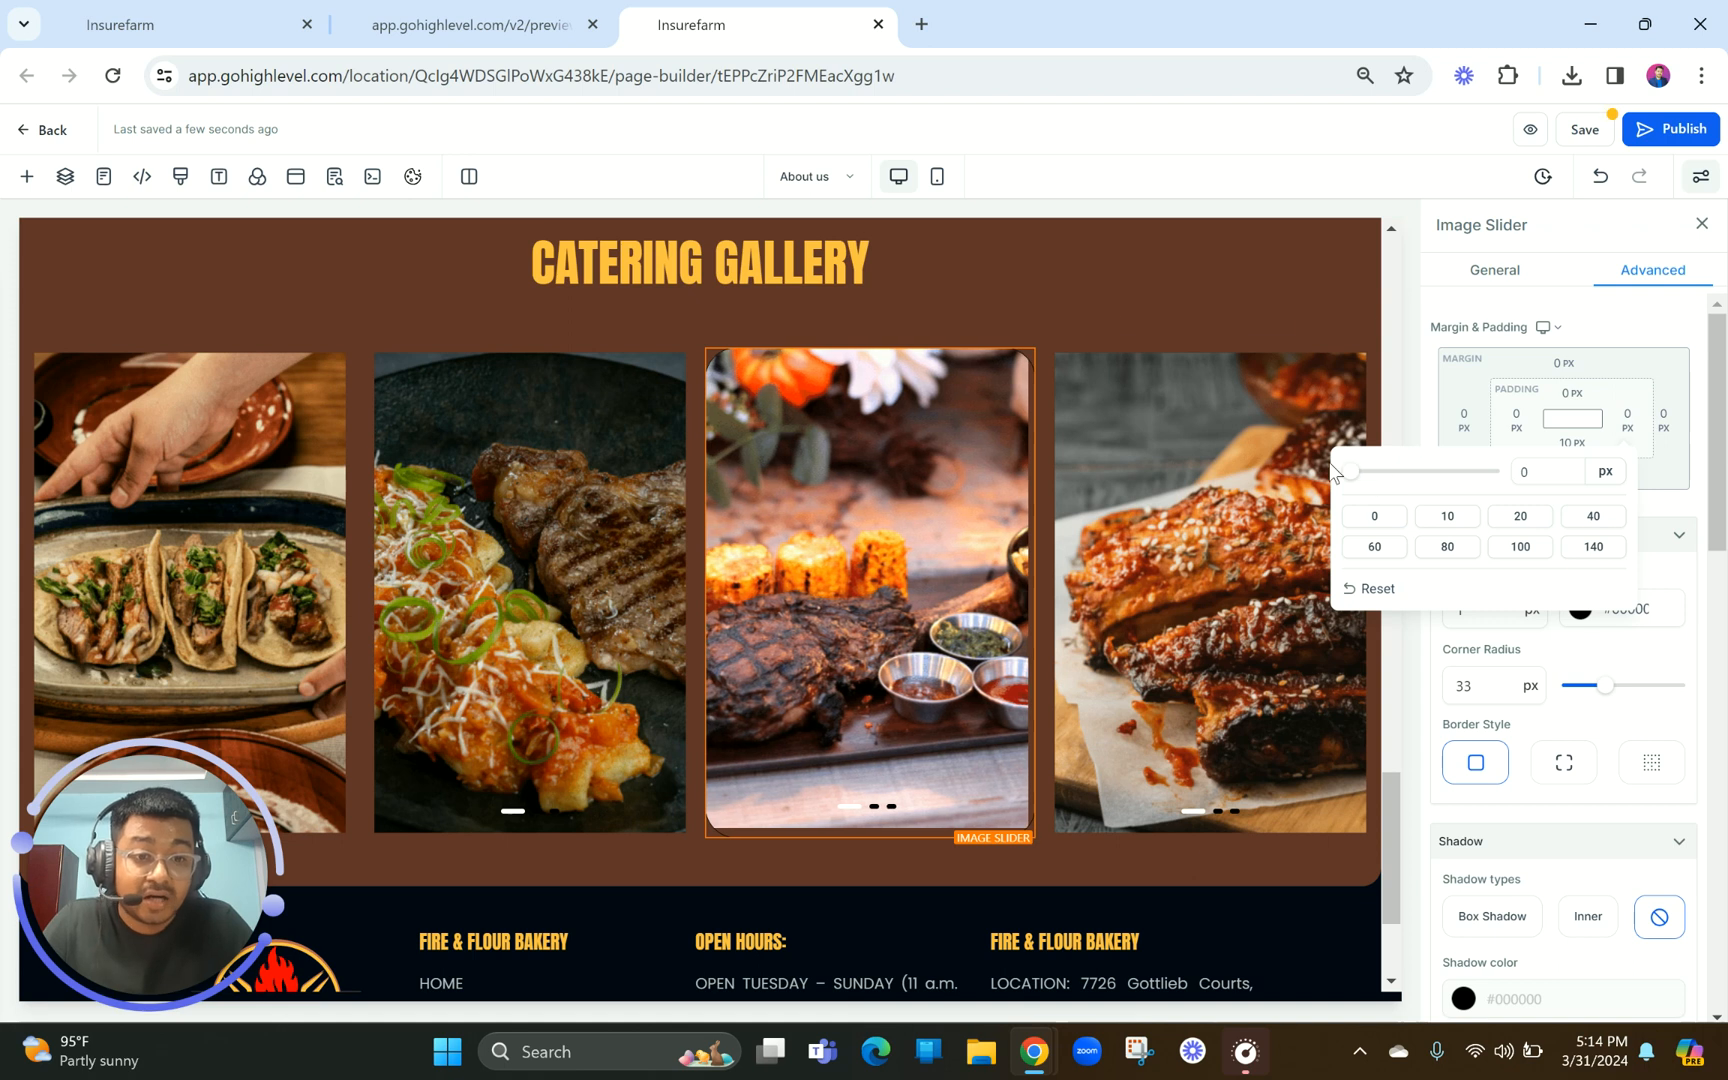
pyautogui.click(1508, 375)
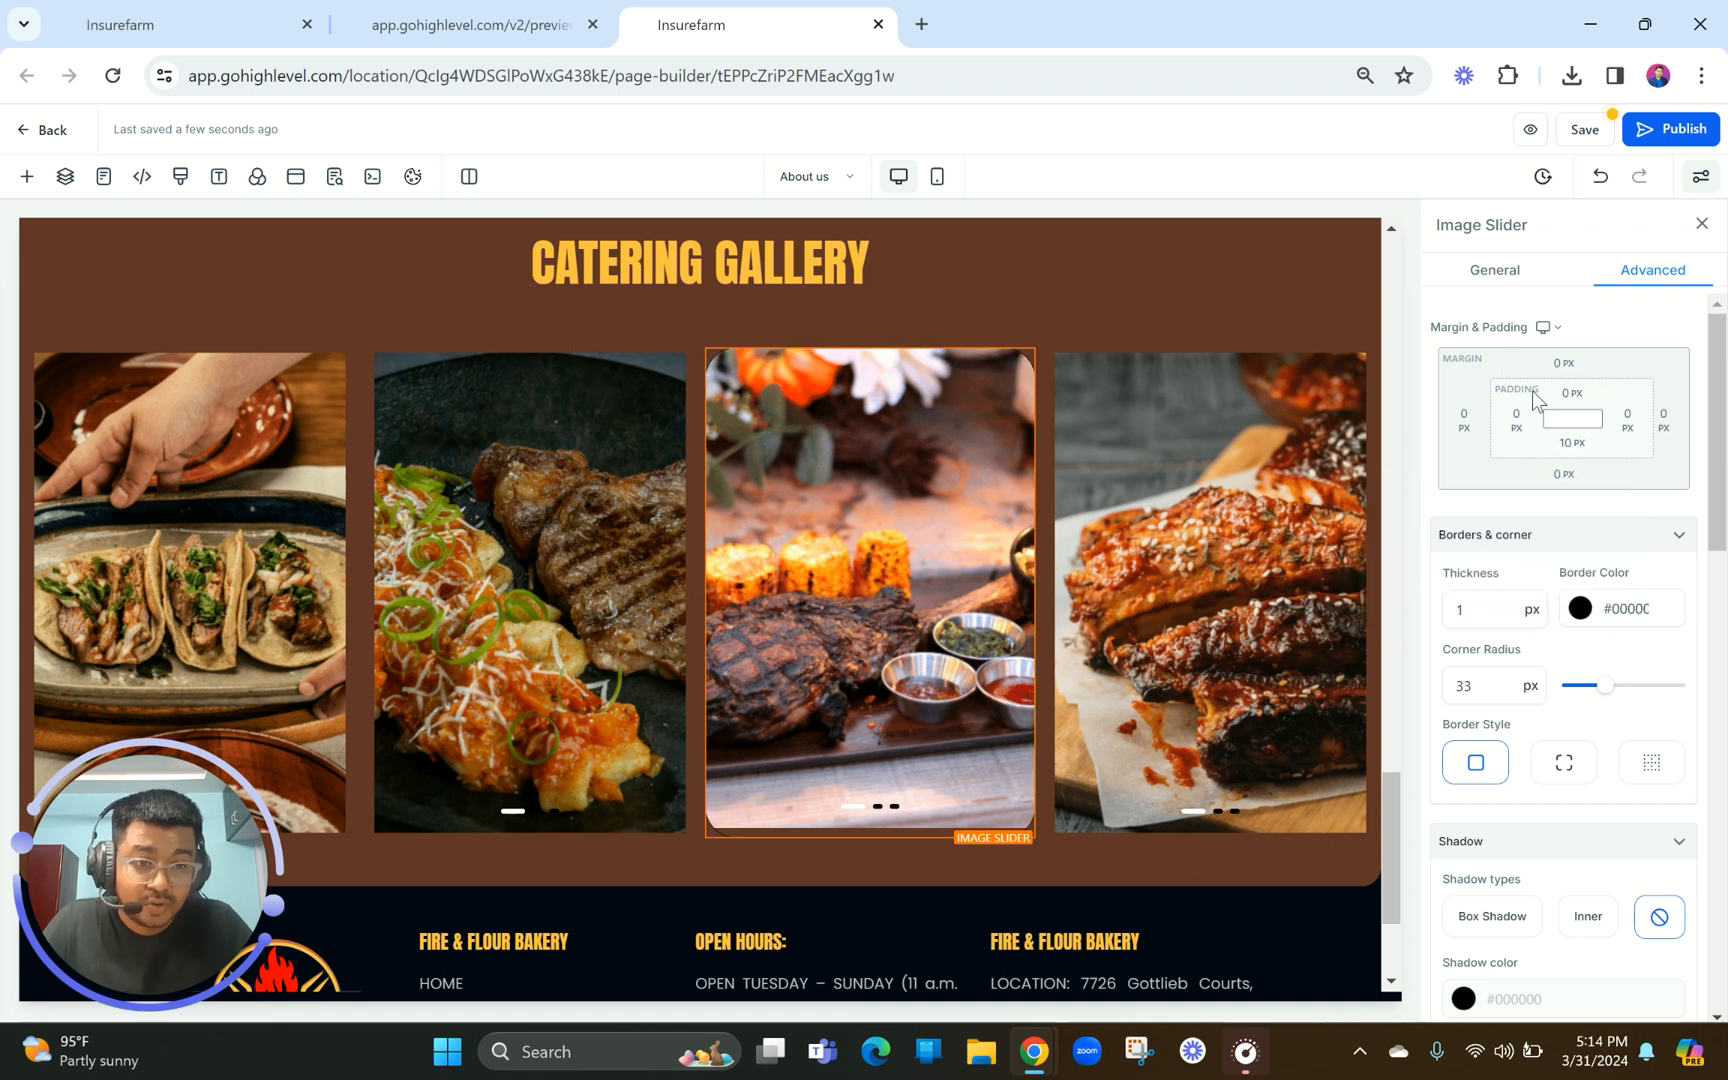
pyautogui.click(1572, 442)
pyautogui.moveTo(1462, 493); pyautogui.dragTo(1438, 490)
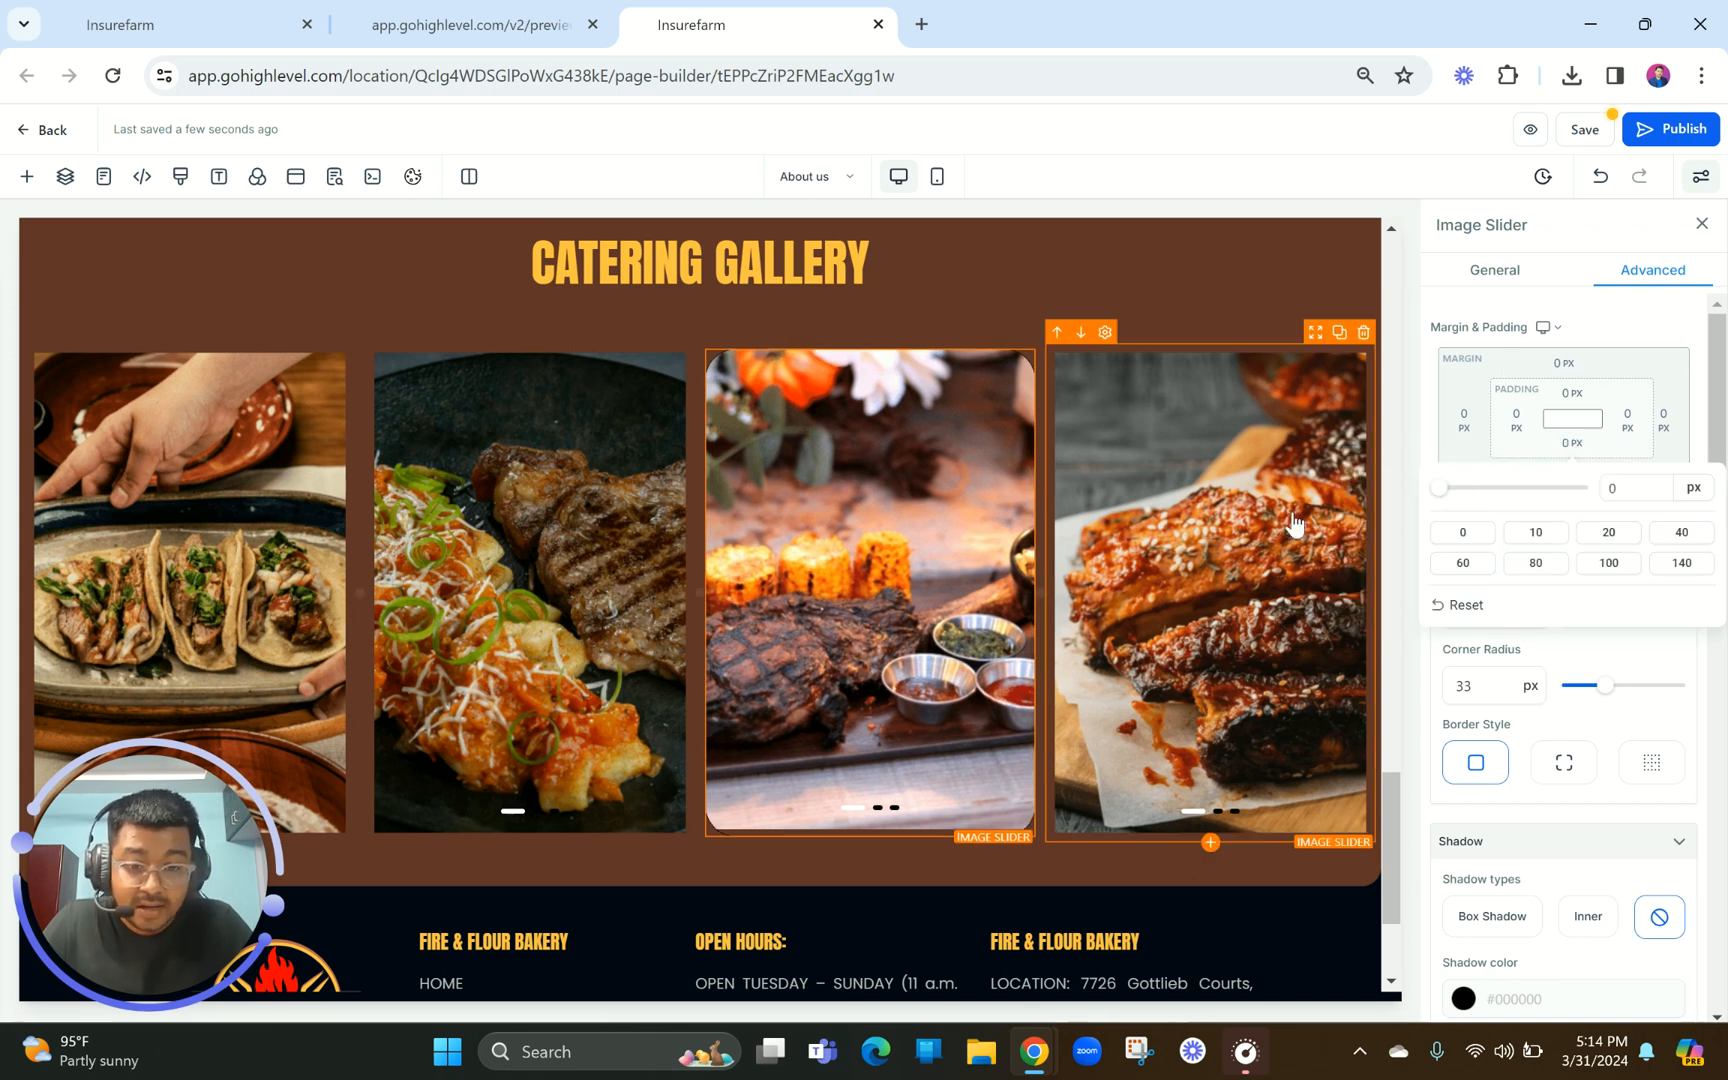
# Check the third gallery slider's rounded corners up close and change its border color to white (#FFFFFFFF)
pyautogui.click(1160, 722)
pyautogui.scroll(3, 732, 357)
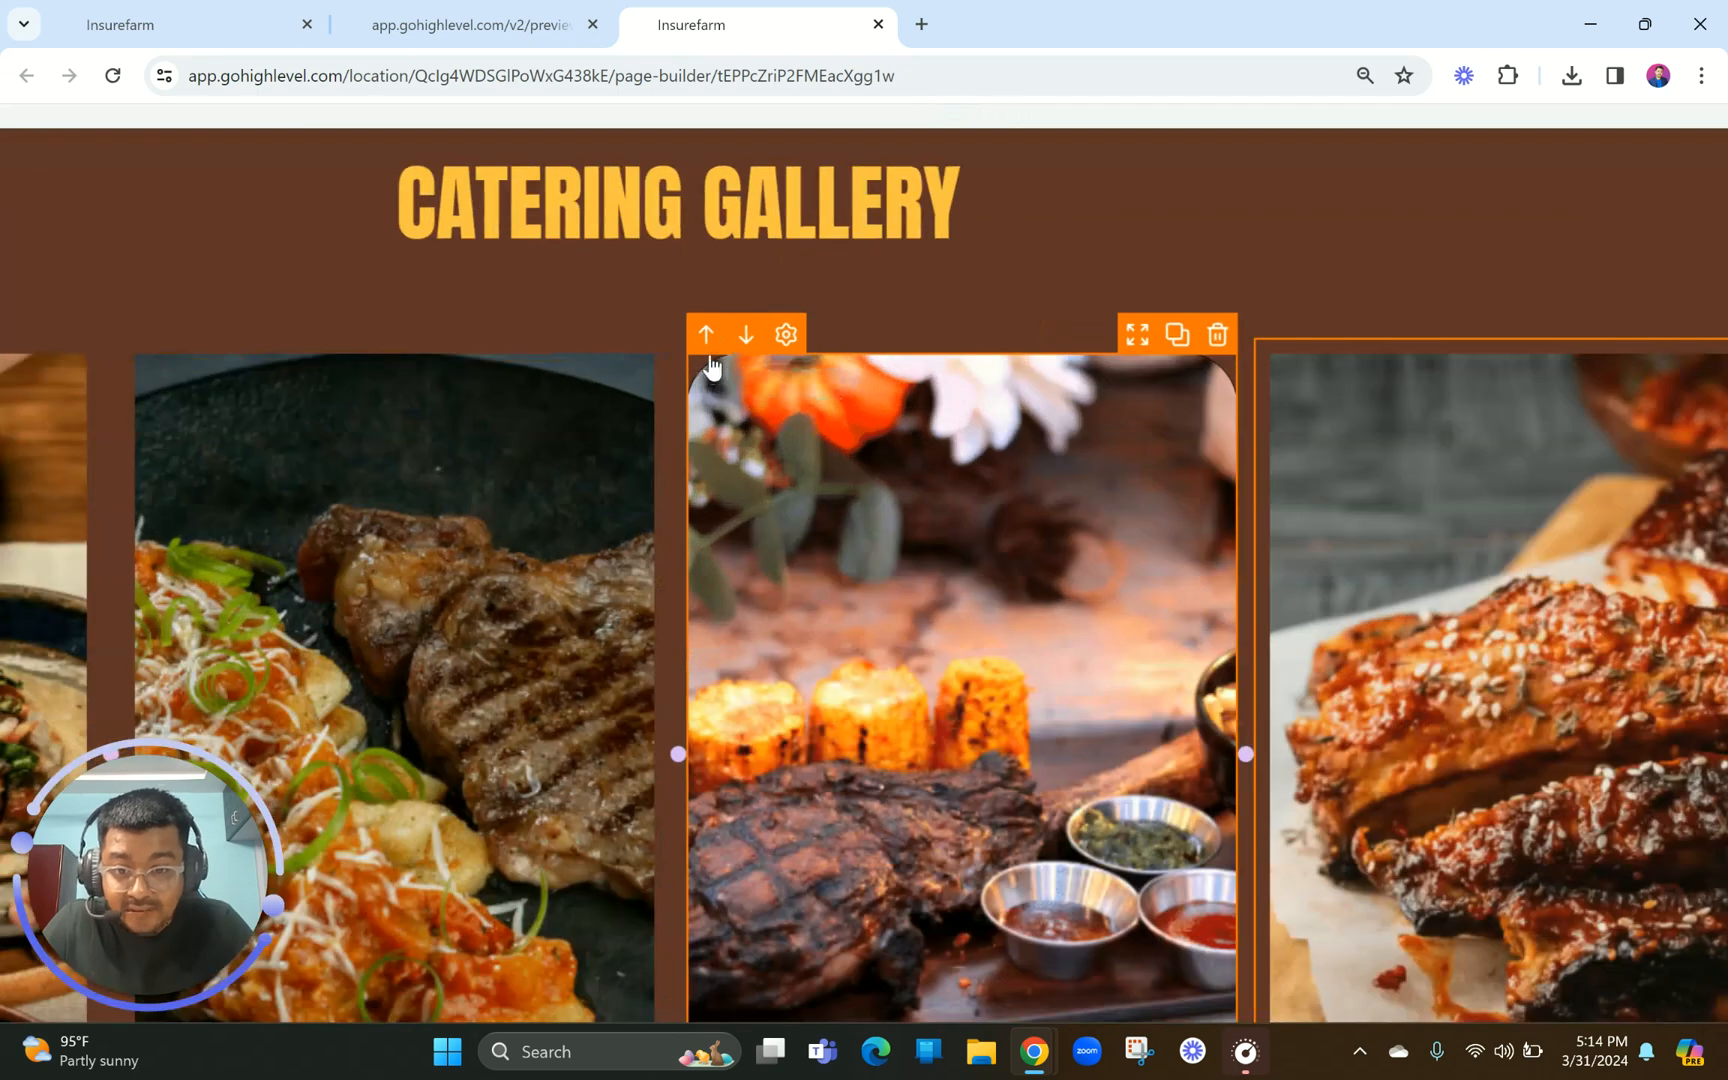
pyautogui.scroll(-3, 697, 463)
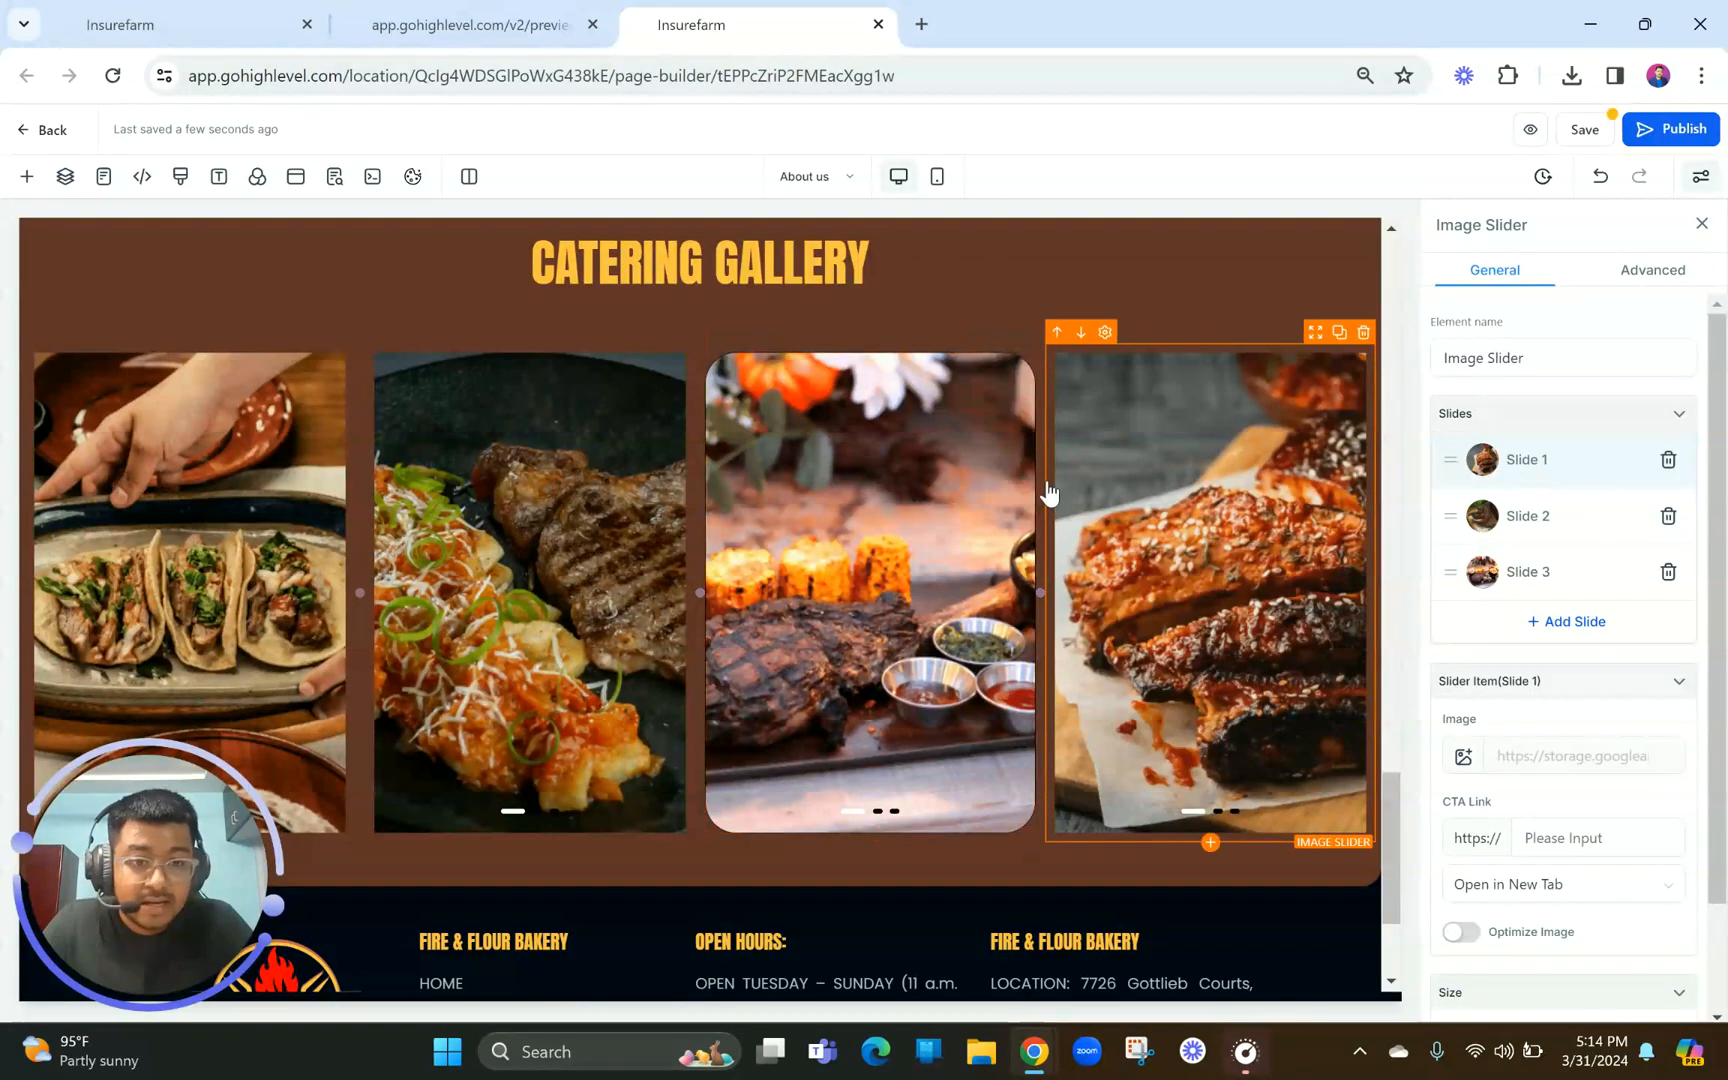
pyautogui.click(947, 511)
pyautogui.click(1651, 270)
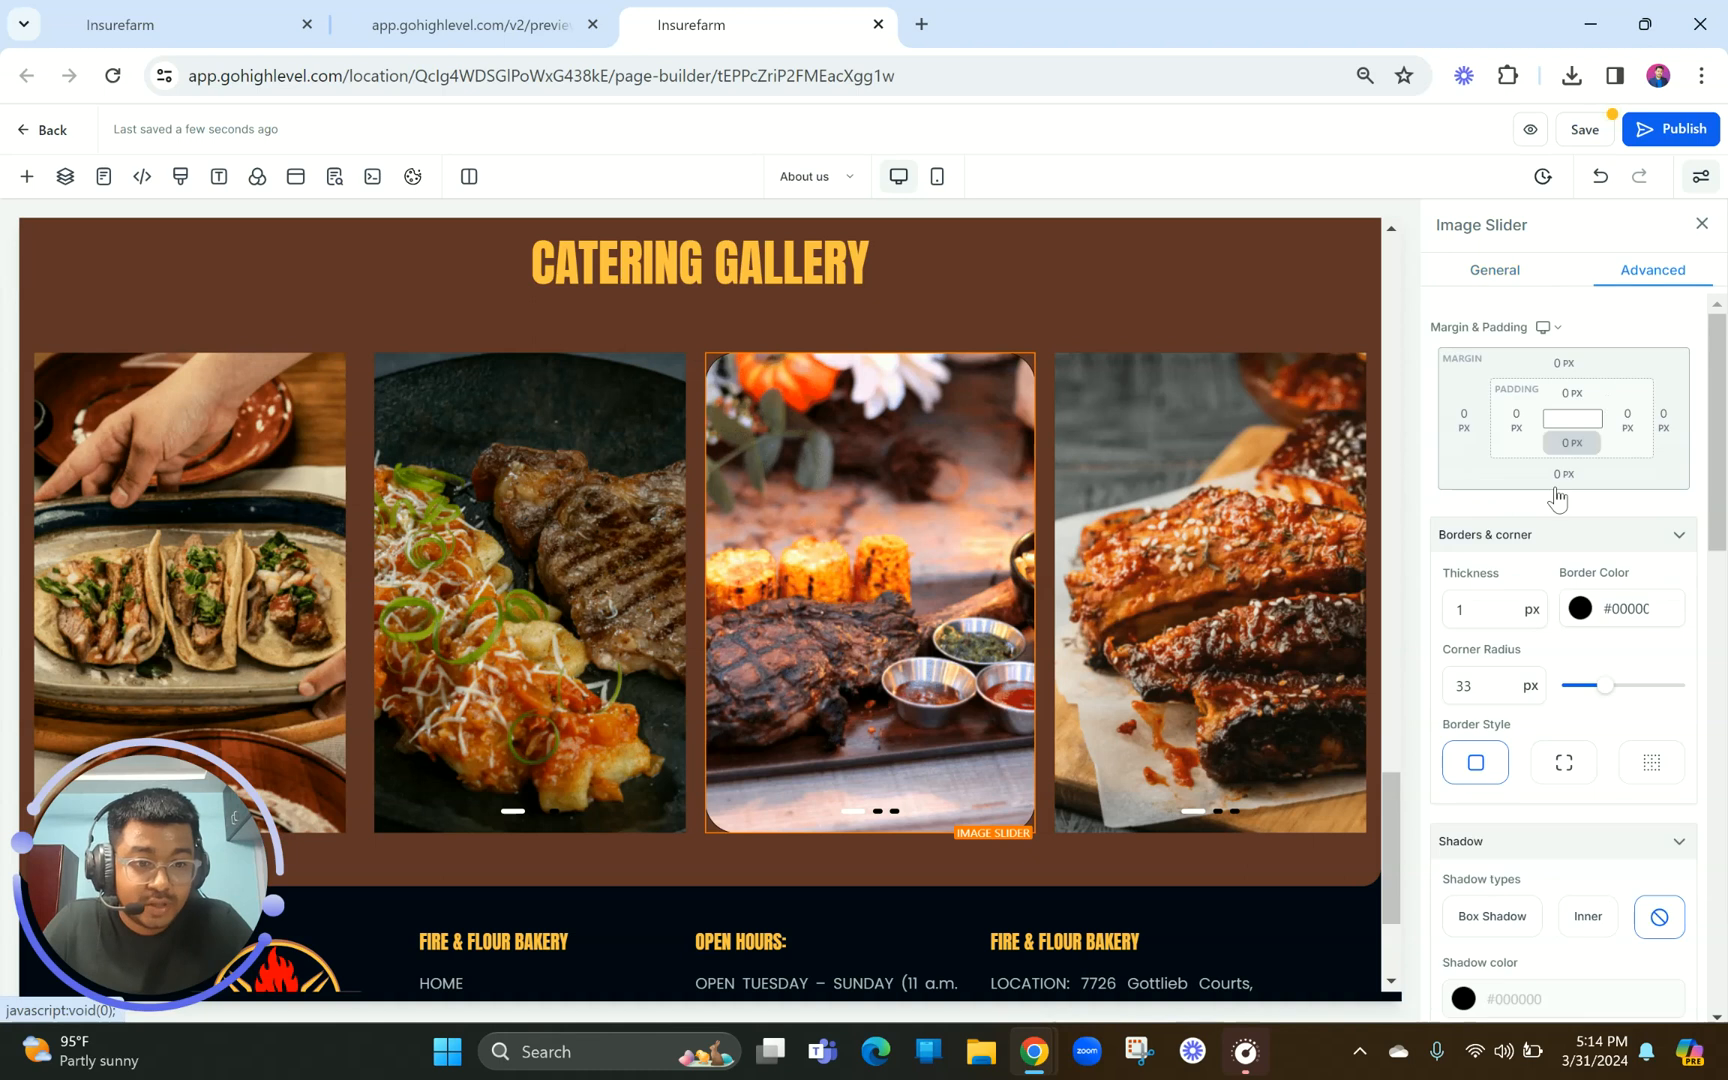
pyautogui.click(1580, 608)
pyautogui.moveTo(1522, 668); pyautogui.dragTo(1415, 600)
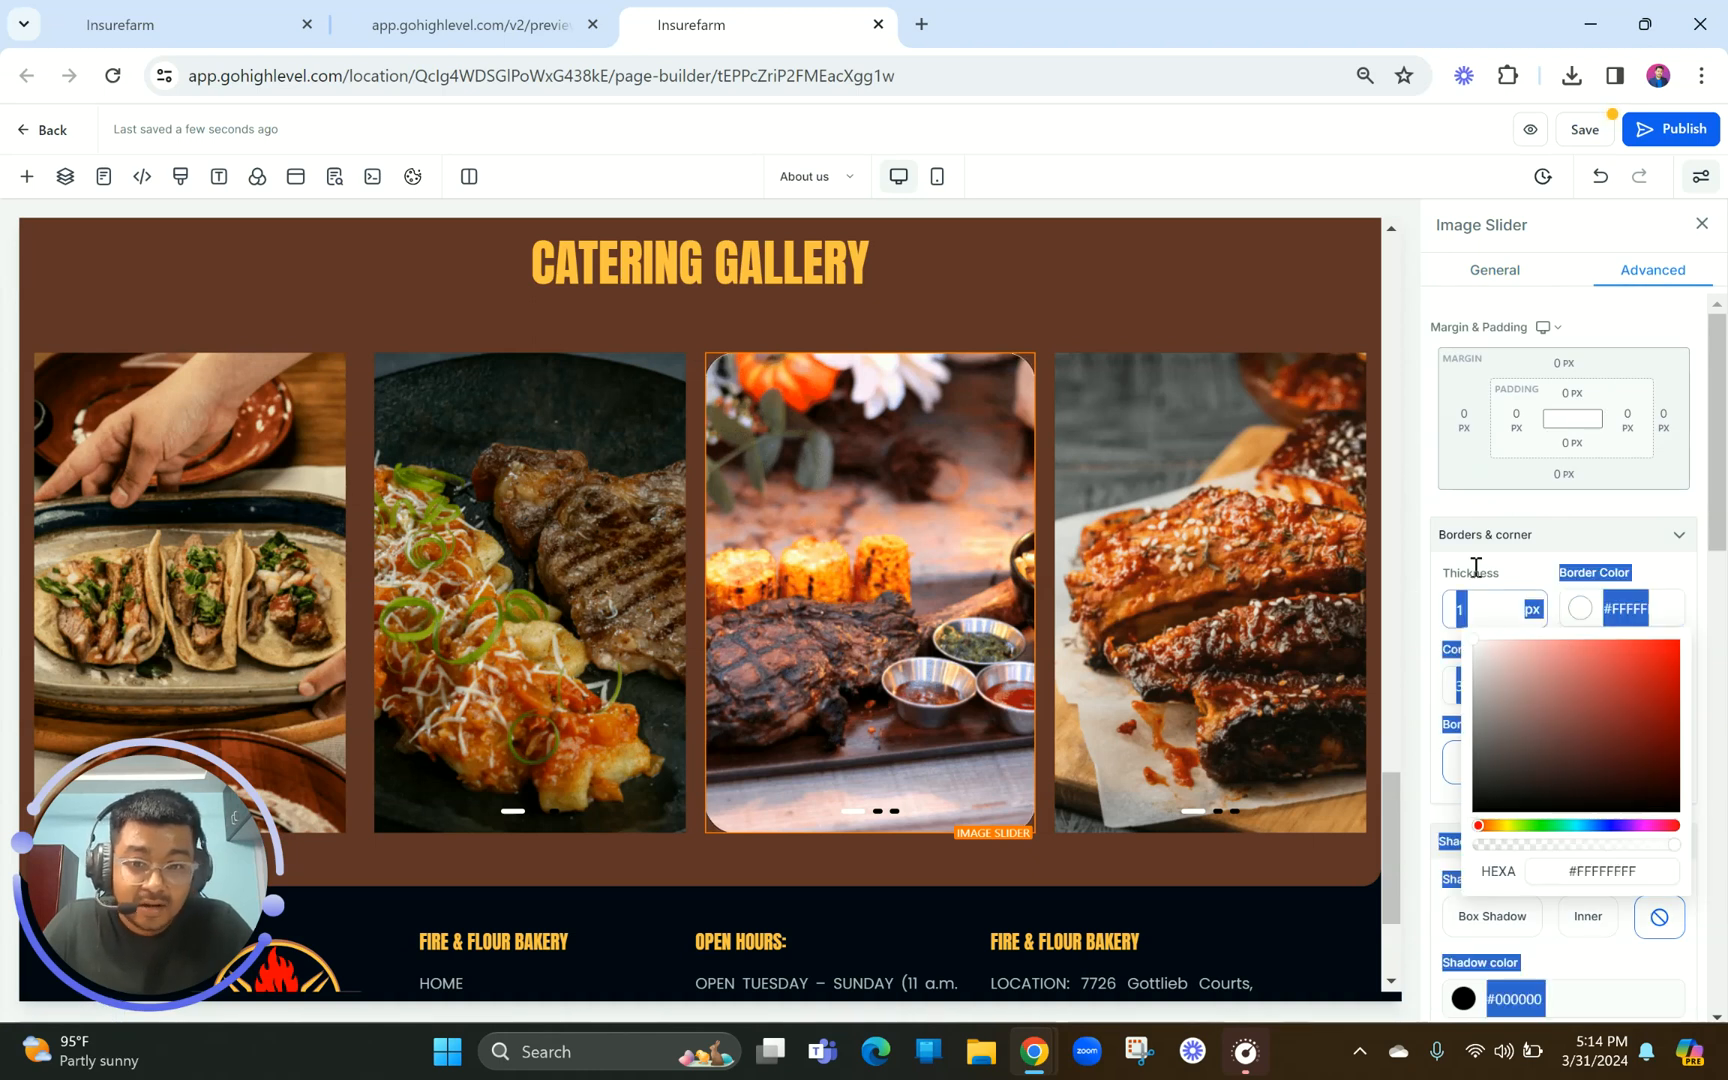
pyautogui.click(1457, 510)
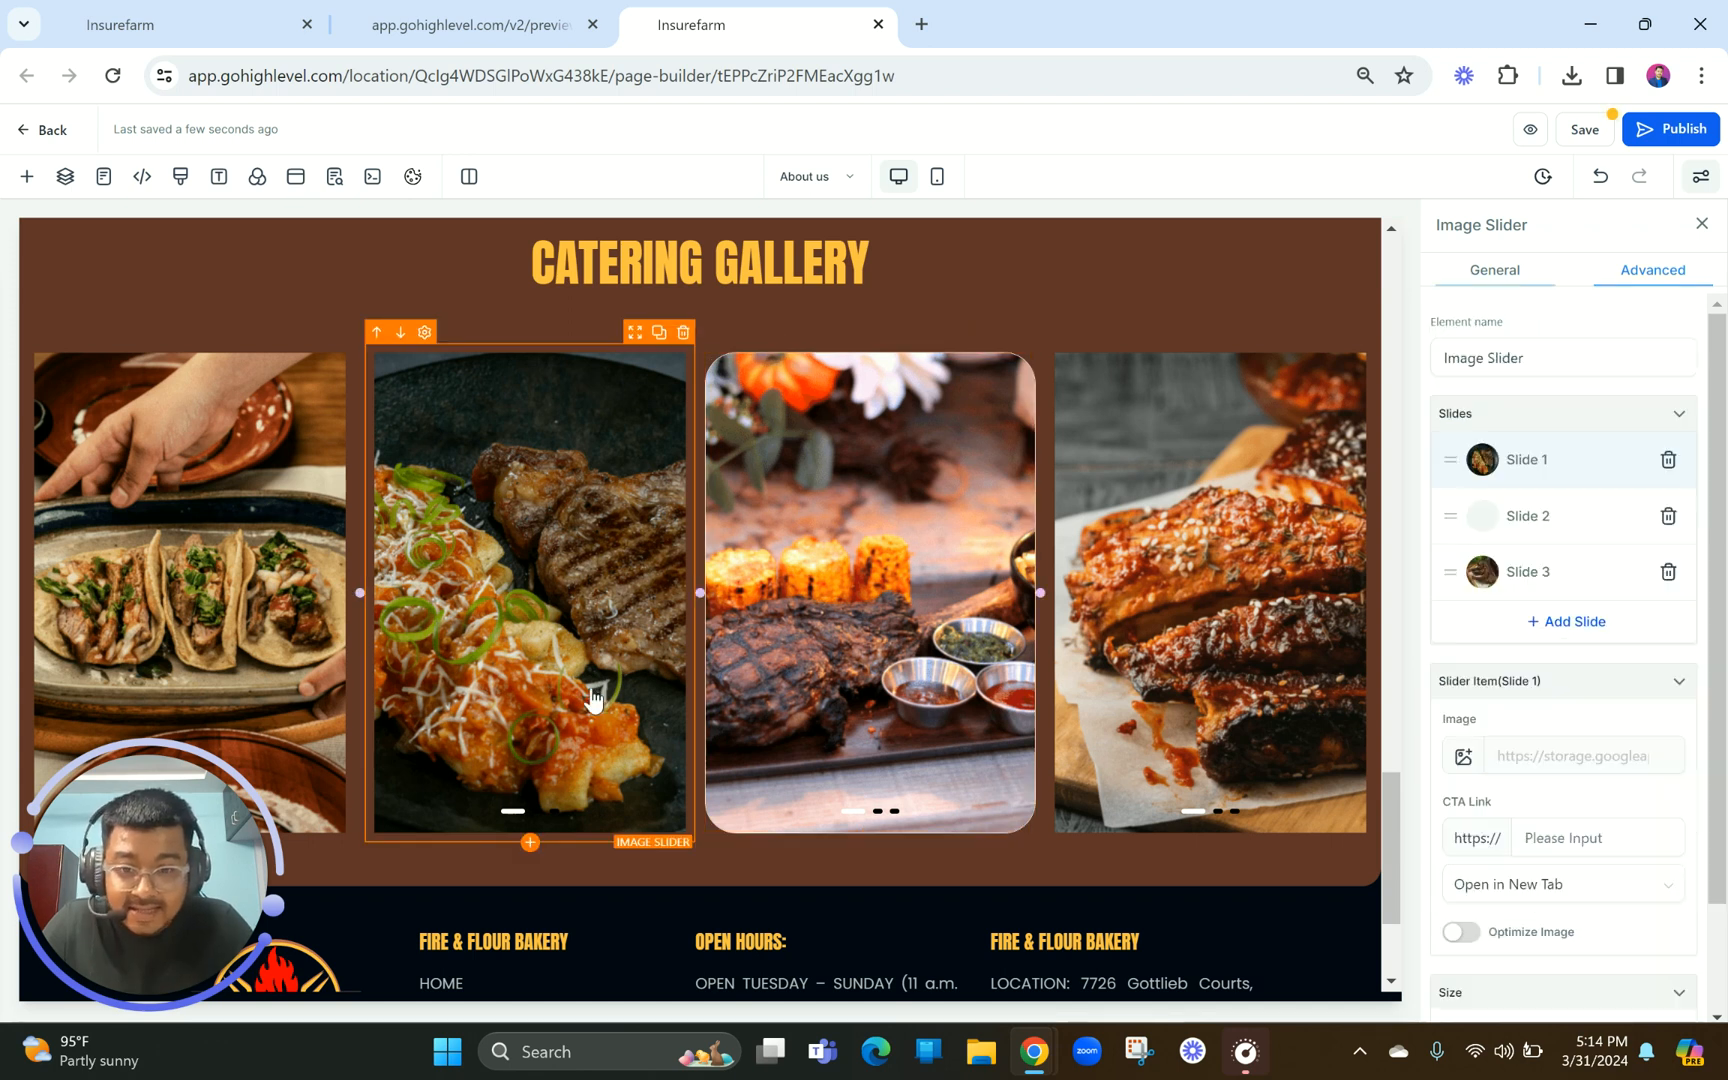
# Inspect the third gallery slider's white border up close and review the second slider's padding, border and pagination settings
pyautogui.scroll(5, 595, 698)
pyautogui.scroll(-2, 597, 700)
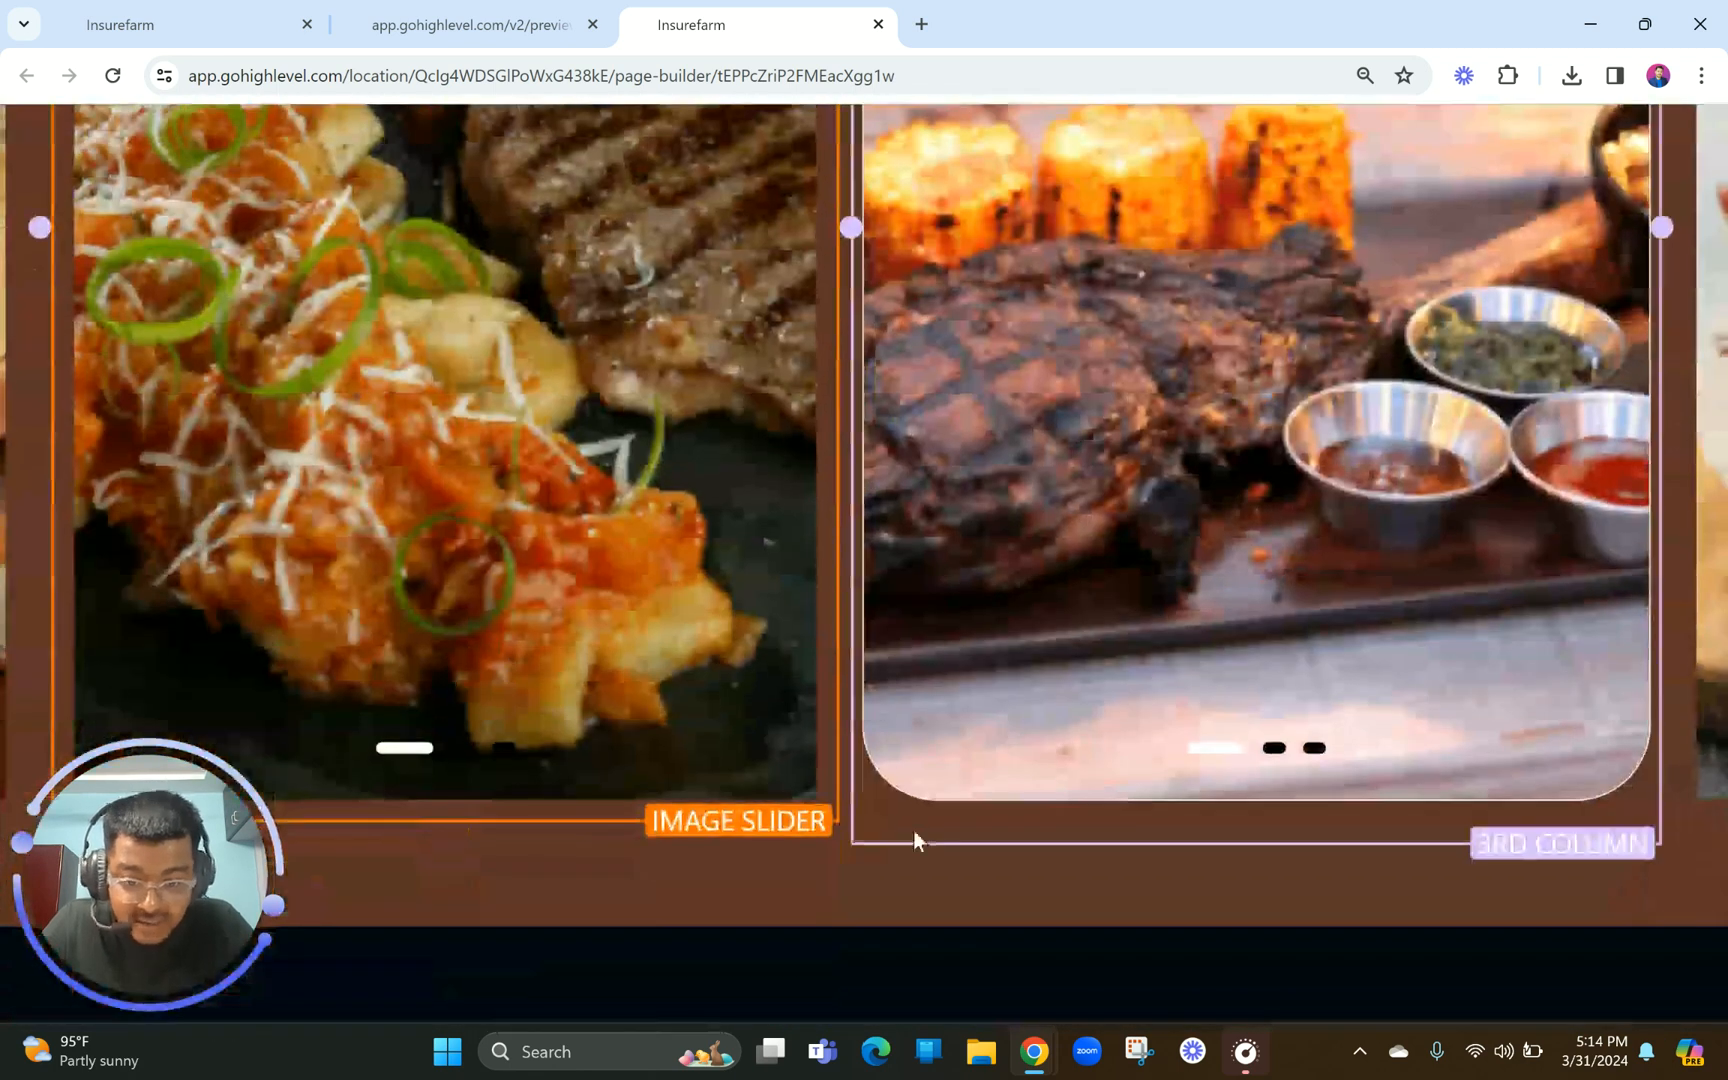
pyautogui.scroll(-5, 725, 687)
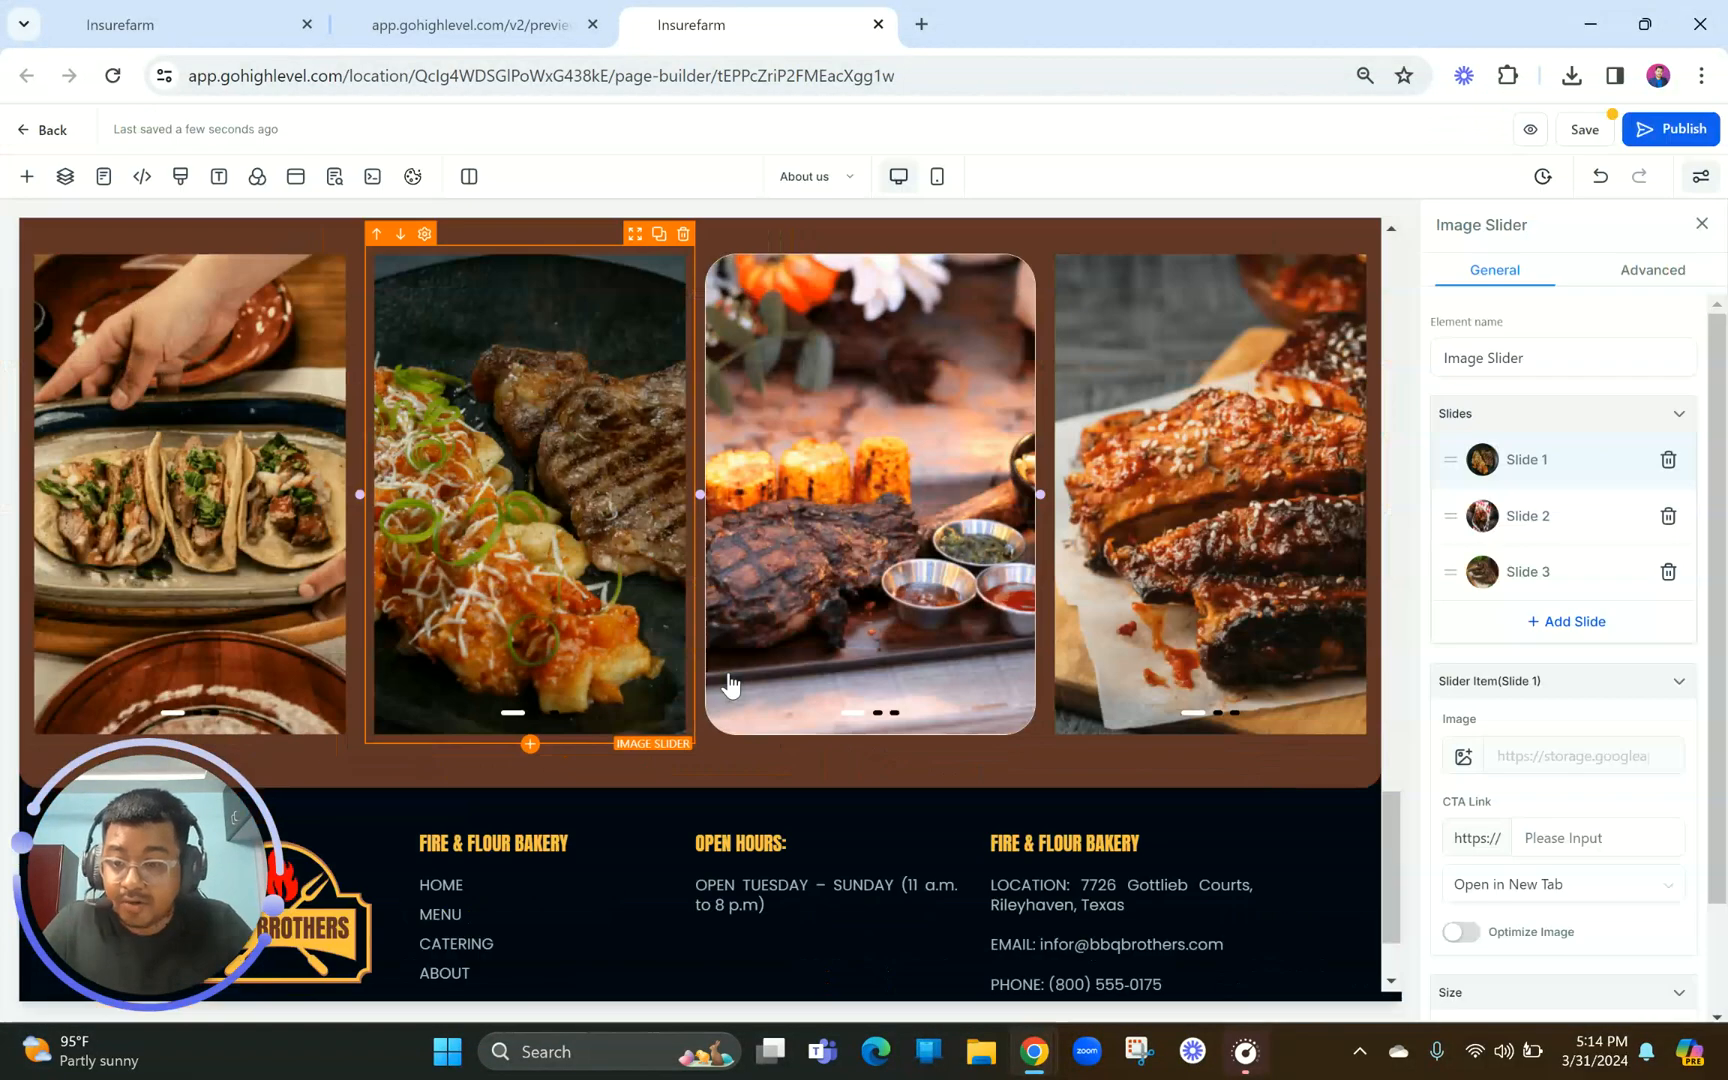
pyautogui.scroll(-1, 1660, 445)
pyautogui.scroll(1, 1659, 401)
pyautogui.click(1655, 272)
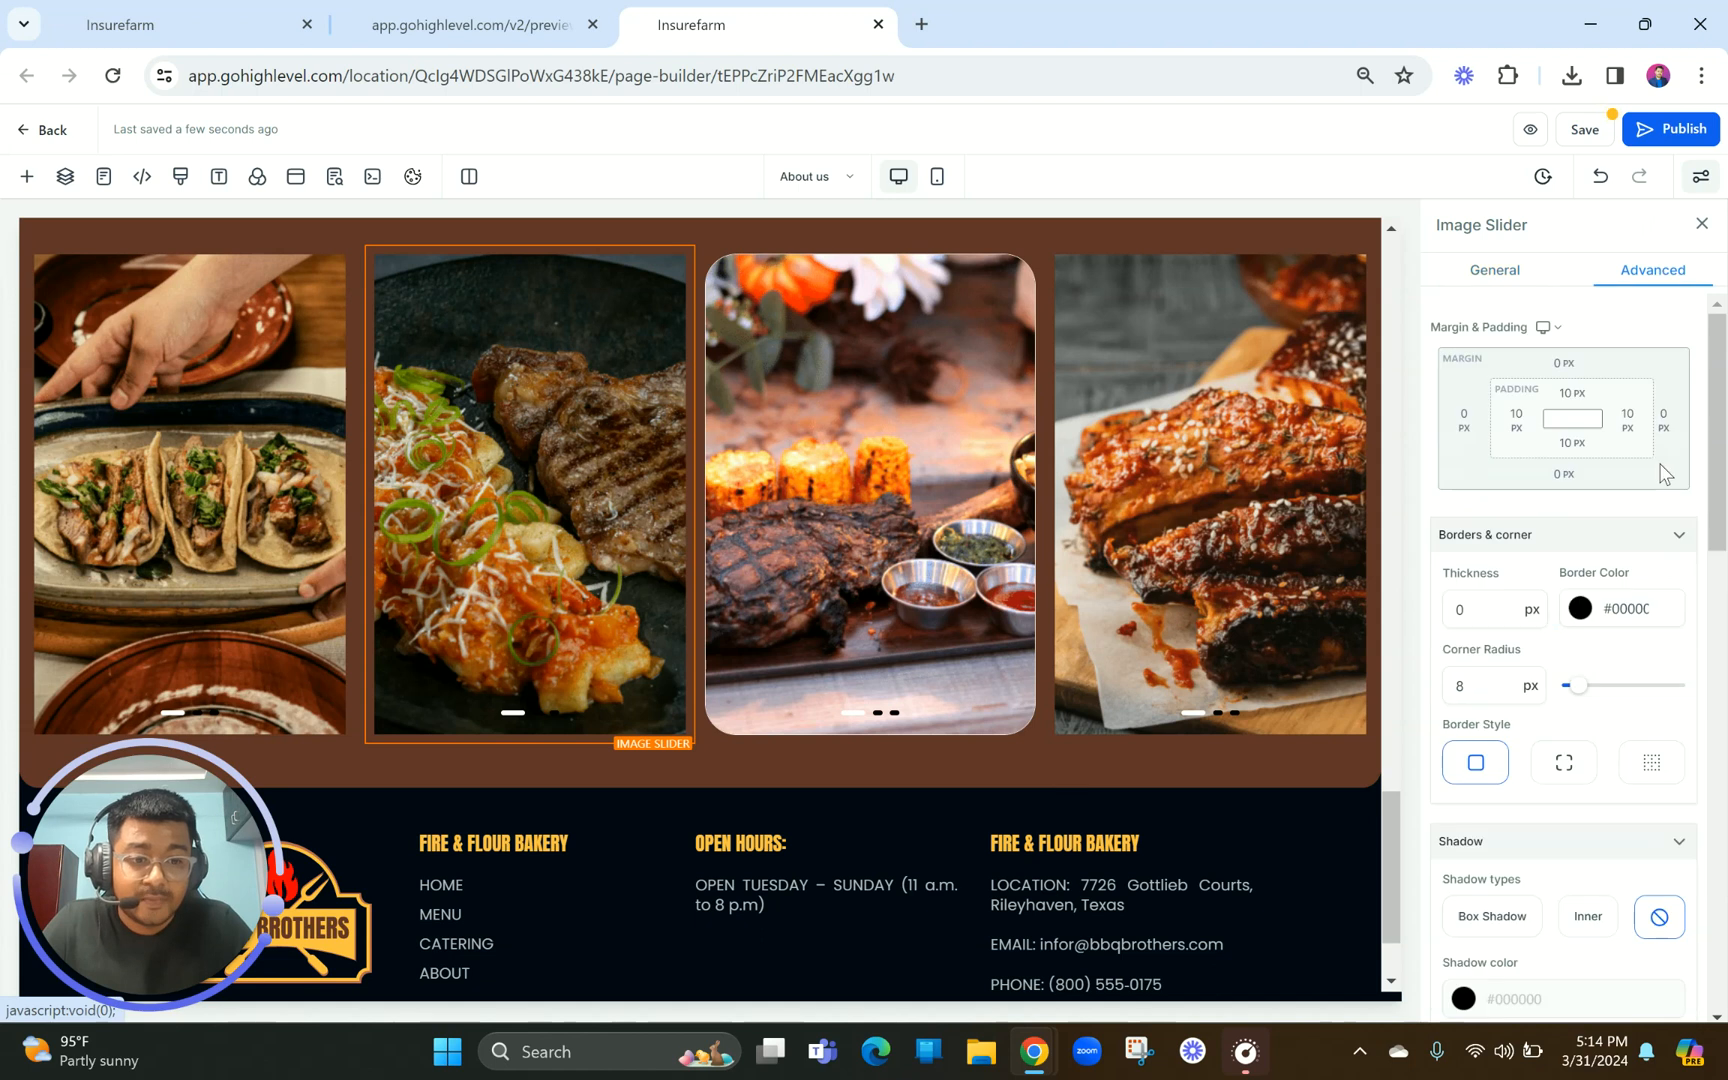
pyautogui.scroll(-5, 1562, 676)
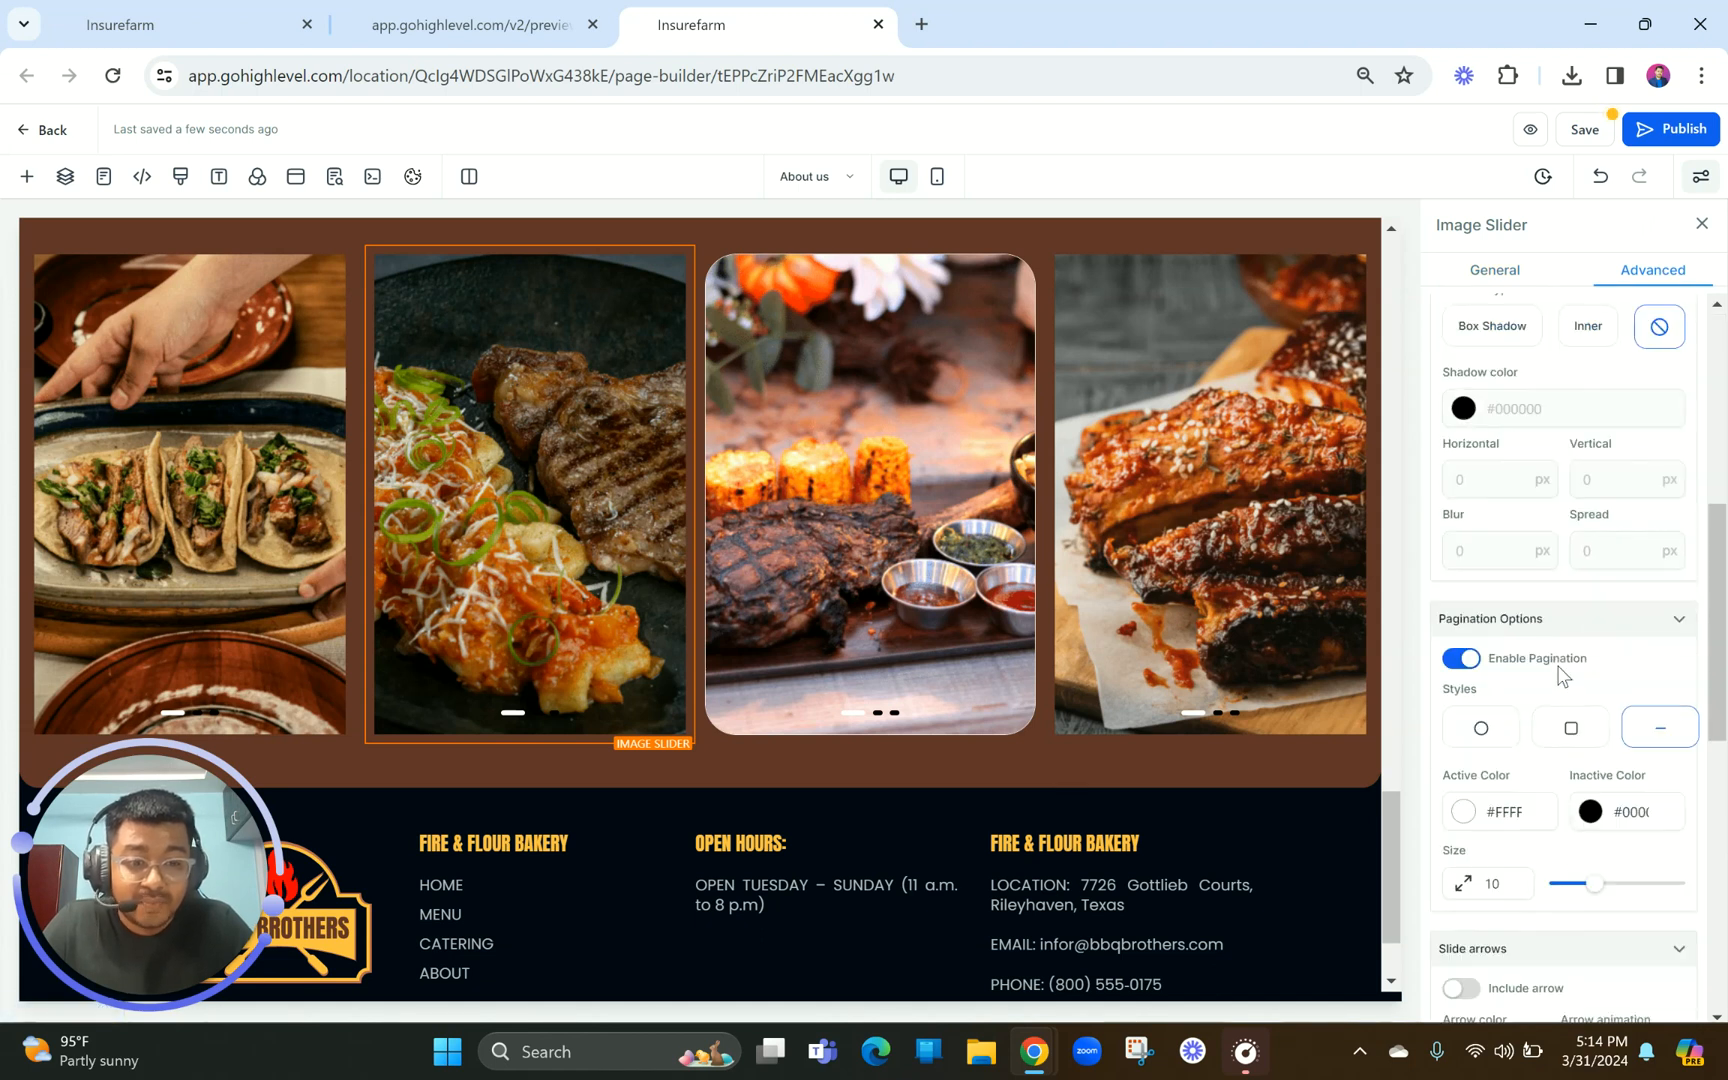
pyautogui.scroll(7, 1130, 451)
# Replace the hero section's background image with "meat cooking (2).jpg" from the MISC media folder, matching the About page preview
pyautogui.scroll(12, 1133, 453)
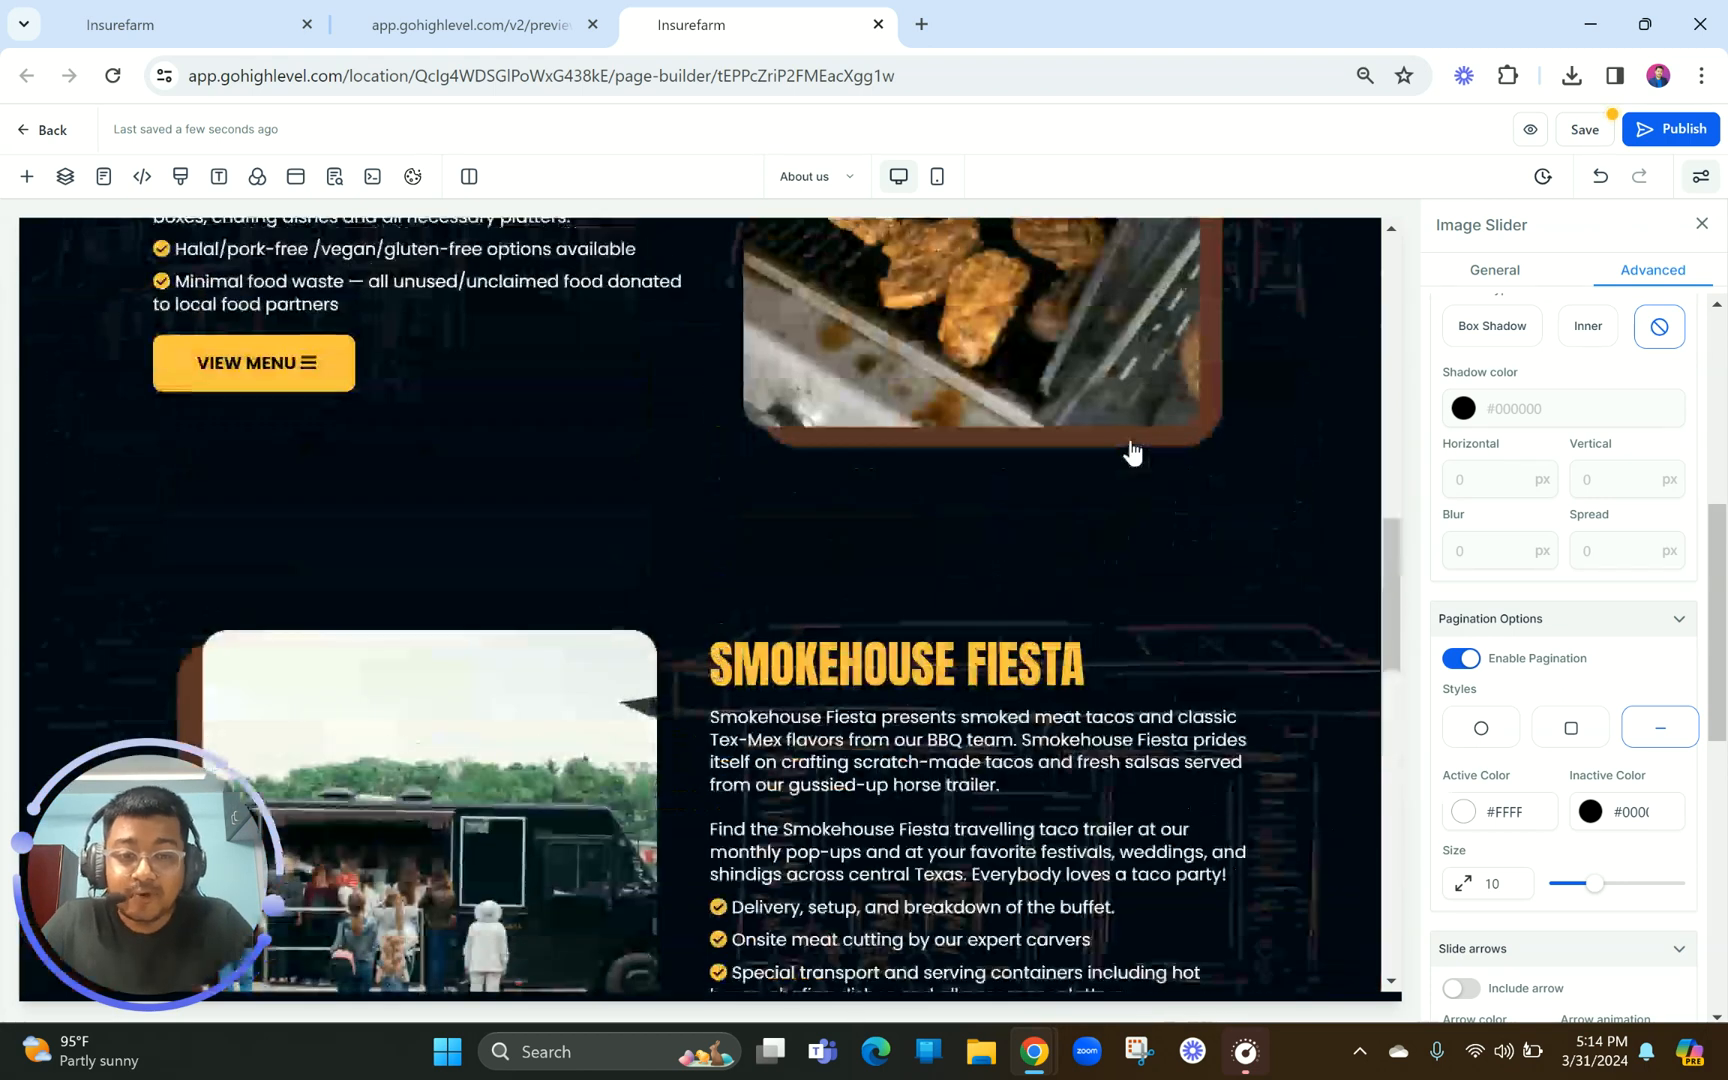
pyautogui.scroll(2, 1133, 453)
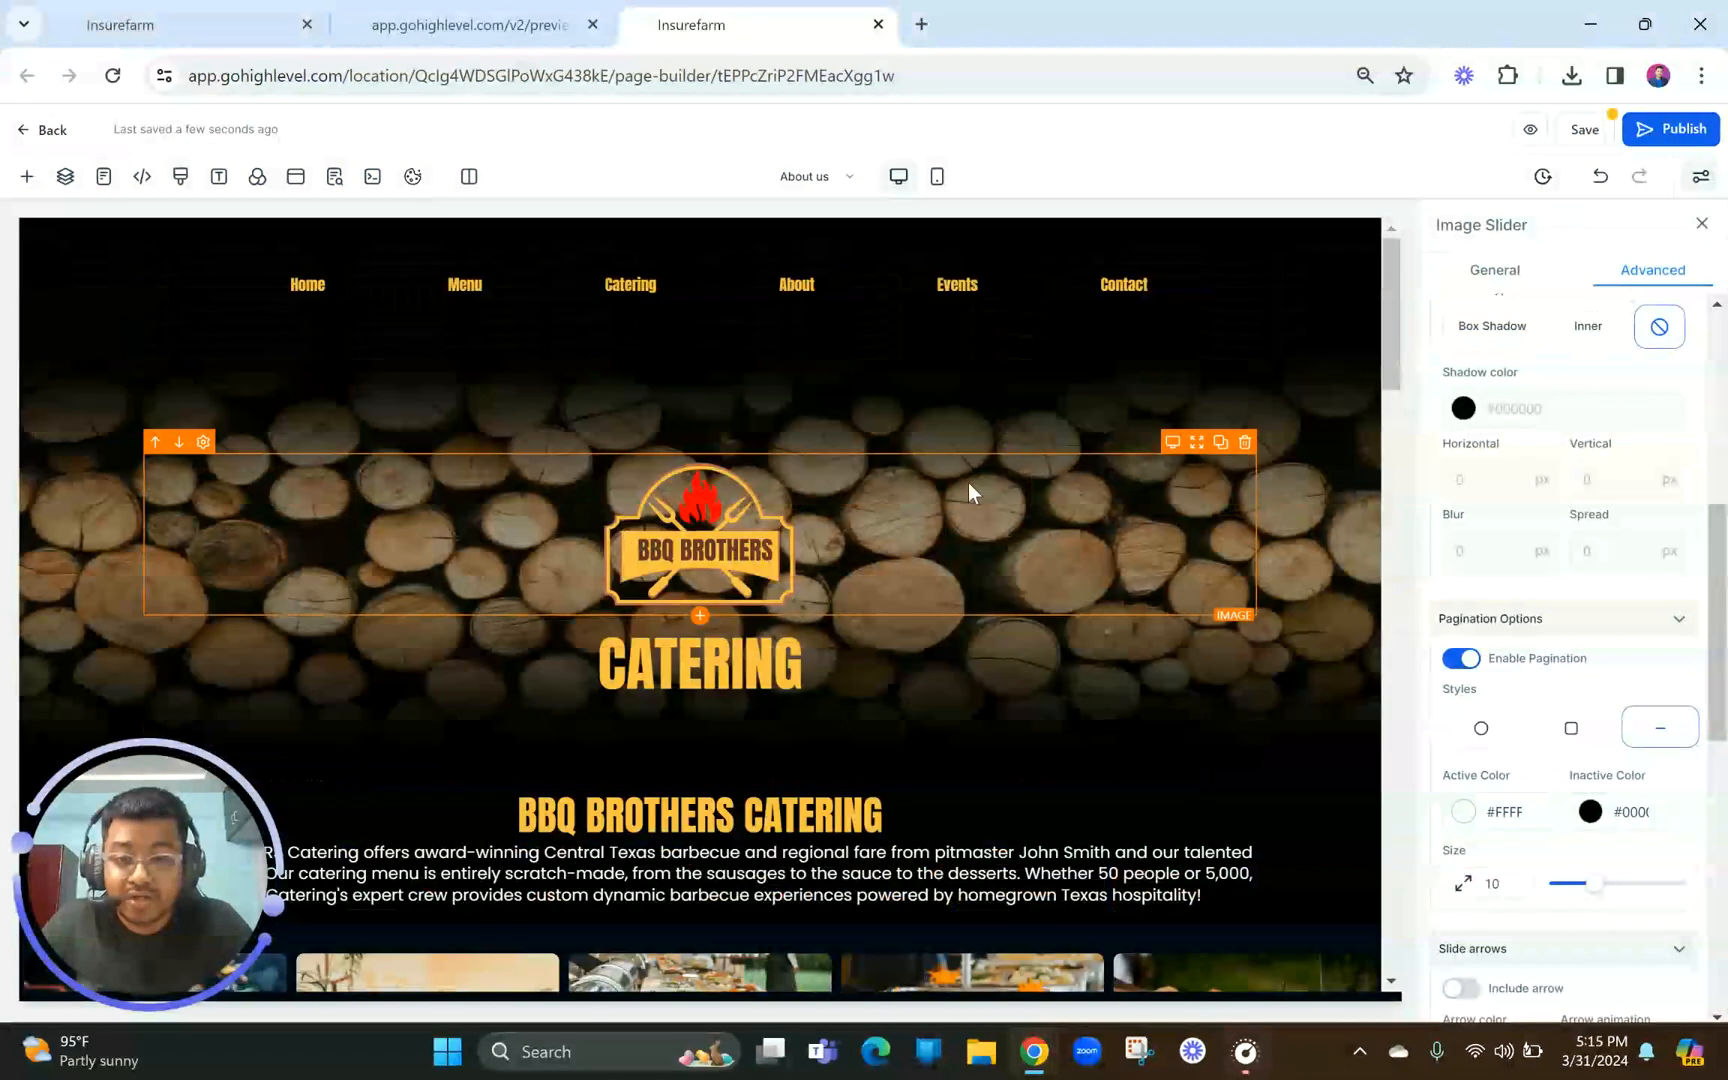
pyautogui.click(826, 382)
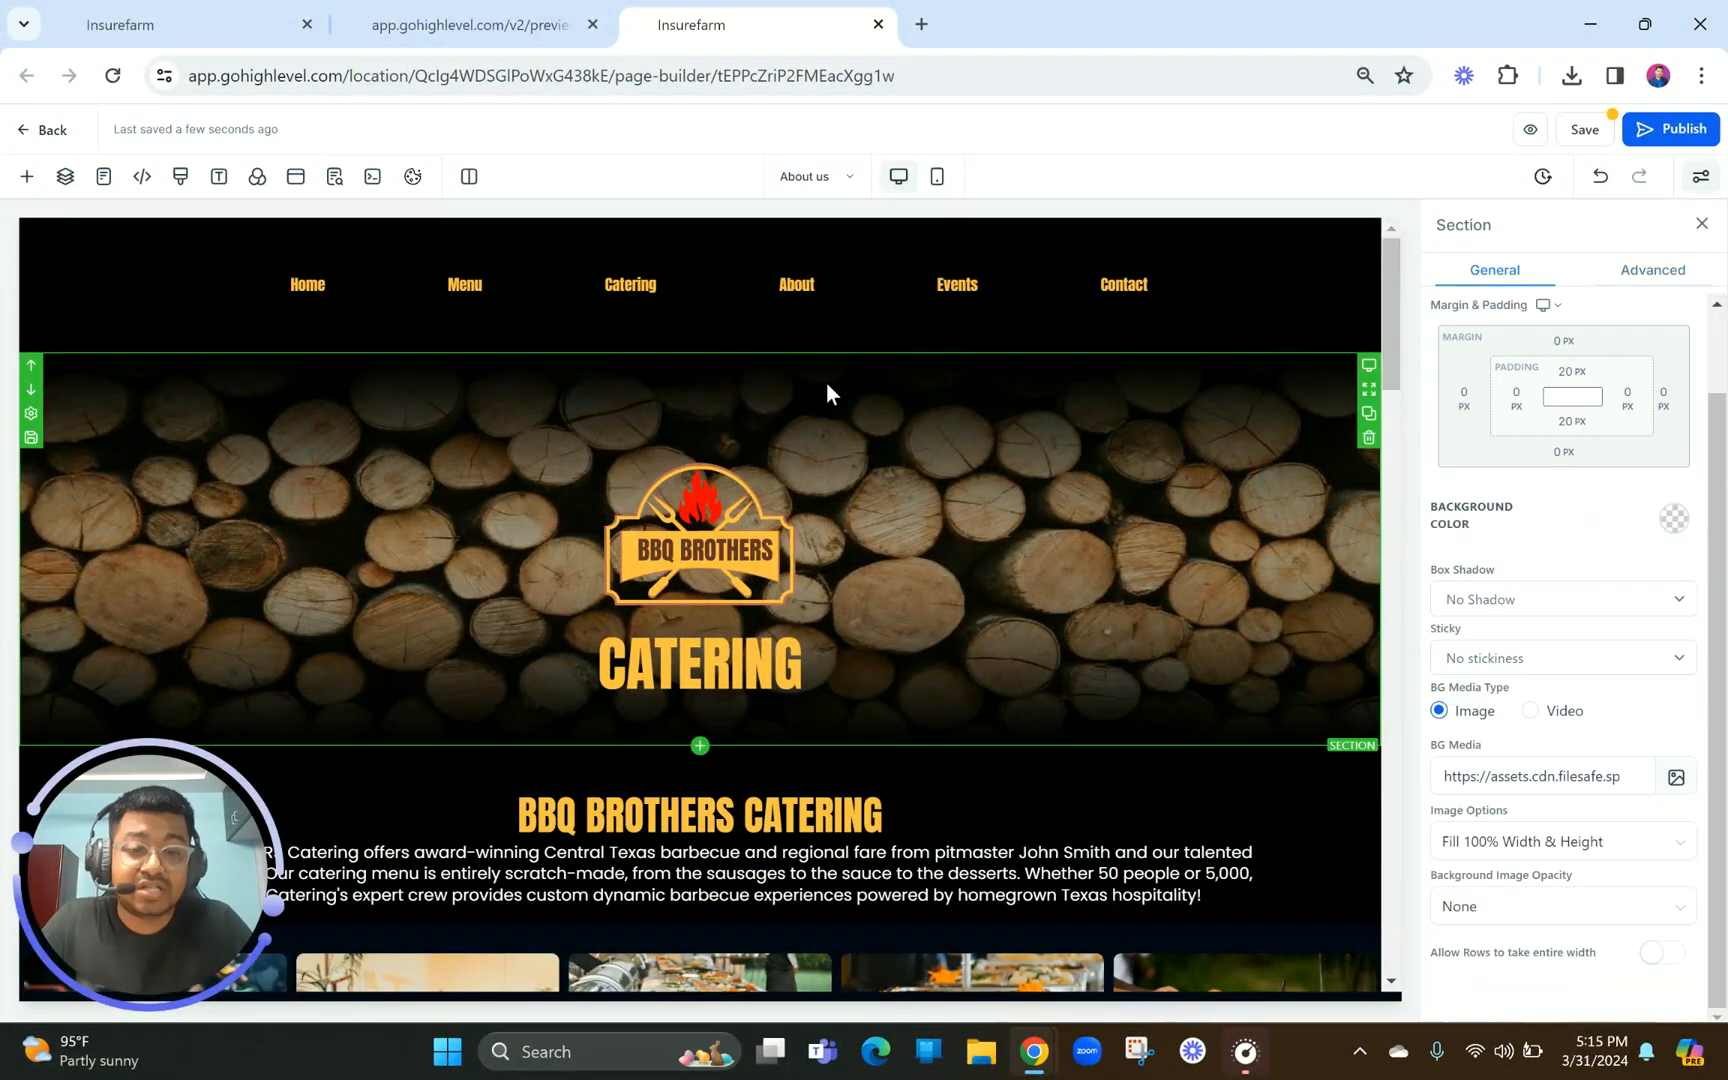
pyautogui.click(491, 14)
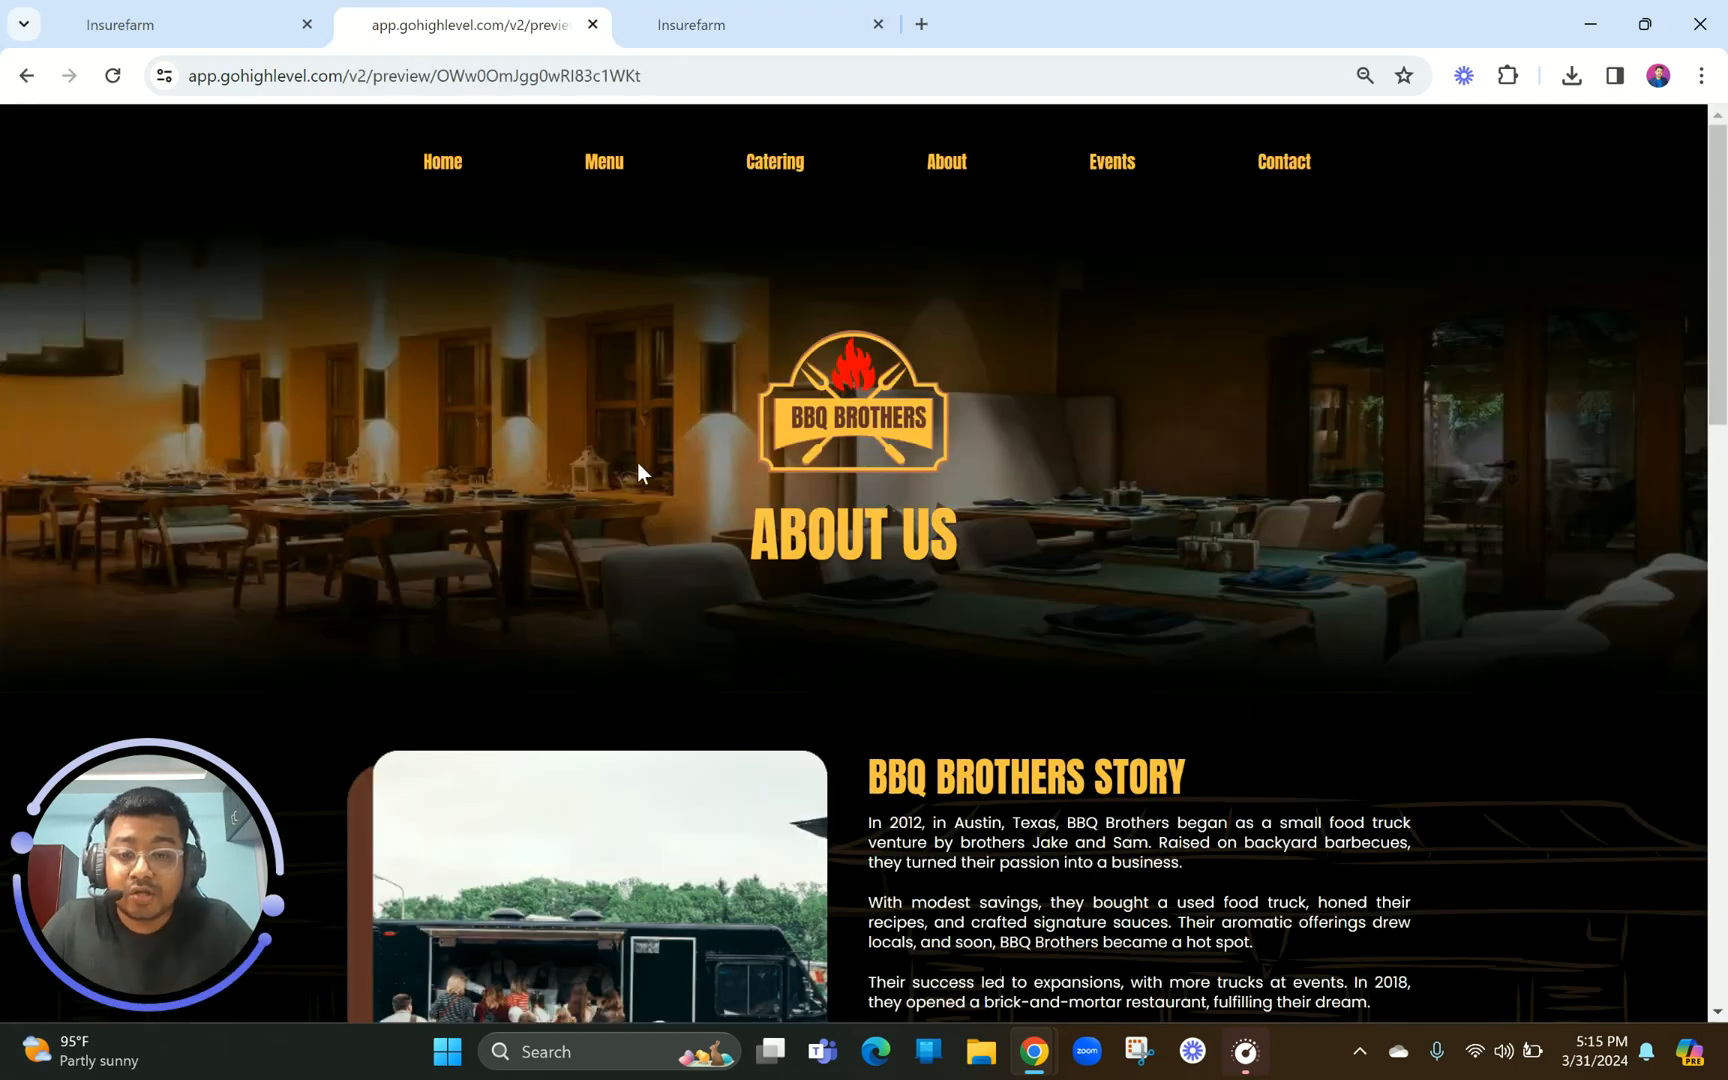
pyautogui.moveTo(736, 552); pyautogui.dragTo(1089, 550)
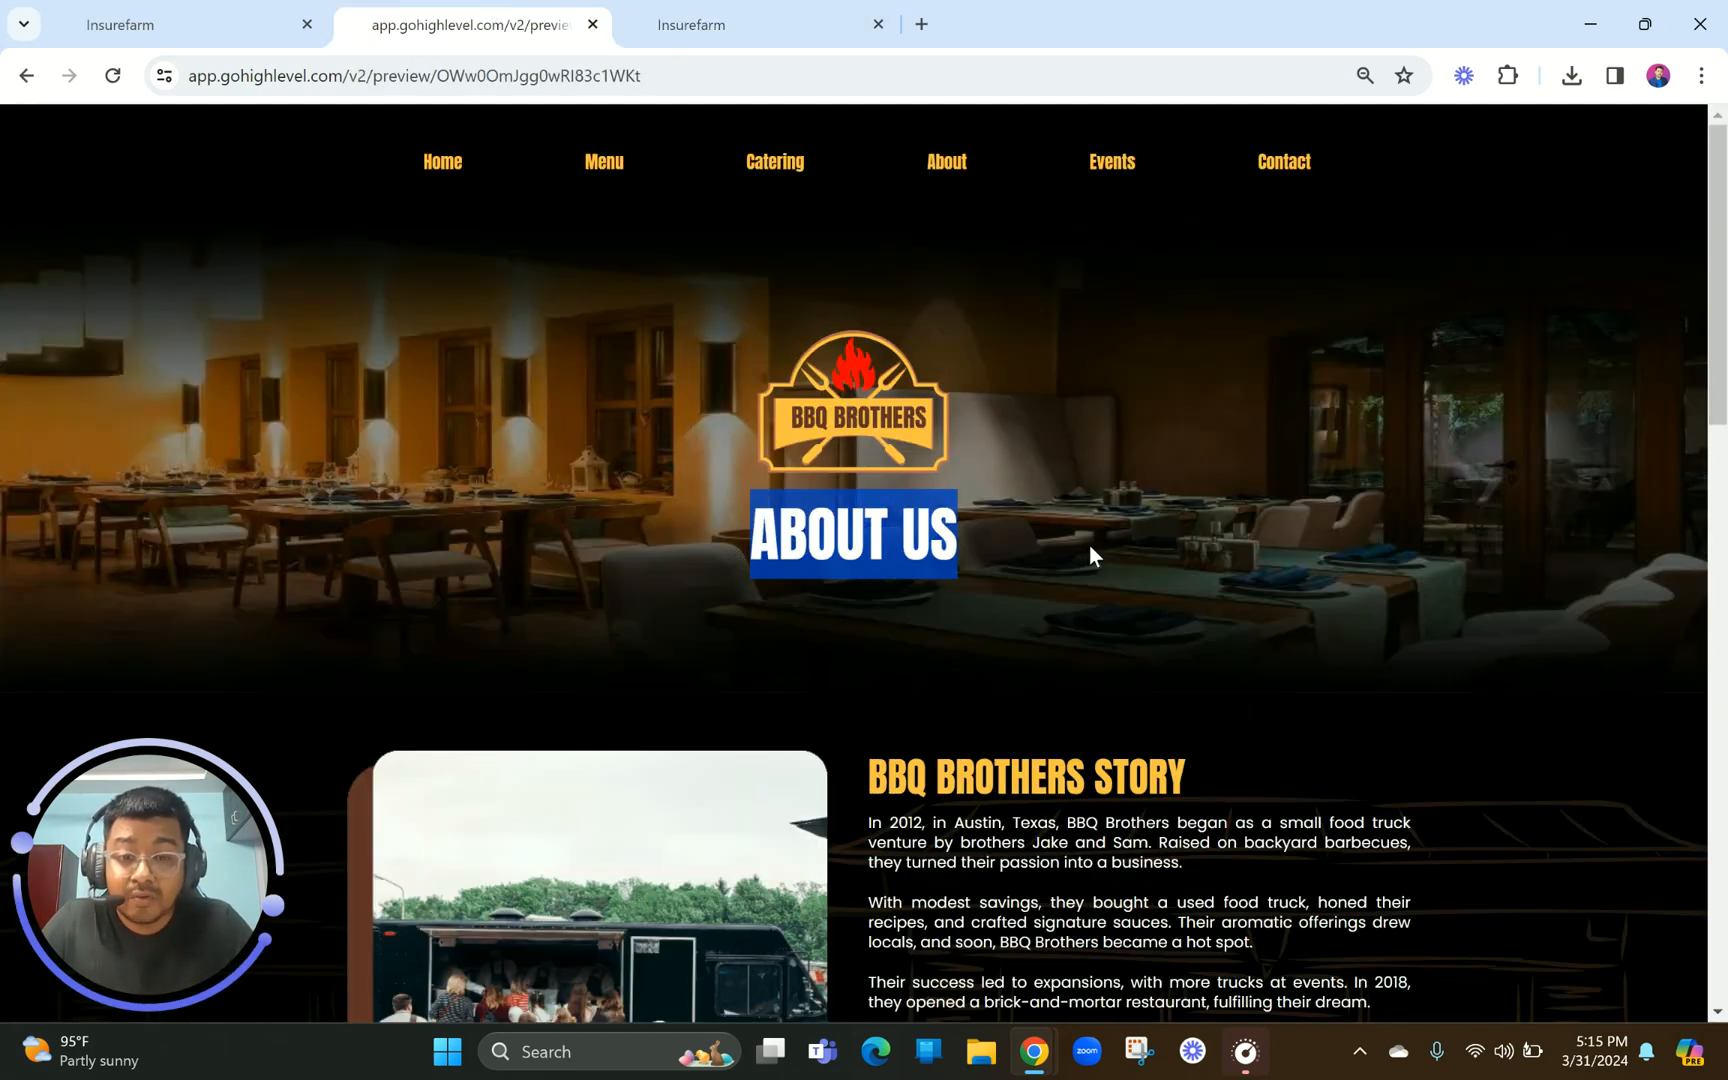
pyautogui.click(548, 500)
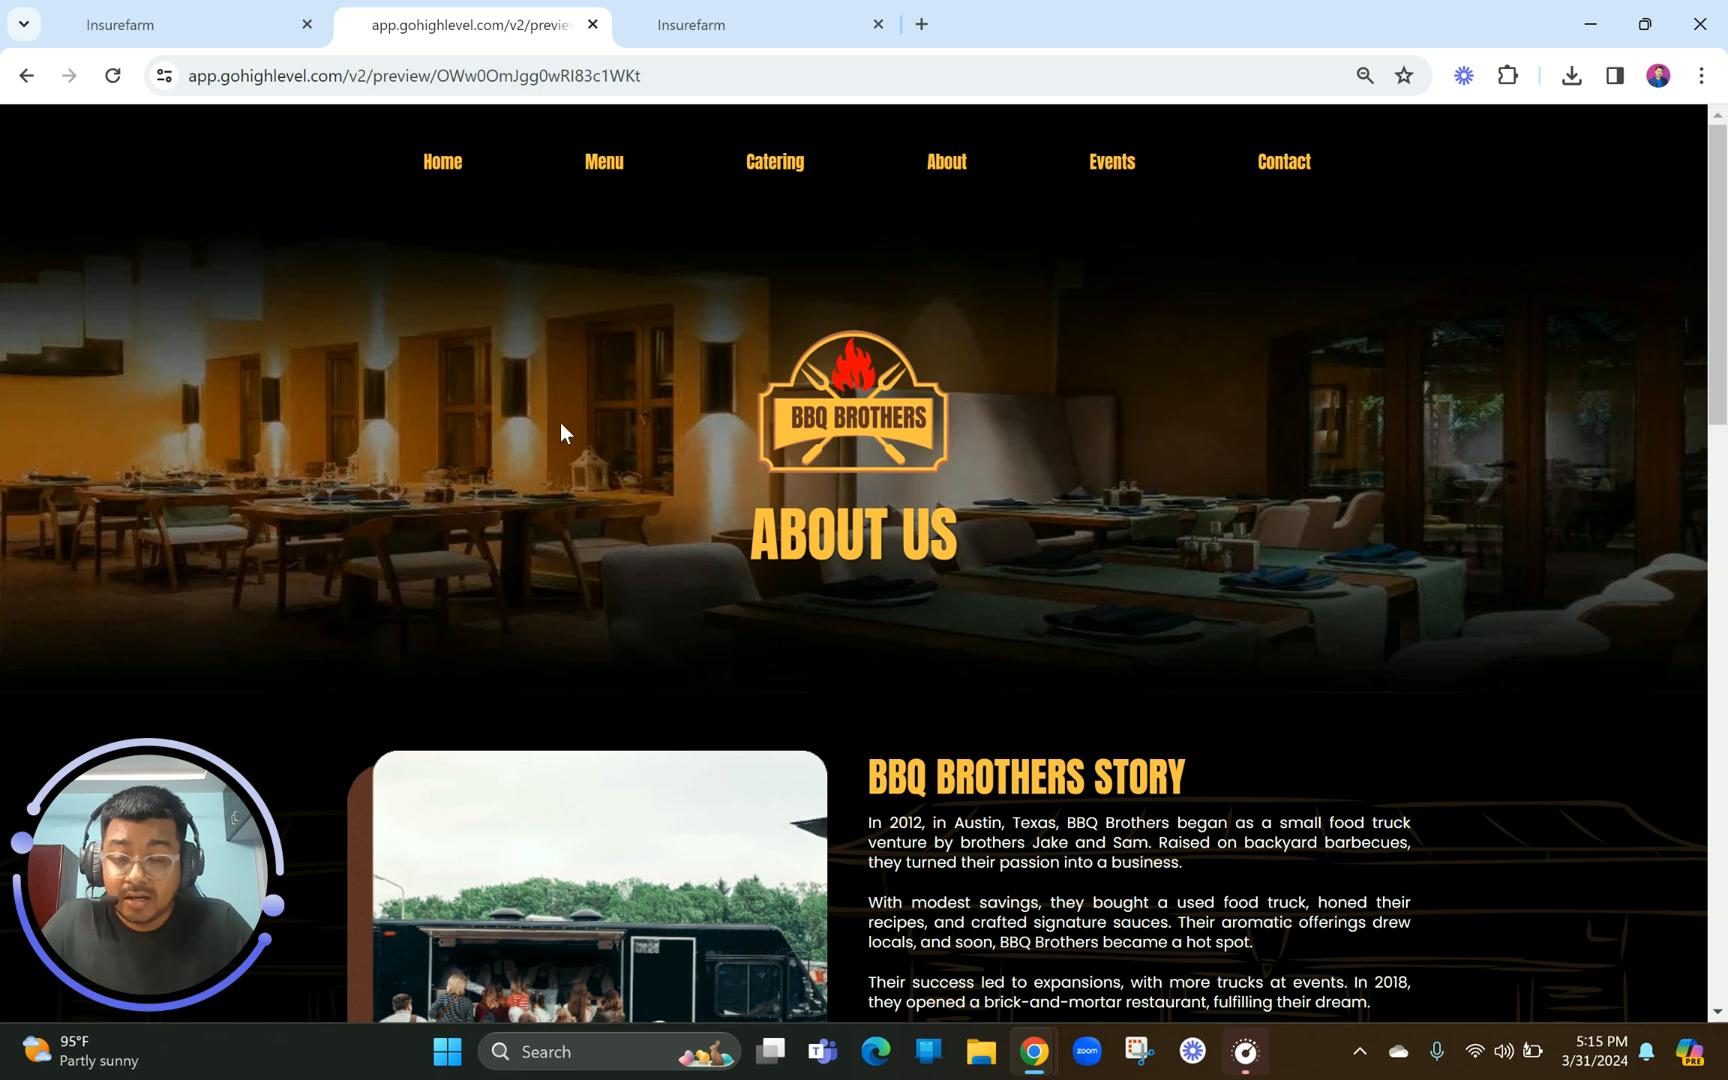
pyautogui.click(764, 33)
pyautogui.click(1676, 779)
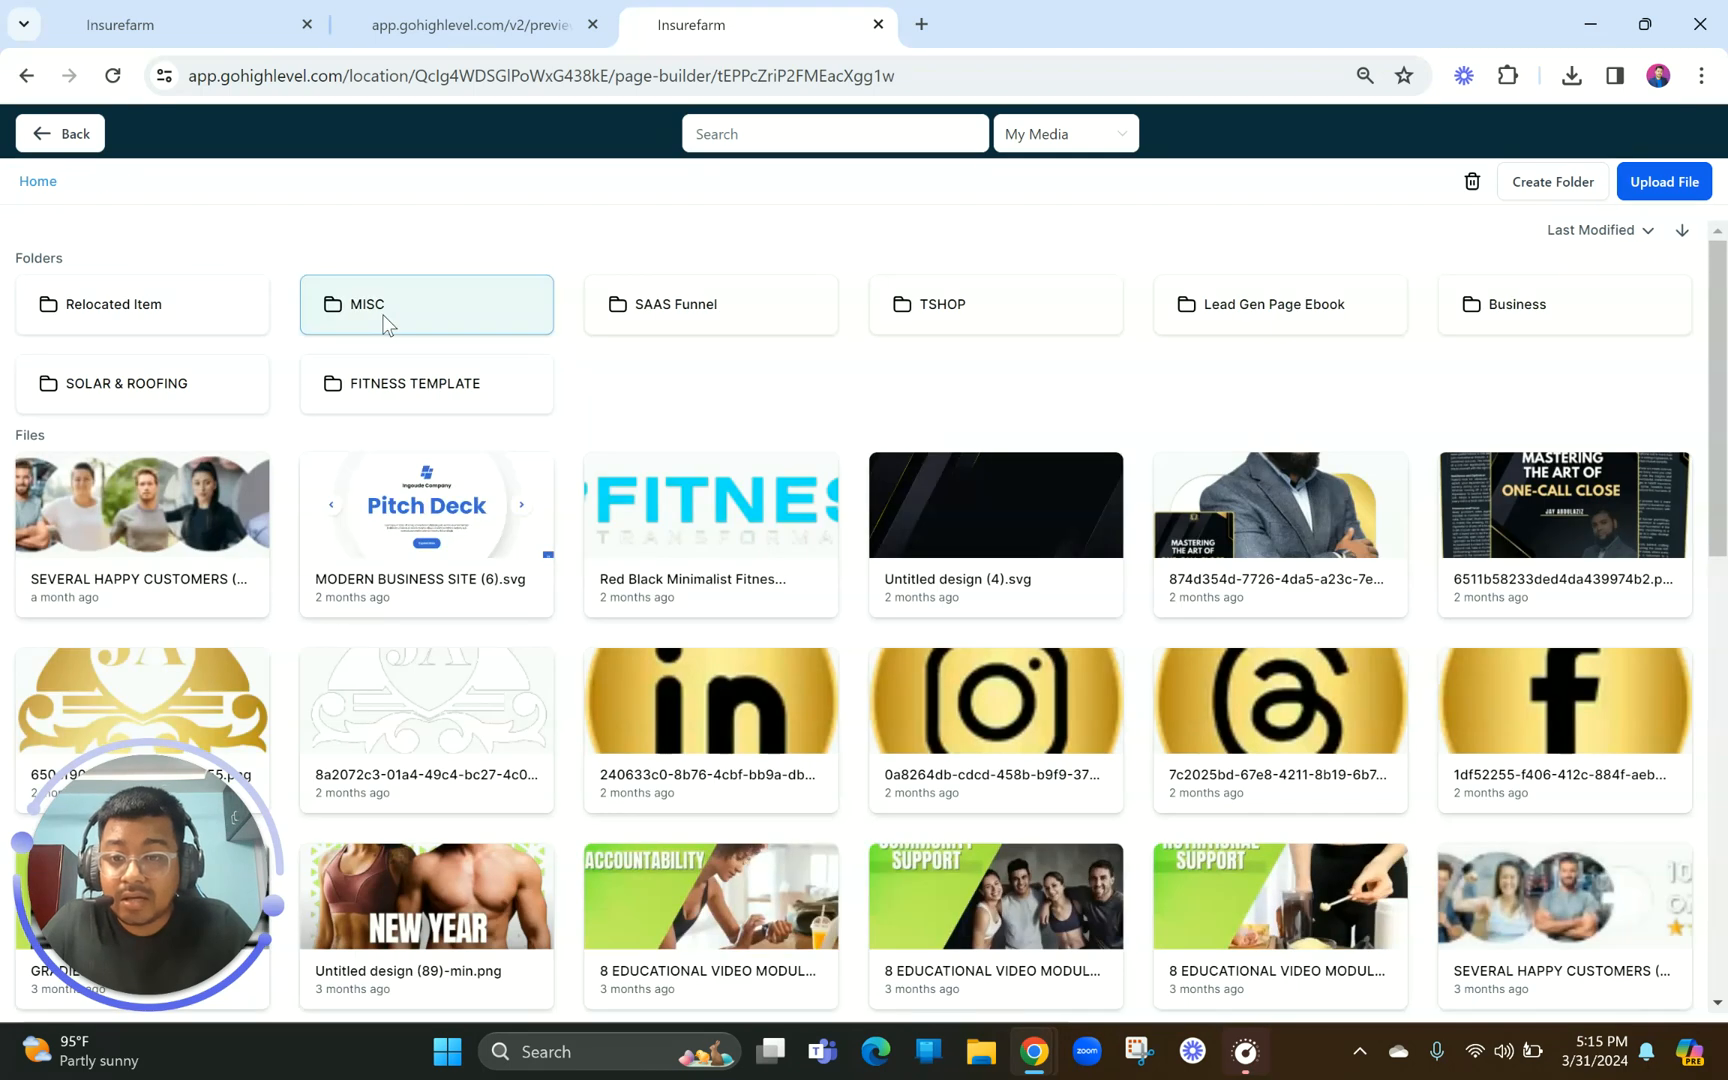
pyautogui.click(382, 322)
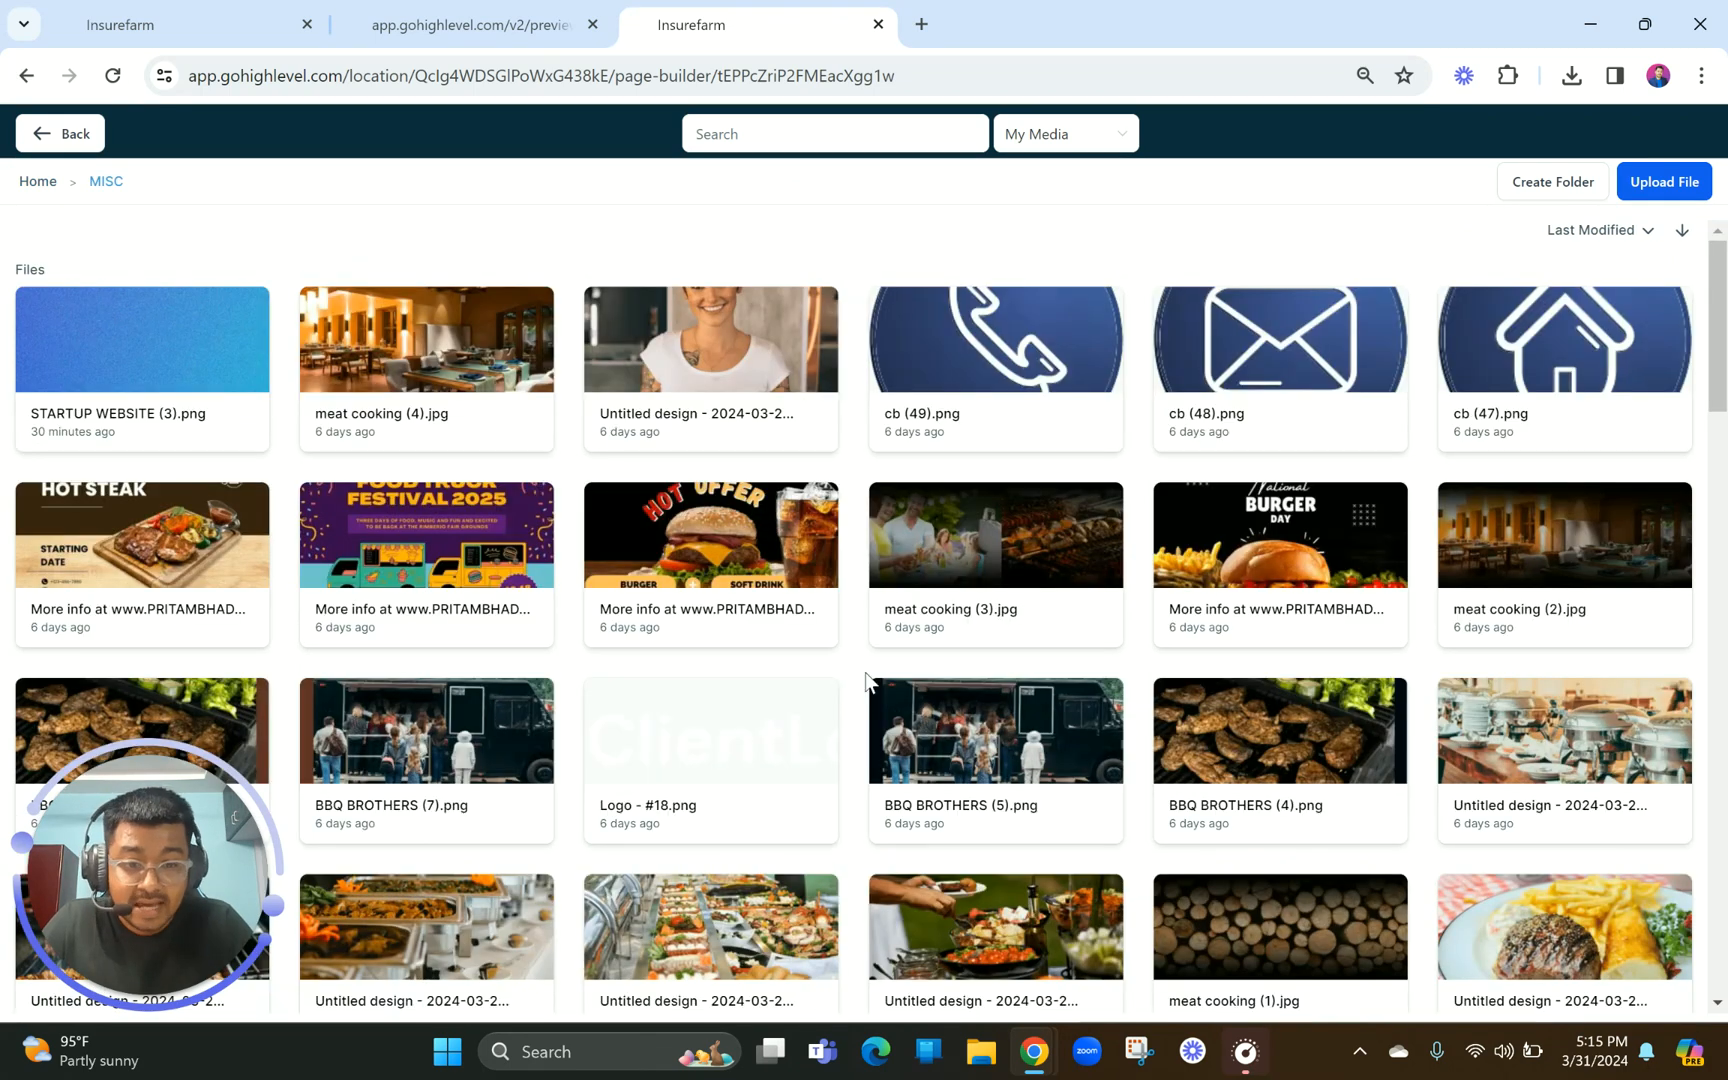
pyautogui.click(1503, 556)
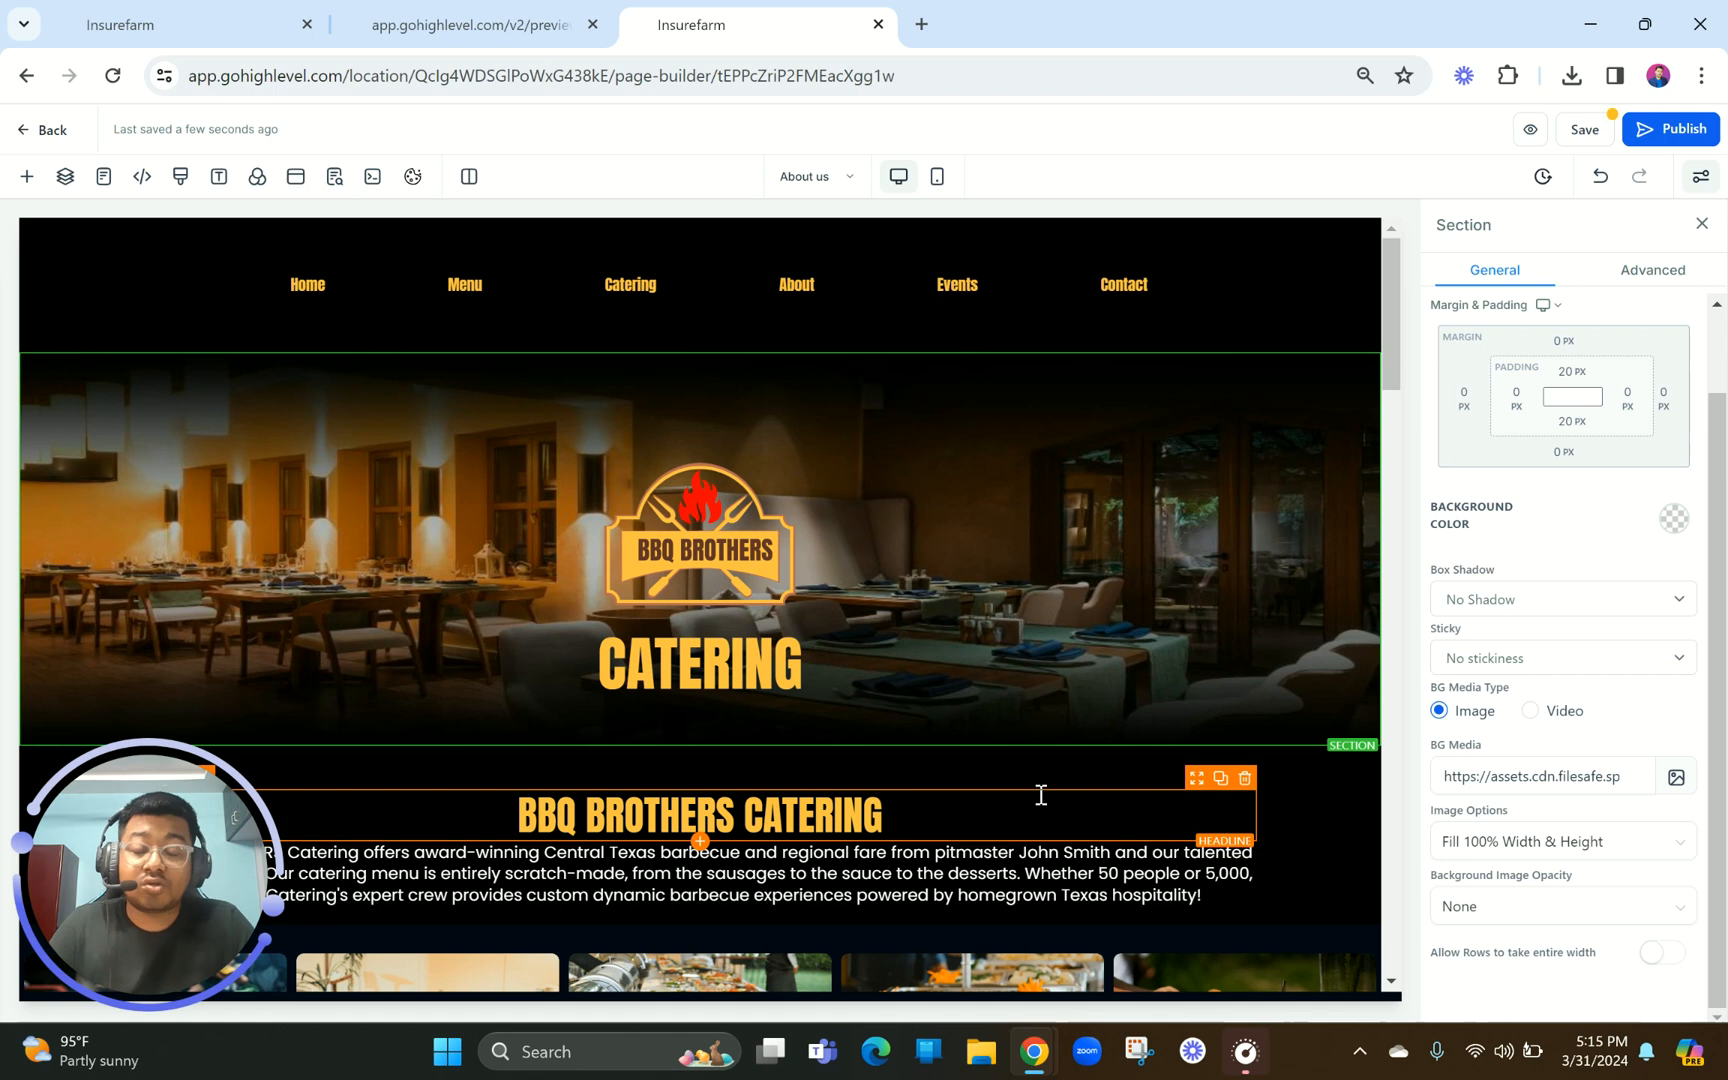
pyautogui.click(948, 828)
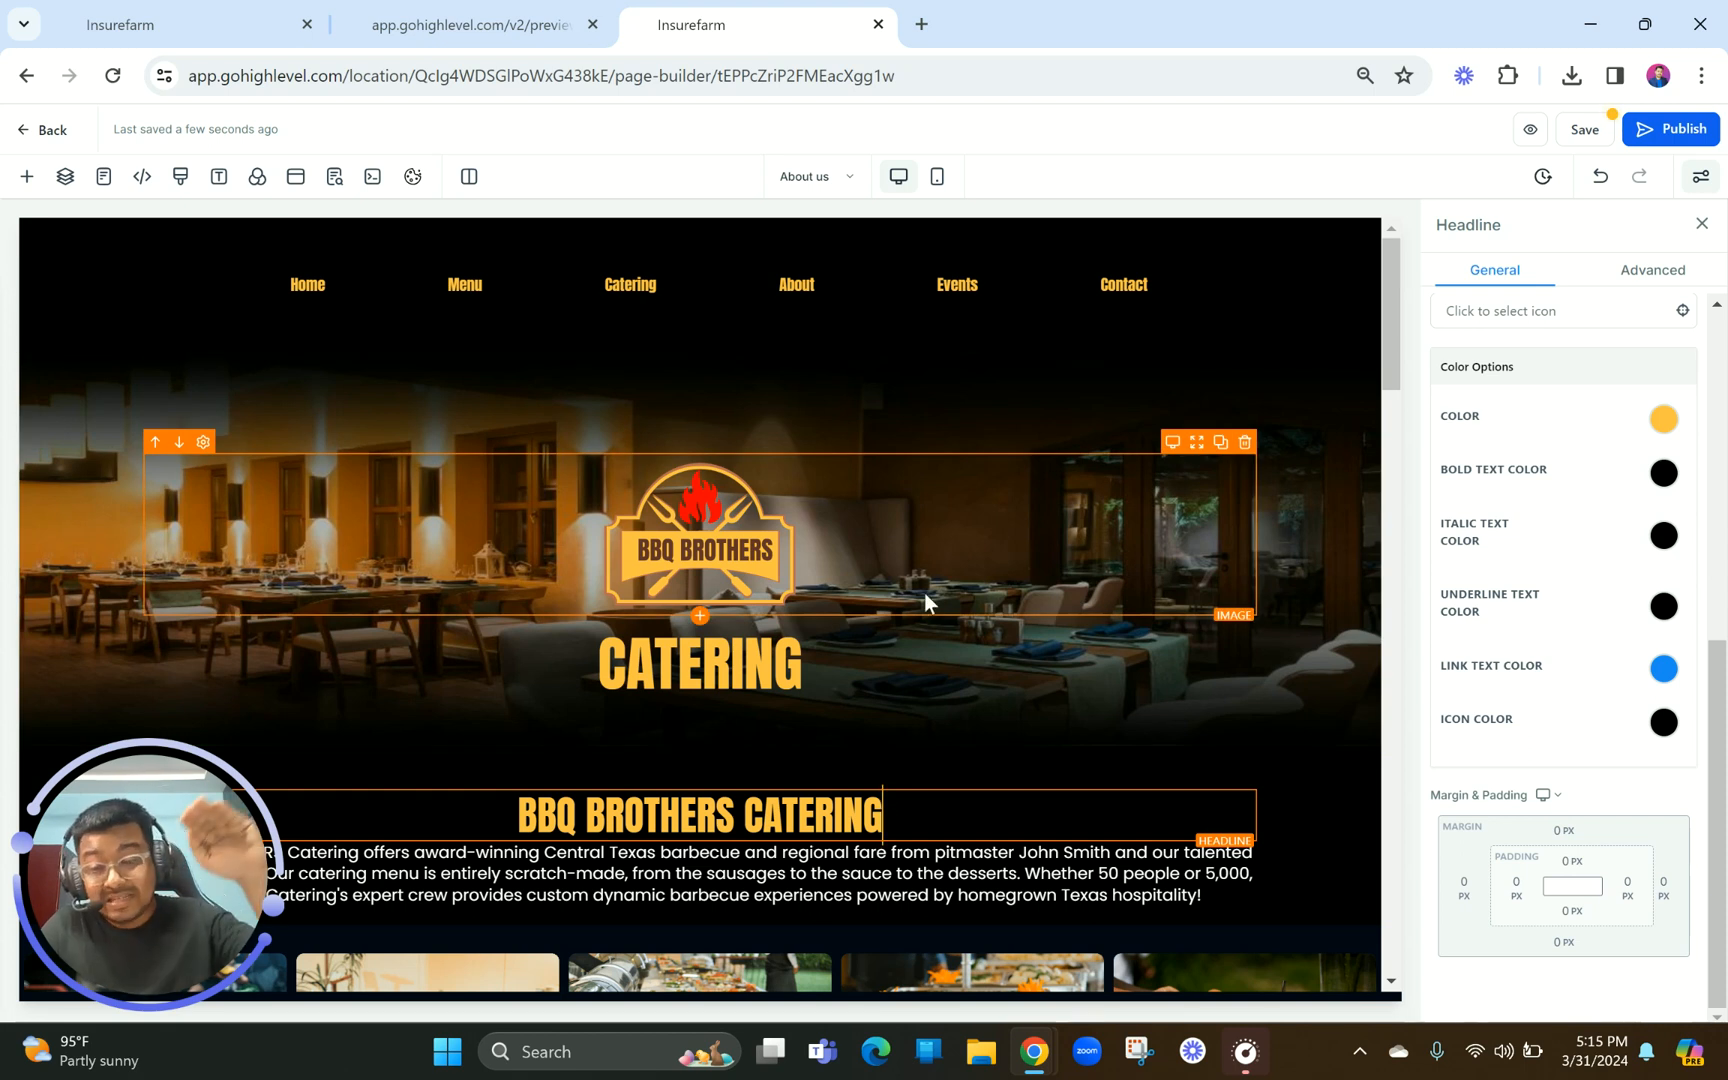
pyautogui.scroll(-2, 923, 593)
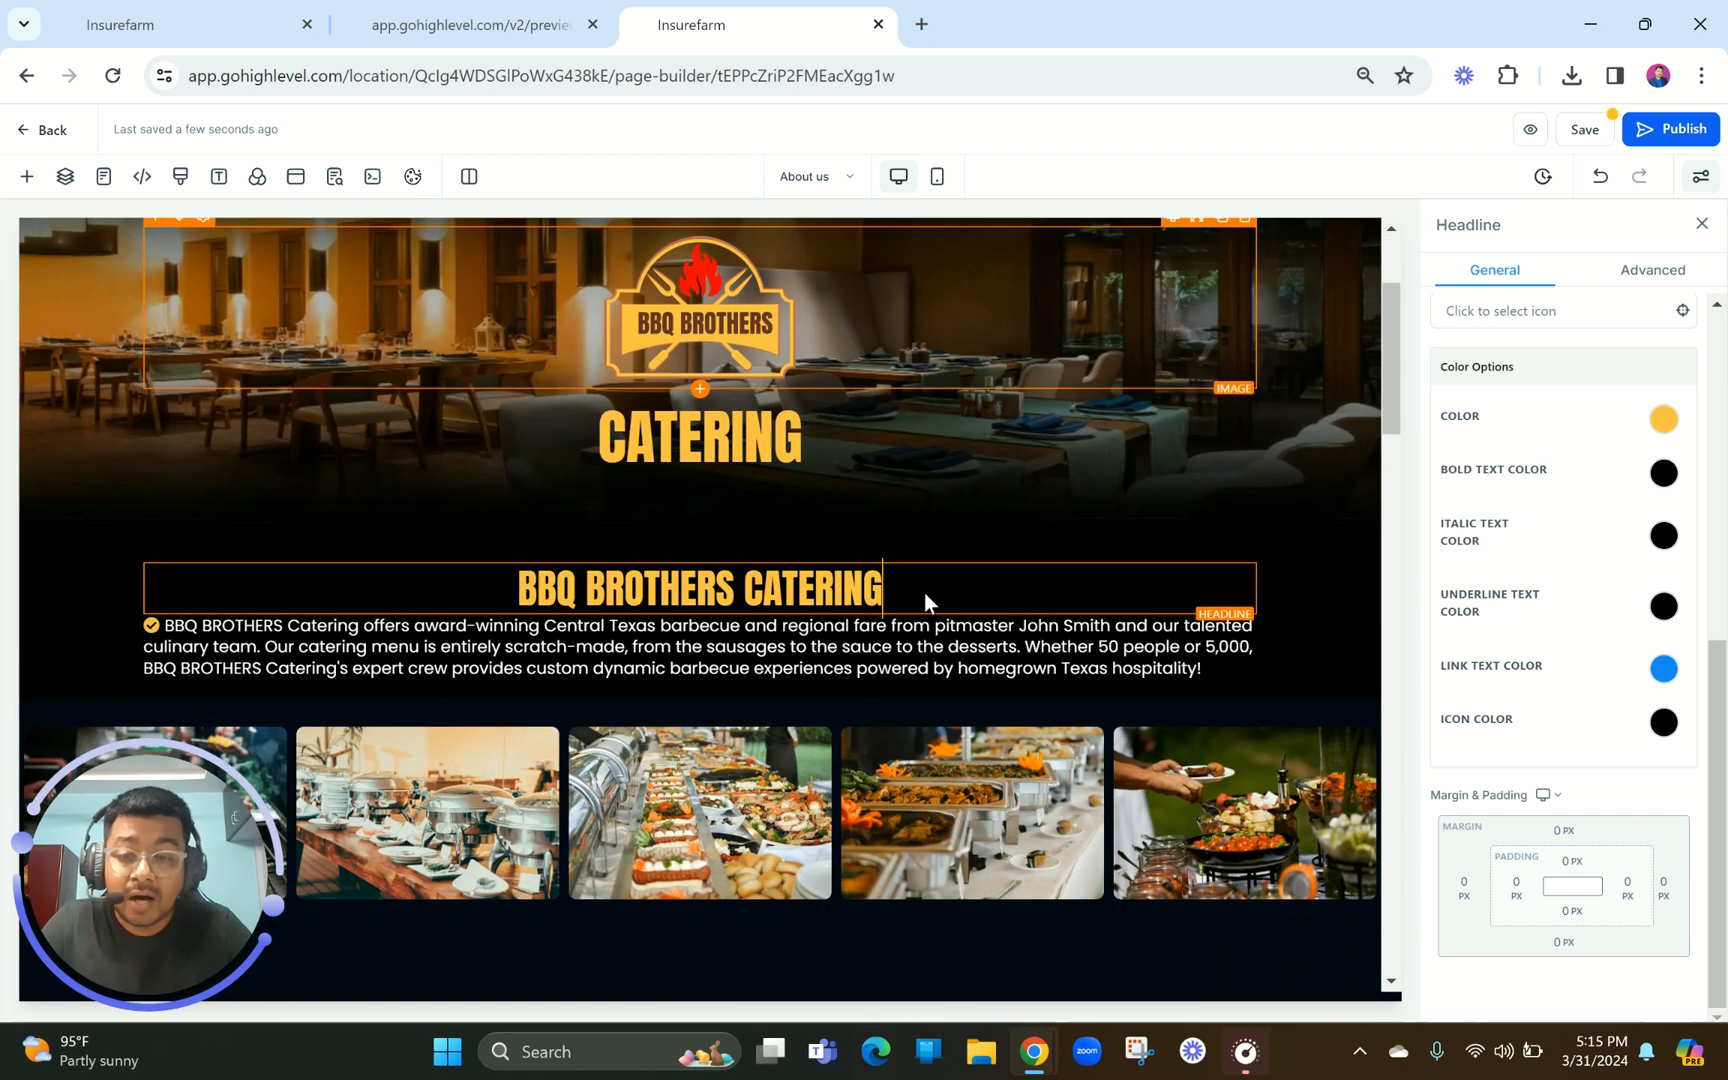
pyautogui.scroll(2, 923, 593)
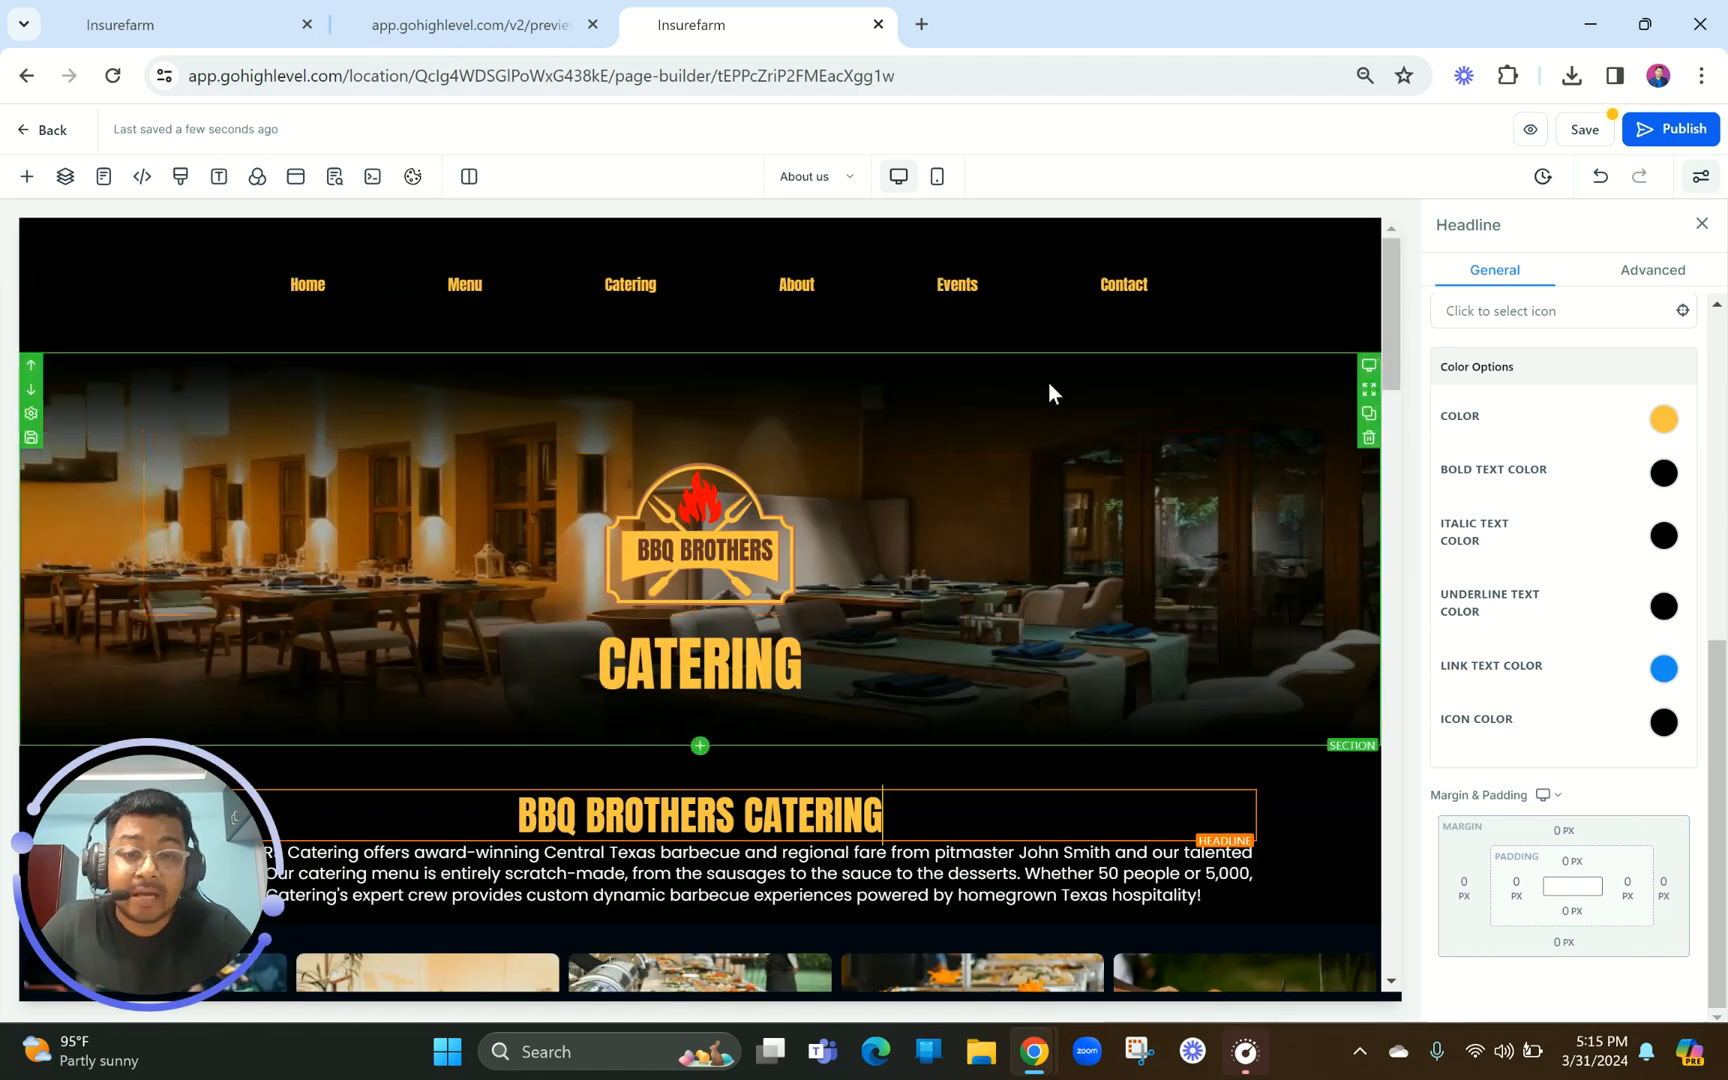
# Open the hero section's background image in a separate browser tab and examine how its edges fade into black
pyautogui.click(1053, 378)
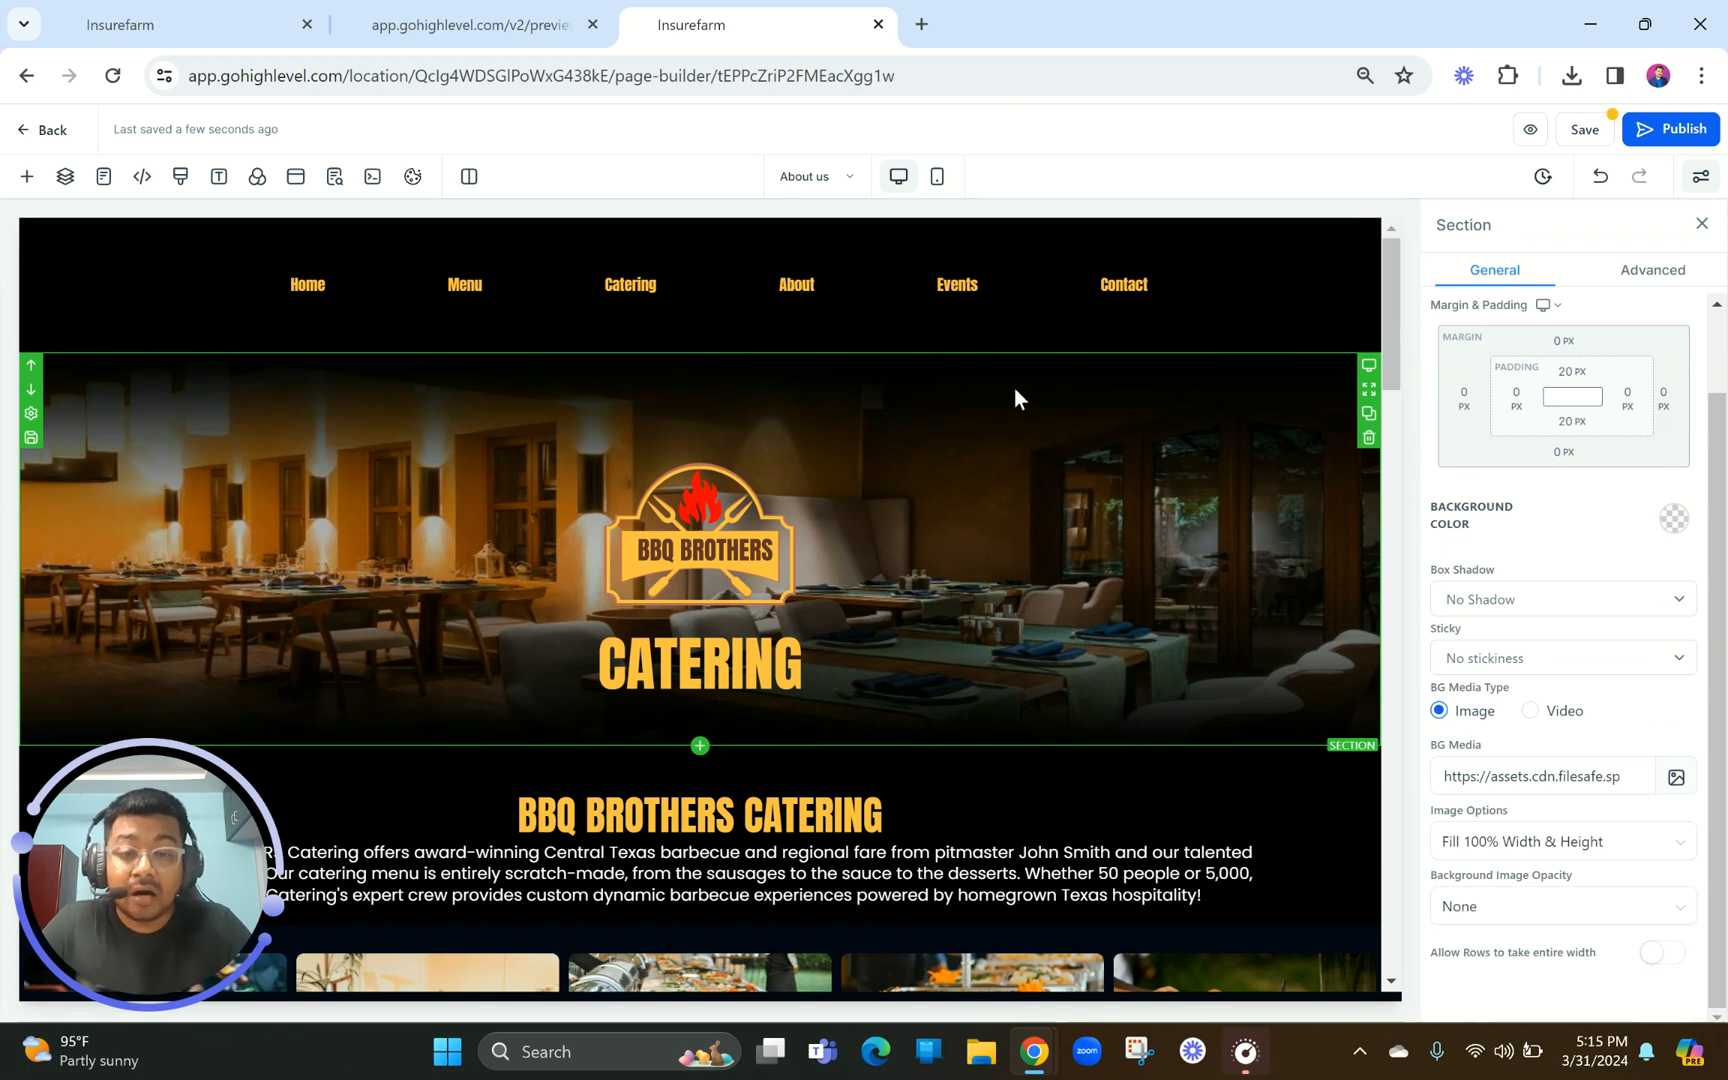
pyautogui.click(1583, 773)
pyautogui.hotkey('ctrl', 'a')
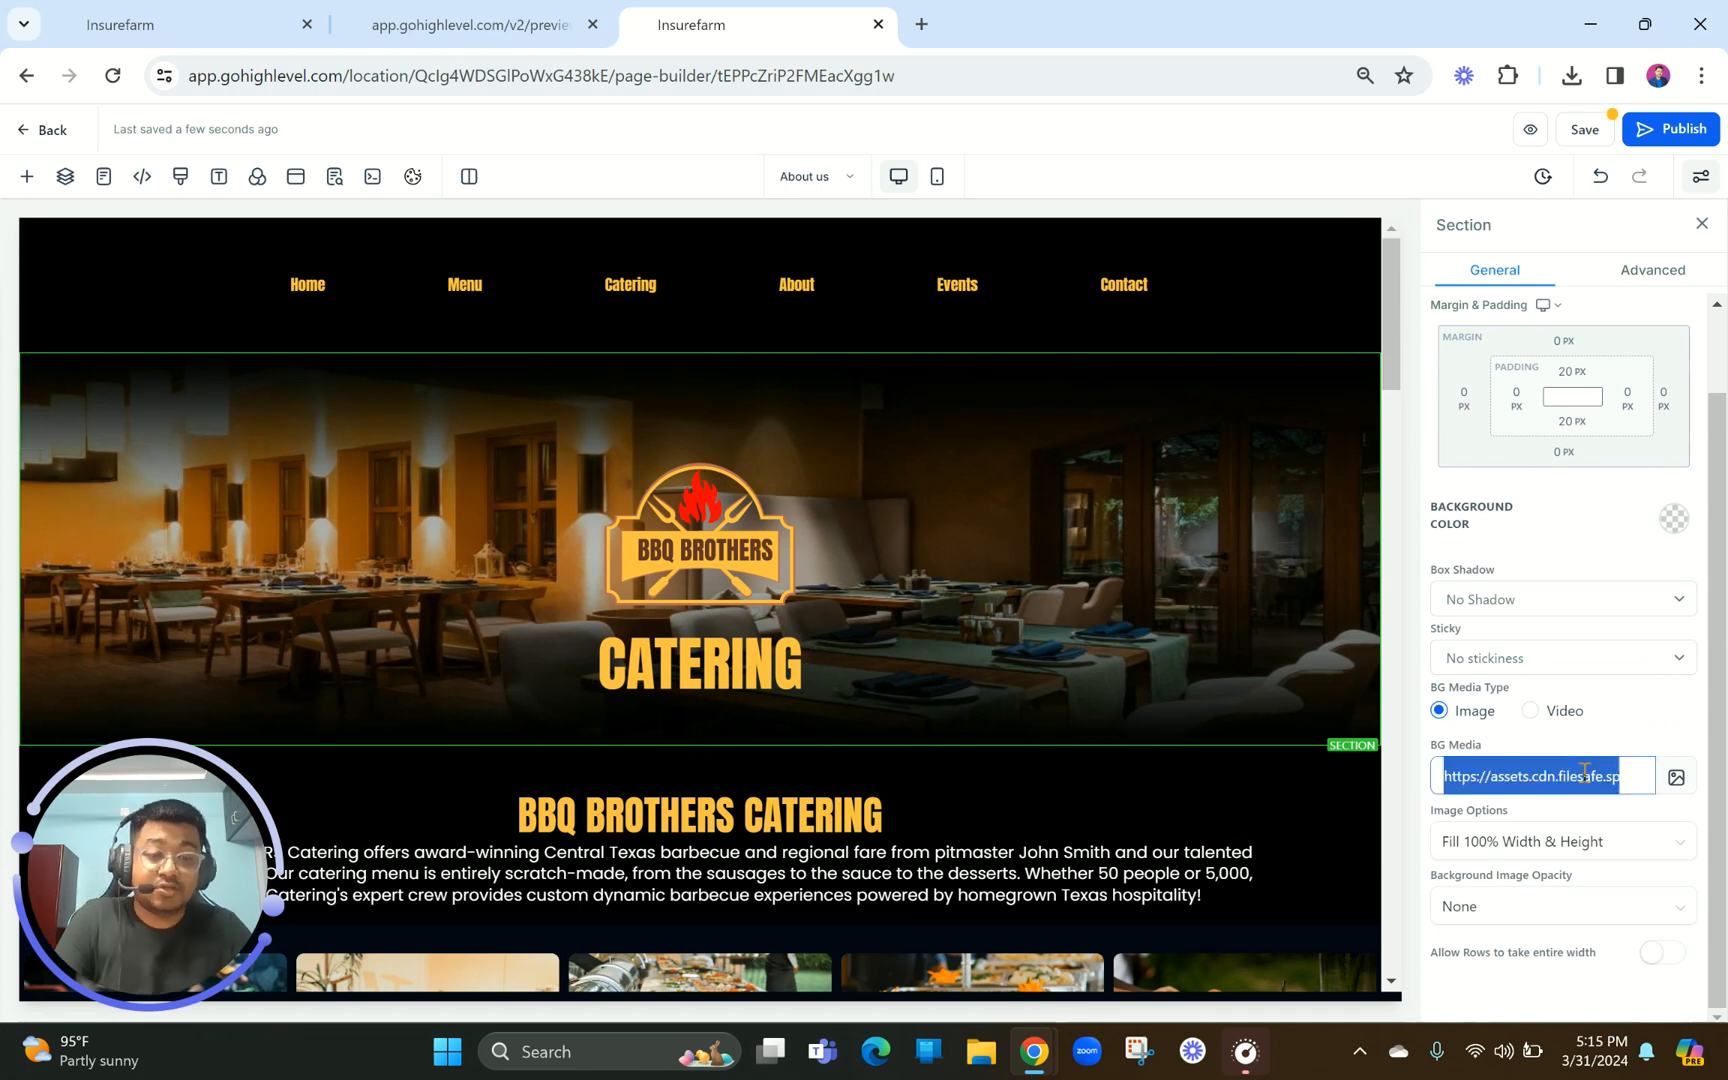
pyautogui.hotkey('ctrl', 'c')
pyautogui.click(921, 24)
pyautogui.hotkey('ctrl', 'v')
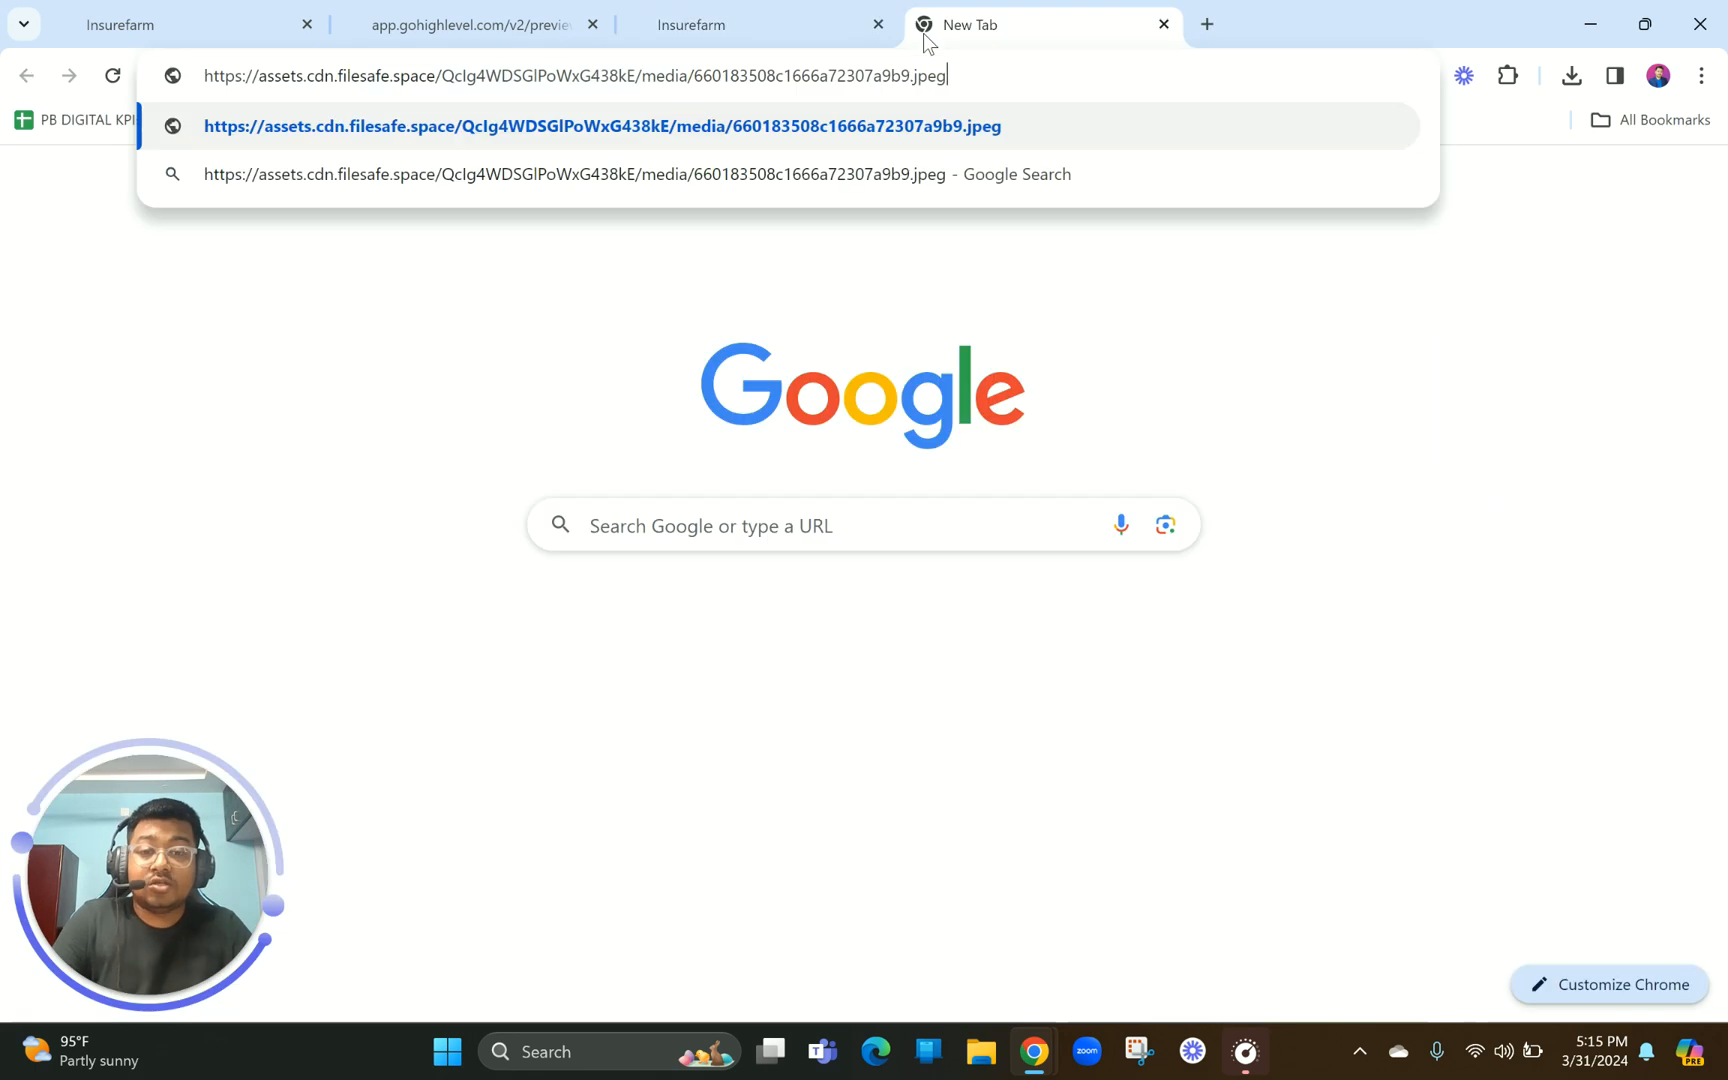
pyautogui.press('Return')
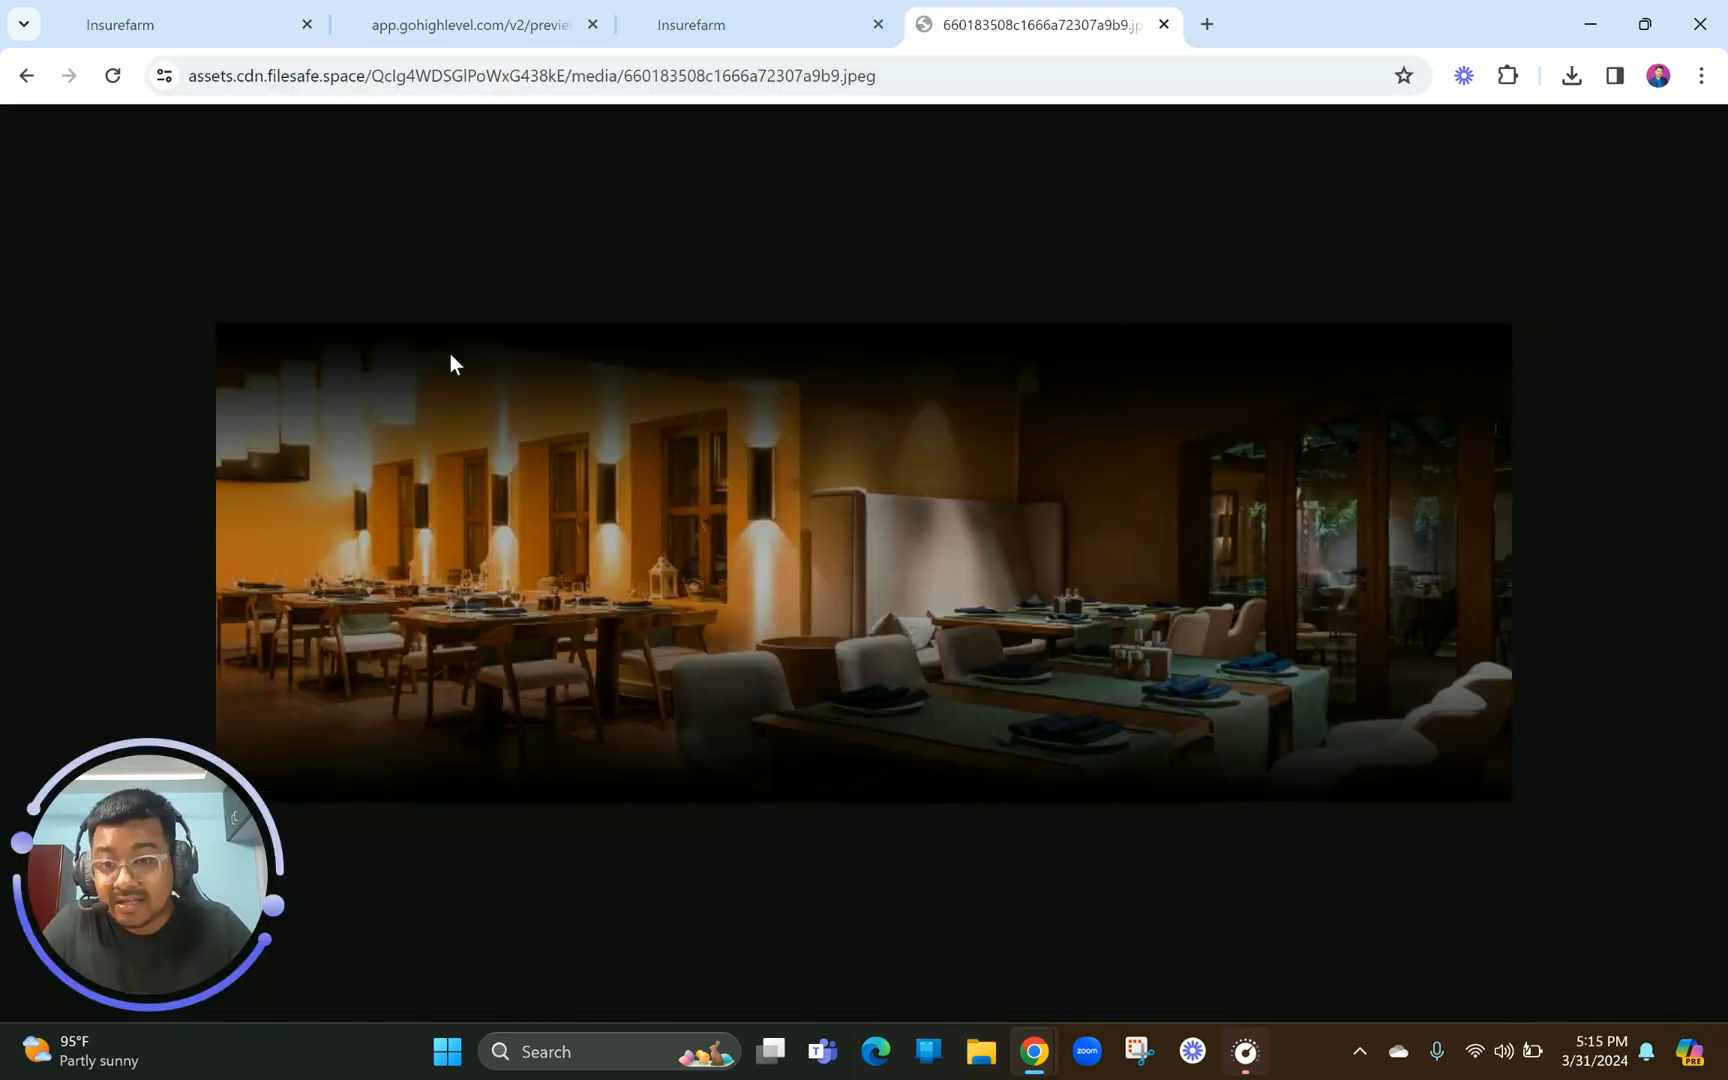
pyautogui.scroll(3, 771, 364)
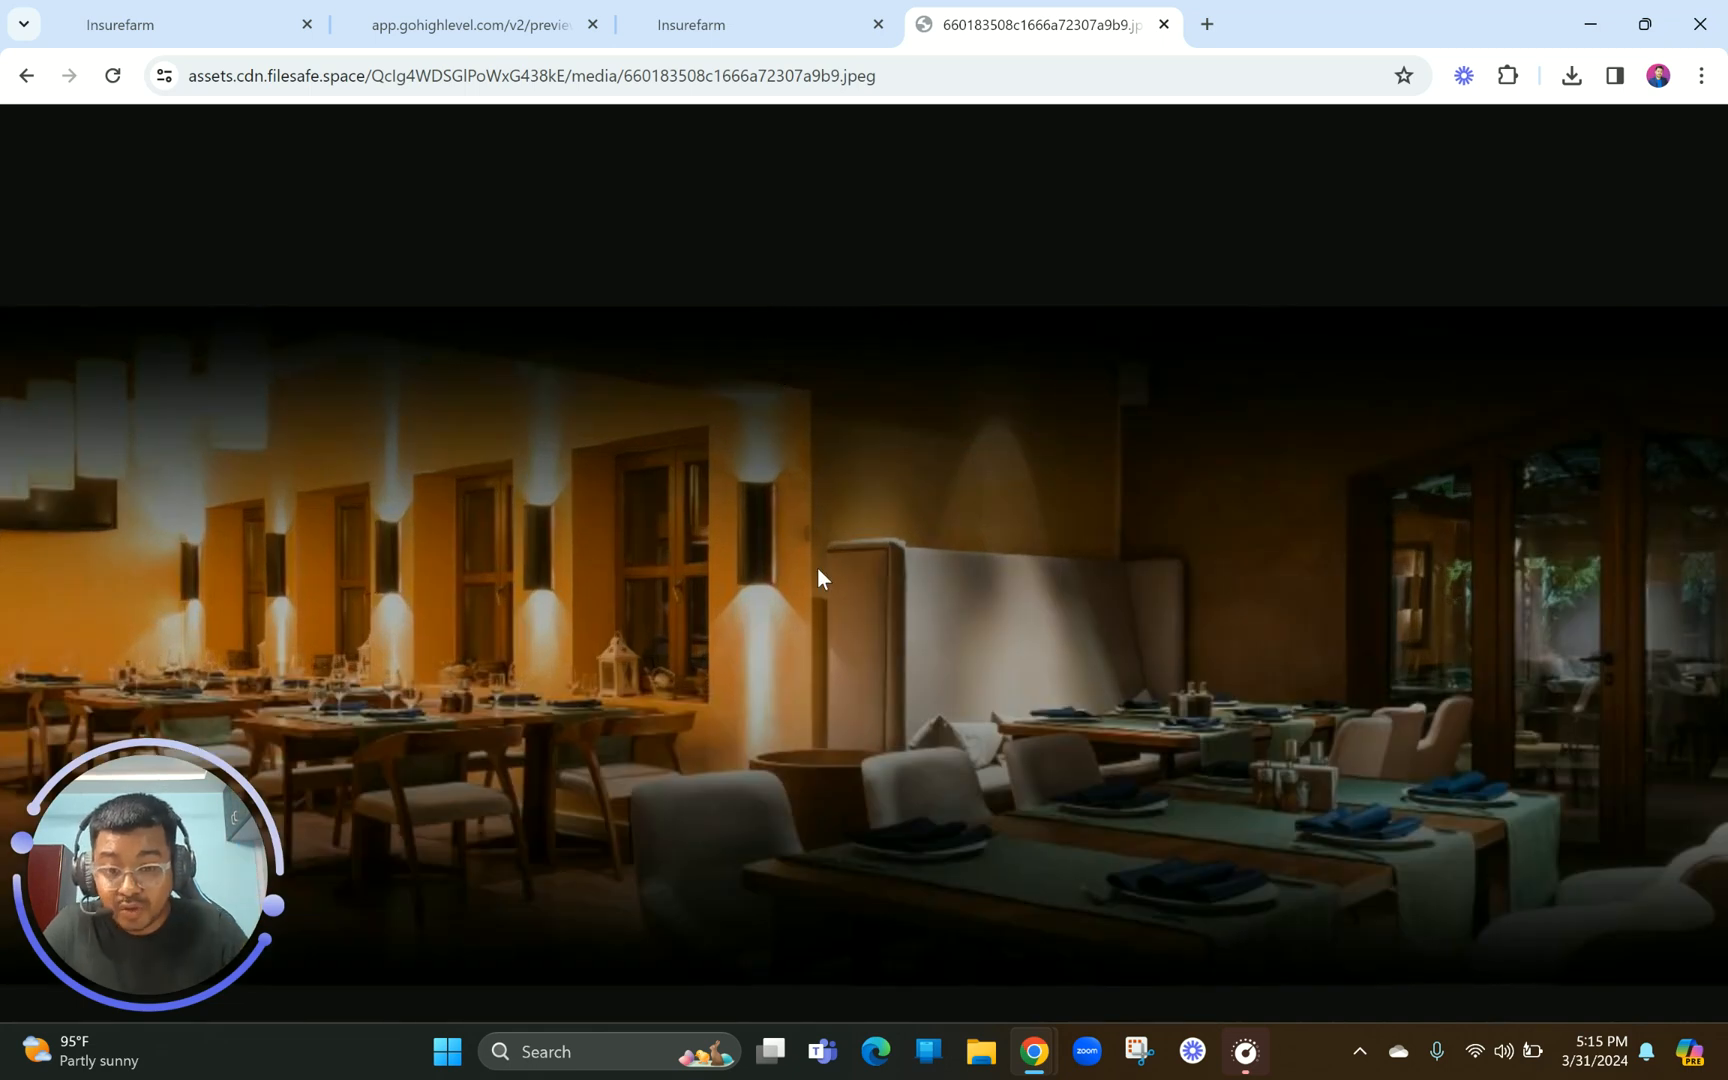
pyautogui.scroll(-2, 818, 572)
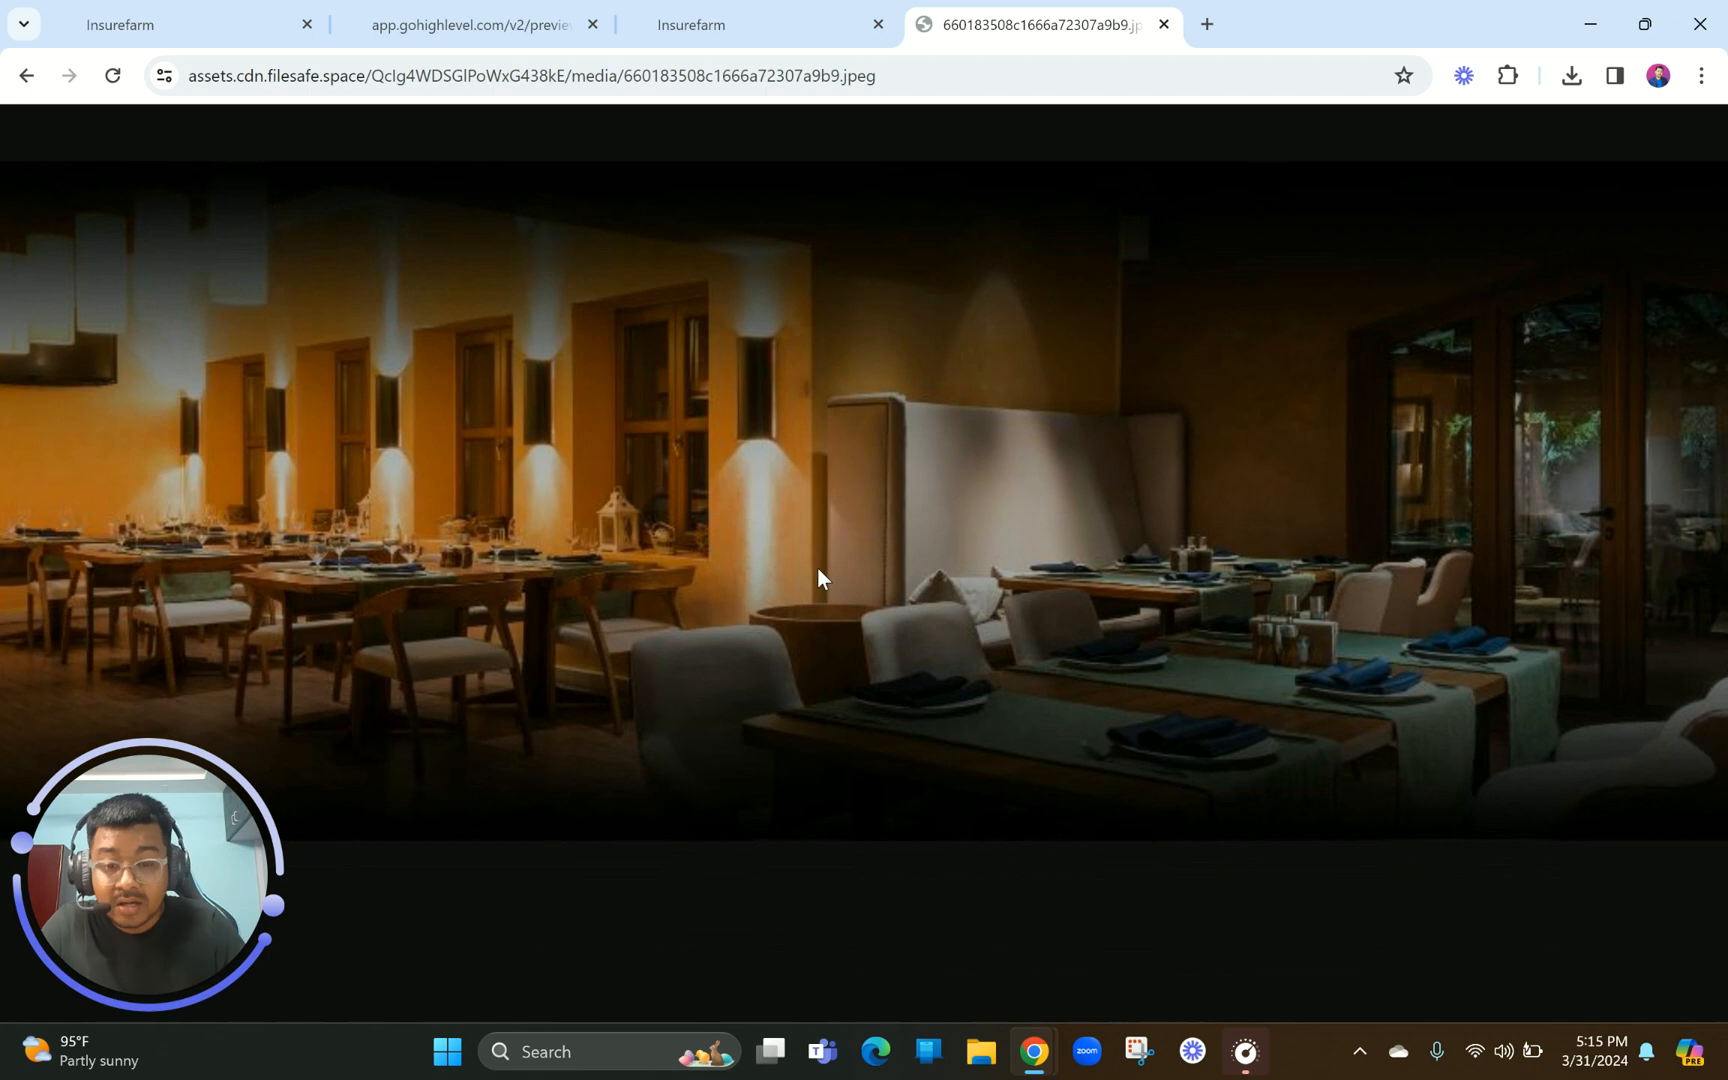
pyautogui.scroll(-1, 817, 567)
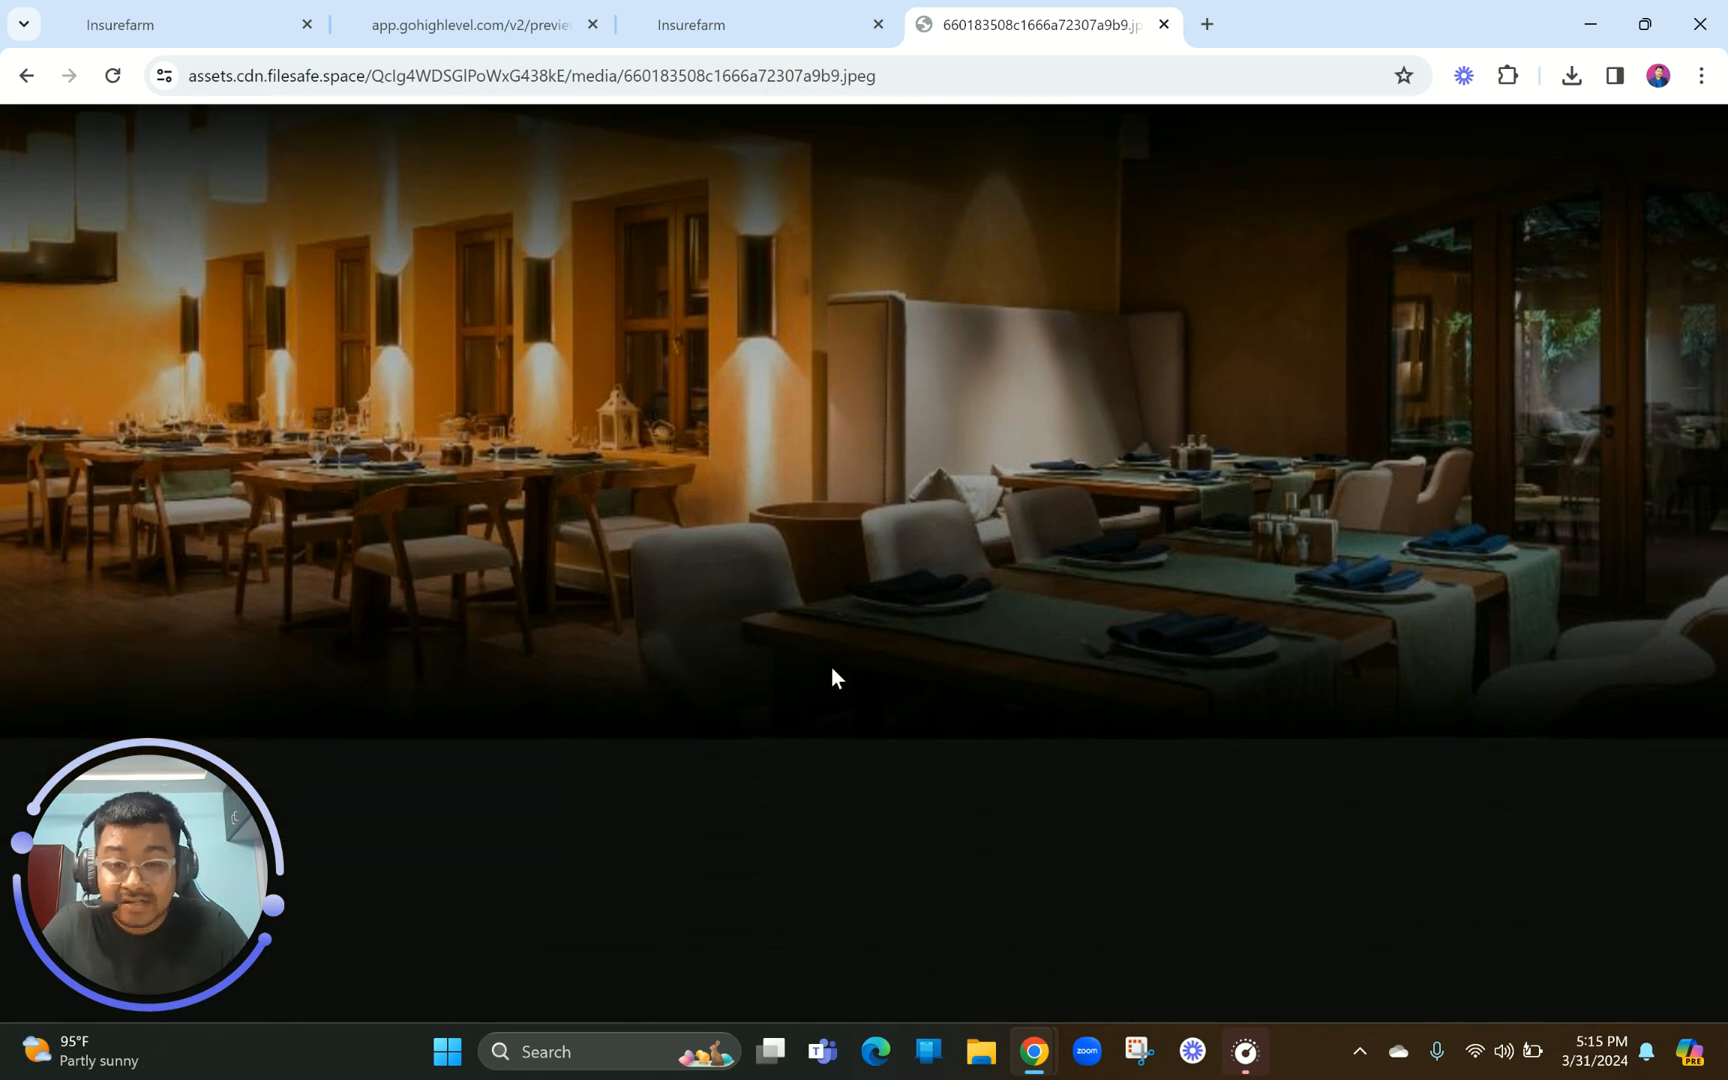
# Set the hero section's background image option to Fill 100% Width & Height
pyautogui.click(750, 22)
pyautogui.click(1284, 319)
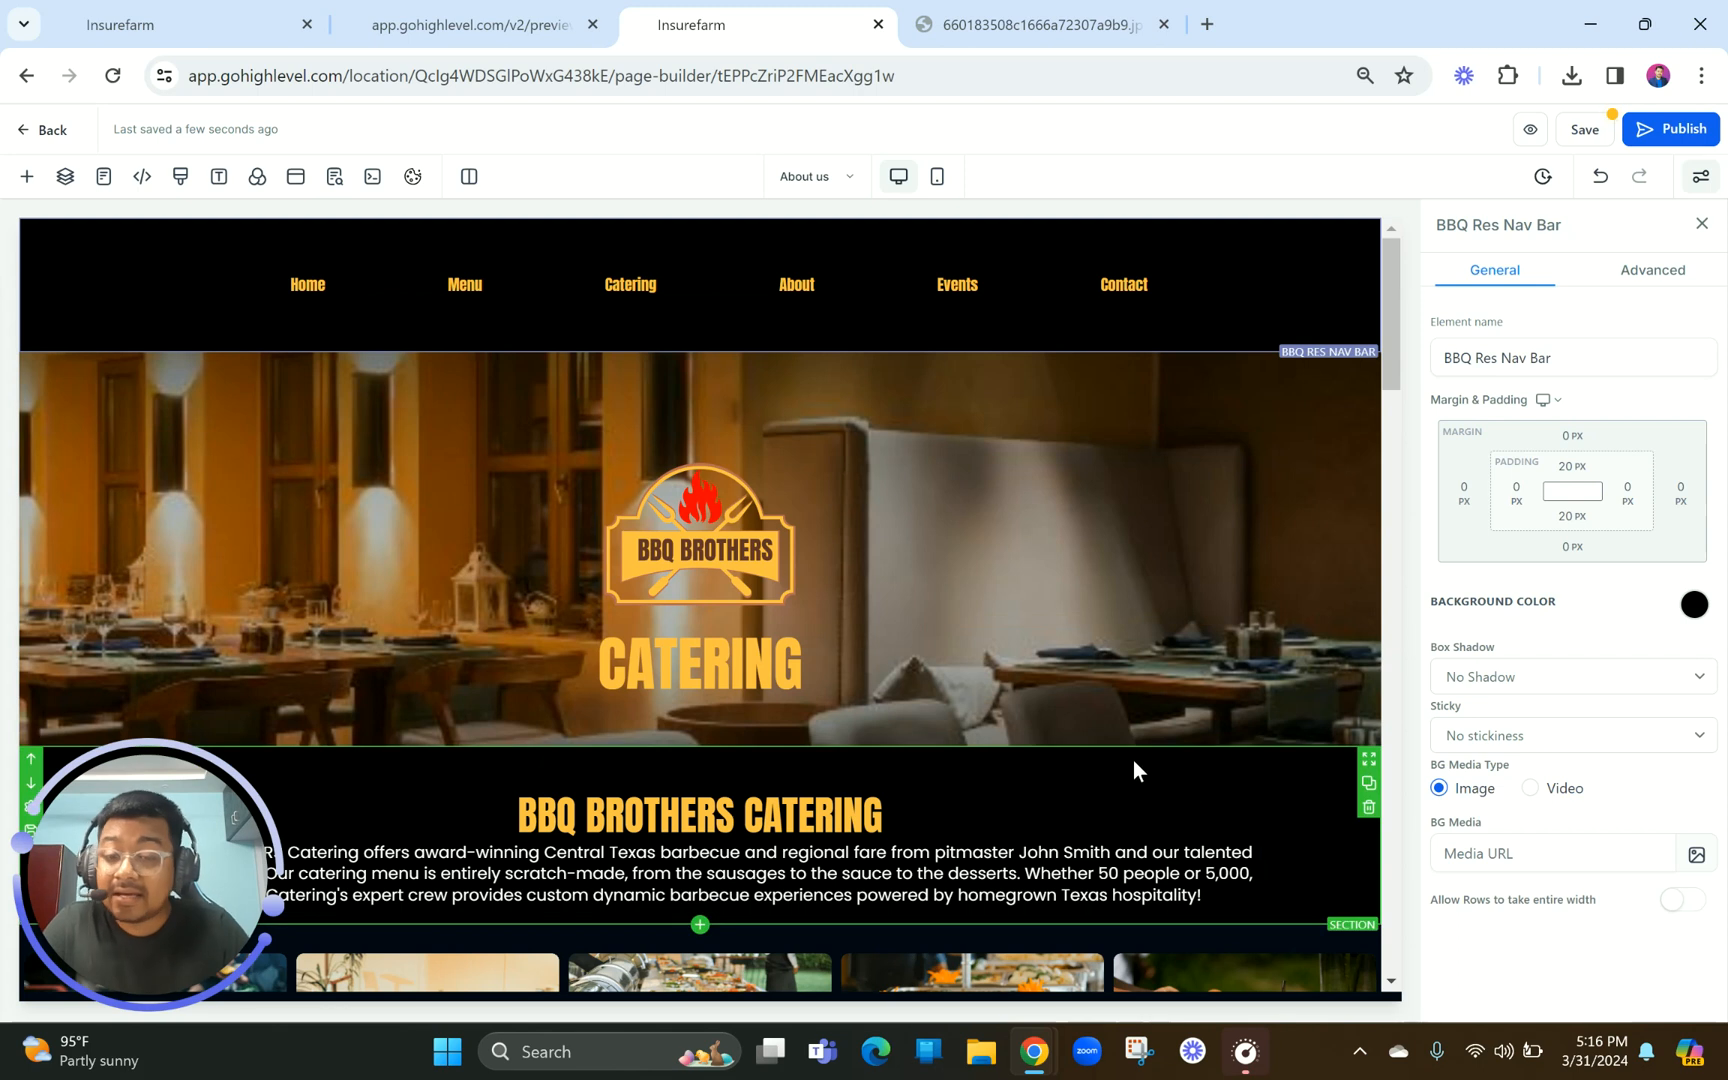
pyautogui.click(1106, 394)
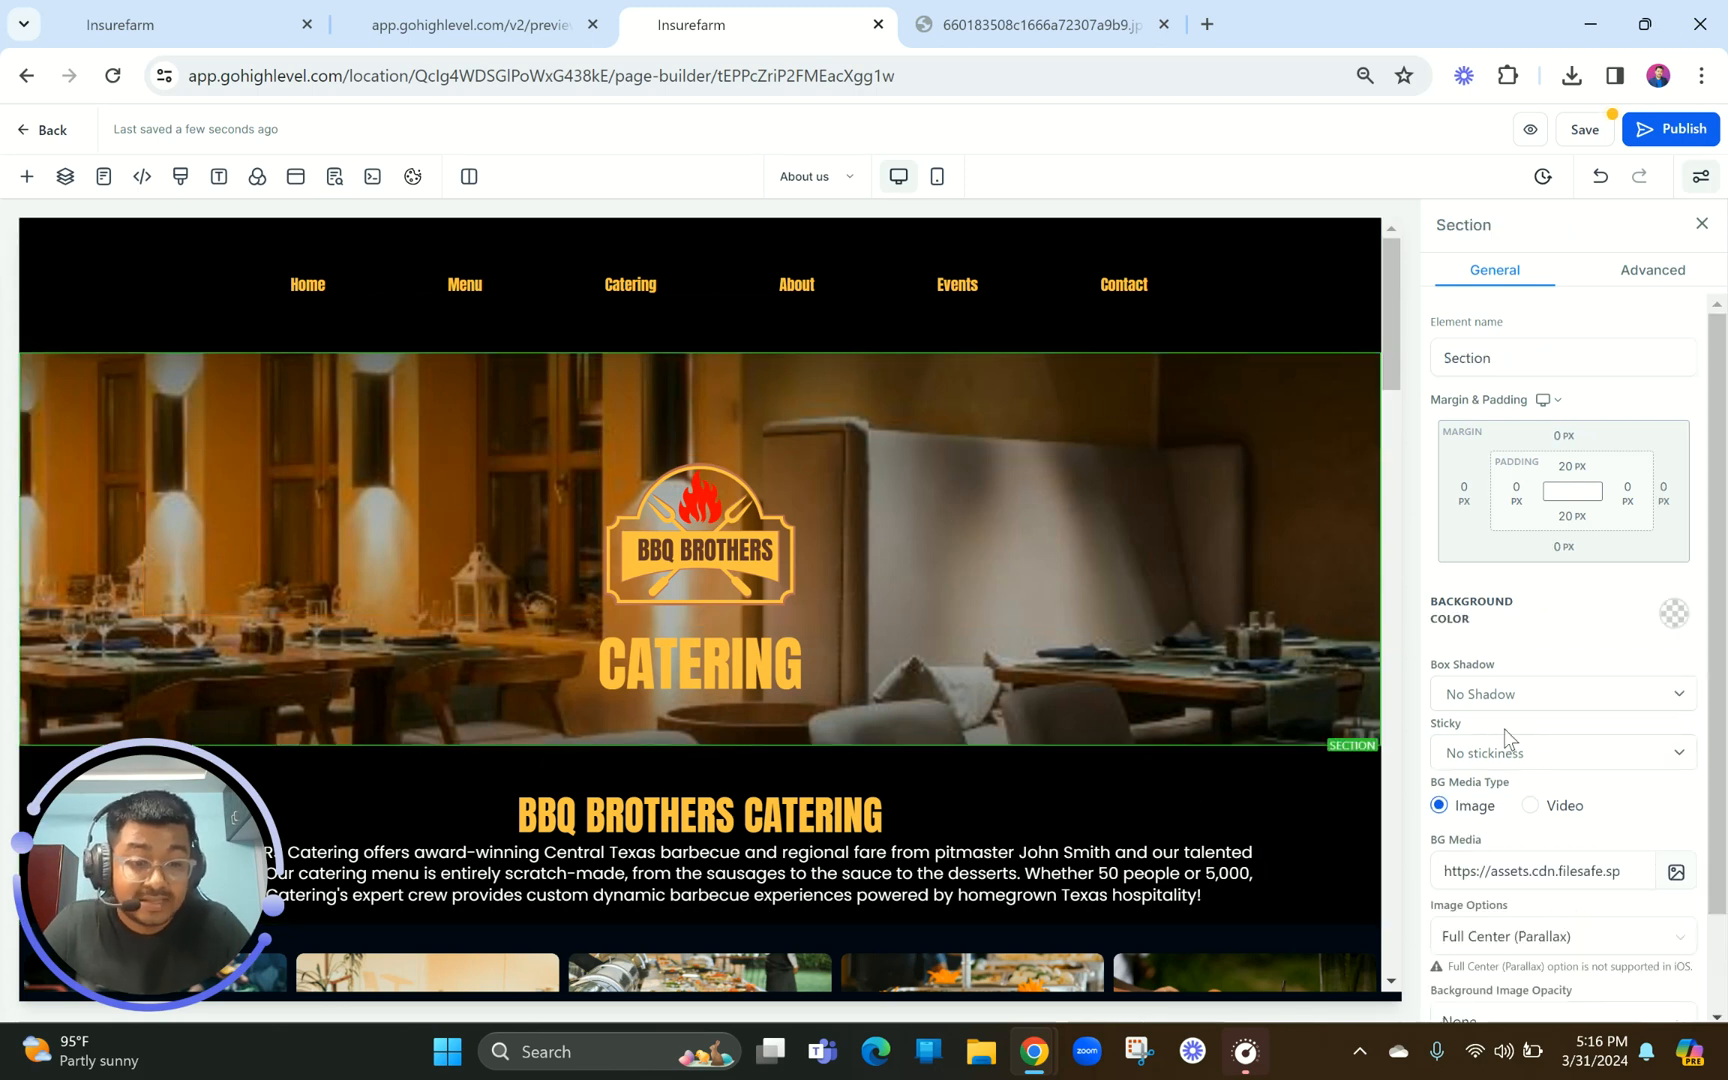
pyautogui.click(1532, 935)
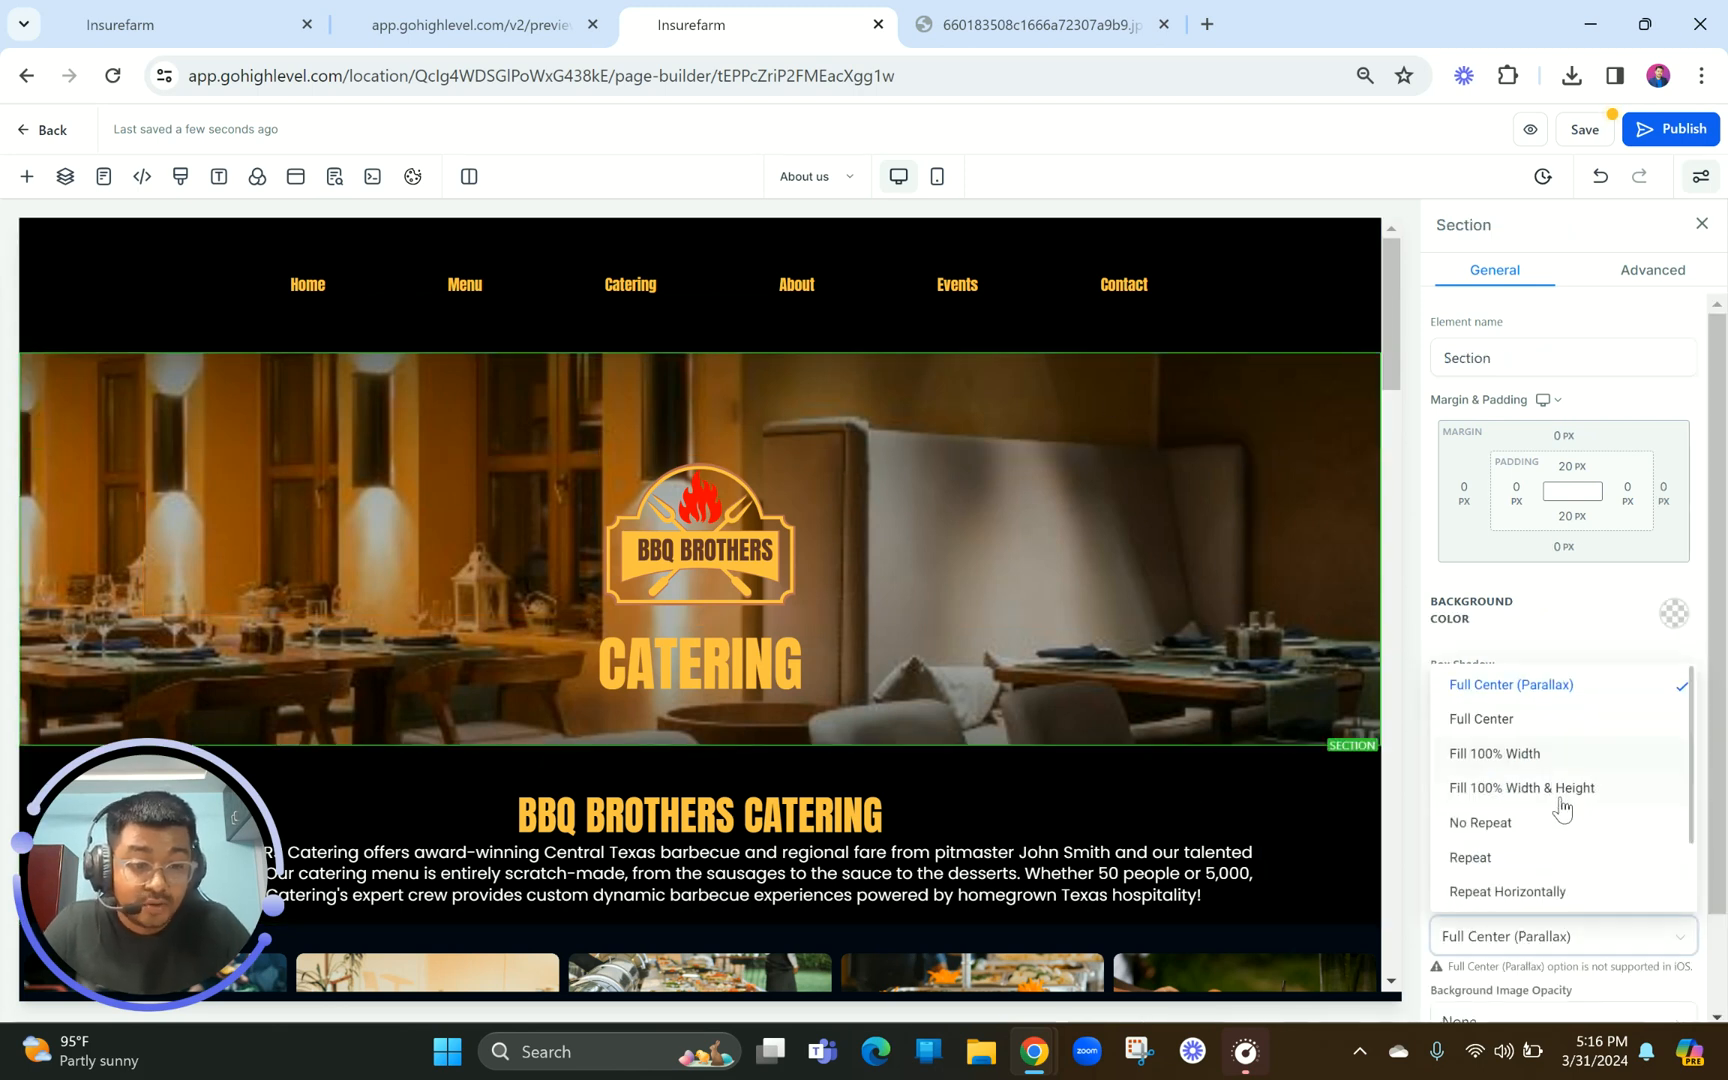
pyautogui.click(1560, 790)
# Change the hero headline text to "ABOUT US"
pyautogui.click(855, 885)
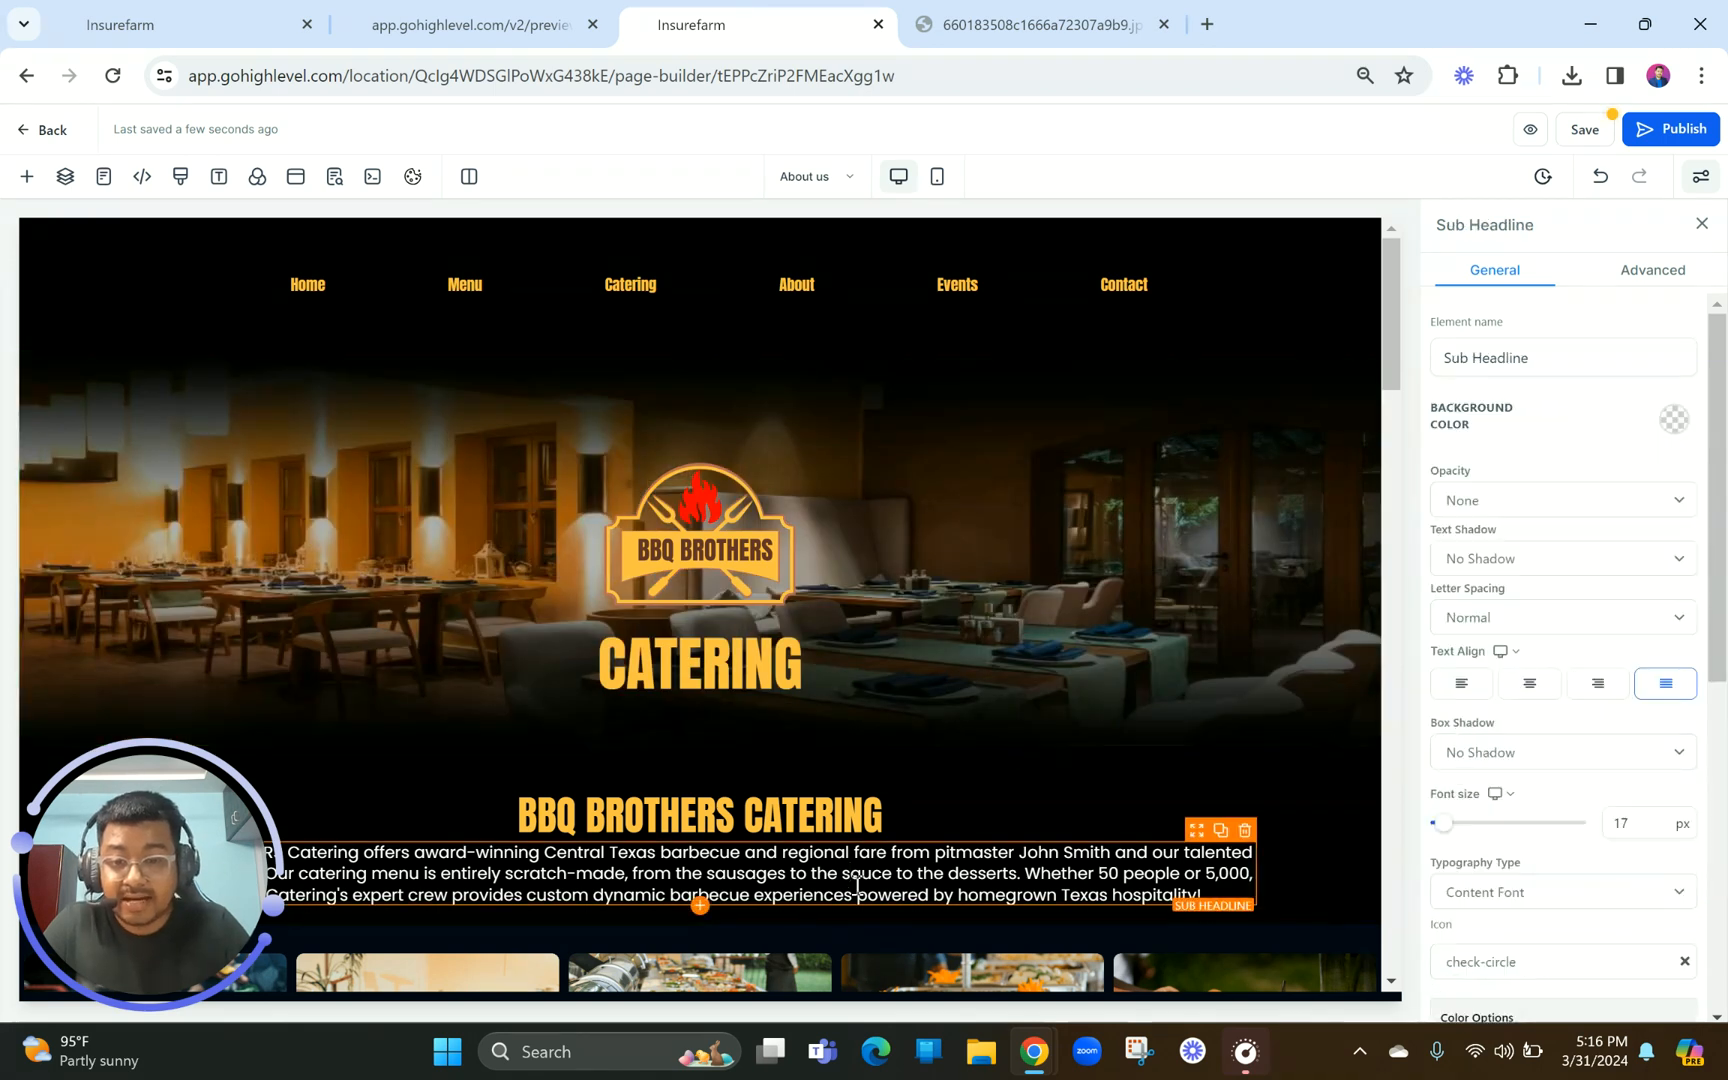
pyautogui.scroll(-2, 855, 885)
pyautogui.doubleClick(698, 470)
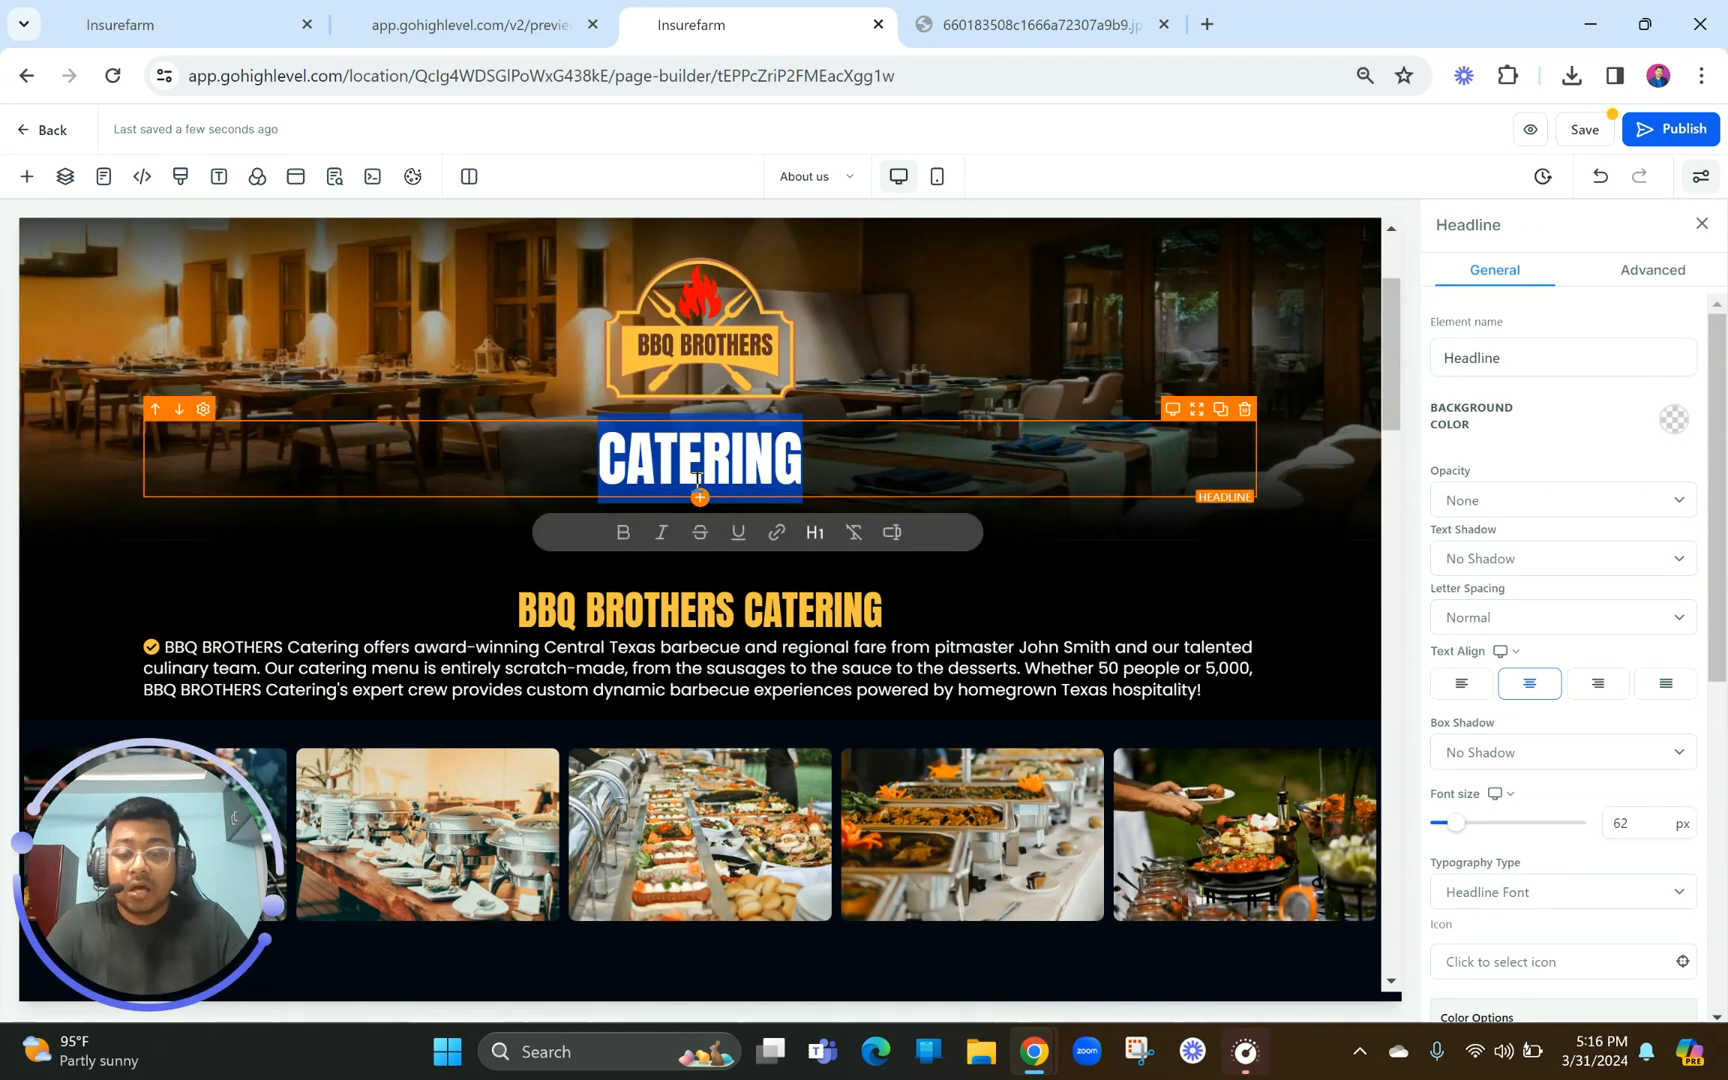
pyautogui.write('ABOUT US')
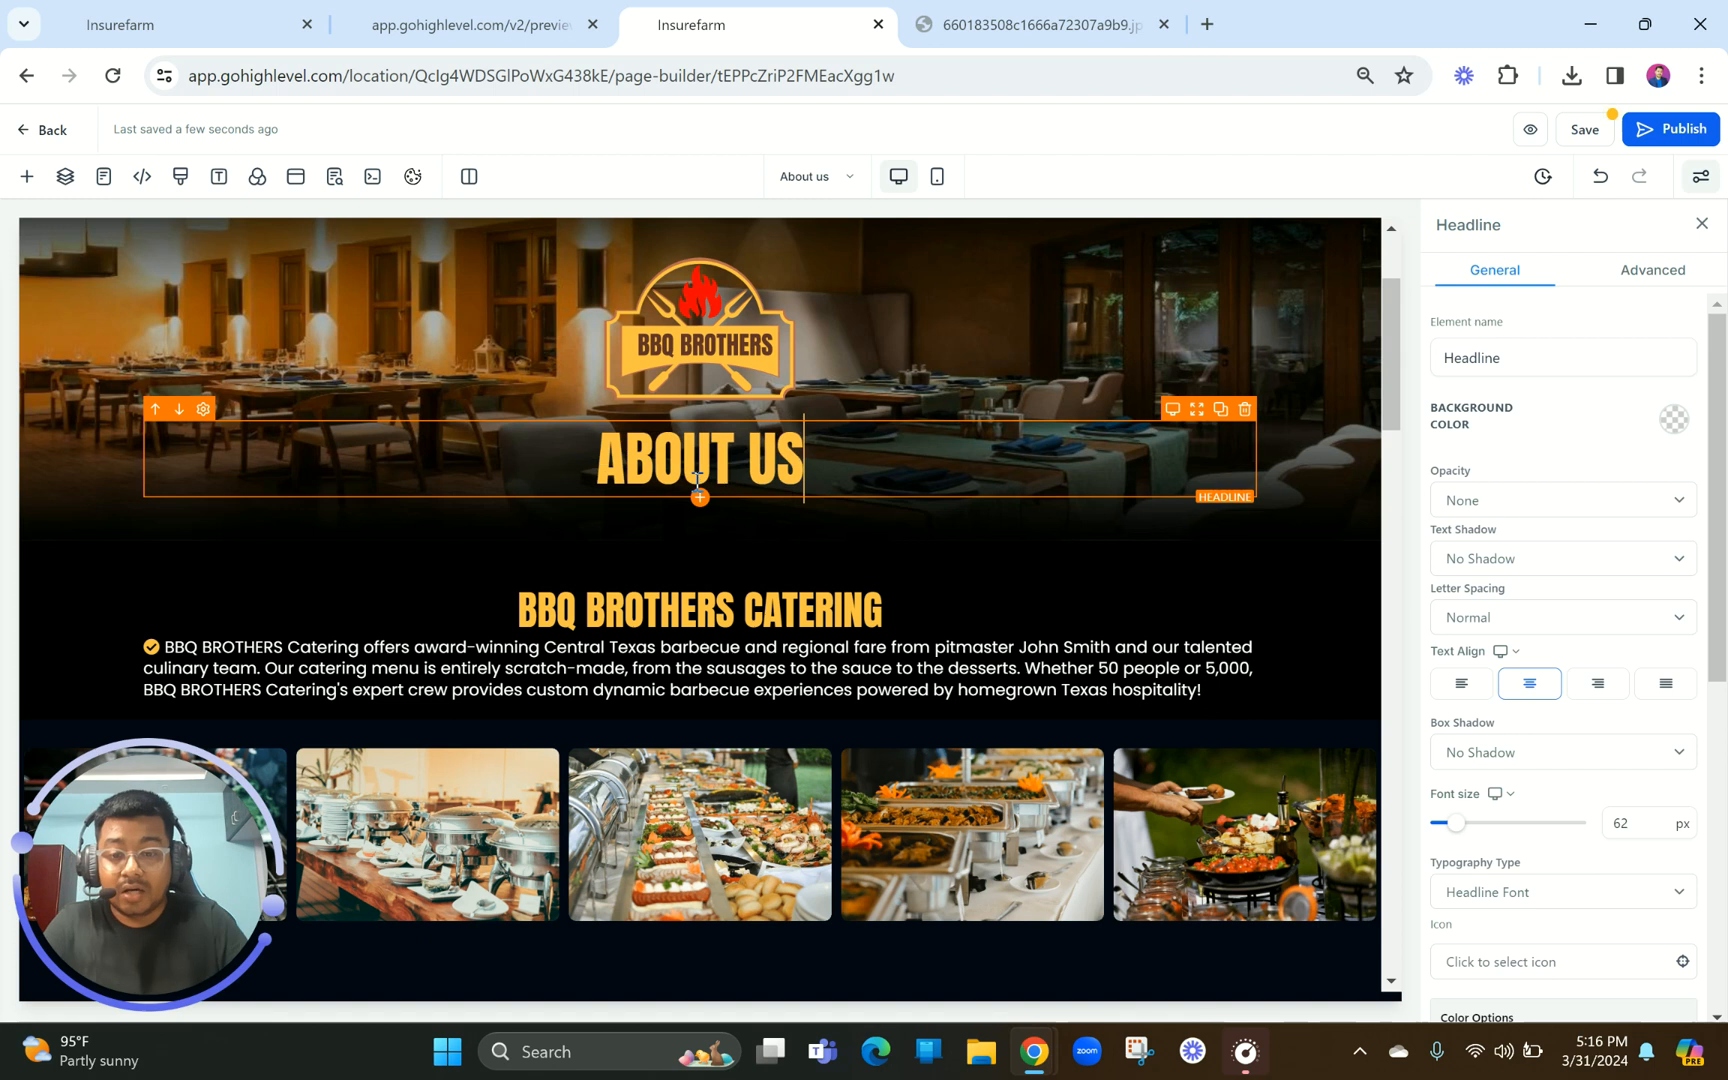
# Check the template preview's content sections, and delete the catering photo rows and their emptied section above Barbecue Buffet
pyautogui.scroll(-3, 700, 580)
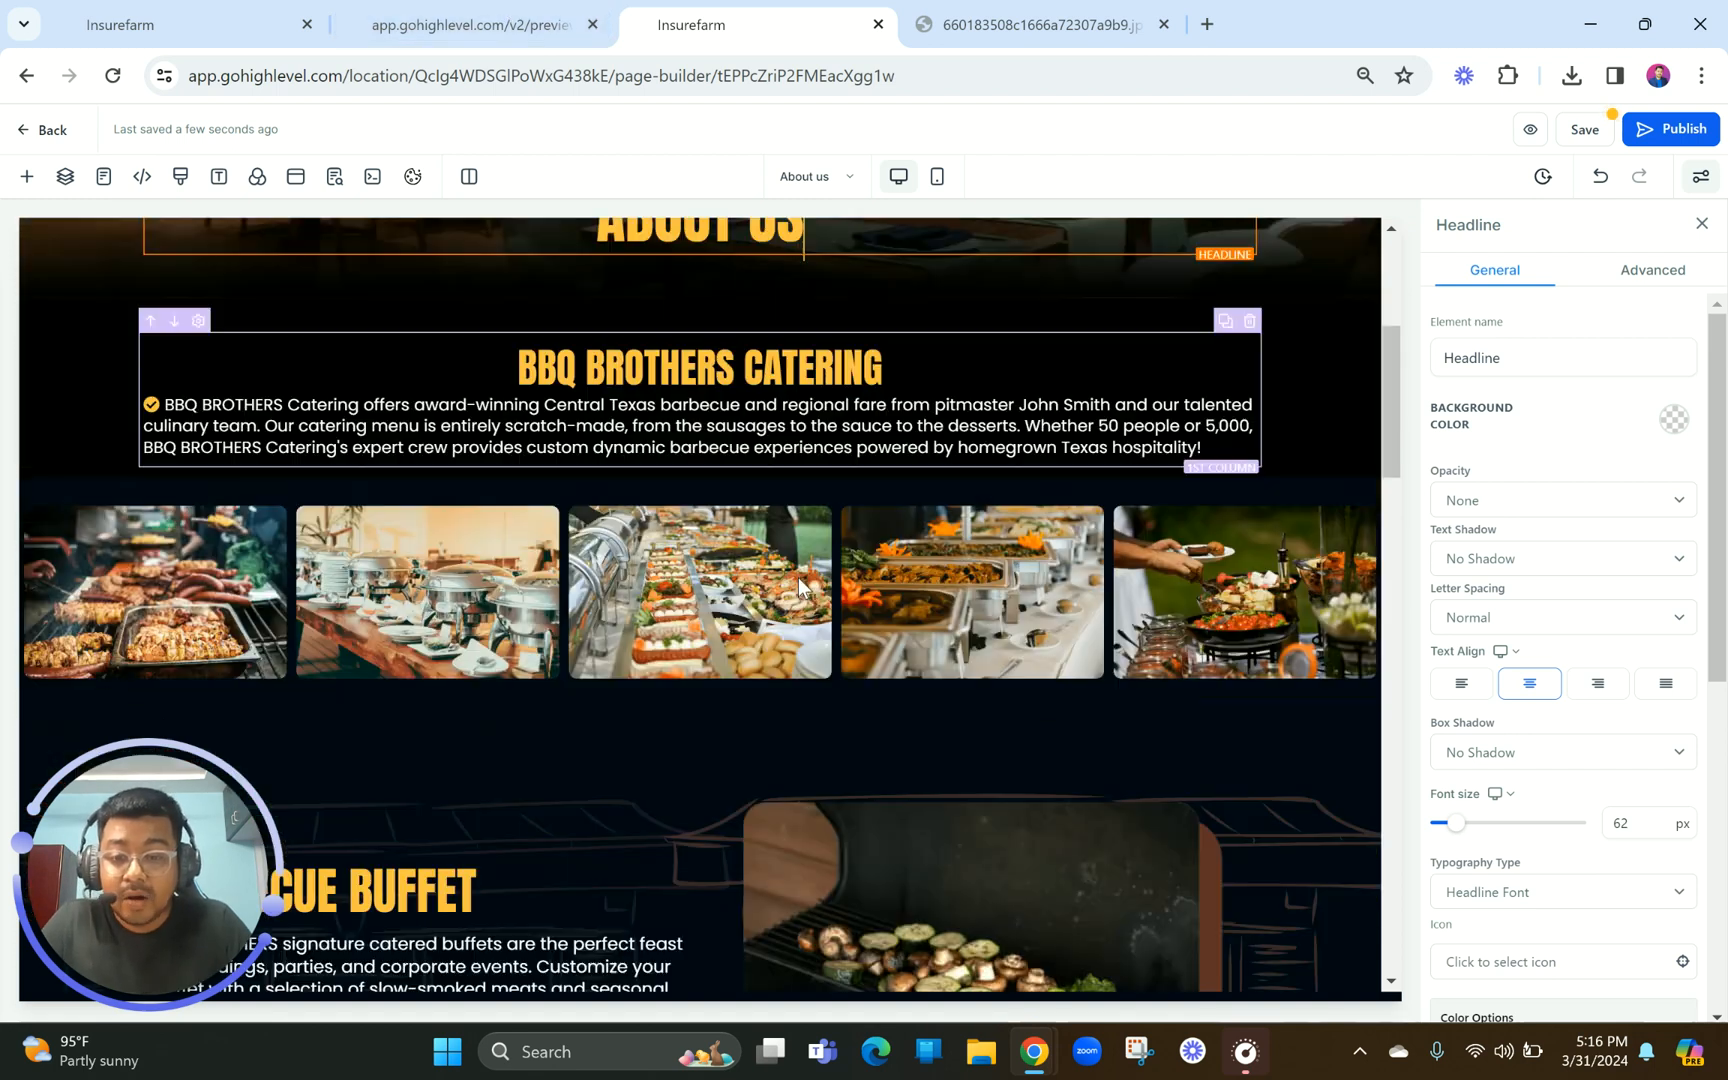
pyautogui.click(584, 12)
pyautogui.scroll(-1, 729, 489)
pyautogui.scroll(-8, 895, 680)
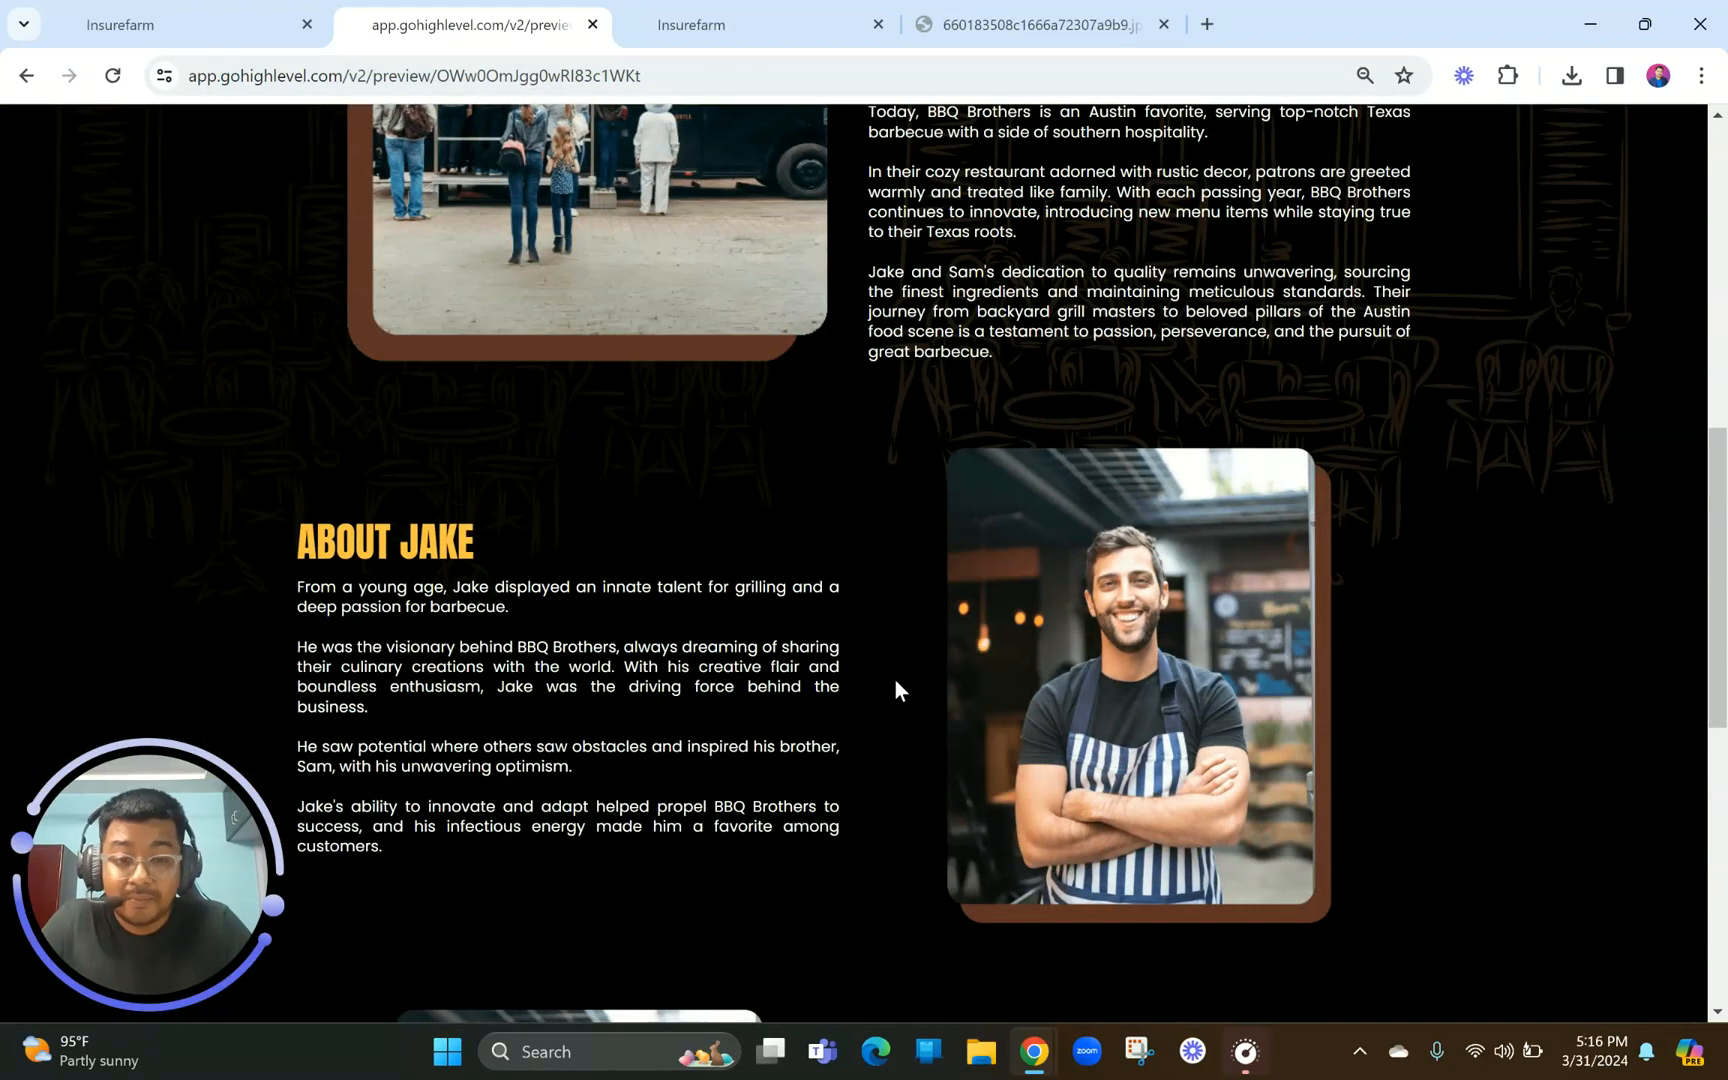
pyautogui.scroll(-4, 895, 690)
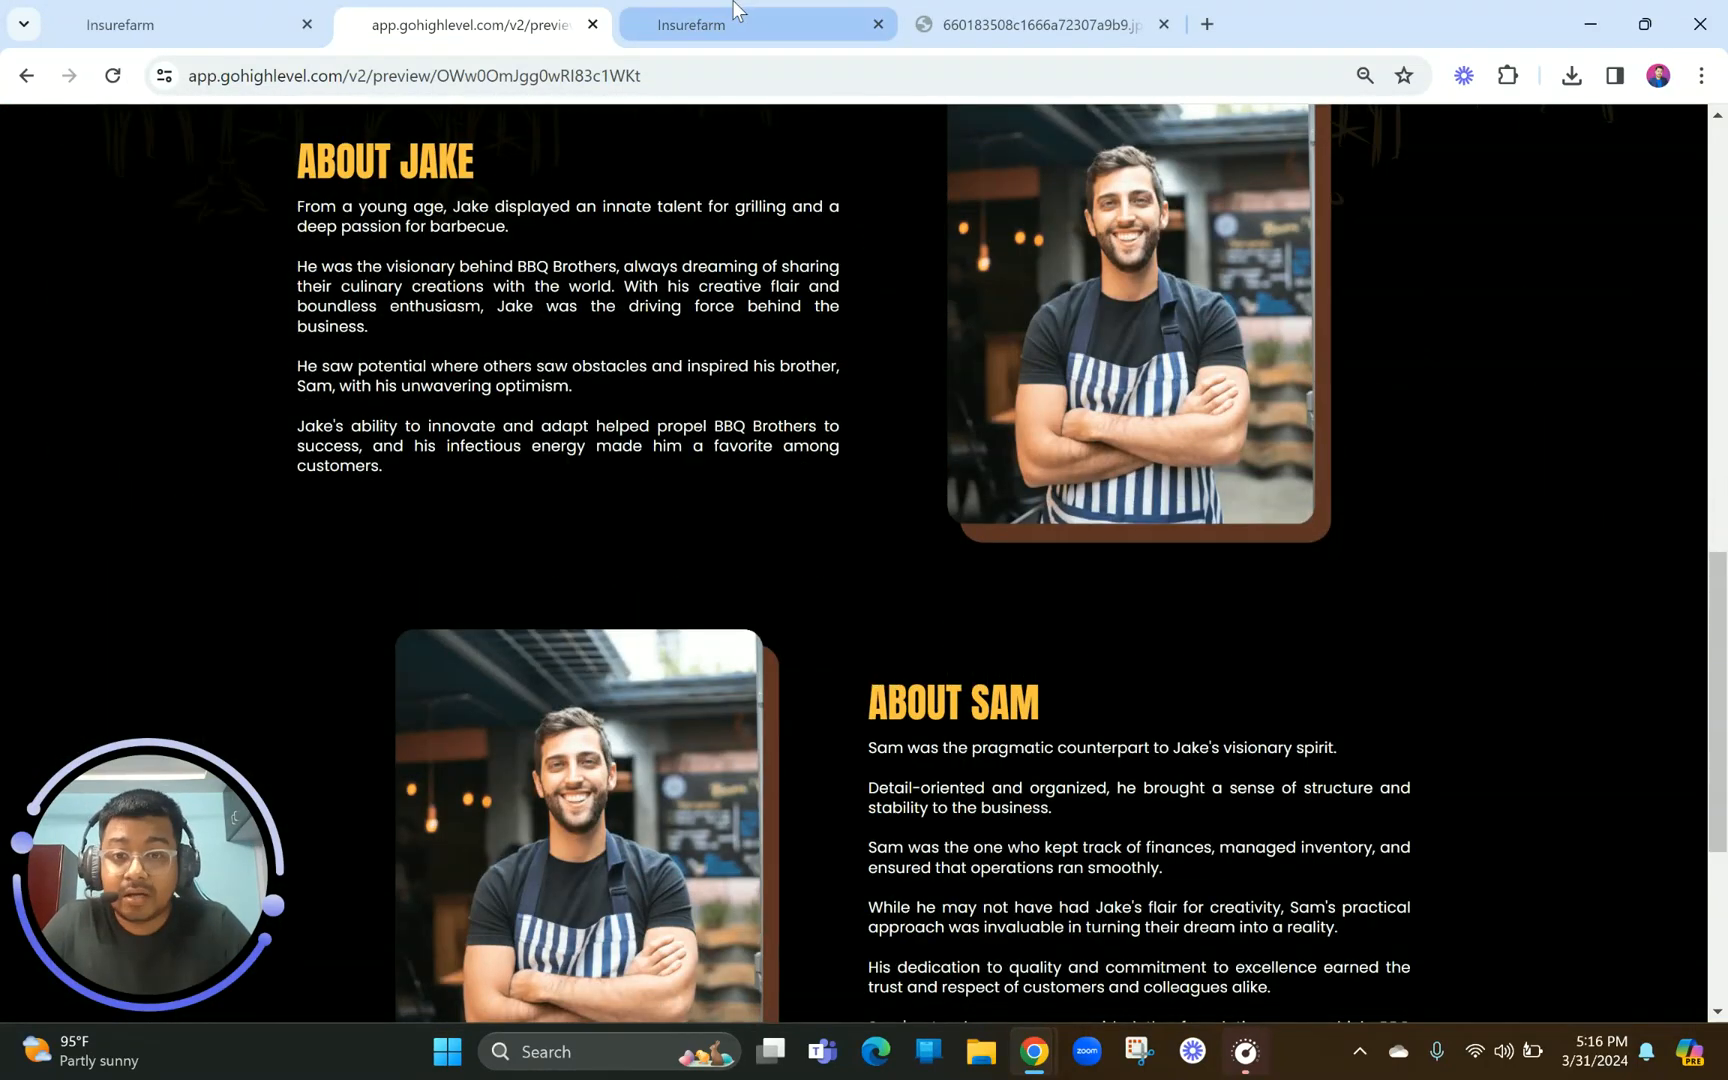
pyautogui.click(735, 10)
pyautogui.scroll(2, 817, 300)
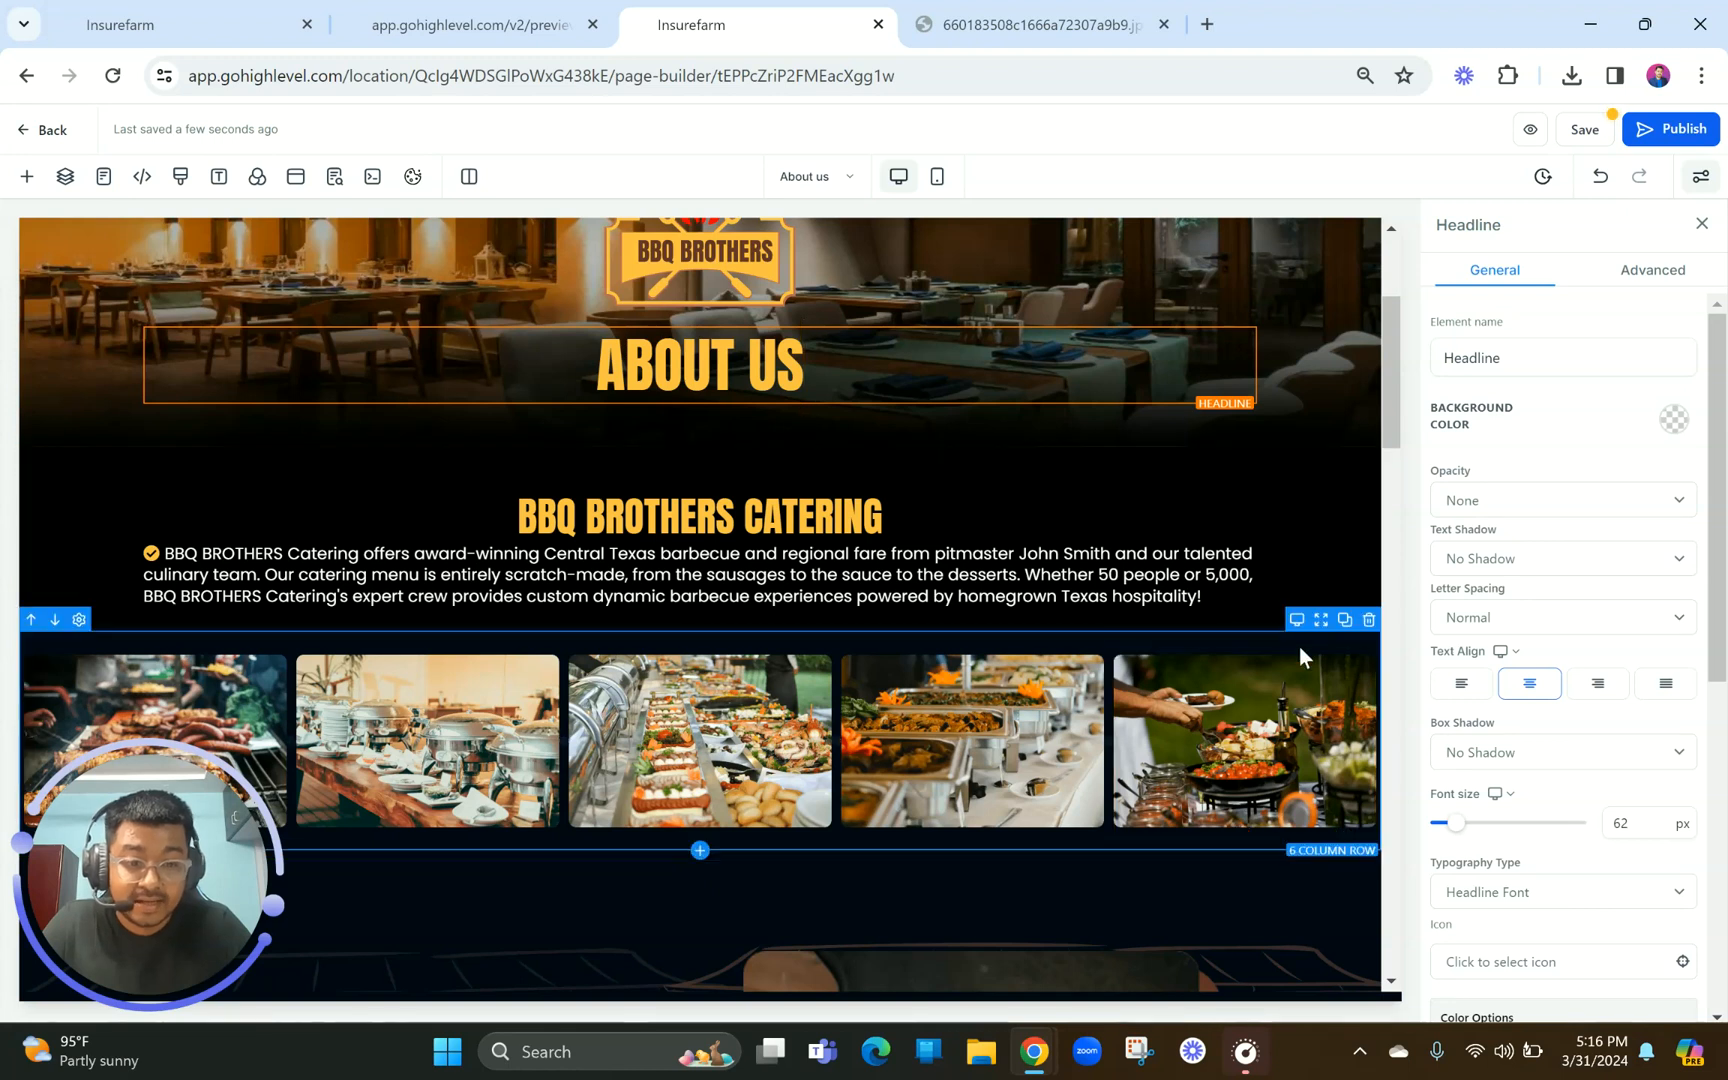
pyautogui.click(1368, 626)
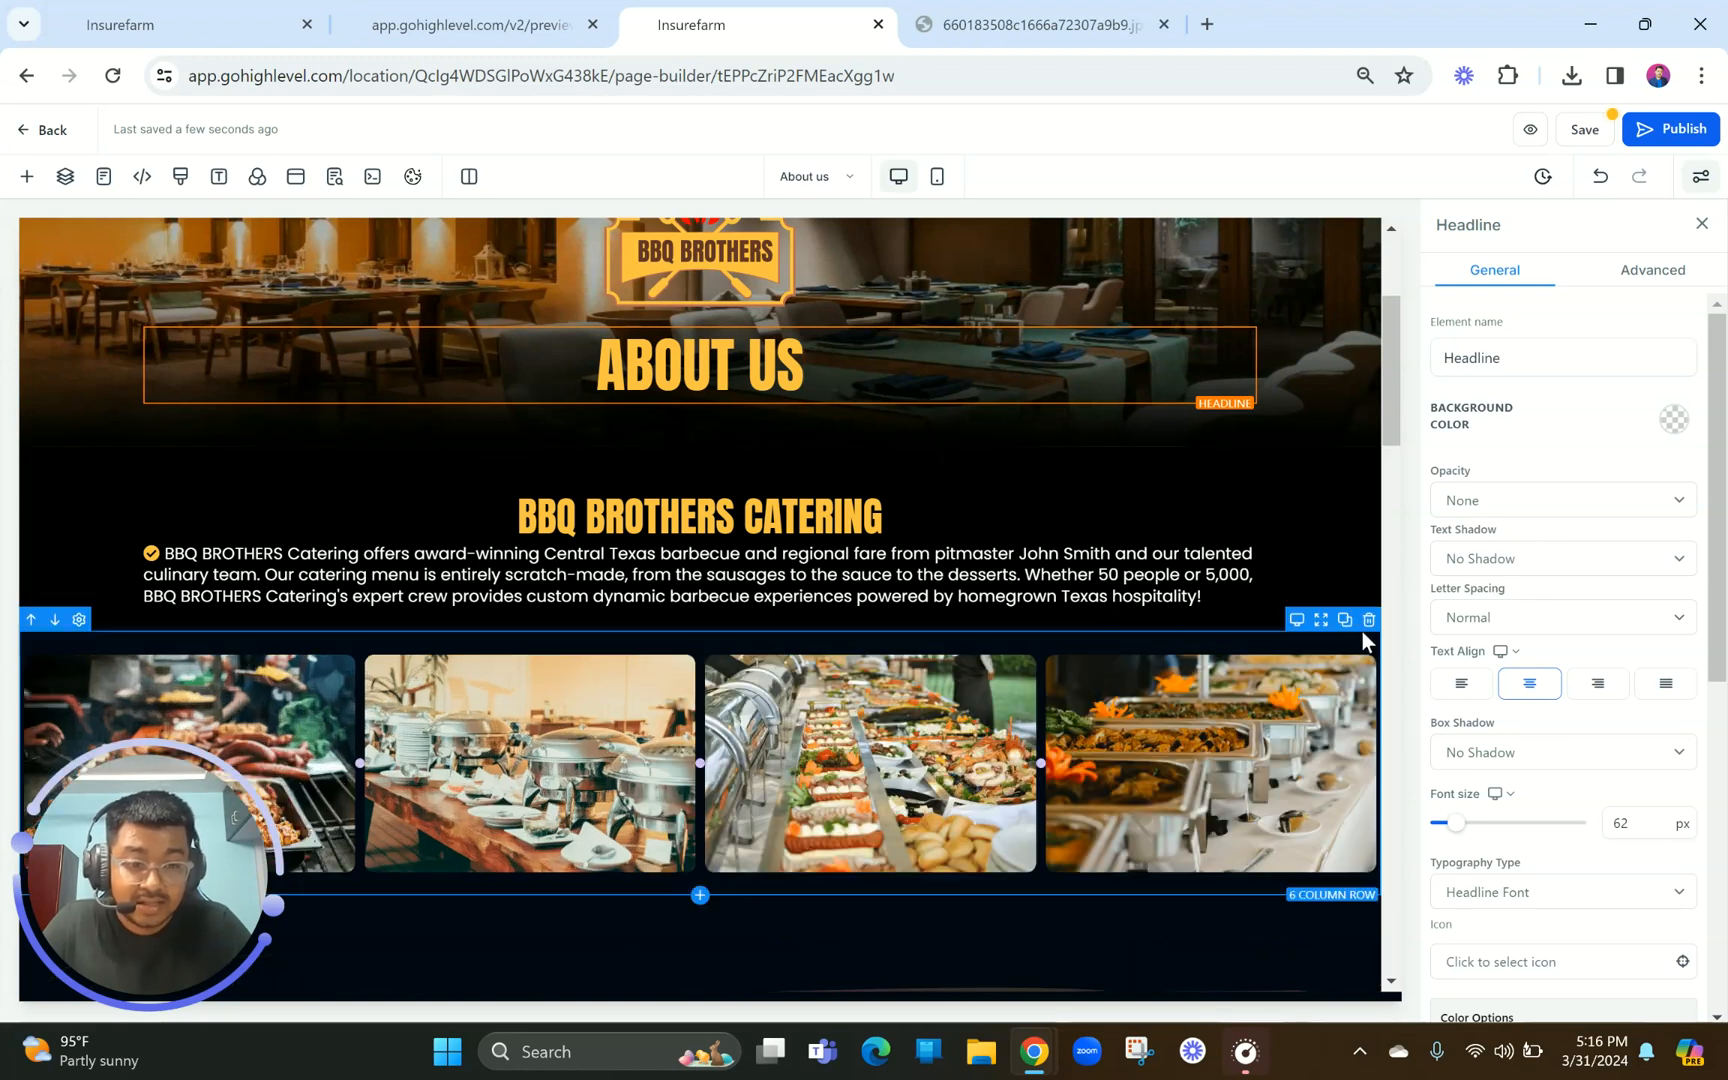
pyautogui.click(1368, 622)
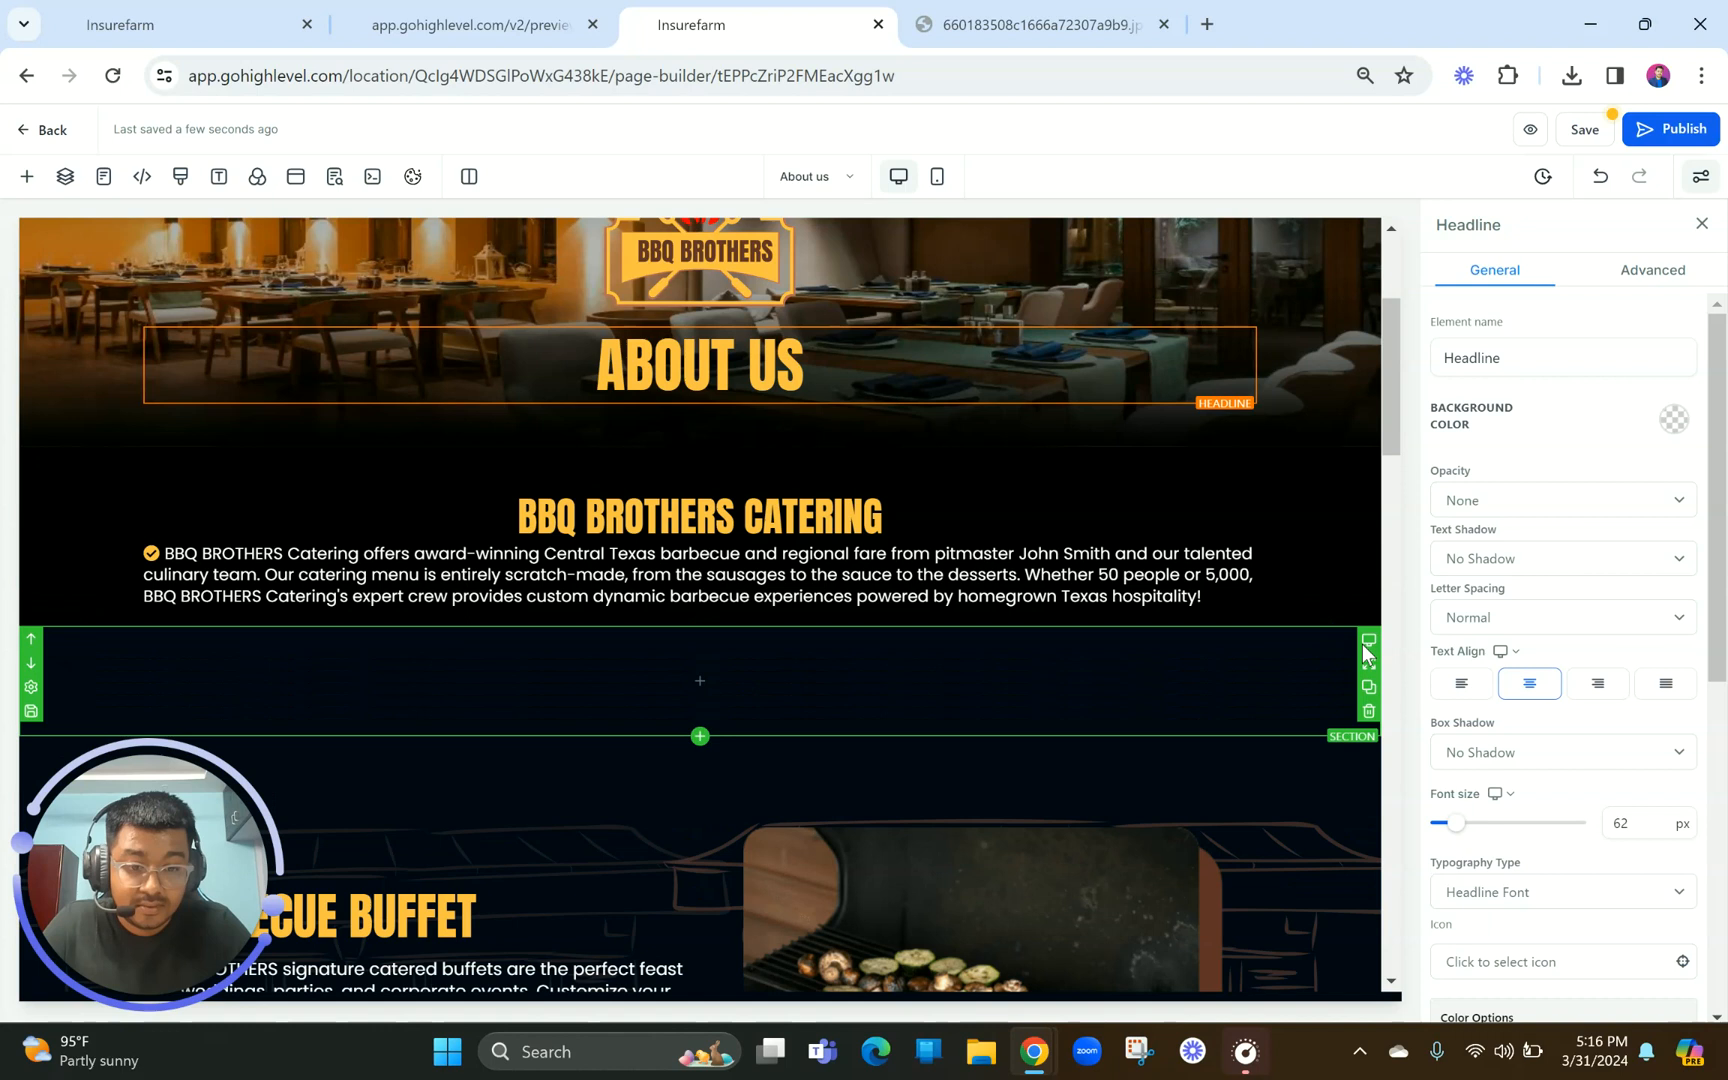
pyautogui.click(1369, 711)
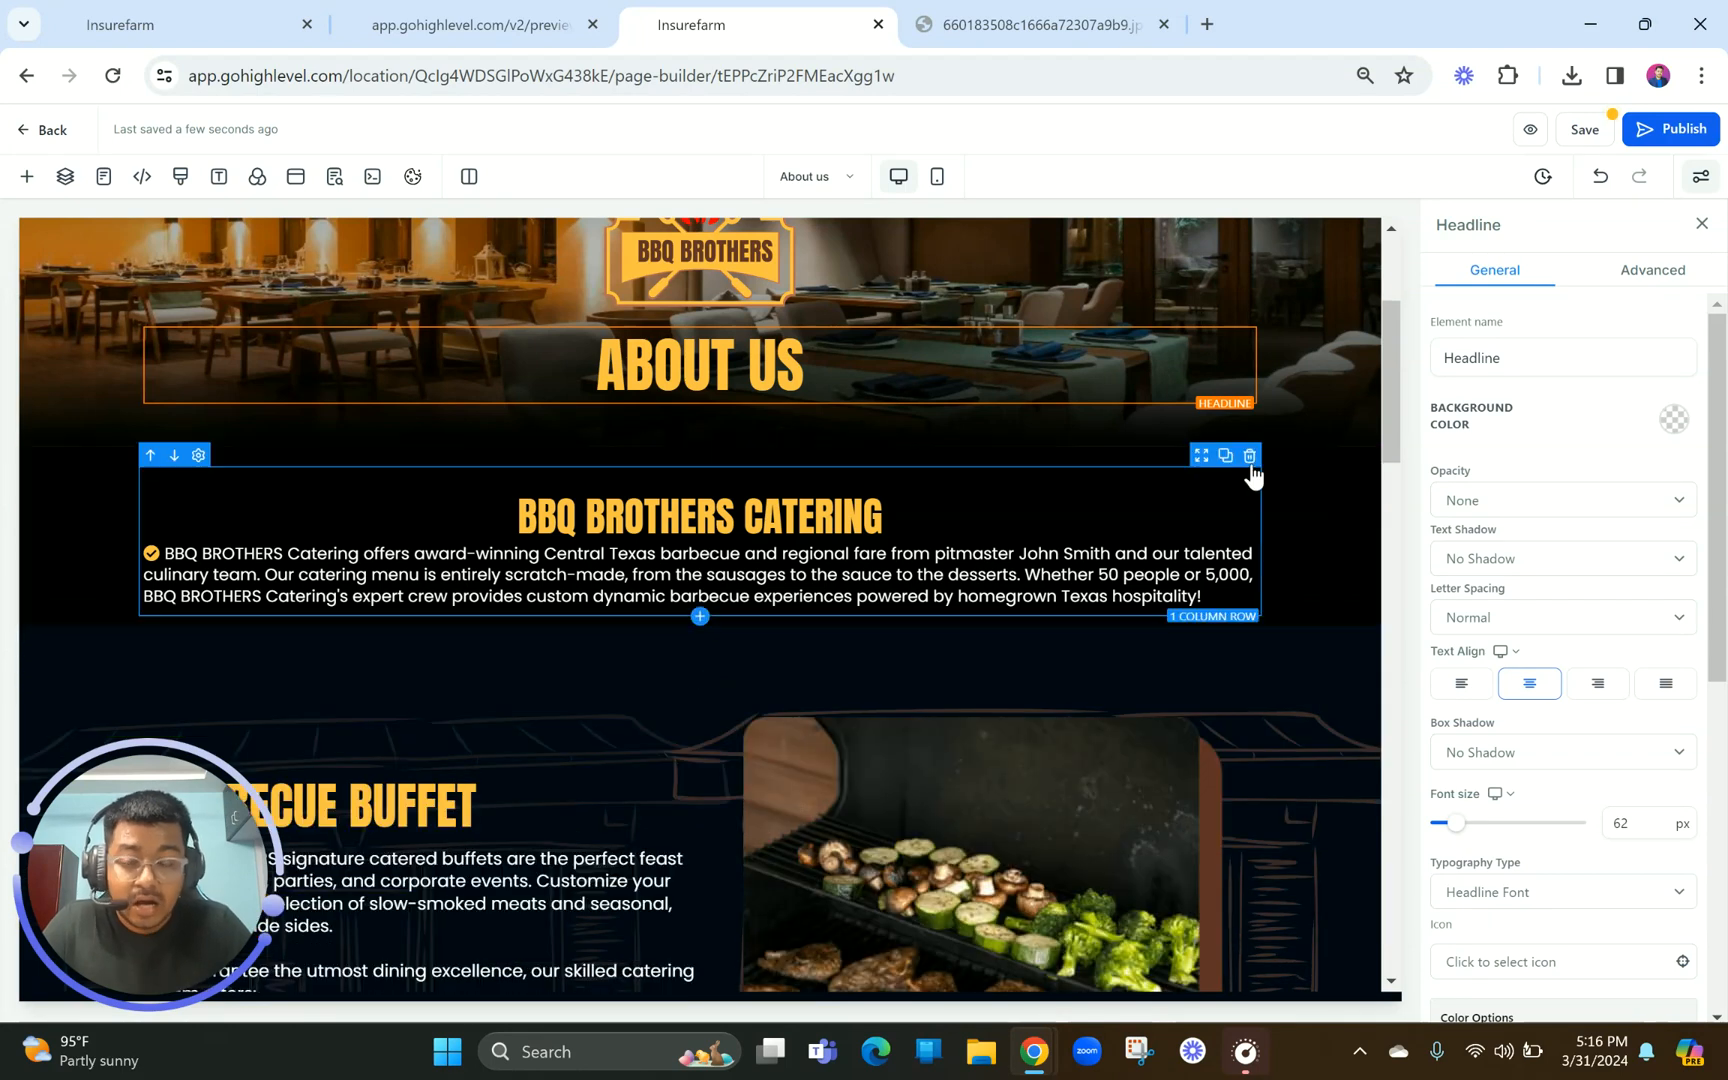
# Try deleting the BBQ Brothers Catering text row, restore it and check the preview's BBQ Brothers Story section
pyautogui.click(1250, 458)
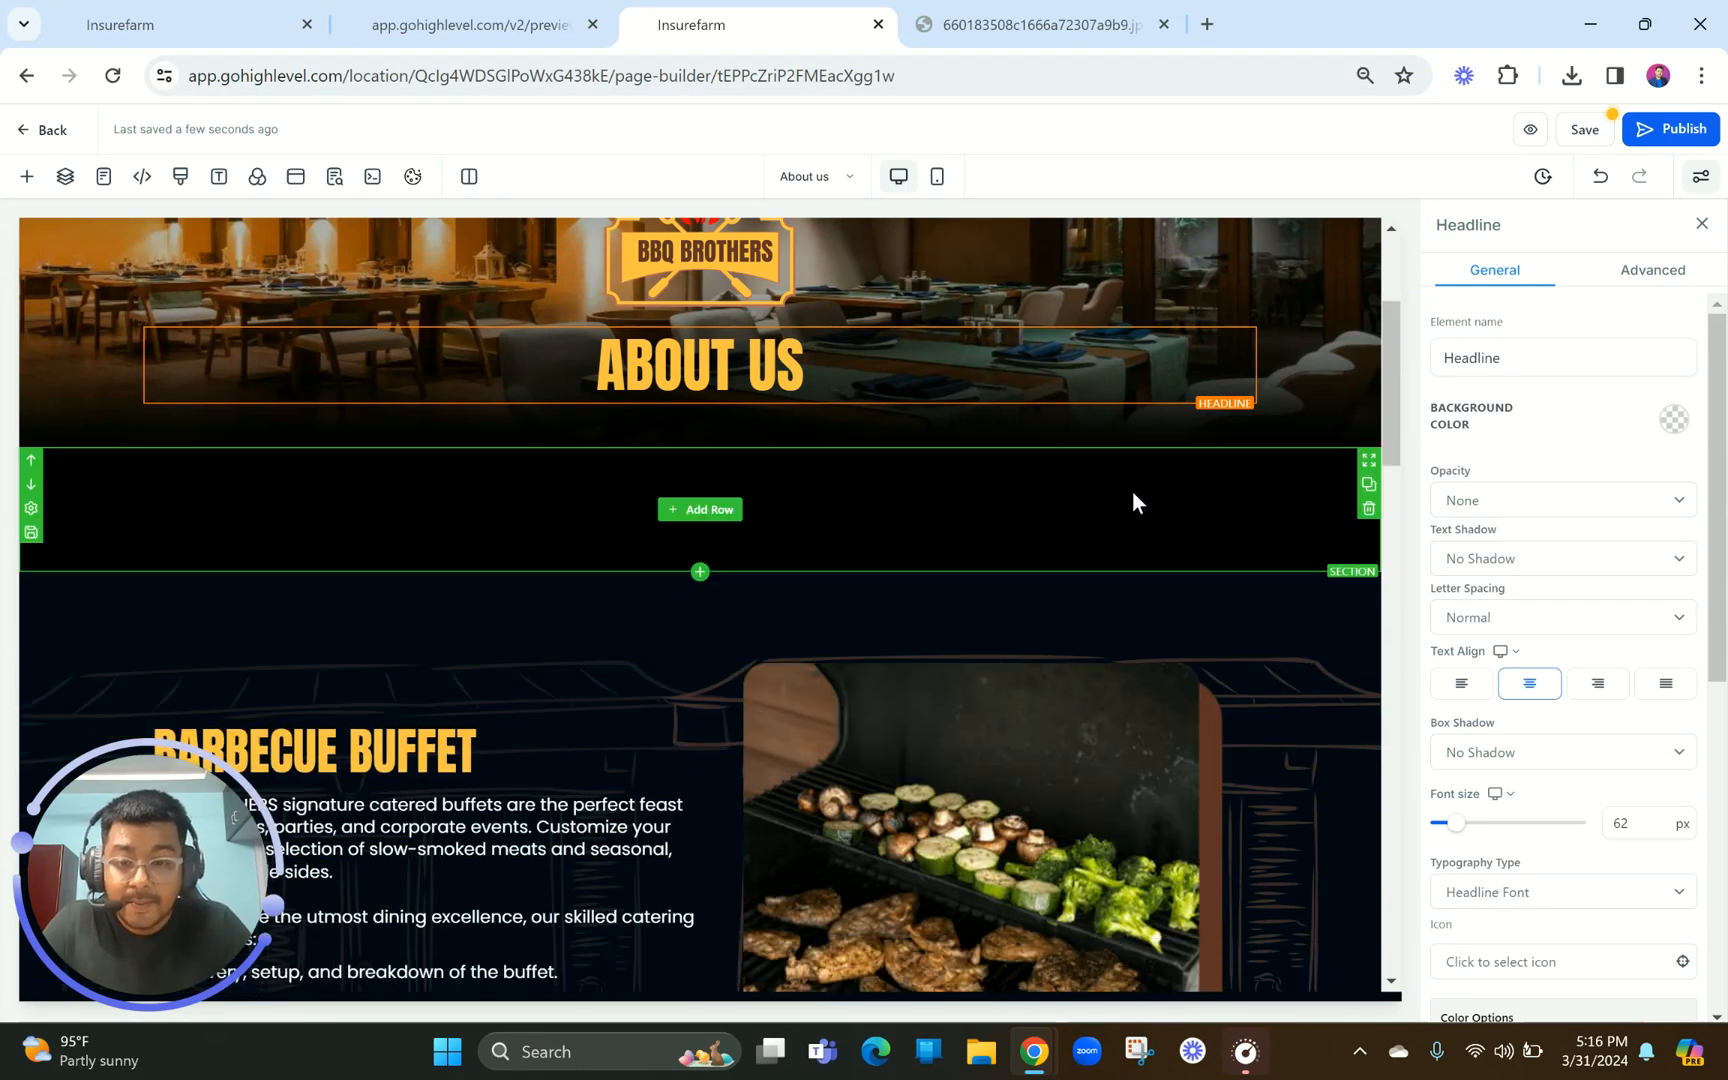
pyautogui.click(1601, 178)
pyautogui.click(1030, 553)
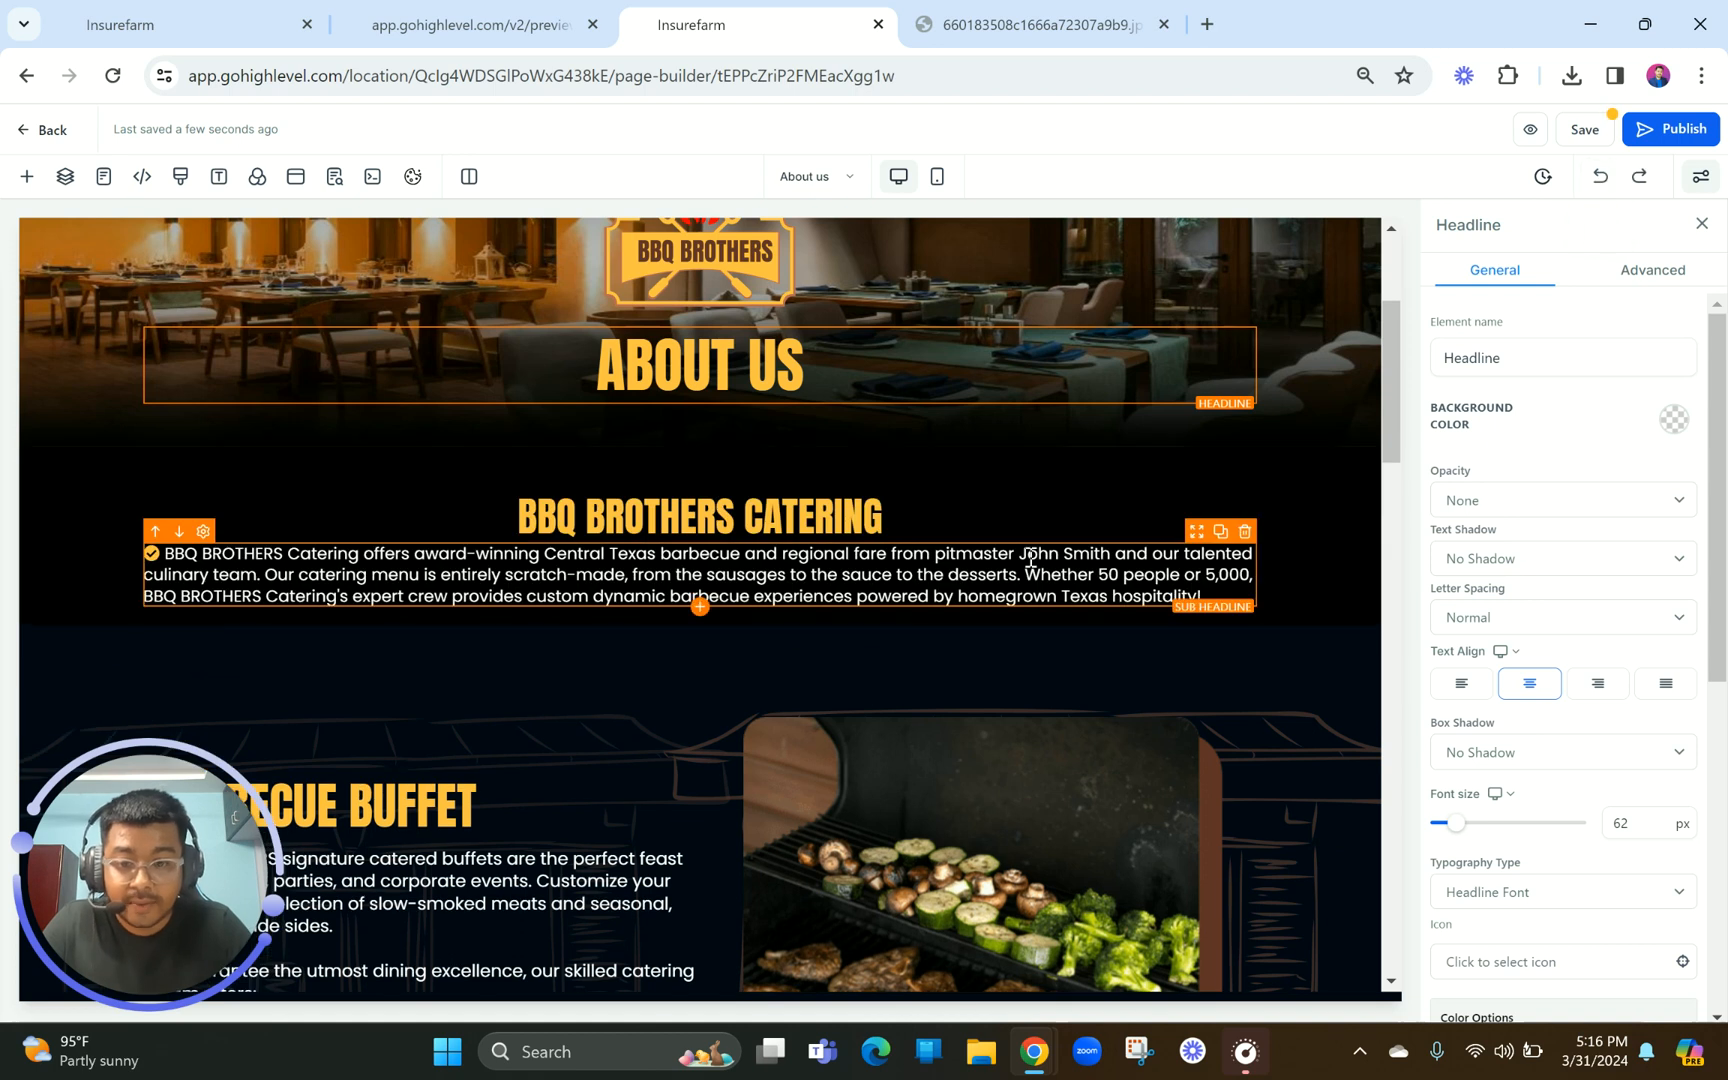
pyautogui.scroll(-2, 1030, 557)
pyautogui.scroll(4, 1026, 555)
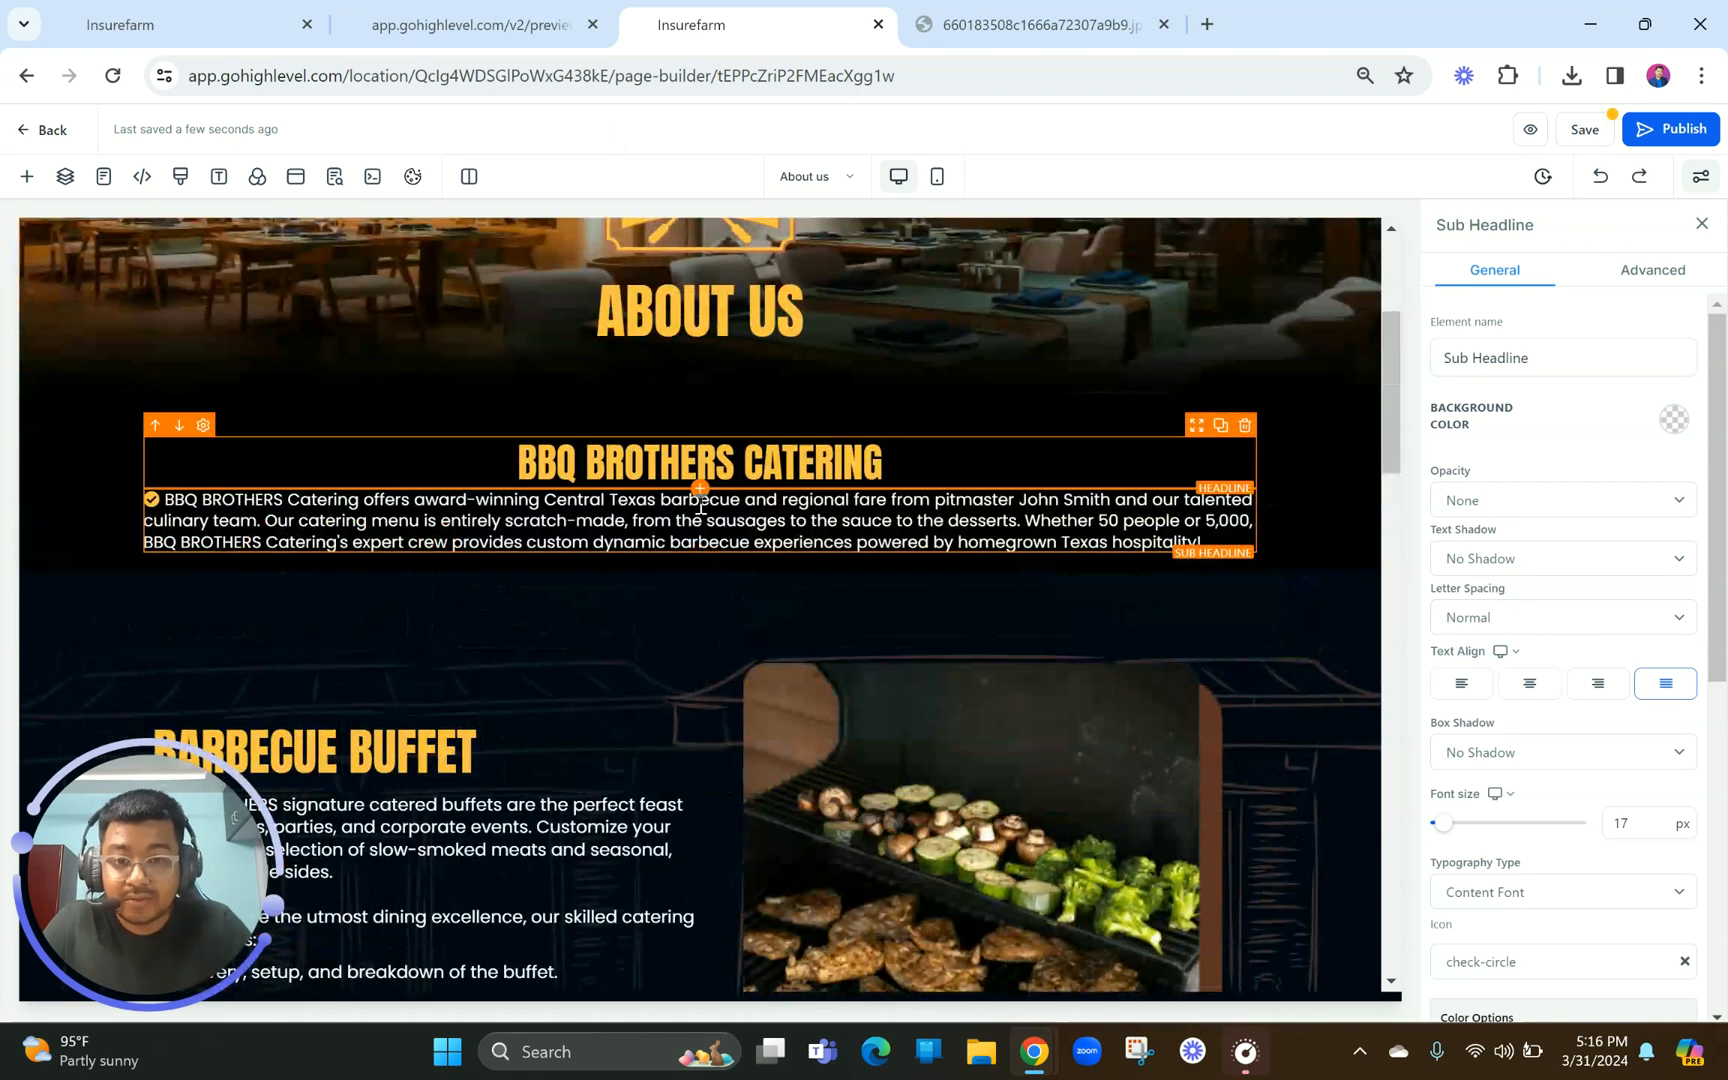
pyautogui.click(470, 24)
pyautogui.scroll(7, 703, 575)
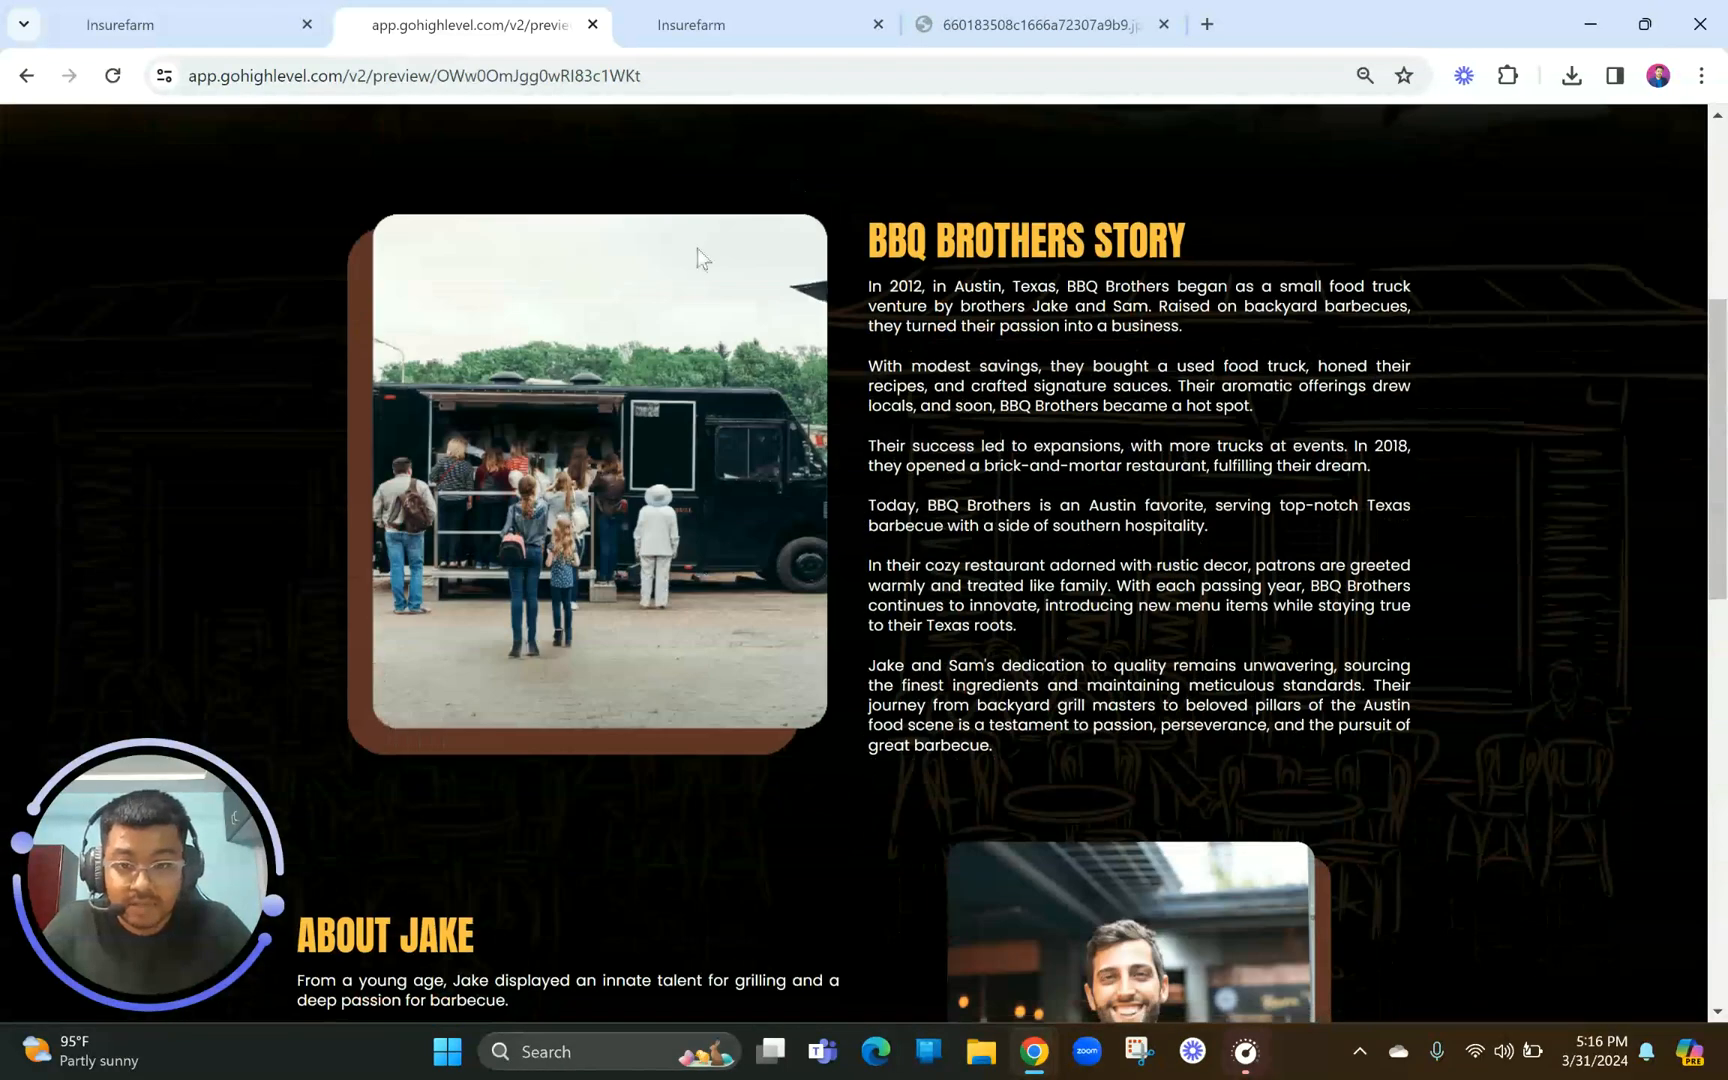
# Delete the BBQ Brothers Catering section, set the Barbecue Buffet section's background color to black and compare with the preview
pyautogui.click(698, 20)
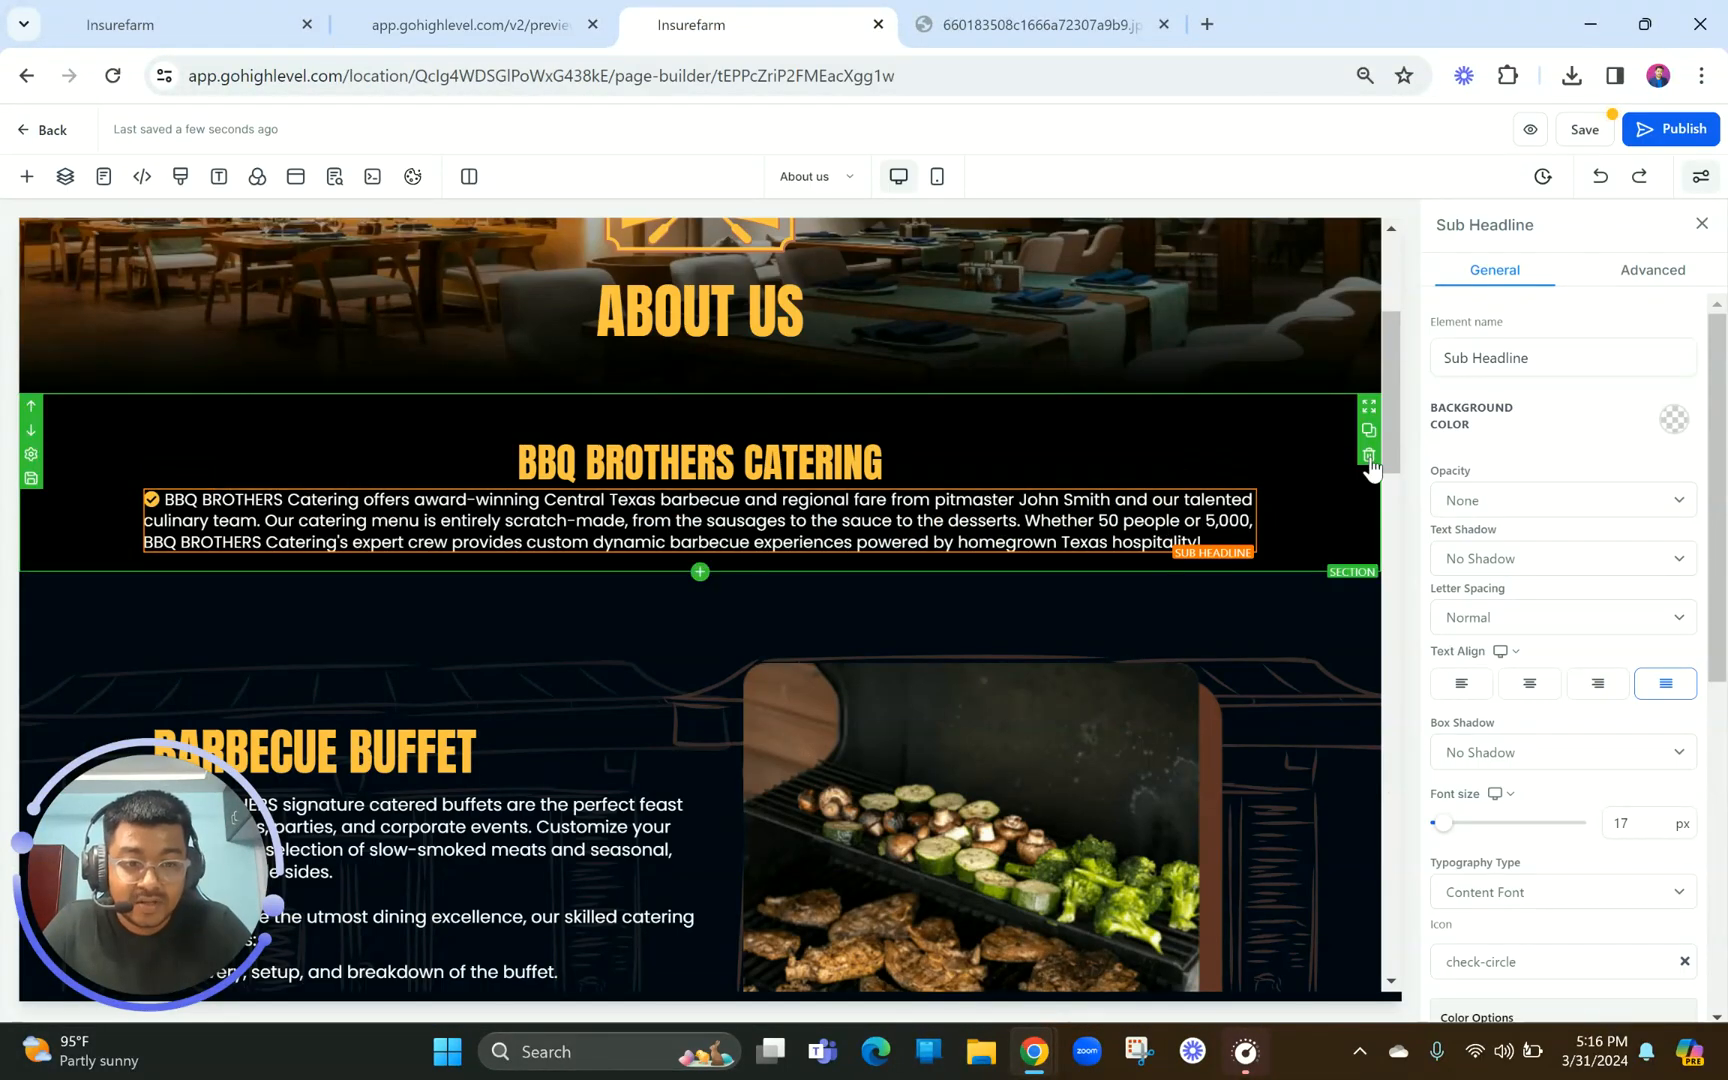
pyautogui.click(1369, 457)
pyautogui.click(1044, 404)
pyautogui.click(1673, 613)
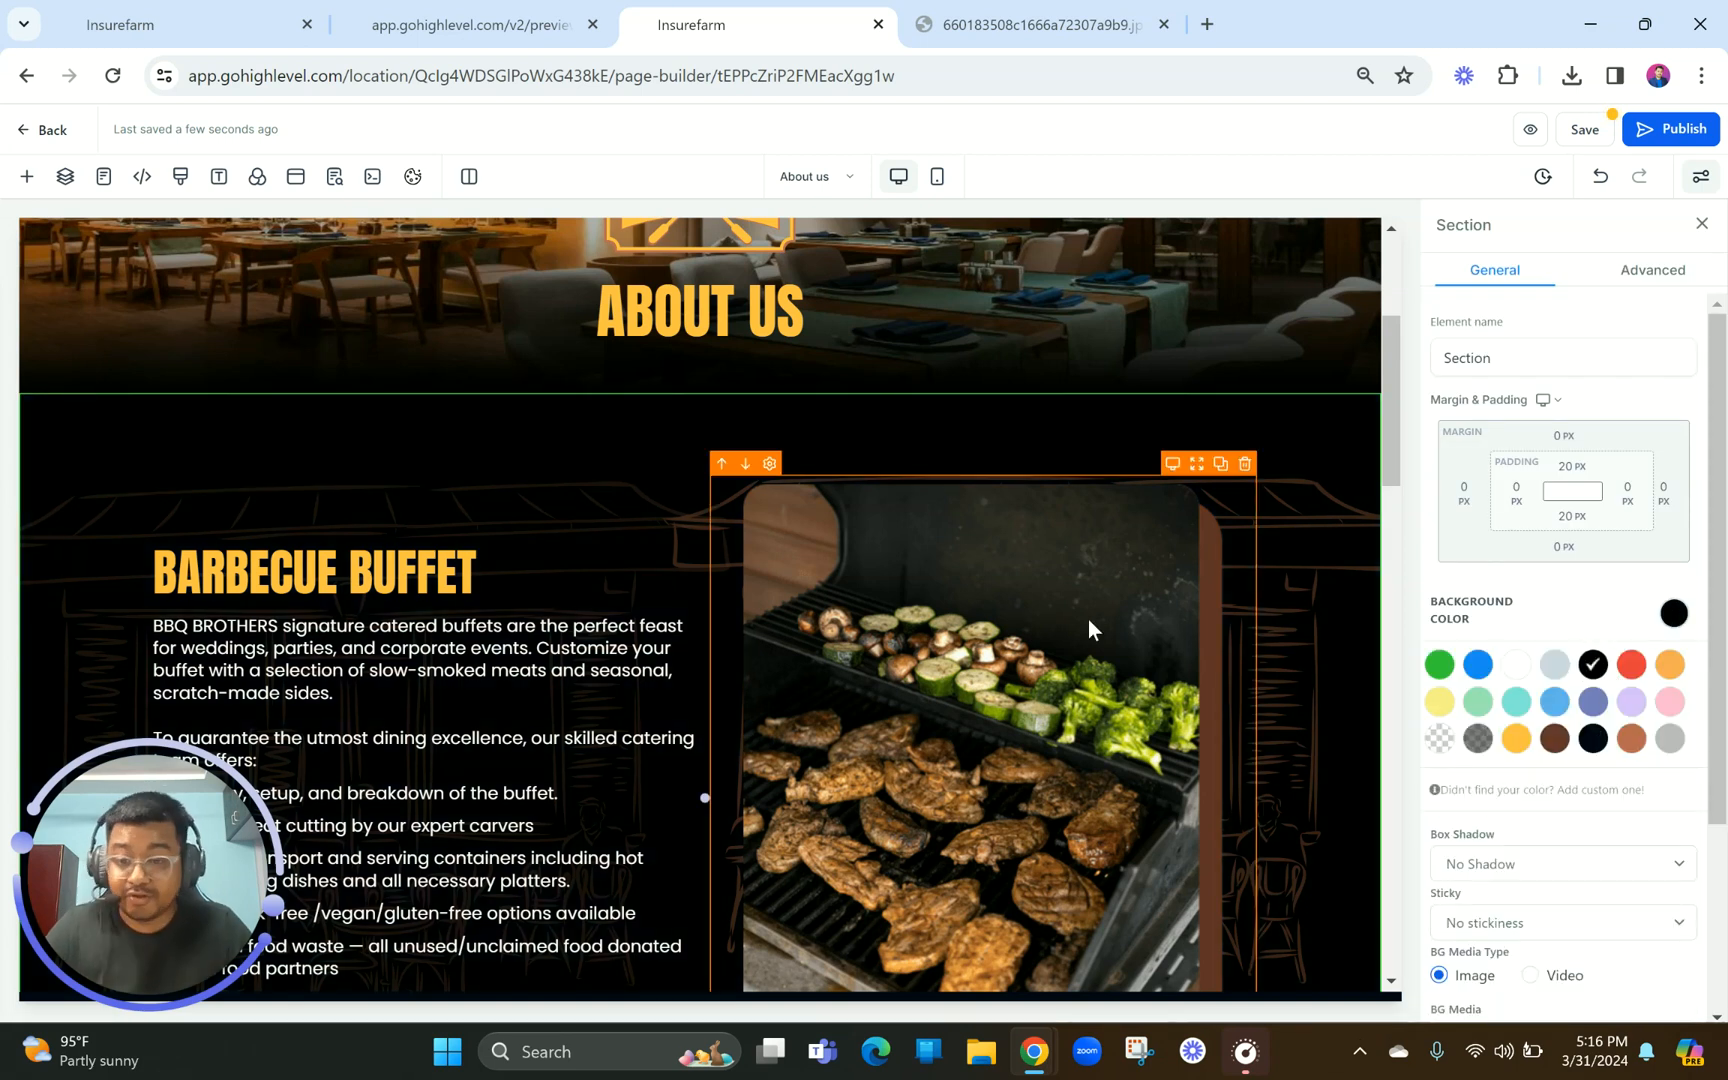
pyautogui.scroll(-2, 882, 649)
pyautogui.scroll(2, 882, 649)
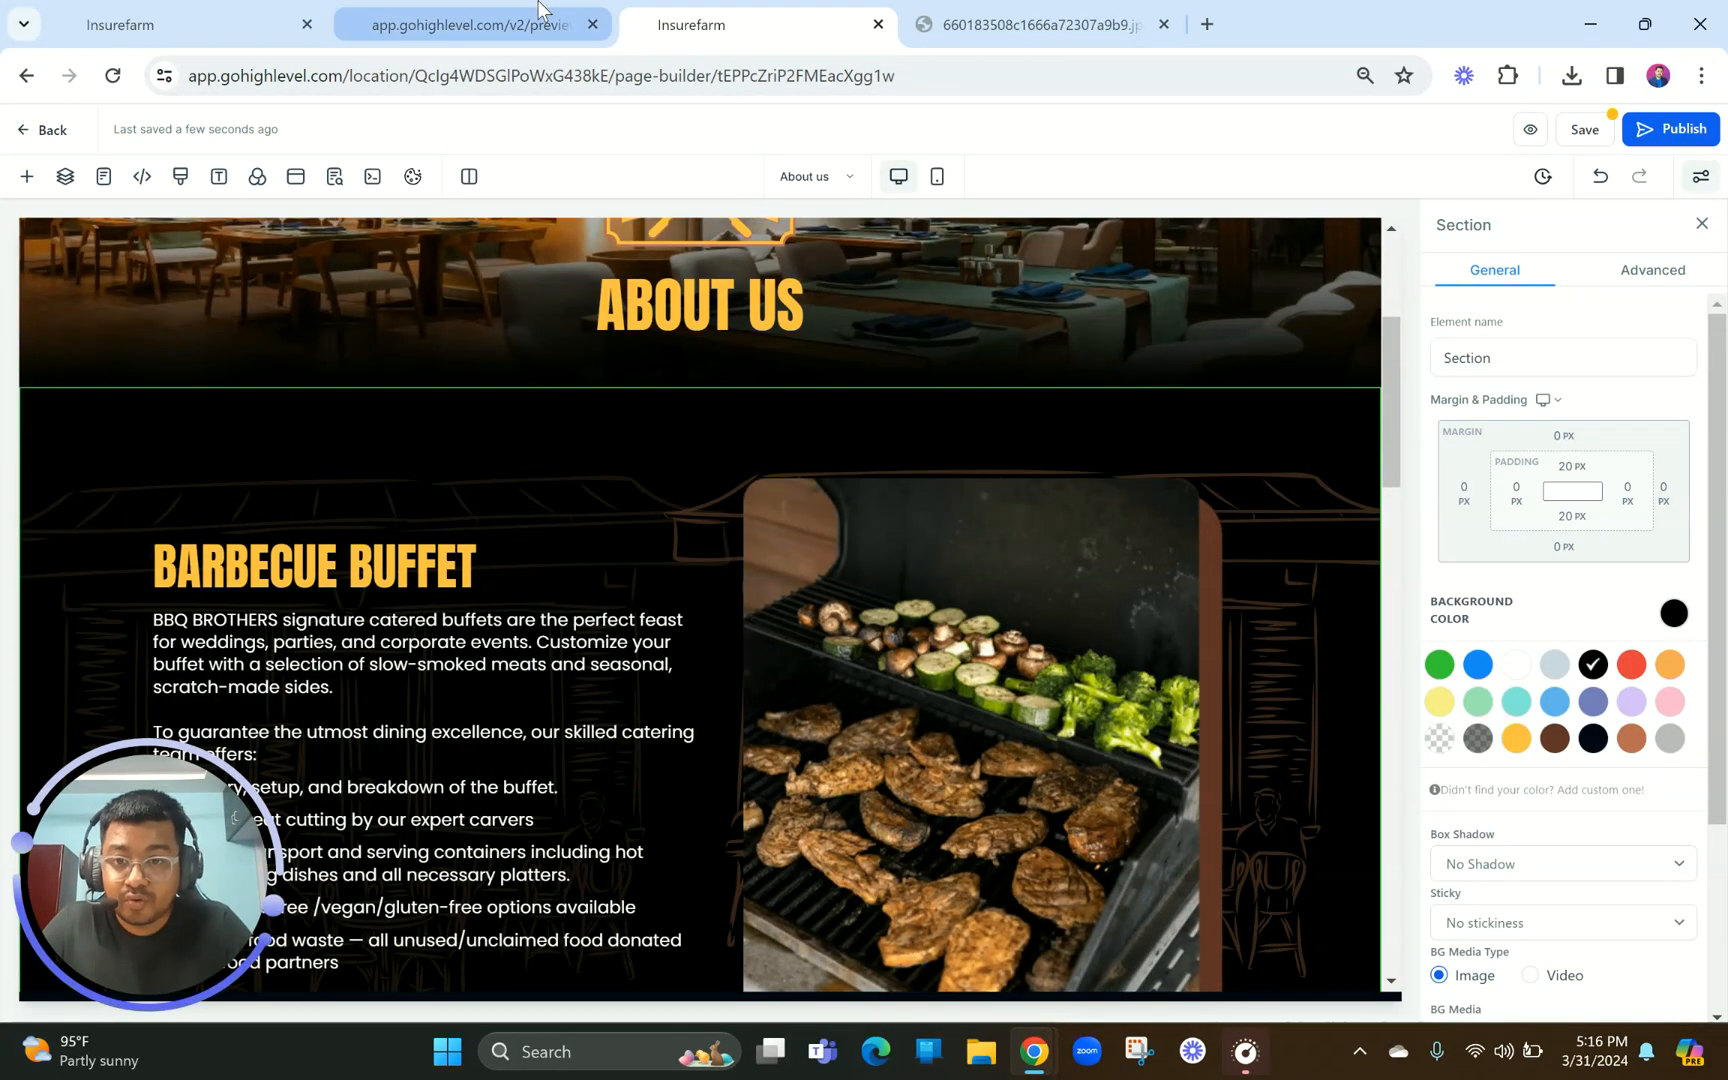
pyautogui.click(470, 24)
pyautogui.click(690, 24)
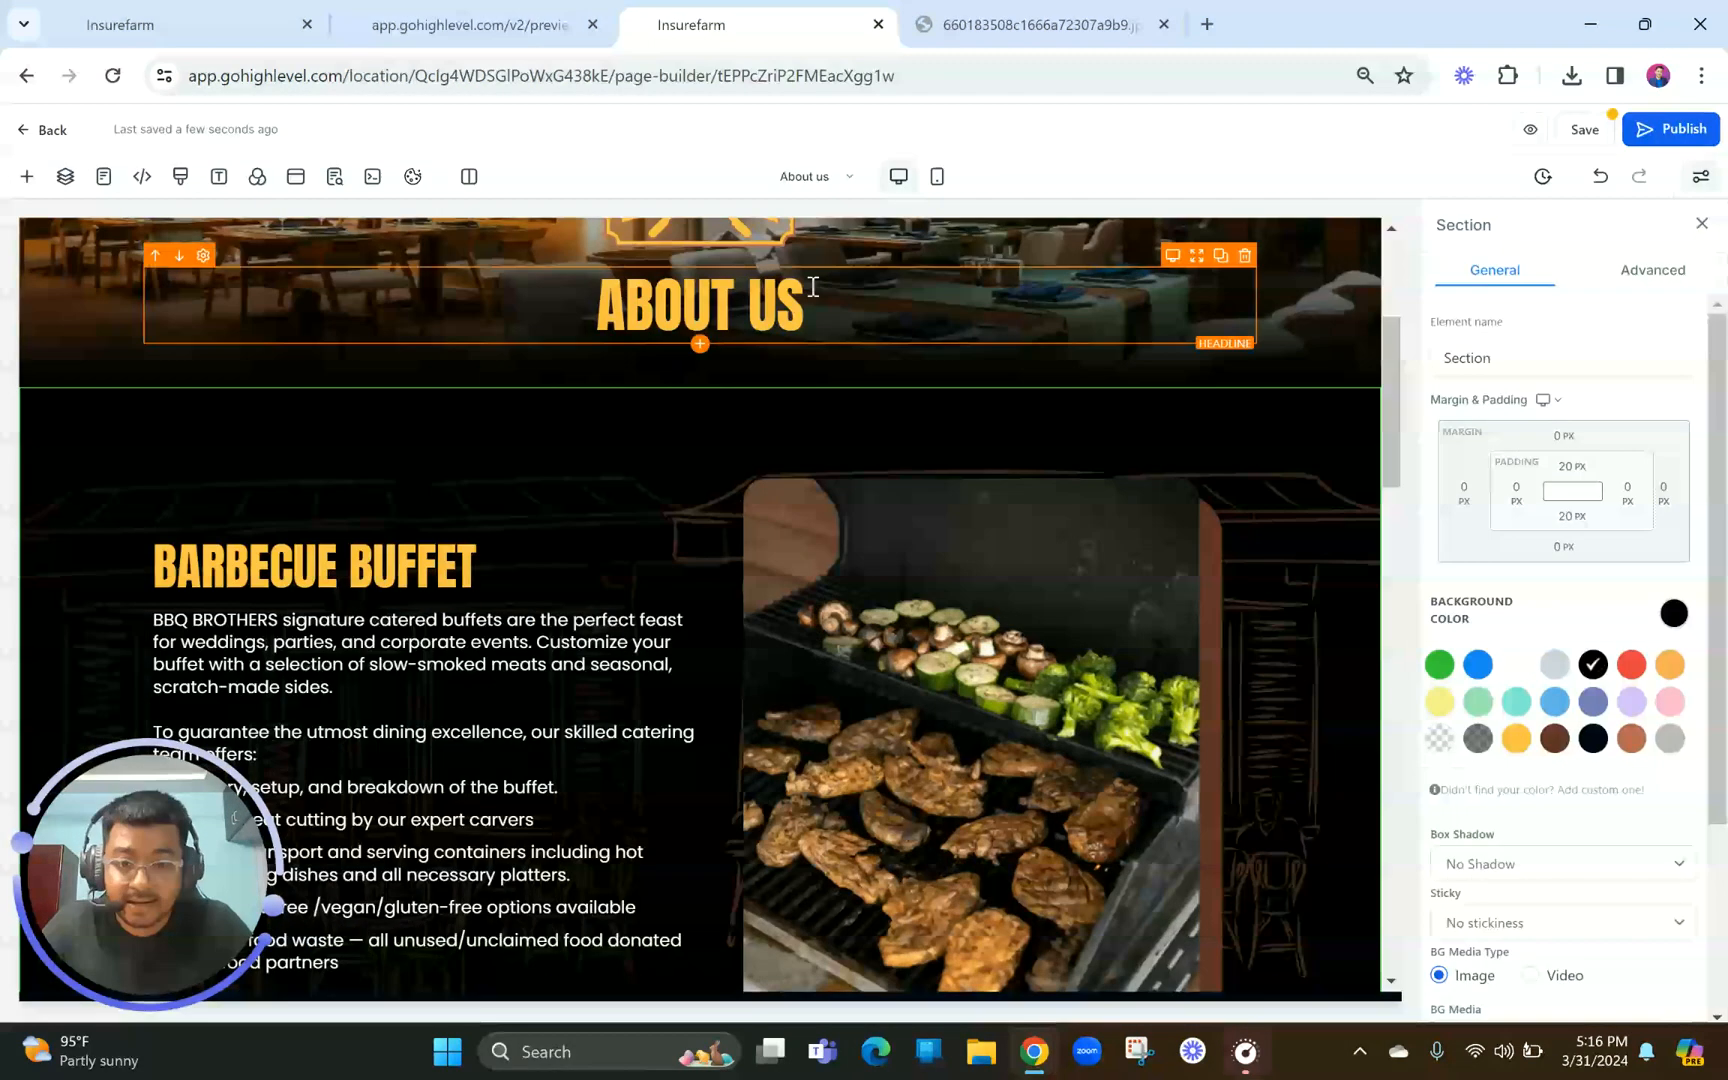
# Try moving the Barbecue Buffet grill photo into the text column, and put it back in the right-hand column
pyautogui.click(723, 460)
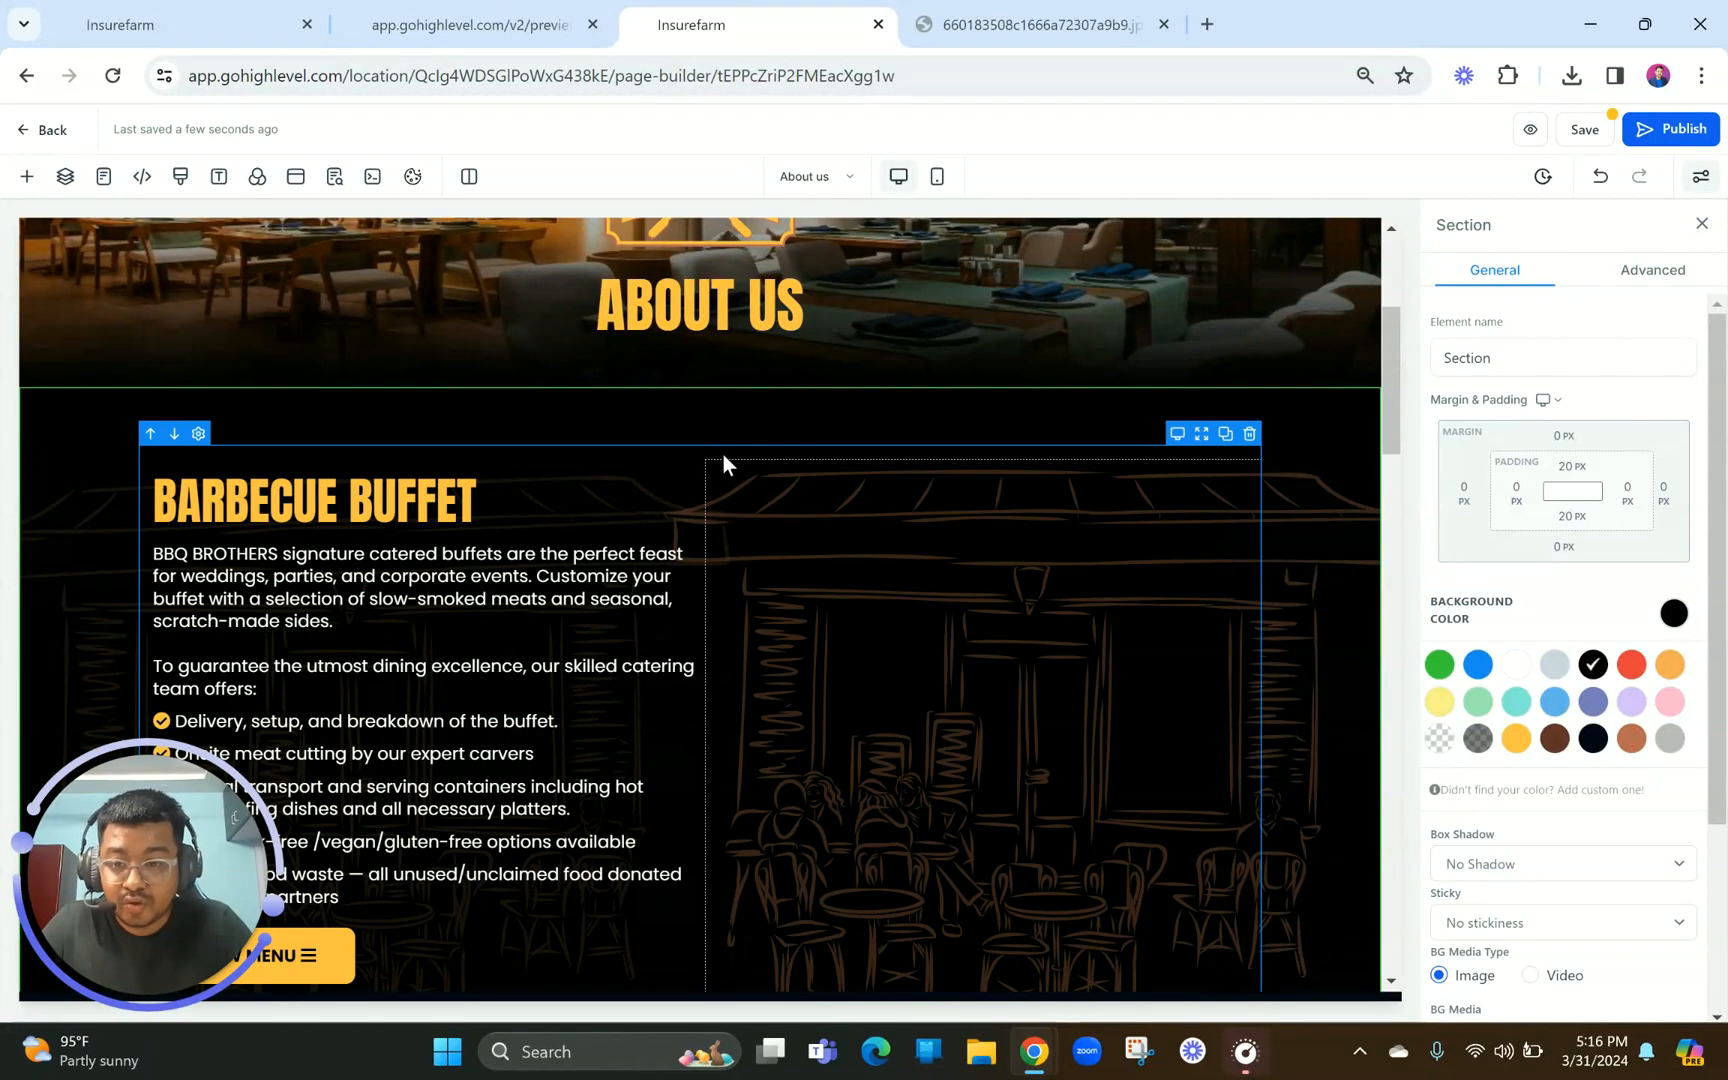
pyautogui.scroll(-2, 555, 572)
pyautogui.scroll(-3, 555, 572)
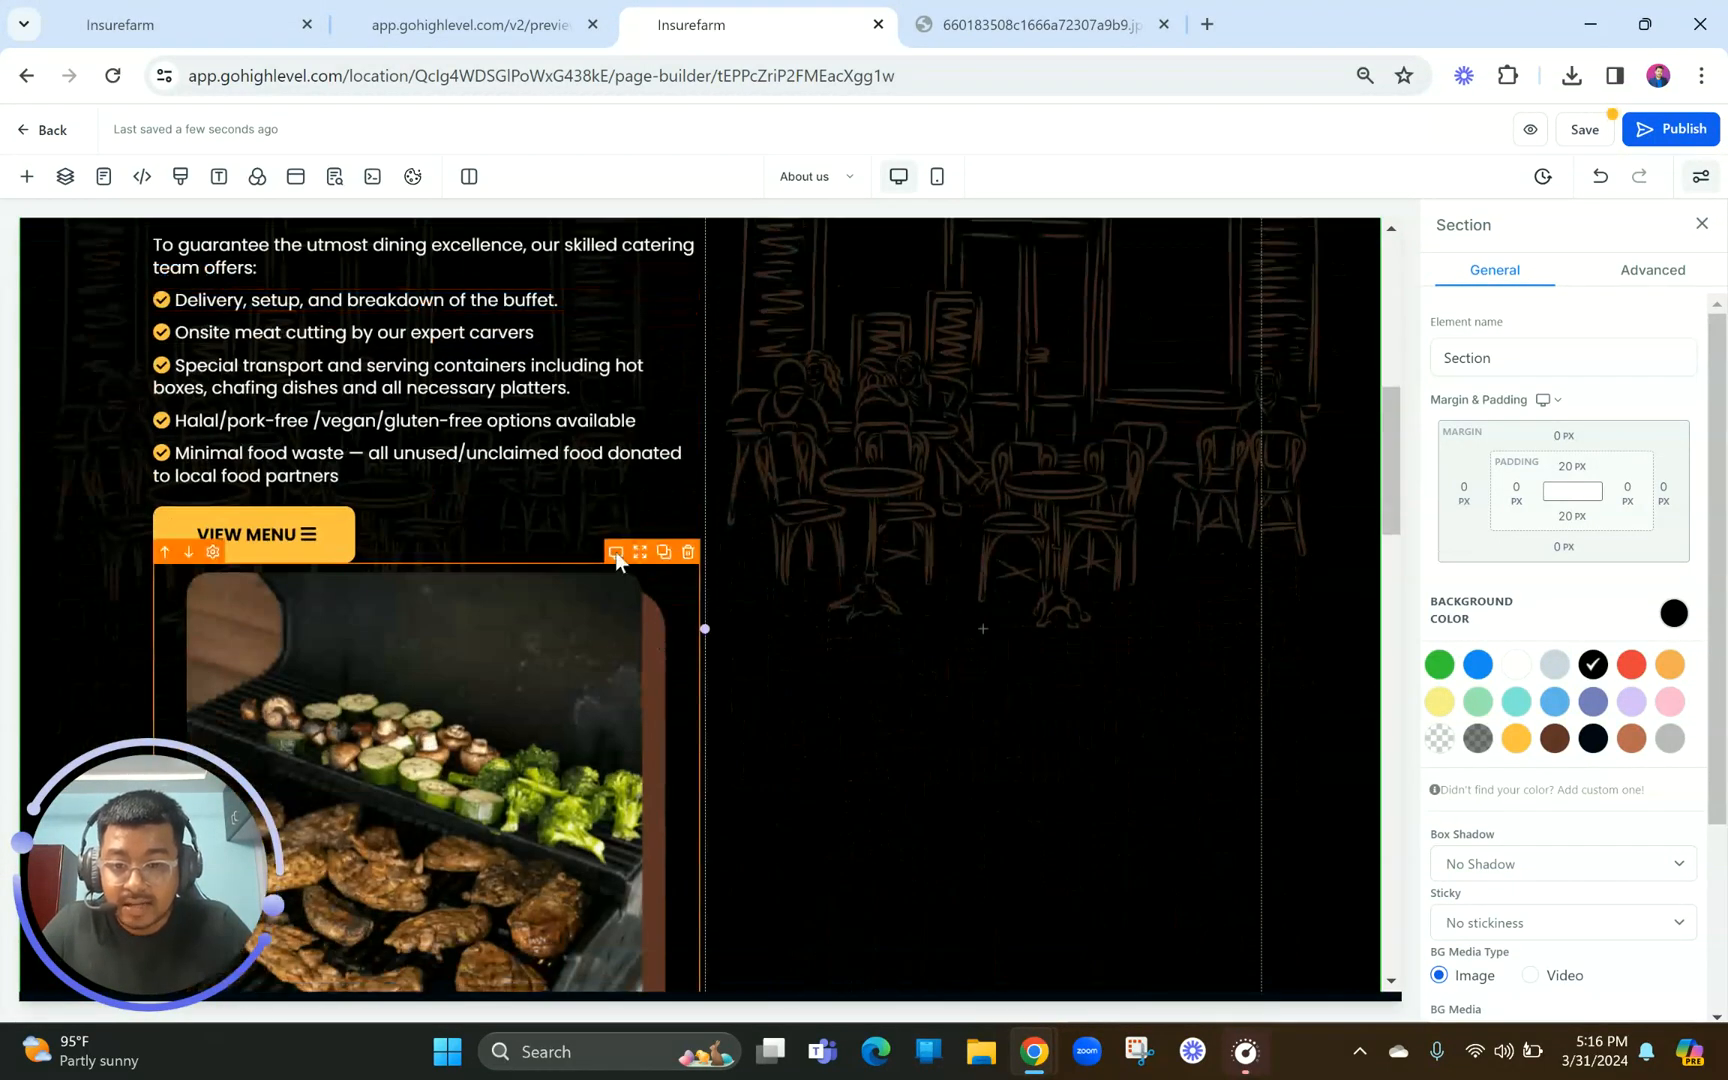
pyautogui.moveTo(640, 553); pyautogui.dragTo(1000, 490)
pyautogui.click(751, 641)
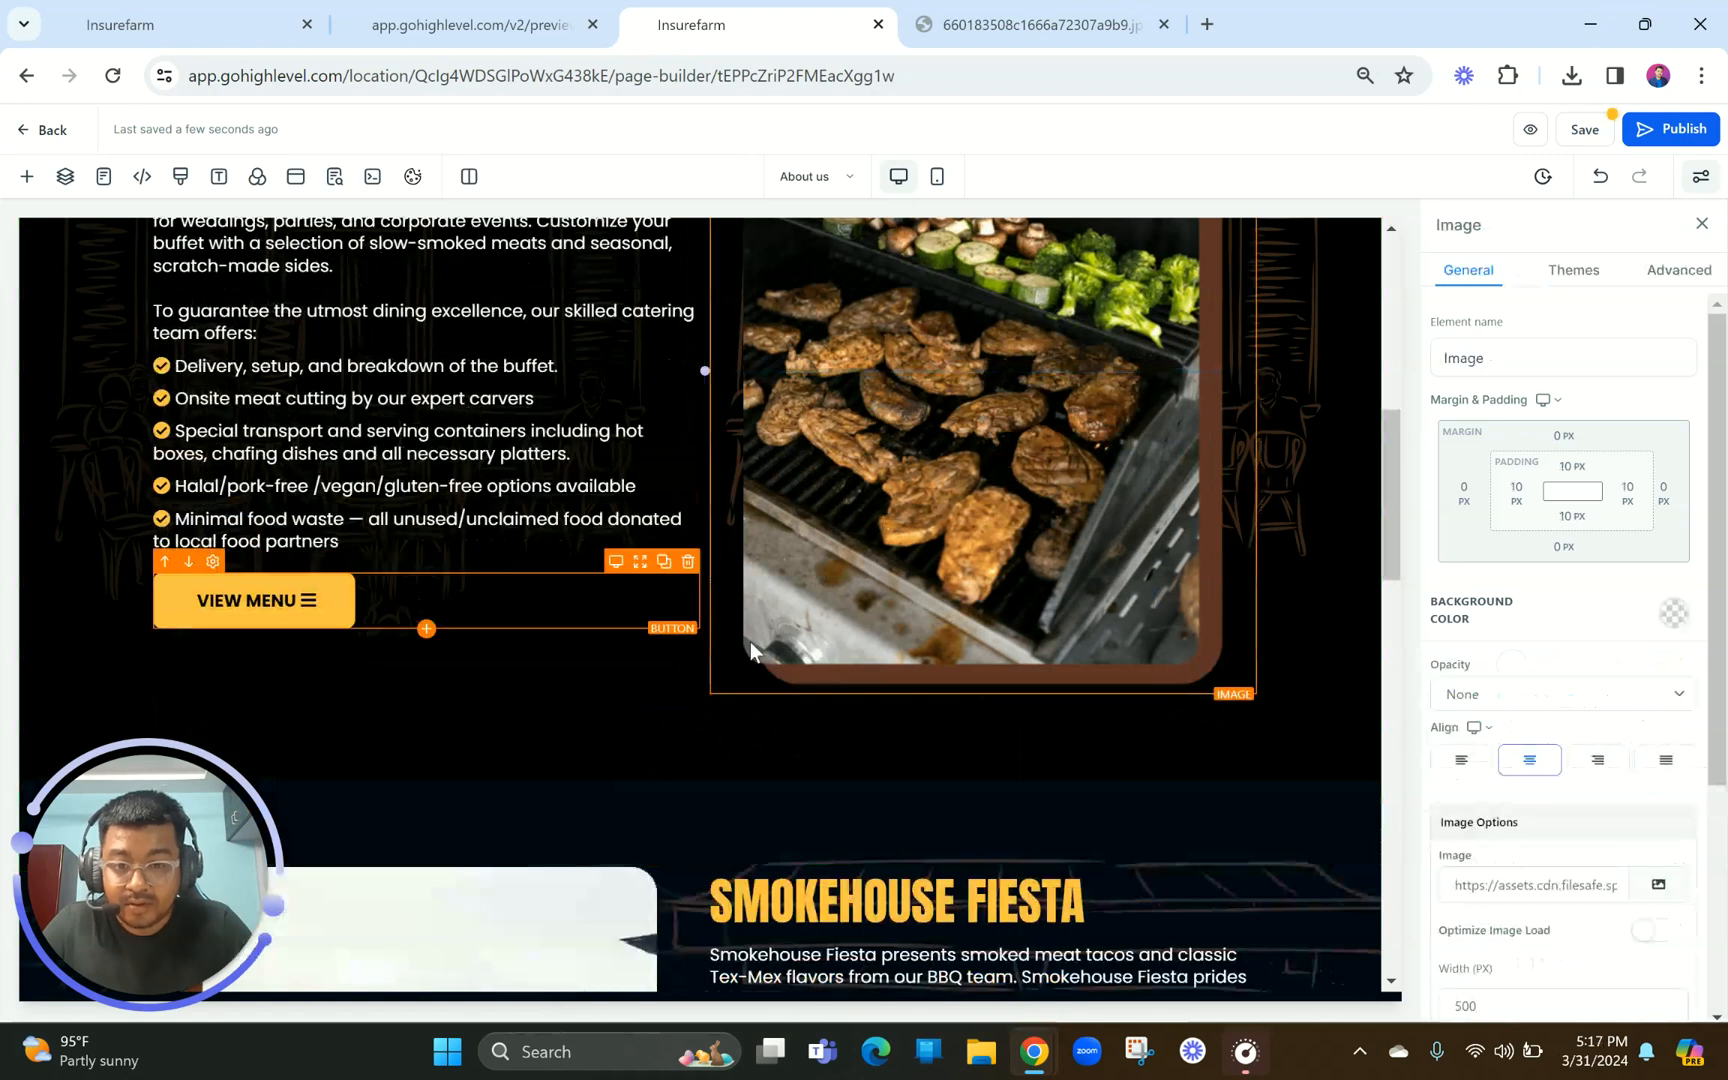
pyautogui.scroll(4, 825, 717)
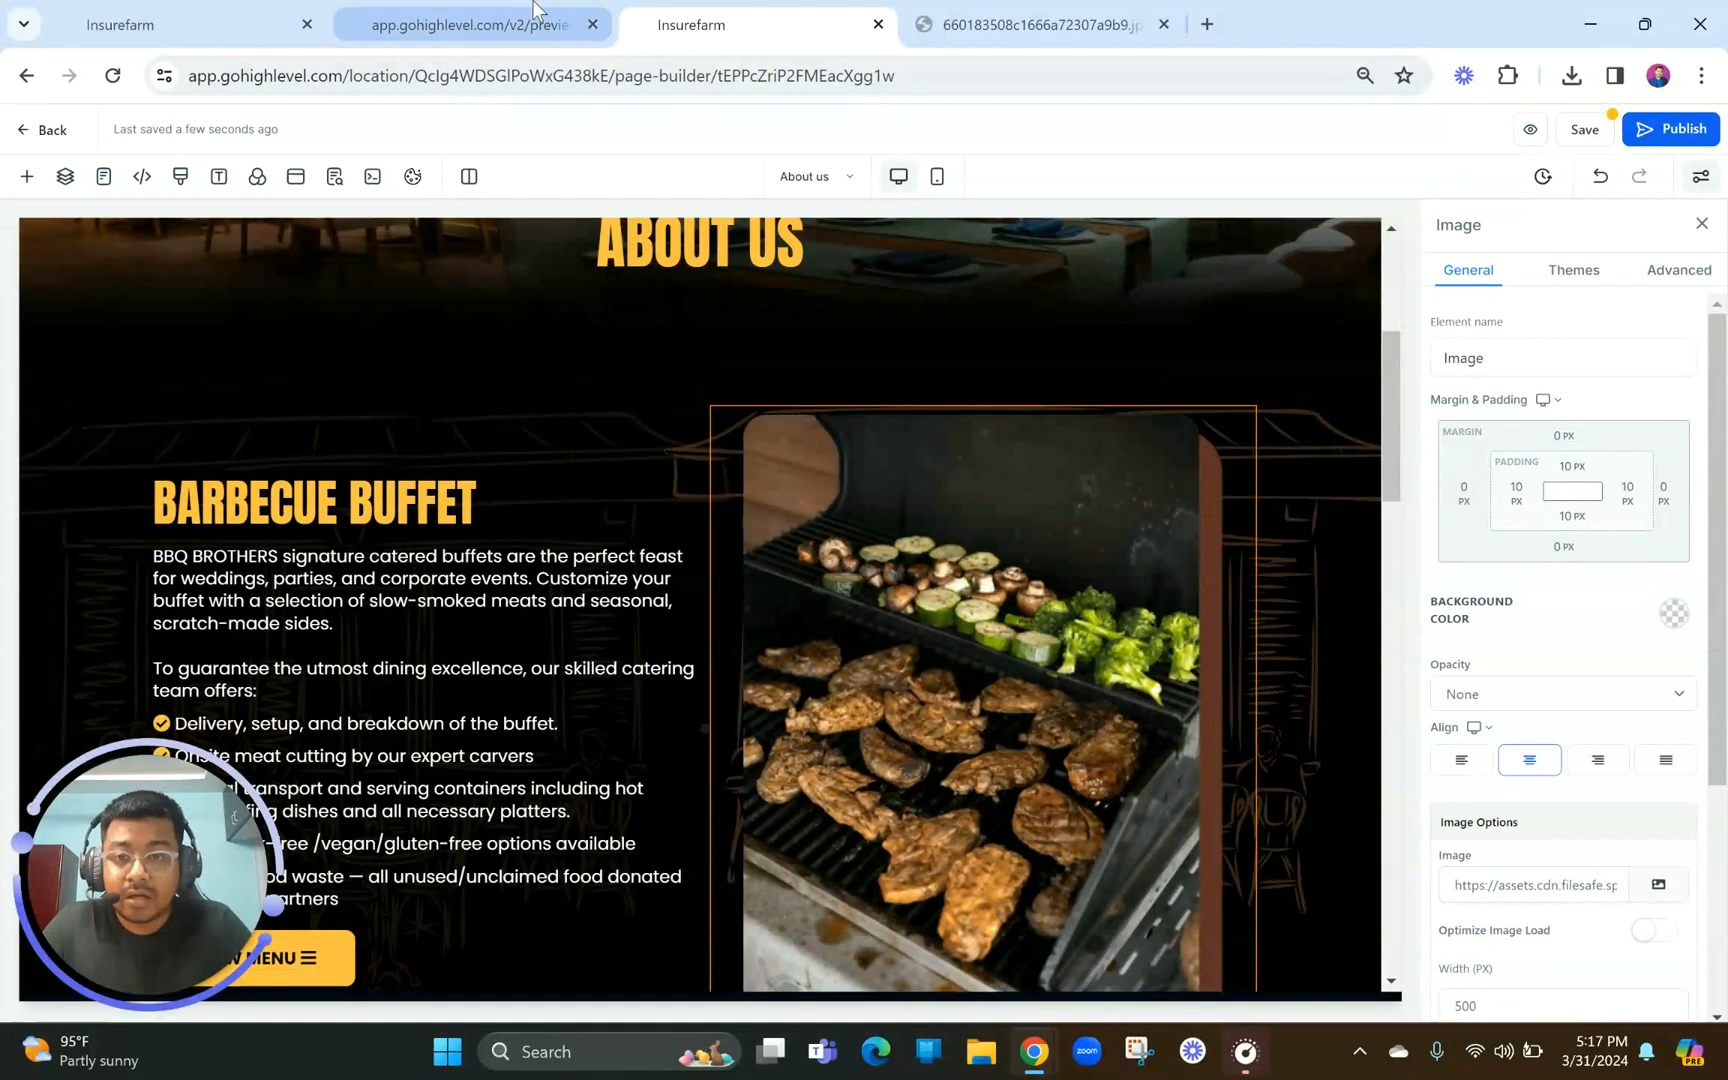
# Check the preview again, and undo the Barbecue Buffet background change and the deletion of the BBQ Brothers Catering section
pyautogui.click(470, 22)
pyautogui.click(677, 10)
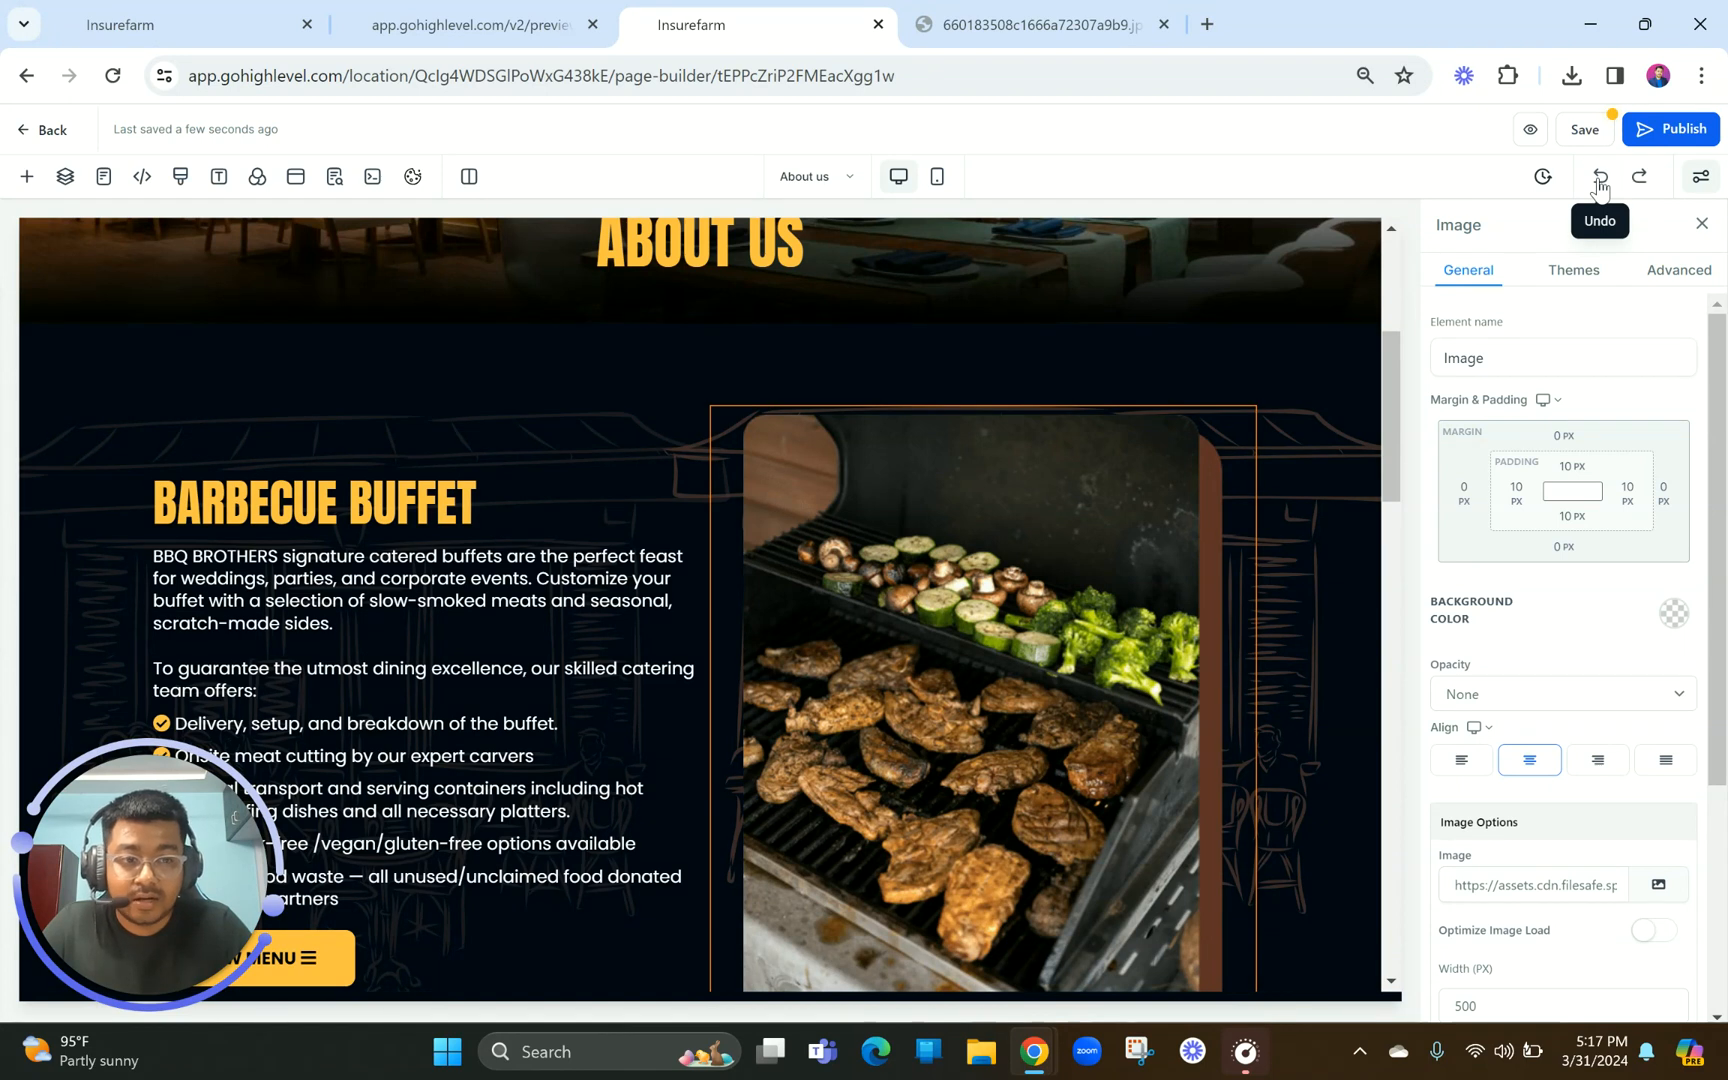
pyautogui.click(1600, 178)
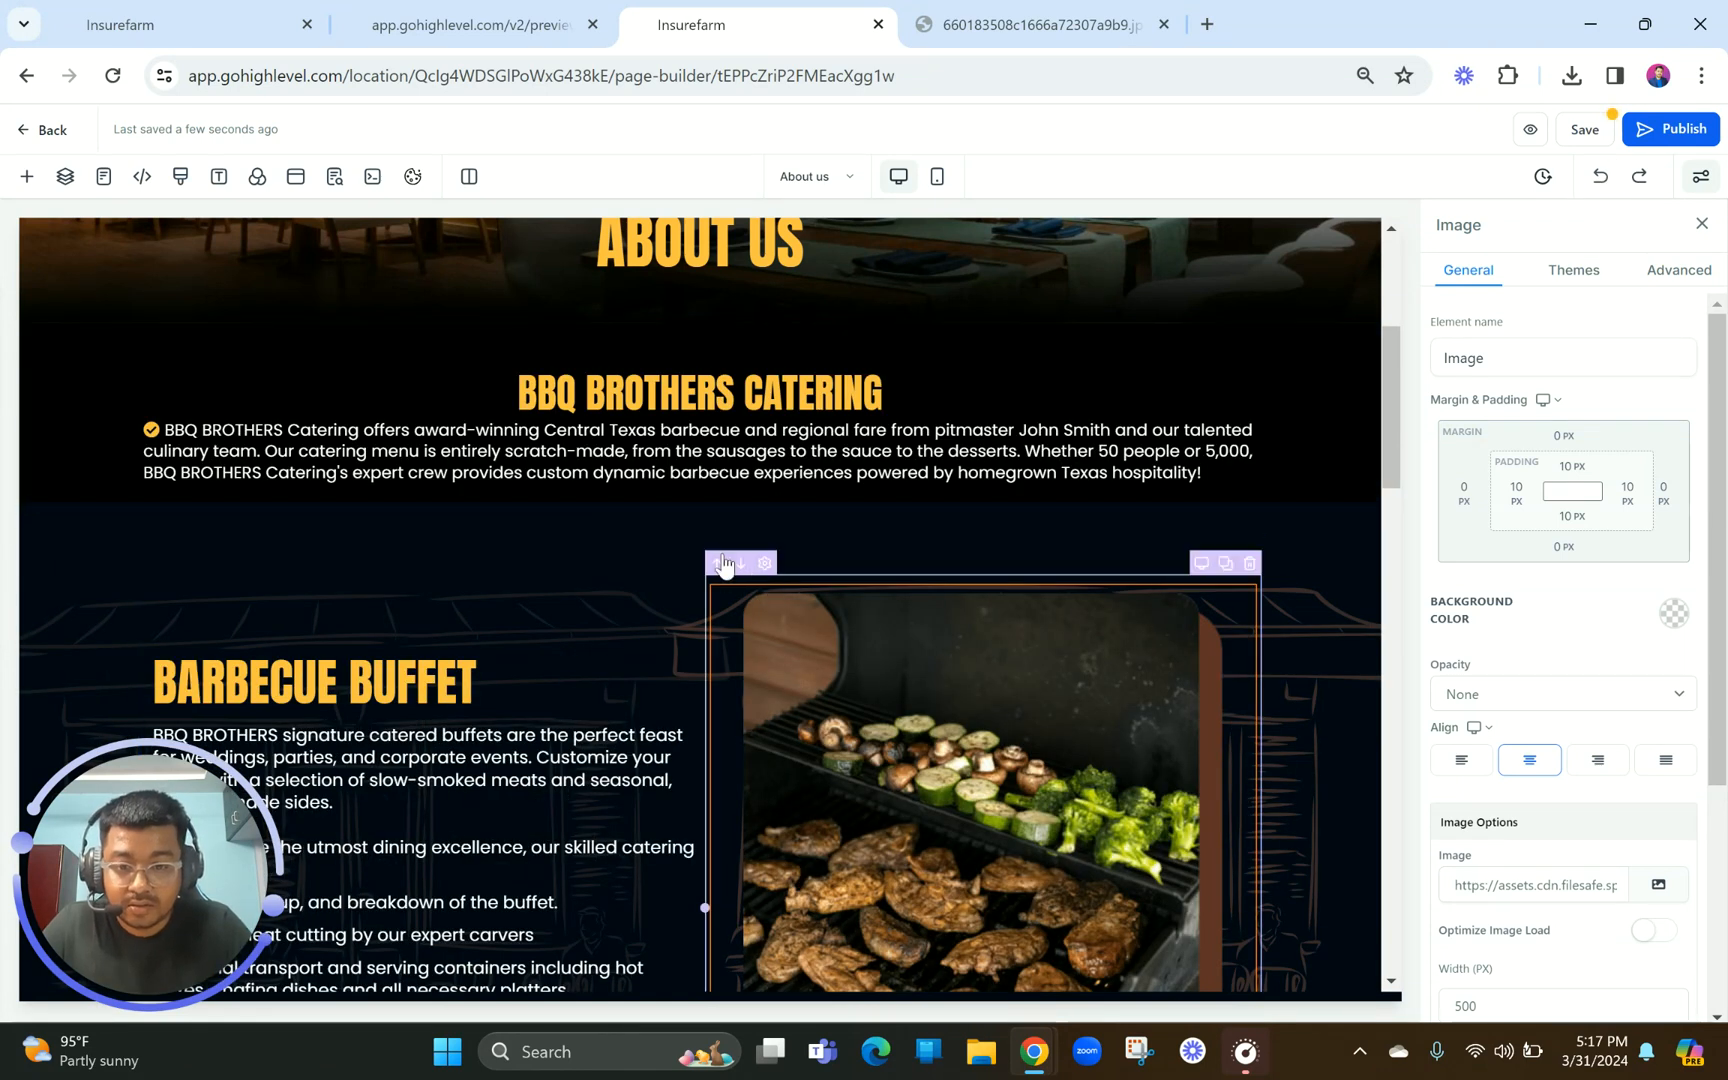
# Move the Barbecue Buffet section's photo column ahead of its text column
pyautogui.click(722, 565)
pyautogui.scroll(3, 822, 698)
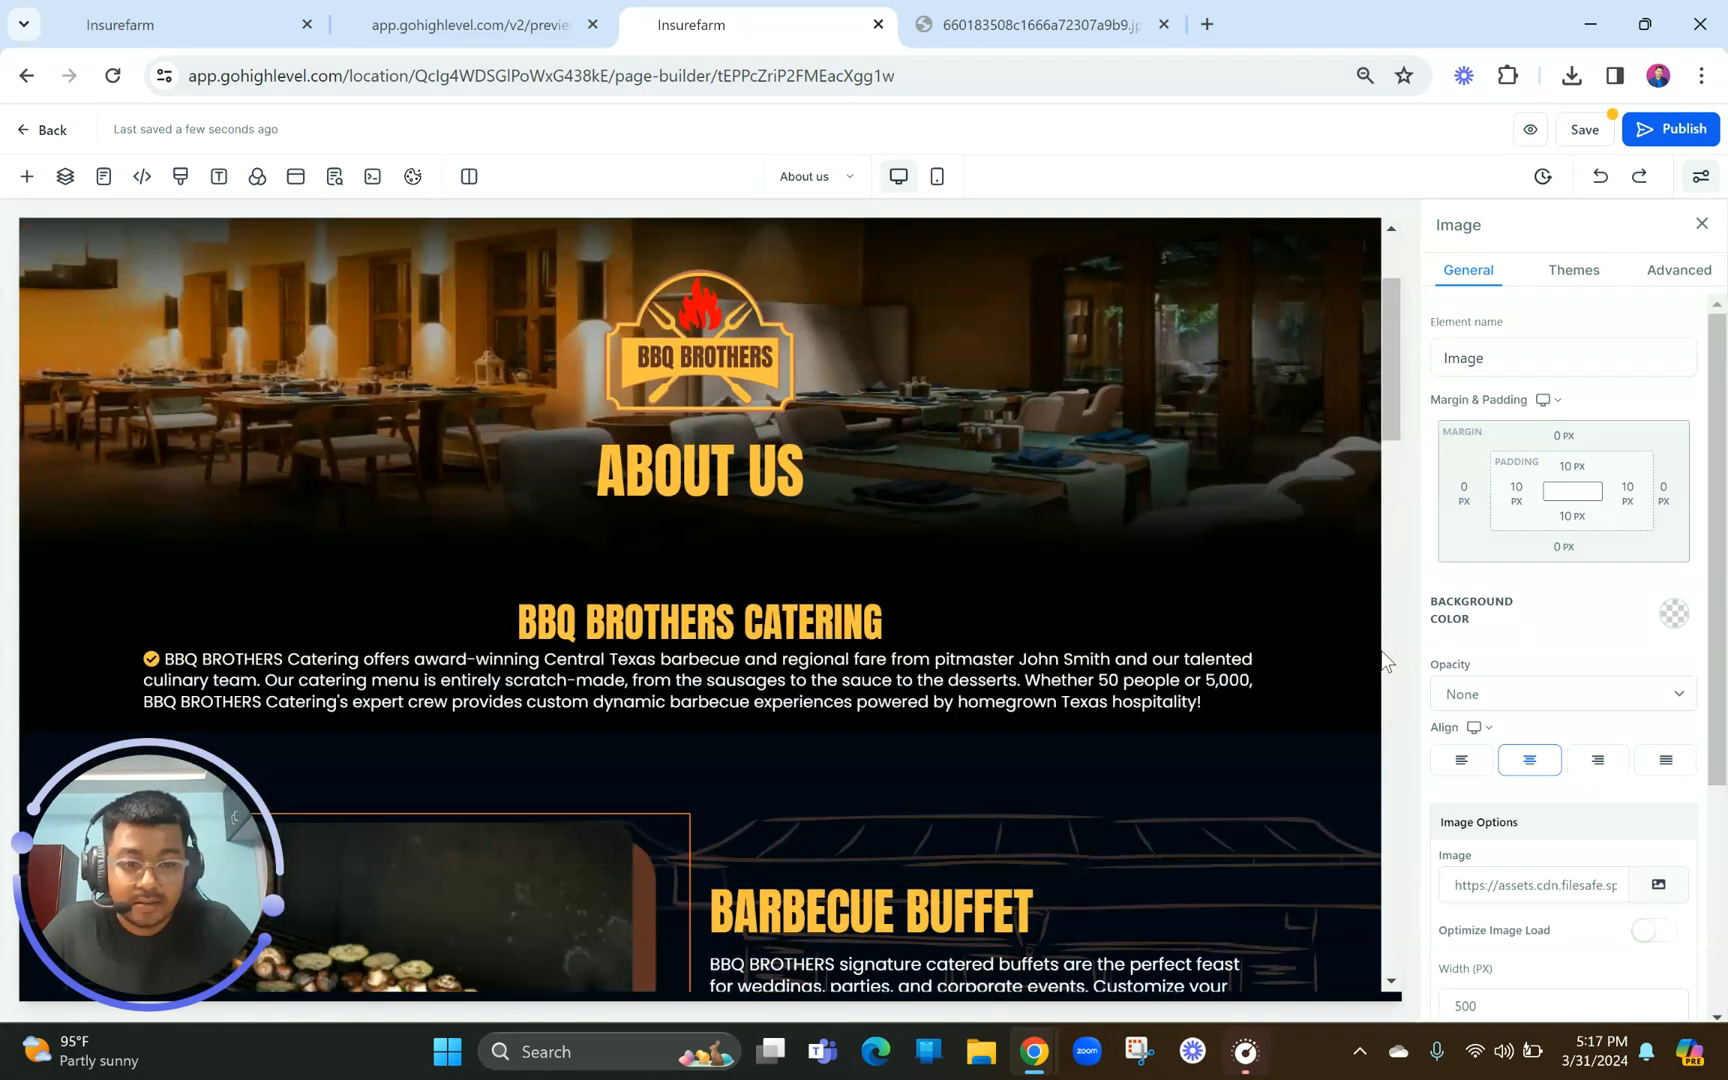
# Delete the BBQ Brothers Catering section and set the Barbecue Buffet section's background color to black
pyautogui.click(1369, 616)
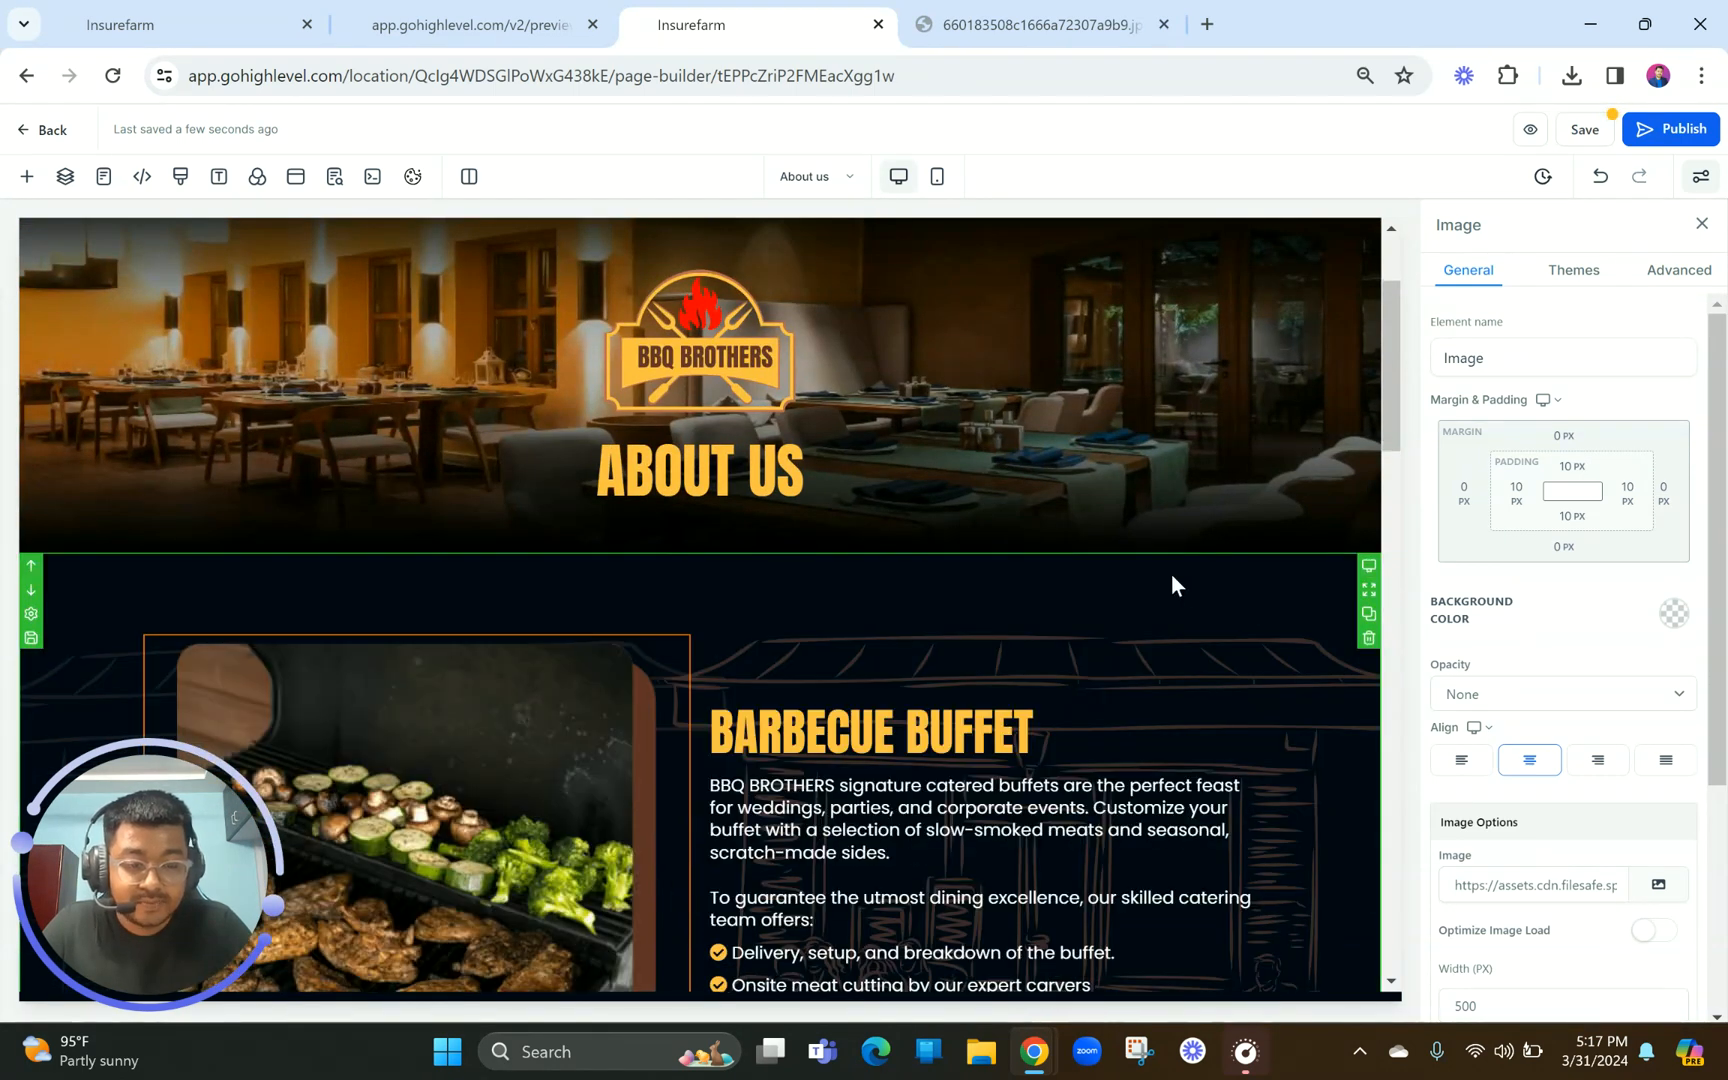
pyautogui.click(1172, 585)
pyautogui.click(1675, 614)
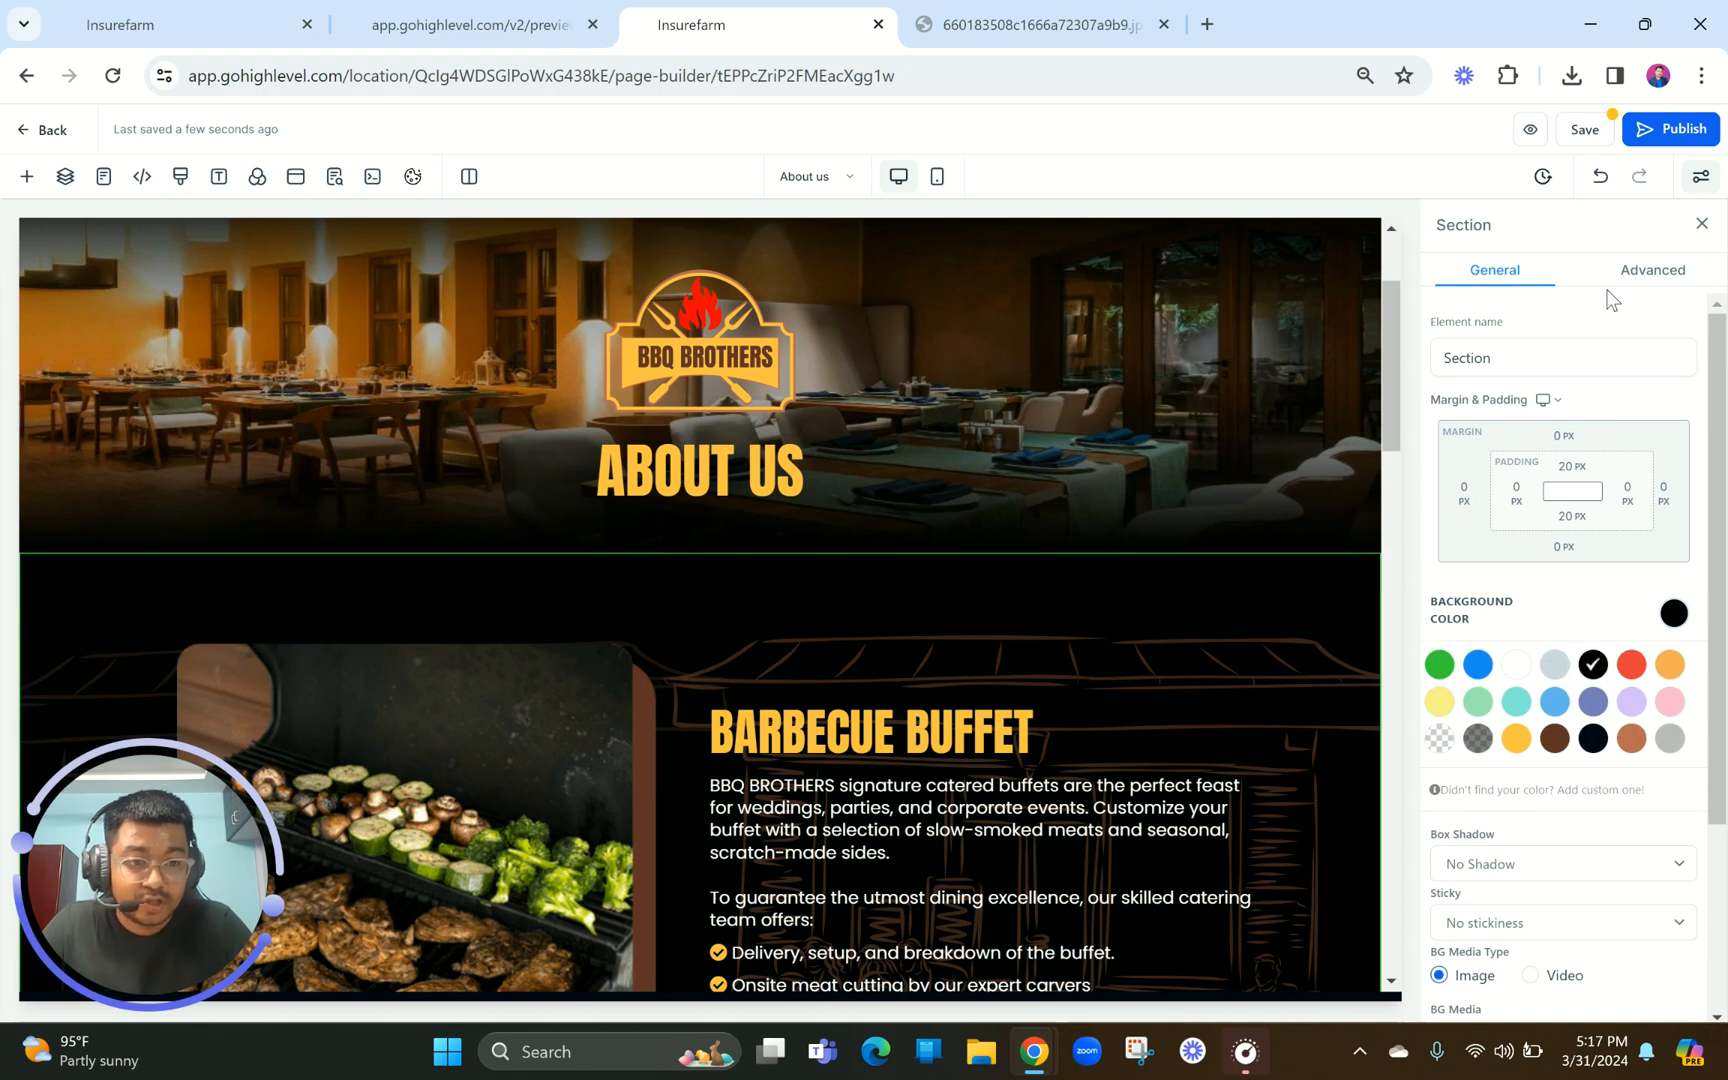
pyautogui.click(1650, 270)
pyautogui.click(1566, 577)
pyautogui.scroll(-3, 1150, 665)
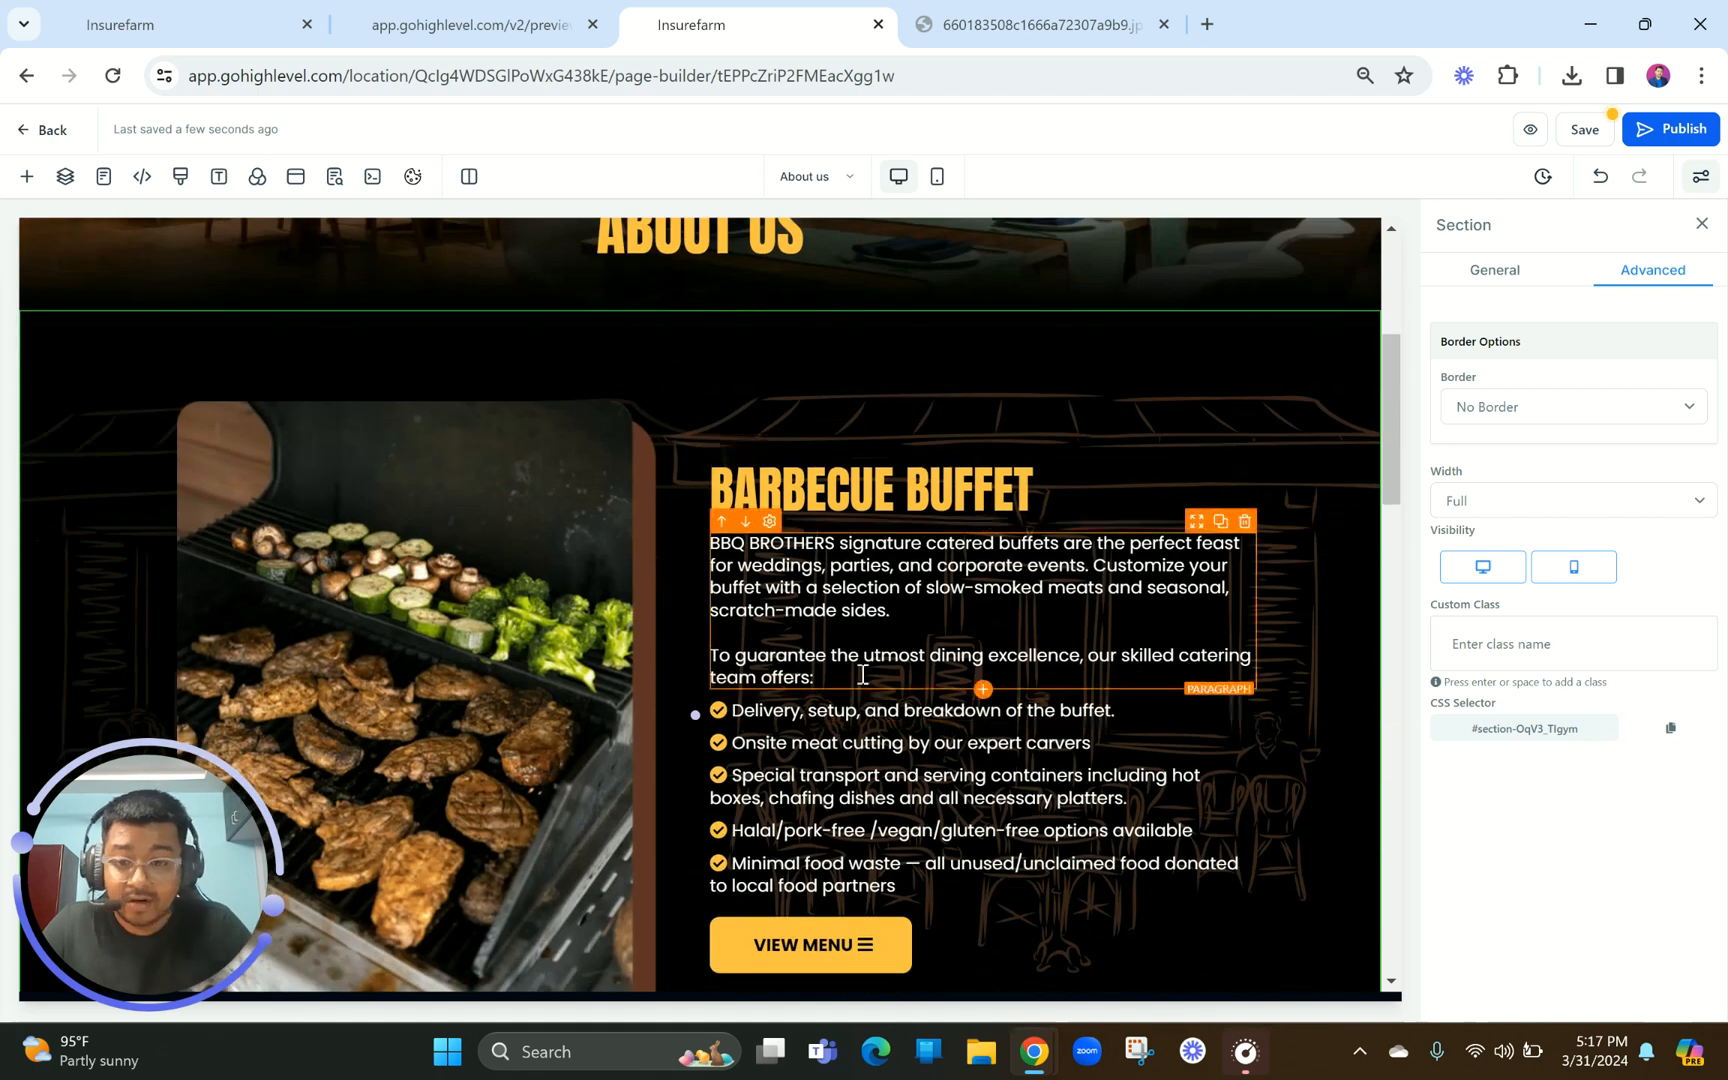
# Replace the Barbecue Buffet grill photo with the food truck image BBQ BROTHERS (7).png from the MISC media folder
pyautogui.scroll(-2, 700, 620)
pyautogui.click(532, 567)
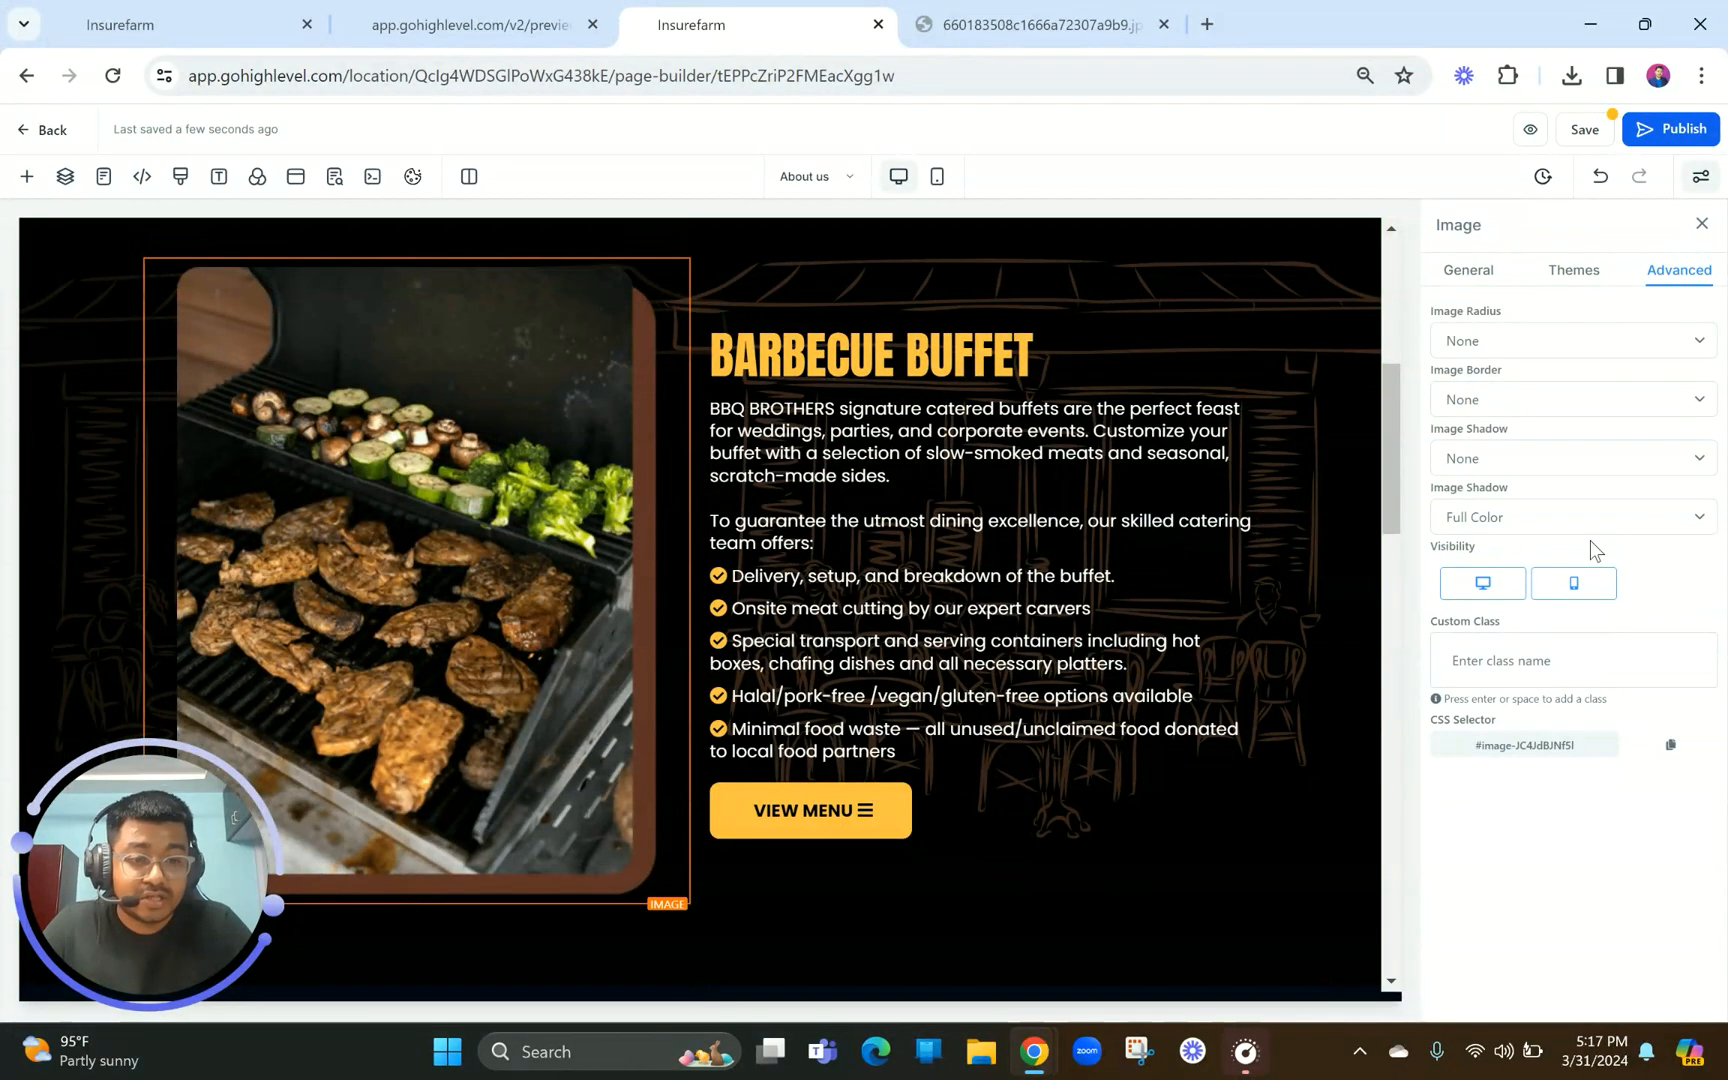
pyautogui.click(1472, 280)
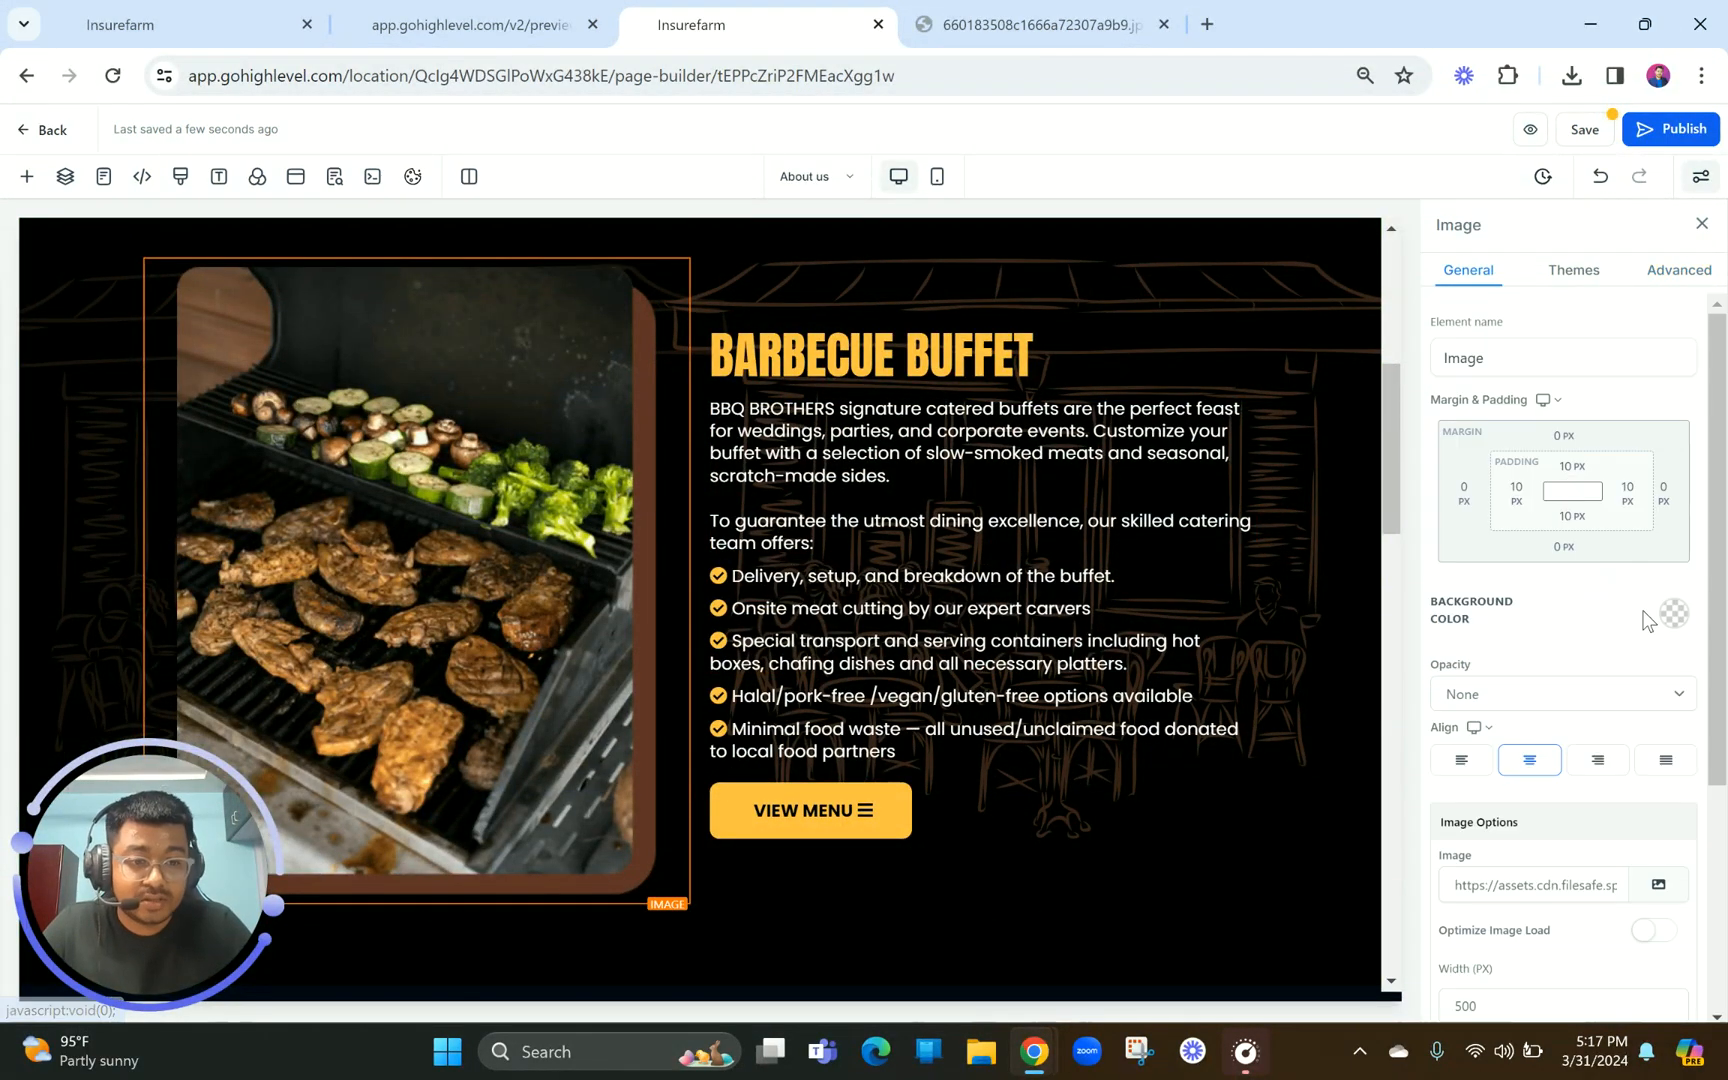
pyautogui.click(1657, 884)
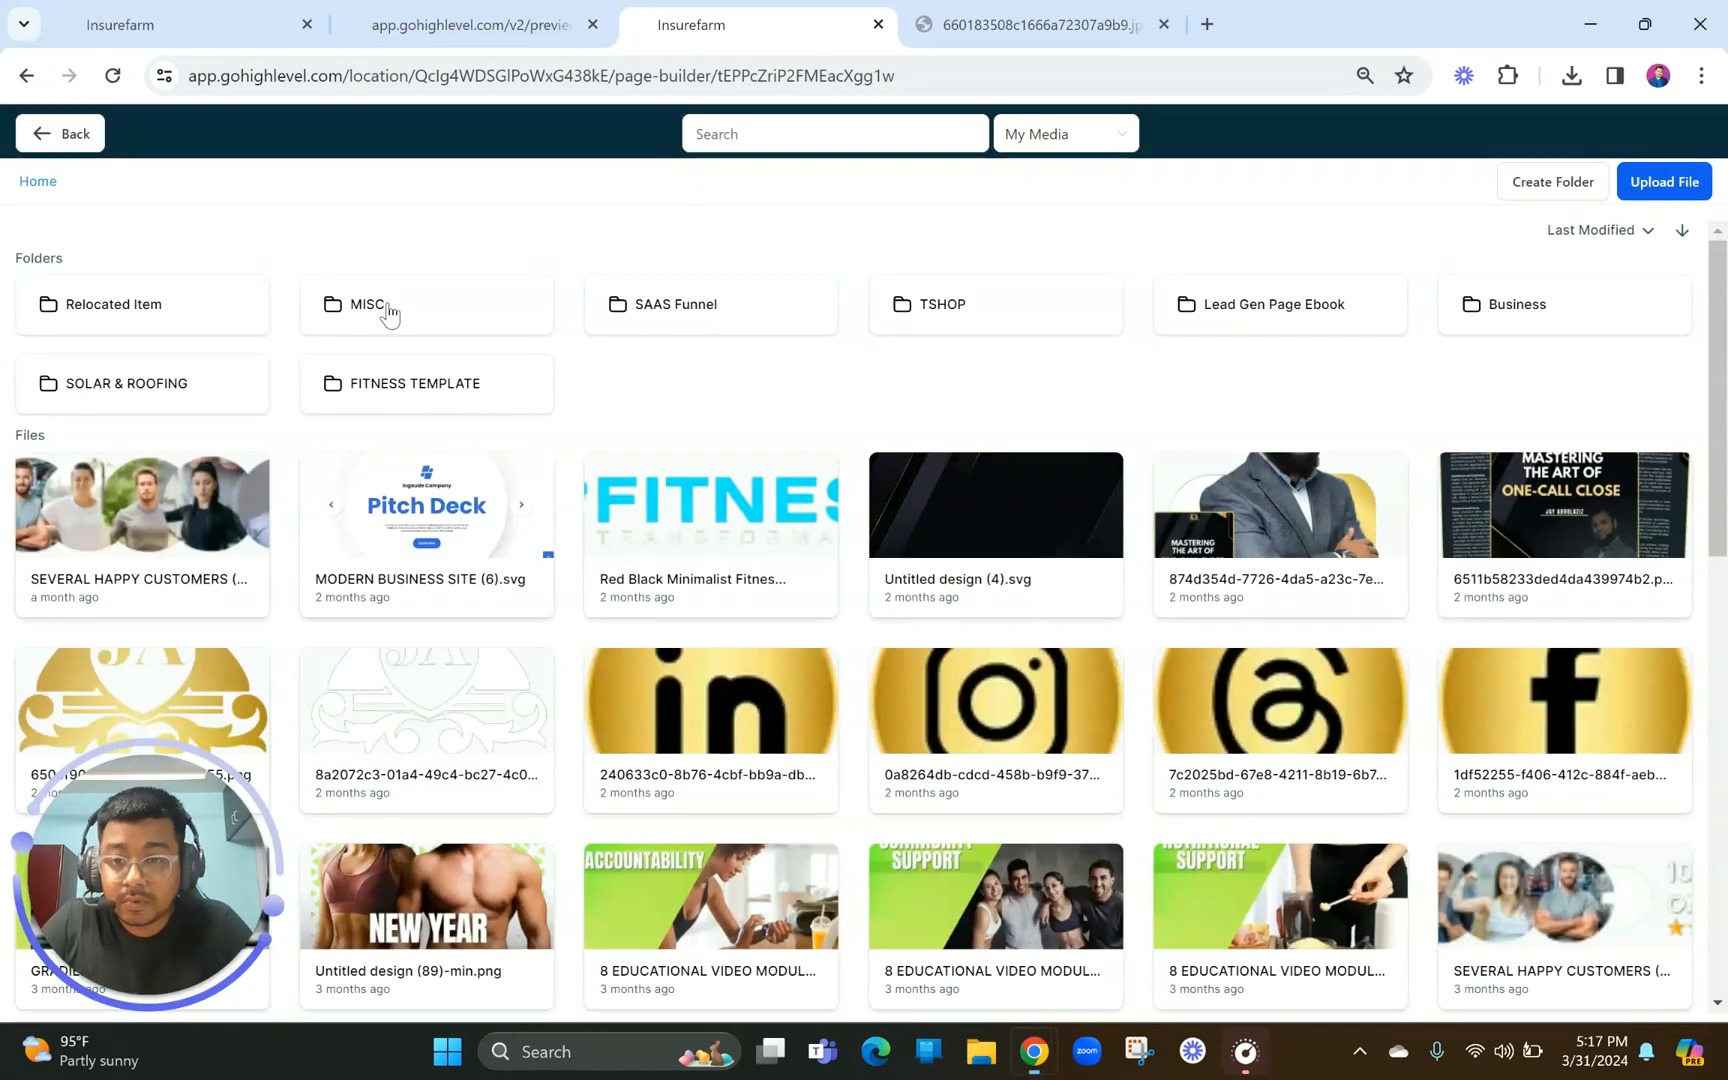
pyautogui.click(389, 313)
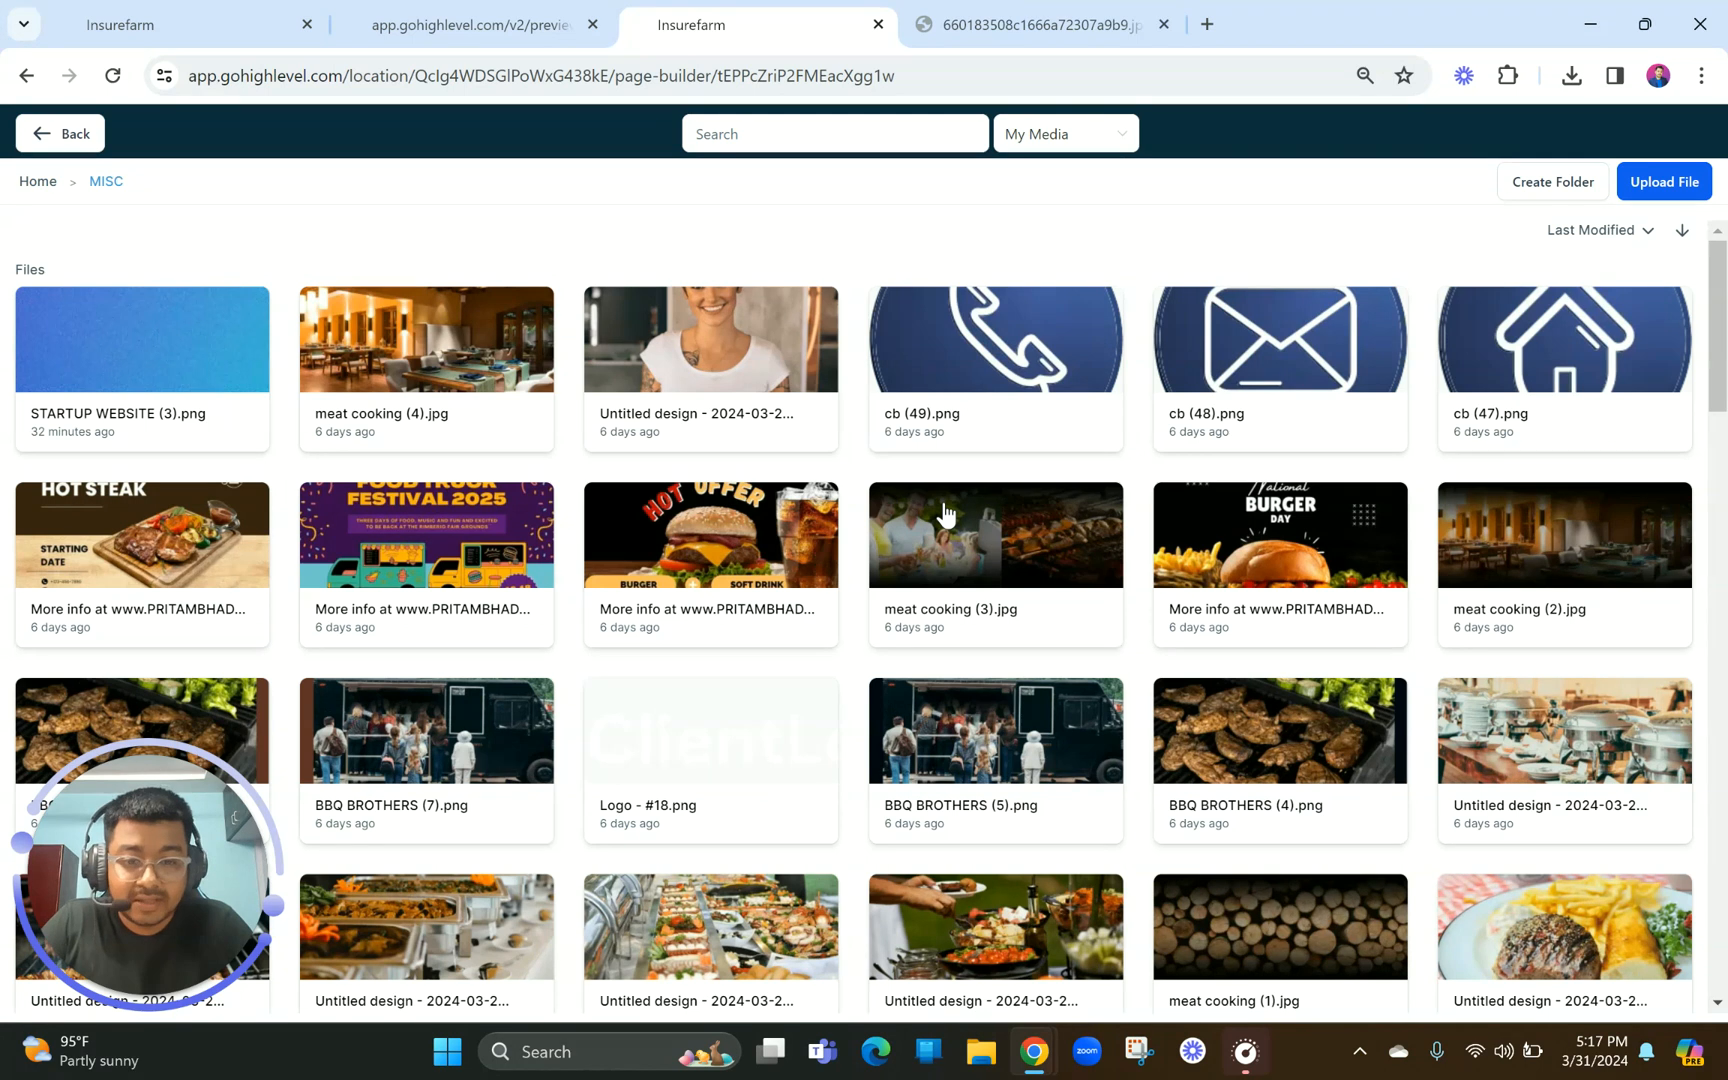
pyautogui.scroll(-1, 941, 513)
pyautogui.click(433, 587)
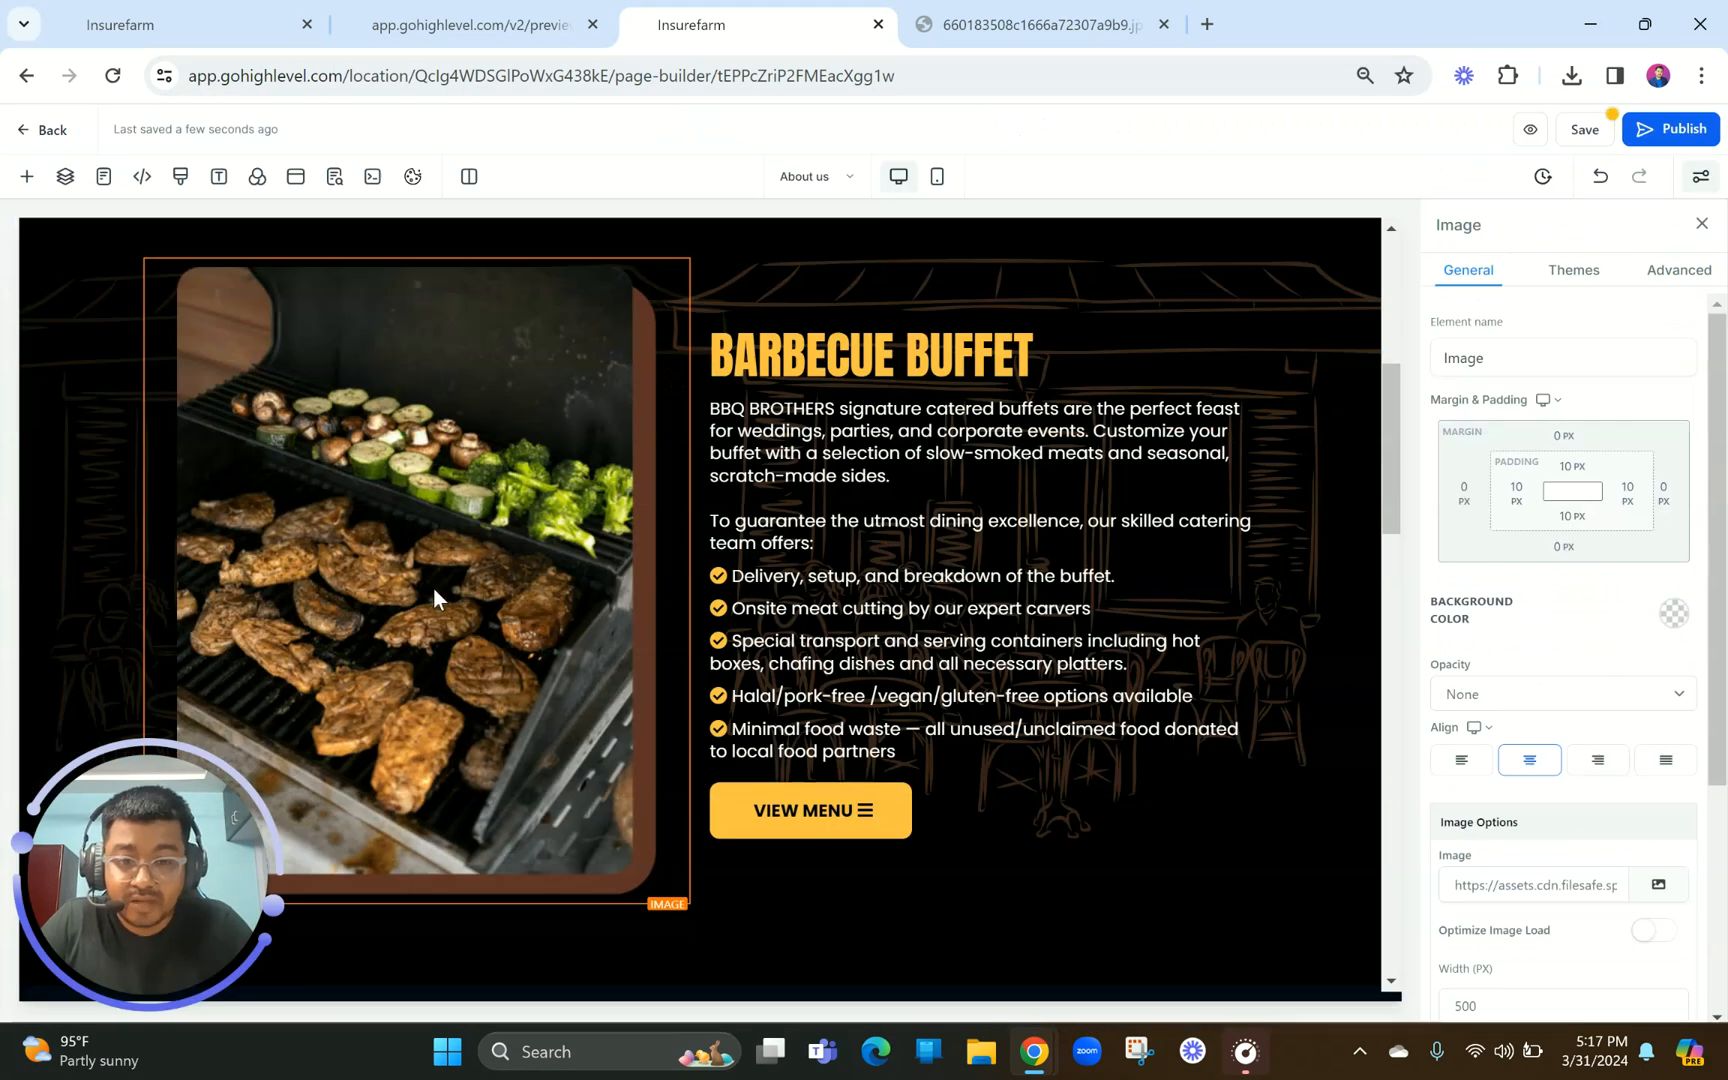
# Replace the Barbecue Buffet headline with "BBQ BROTHERS STORY" copied from the template preview, without blank lines above it
pyautogui.click(407, 12)
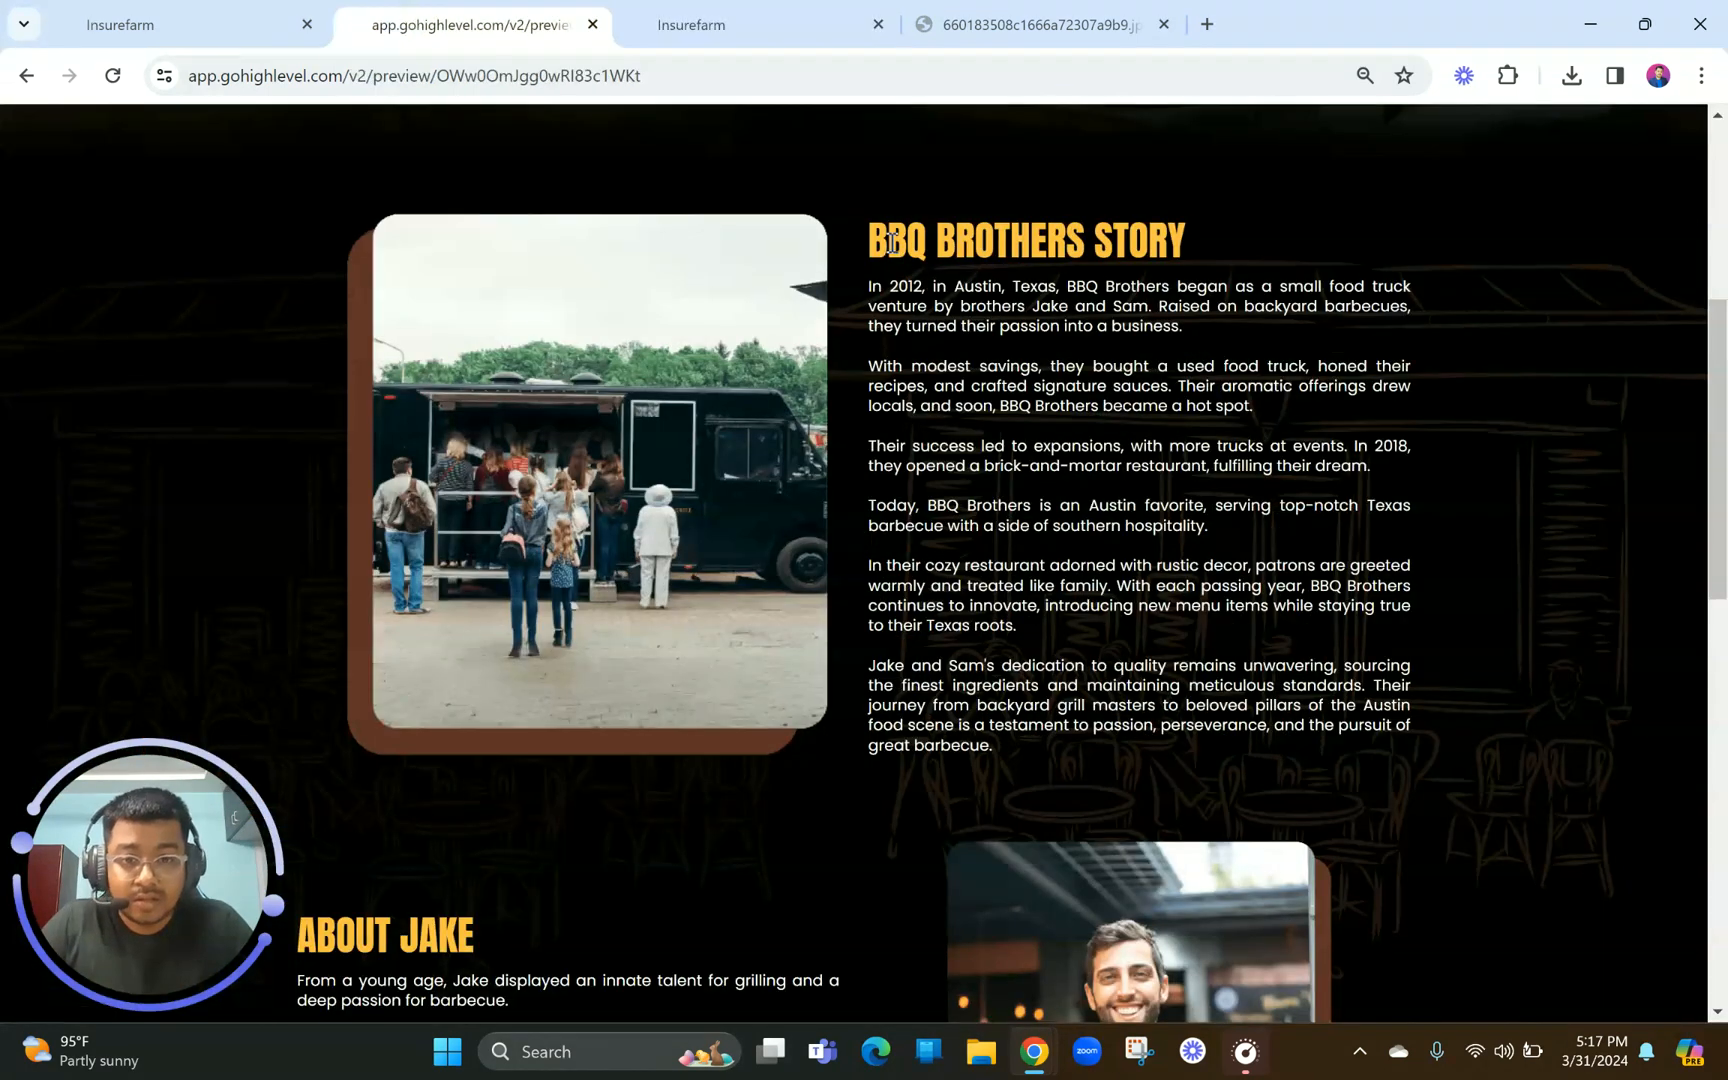
pyautogui.moveTo(867, 246); pyautogui.dragTo(1192, 250)
pyautogui.hotkey('ctrl', 'c')
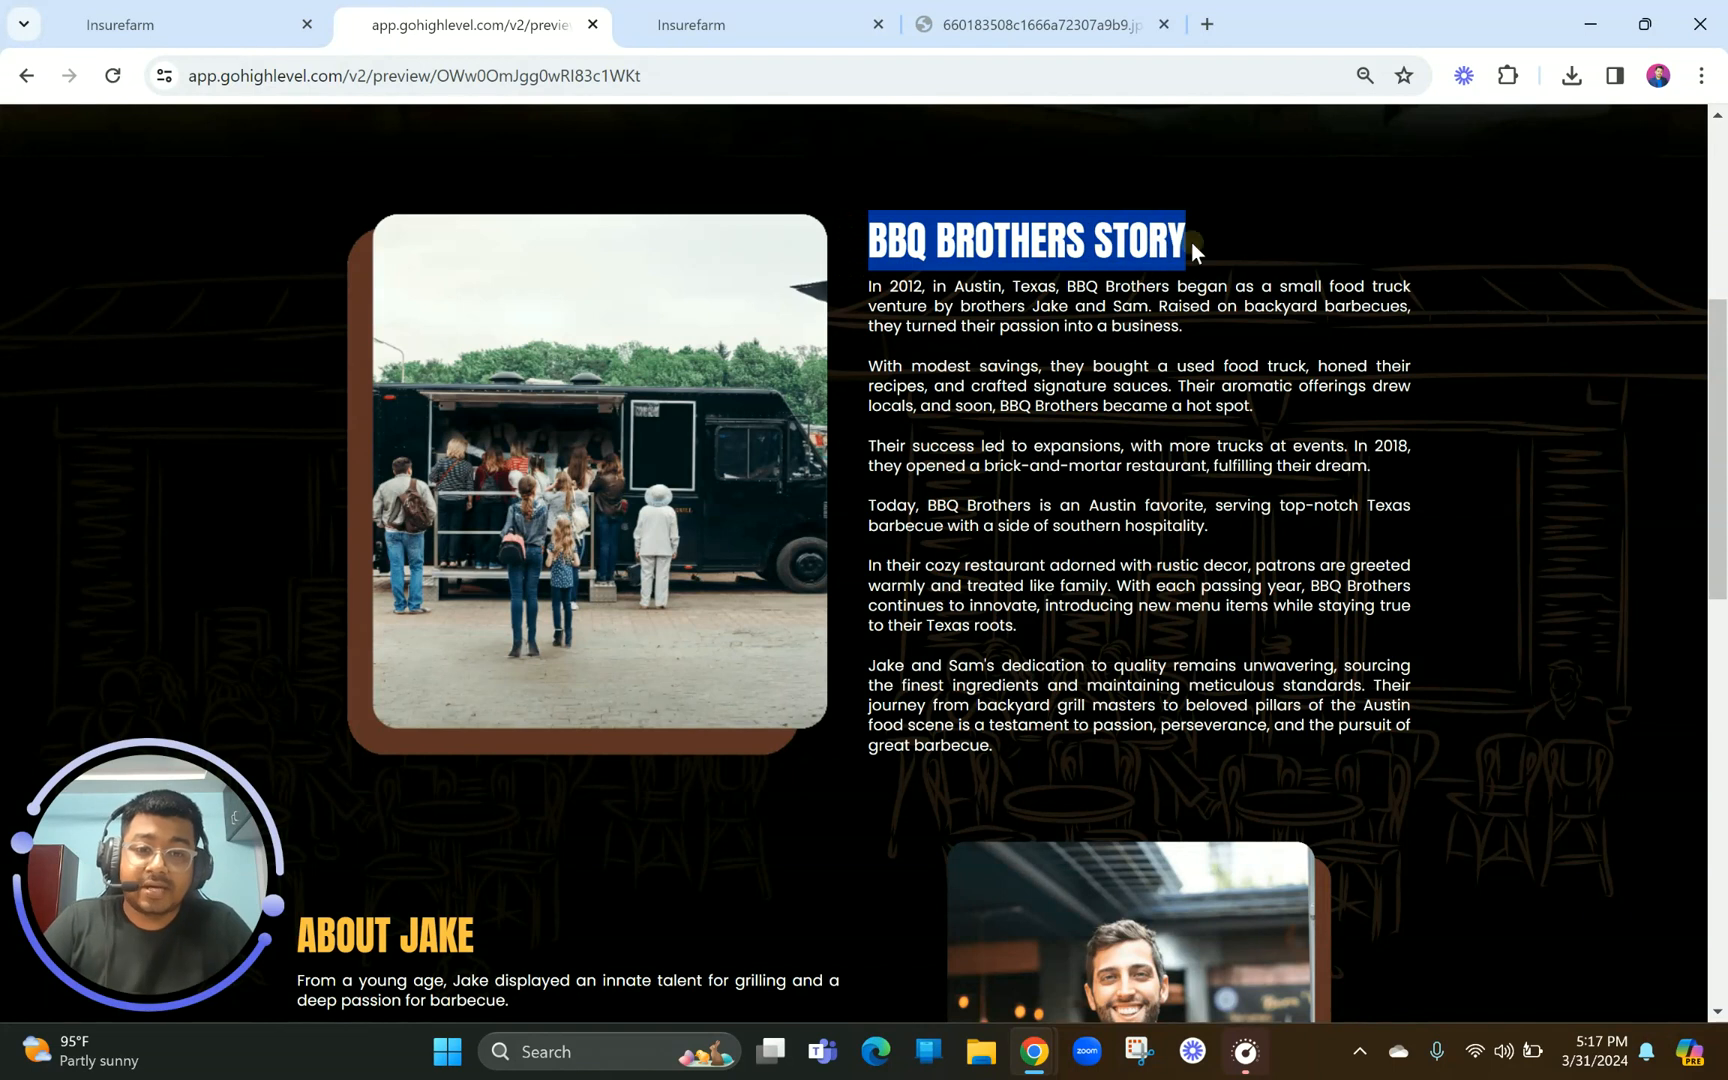
pyautogui.click(800, 22)
pyautogui.click(838, 303)
pyautogui.tripleClick(838, 303)
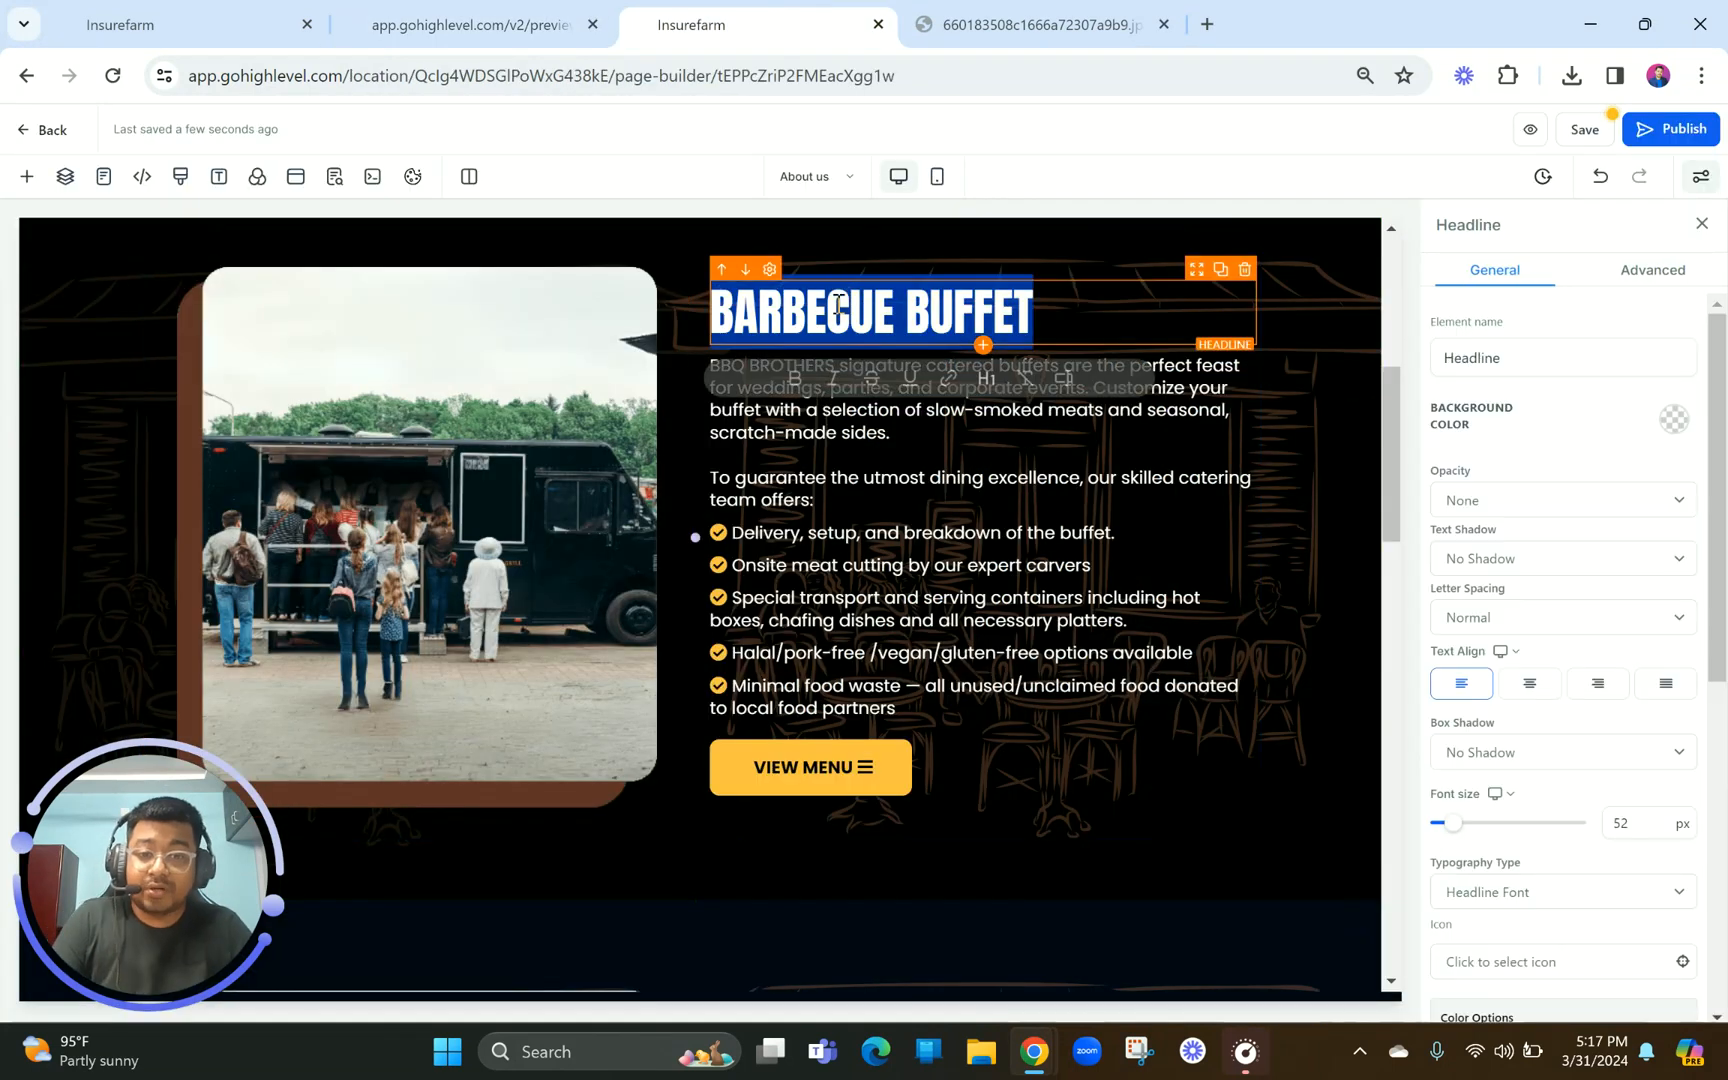
pyautogui.hotkey('ctrl', 'v')
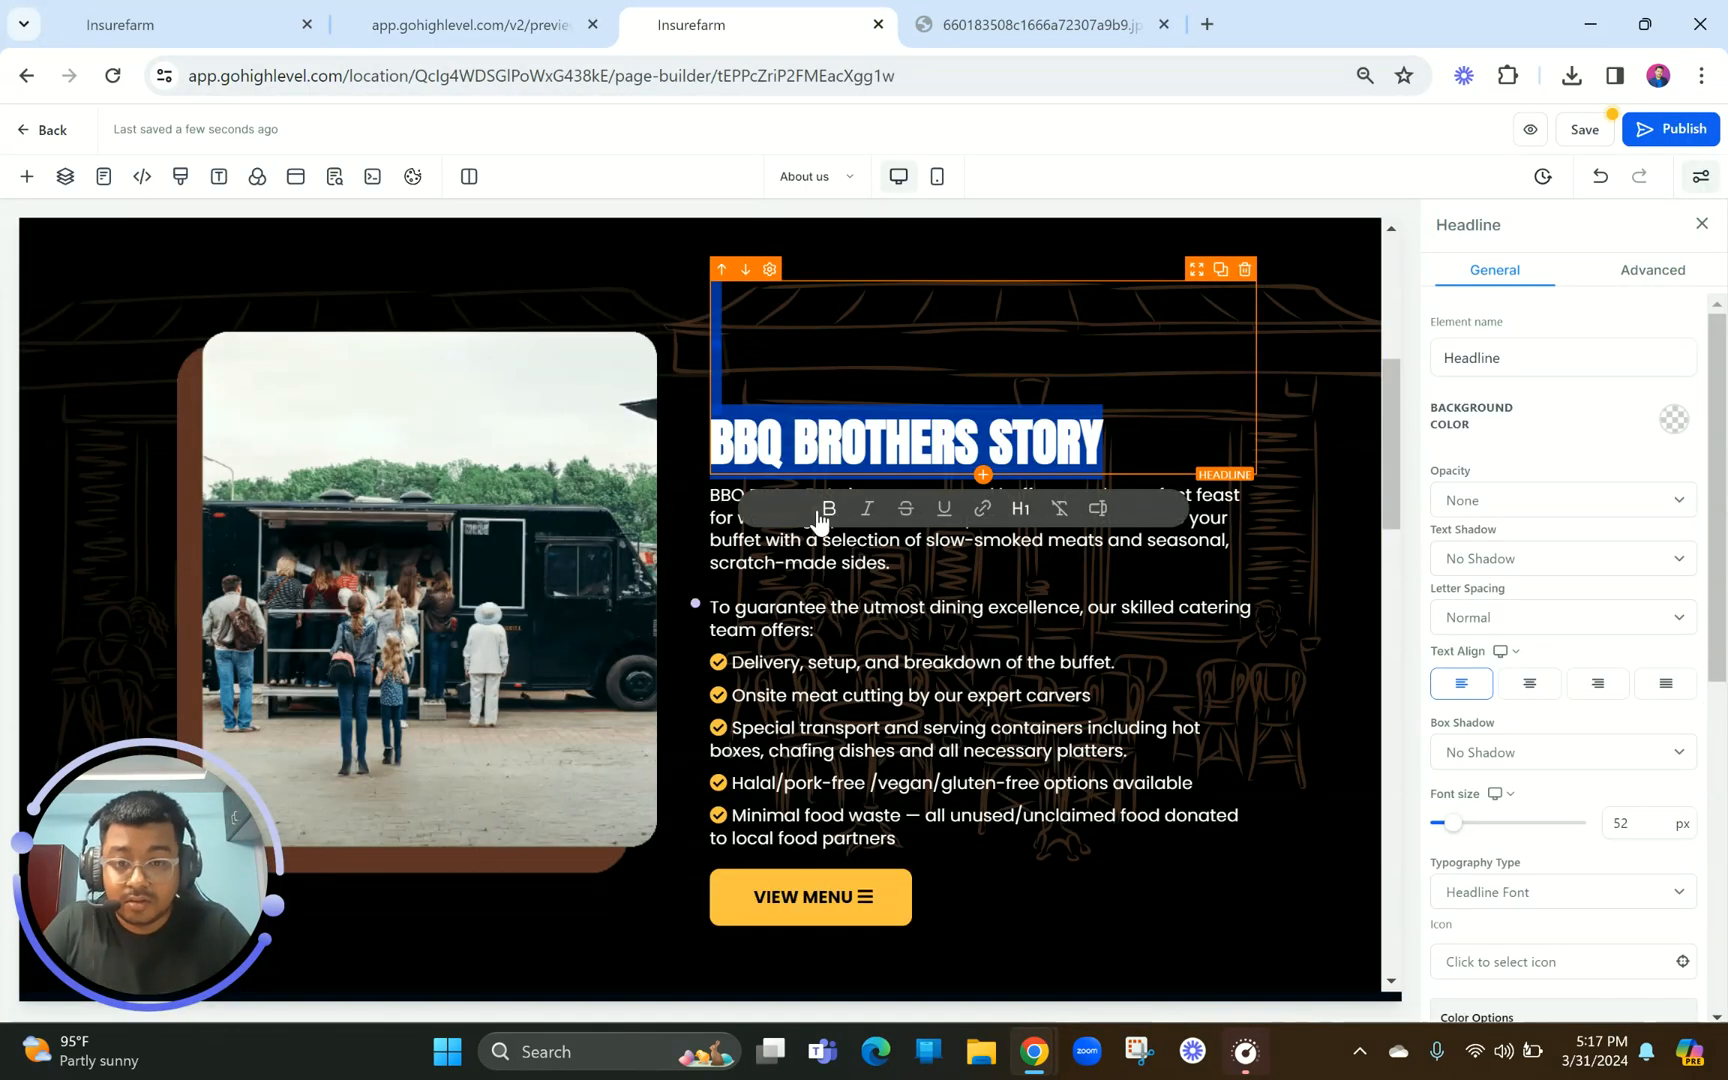
pyautogui.click(818, 510)
pyautogui.click(719, 447)
pyautogui.press('BackSpace')
pyautogui.press('BackSpace')
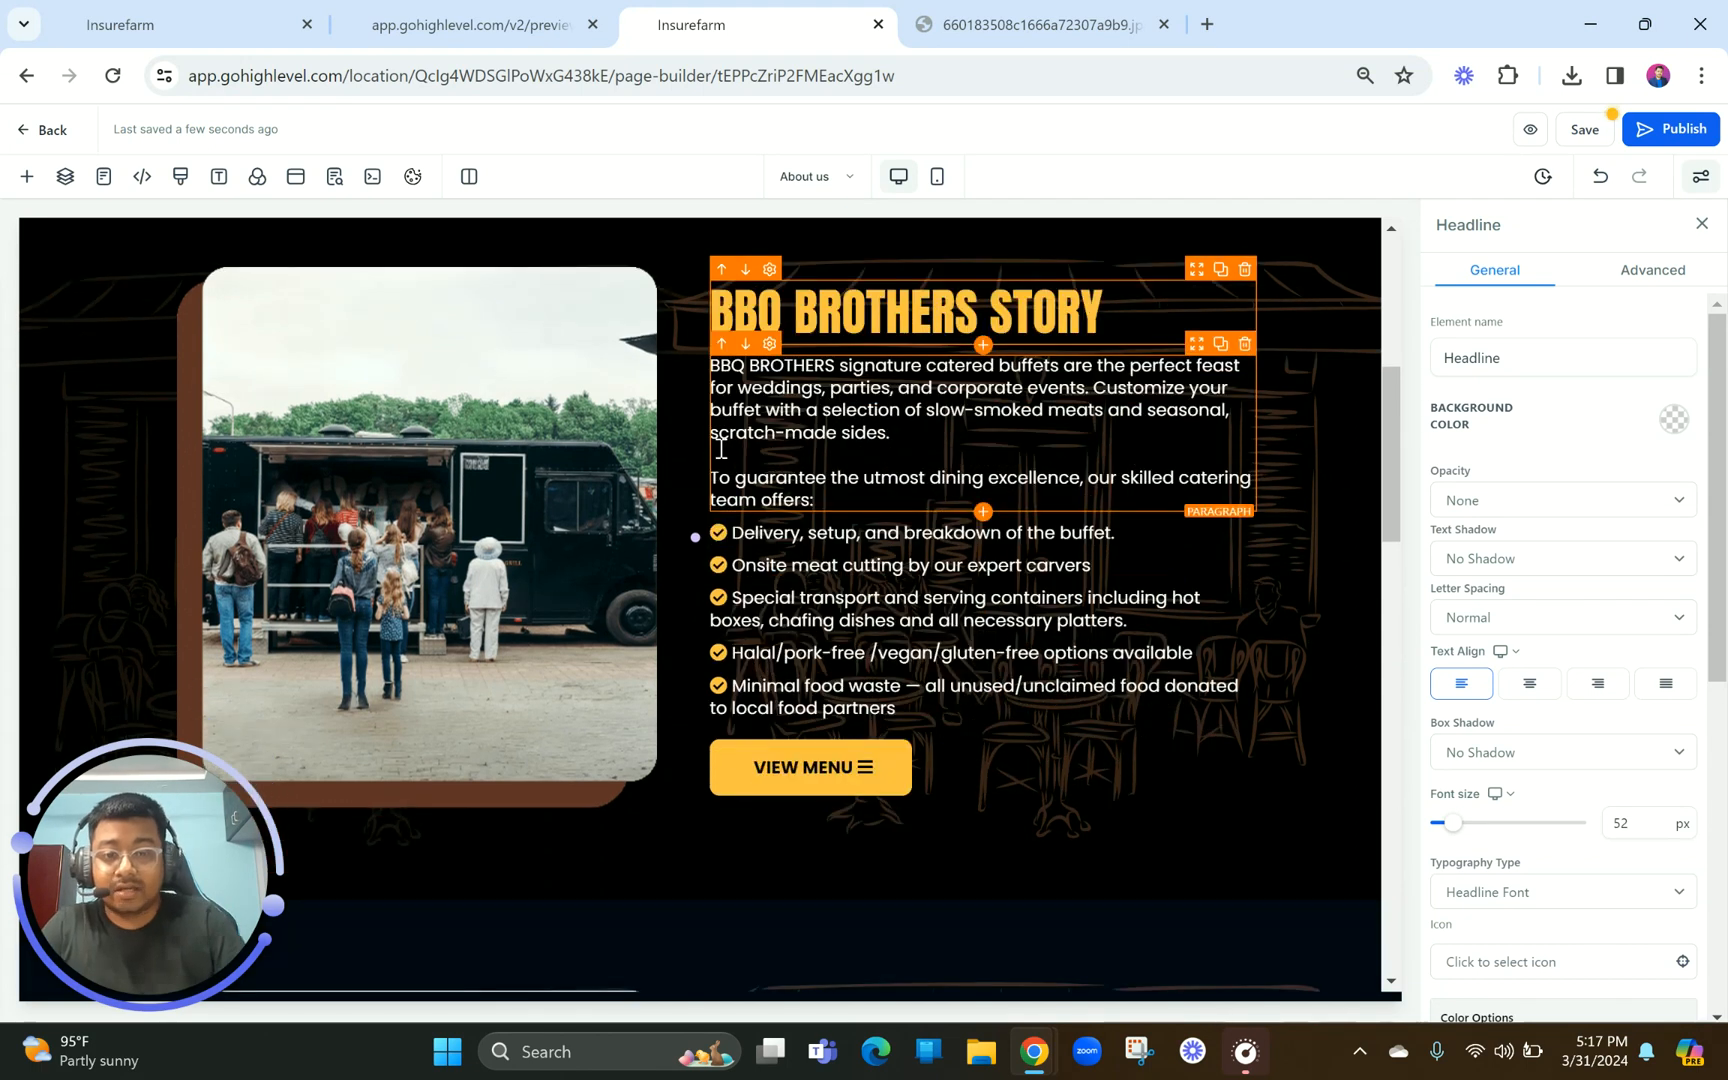
# Replace the paragraph under the BBQ Brothers Story headline with the full story text copied from the template preview
pyautogui.click(521, 22)
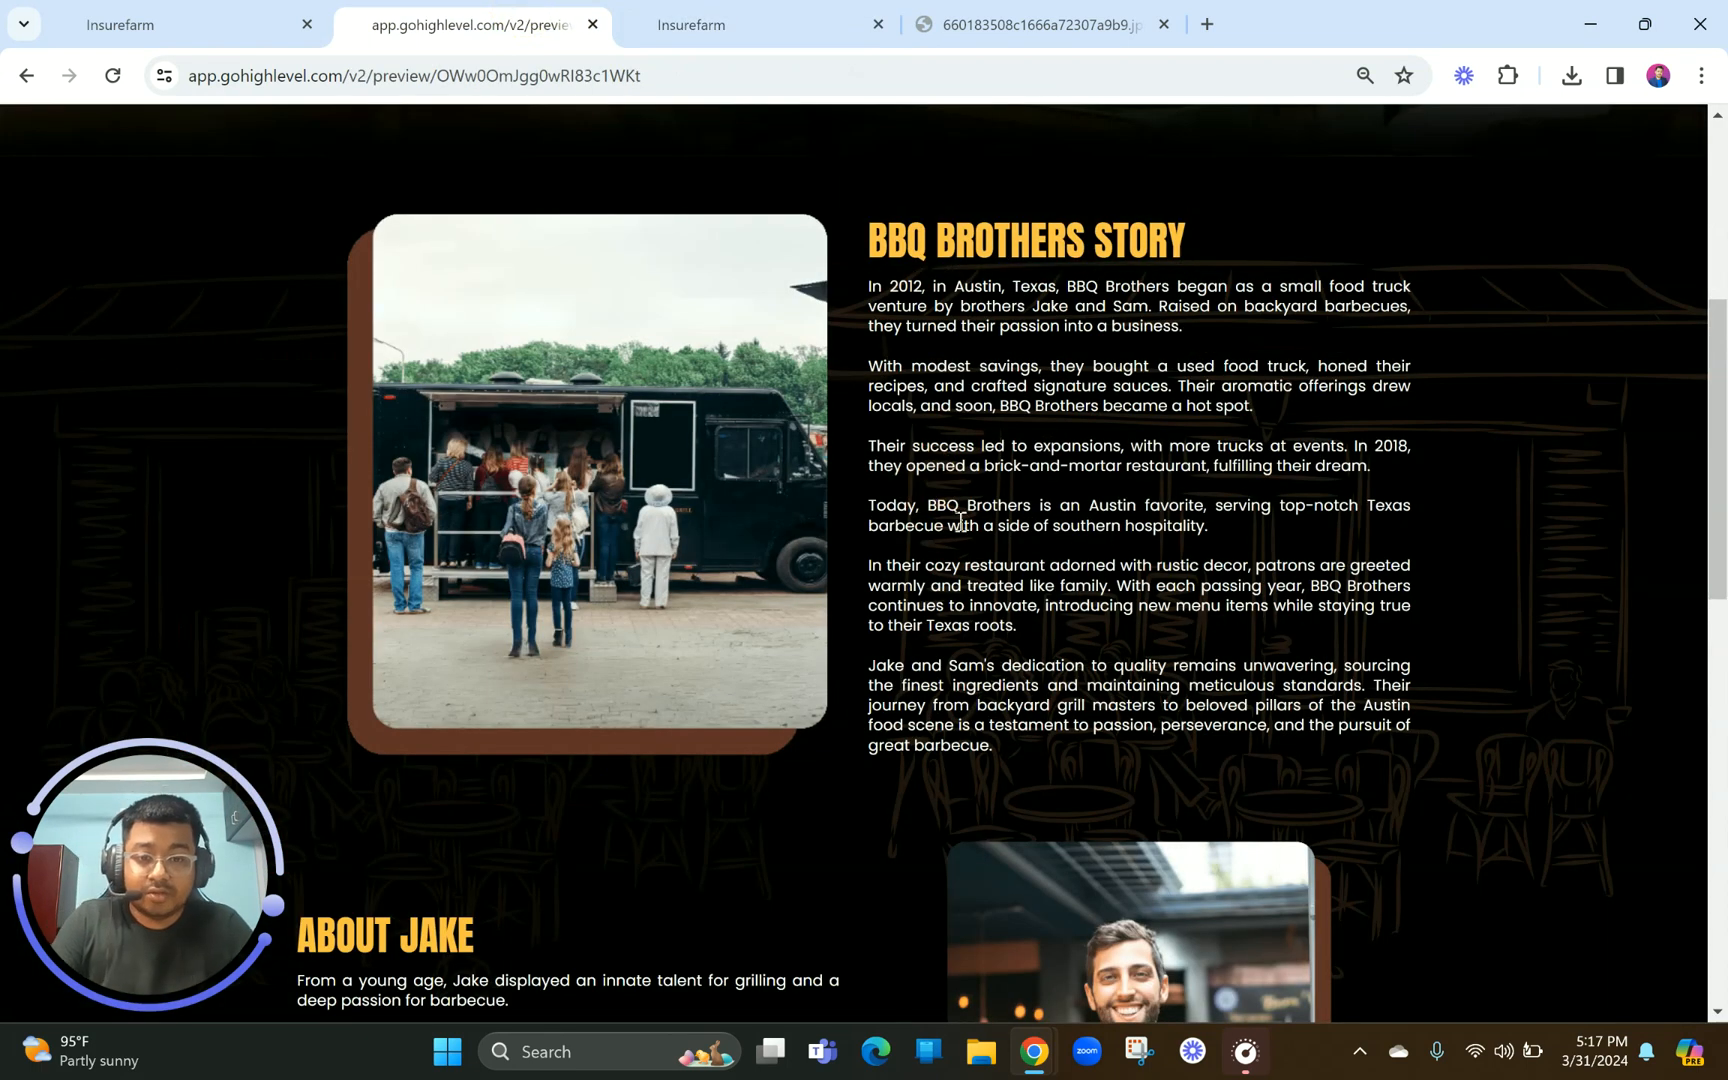
pyautogui.moveTo(994, 745); pyautogui.dragTo(866, 276)
pyautogui.hotkey('ctrl', 'c')
pyautogui.click(665, 10)
pyautogui.click(881, 382)
pyautogui.hotkey('ctrl', 'a')
pyautogui.hotkey('ctrl', 'v')
pyautogui.click(706, 494)
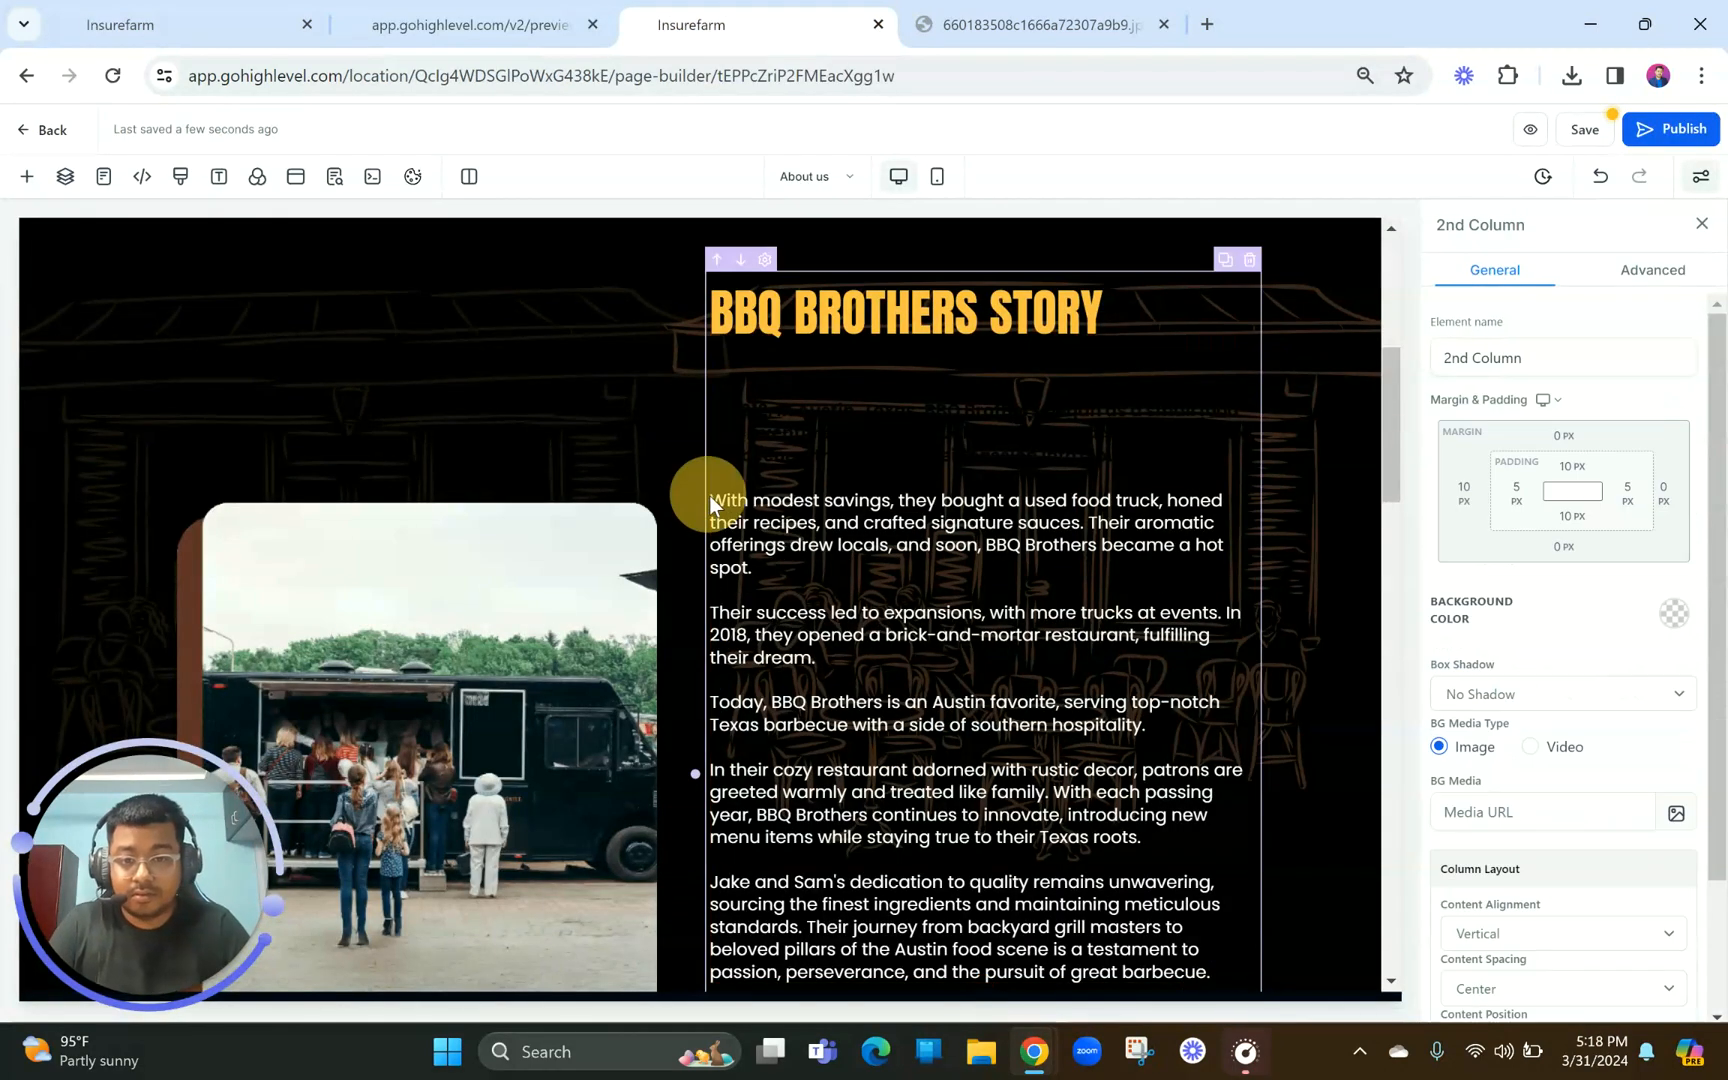
pyautogui.click(717, 498)
pyautogui.press('BackSpace')
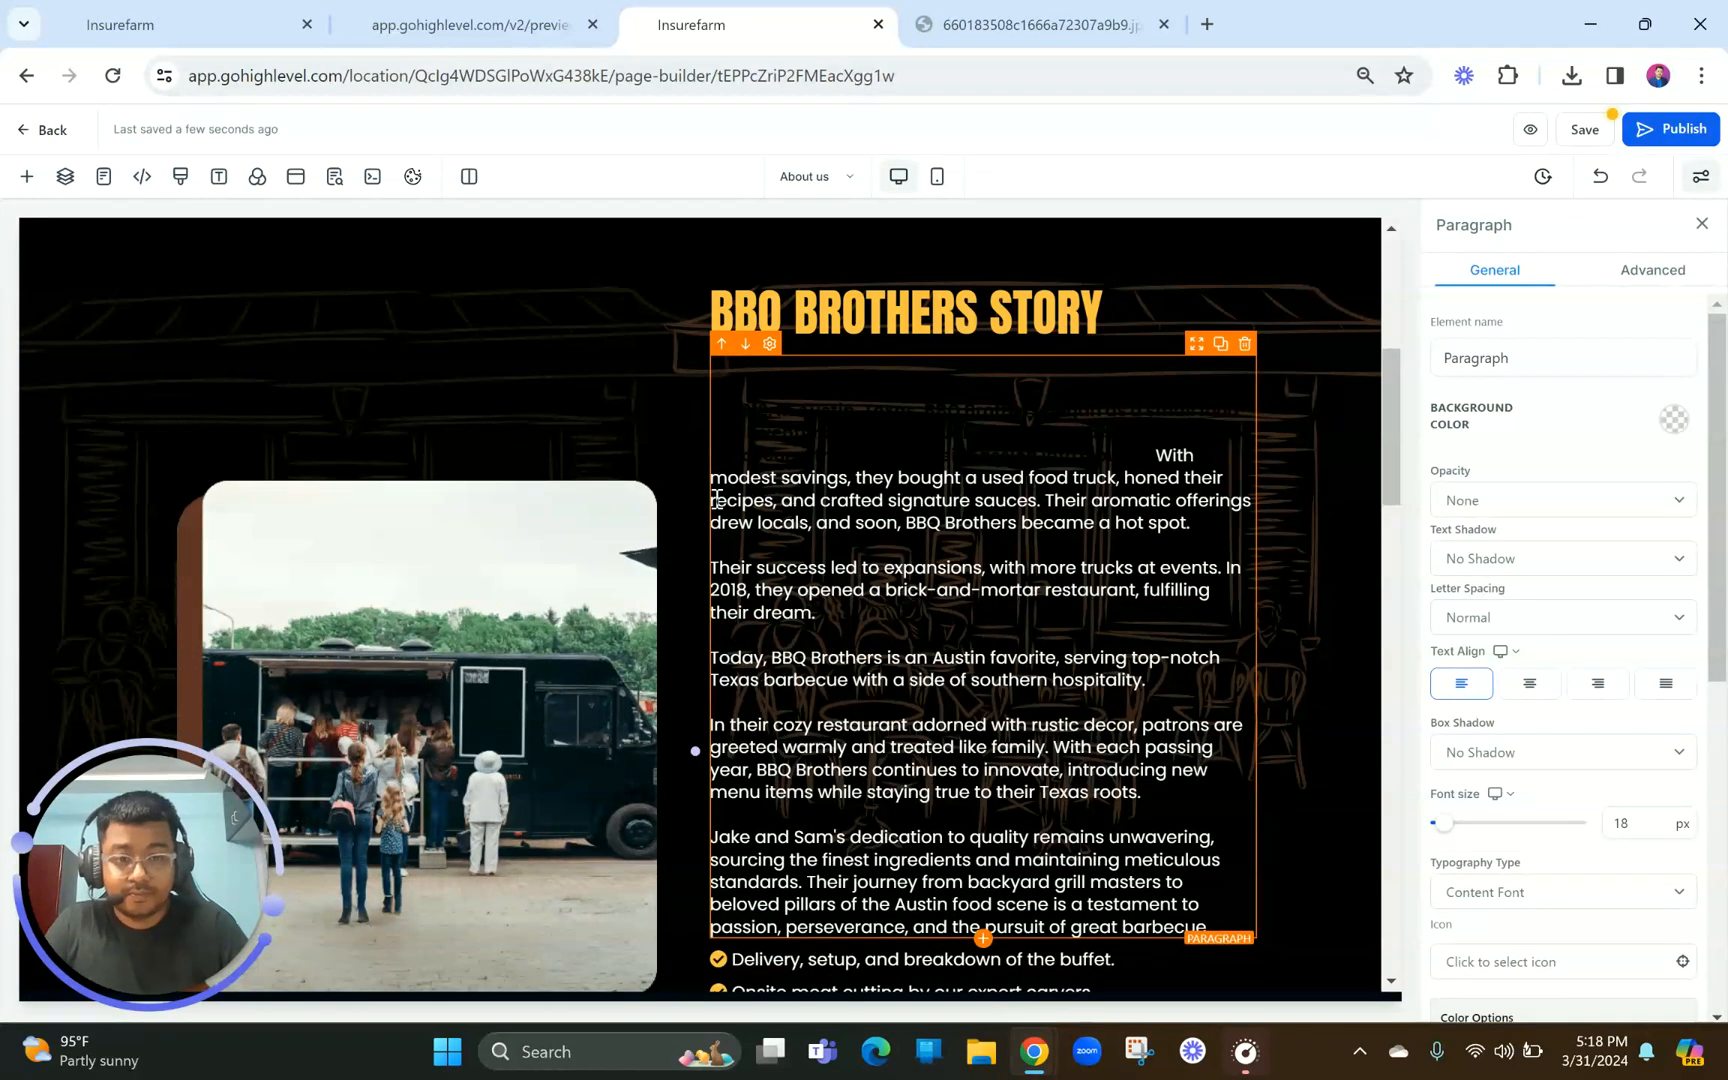
pyautogui.hotkey('ctrl', 'z')
pyautogui.hotkey('ctrl', 'z')
pyautogui.hotkey('ctrl', 'v')
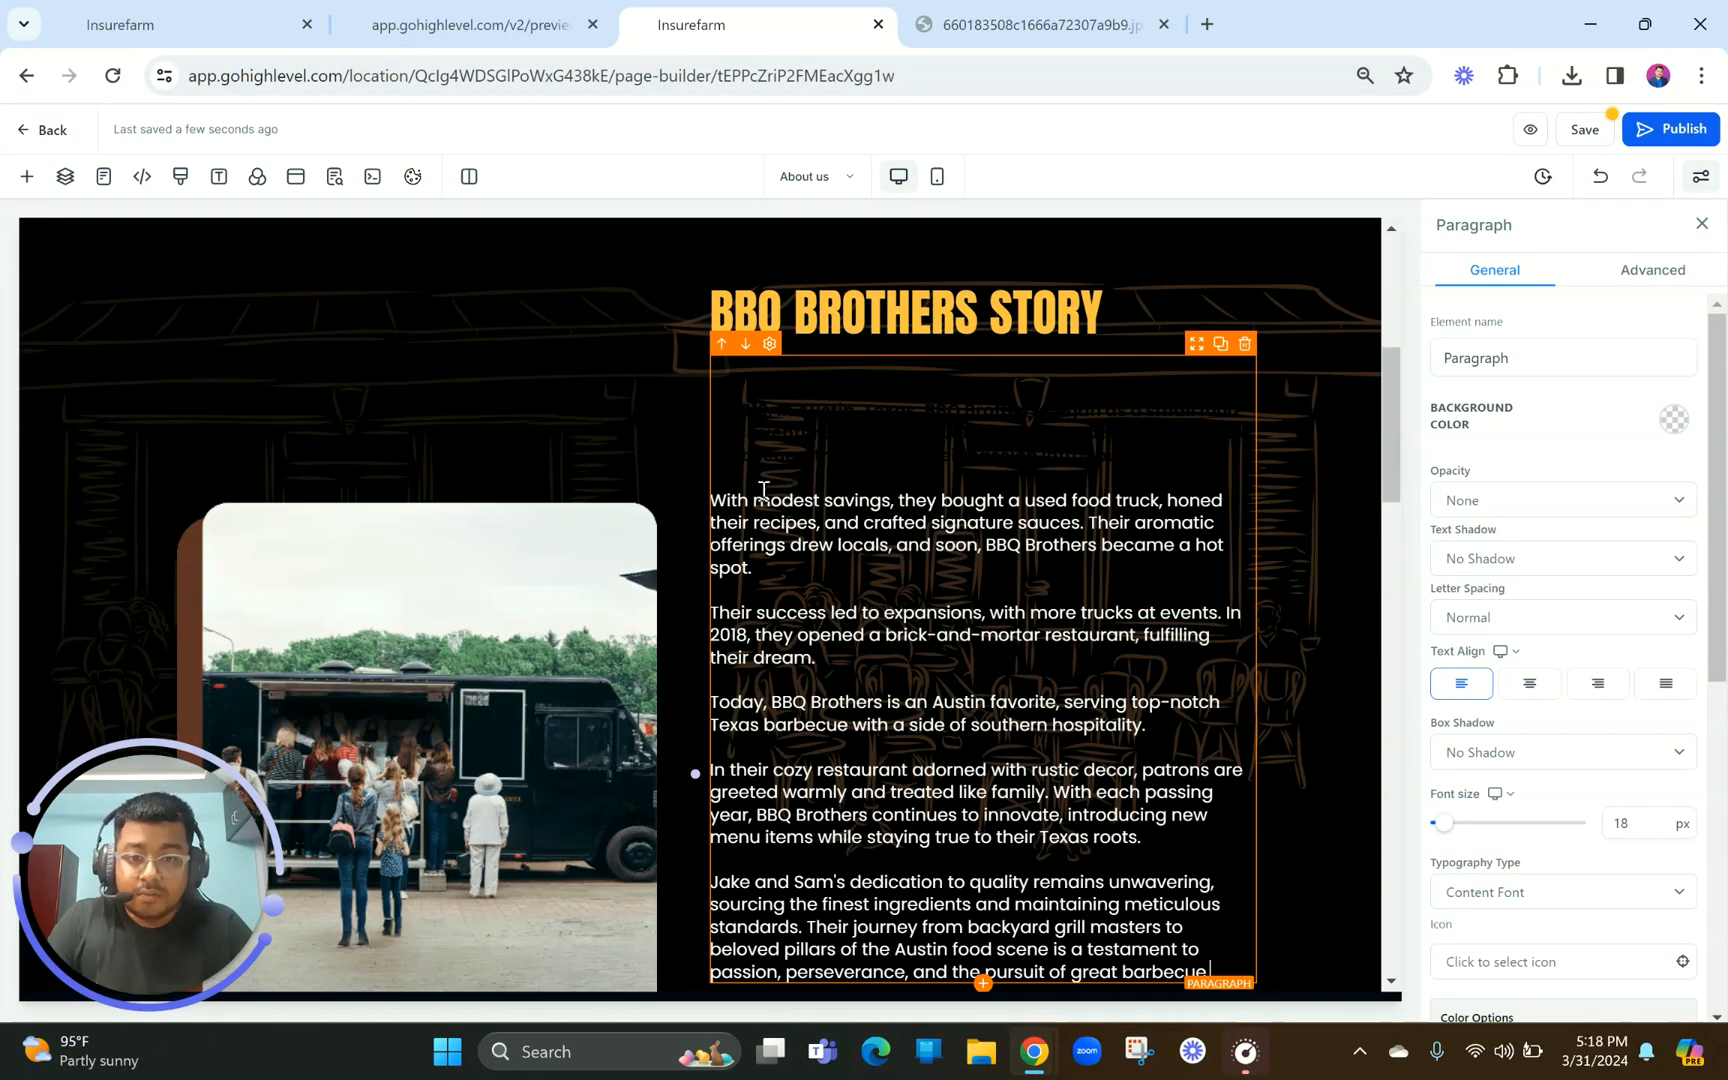
# Delete the dark opening "In 2012, in Austin, Texas" passage and blank space so the story starts with "With modest savings"
pyautogui.click(722, 502)
pyautogui.press('BackSpace')
pyautogui.press('BackSpace')
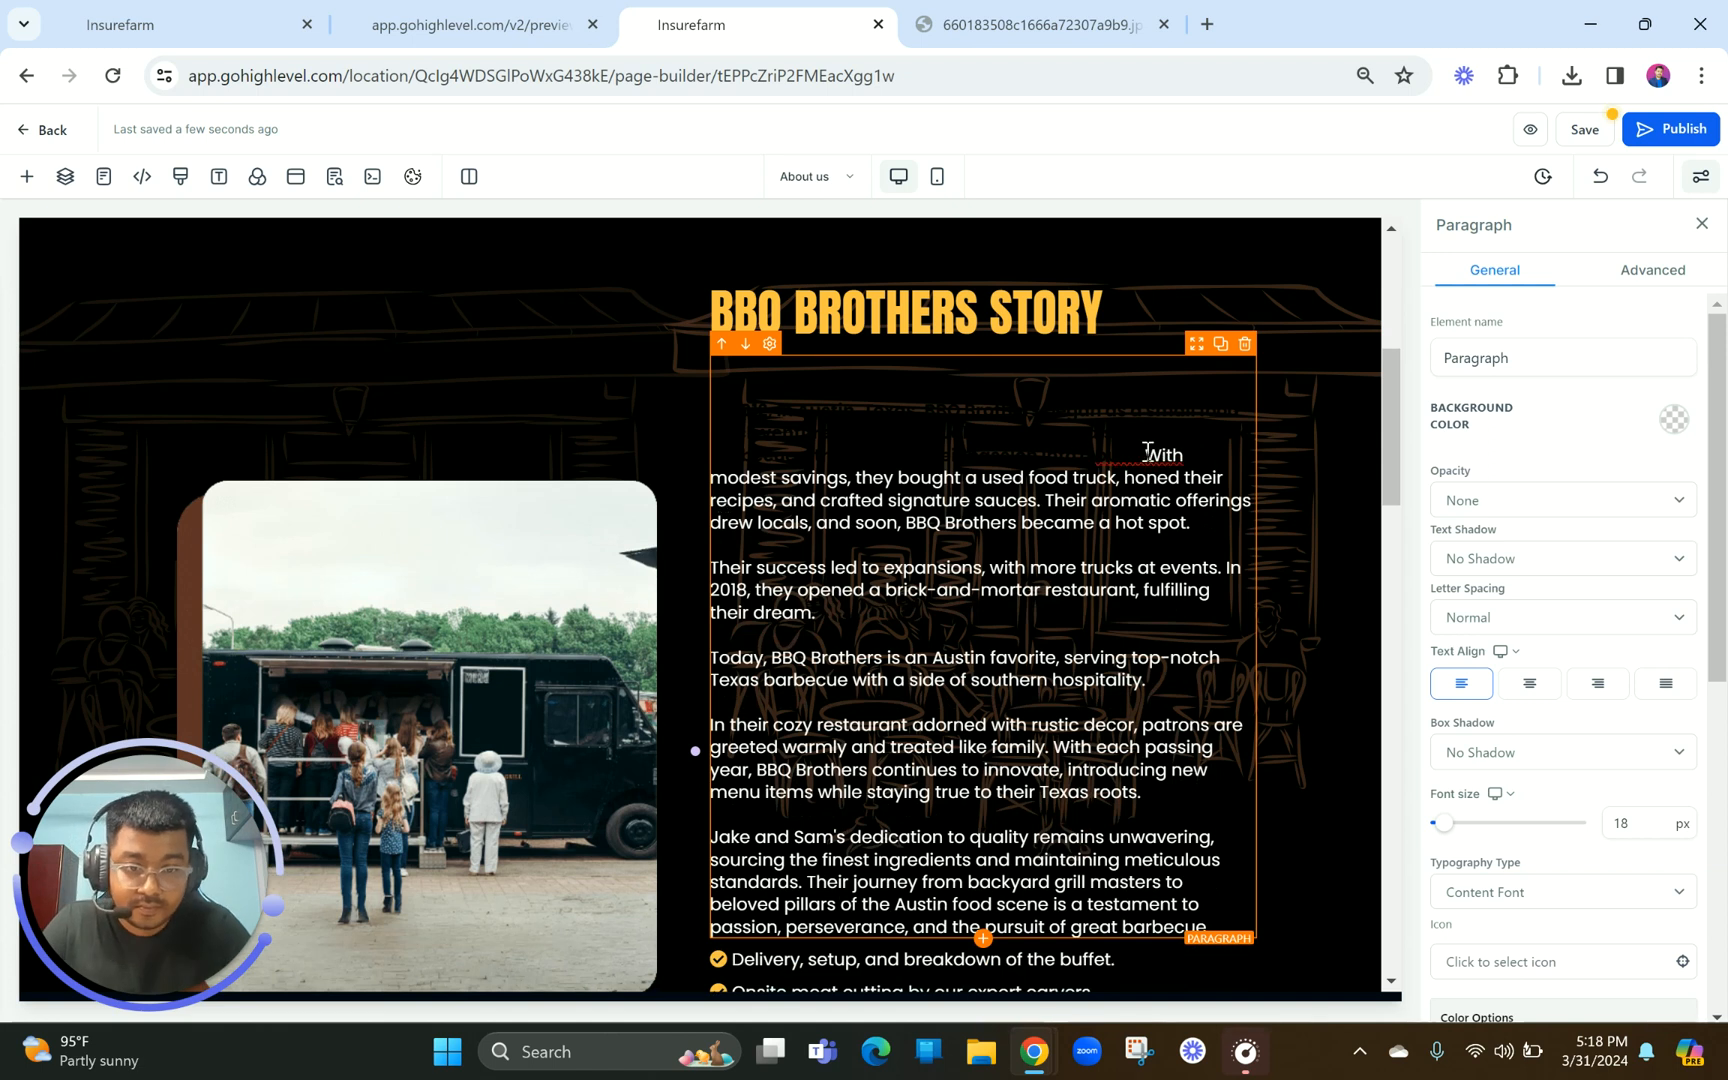
pyautogui.moveTo(1147, 455); pyautogui.dragTo(712, 370)
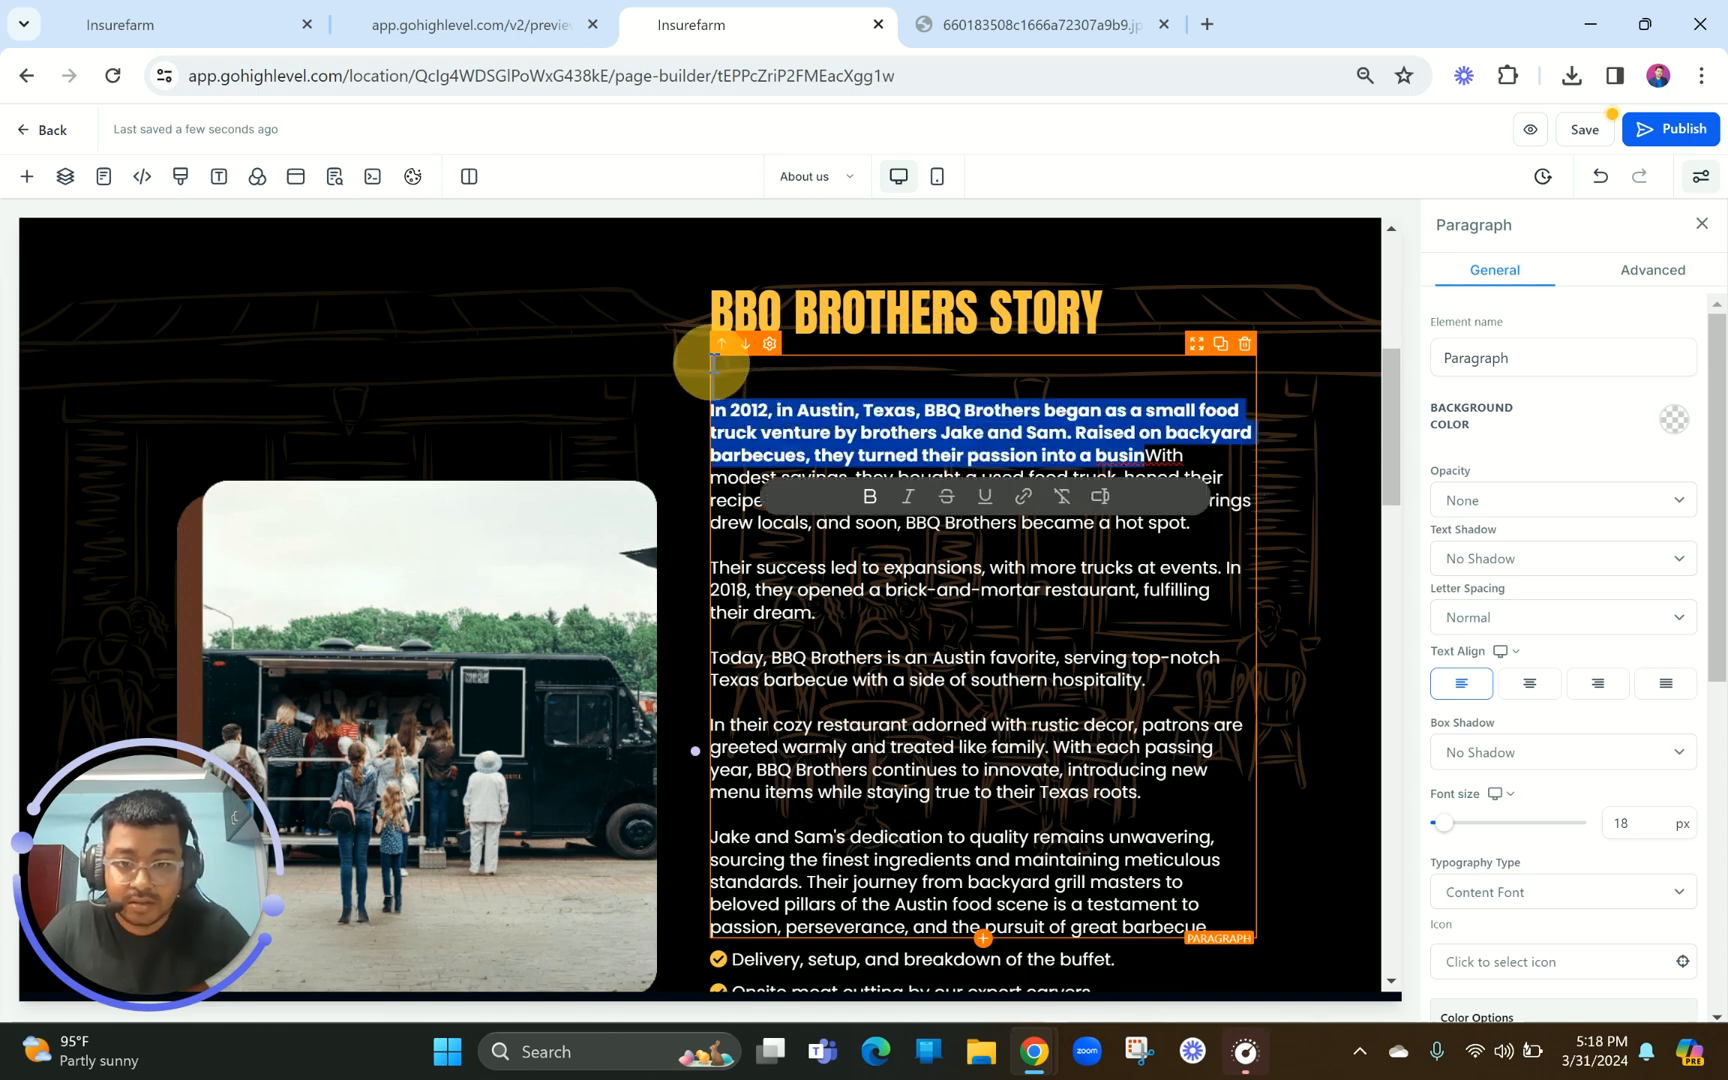
pyautogui.press('BackSpace')
# Delete the five check-marked sub-headlines and the View Menu button below the BBQ Brothers Story text
pyautogui.scroll(-2, 936, 708)
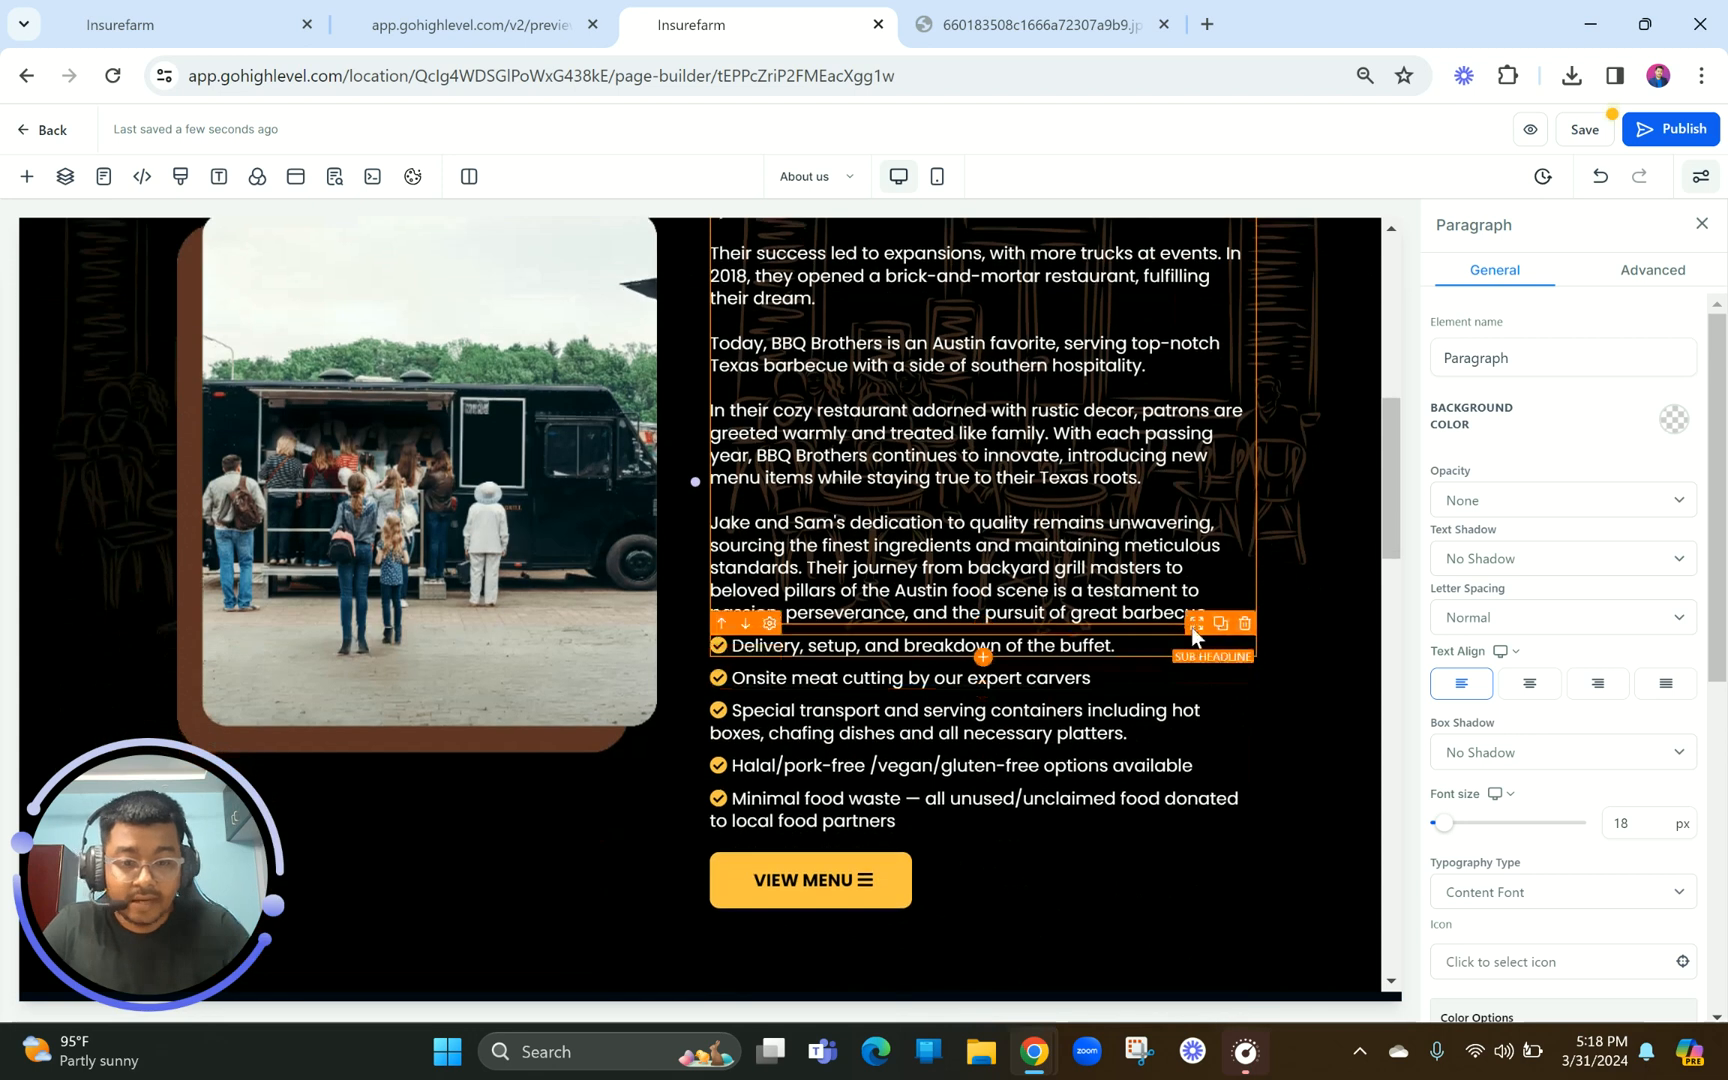
pyautogui.click(1244, 623)
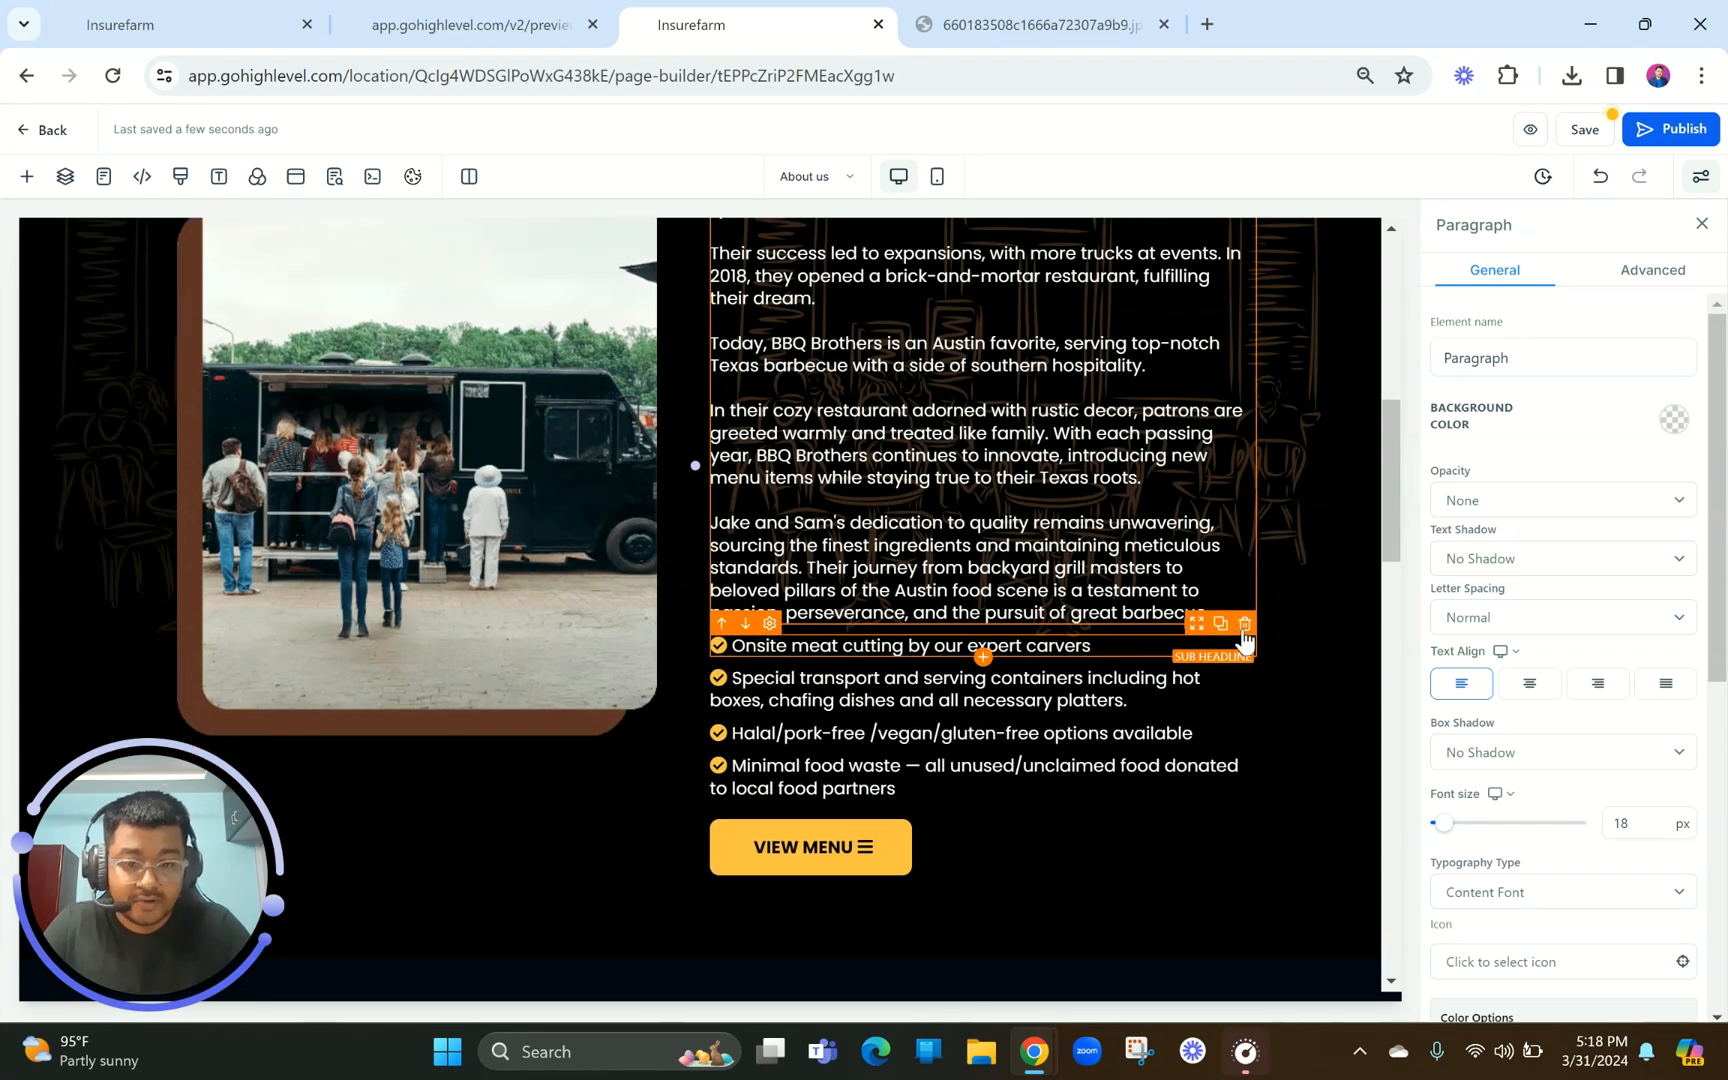
pyautogui.click(1244, 624)
pyautogui.click(1244, 624)
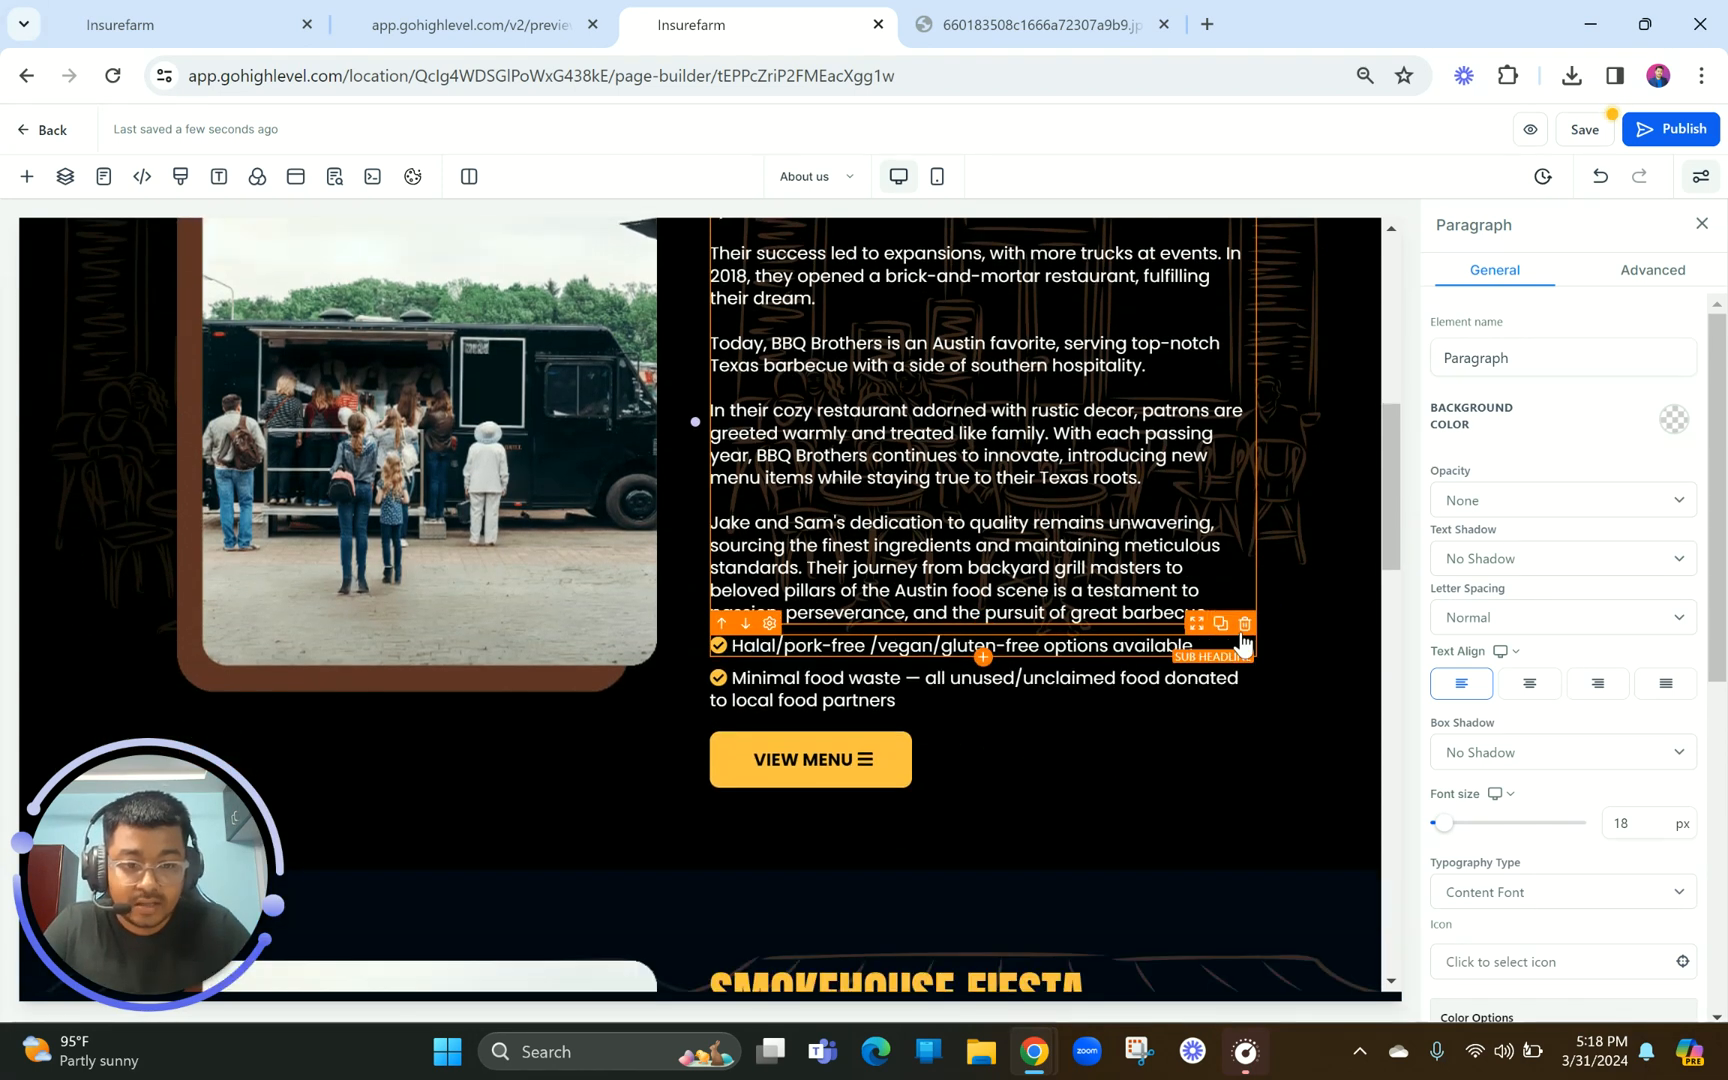
pyautogui.click(1244, 624)
pyautogui.click(1244, 624)
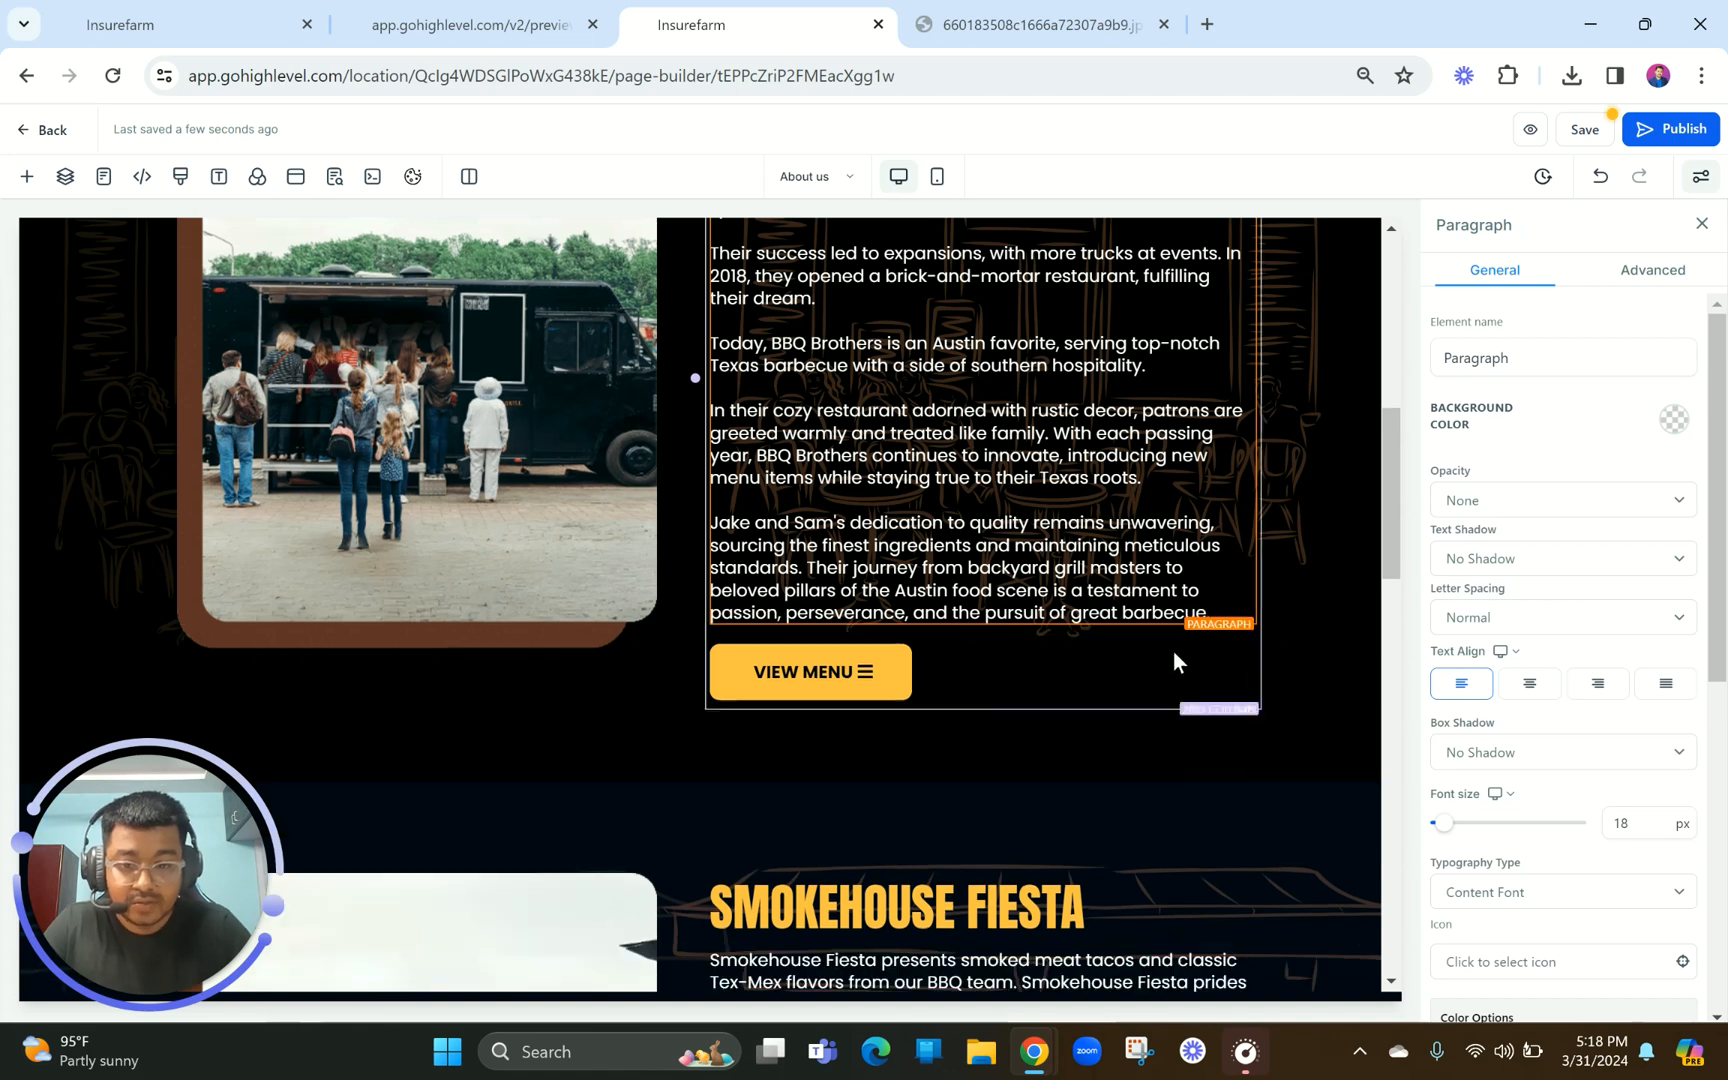
pyautogui.click(1244, 626)
# Review the edited BBQ Brothers Story section and examine the About Jake block in the template preview
pyautogui.scroll(6, 818, 600)
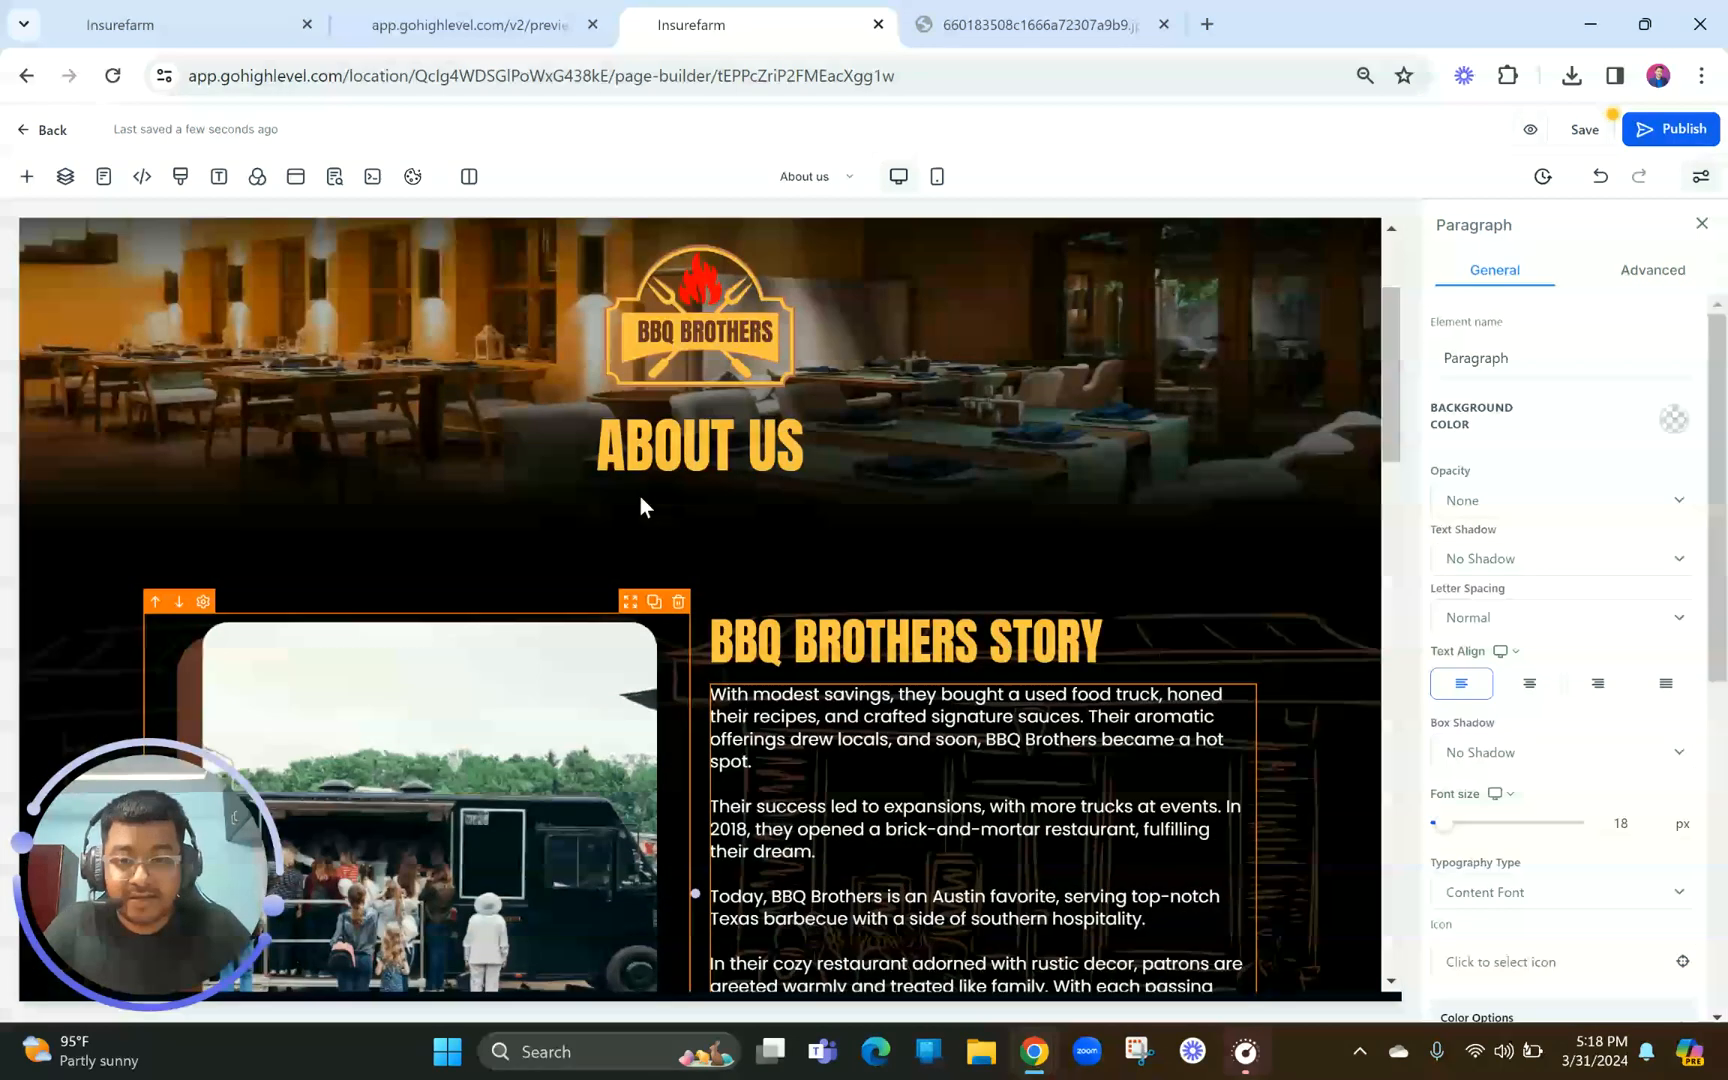
pyautogui.scroll(-3, 640, 495)
pyautogui.click(894, 420)
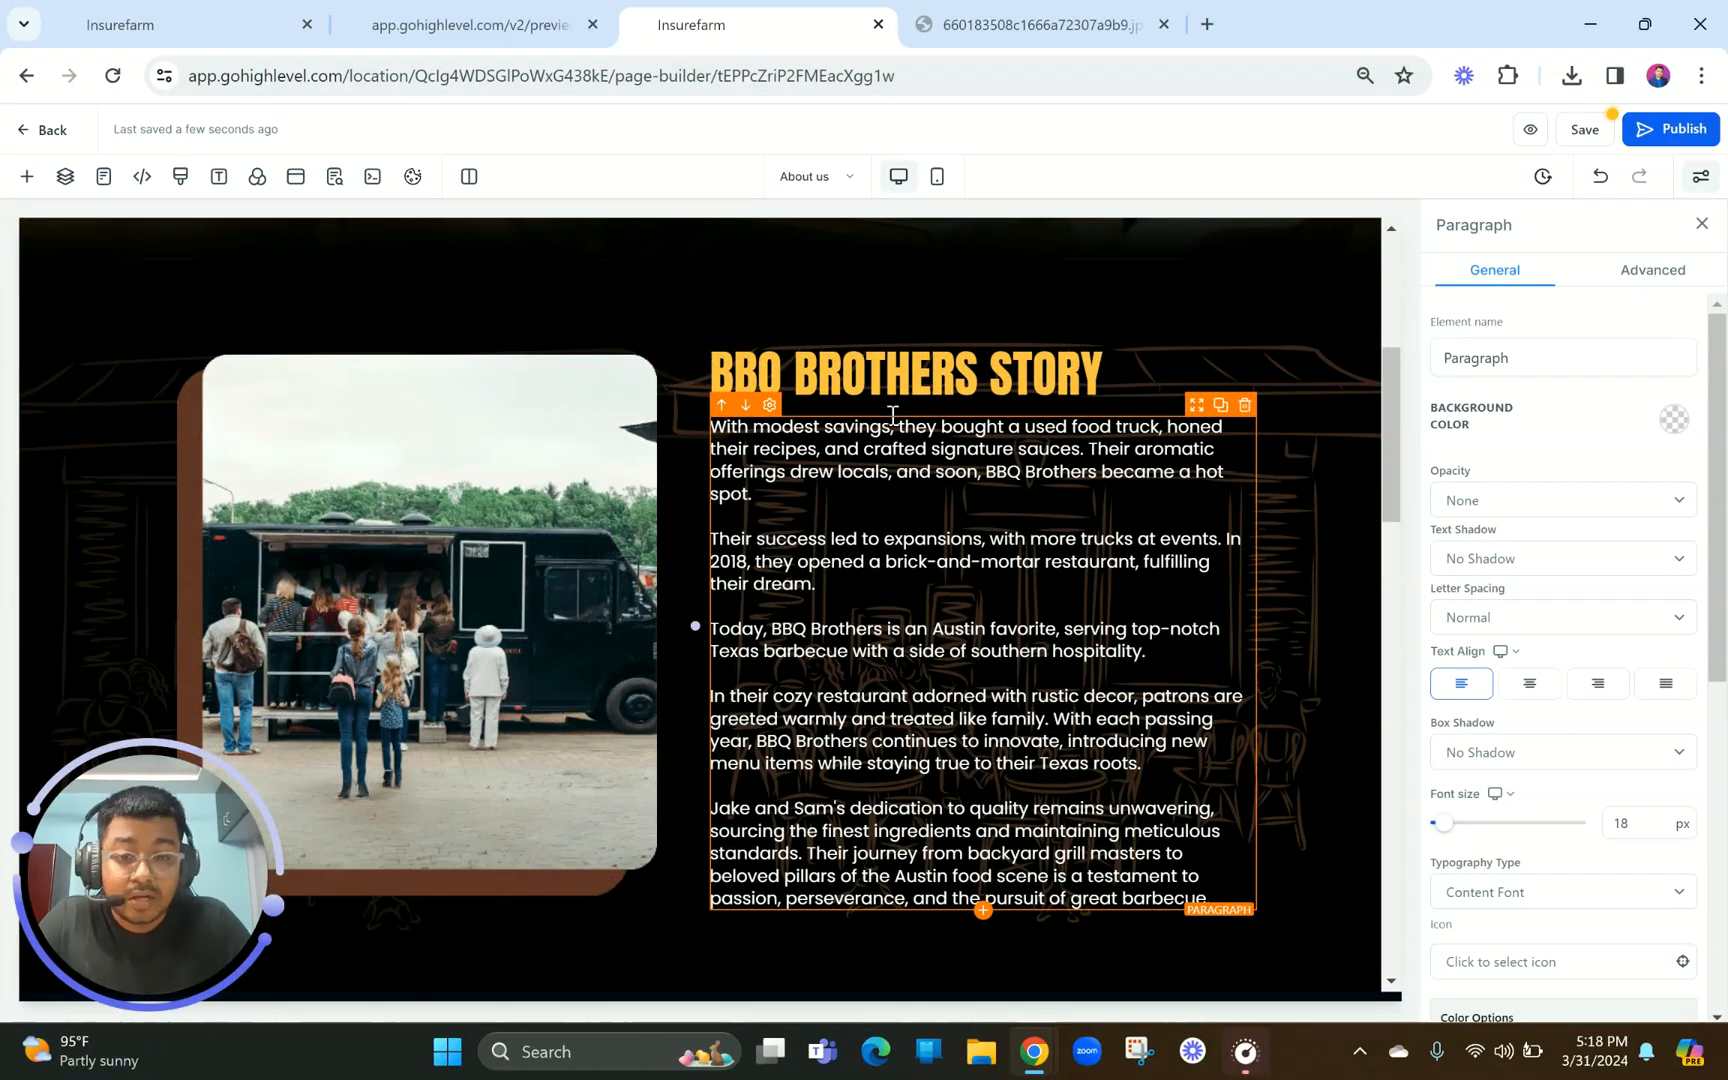
pyautogui.scroll(-3, 893, 413)
pyautogui.scroll(-2, 893, 413)
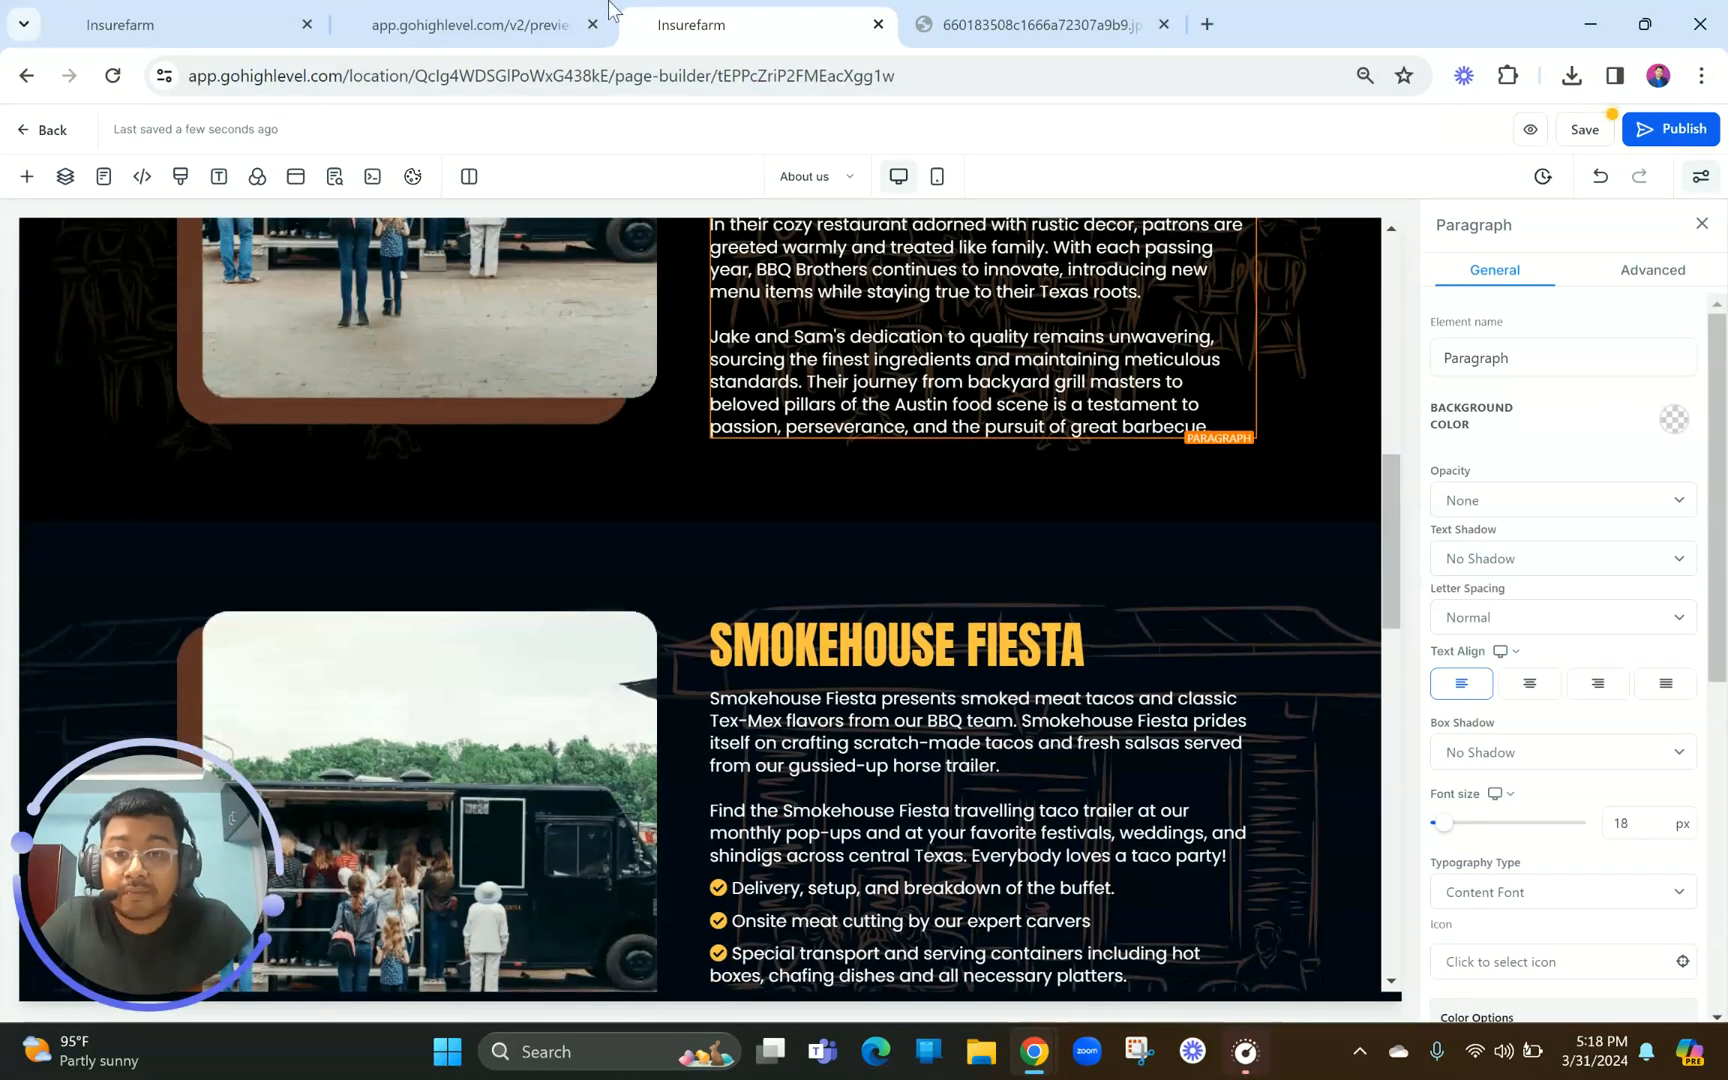
pyautogui.click(609, 8)
pyautogui.scroll(-5, 837, 536)
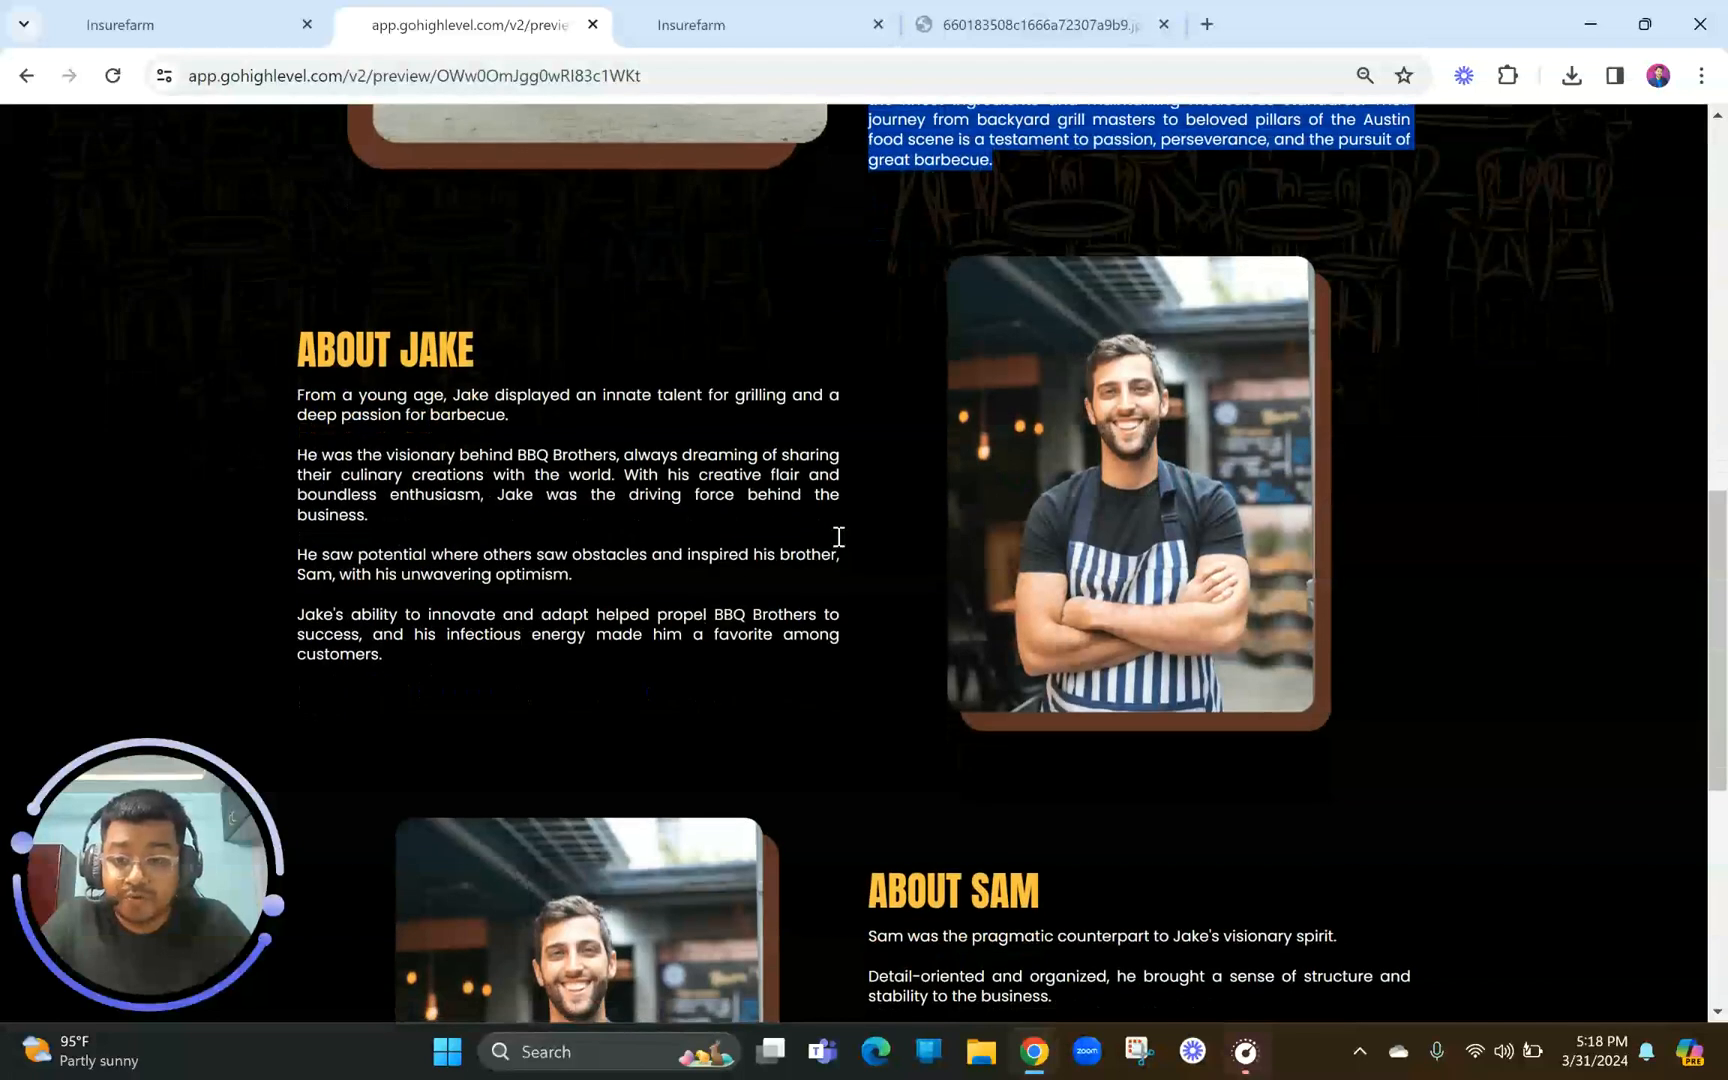
pyautogui.moveTo(285, 352); pyautogui.dragTo(622, 343)
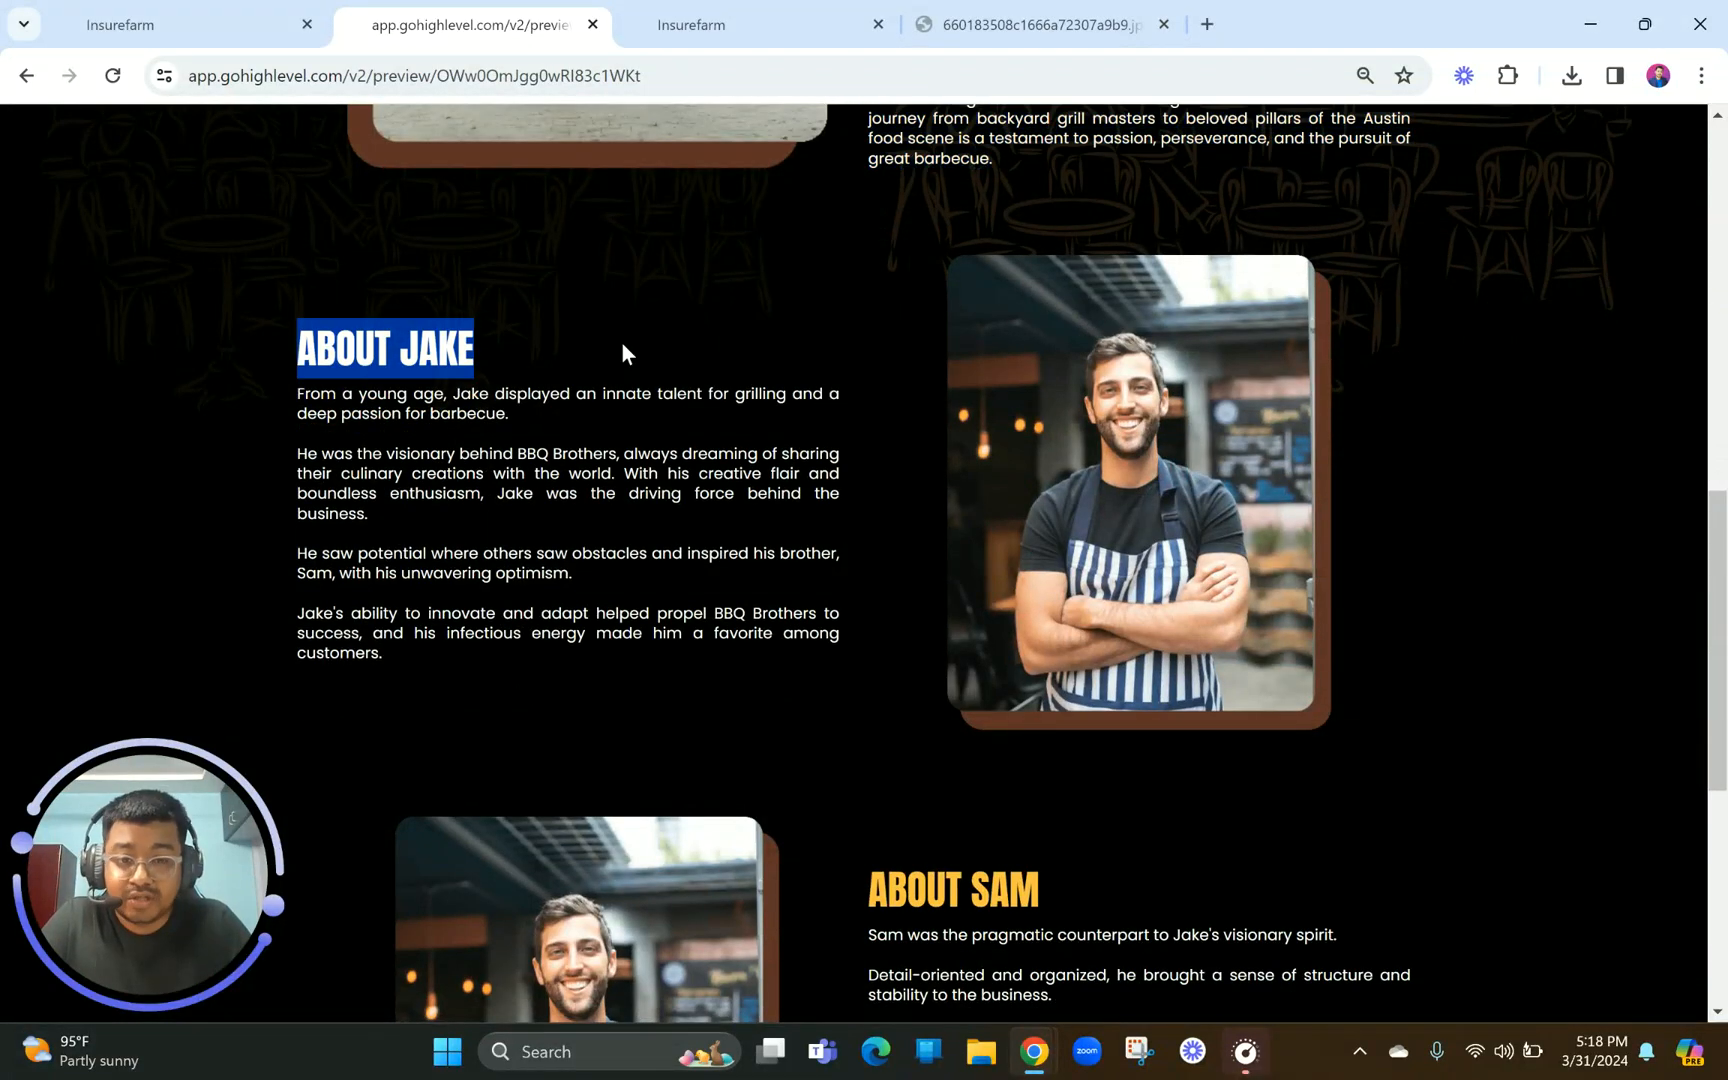
pyautogui.click(700, 24)
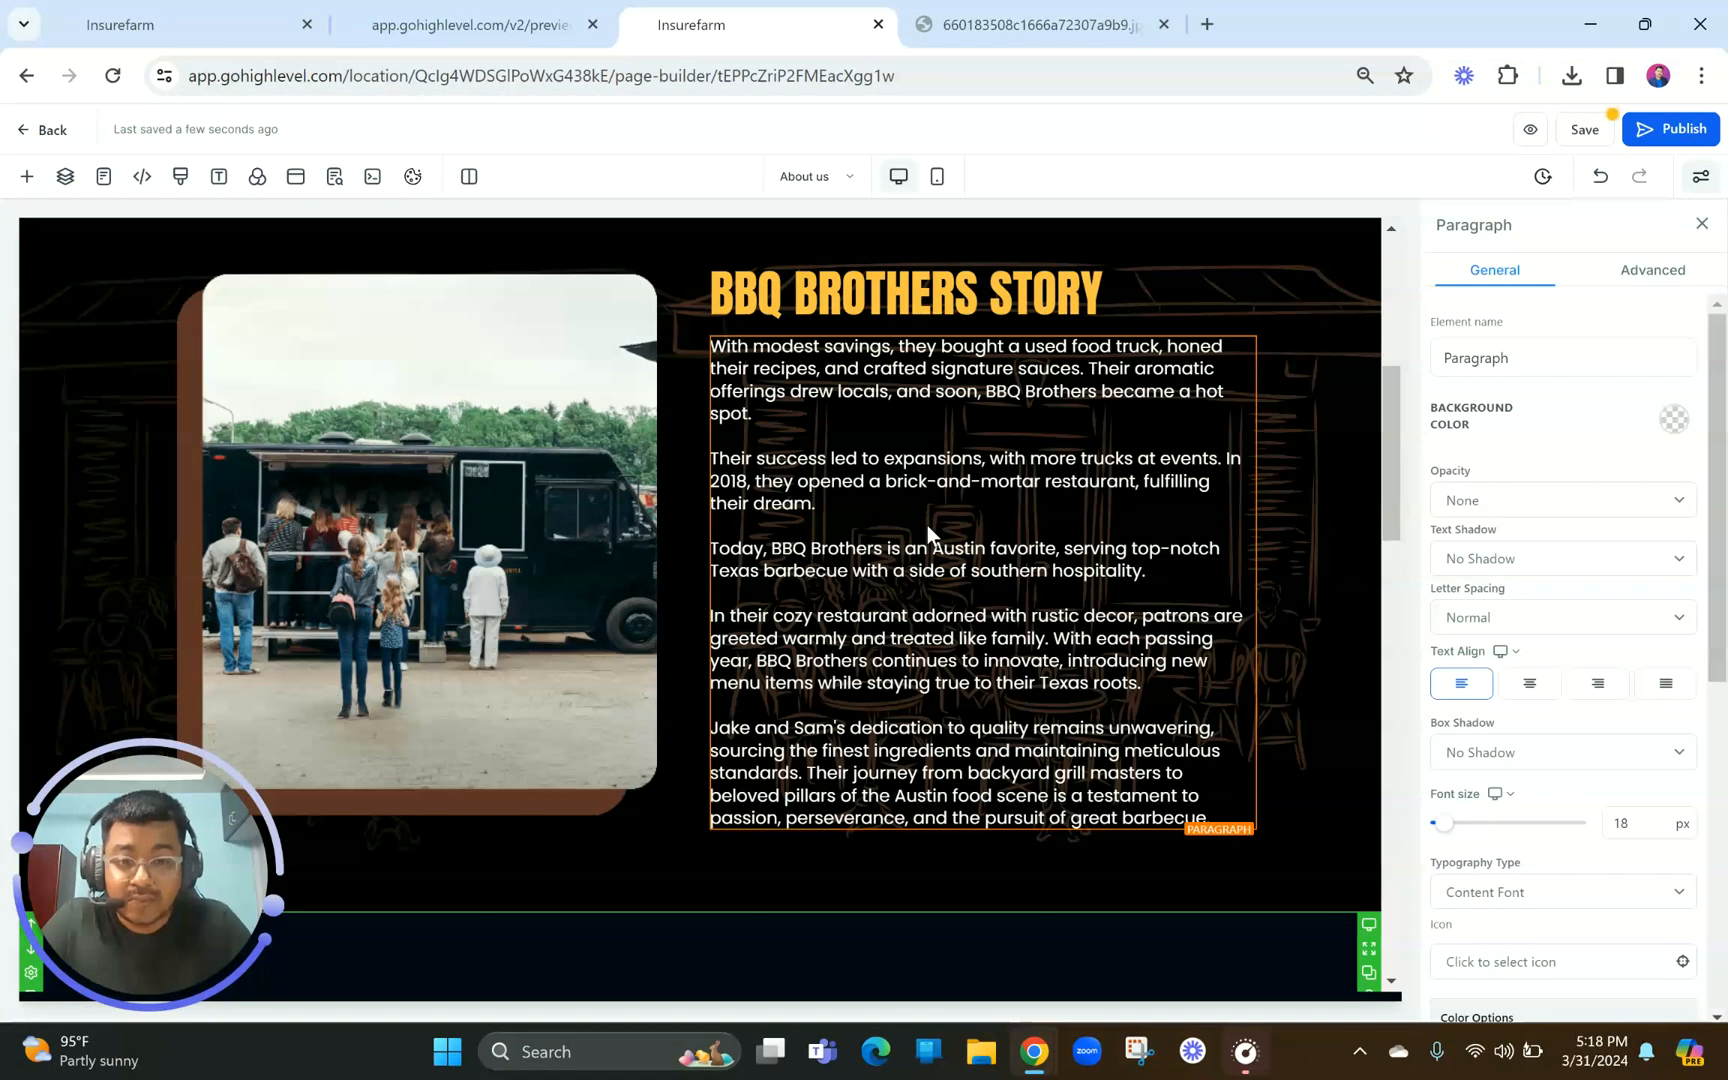
# Duplicate the BBQ Brothers Story two-column row and move the copy's text column ahead of its photo column
pyautogui.click(1327, 328)
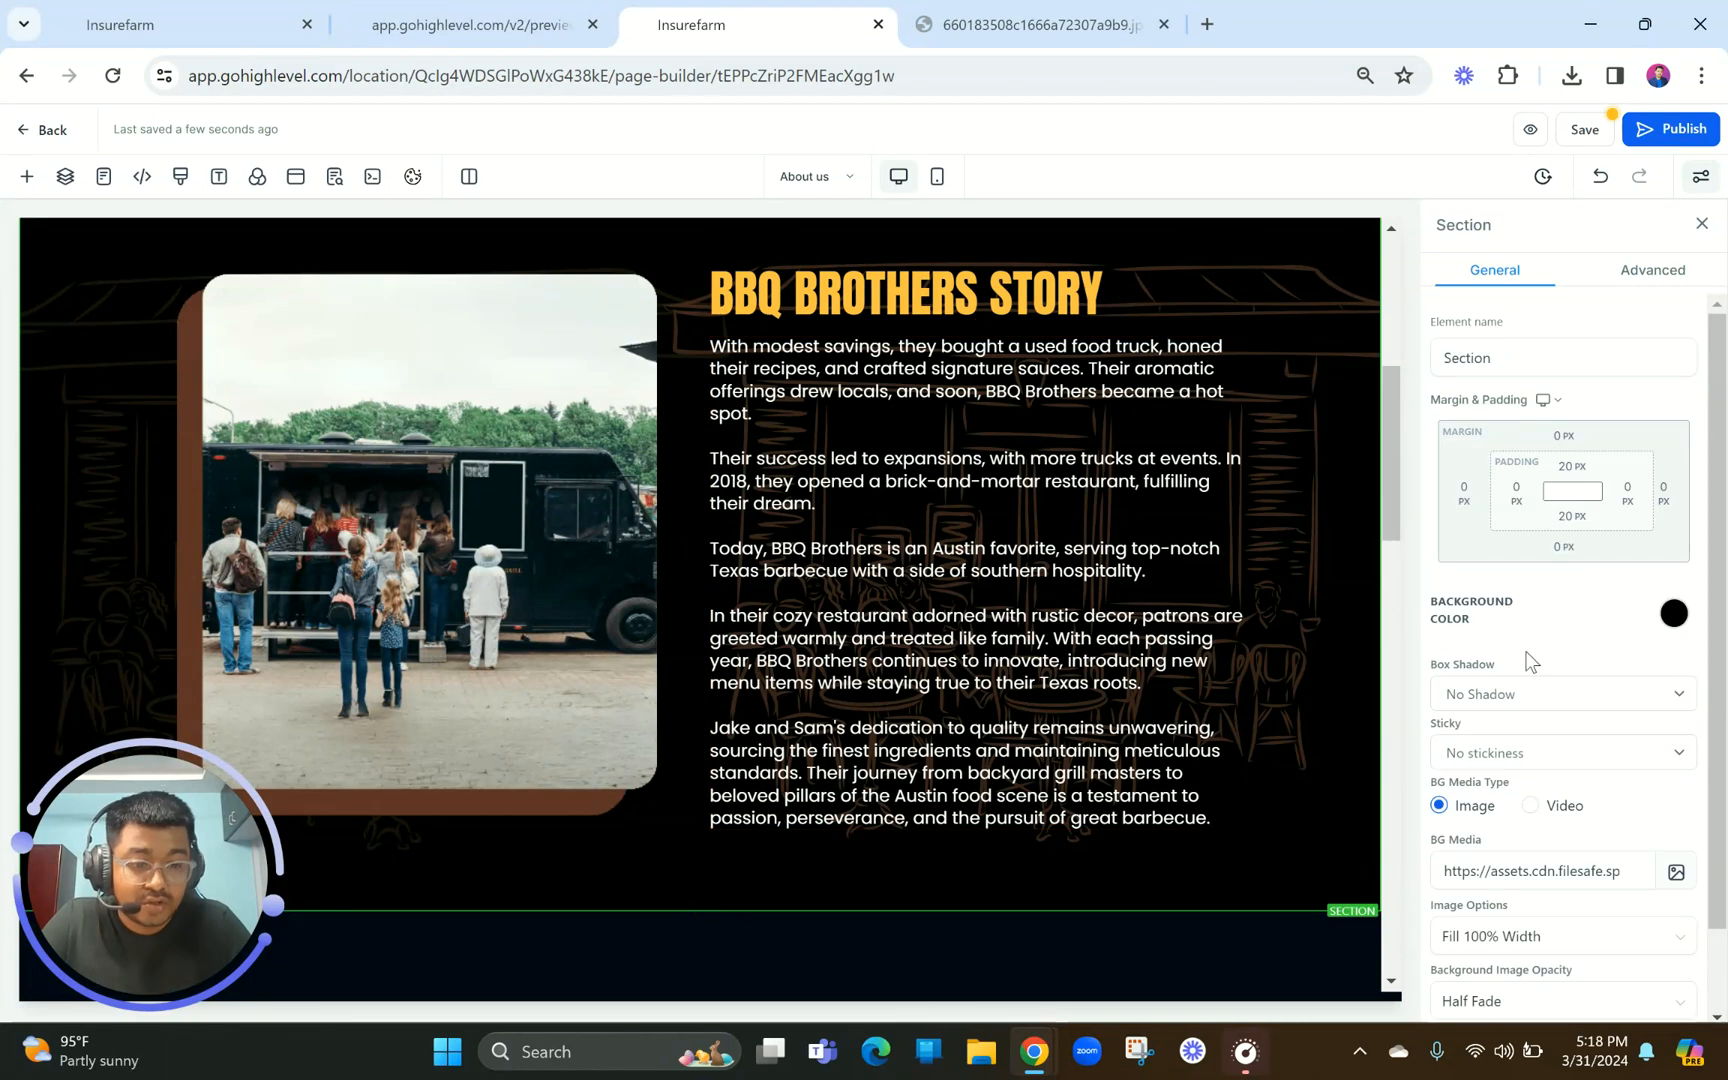
pyautogui.scroll(2, 1115, 494)
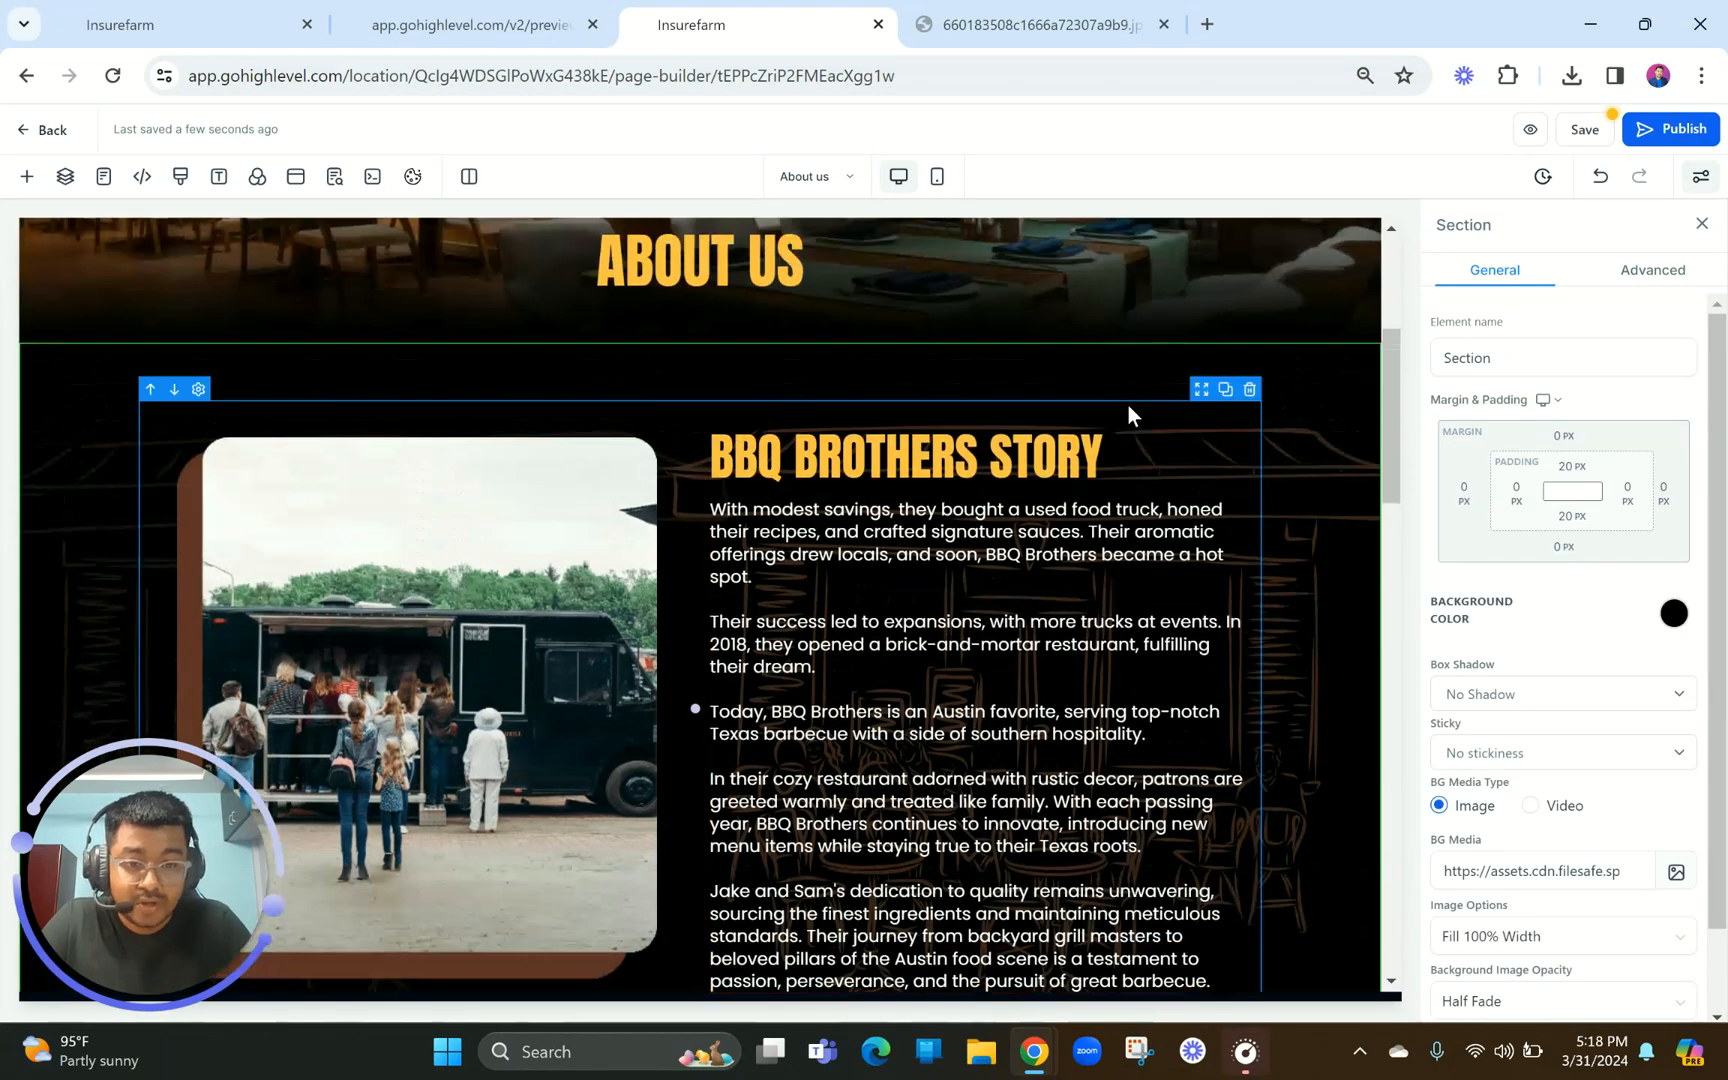
pyautogui.click(1222, 391)
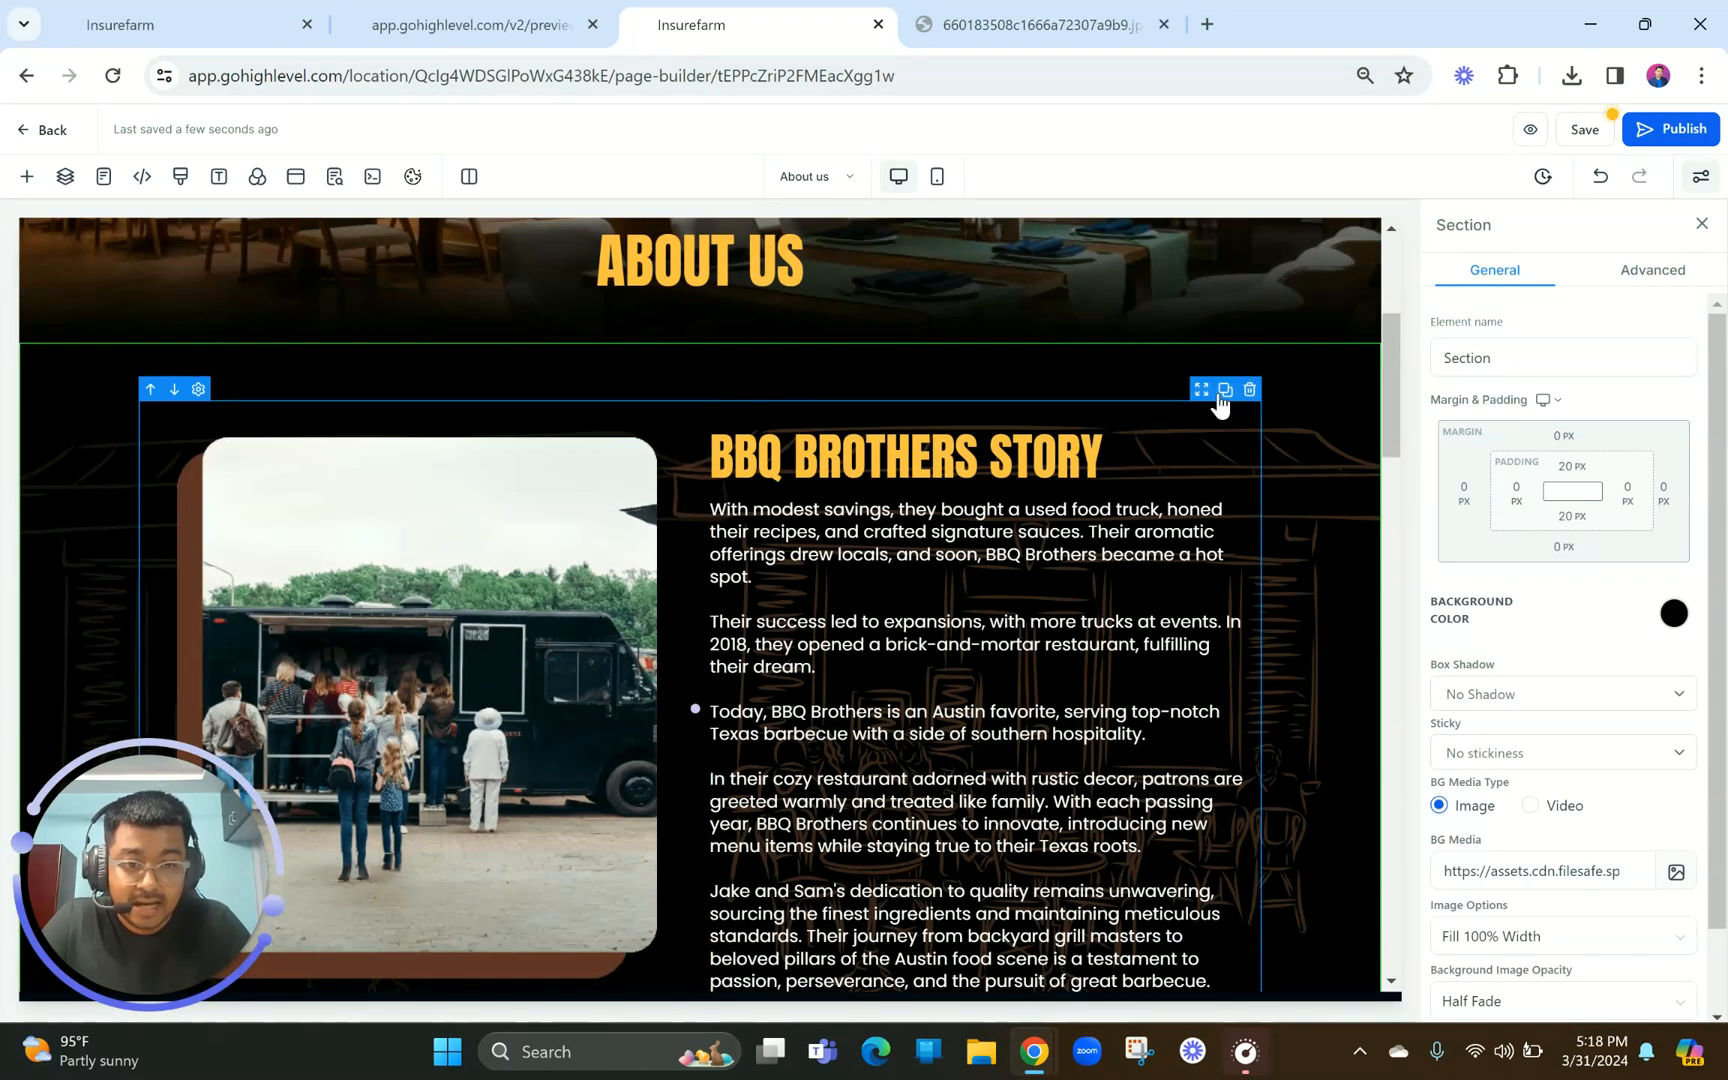
pyautogui.click(1180, 402)
pyautogui.scroll(-6, 1142, 505)
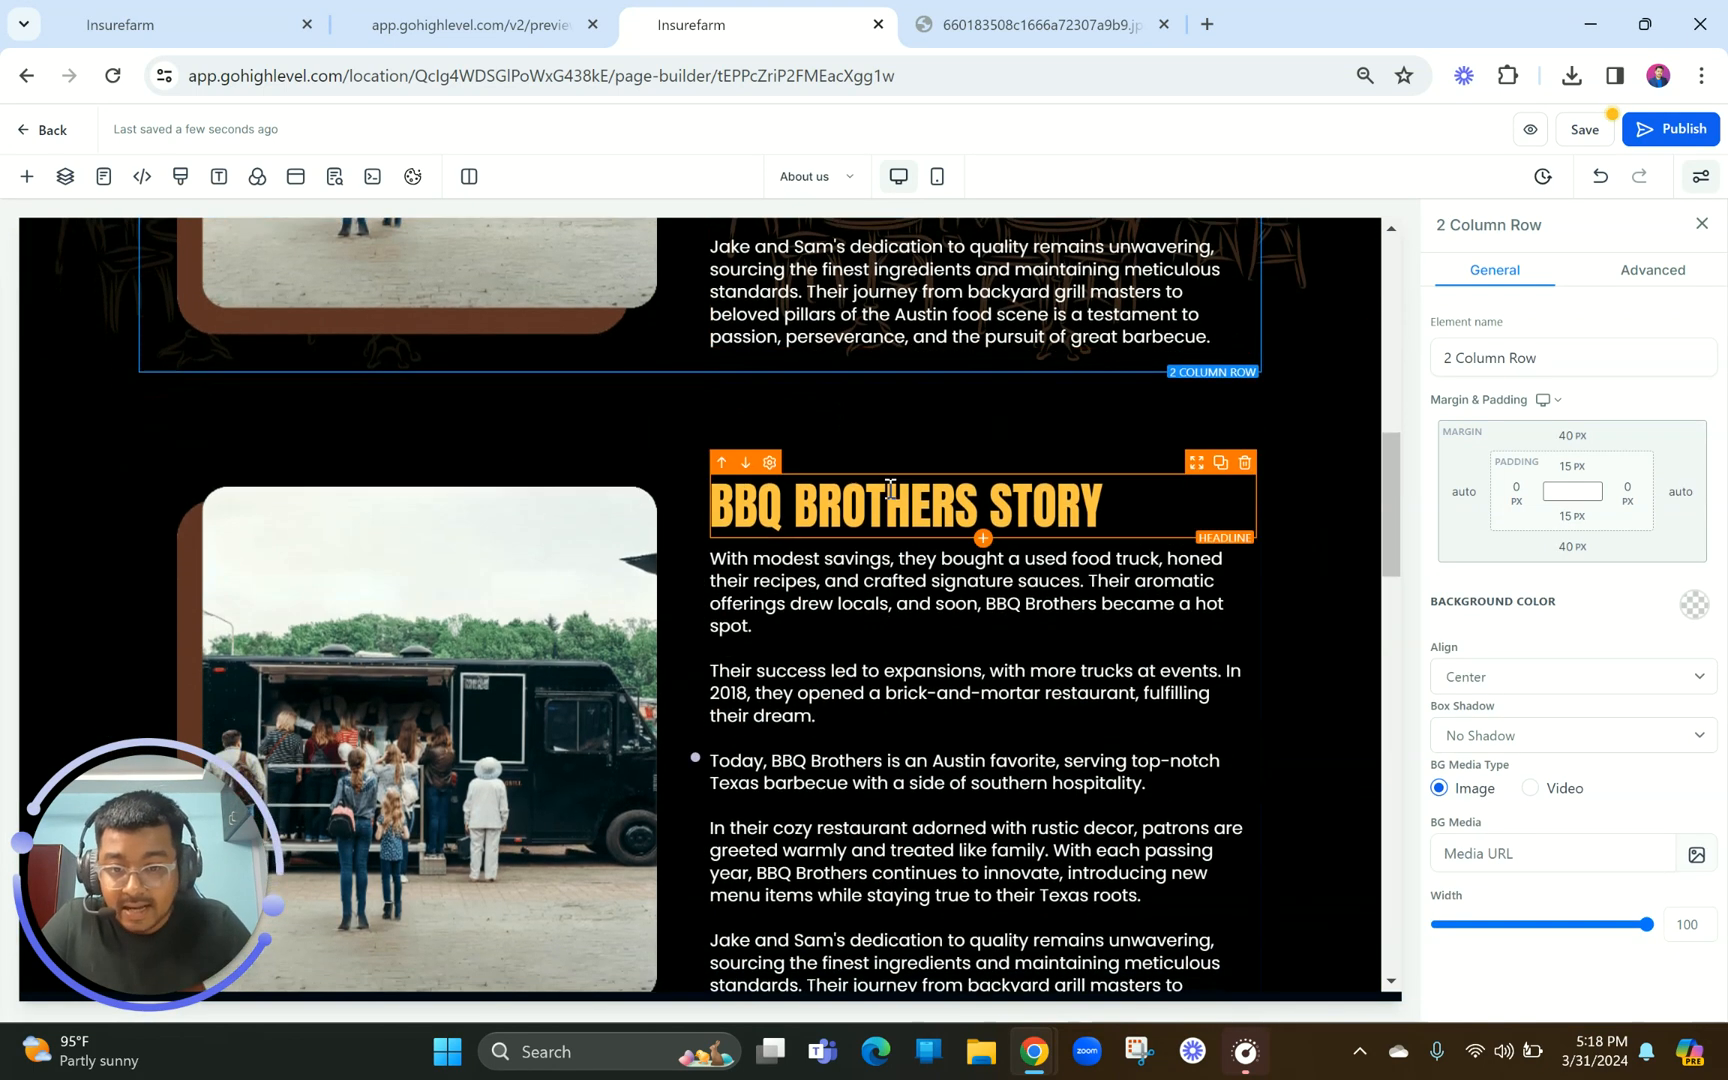
pyautogui.click(716, 456)
pyautogui.scroll(-1, 583, 556)
# Replace the food-truck photo in the duplicated row with the smiling man in a striped apron from the MISC media folder
pyautogui.click(984, 620)
pyautogui.click(1648, 889)
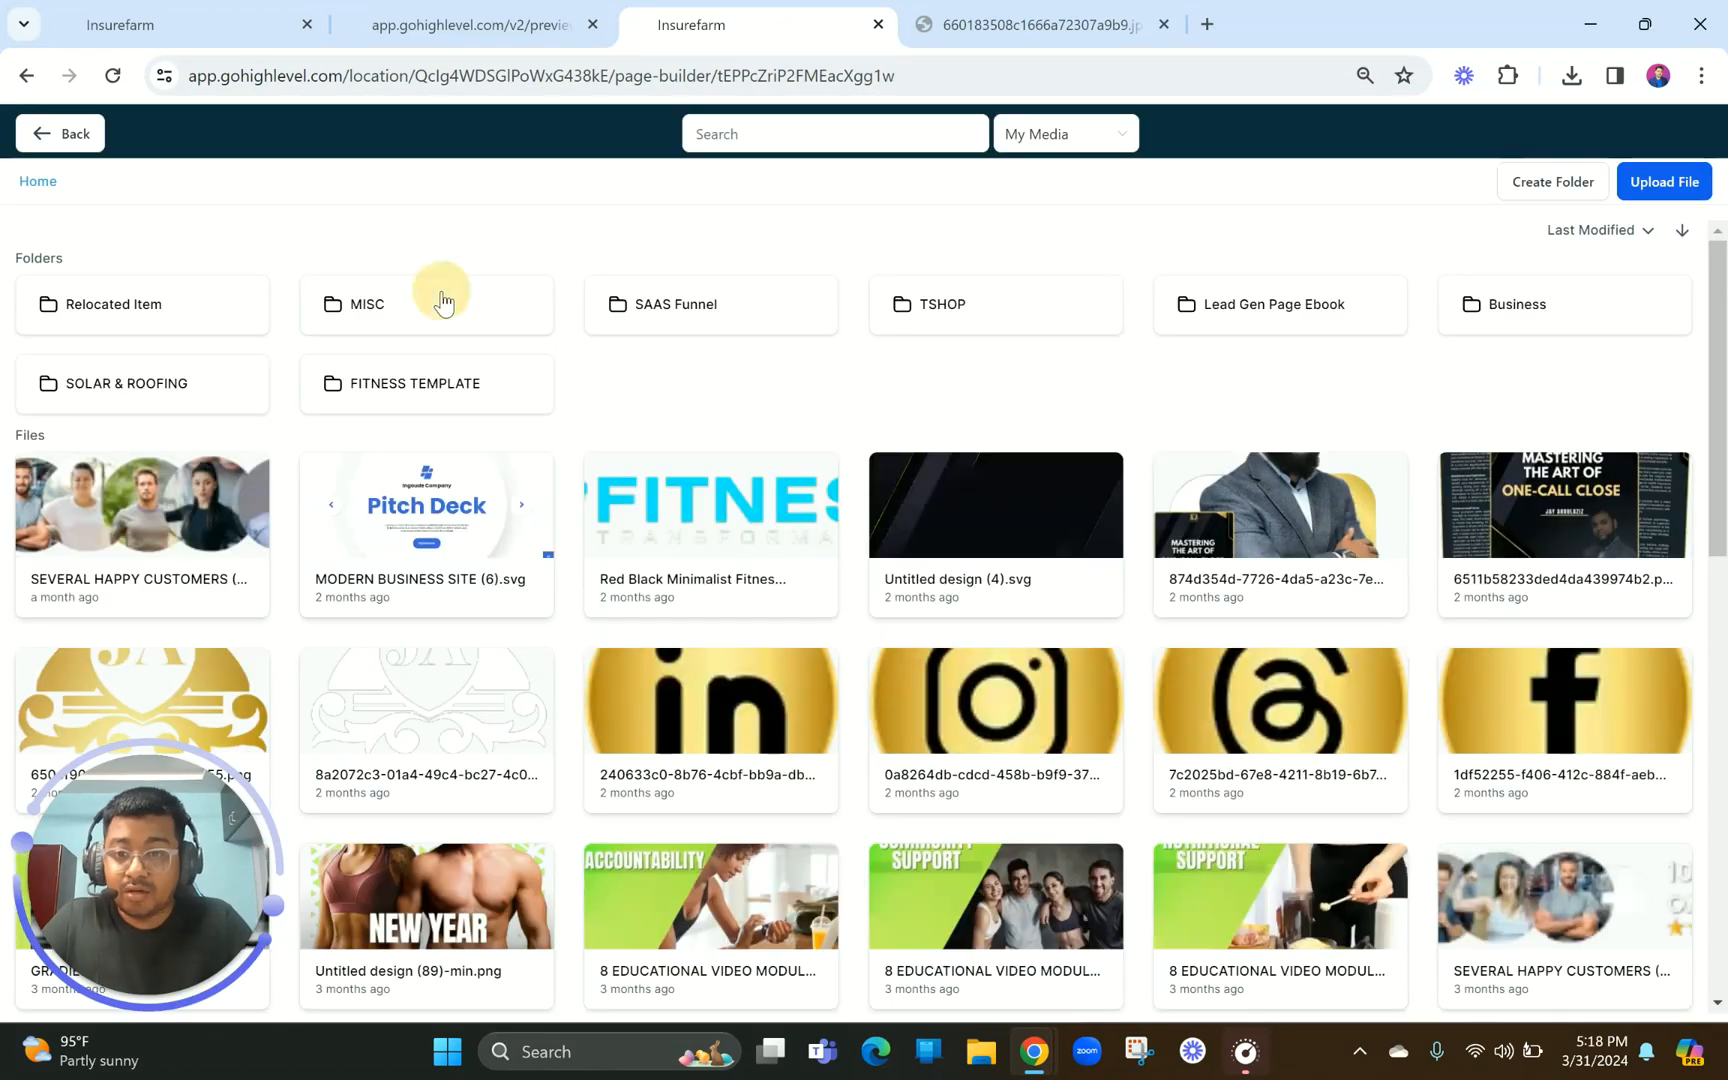
pyautogui.click(447, 301)
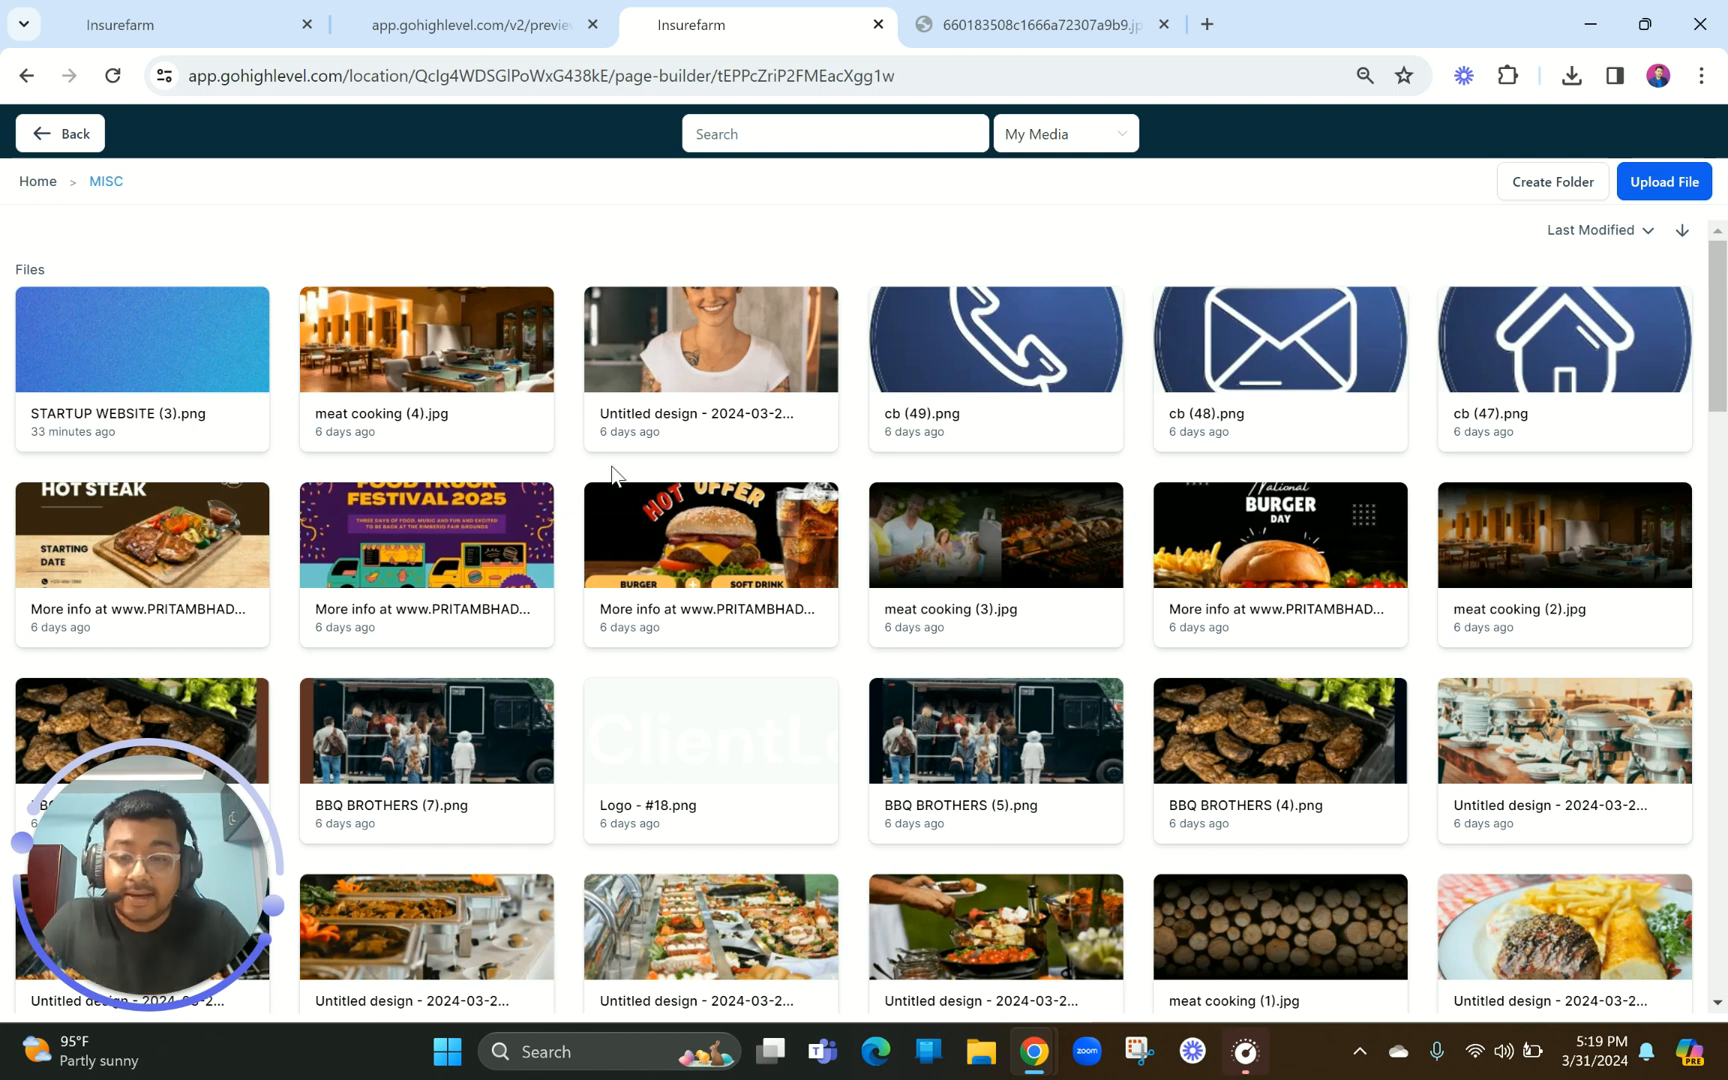
pyautogui.click(452, 24)
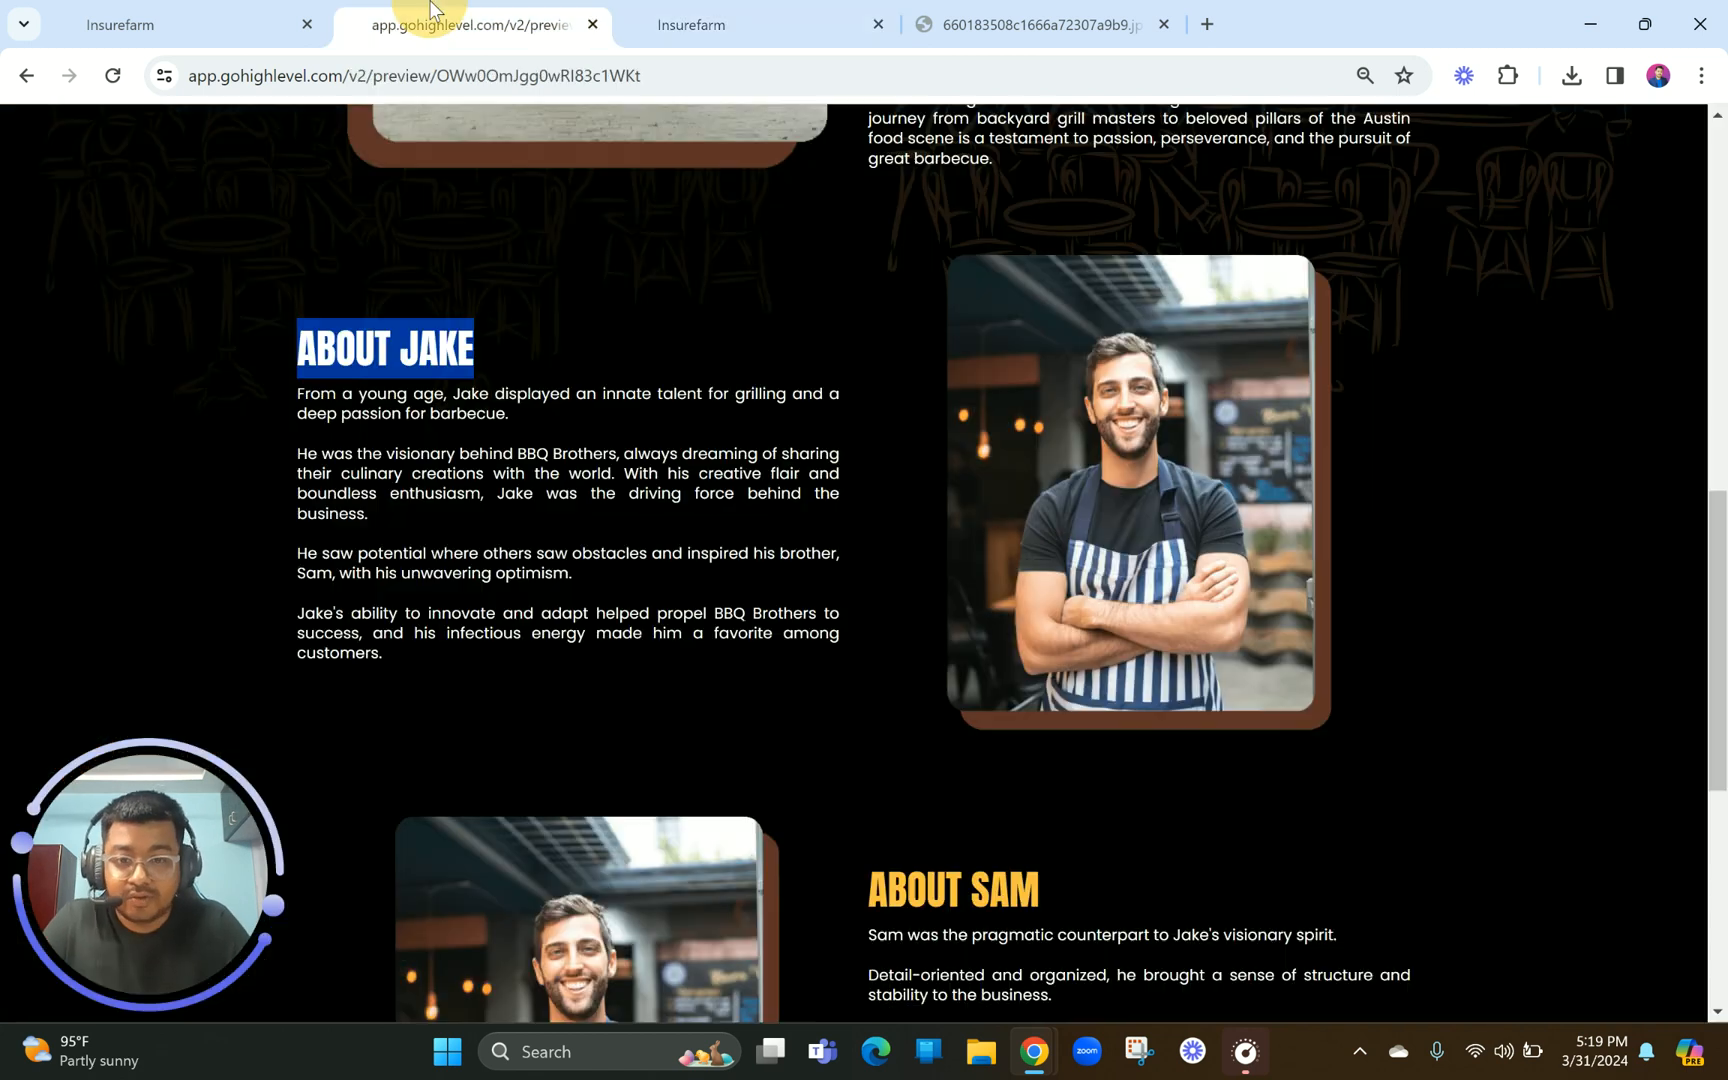
pyautogui.click(760, 20)
pyautogui.scroll(-15, 983, 597)
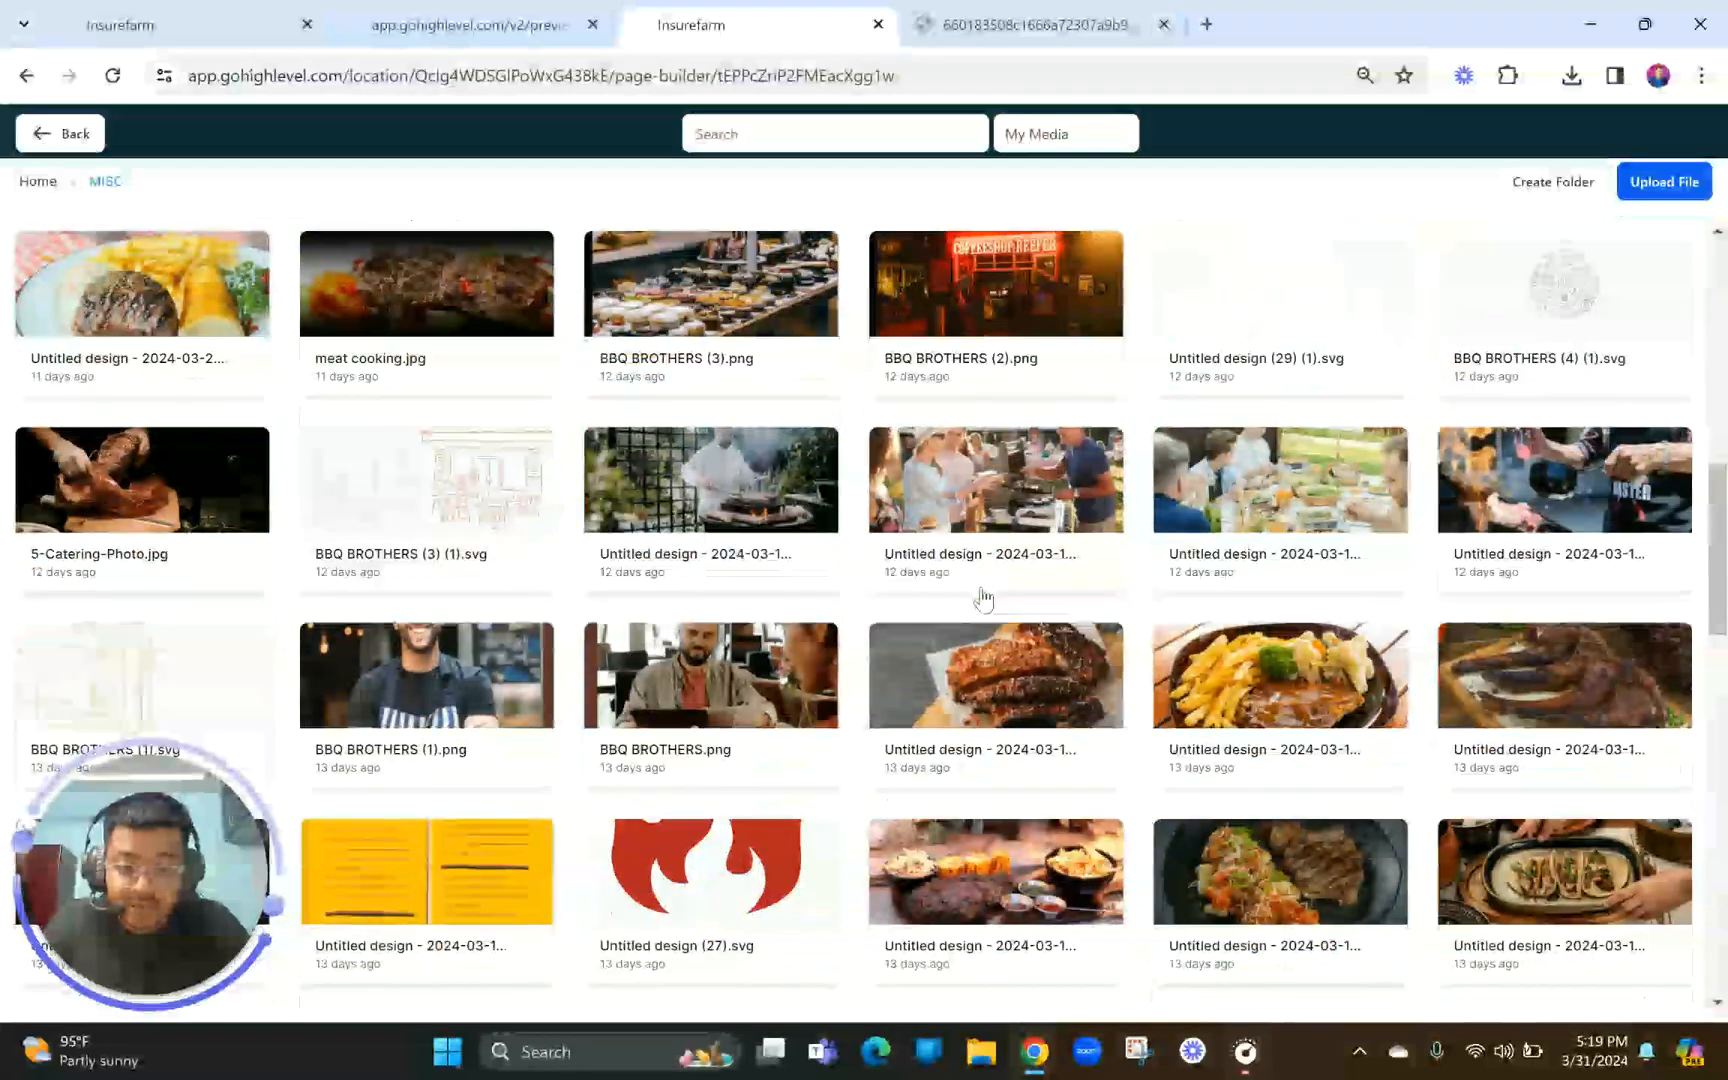
pyautogui.scroll(-1, 1011, 941)
pyautogui.click(1011, 941)
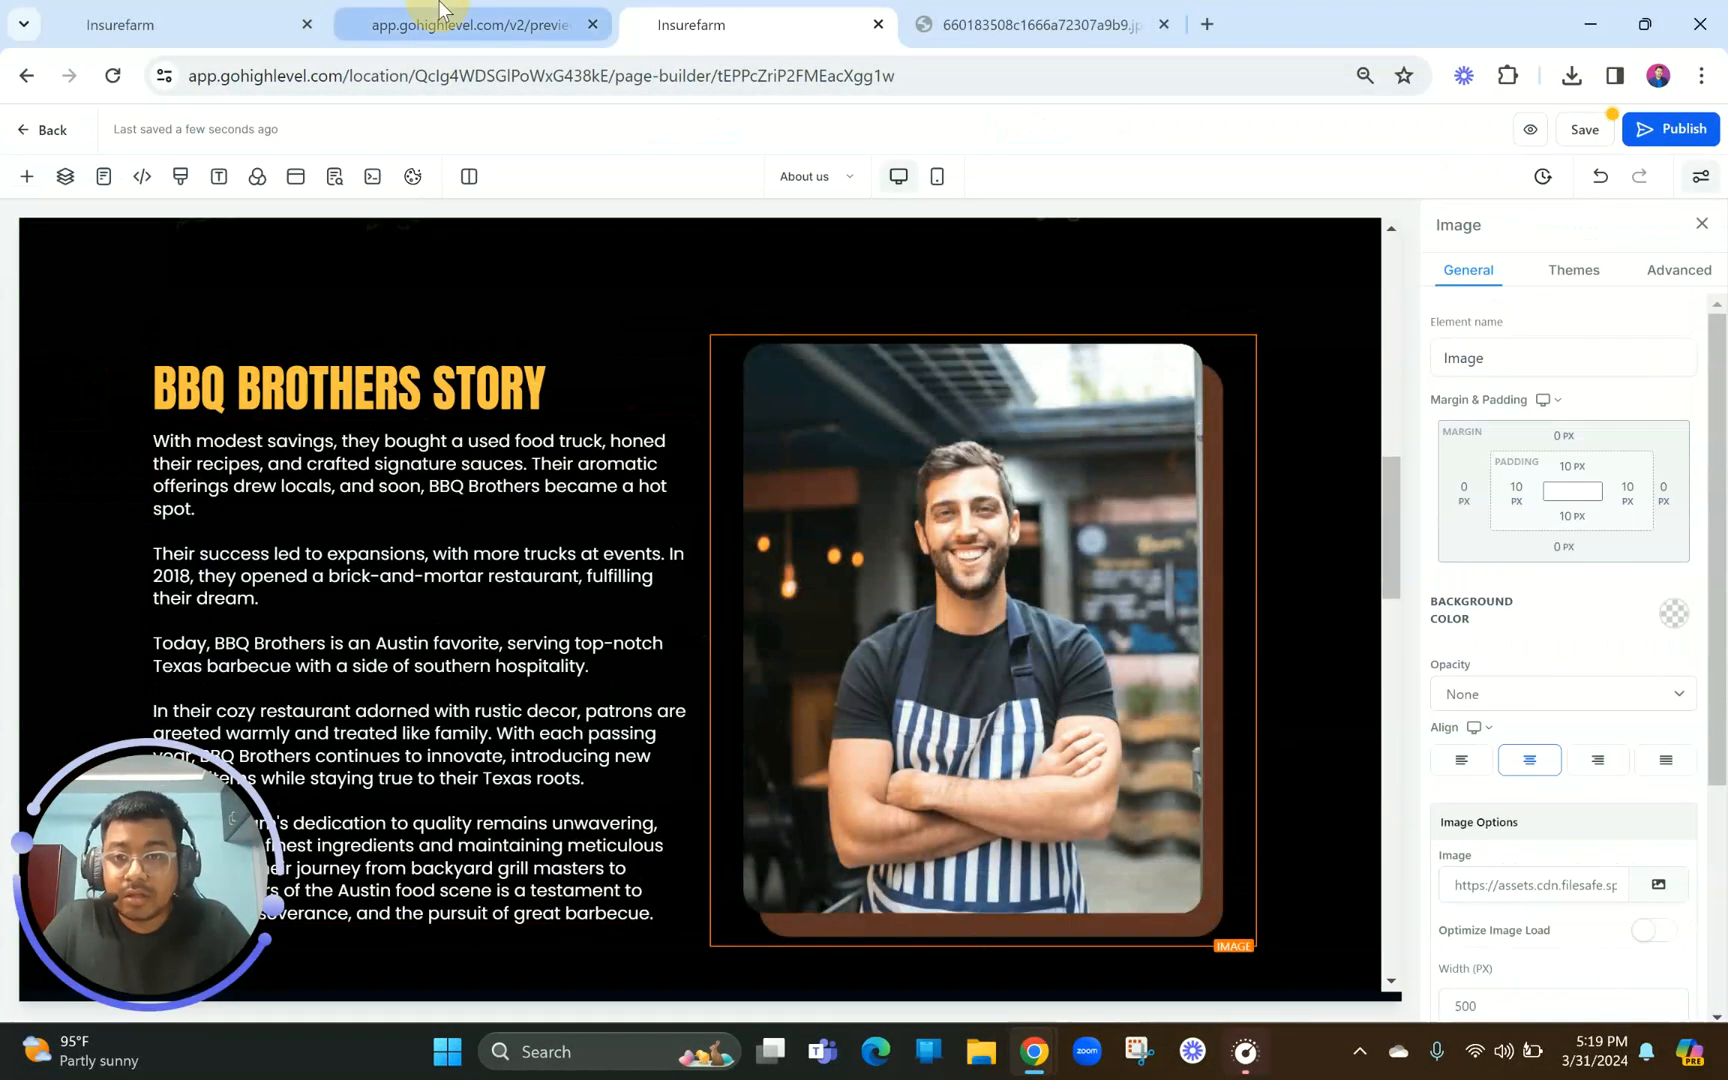
# Replace the duplicated row's headline with "ABOUT JAKE" from the template preview, removing the pasted bold formatting and the blank lines above it
pyautogui.click(470, 24)
pyautogui.click(730, 12)
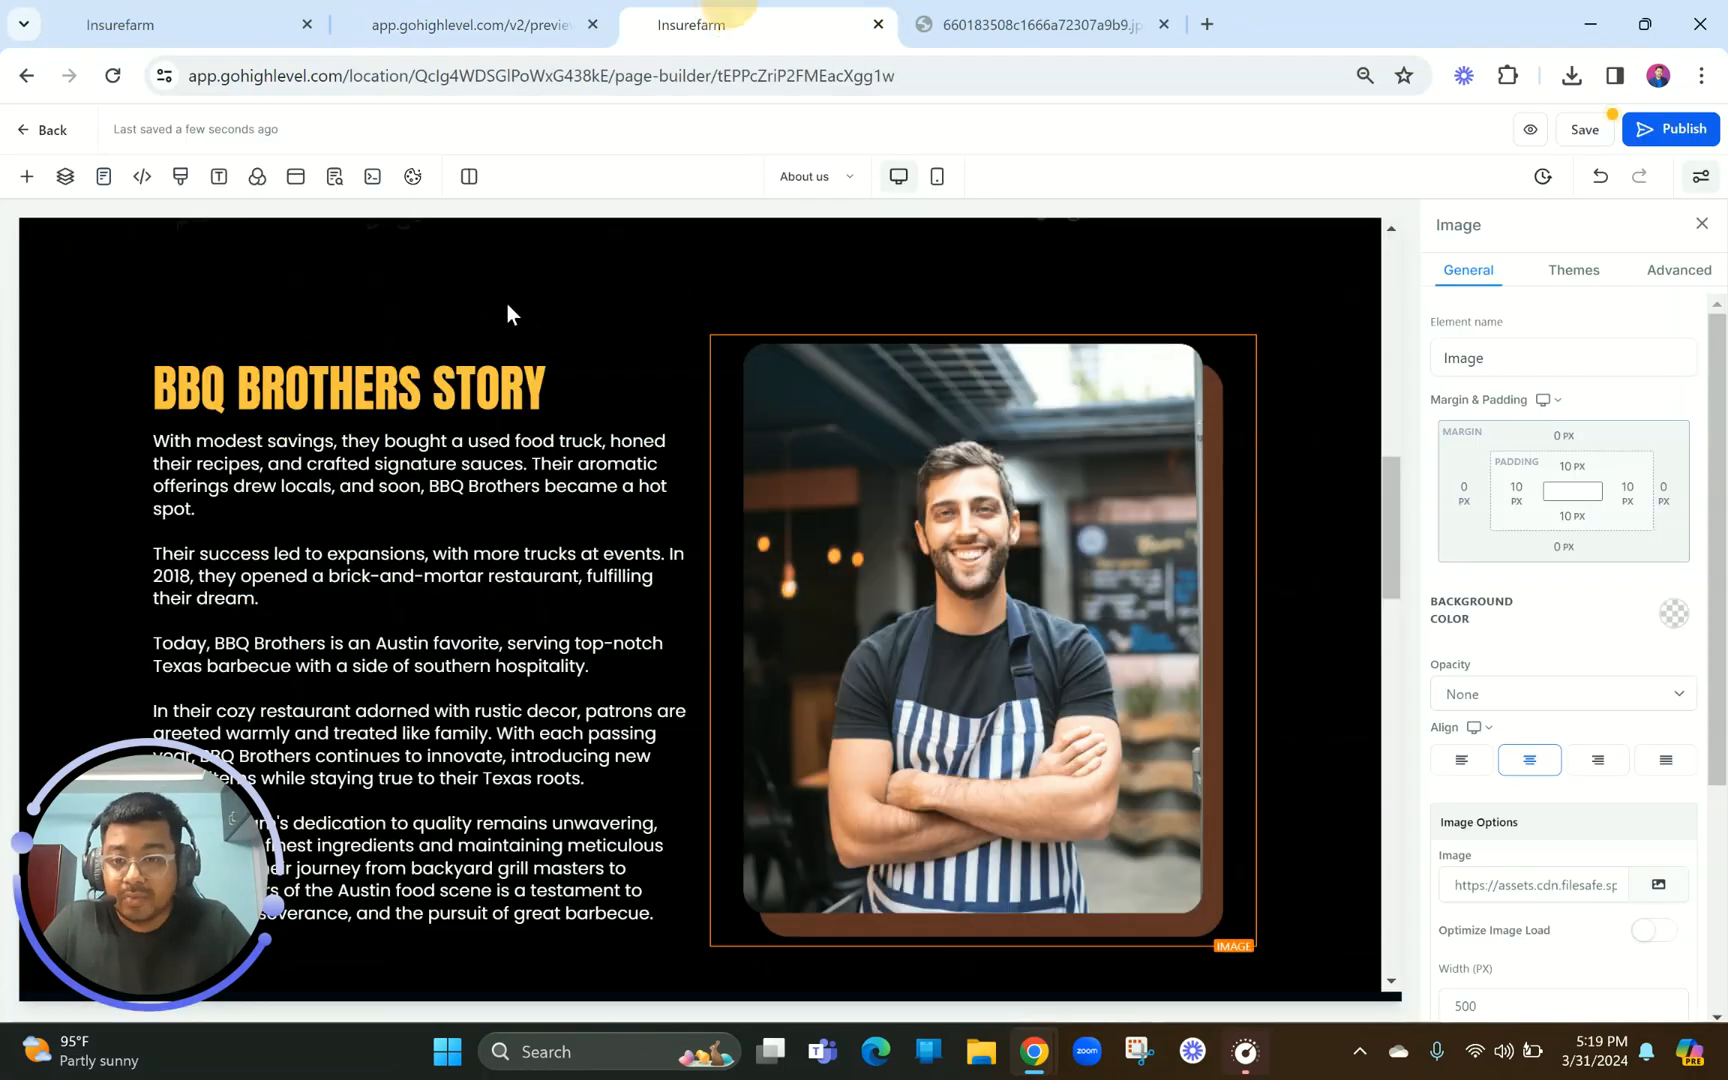
pyautogui.click(500, 16)
pyautogui.click(737, 20)
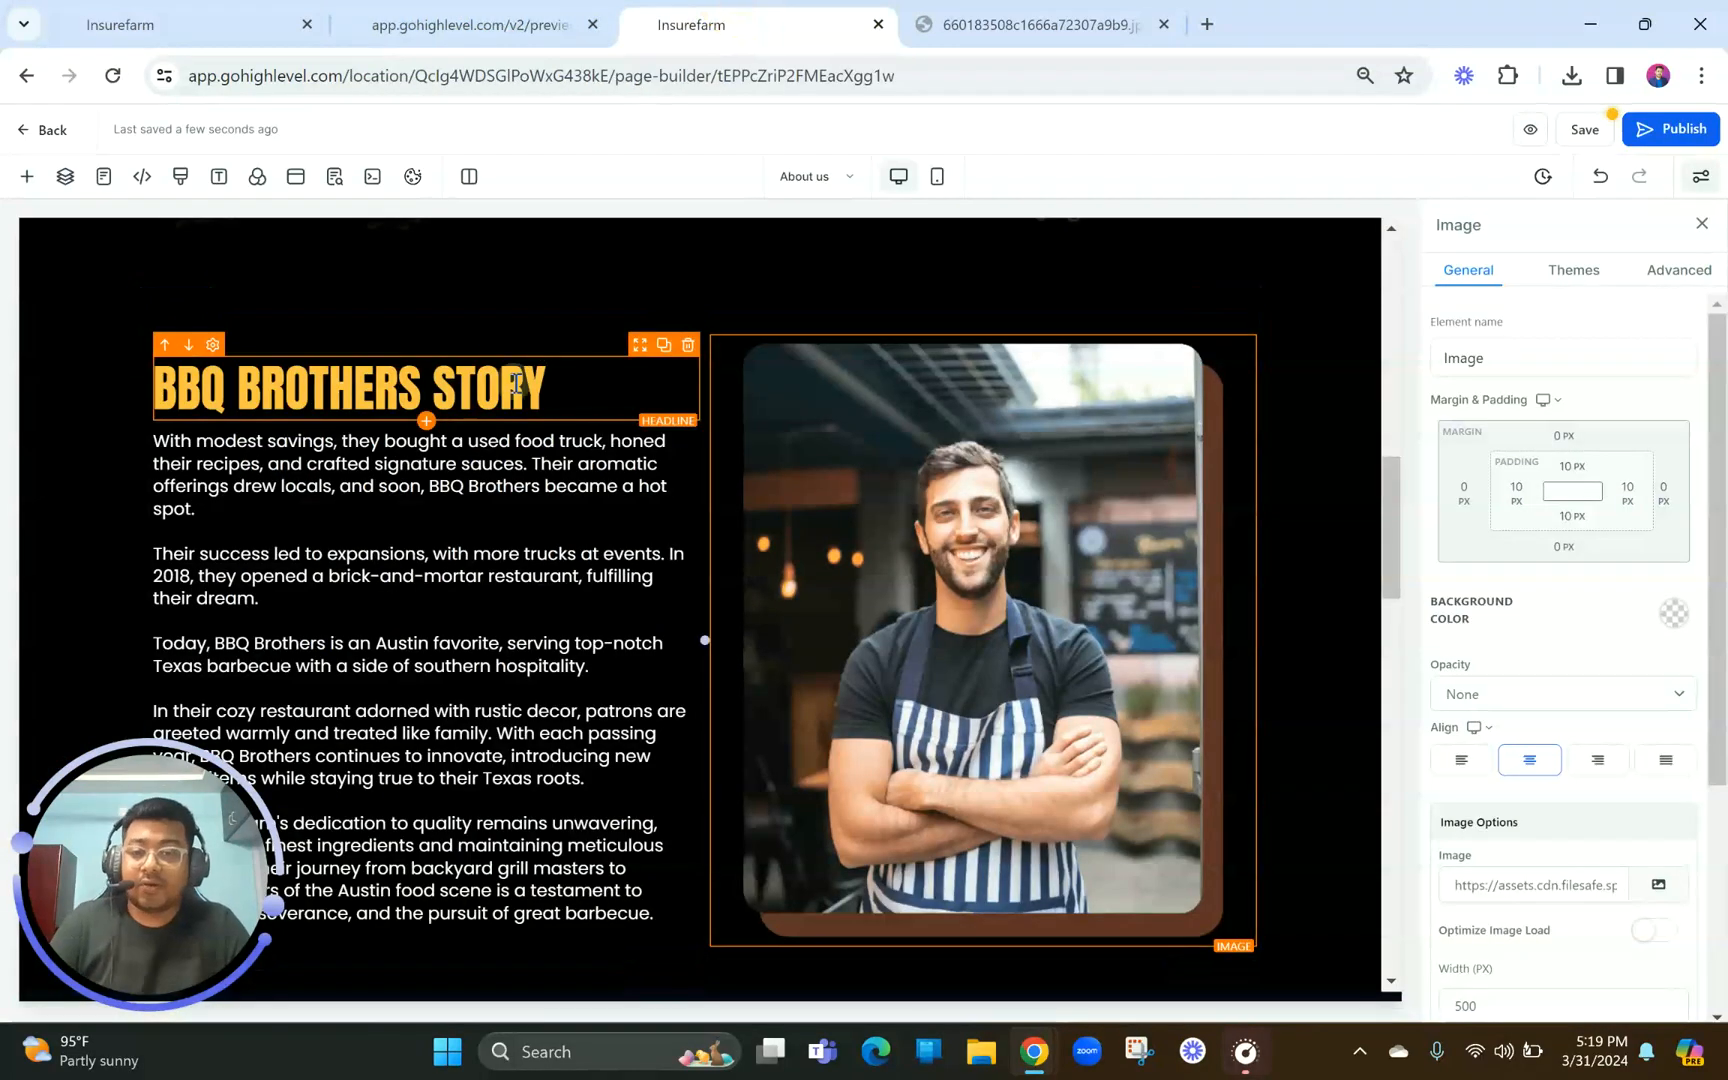
pyautogui.click(516, 383)
pyautogui.doubleClick(516, 383)
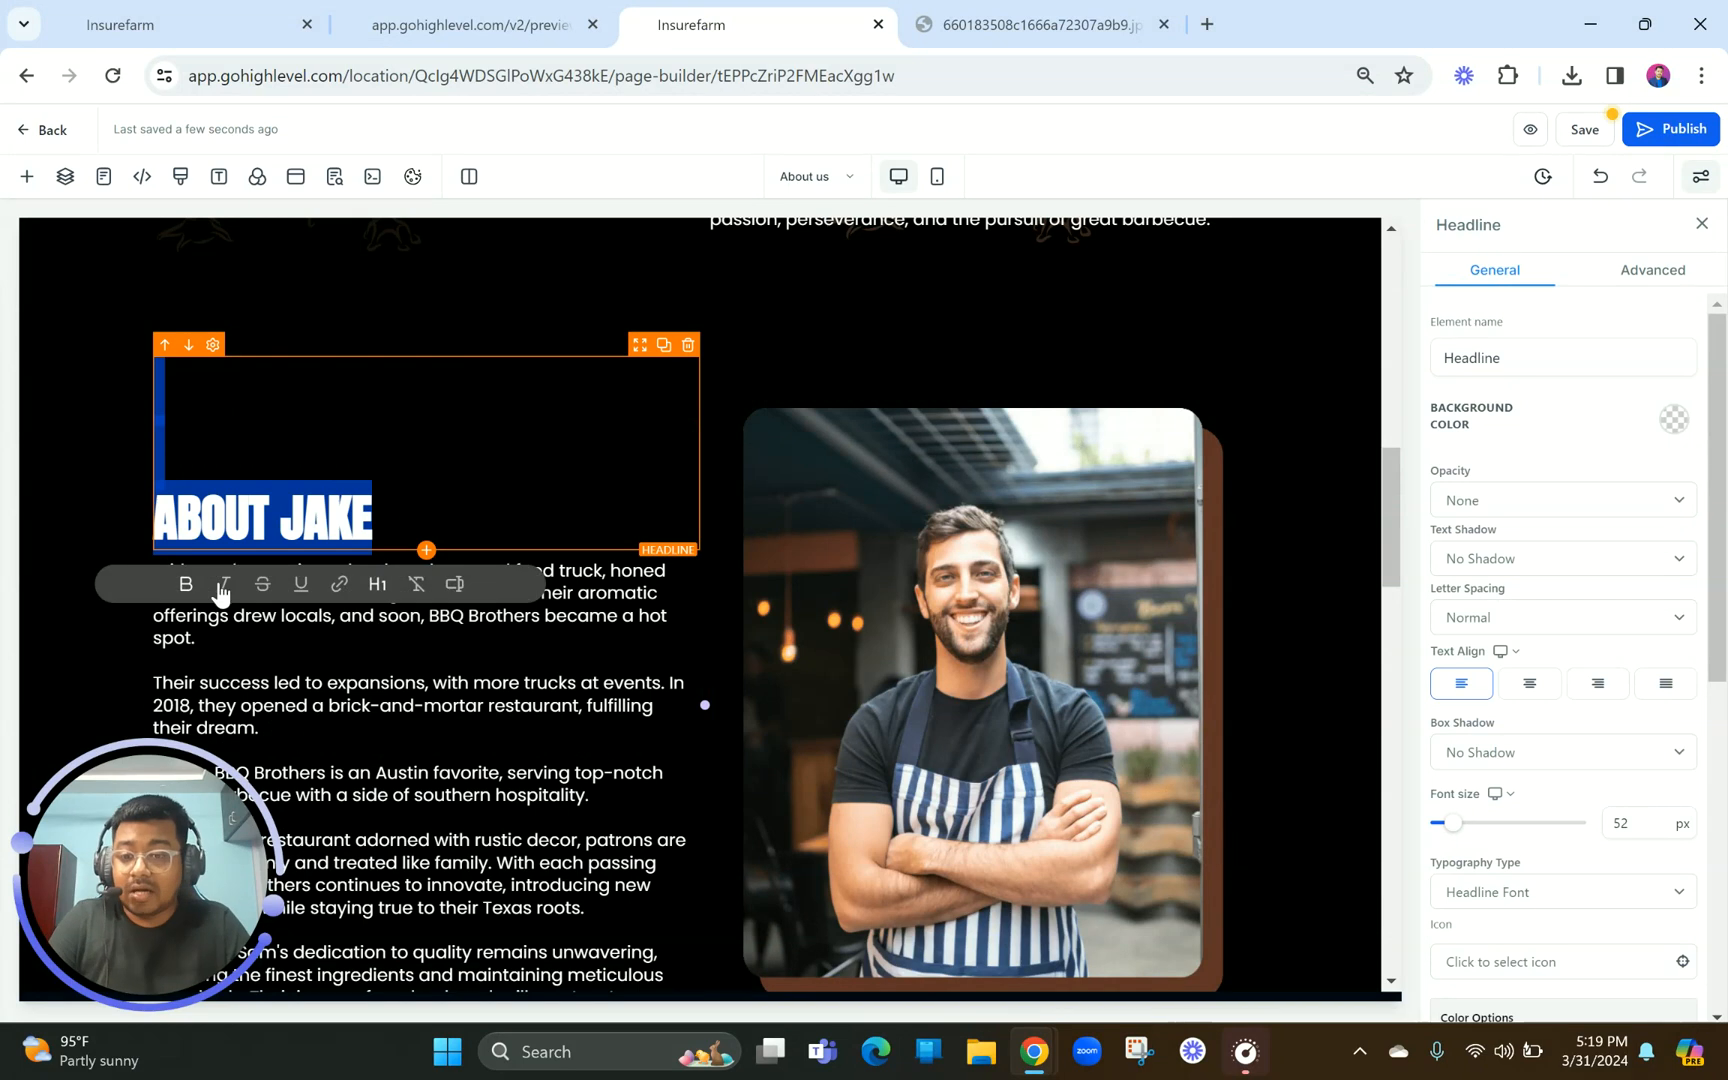
pyautogui.click(184, 592)
pyautogui.click(158, 503)
pyautogui.press('BackSpace')
pyautogui.press('BackSpace')
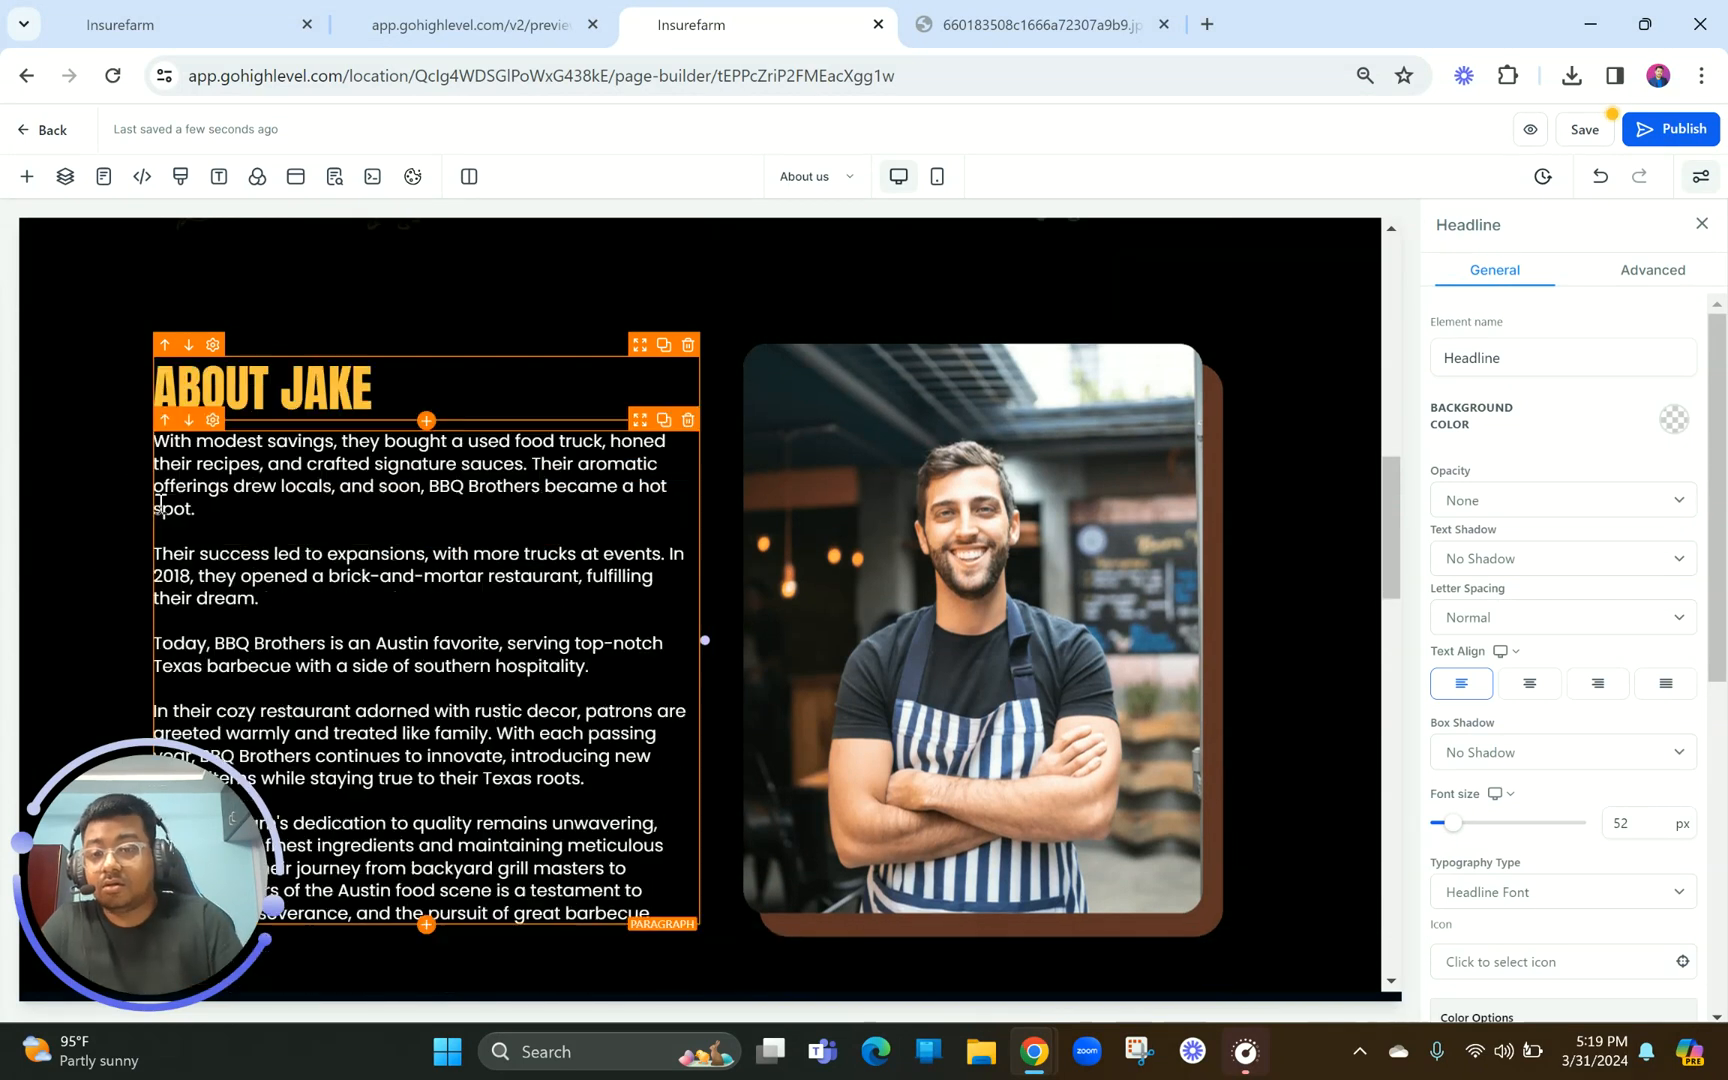
# Copy the About Jake paragraphs from the template preview and paste them over the story text in the duplicated row
pyautogui.click(565, 14)
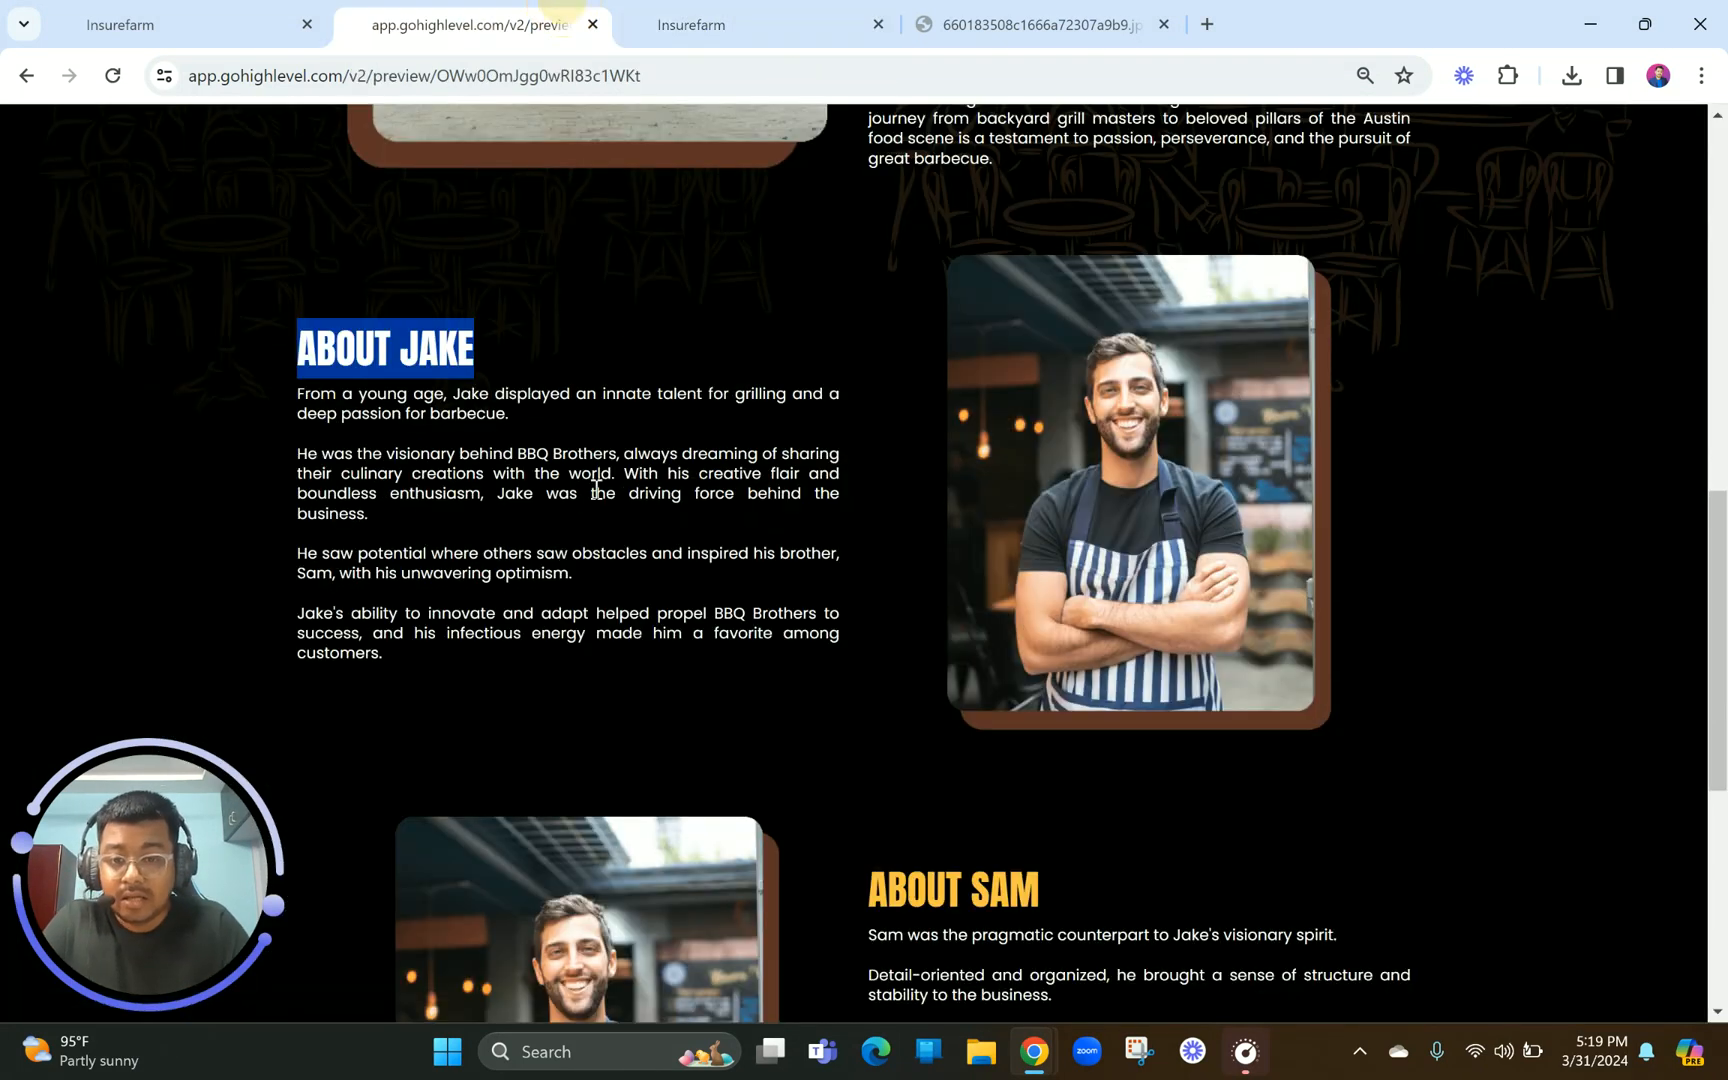
pyautogui.moveTo(300, 393); pyautogui.dragTo(468, 652)
pyautogui.hotkey('ctrl', 'c')
pyautogui.click(746, 6)
pyautogui.click(353, 679)
pyautogui.hotkey('ctrl', 'a')
pyautogui.hotkey('ctrl', 'v')
# Remove the bold formatting from the whole About Jake text and delete the blank space before "From a young age"
pyautogui.hotkey('ctrl', 'a')
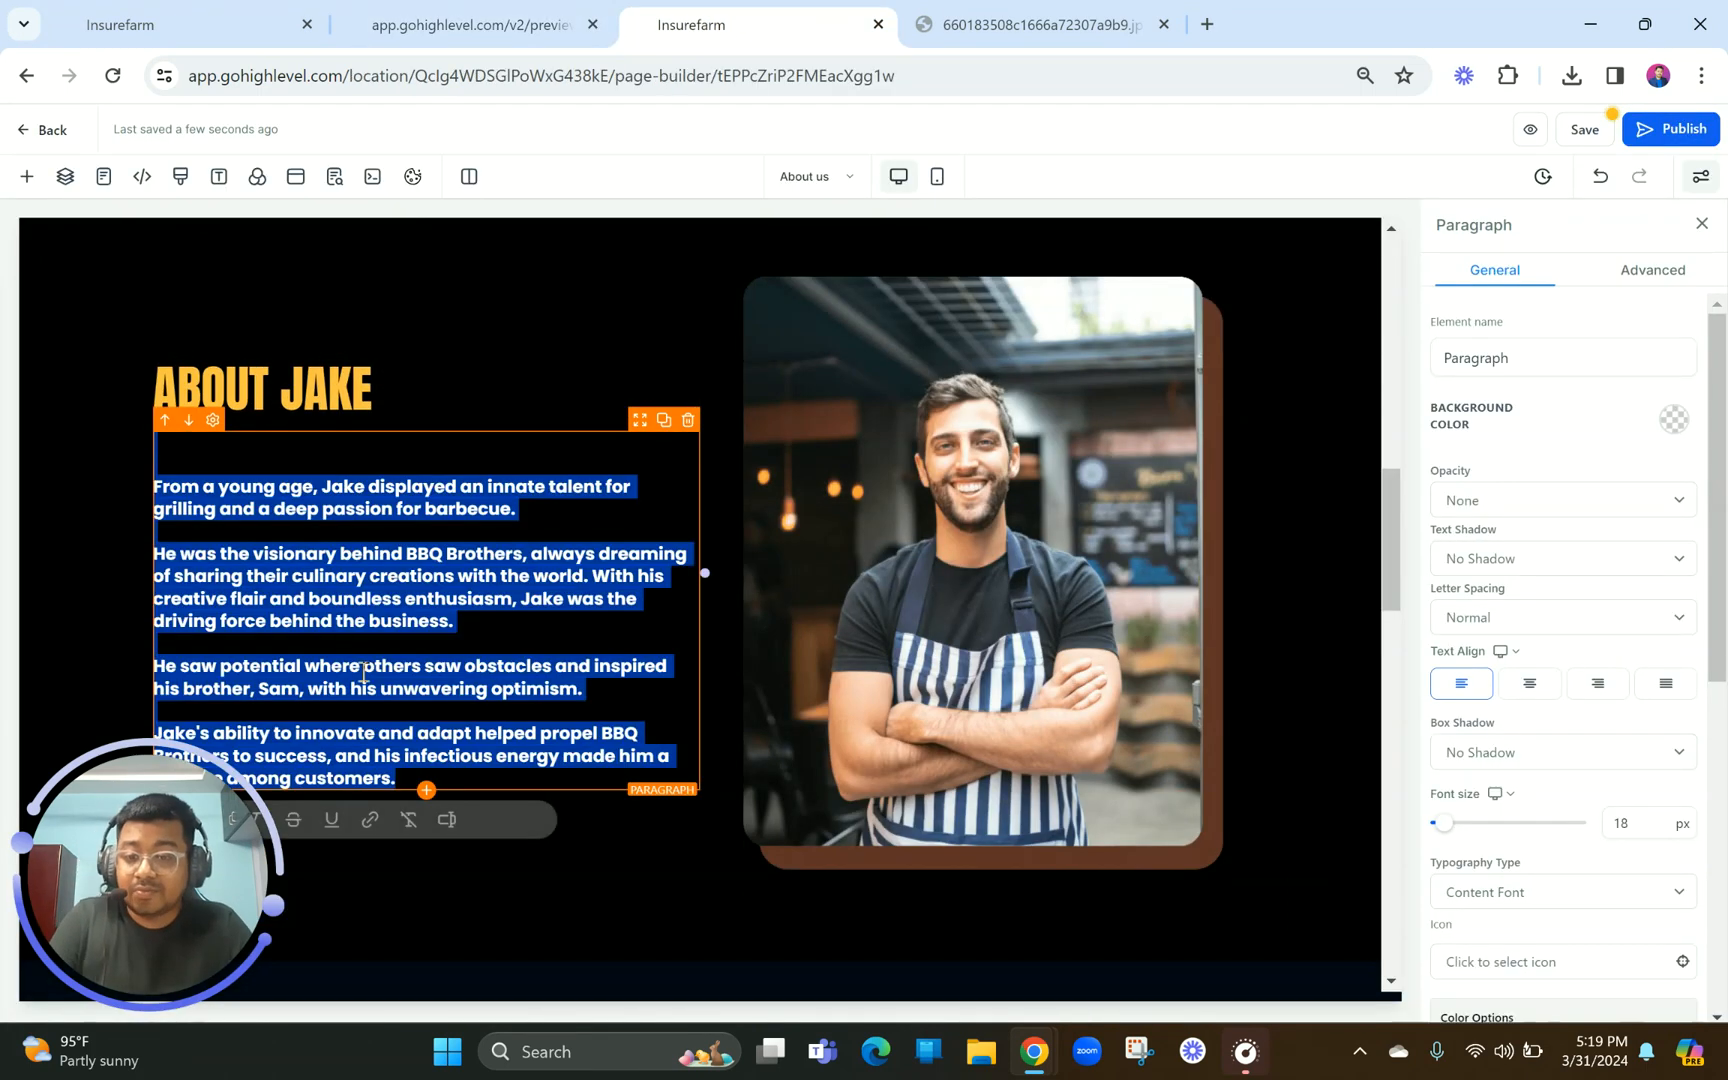
pyautogui.scroll(-2, 250, 668)
pyautogui.click(216, 612)
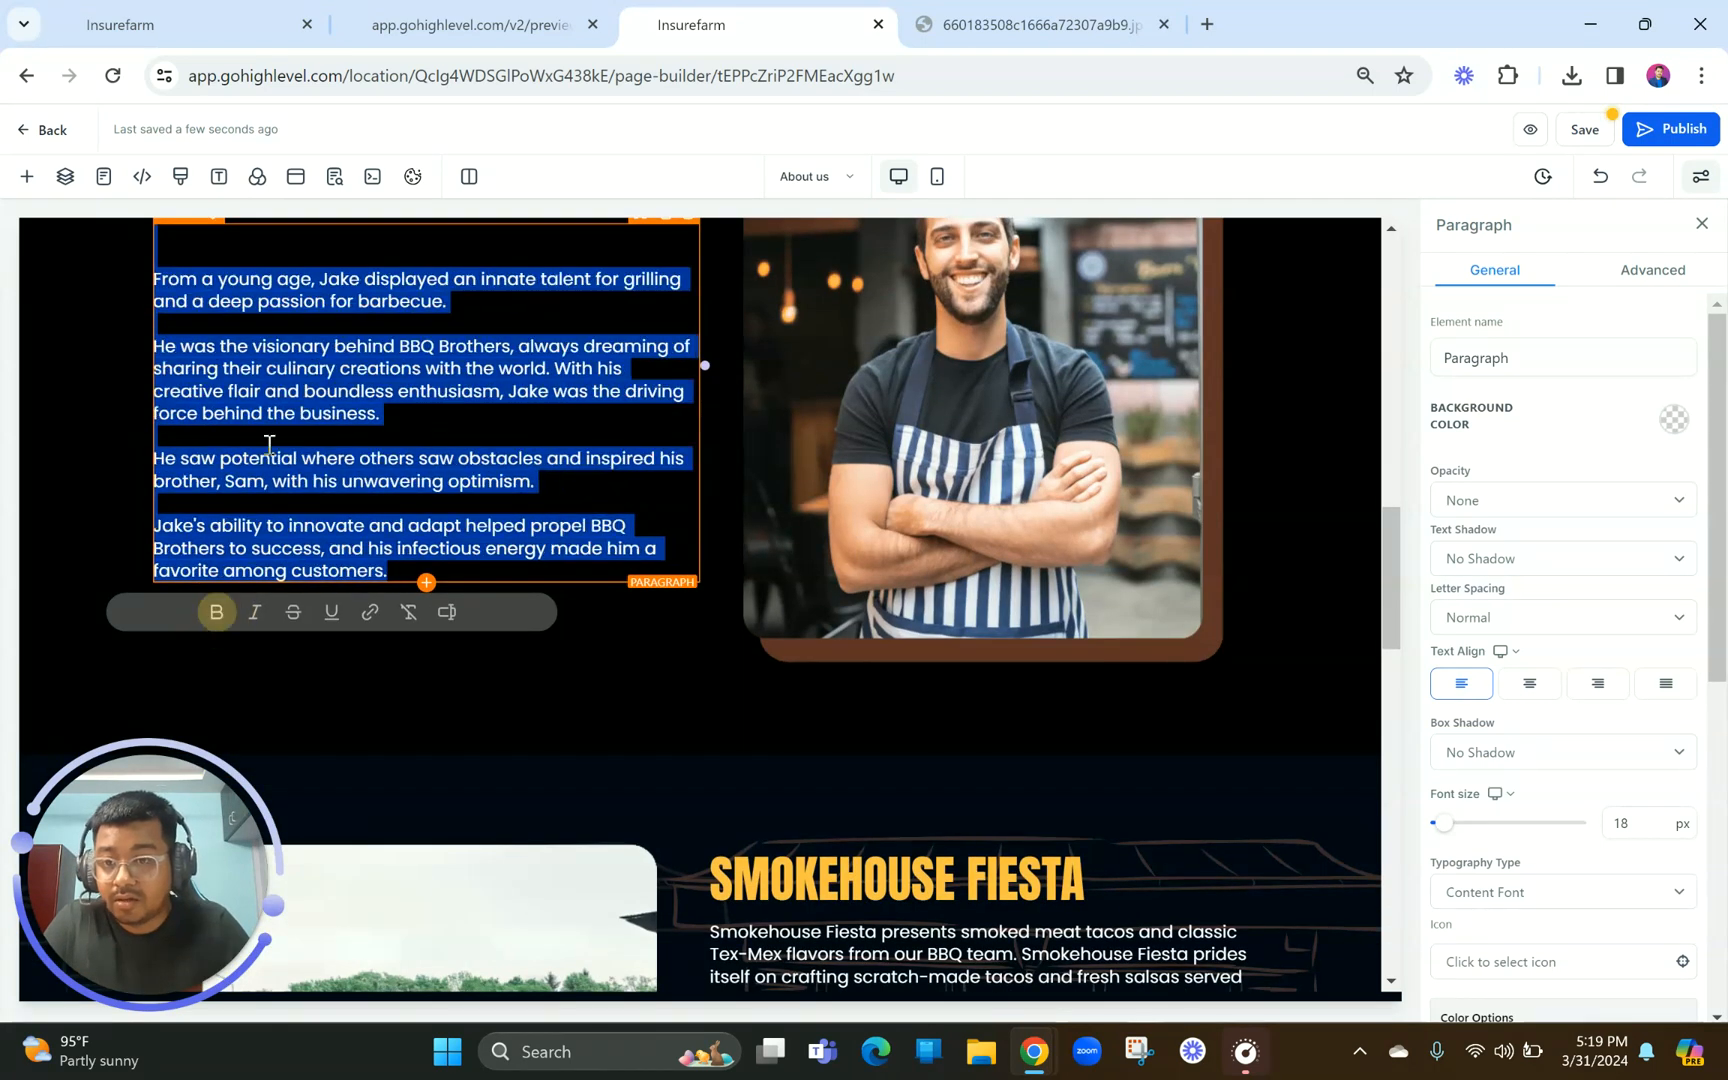
pyautogui.scroll(1, 193, 390)
pyautogui.click(163, 401)
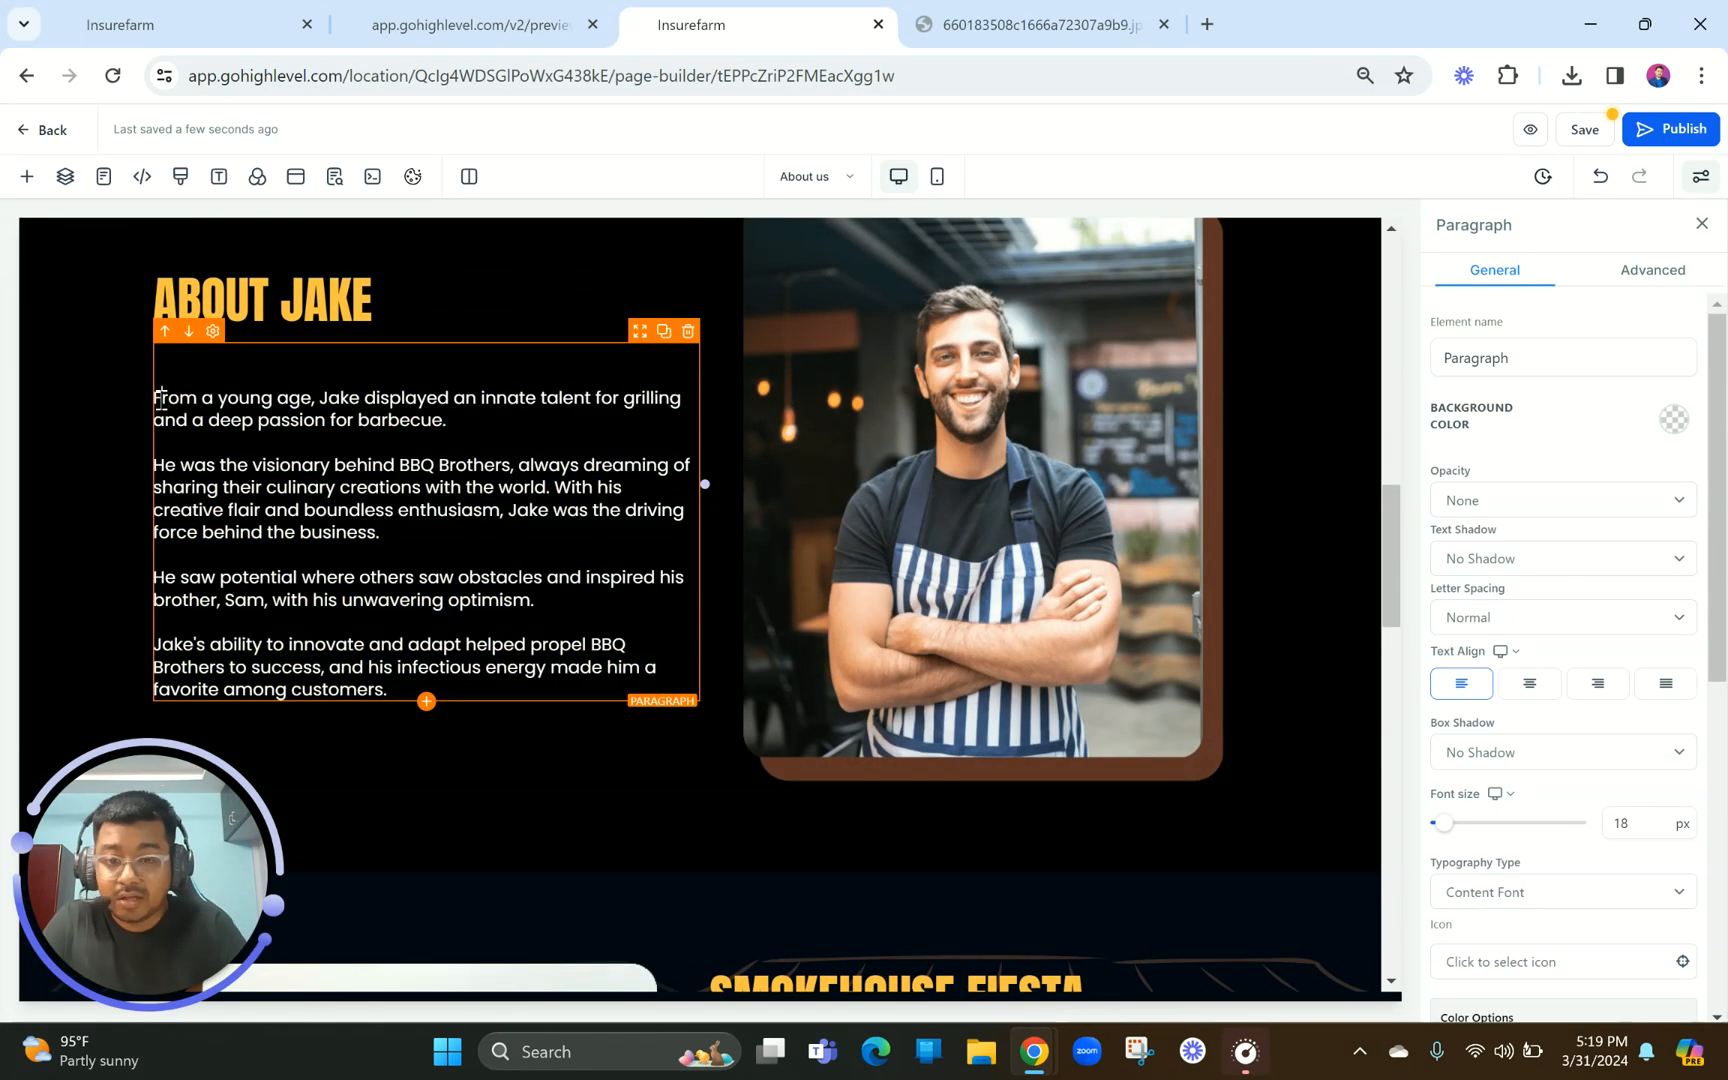
pyautogui.press('BackSpace')
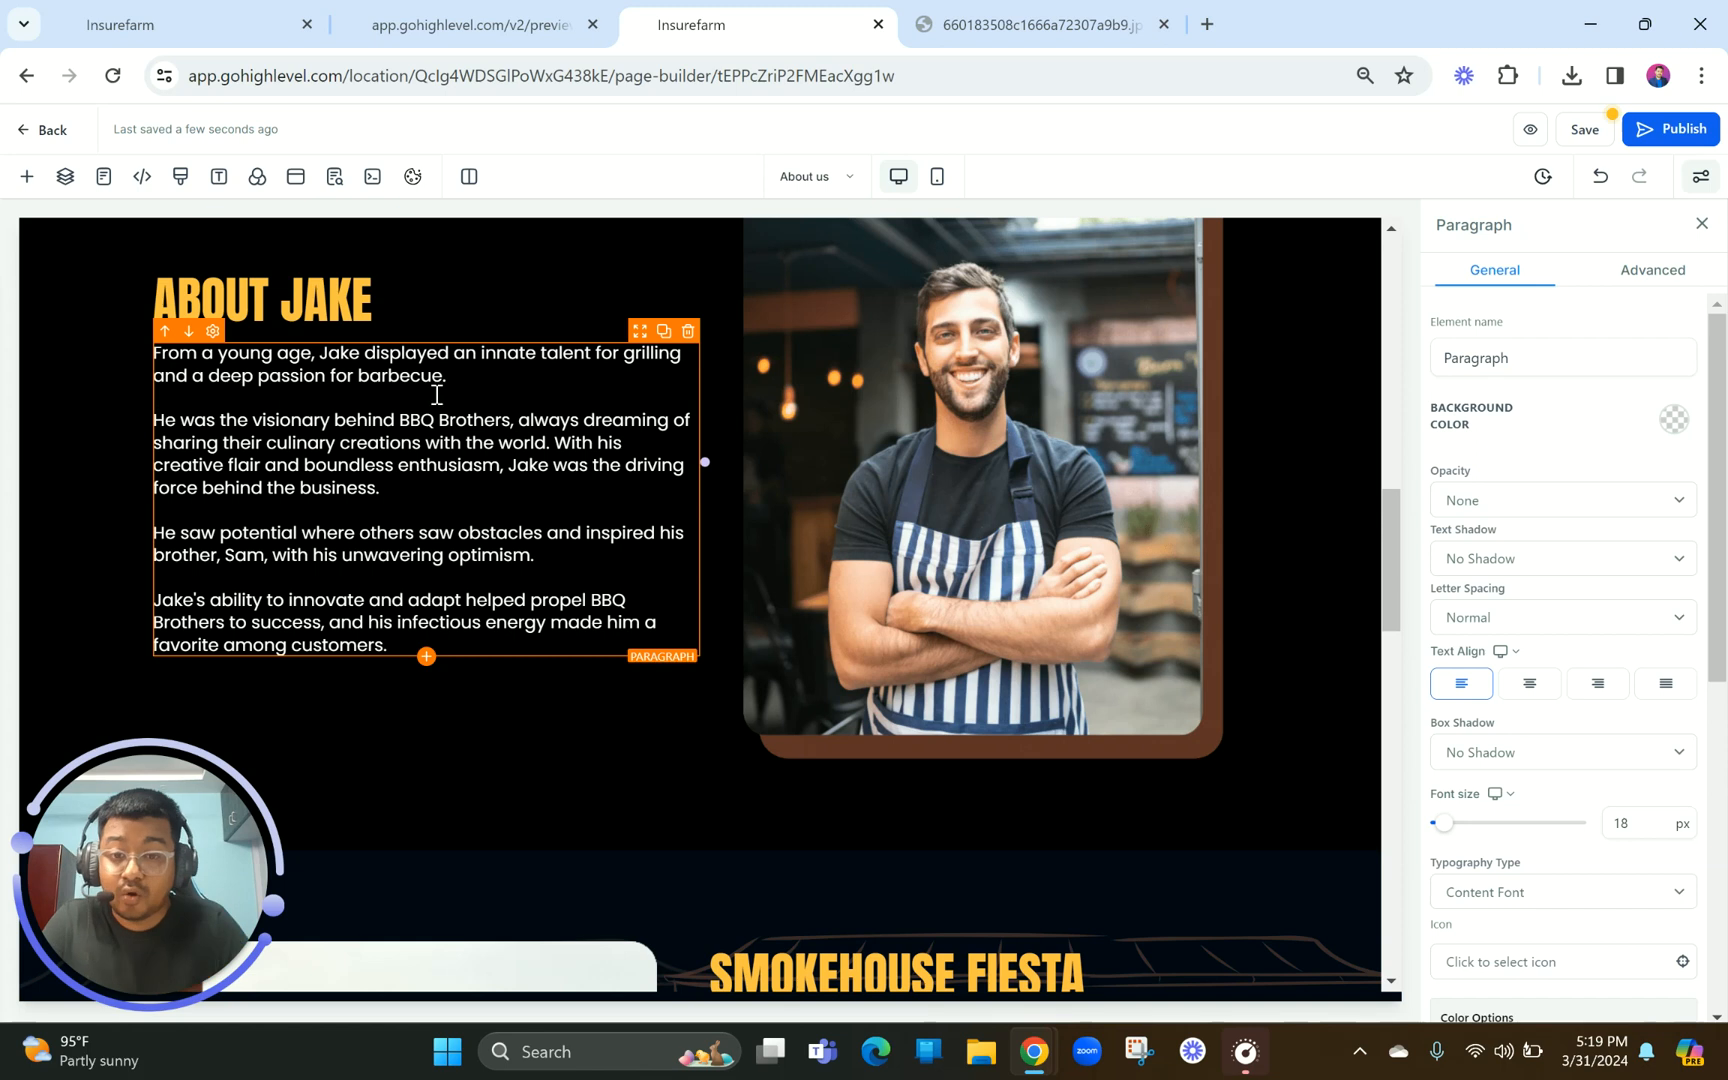
# Review the About us page from its header and BBQ Brothers Story section through the About Jake row and the content below
pyautogui.scroll(5, 706, 458)
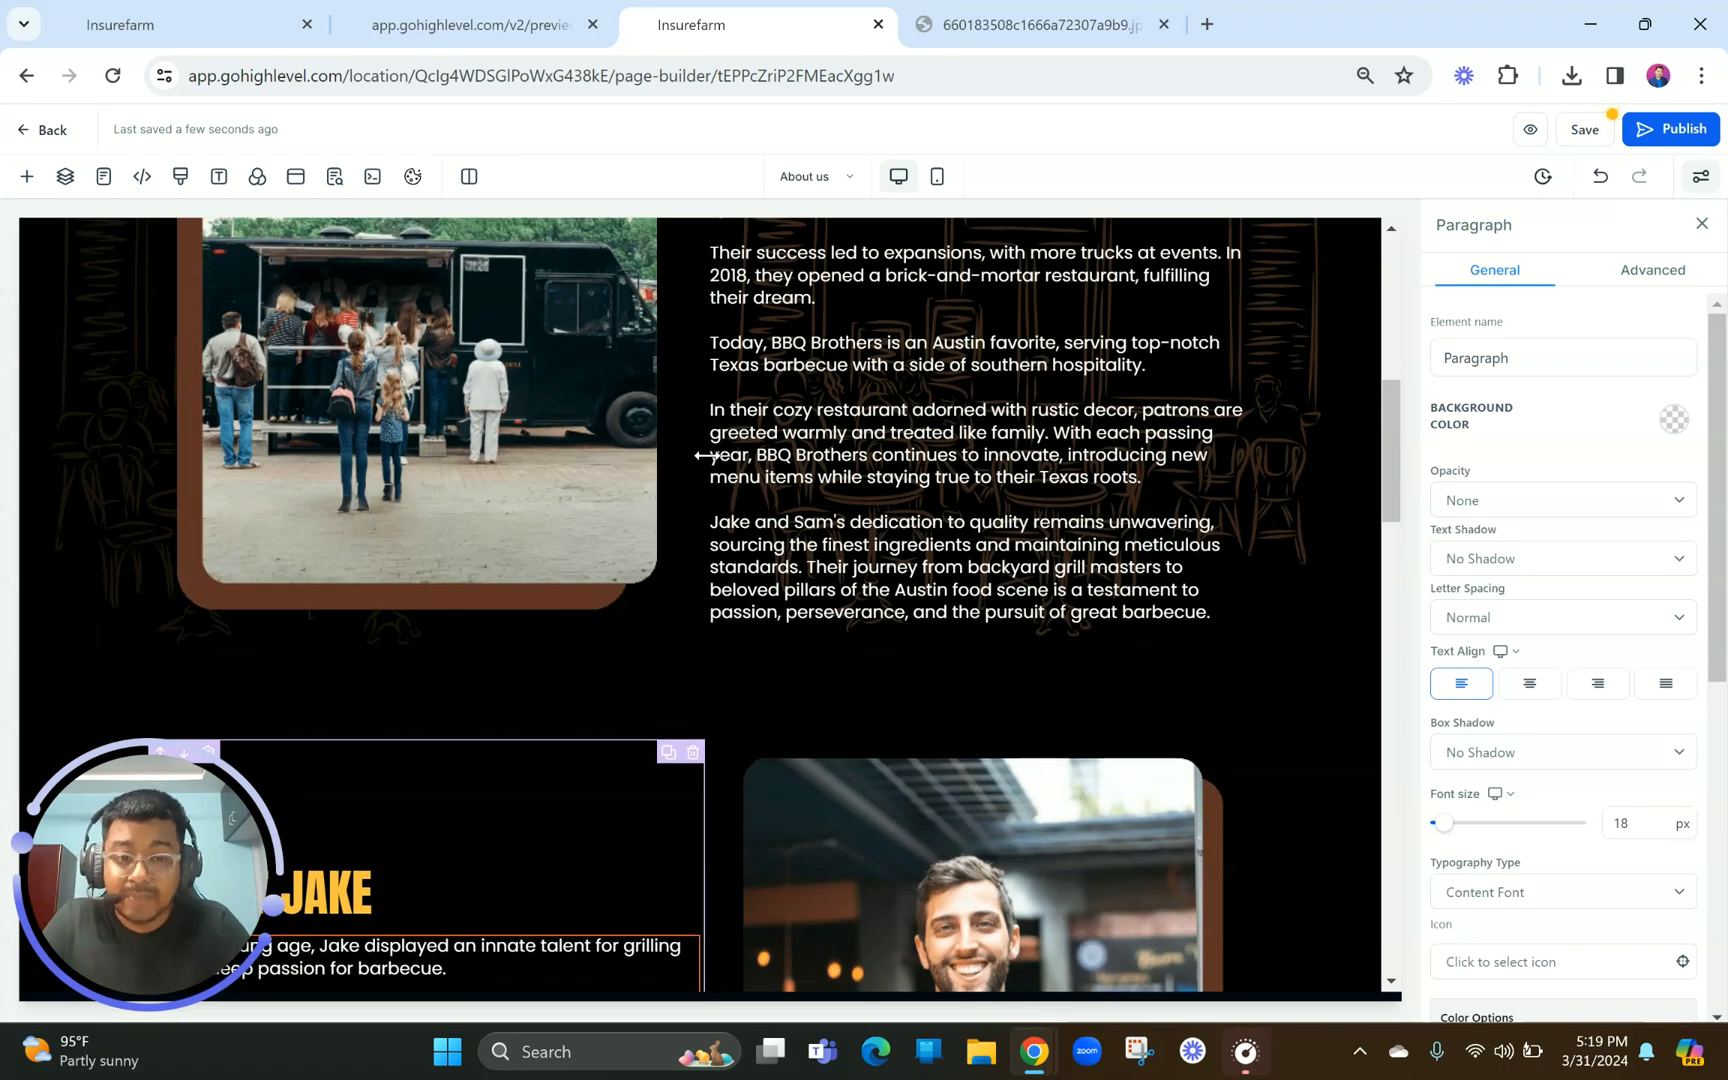
pyautogui.scroll(-2, 900, 480)
pyautogui.scroll(3, 1235, 545)
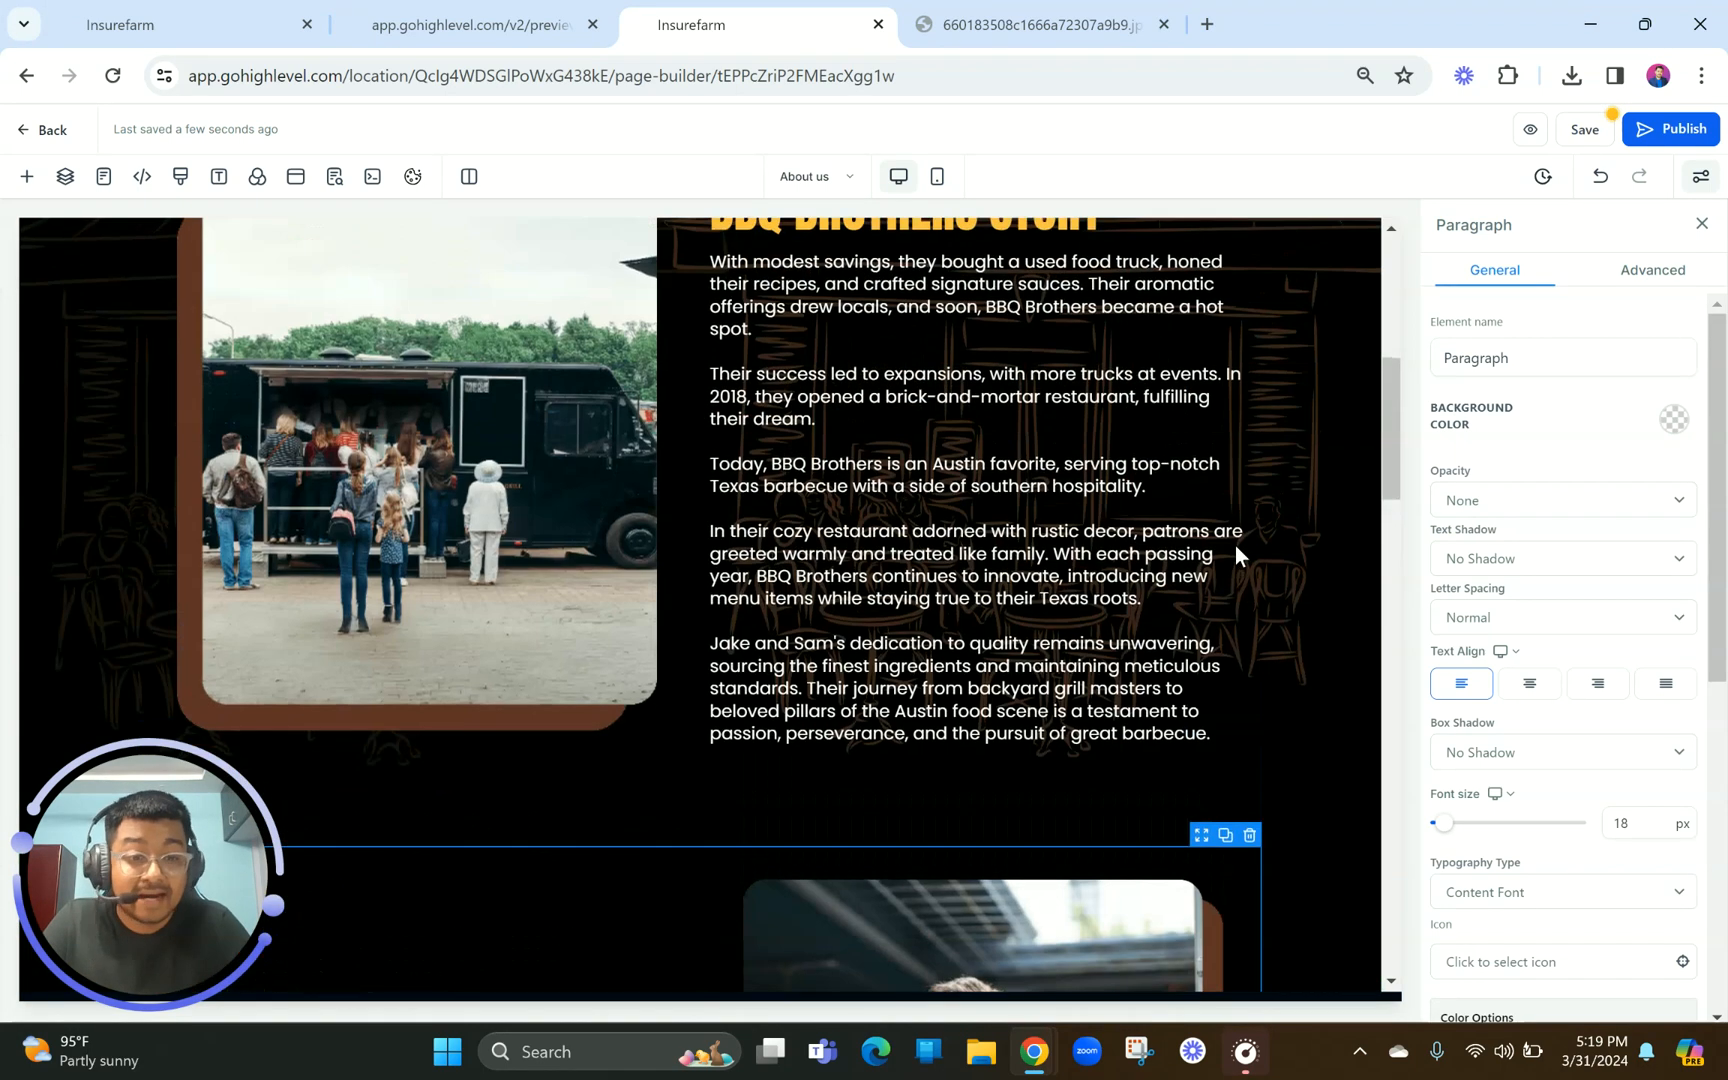
pyautogui.click(1353, 360)
pyautogui.scroll(6, 1353, 362)
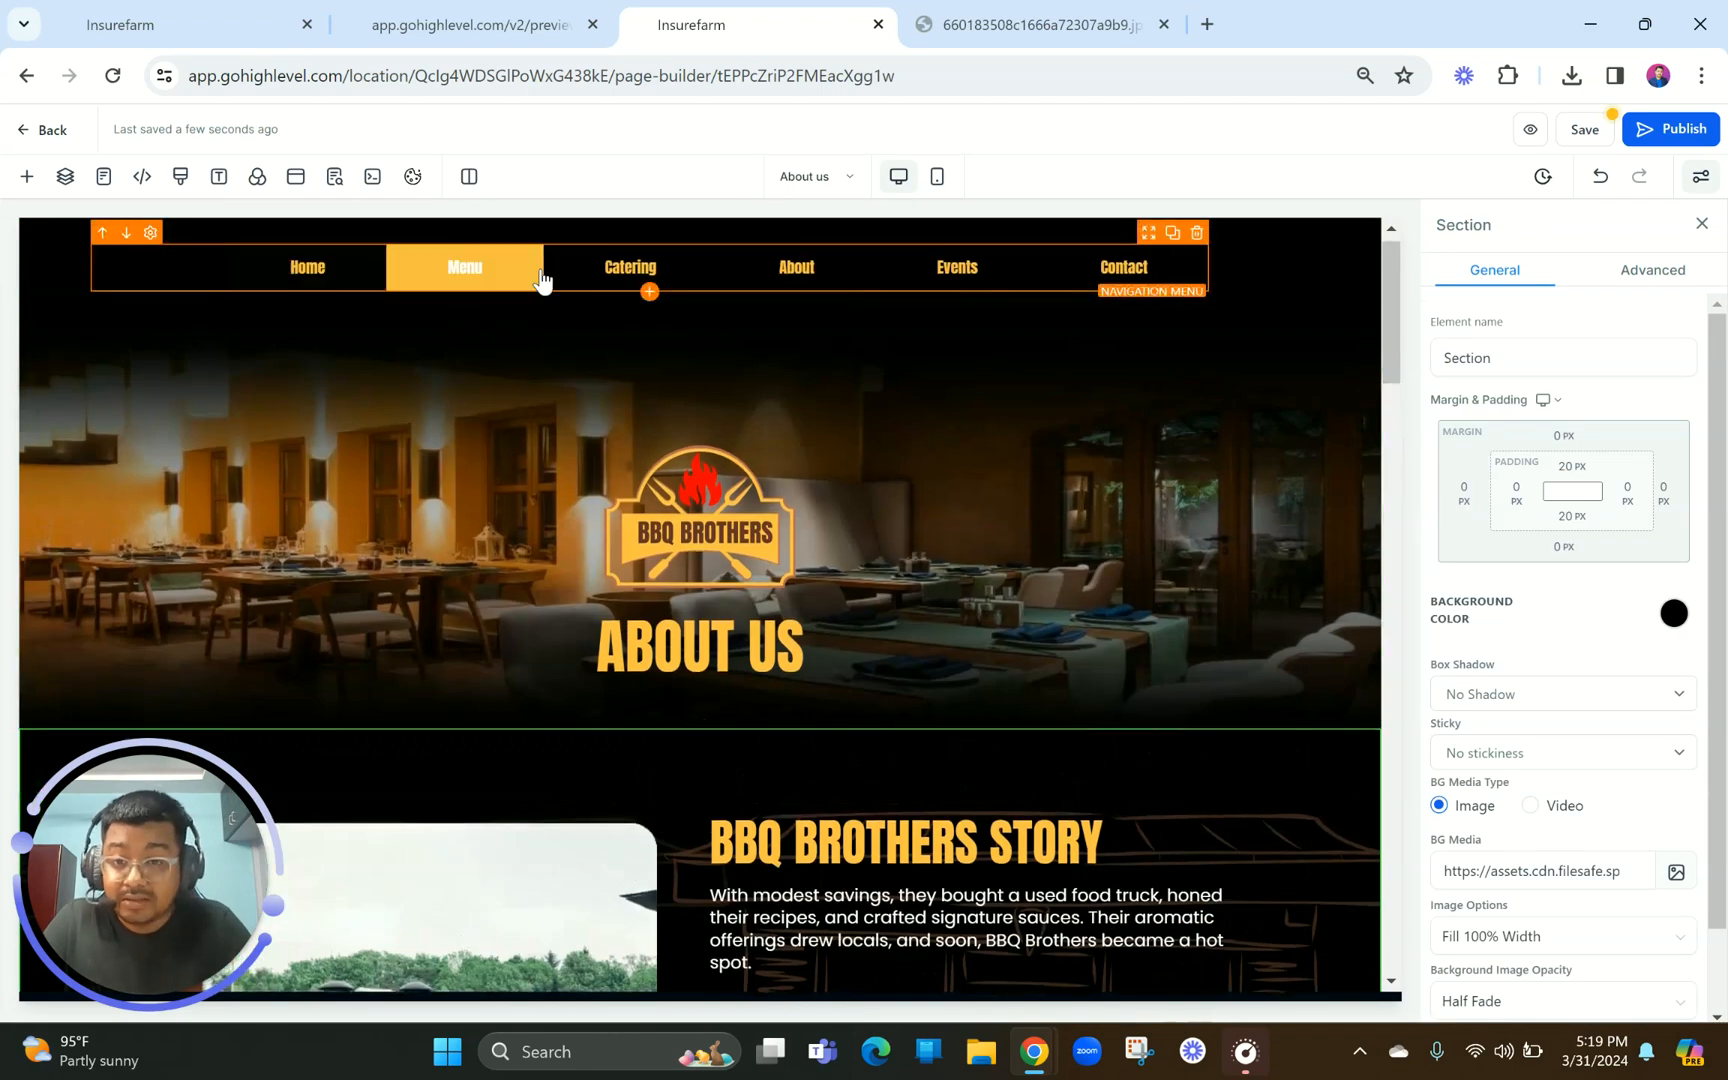
pyautogui.scroll(-4, 720, 392)
pyautogui.scroll(-7, 720, 397)
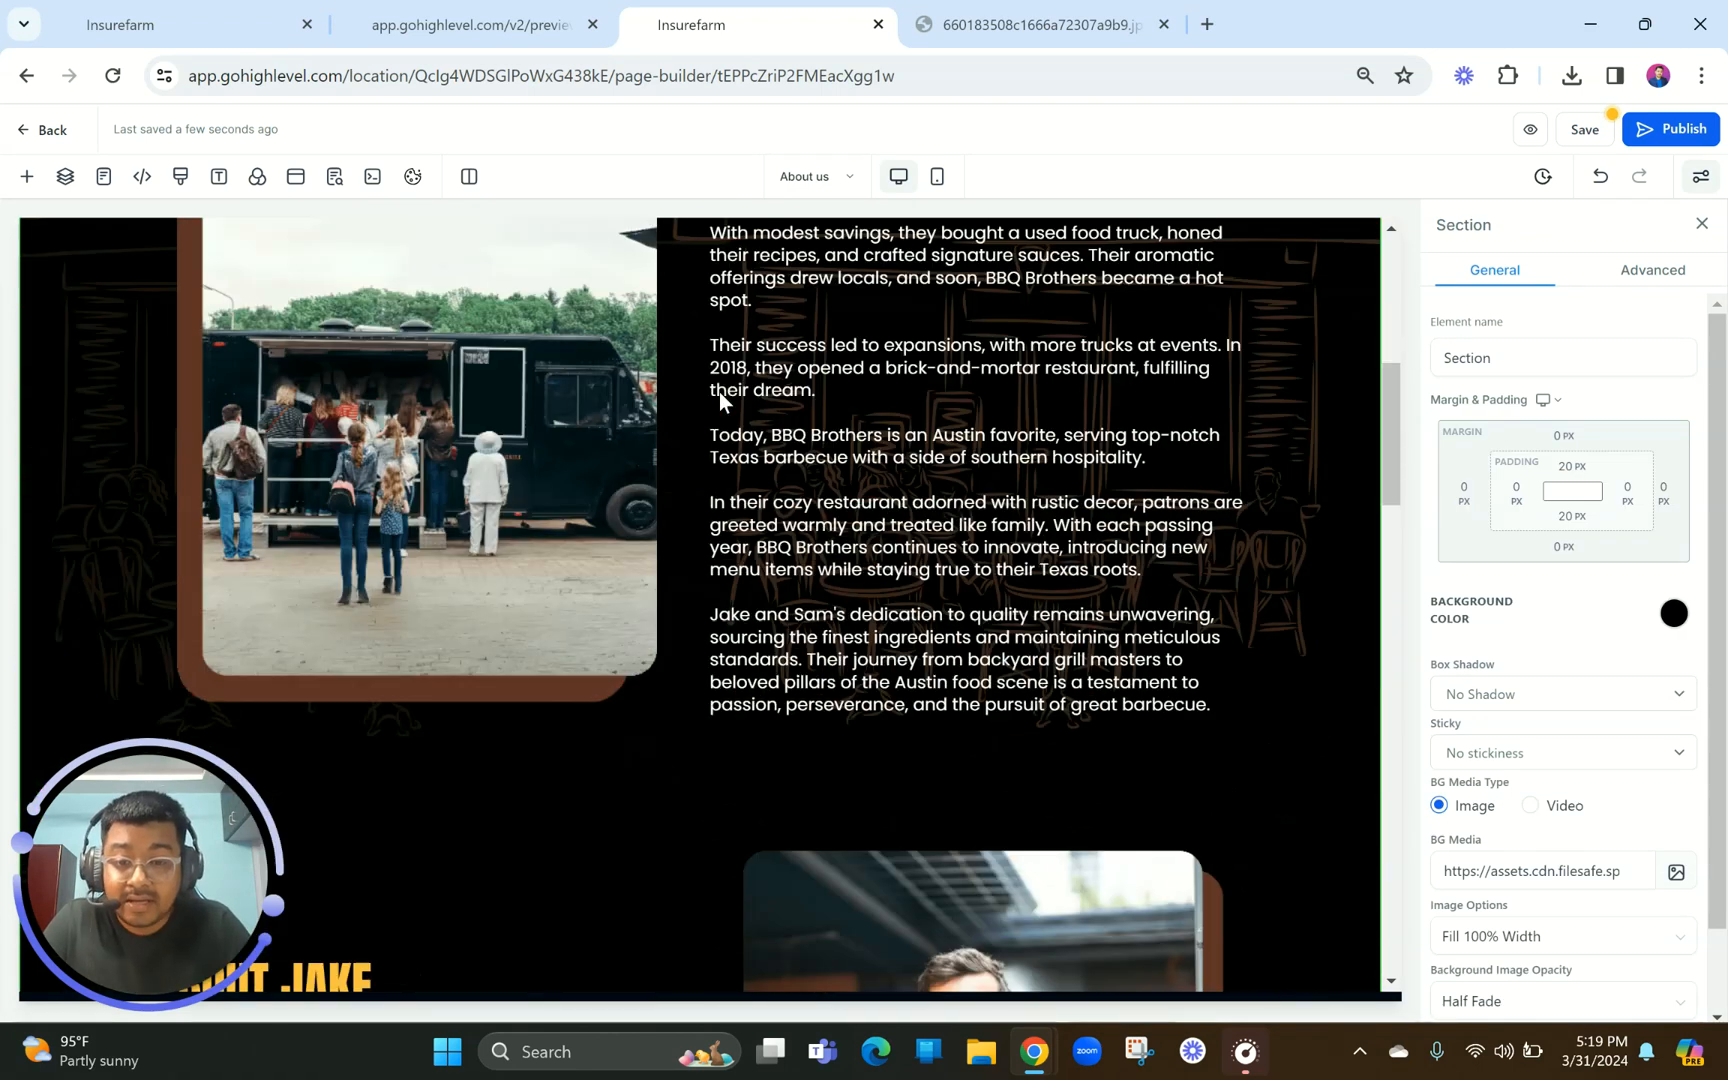
pyautogui.scroll(7, 720, 397)
pyautogui.scroll(-7, 720, 397)
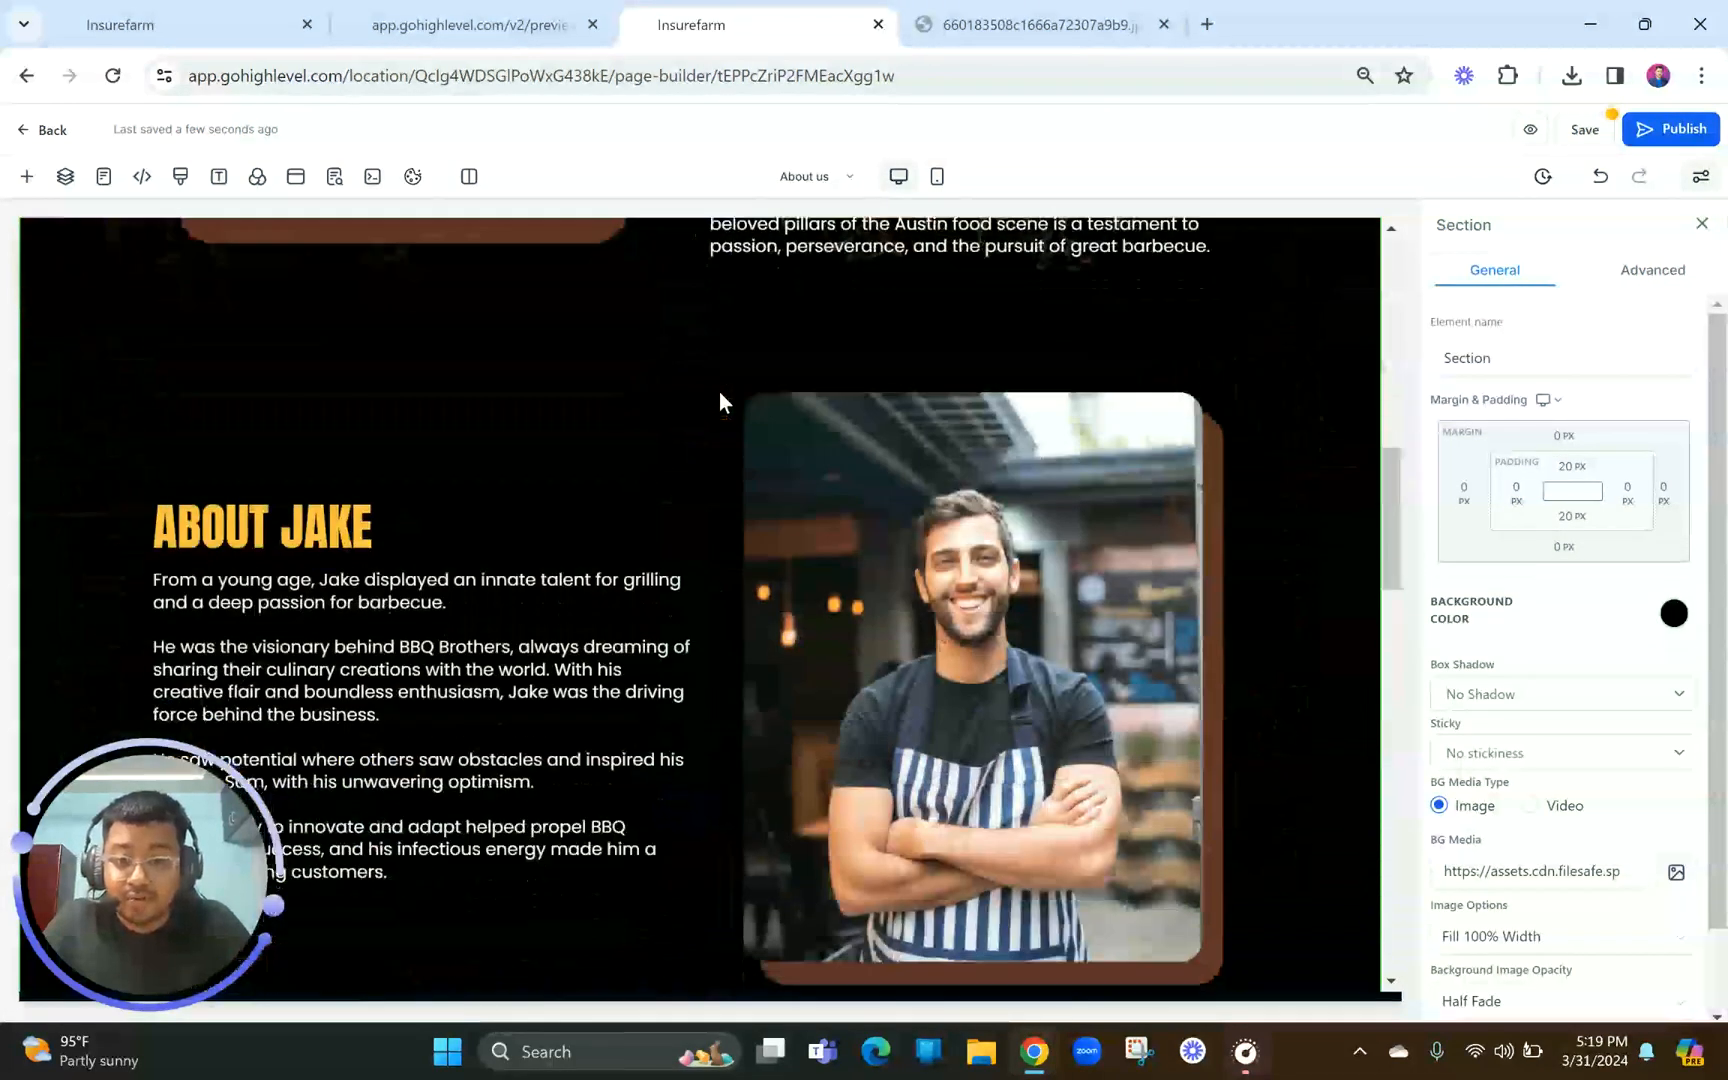
pyautogui.scroll(-8, 720, 392)
pyautogui.scroll(9, 850, 351)
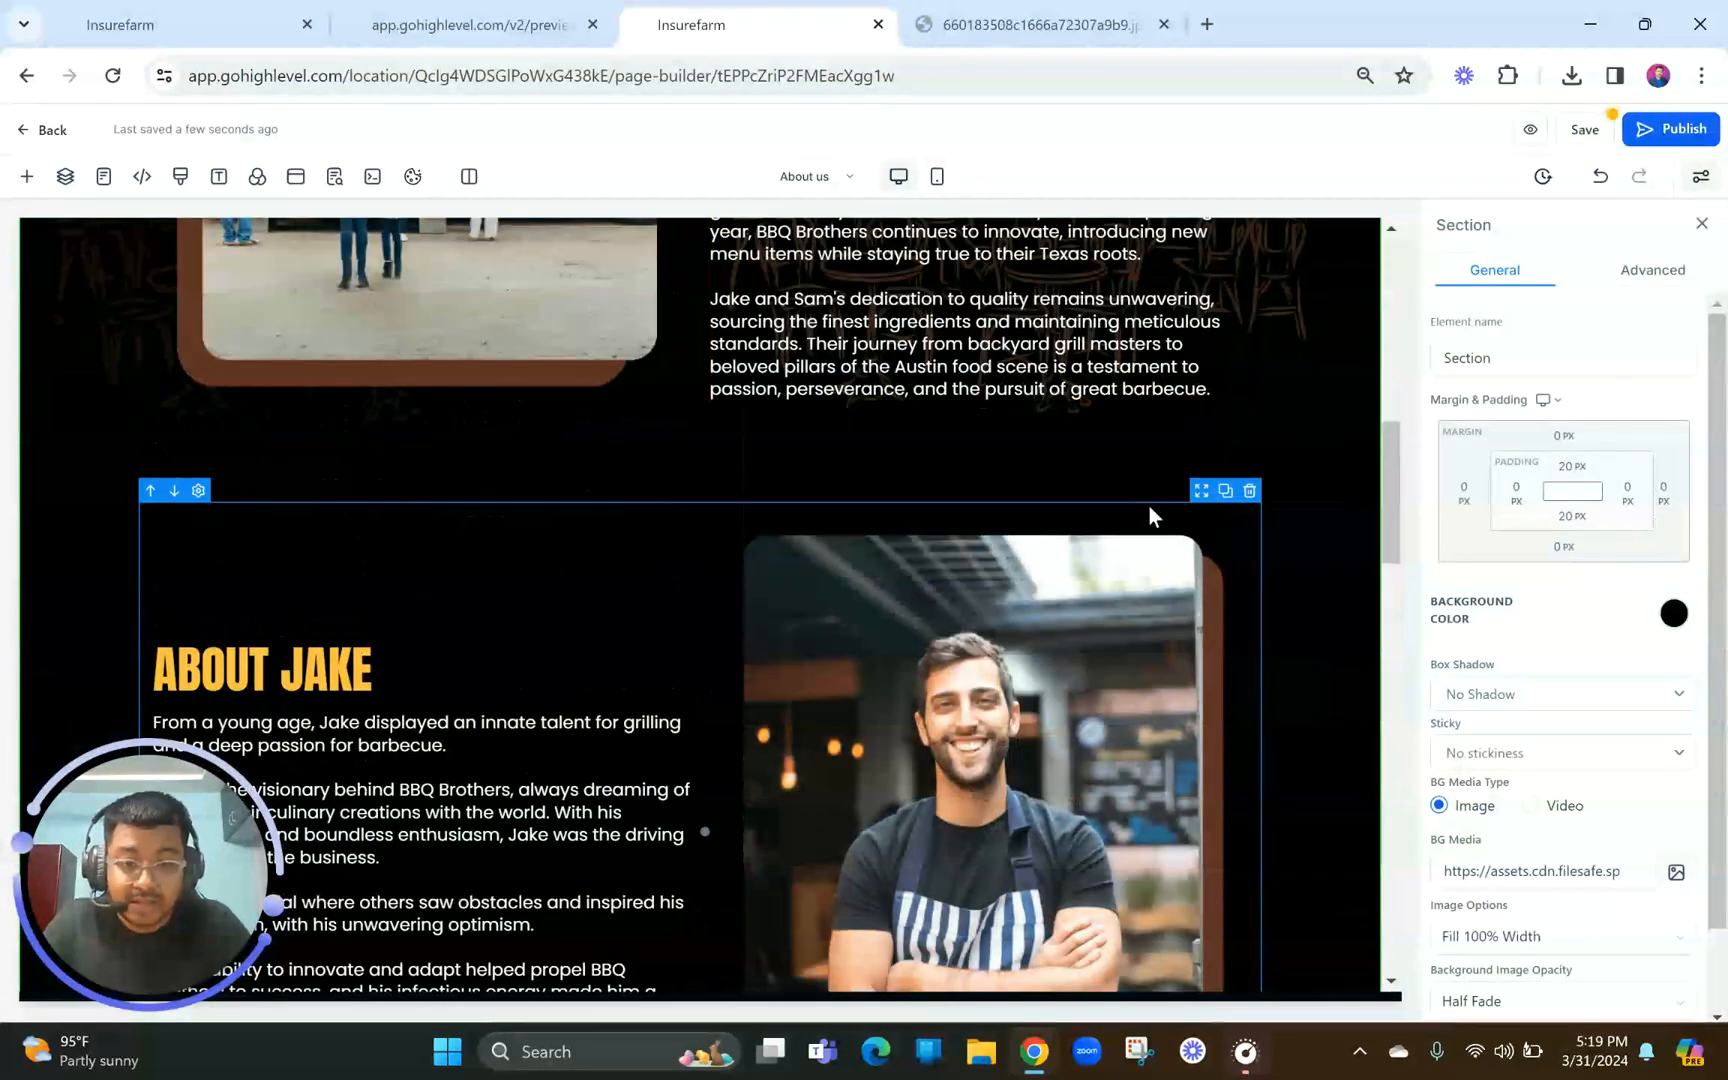
# Duplicate the About Jake two-column row and move the copy's photo column ahead of its text column
pyautogui.click(1226, 491)
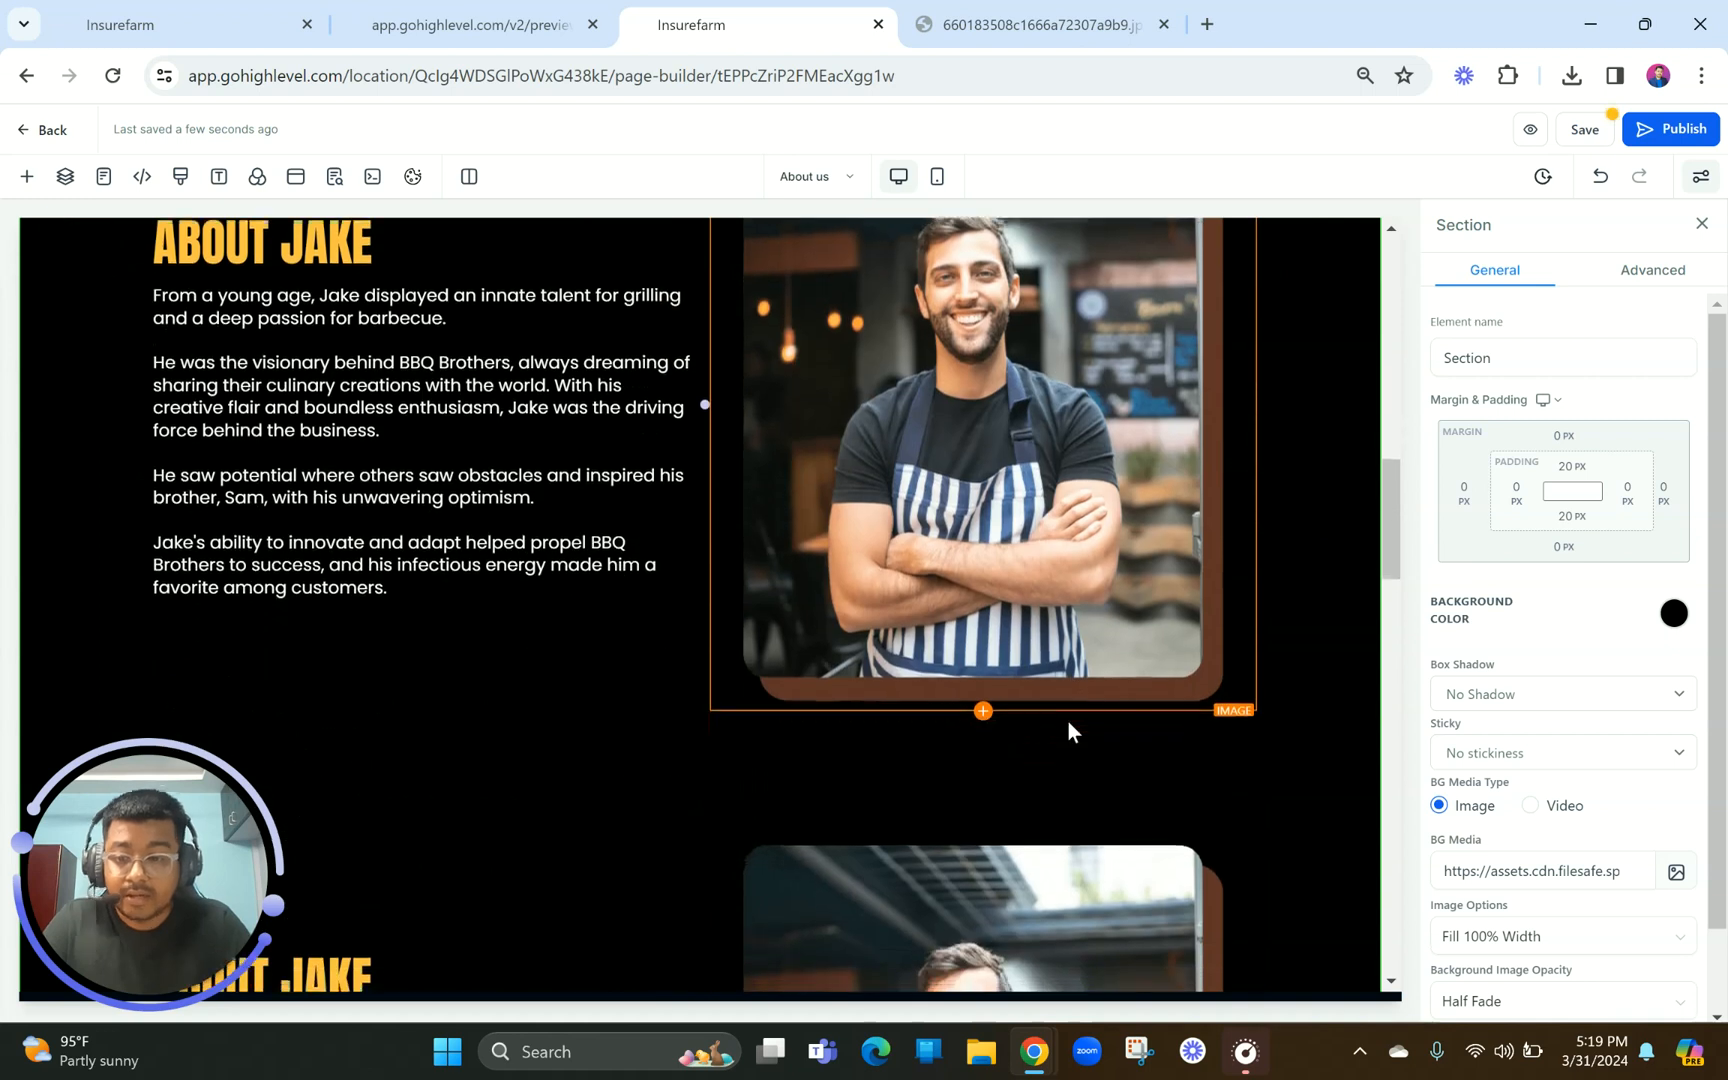
pyautogui.scroll(-5, 842, 481)
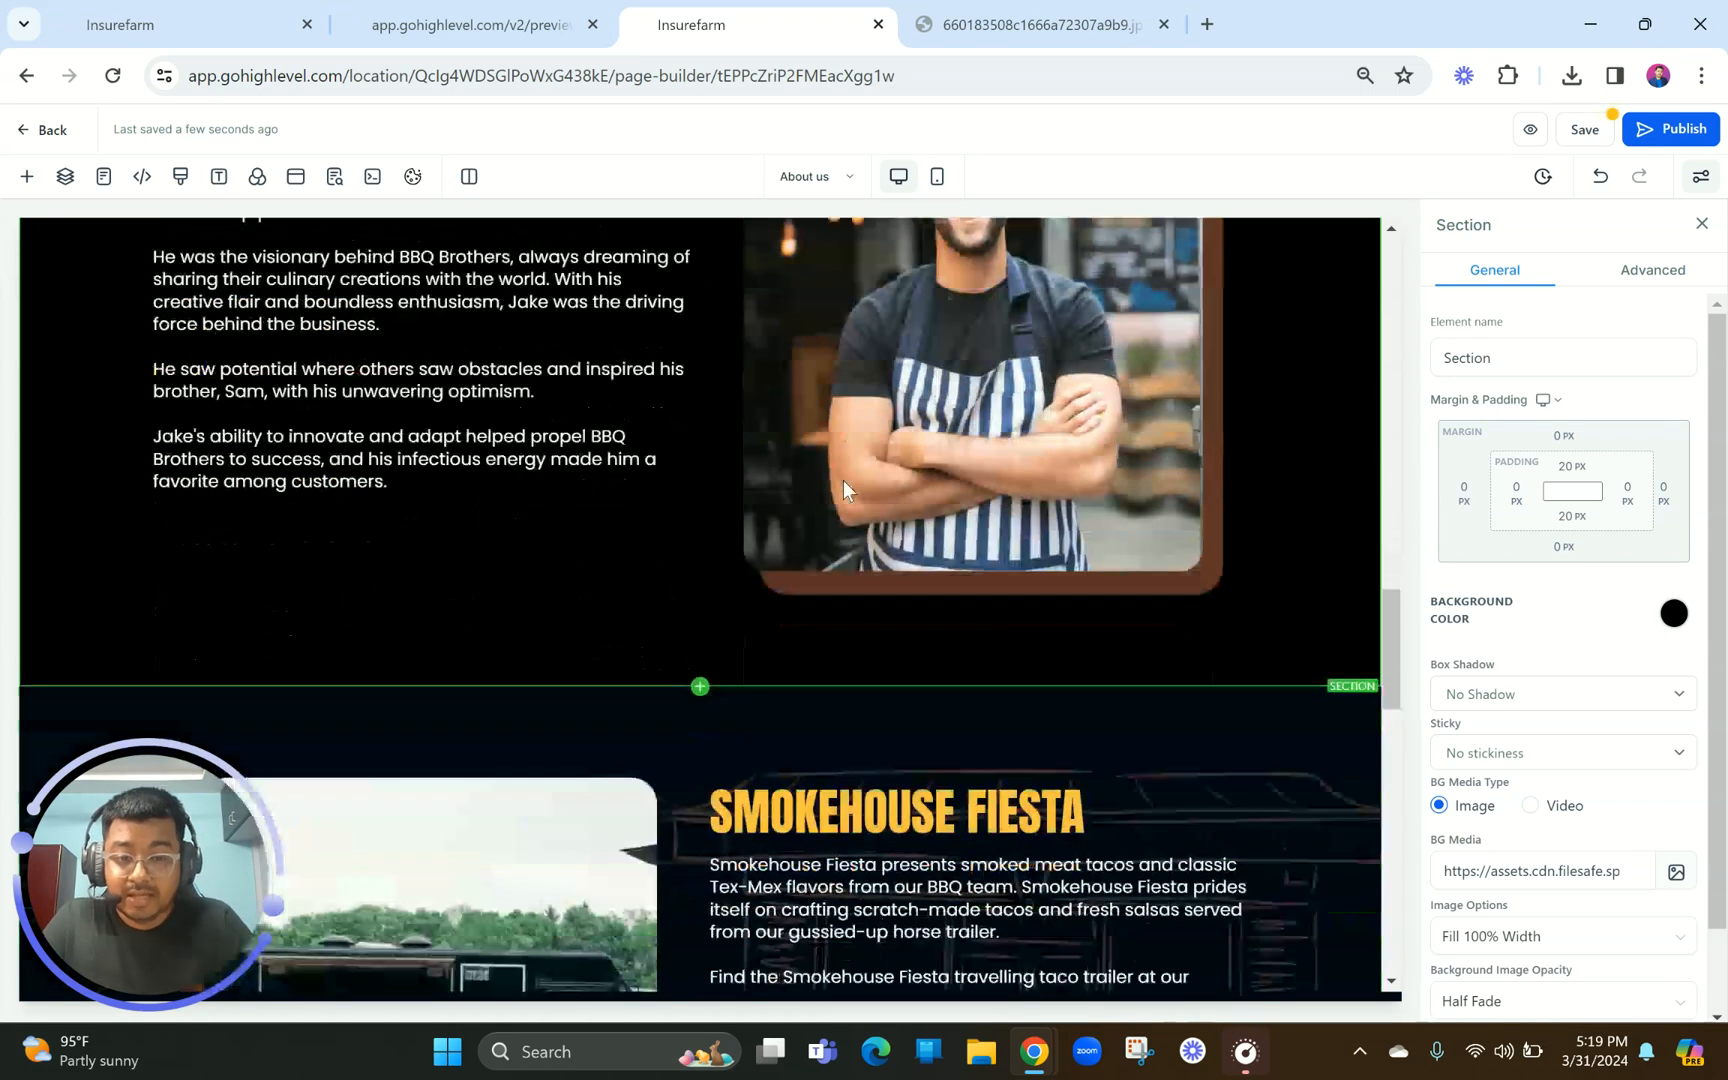
pyautogui.scroll(4, 770, 440)
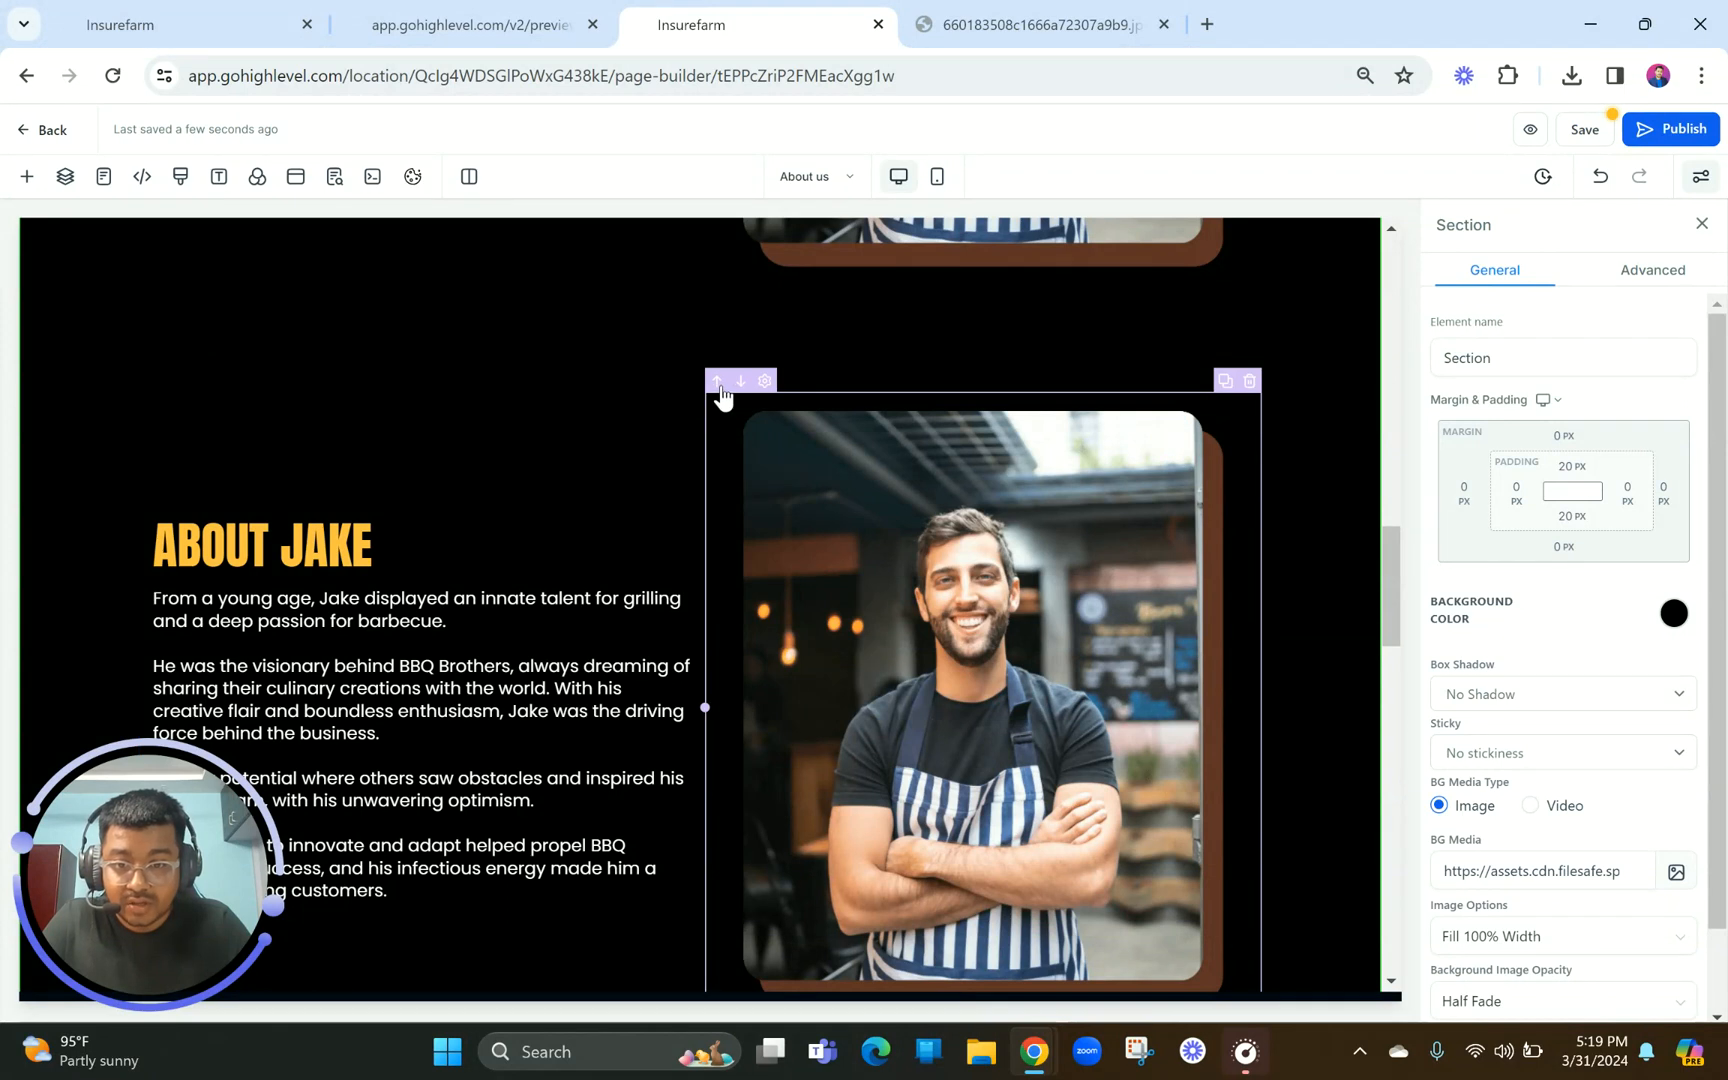
pyautogui.click(719, 385)
pyautogui.click(533, 525)
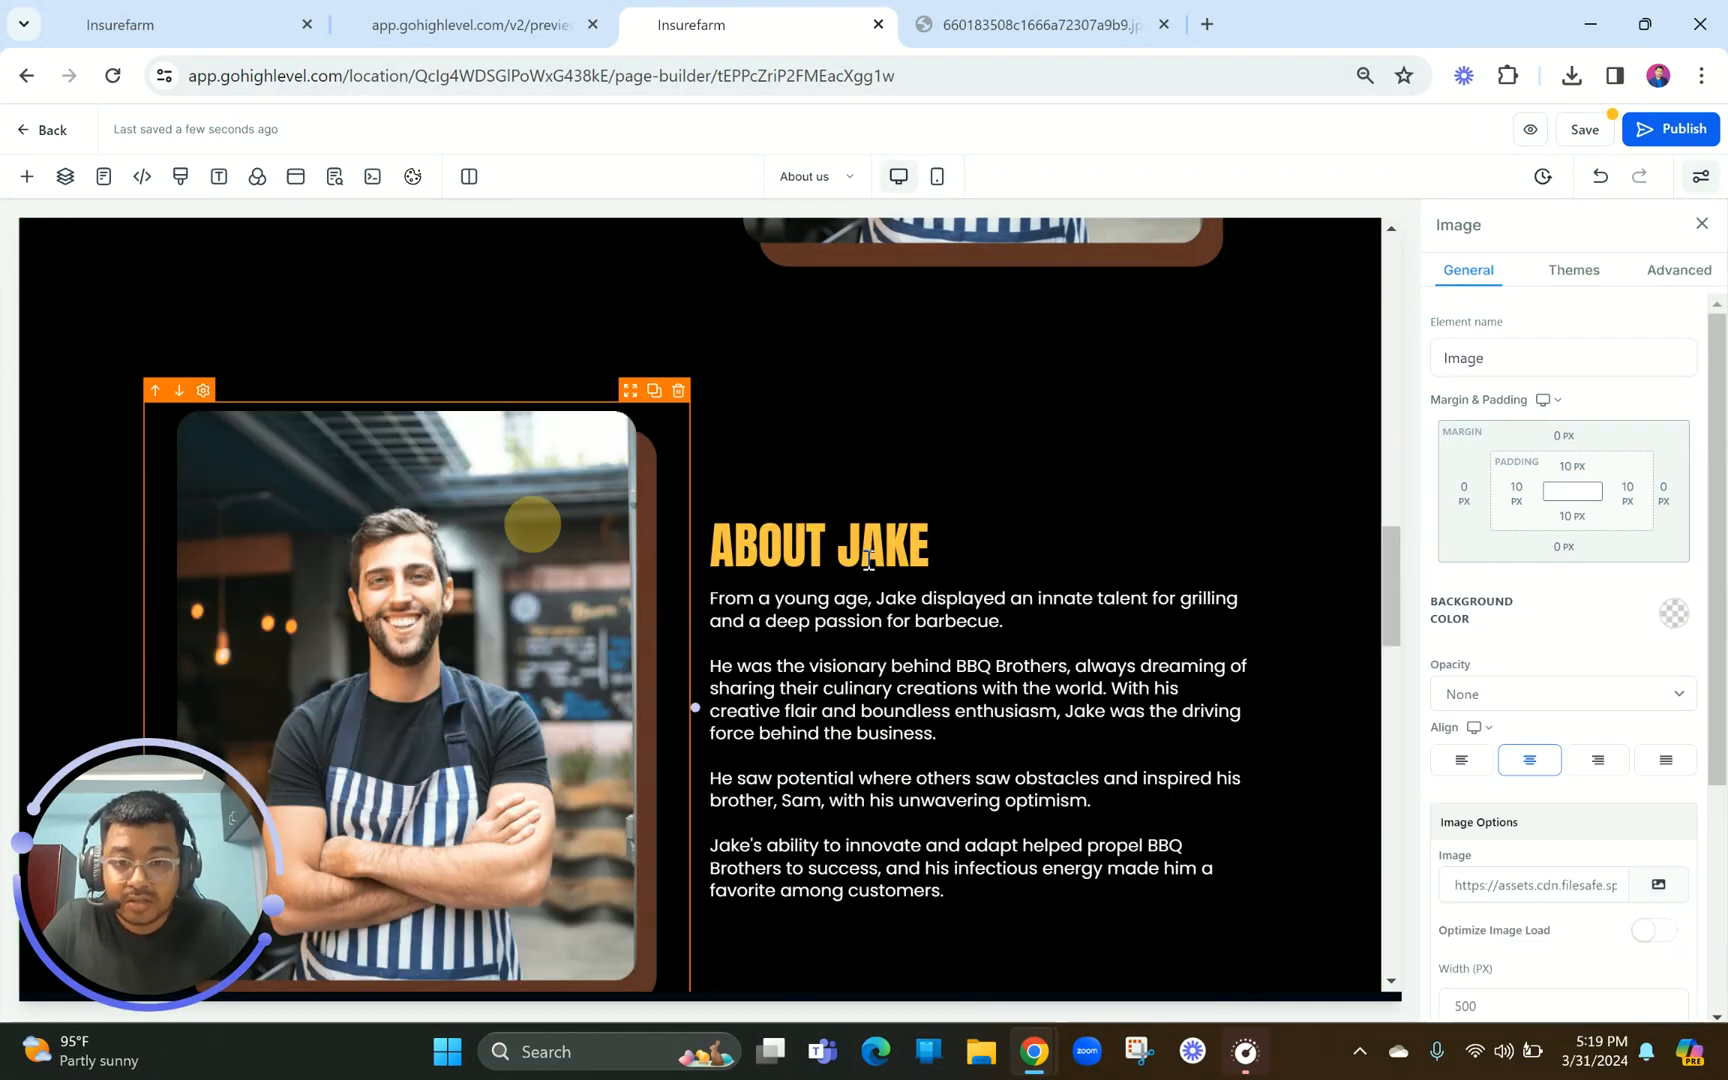
# Copy the About Sam paragraphs from the template preview and change the lower row's headline to "ABOUT SAM"
pyautogui.click(470, 24)
pyautogui.scroll(-4, 919, 547)
pyautogui.moveTo(870, 529); pyautogui.dragTo(1142, 848)
pyautogui.hotkey('ctrl', 'c')
pyautogui.click(694, 72)
pyautogui.click(691, 24)
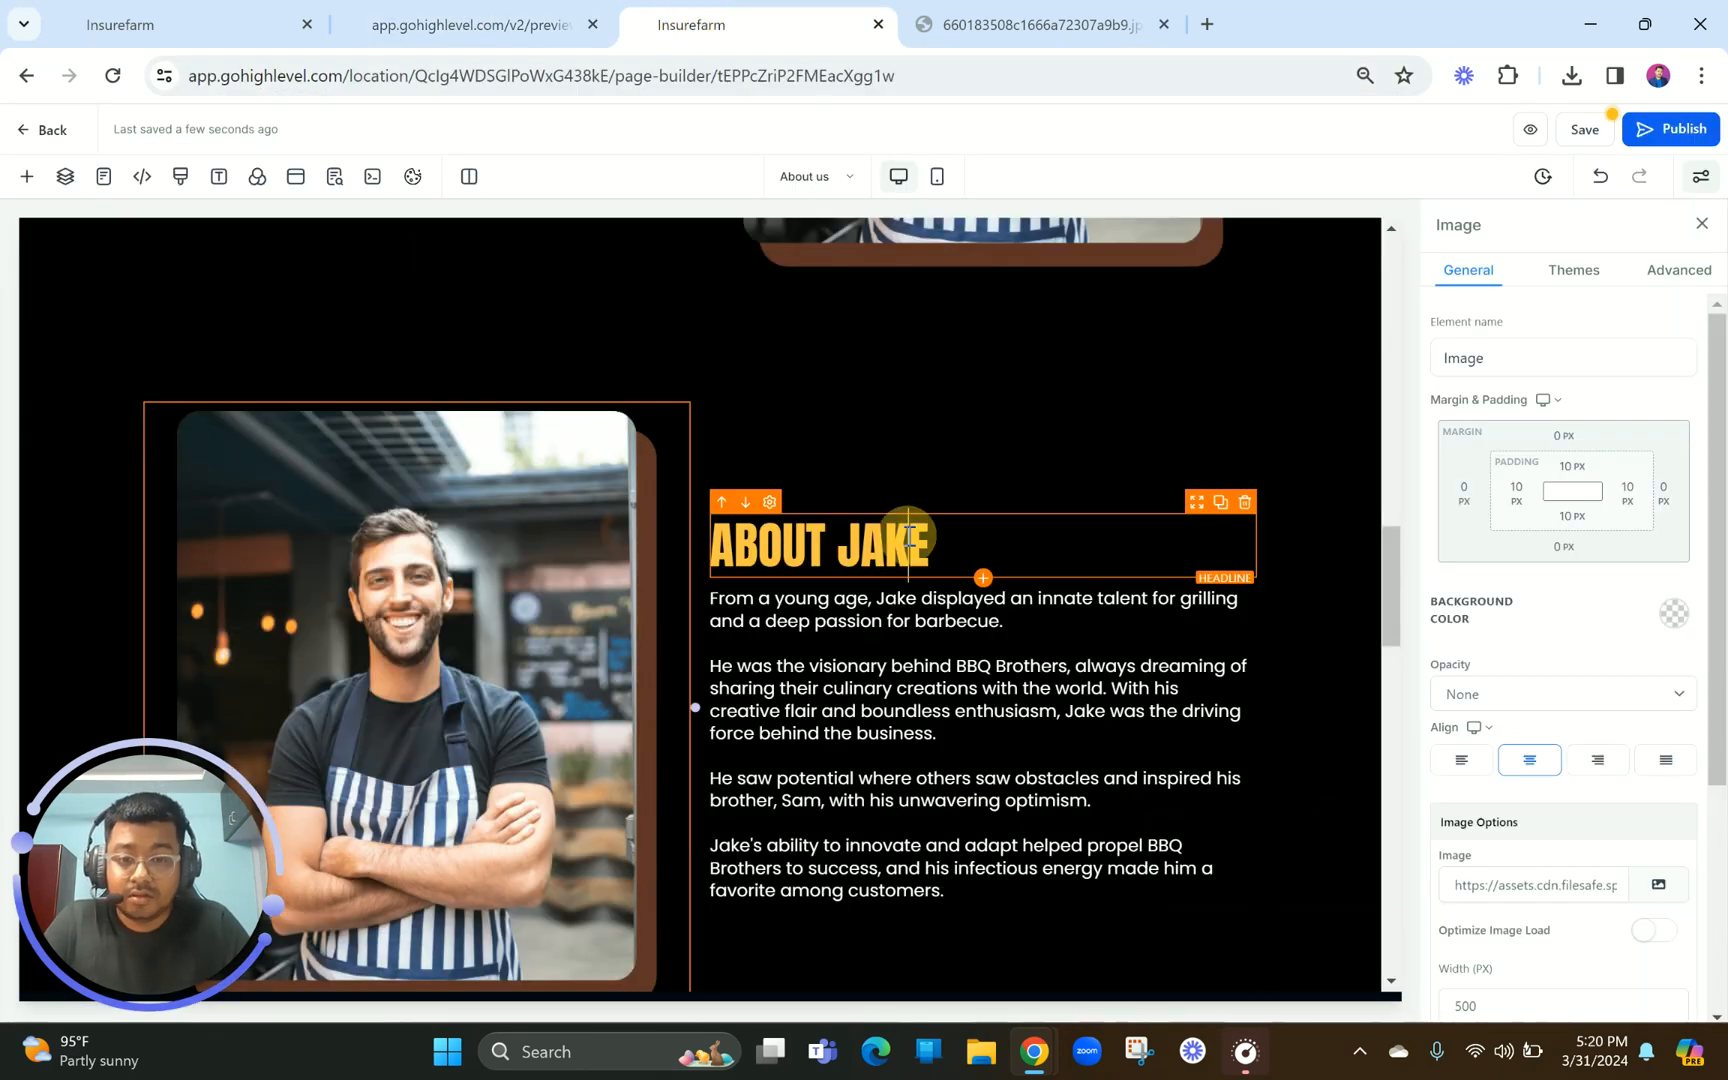
pyautogui.doubleClick(872, 541)
pyautogui.write('SAM')
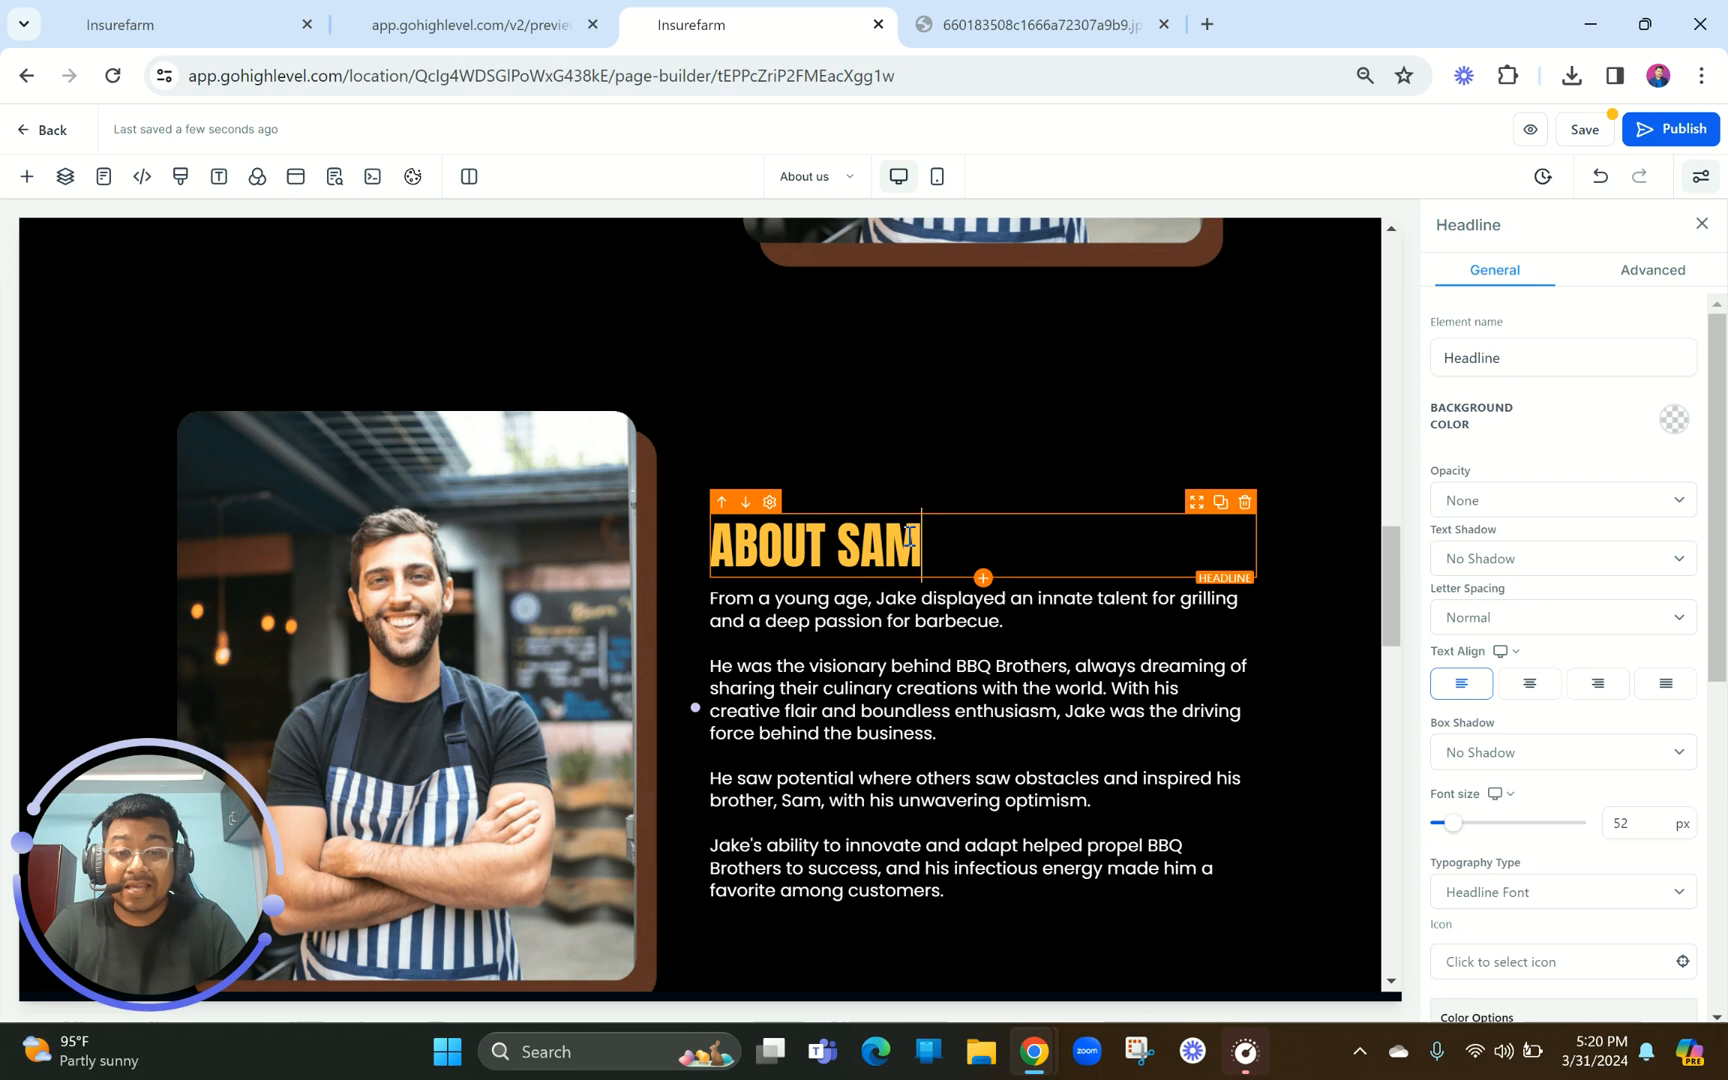
# Replace the paragraph under ABOUT SAM with the copied text, remove its bold formatting and delete the blank space before the first line
pyautogui.click(924, 705)
pyautogui.hotkey('ctrl', 'a')
pyautogui.hotkey('ctrl', 'v')
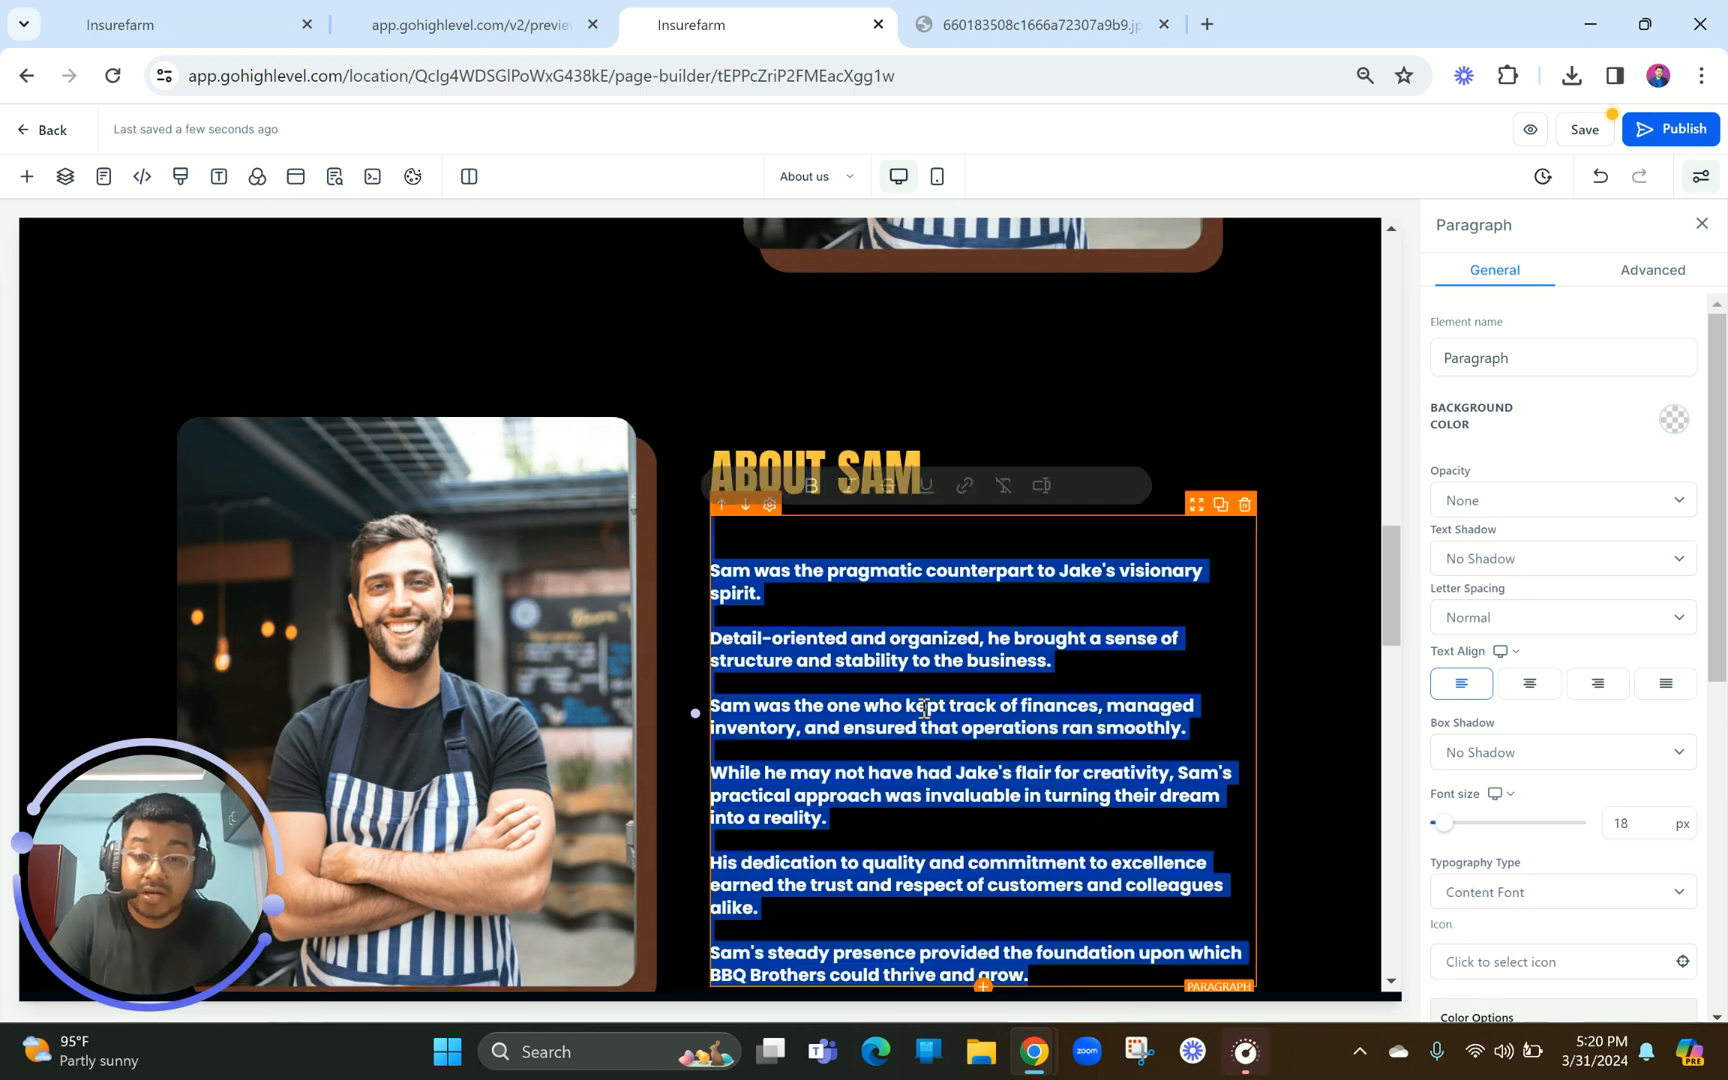
pyautogui.scroll(-2, 880, 870)
pyautogui.click(812, 878)
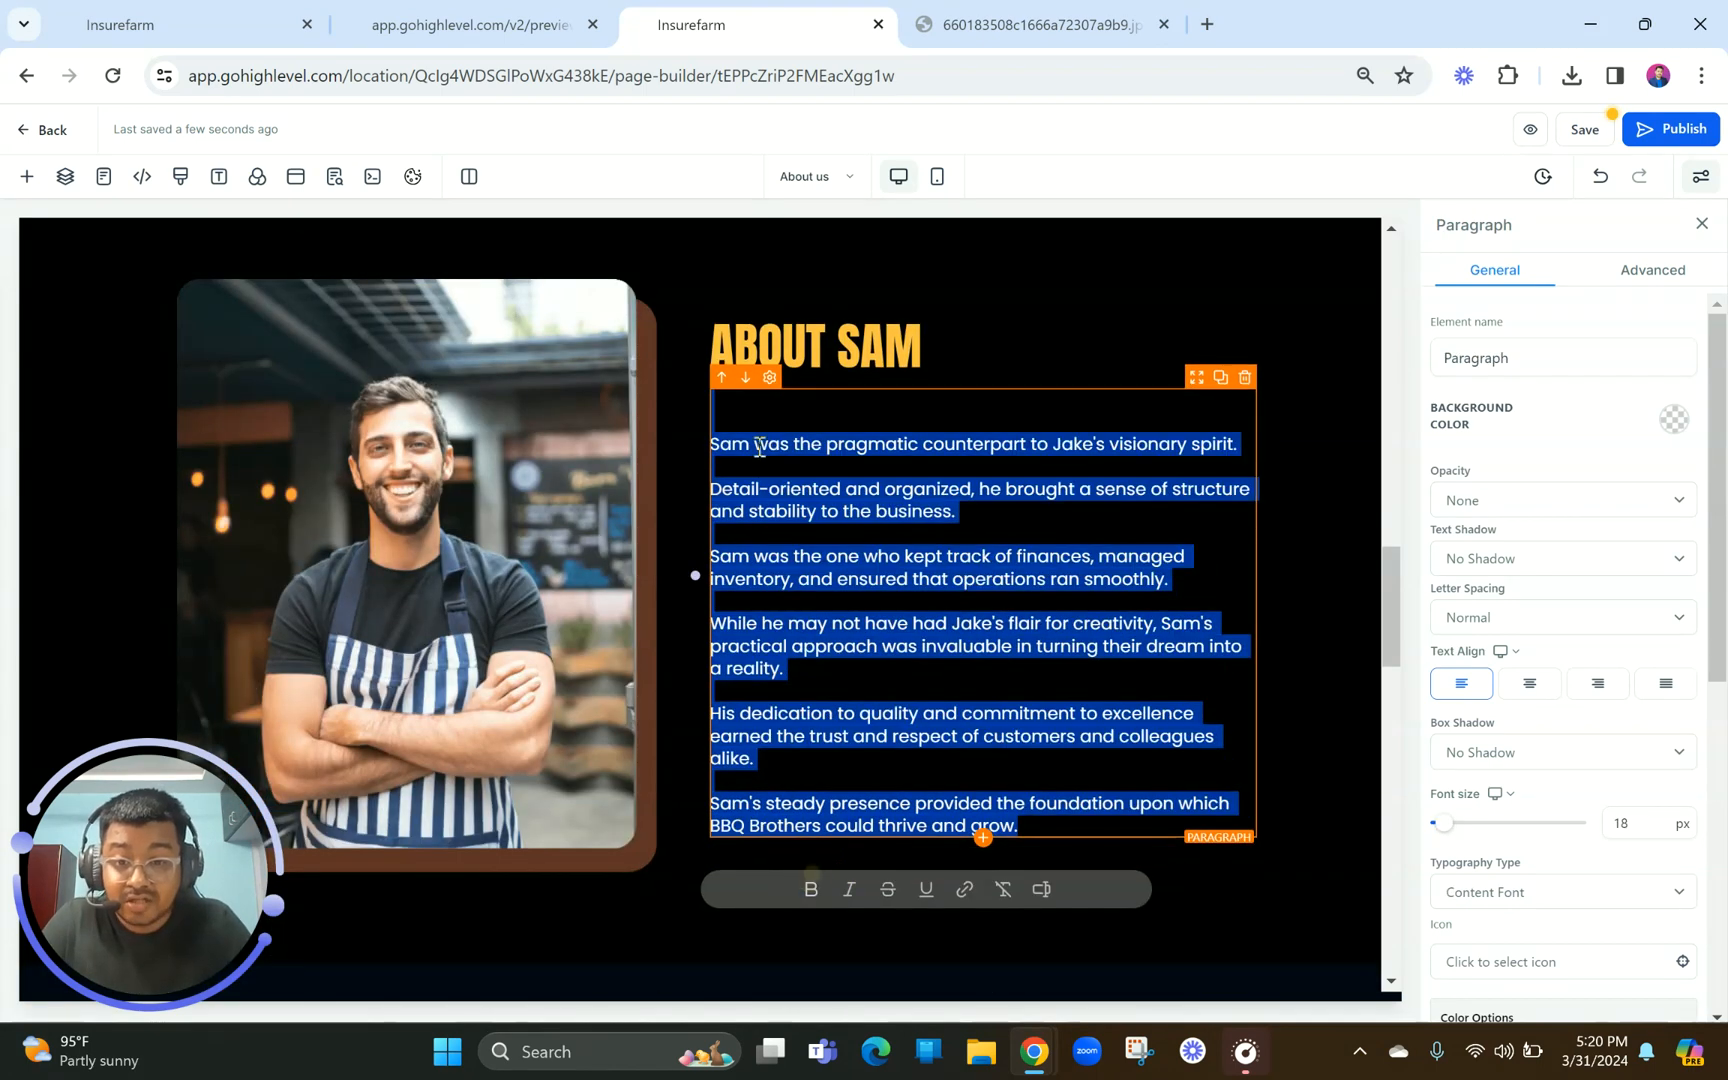
pyautogui.click(720, 435)
pyautogui.press('BackSpace')
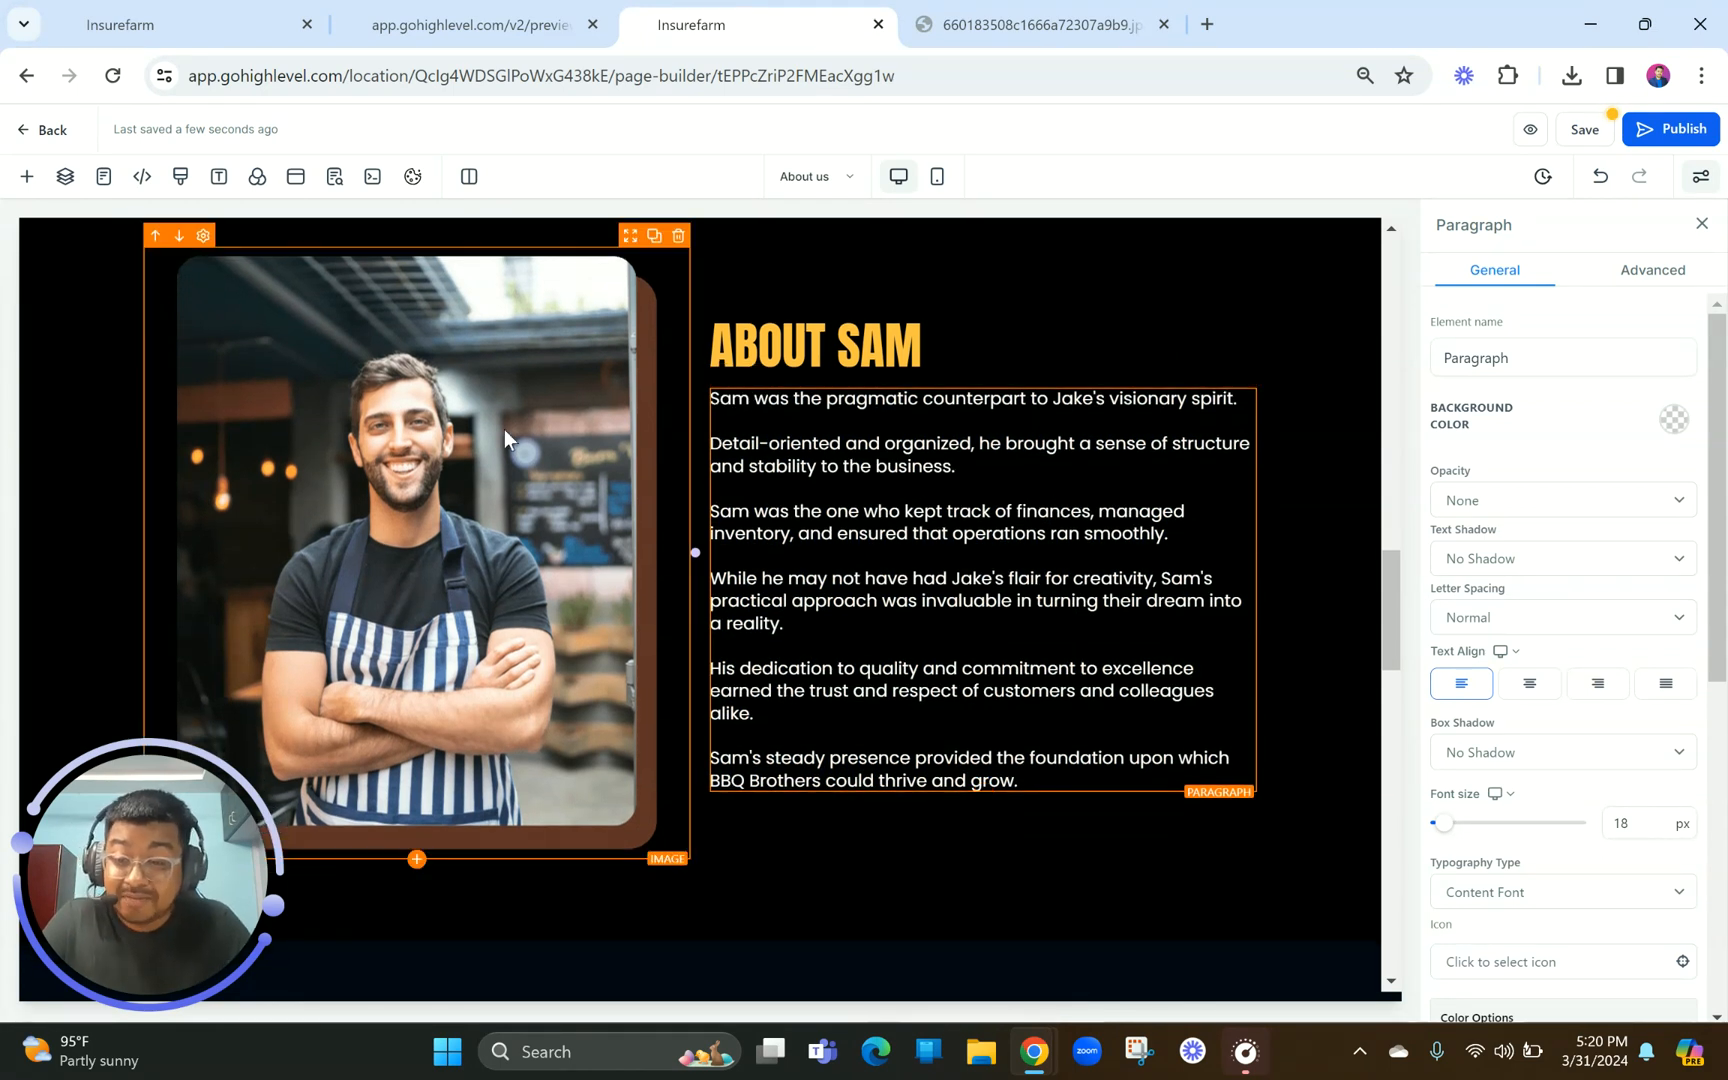
# Delete the Smokehouse Fiesta and Catering Clients sections below the About Sam row
pyautogui.scroll(4, 744, 437)
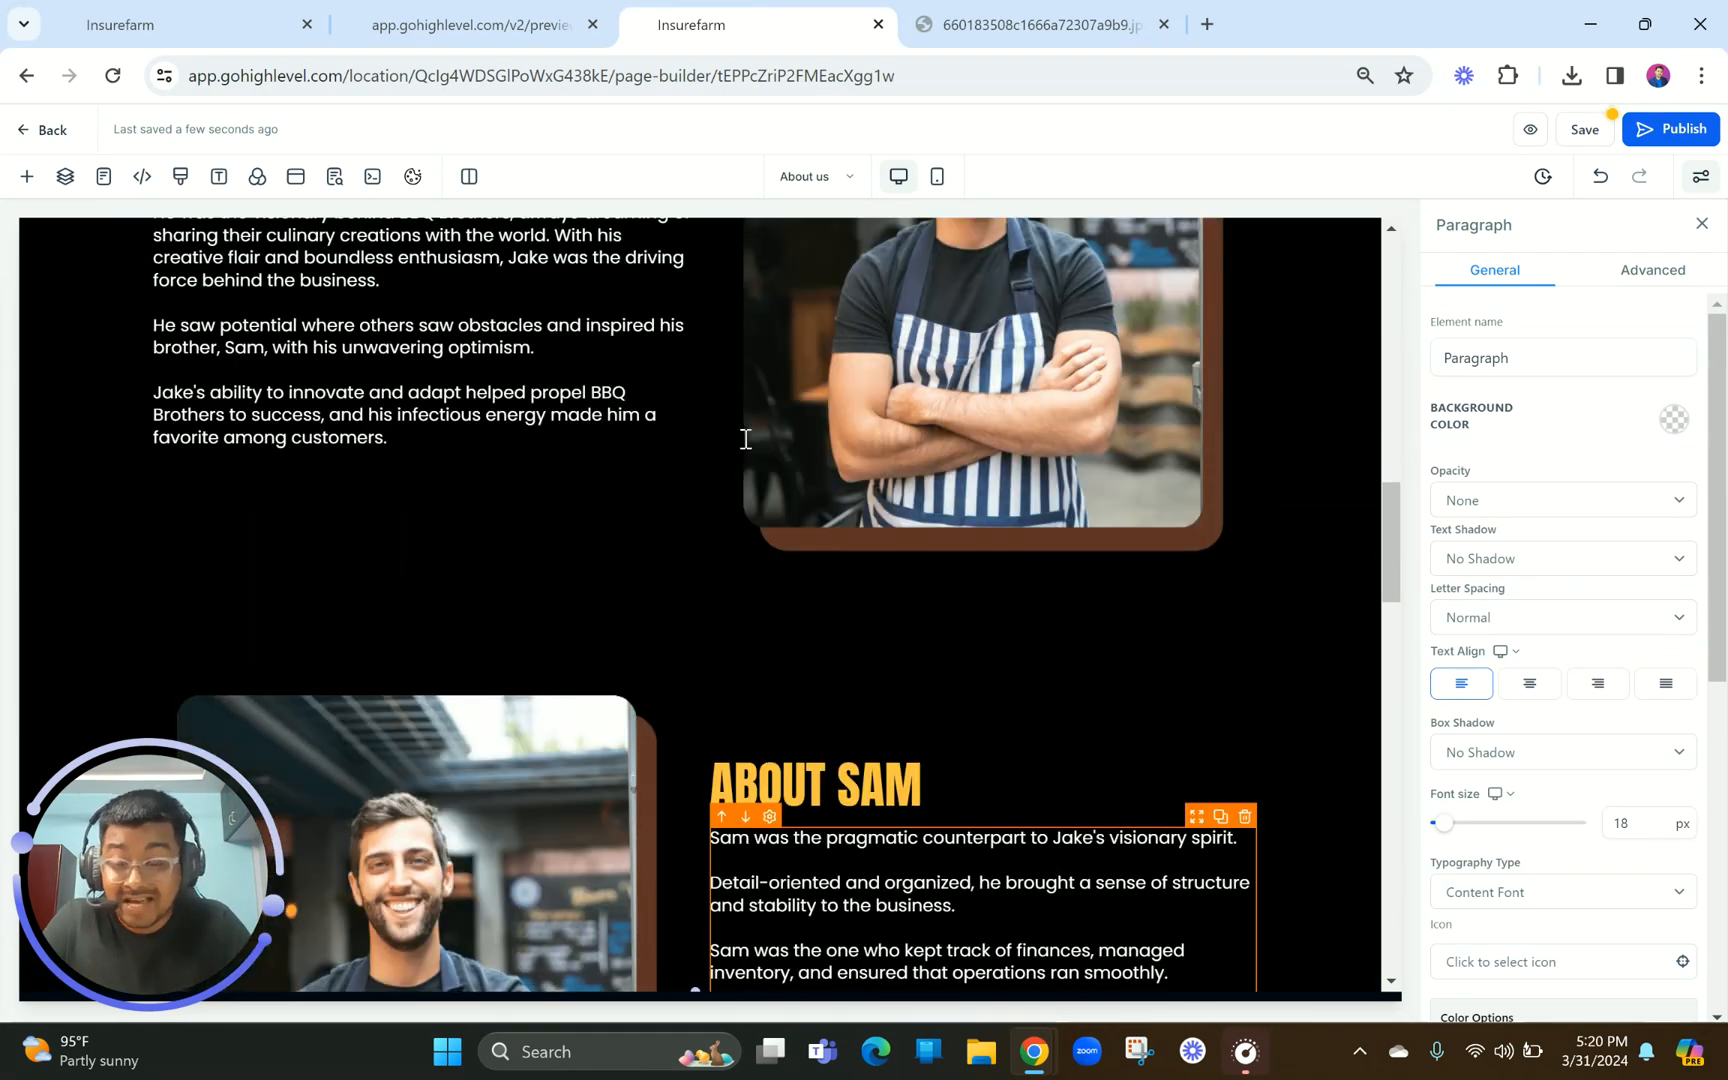
pyautogui.scroll(12, 745, 438)
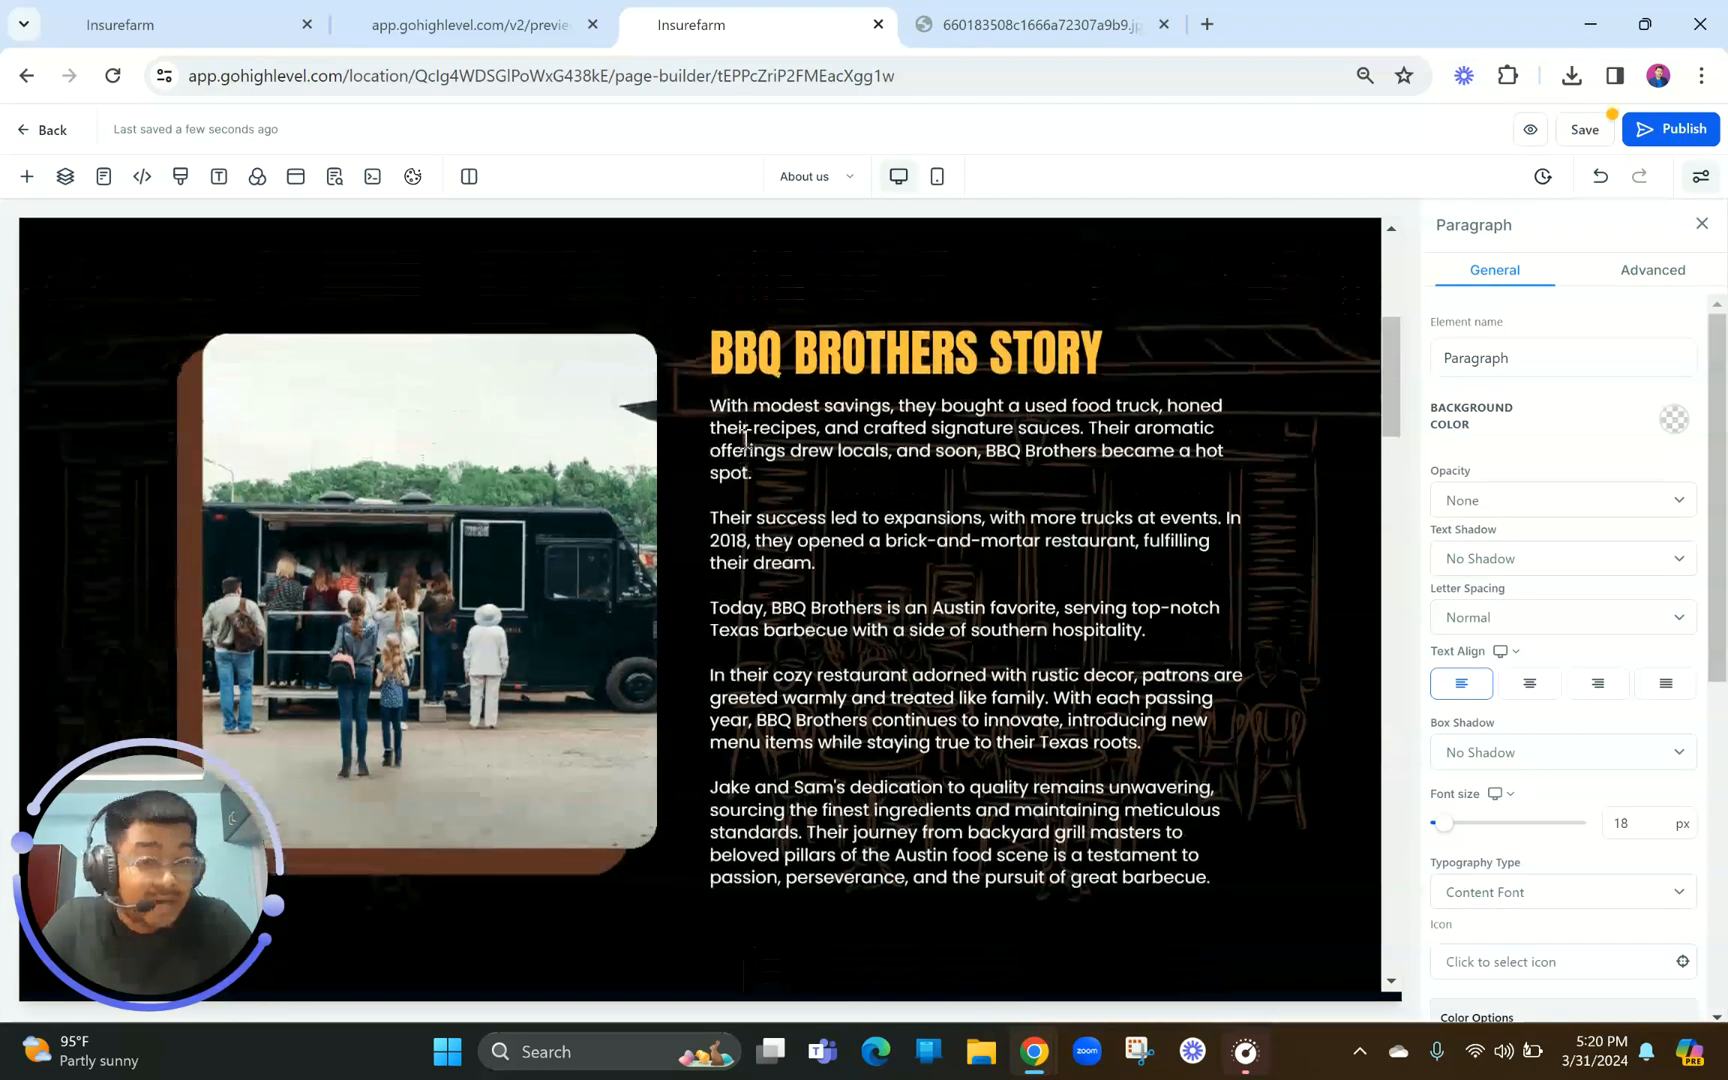
pyautogui.scroll(2, 745, 438)
pyautogui.scroll(-14, 745, 438)
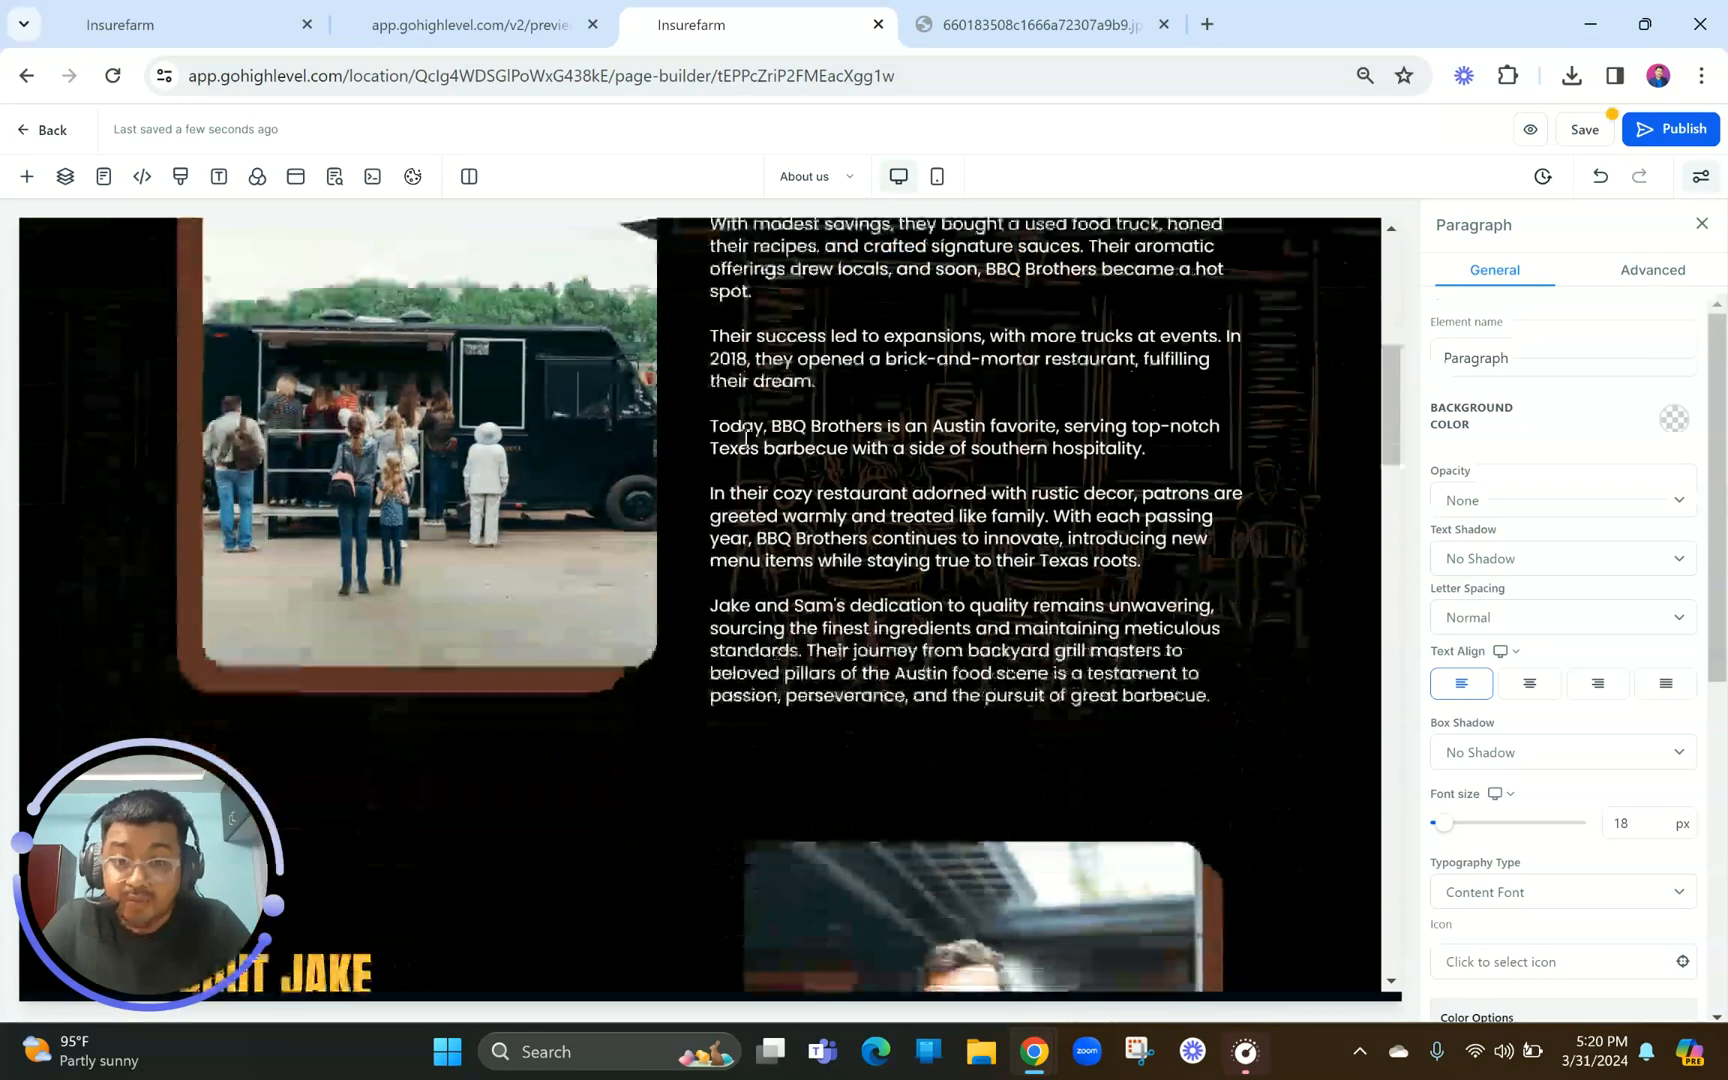
pyautogui.scroll(-8, 745, 438)
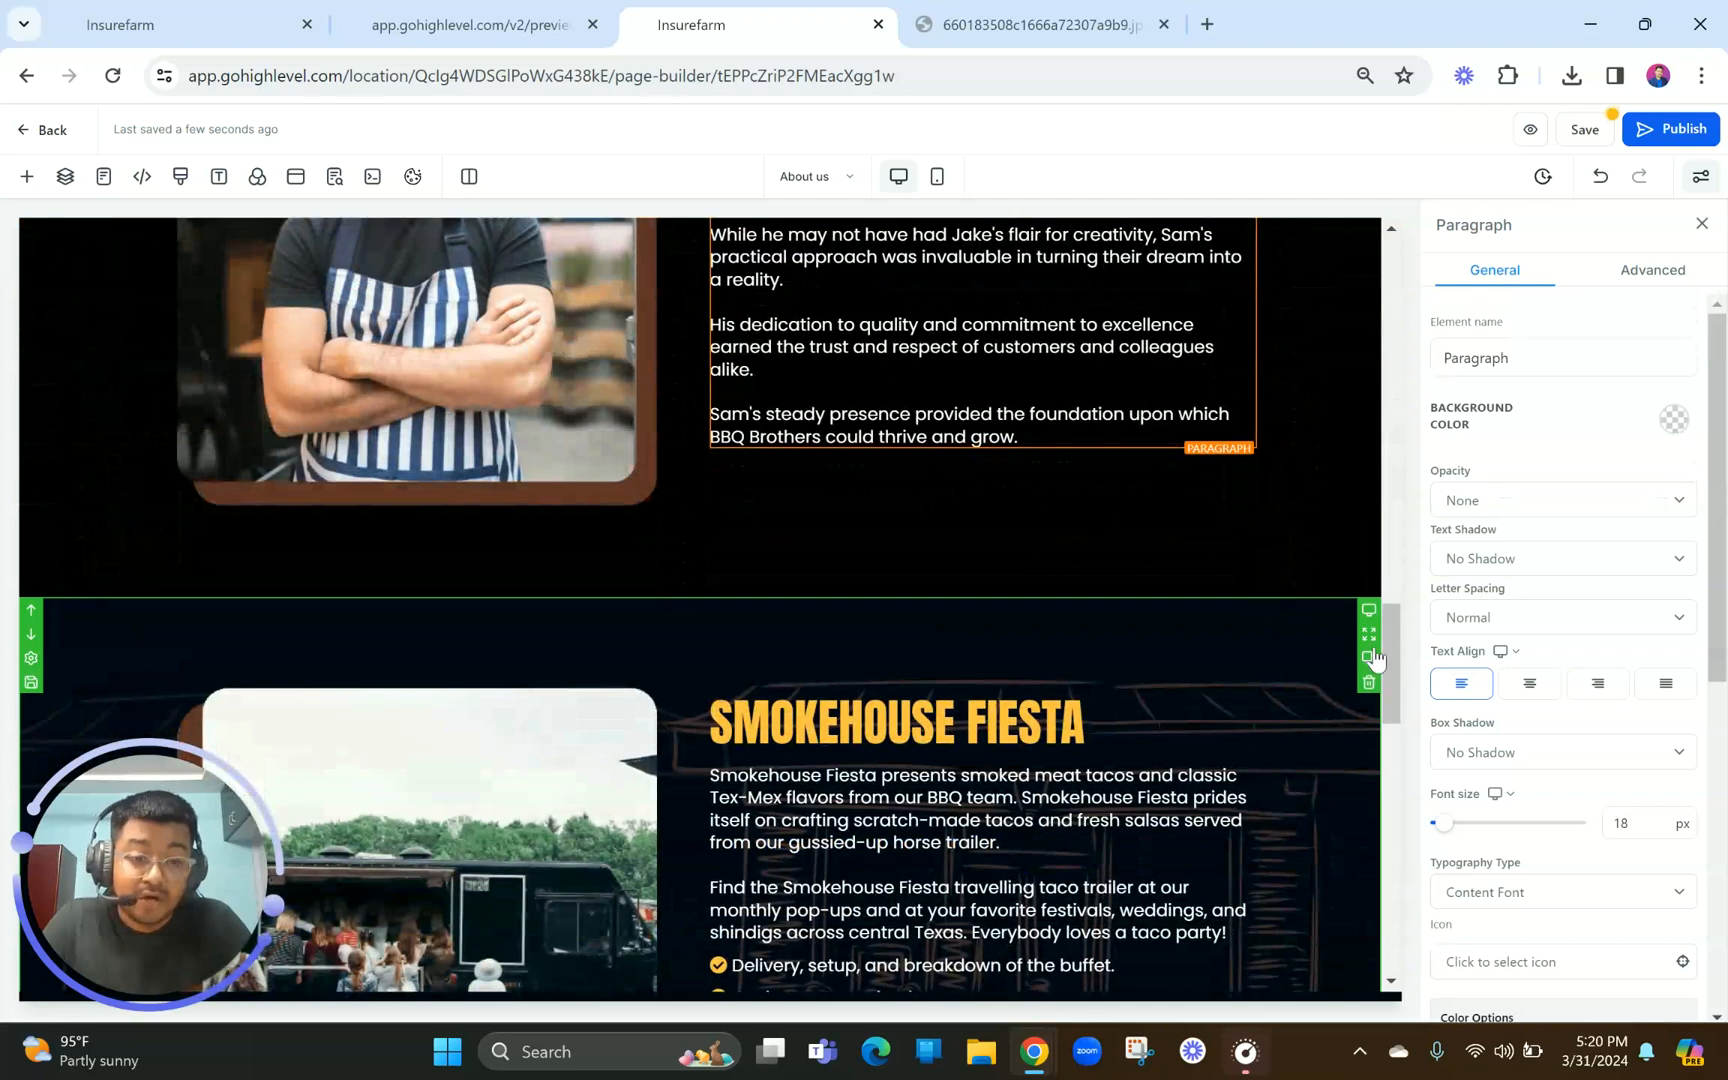
pyautogui.click(1368, 686)
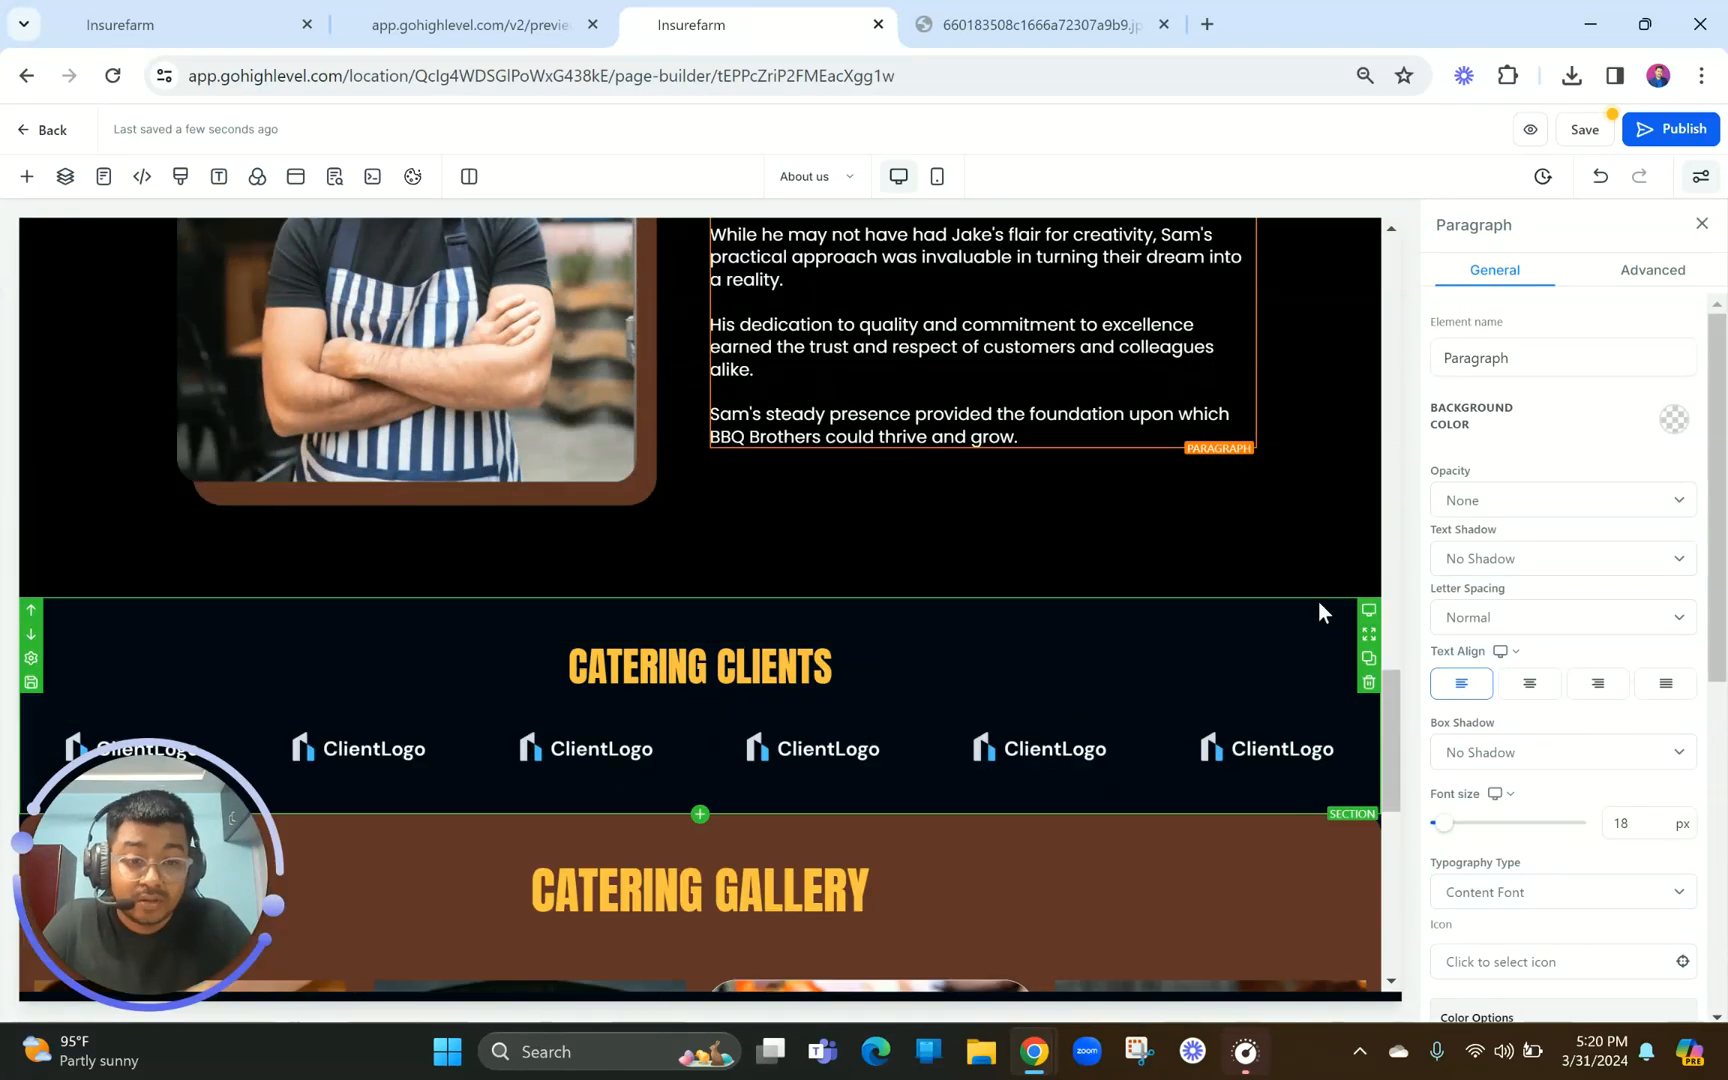
pyautogui.click(1369, 685)
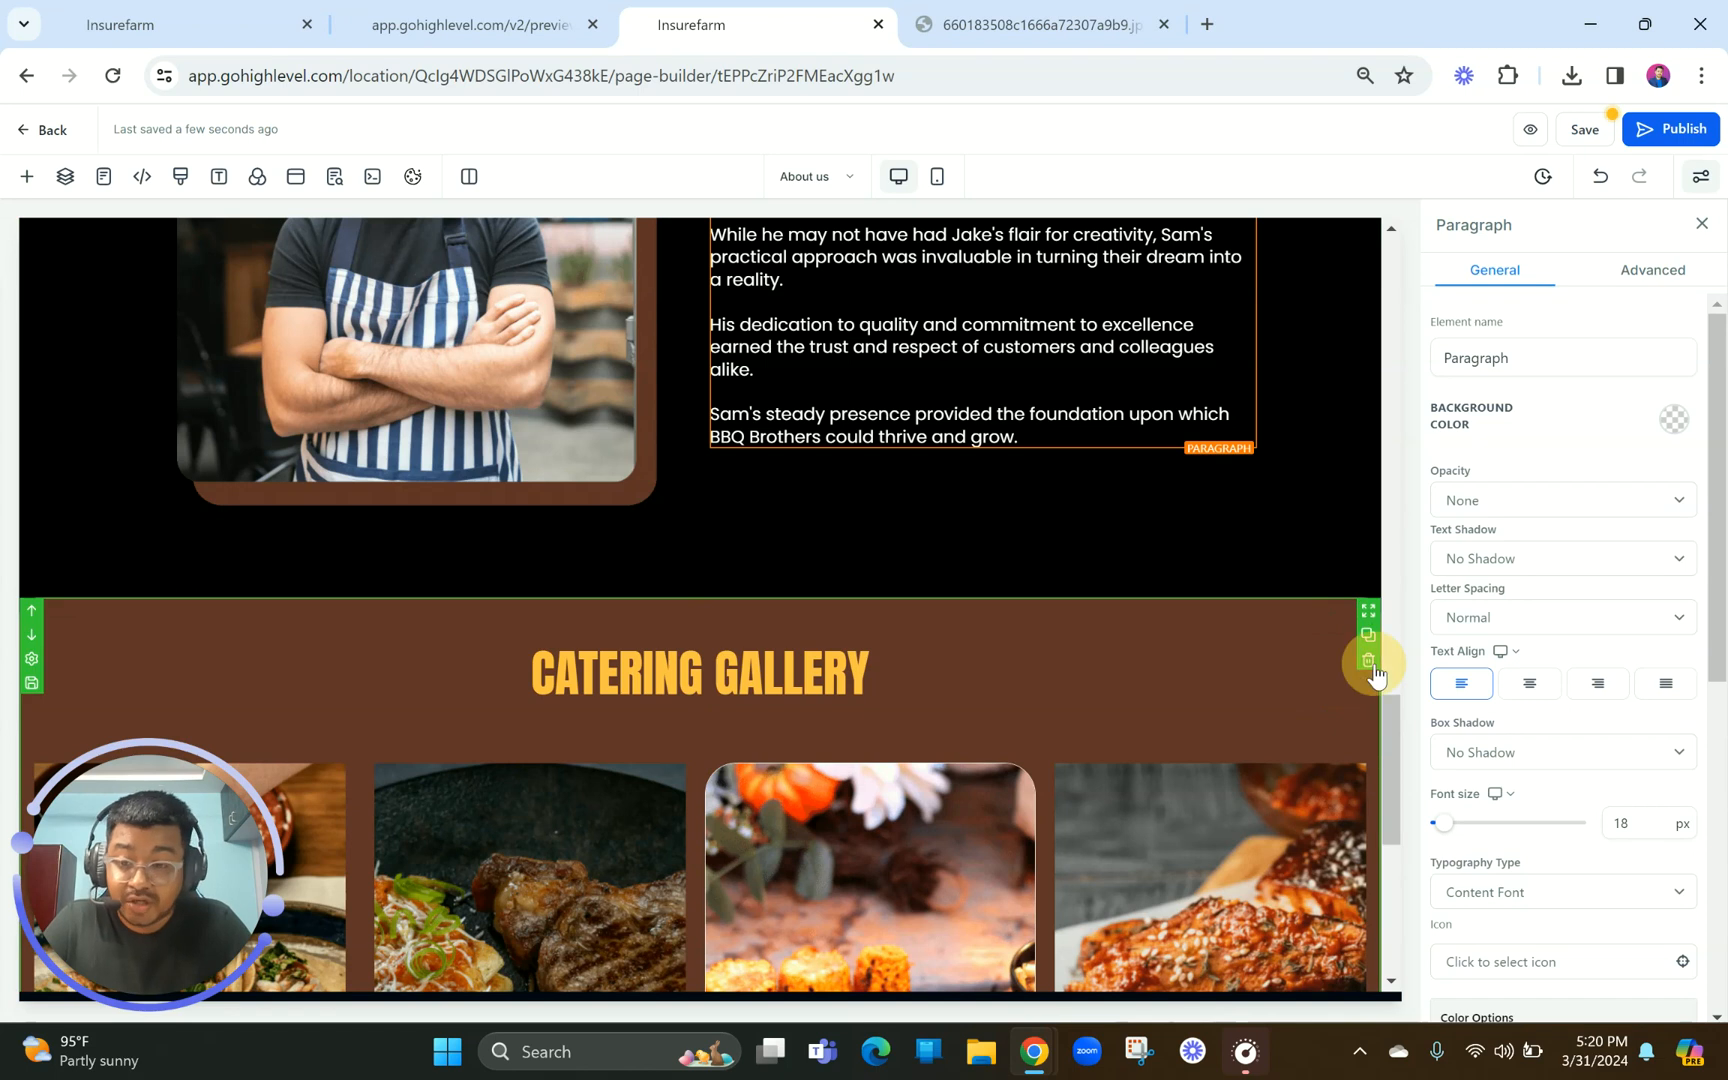
# Delete the Catering Gallery section below the About Sam row
pyautogui.click(1369, 662)
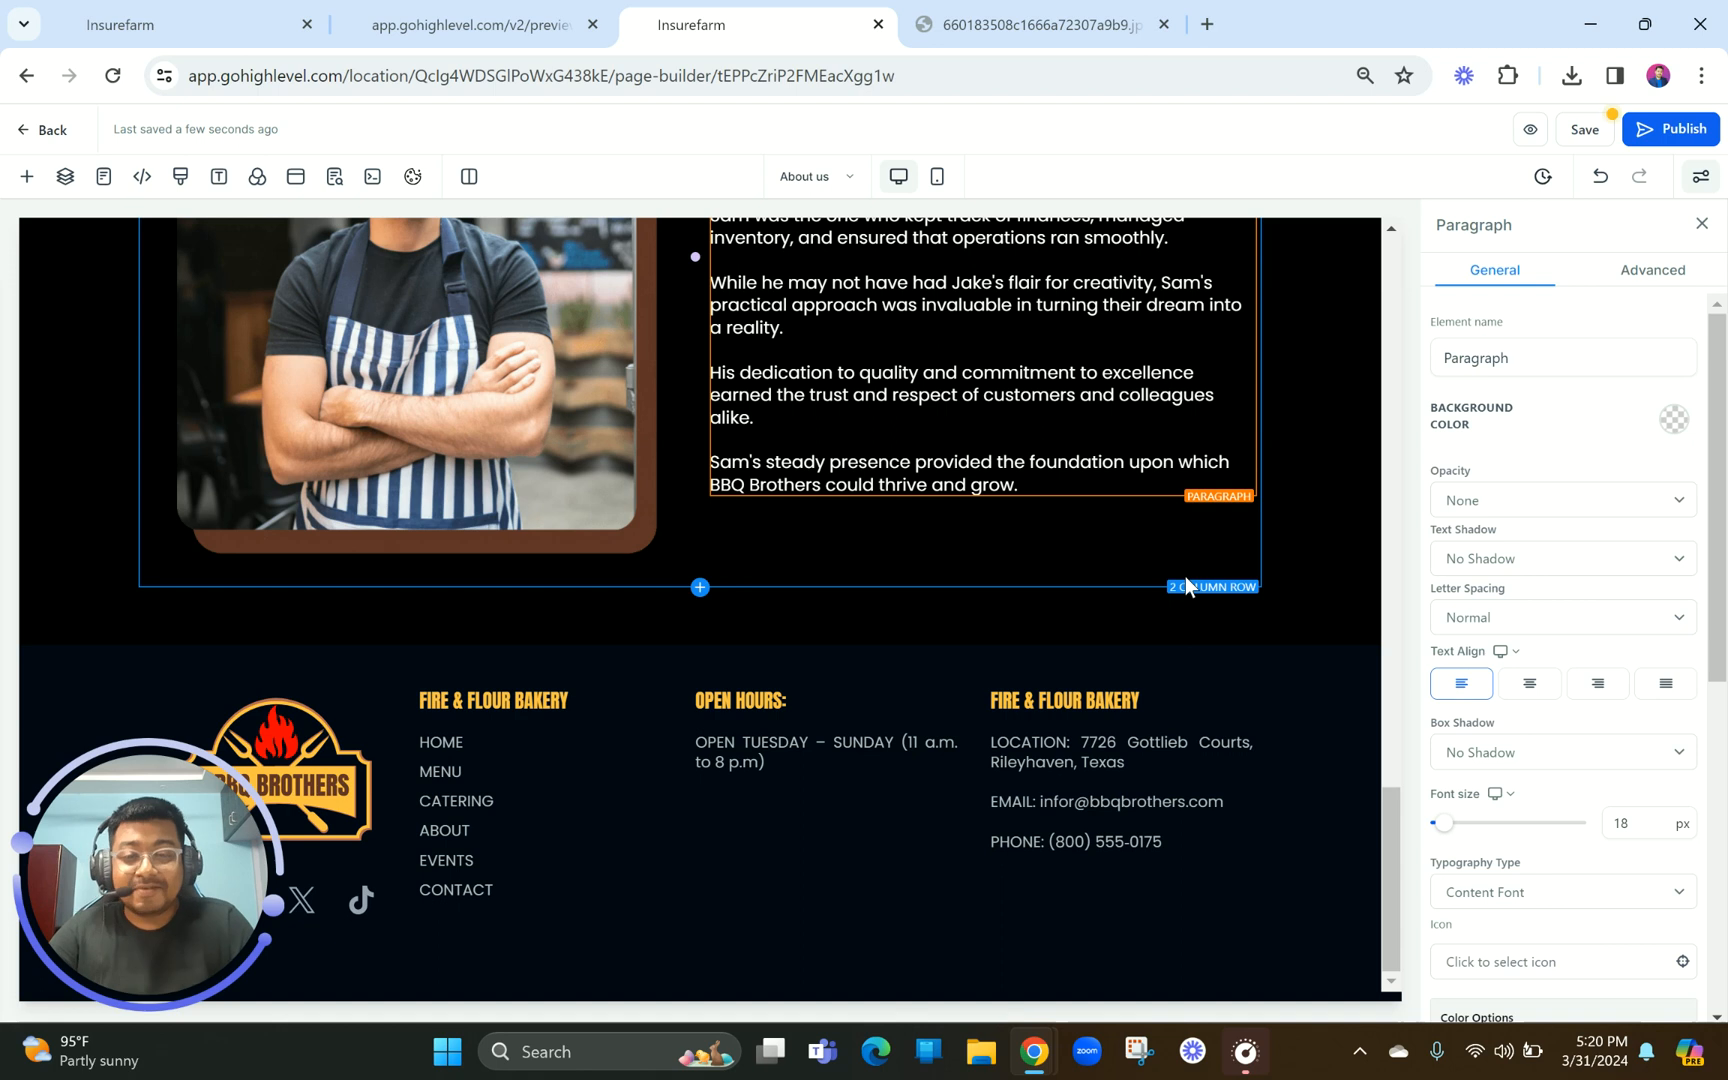
pyautogui.scroll(10, 1185, 580)
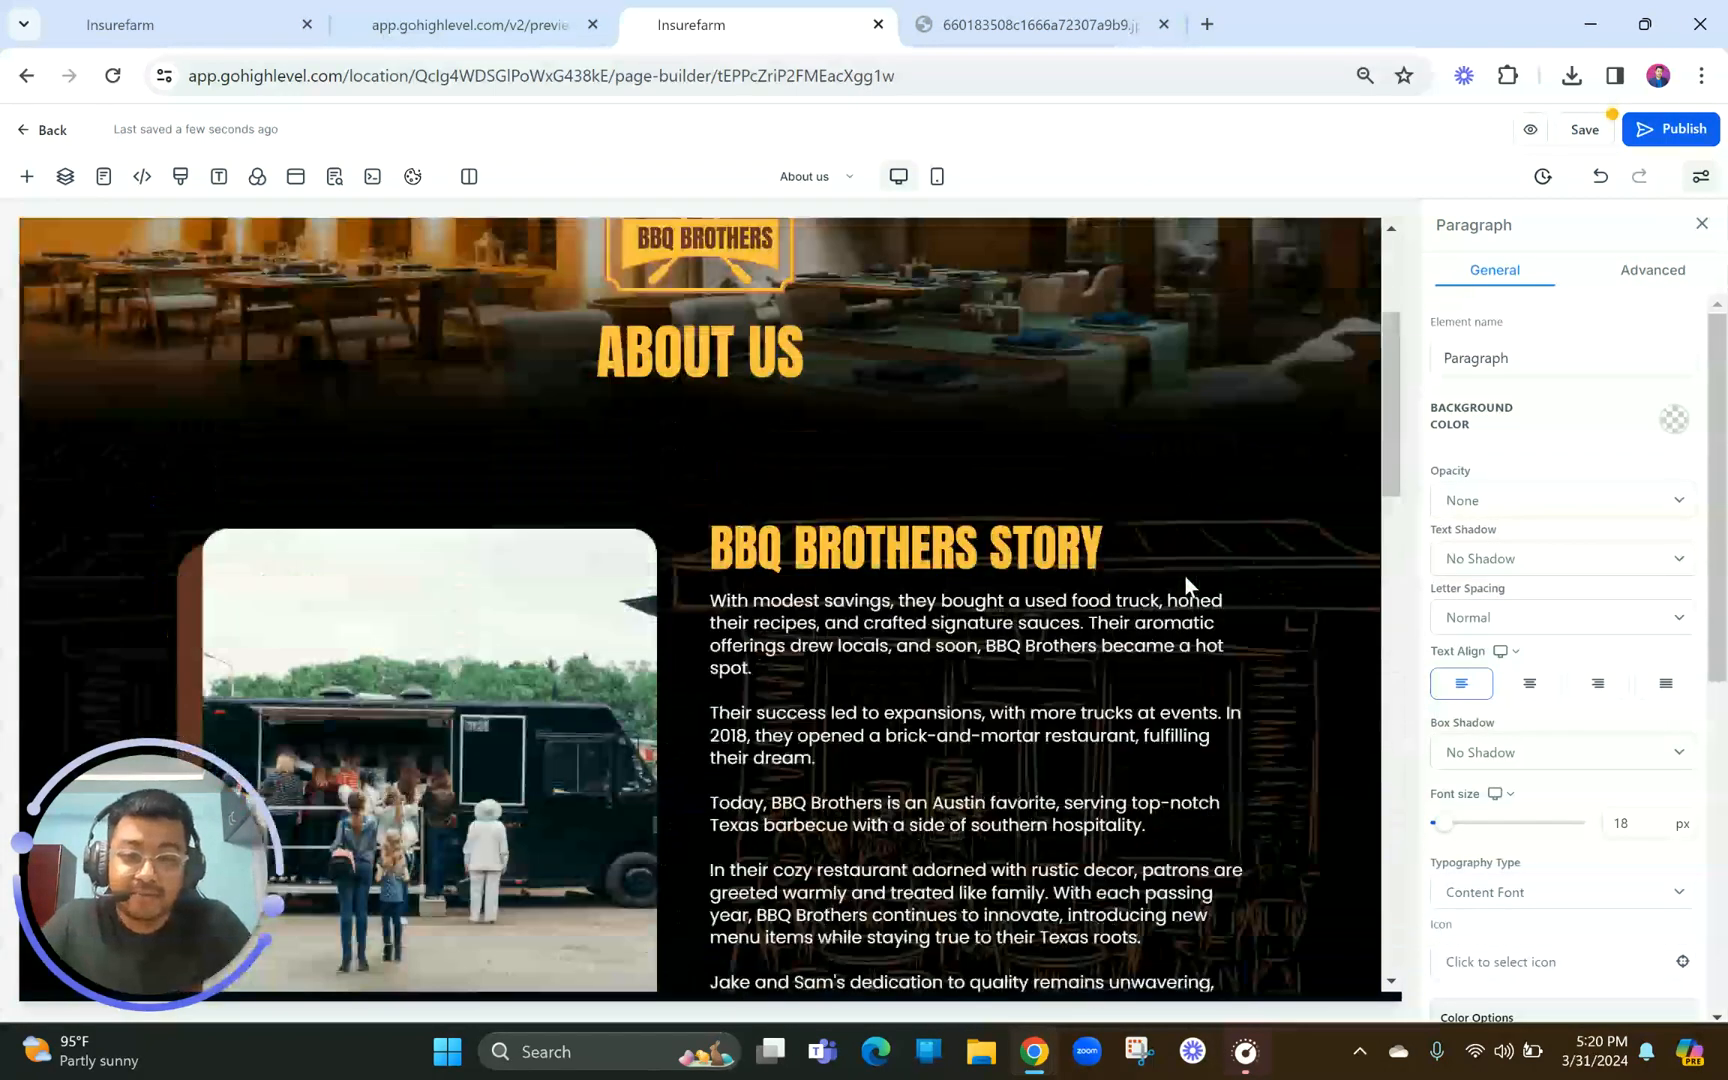
pyautogui.scroll(5, 1185, 576)
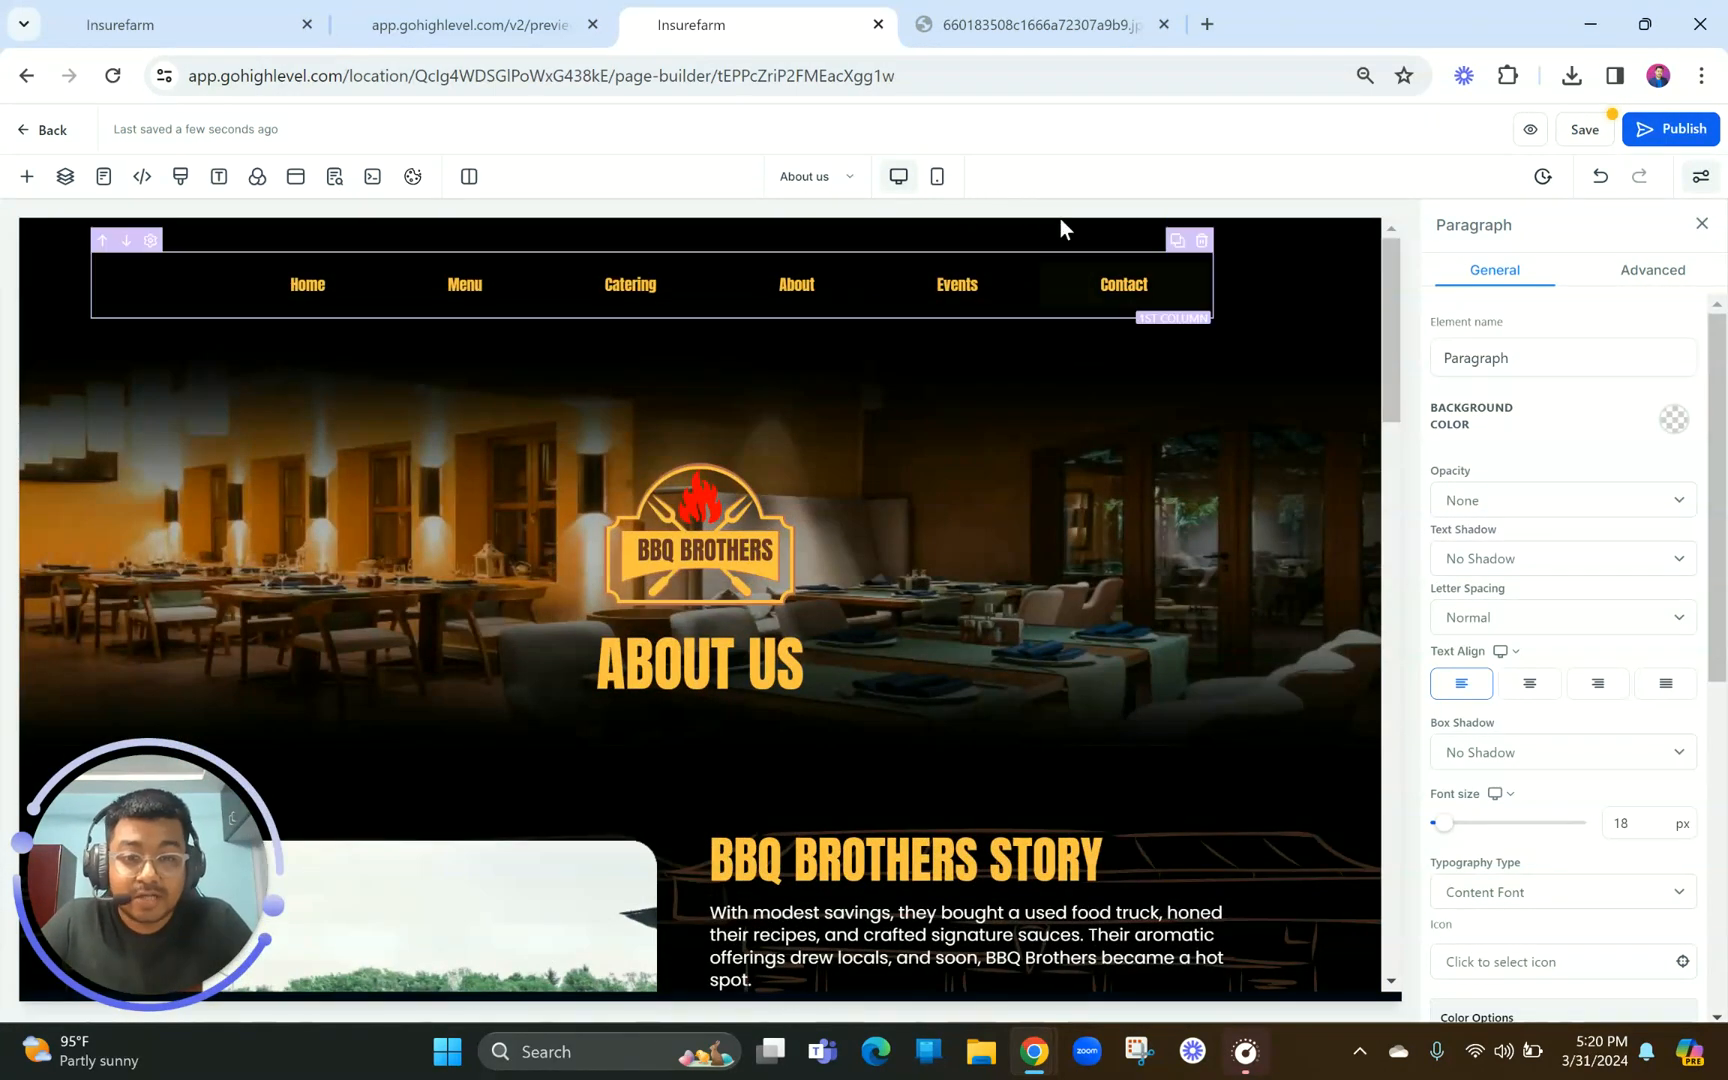
# Check the page's mobile layout for leftover catering content, then return to the desktop layout
pyautogui.click(937, 176)
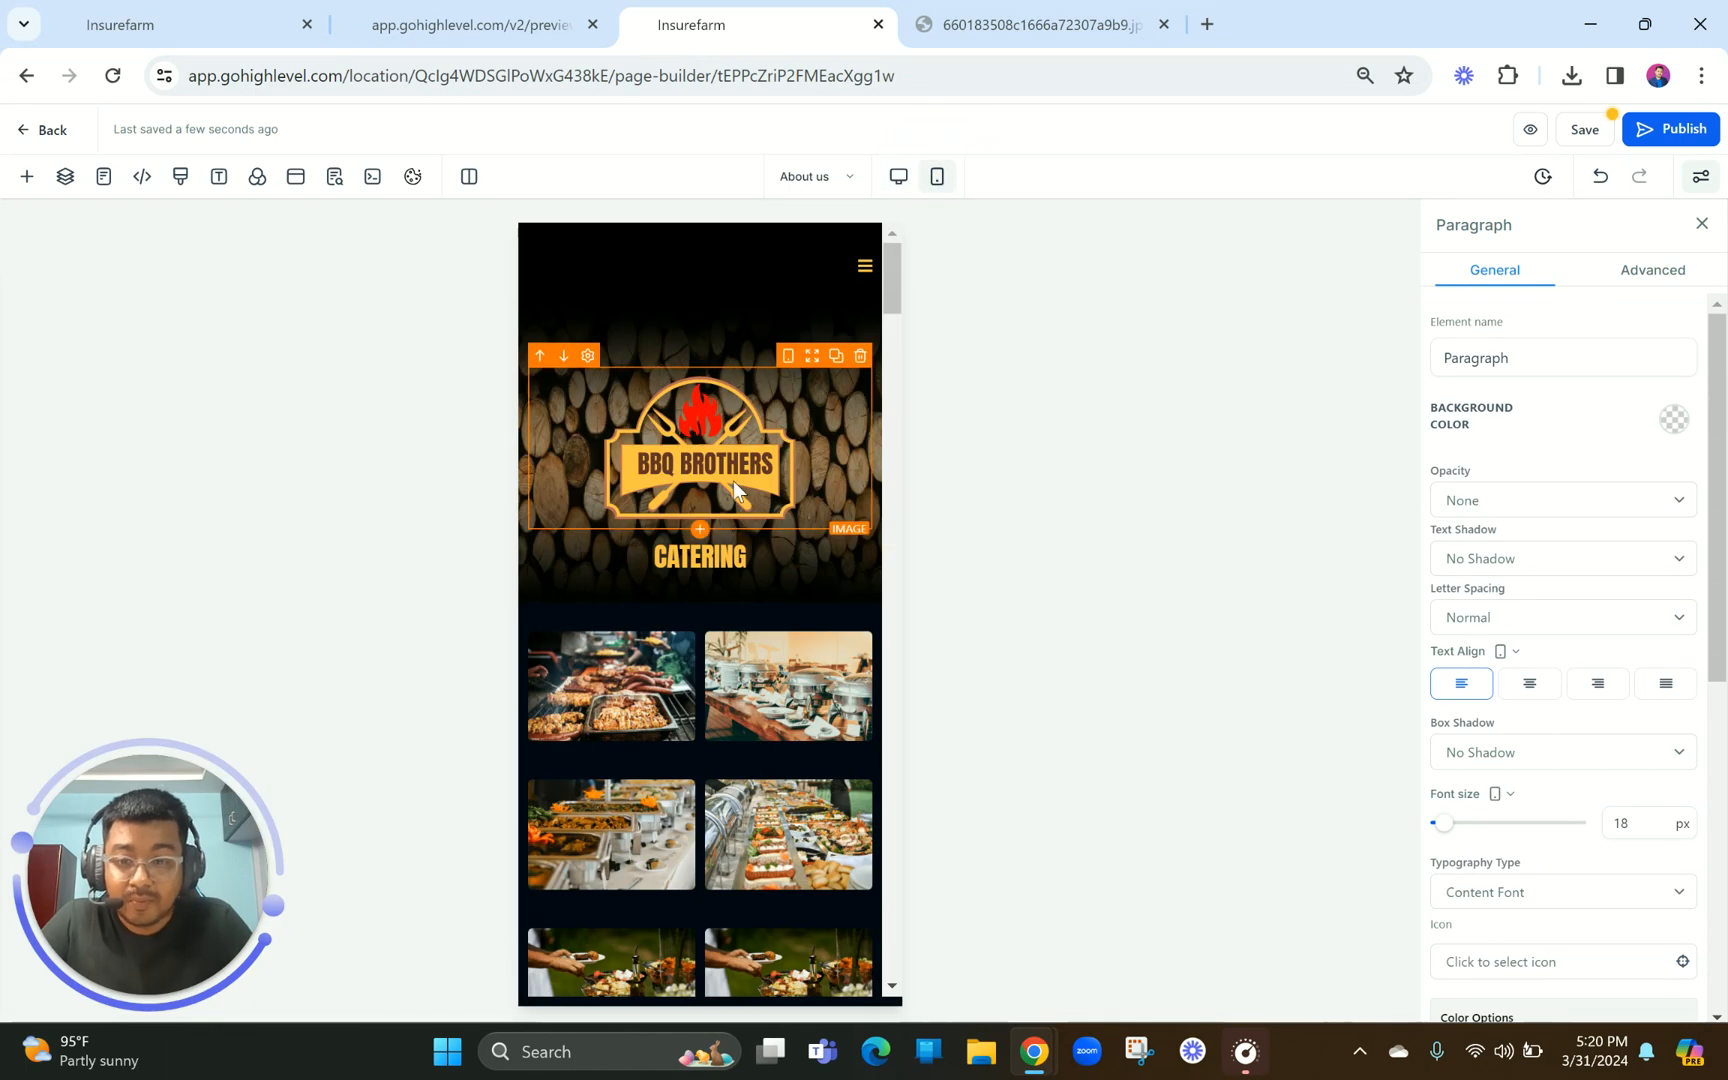
pyautogui.scroll(-15, 734, 493)
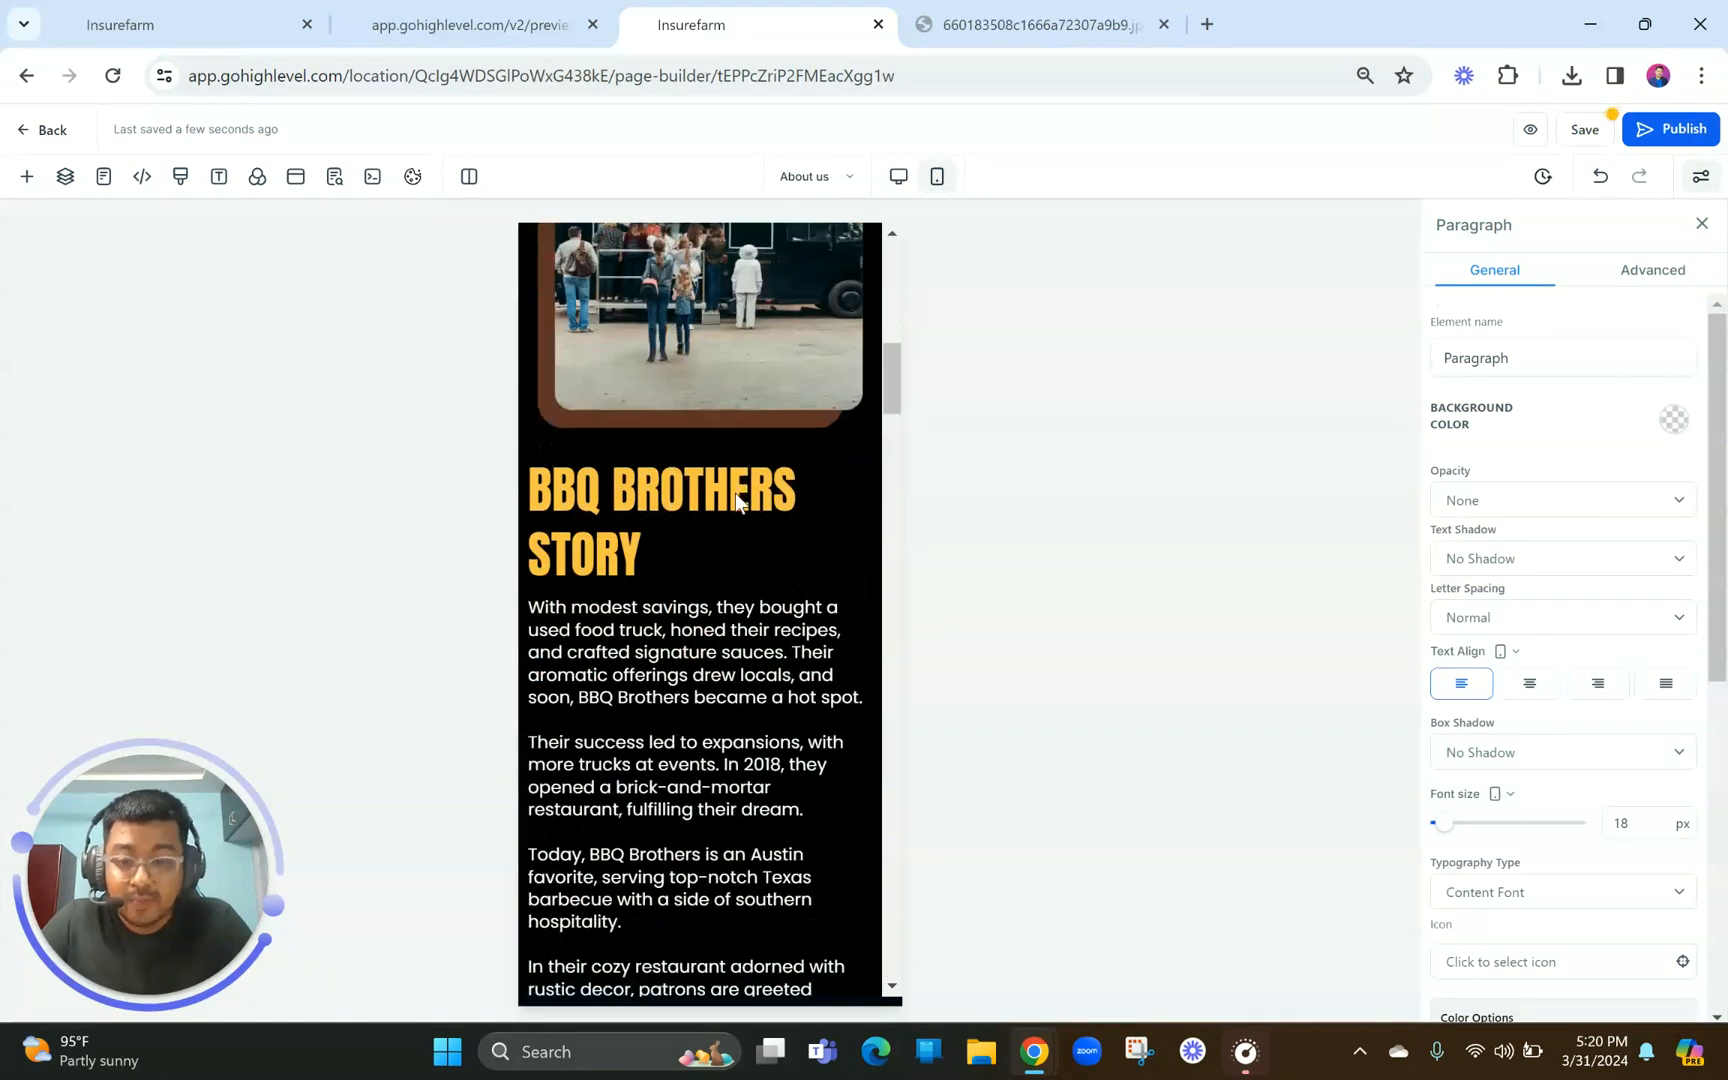
pyautogui.scroll(-5, 734, 493)
pyautogui.scroll(20, 734, 493)
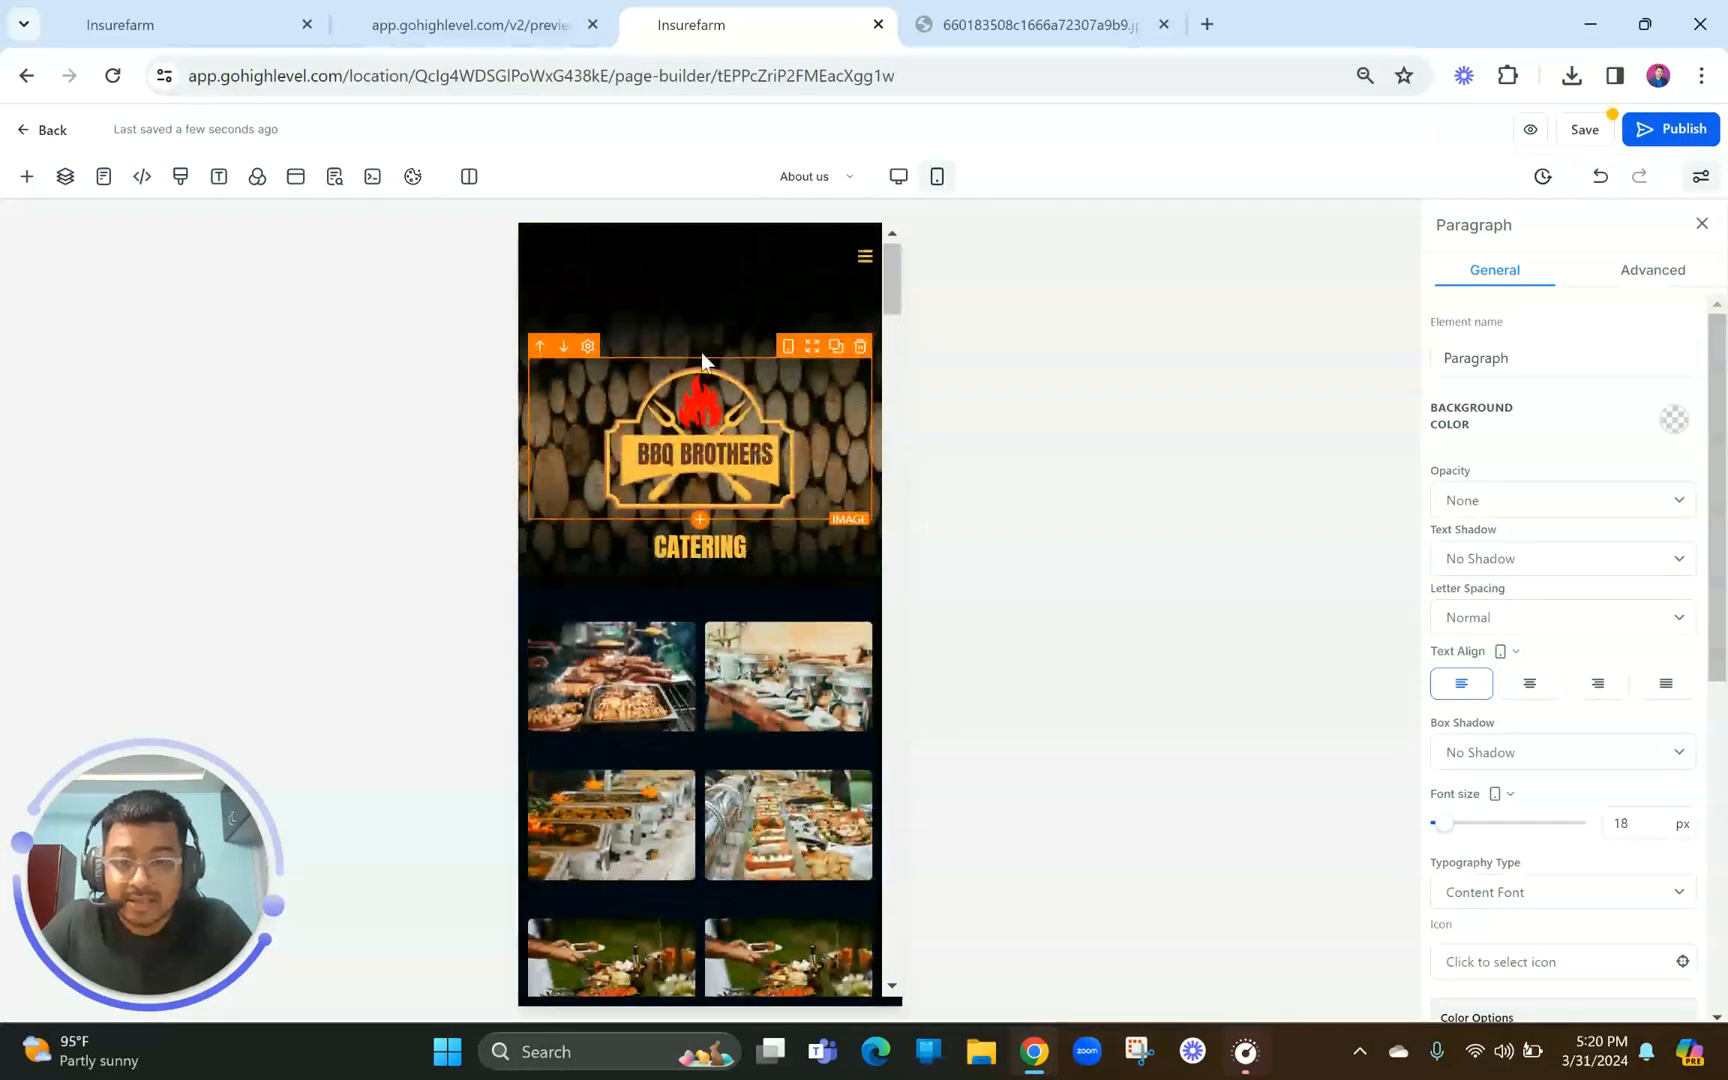
pyautogui.click(898, 176)
# Close the background image's browser tab and make the About Us hero section visible on mobile as well as desktop
pyautogui.click(1305, 386)
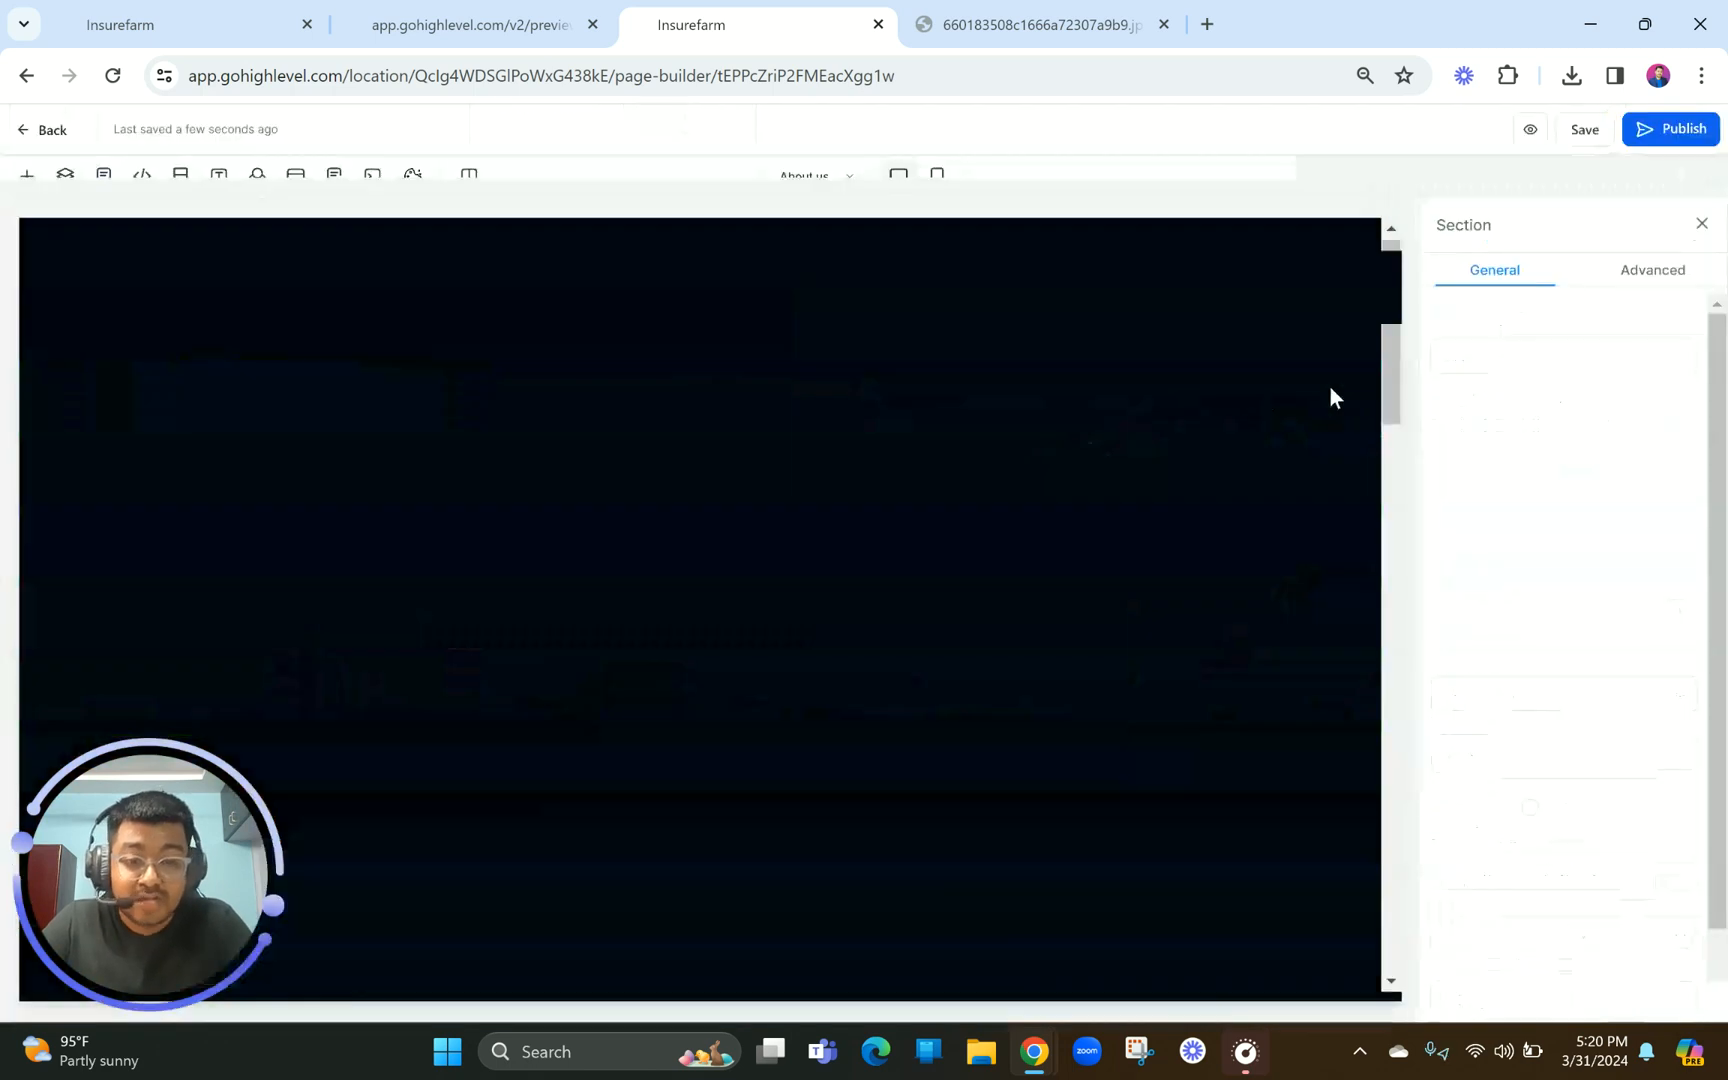
pyautogui.click(1060, 24)
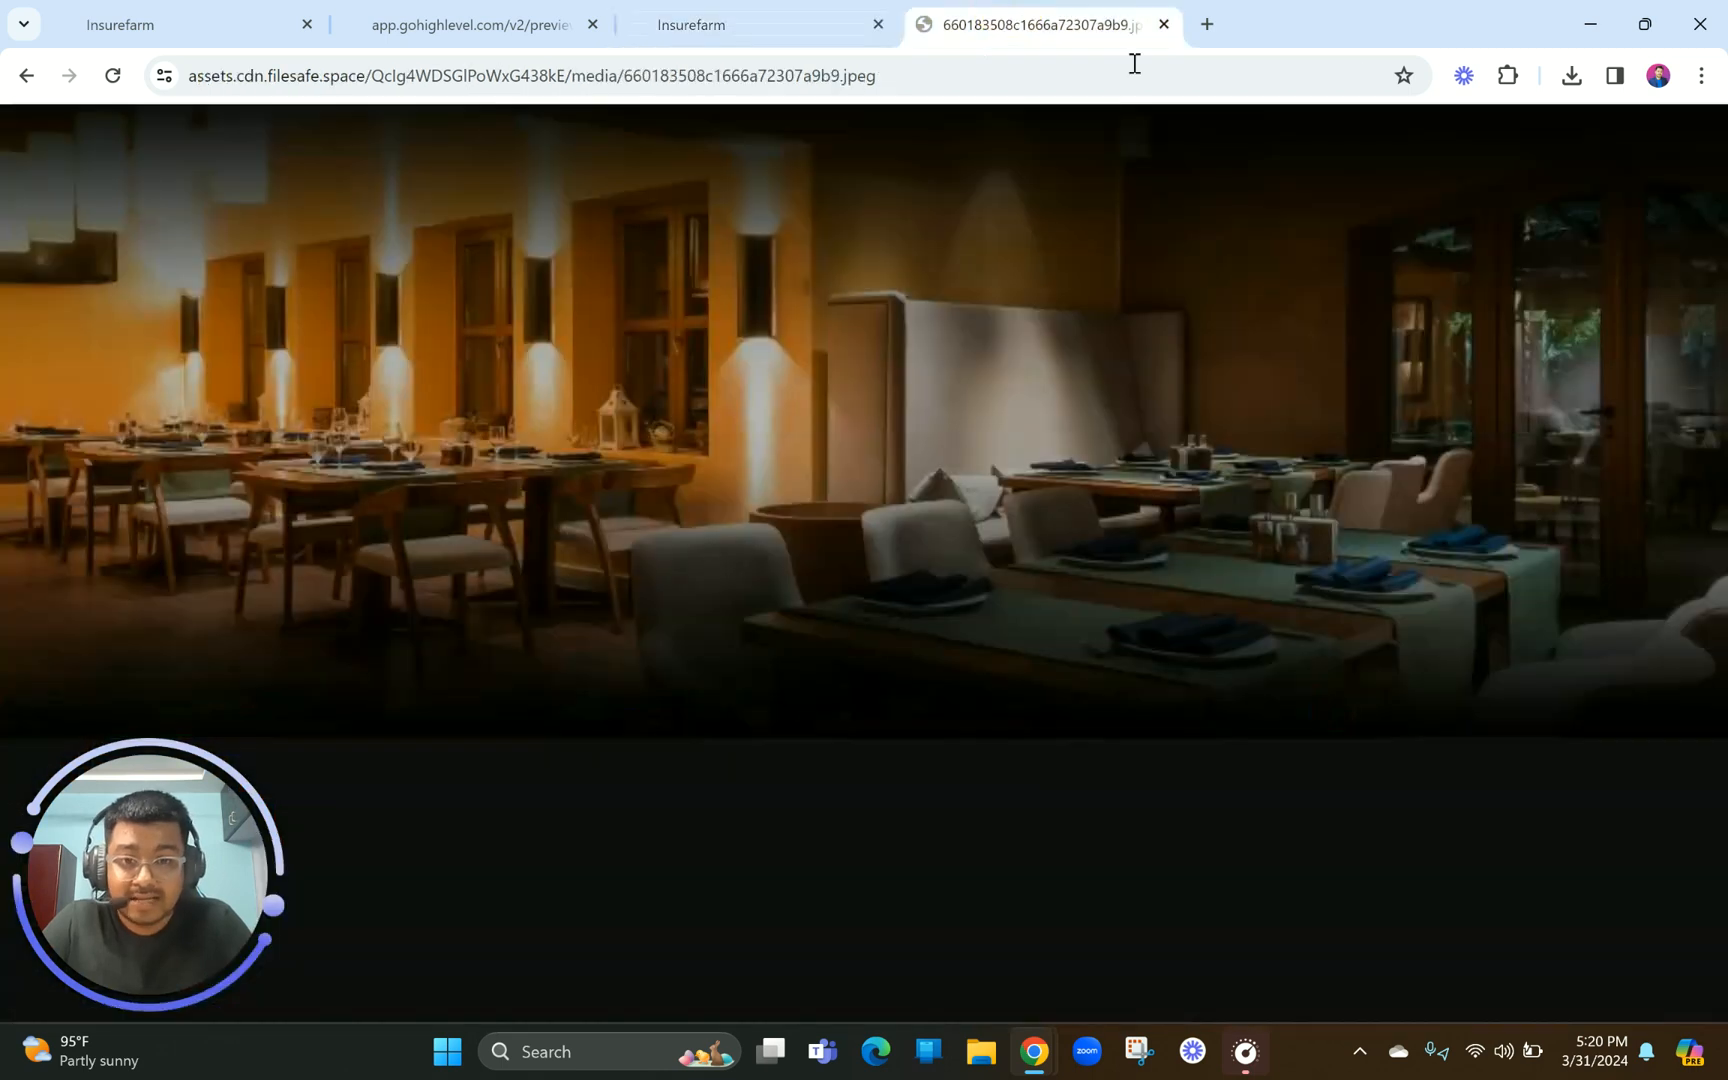
pyautogui.click(1164, 24)
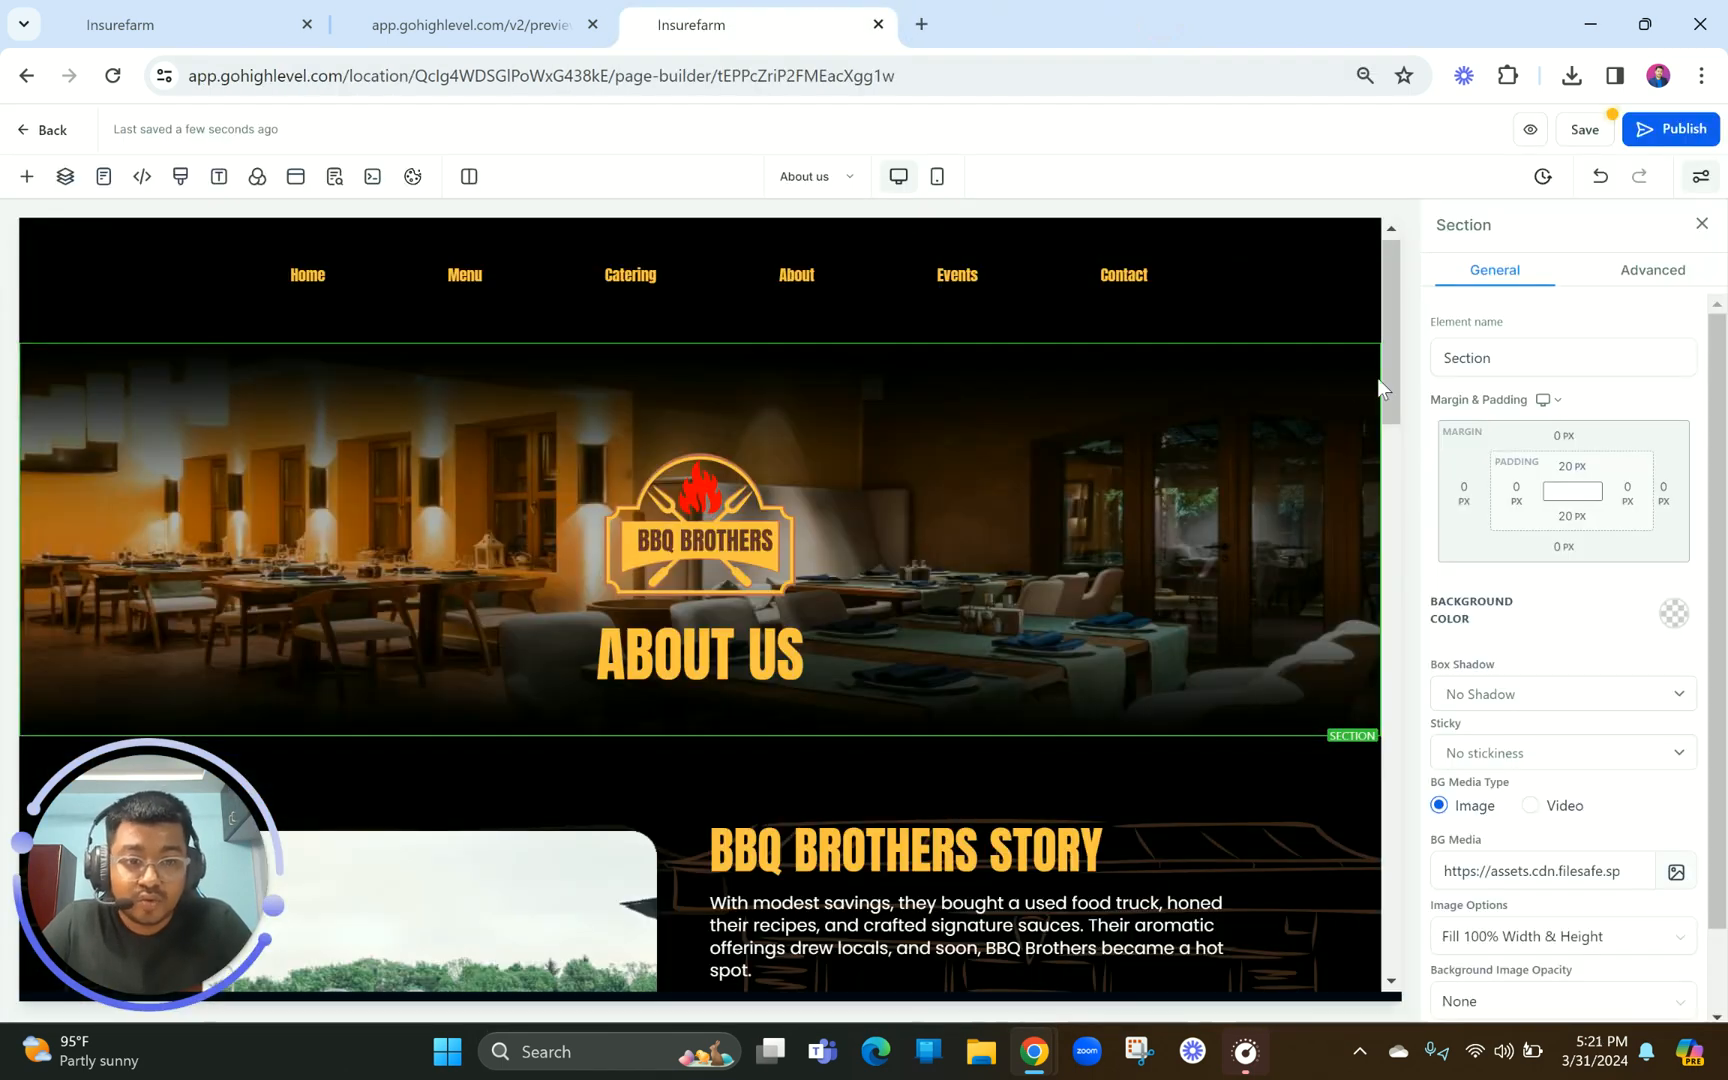
pyautogui.click(1639, 280)
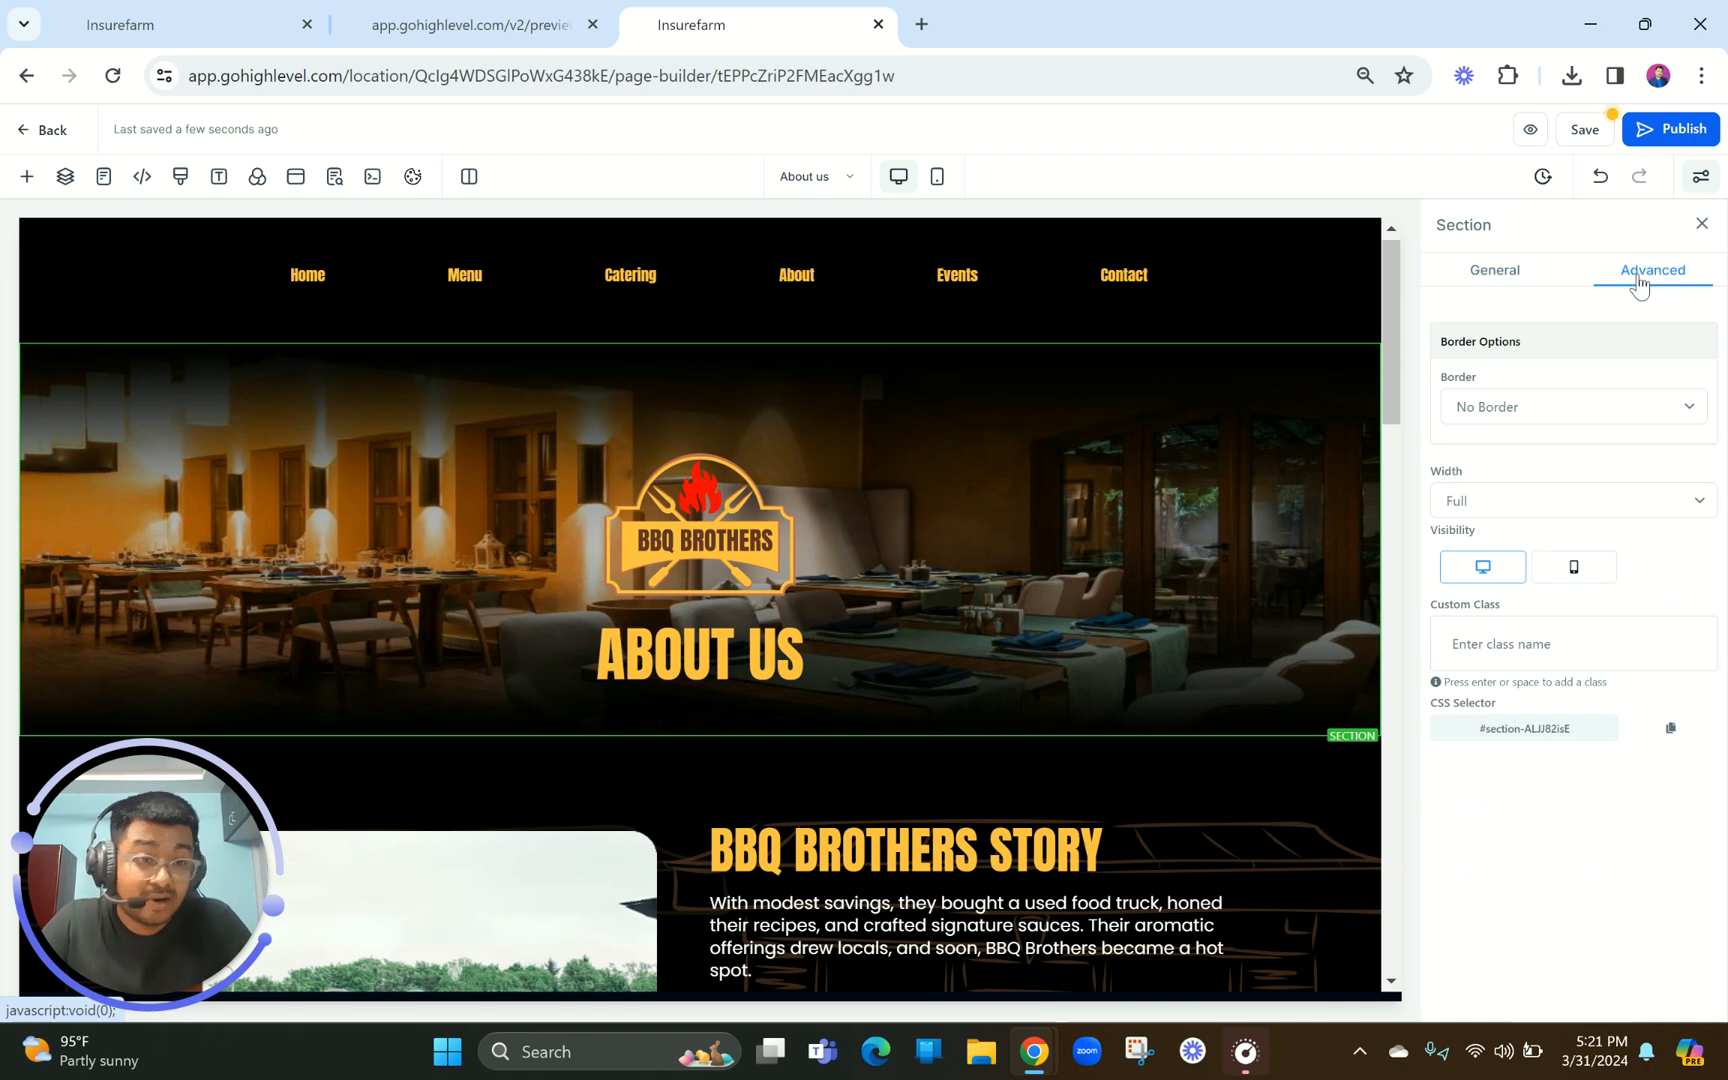
pyautogui.click(1569, 568)
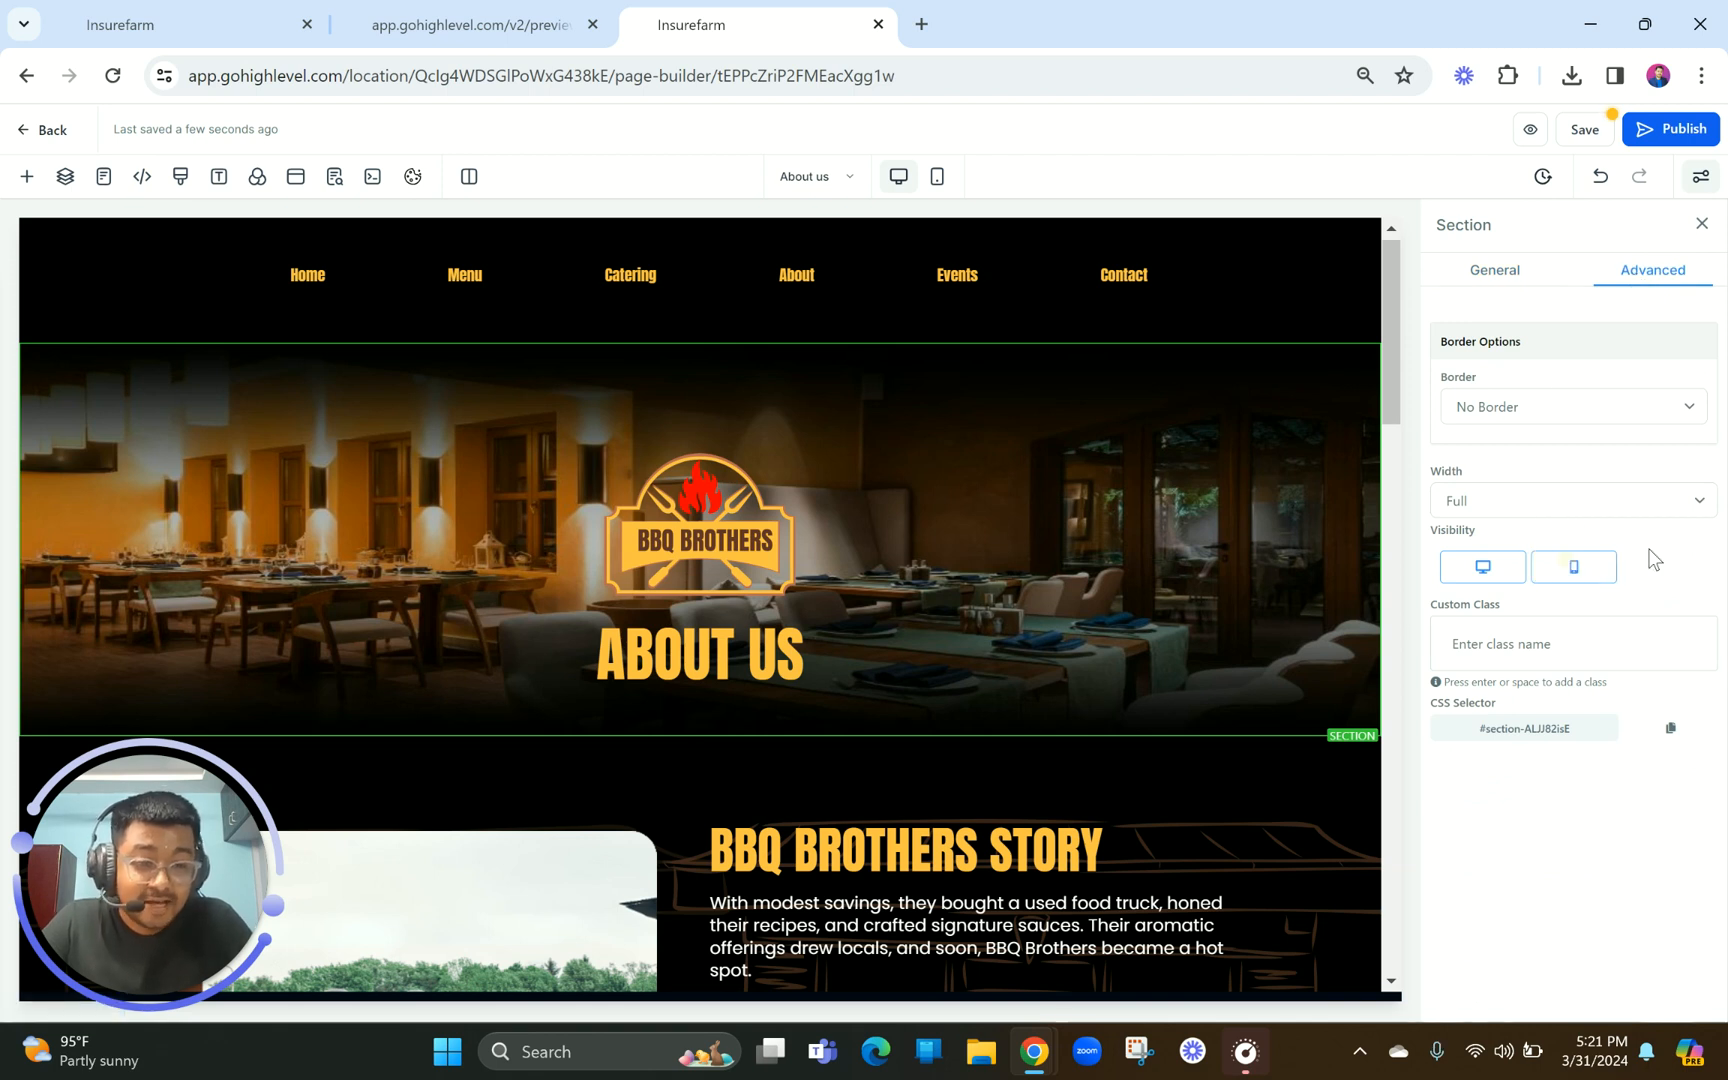
pyautogui.scroll(-2, 1148, 612)
pyautogui.scroll(3, 1148, 610)
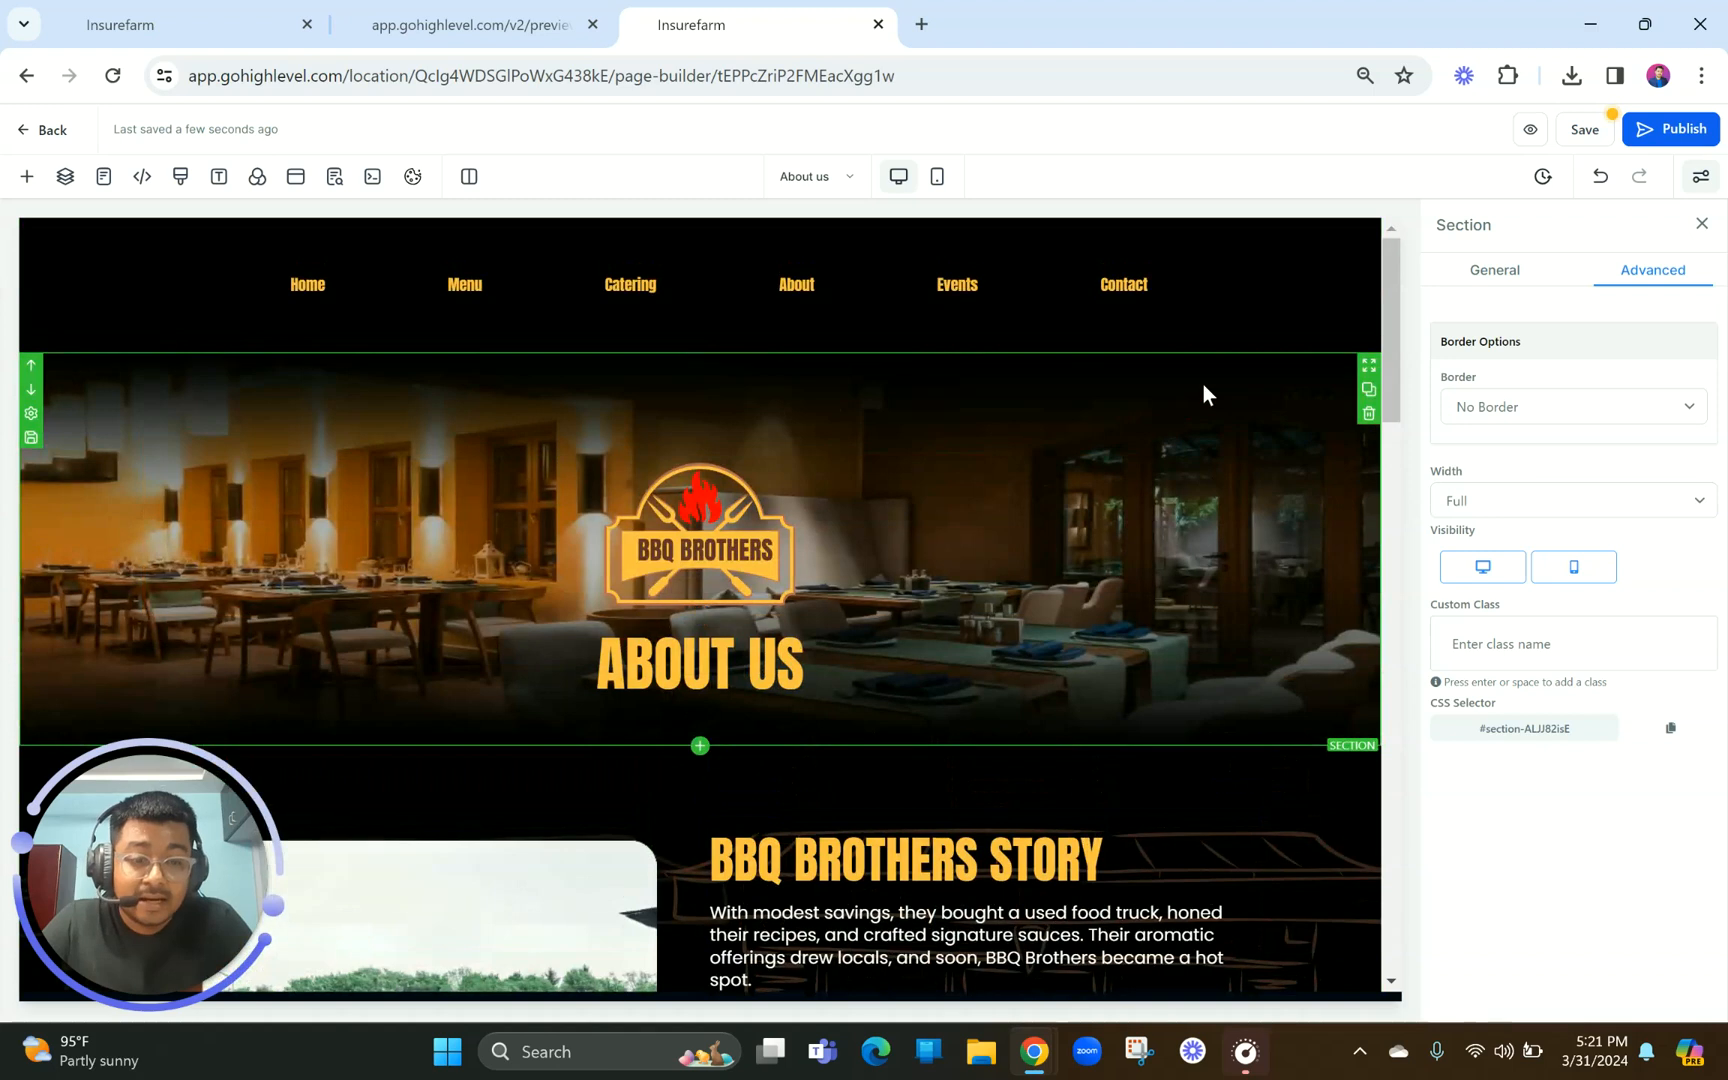
pyautogui.click(1368, 392)
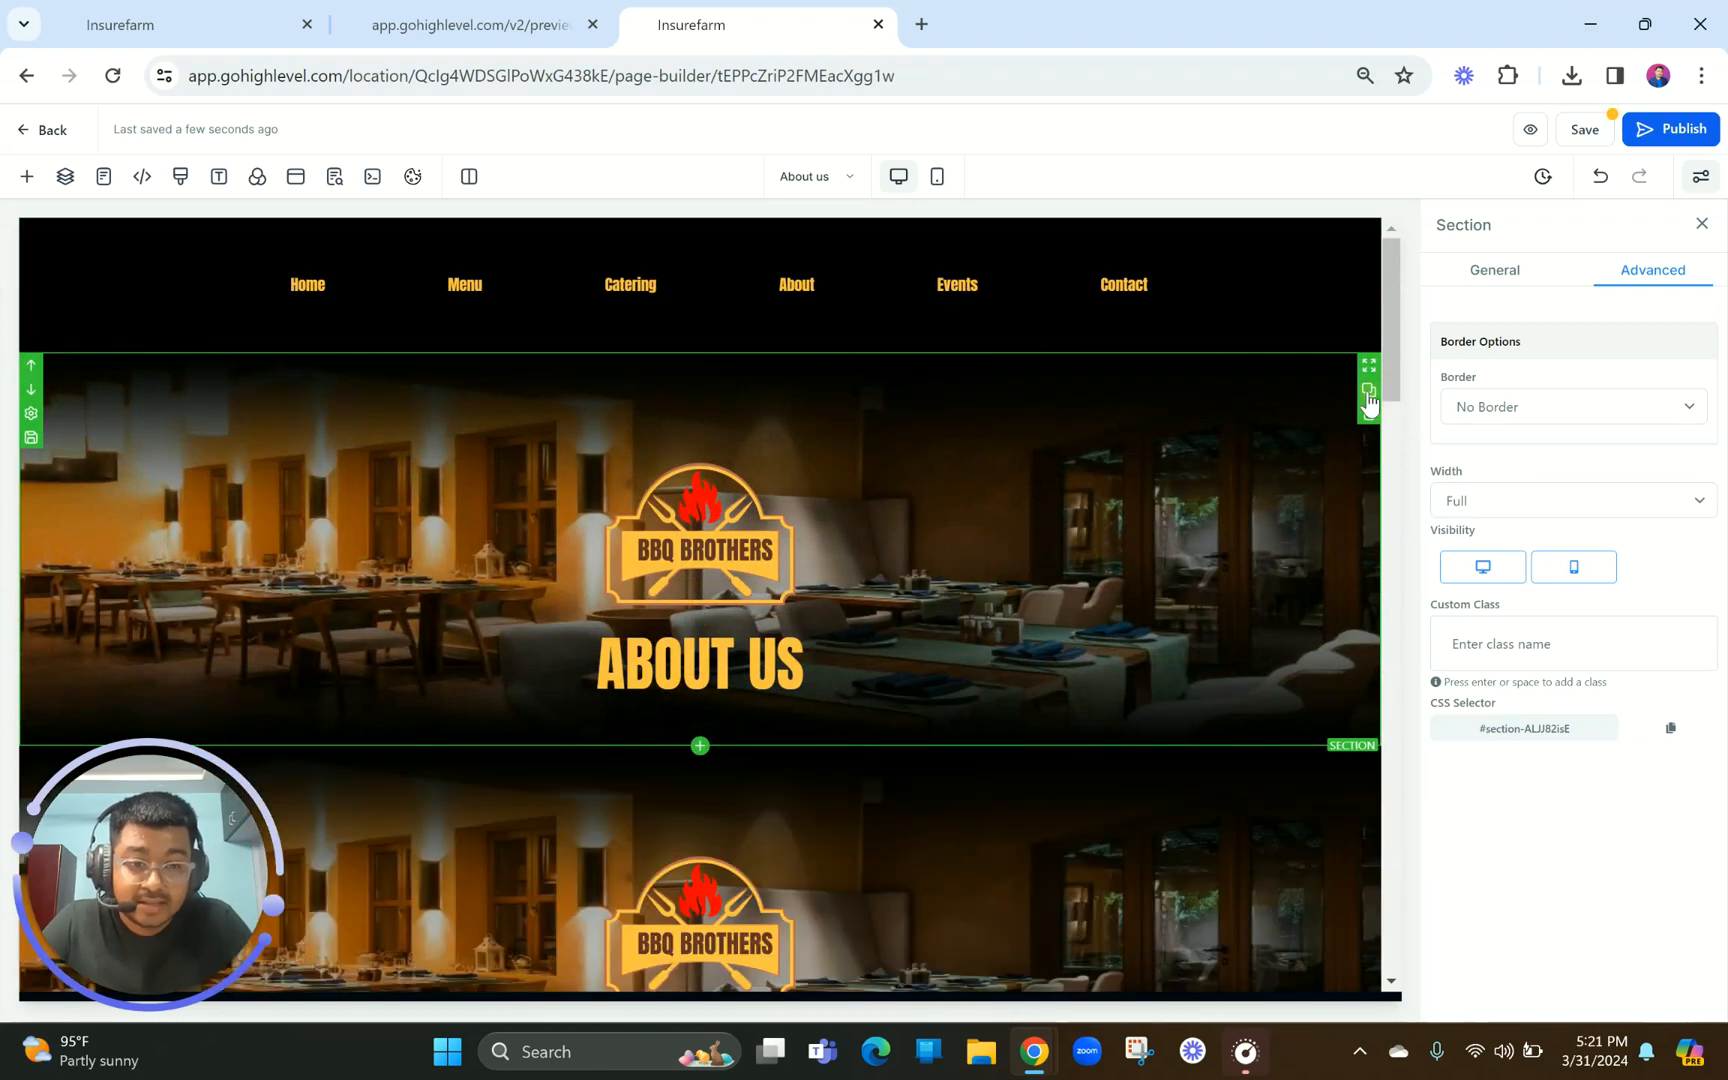
pyautogui.click(937, 176)
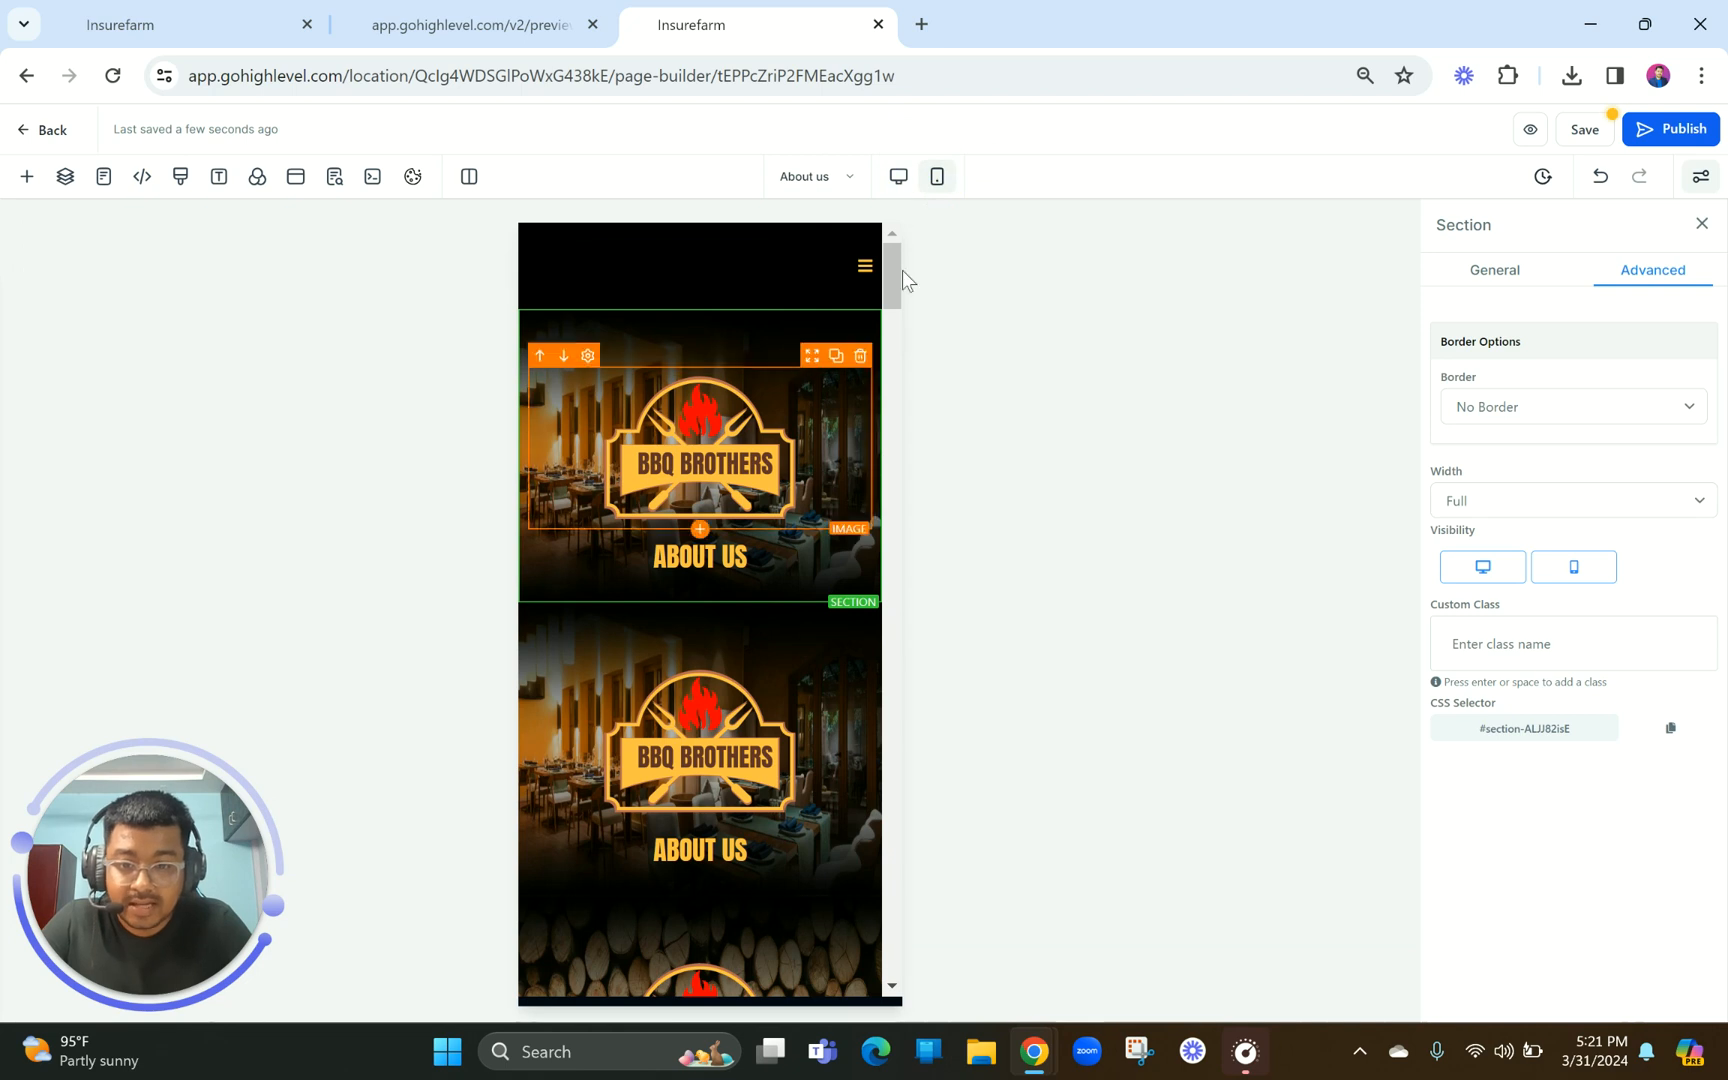
pyautogui.click(898, 178)
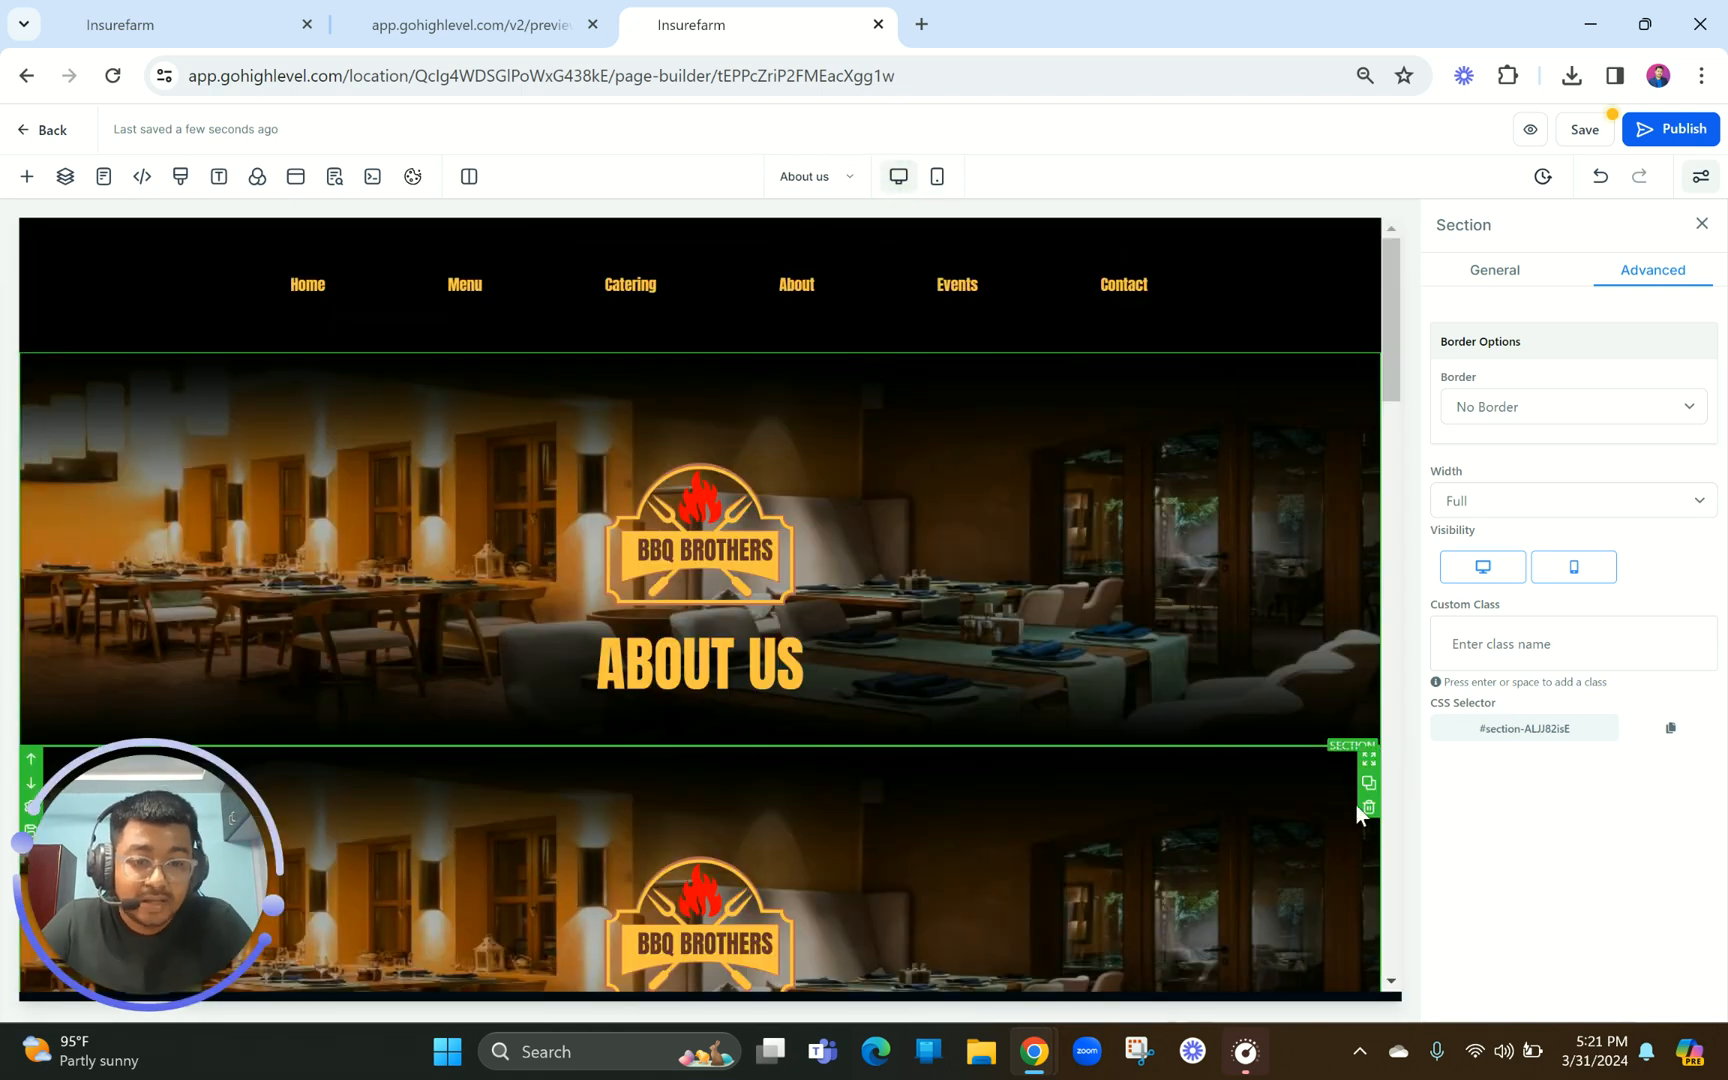
pyautogui.click(1368, 809)
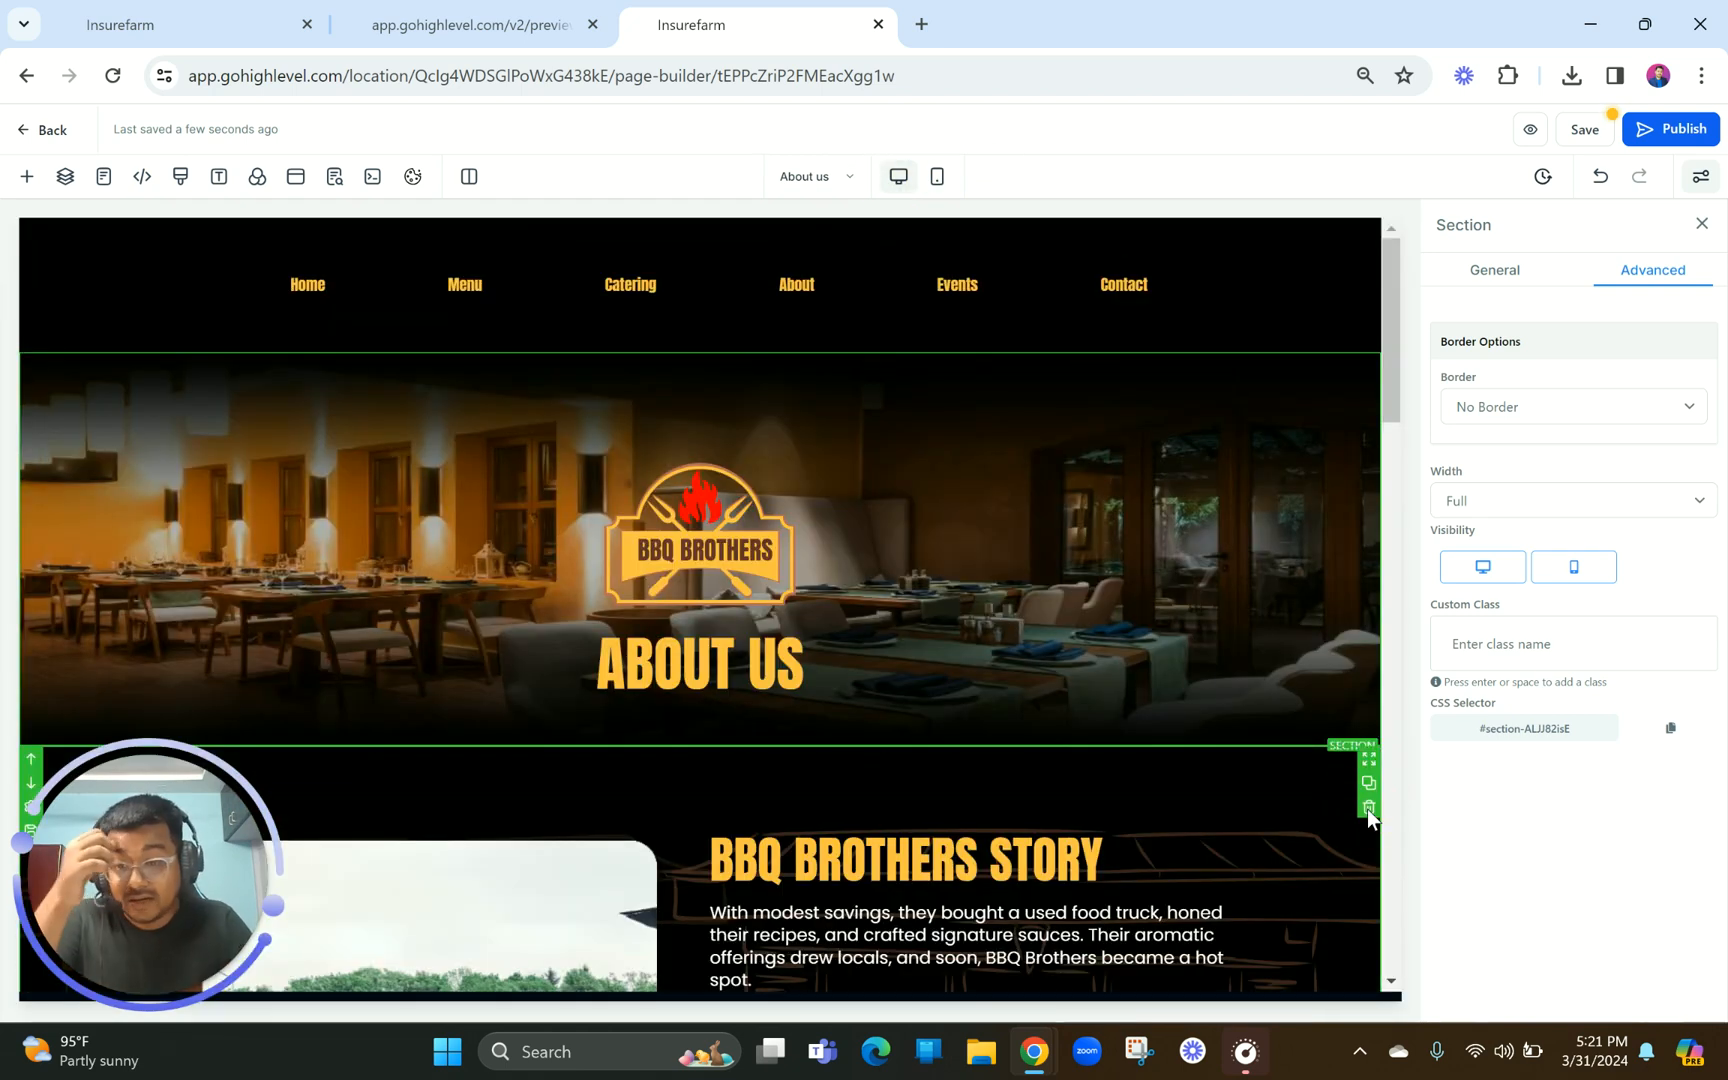
# In the mobile layout, delete the leftover Catering hero section and the food photo grid together with its emptied section
pyautogui.click(937, 177)
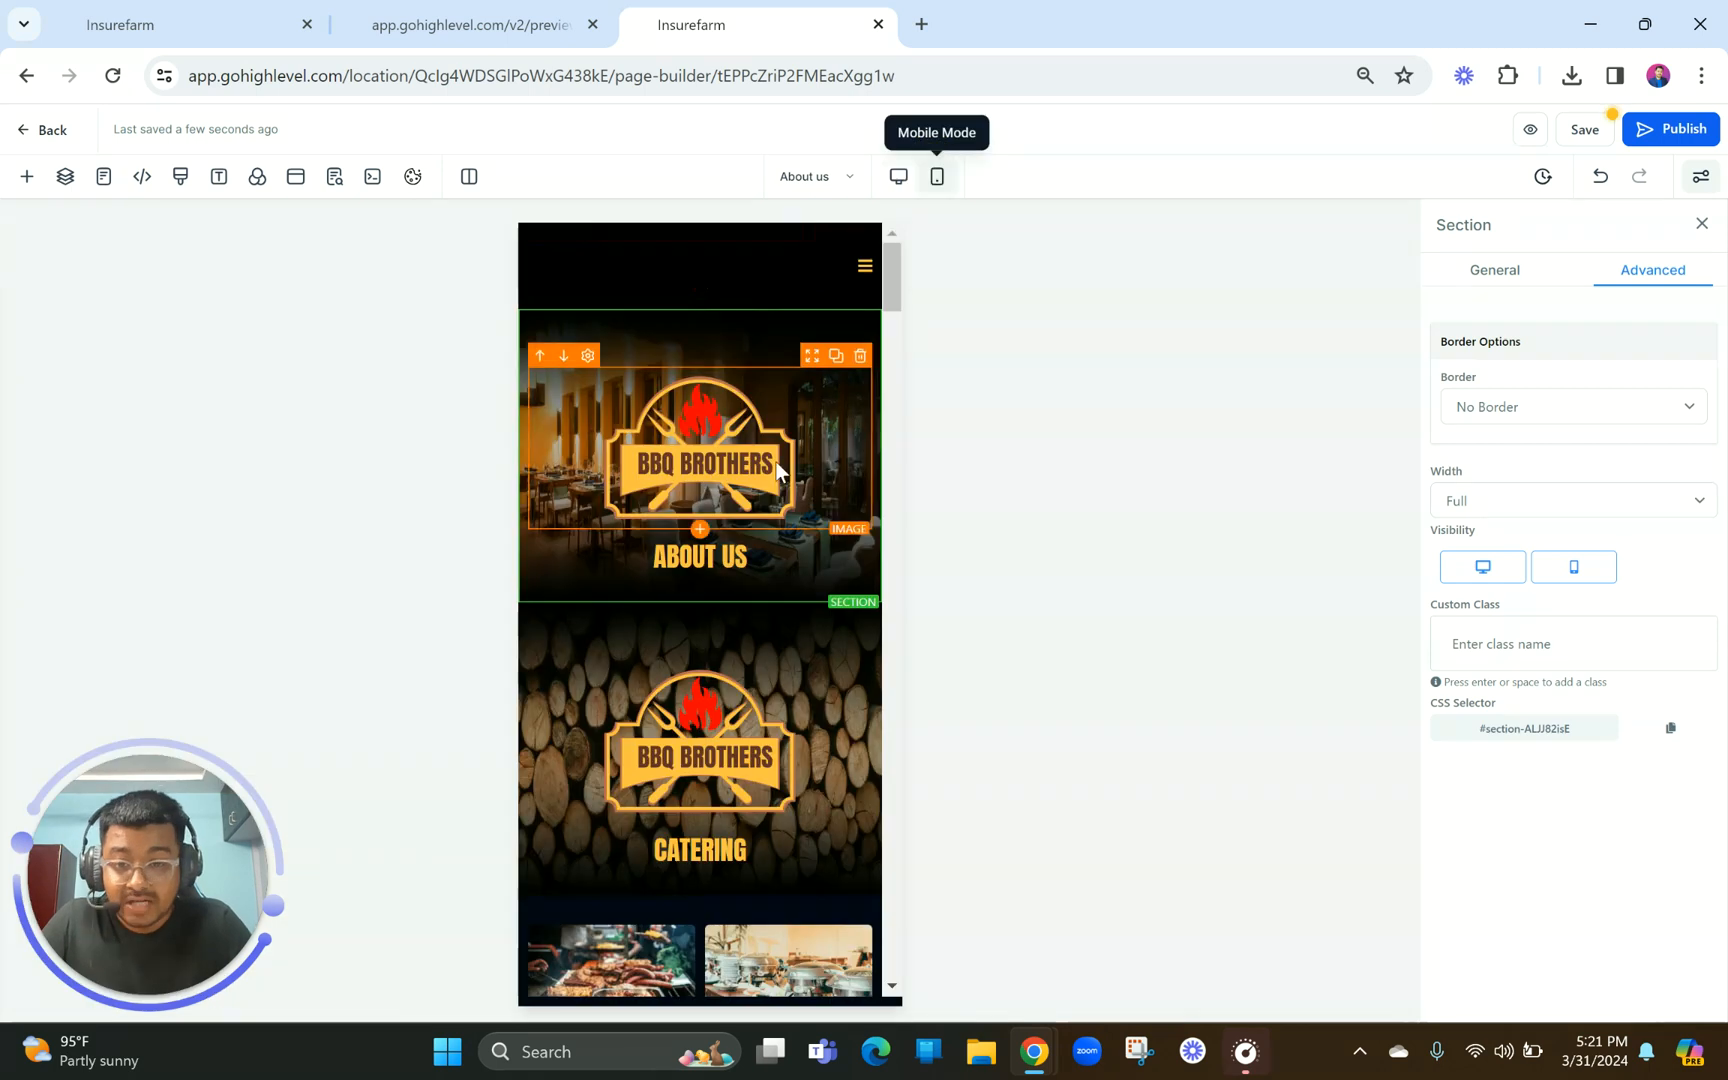
pyautogui.scroll(-1, 767, 599)
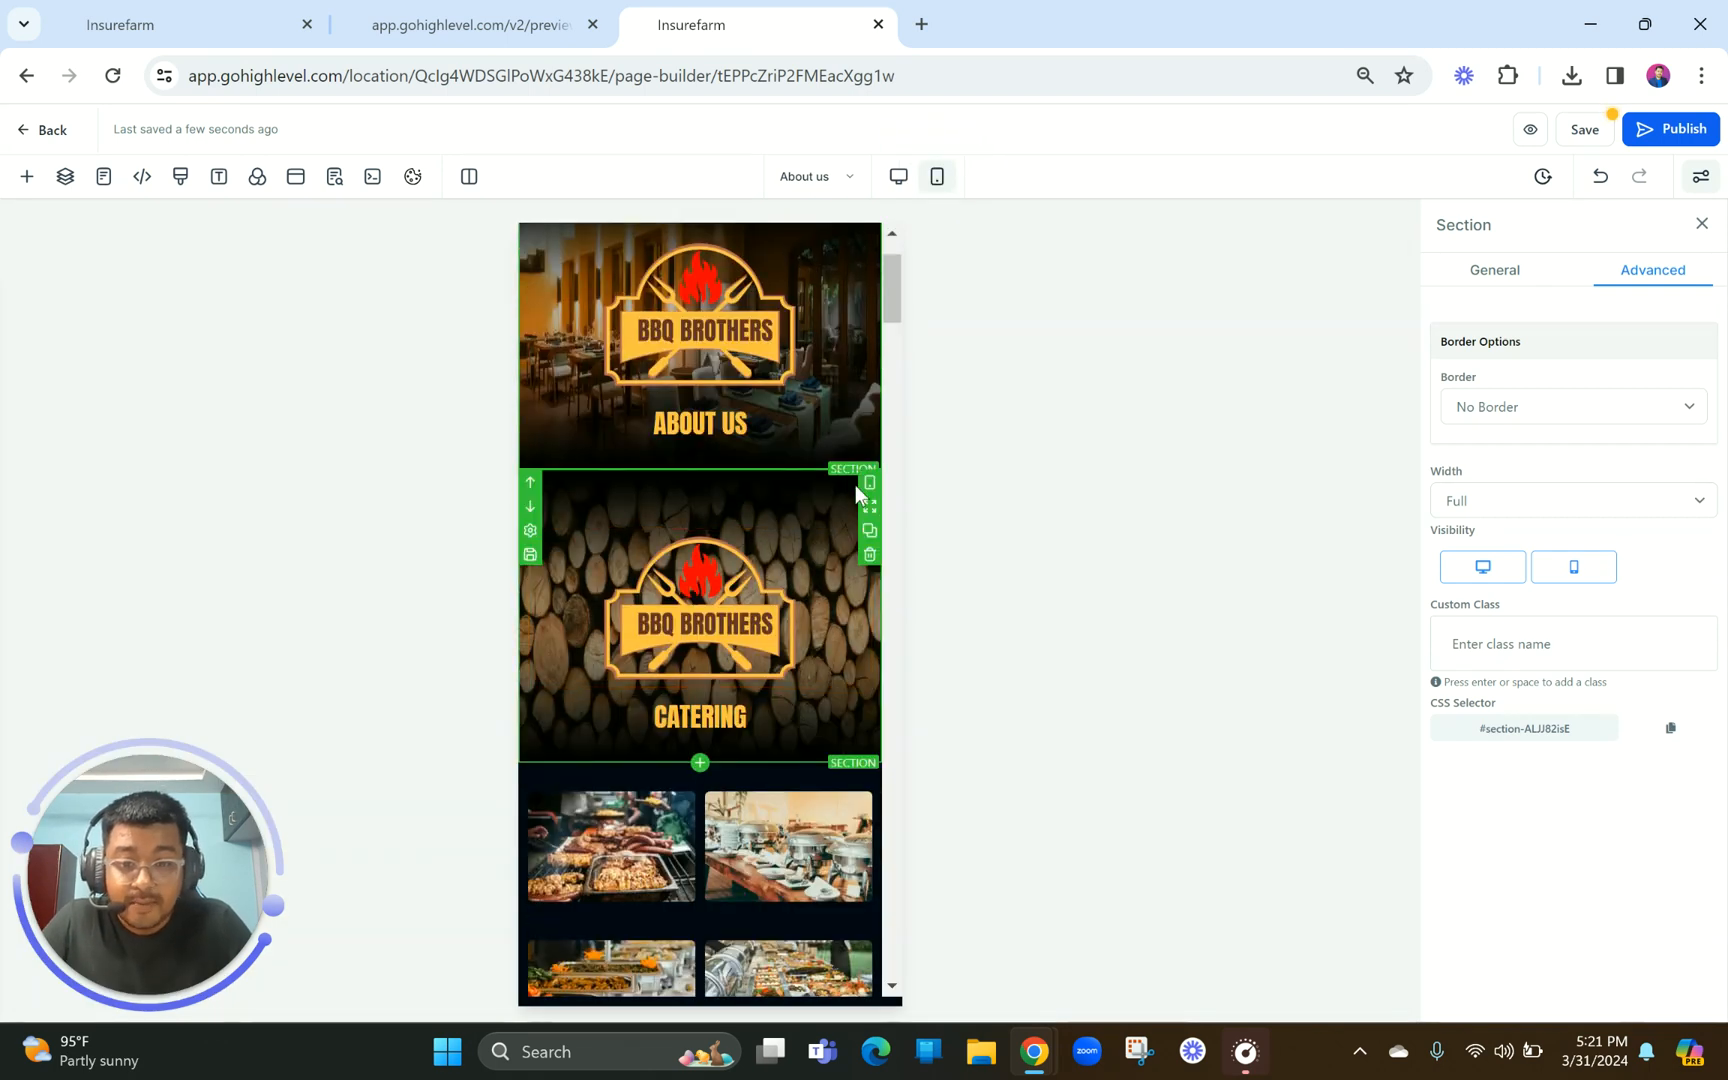
pyautogui.click(868, 557)
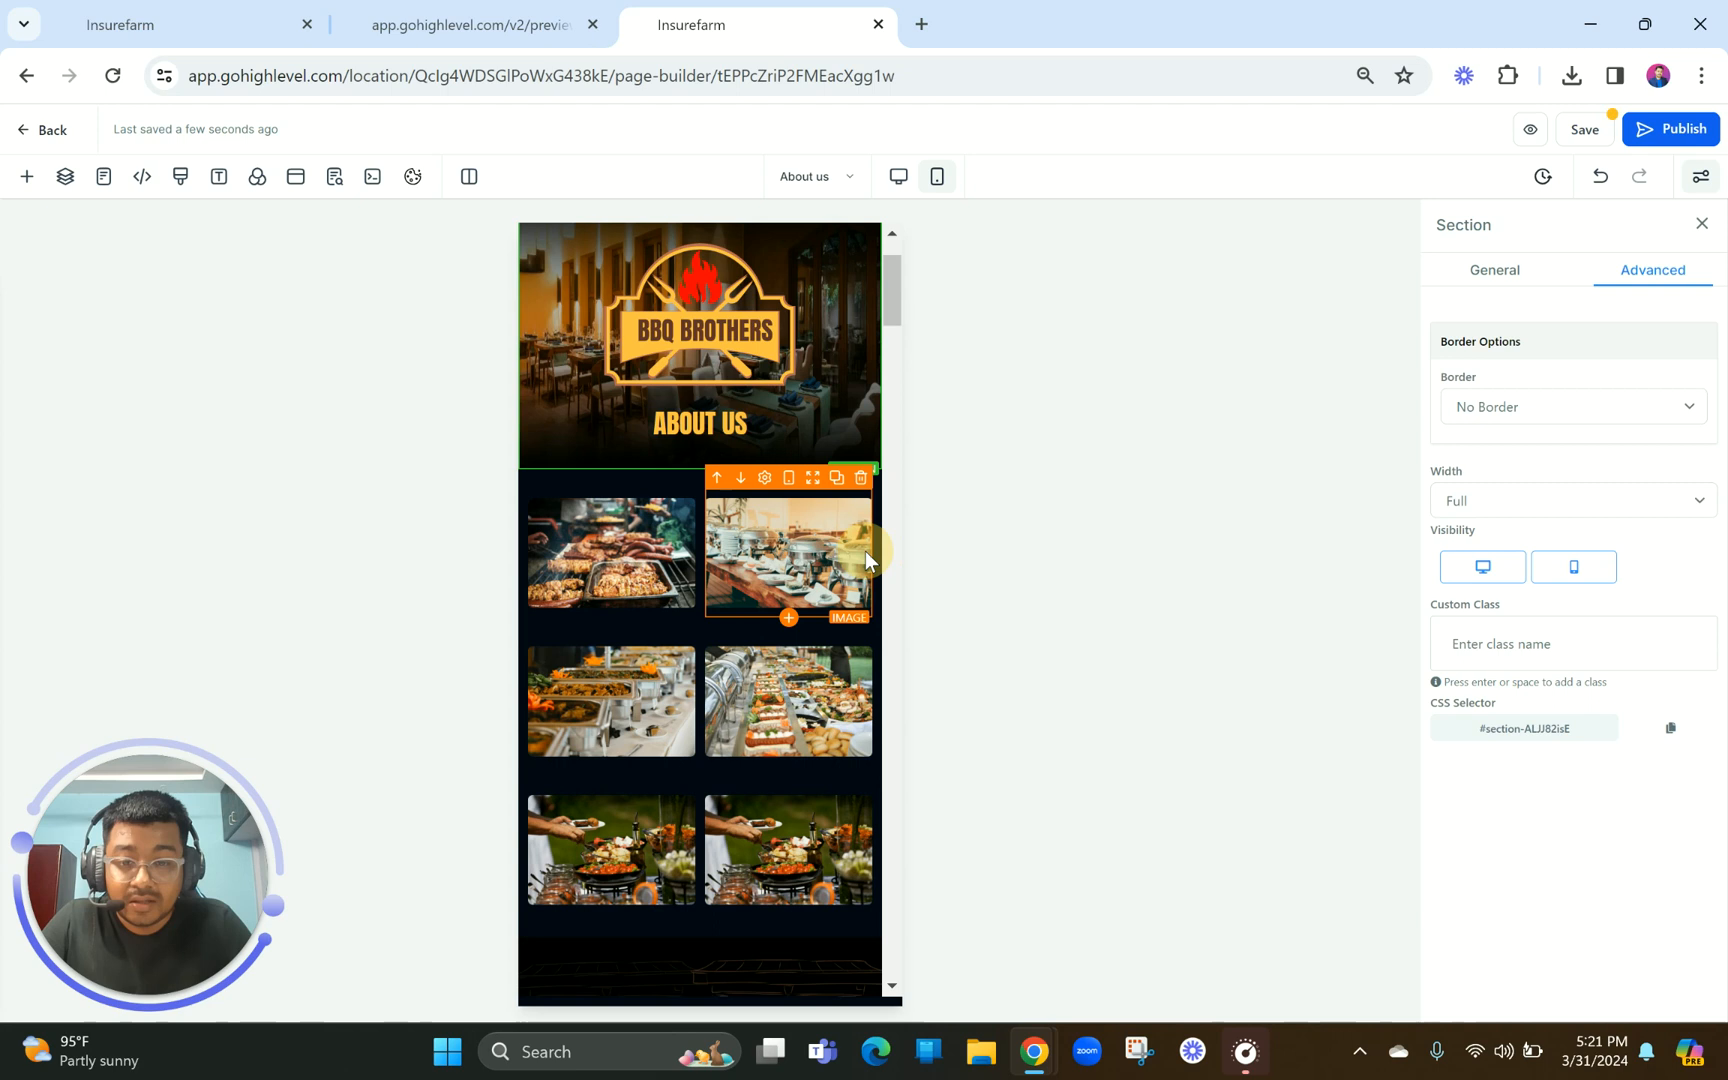
pyautogui.click(871, 468)
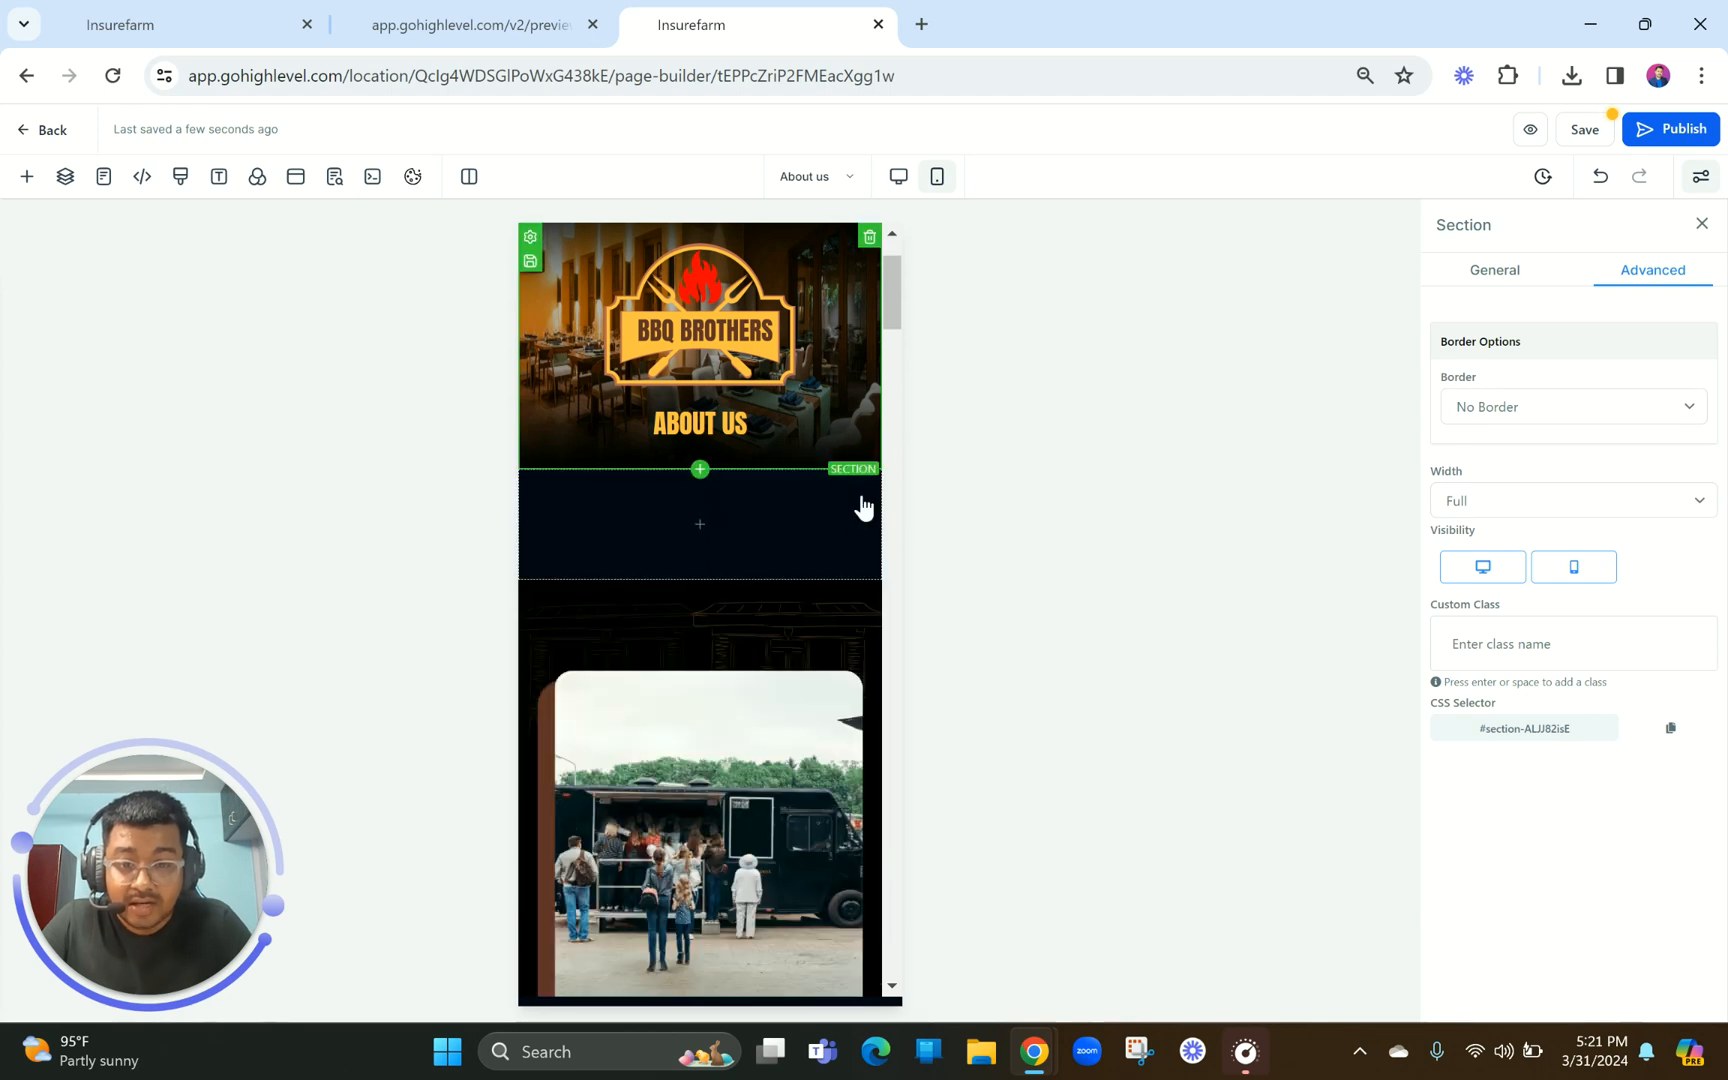
pyautogui.click(870, 556)
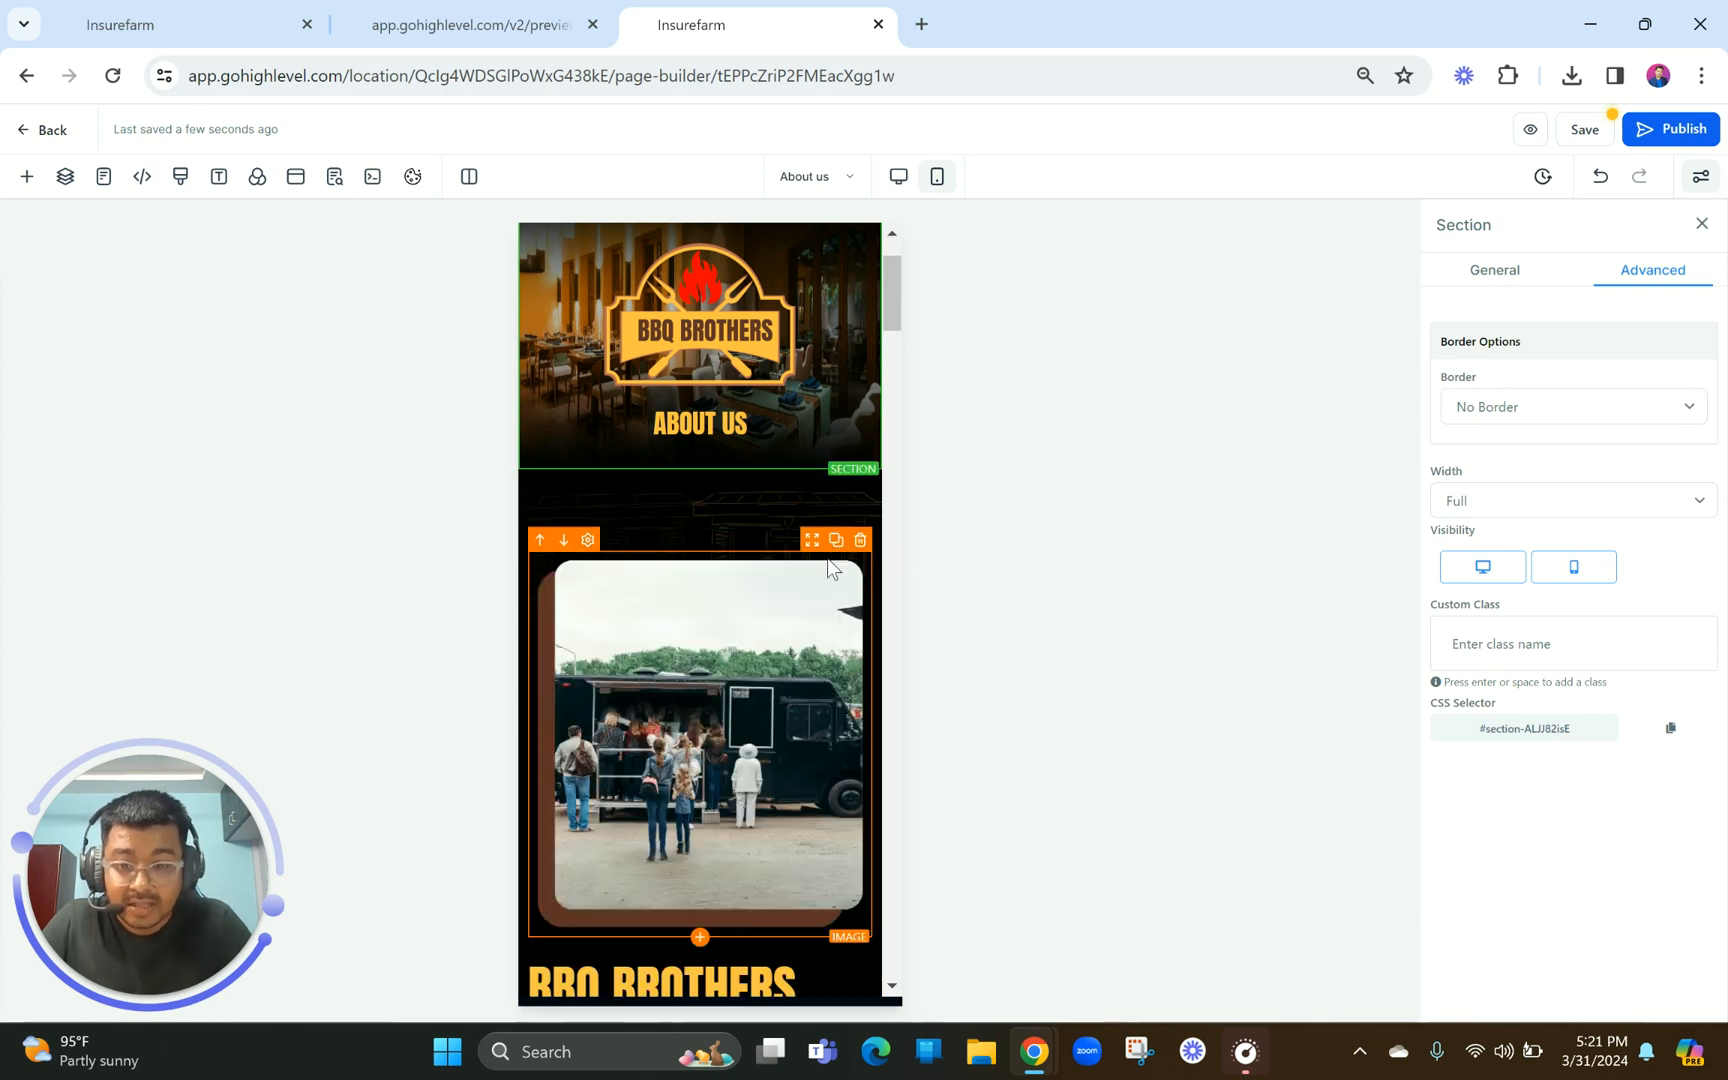
# Set the mobile font size of the BBQ Brothers Story headline to 42 px
pyautogui.scroll(-3, 806, 567)
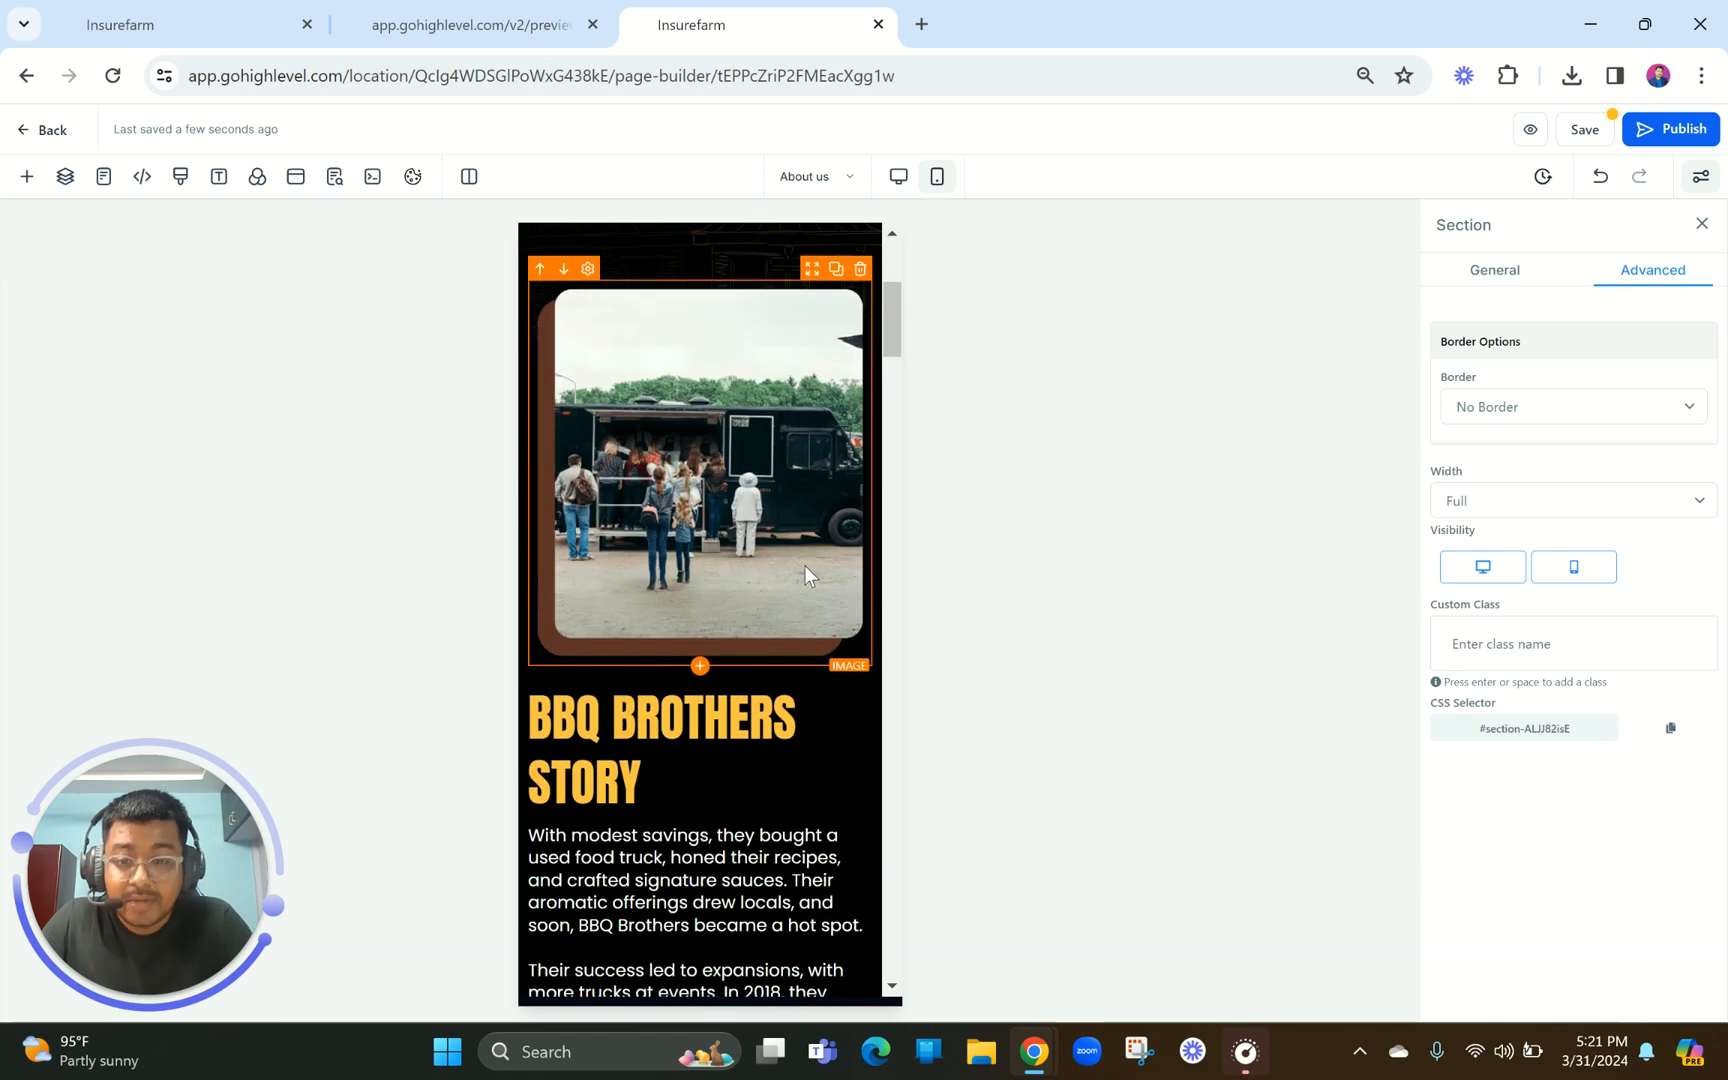
pyautogui.click(705, 746)
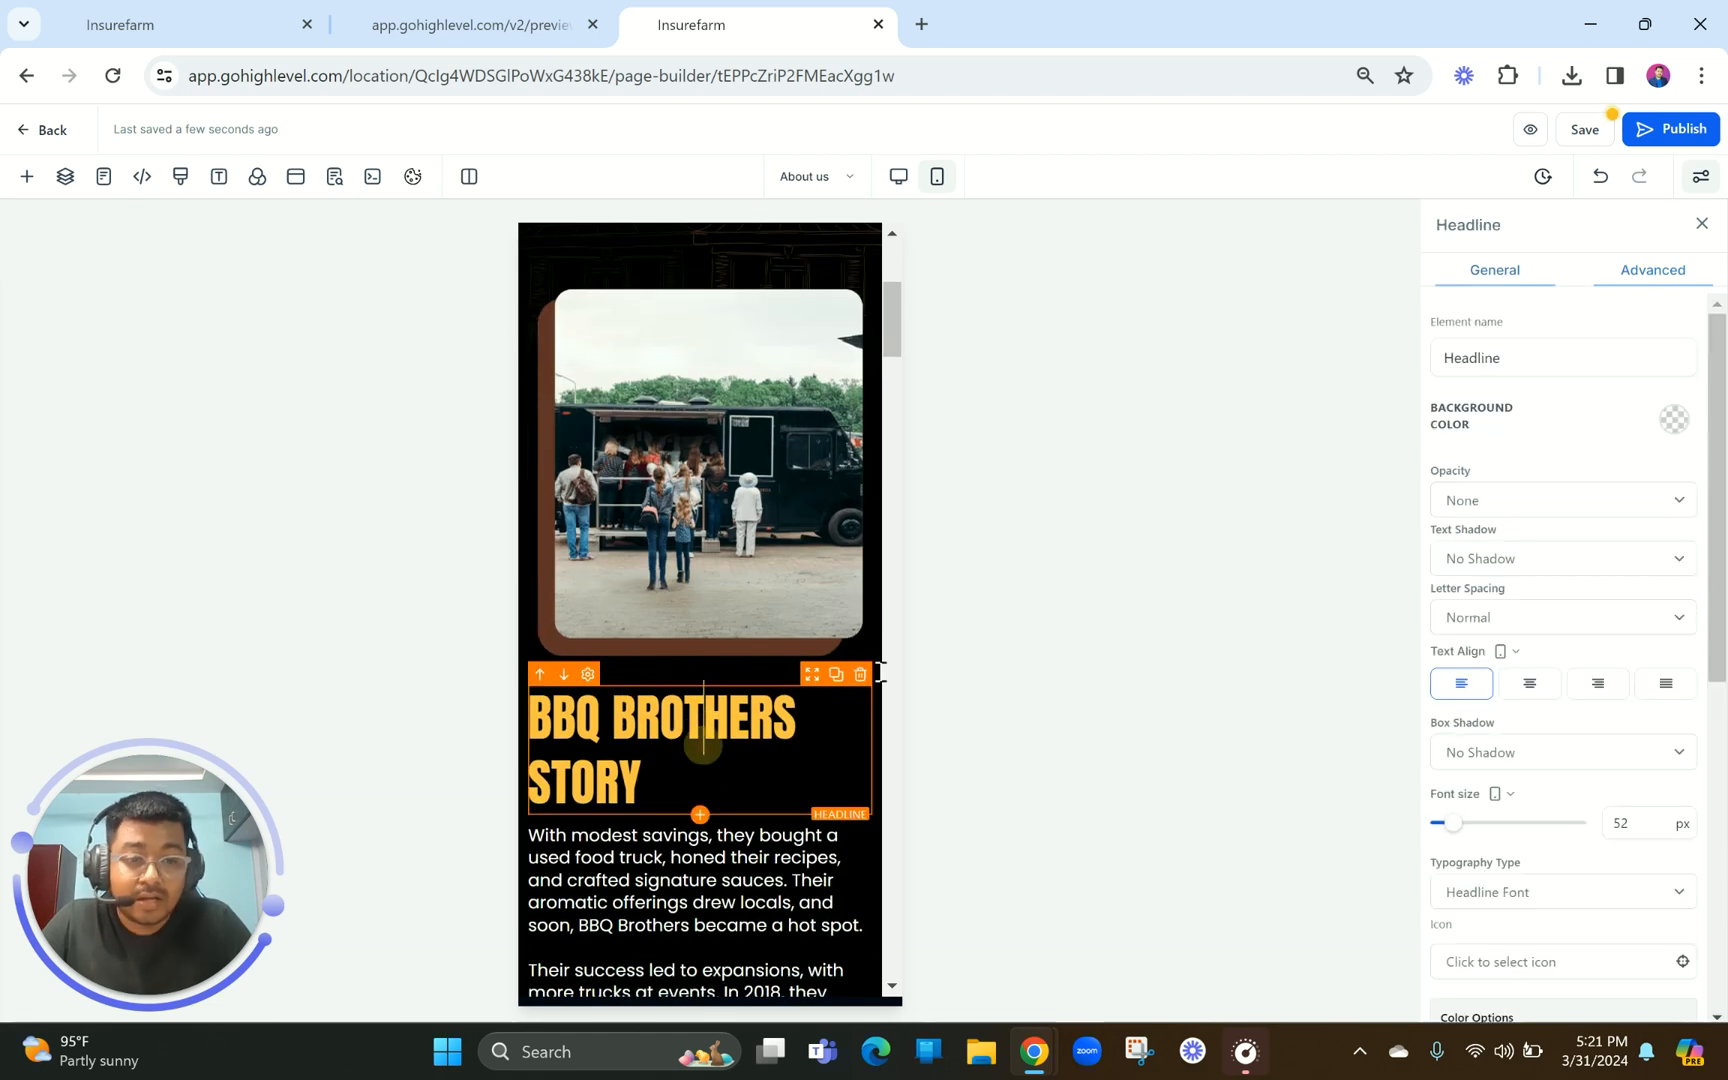
pyautogui.doubleClick(1637, 826)
pyautogui.write('42')
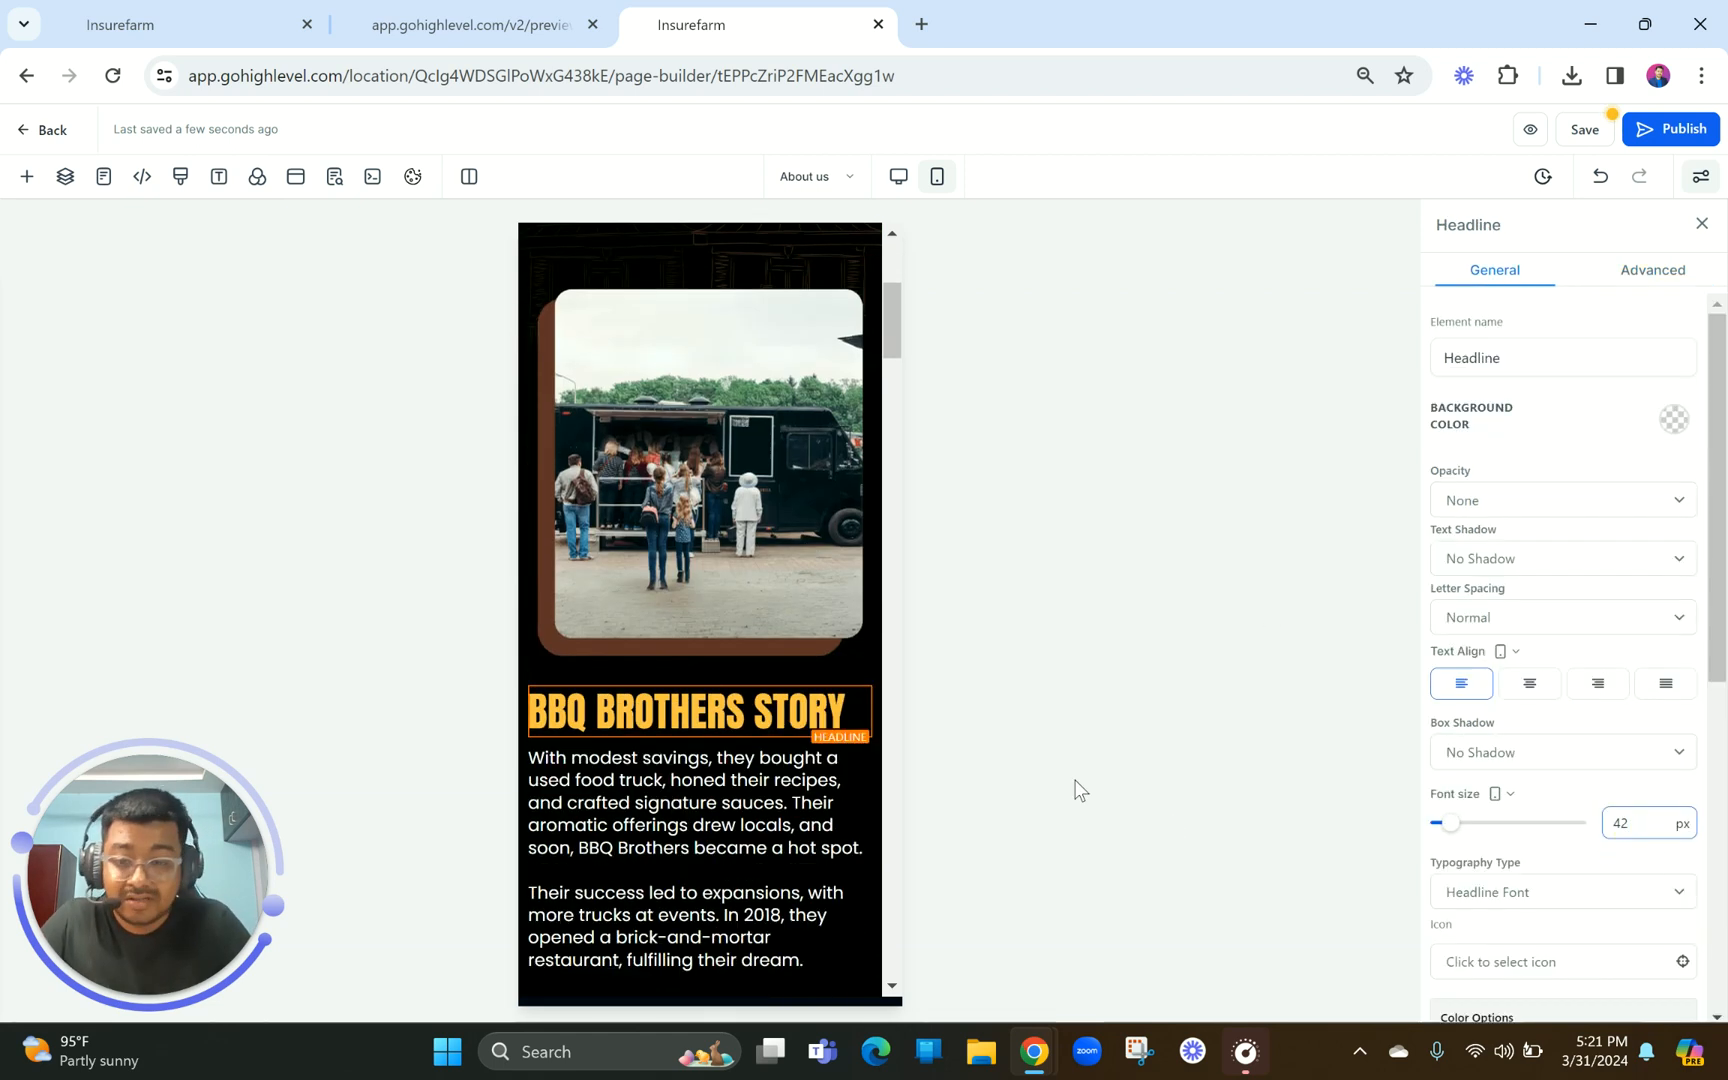
# Set the mobile font size of the paragraph under BBQ Brothers Story to 16 px
pyautogui.click(676, 841)
pyautogui.doubleClick(1641, 826)
pyautogui.write('16')
pyautogui.doubleClick(1641, 826)
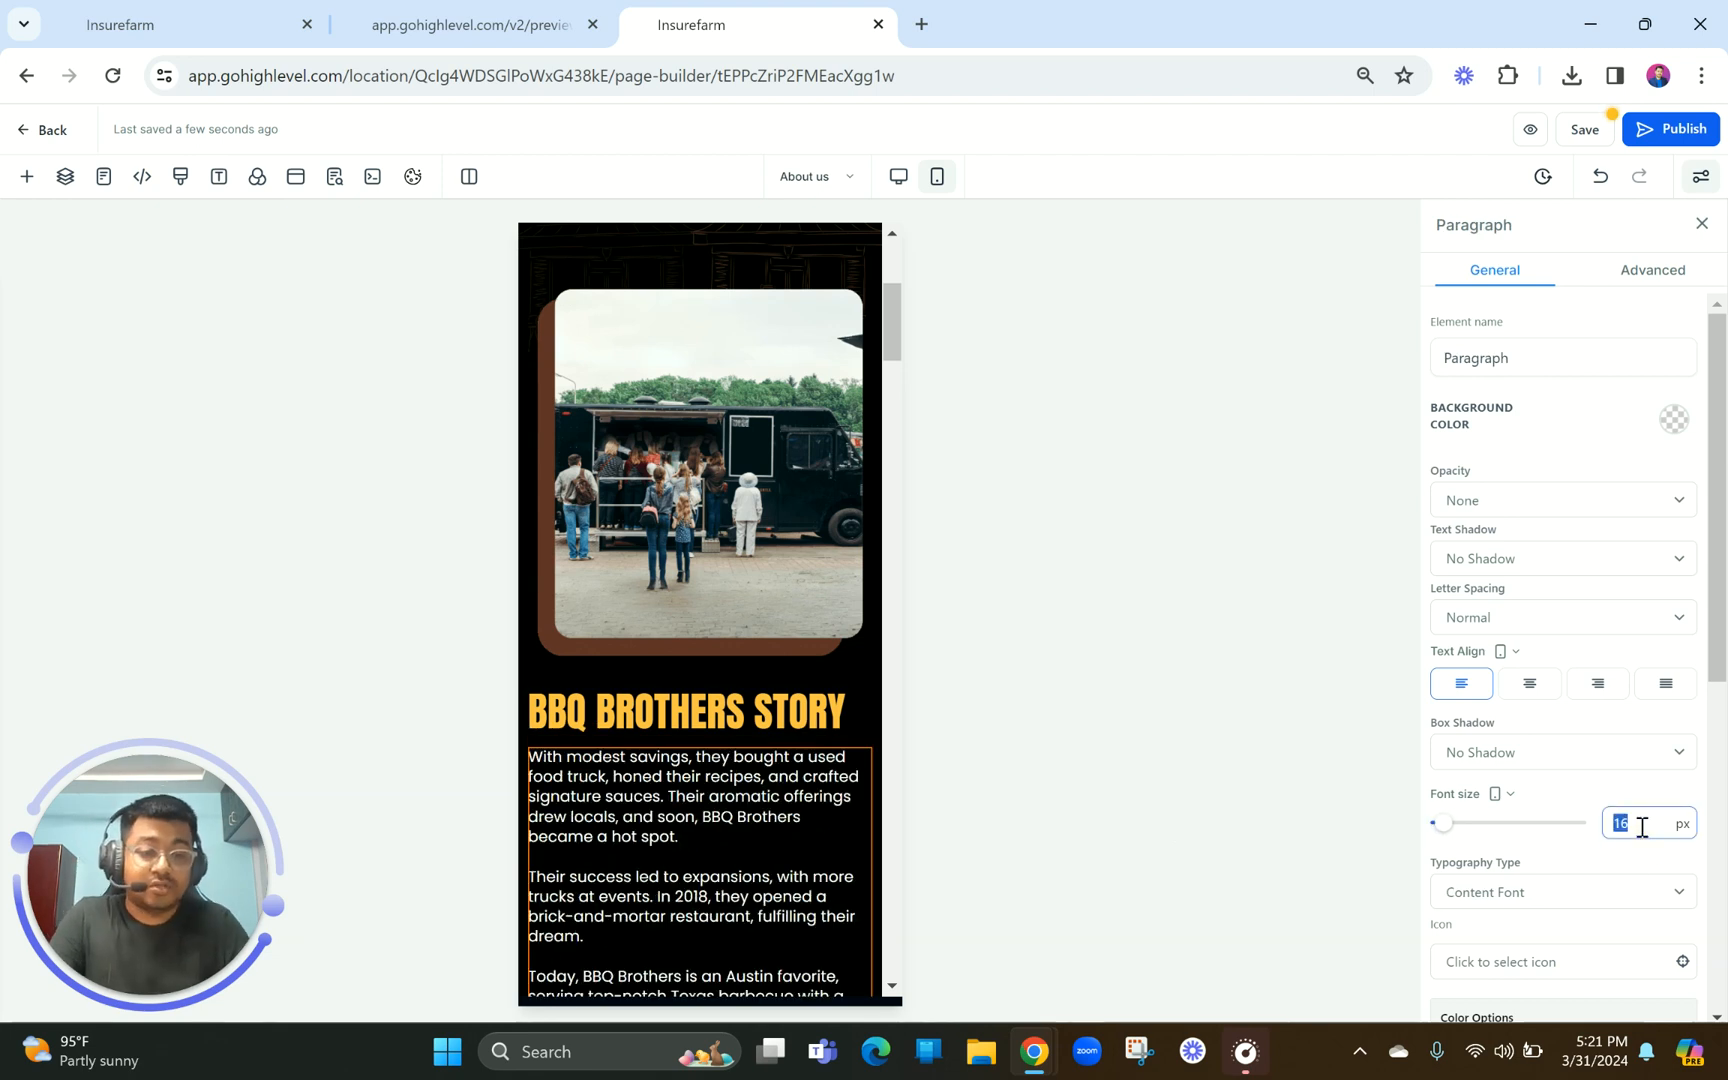
# In the desktop layout, duplicate the section containing the BBQ Brothers Story, About Jake and About Sam rows and limit the original to desktop visibility
pyautogui.scroll(-10, 600, 800)
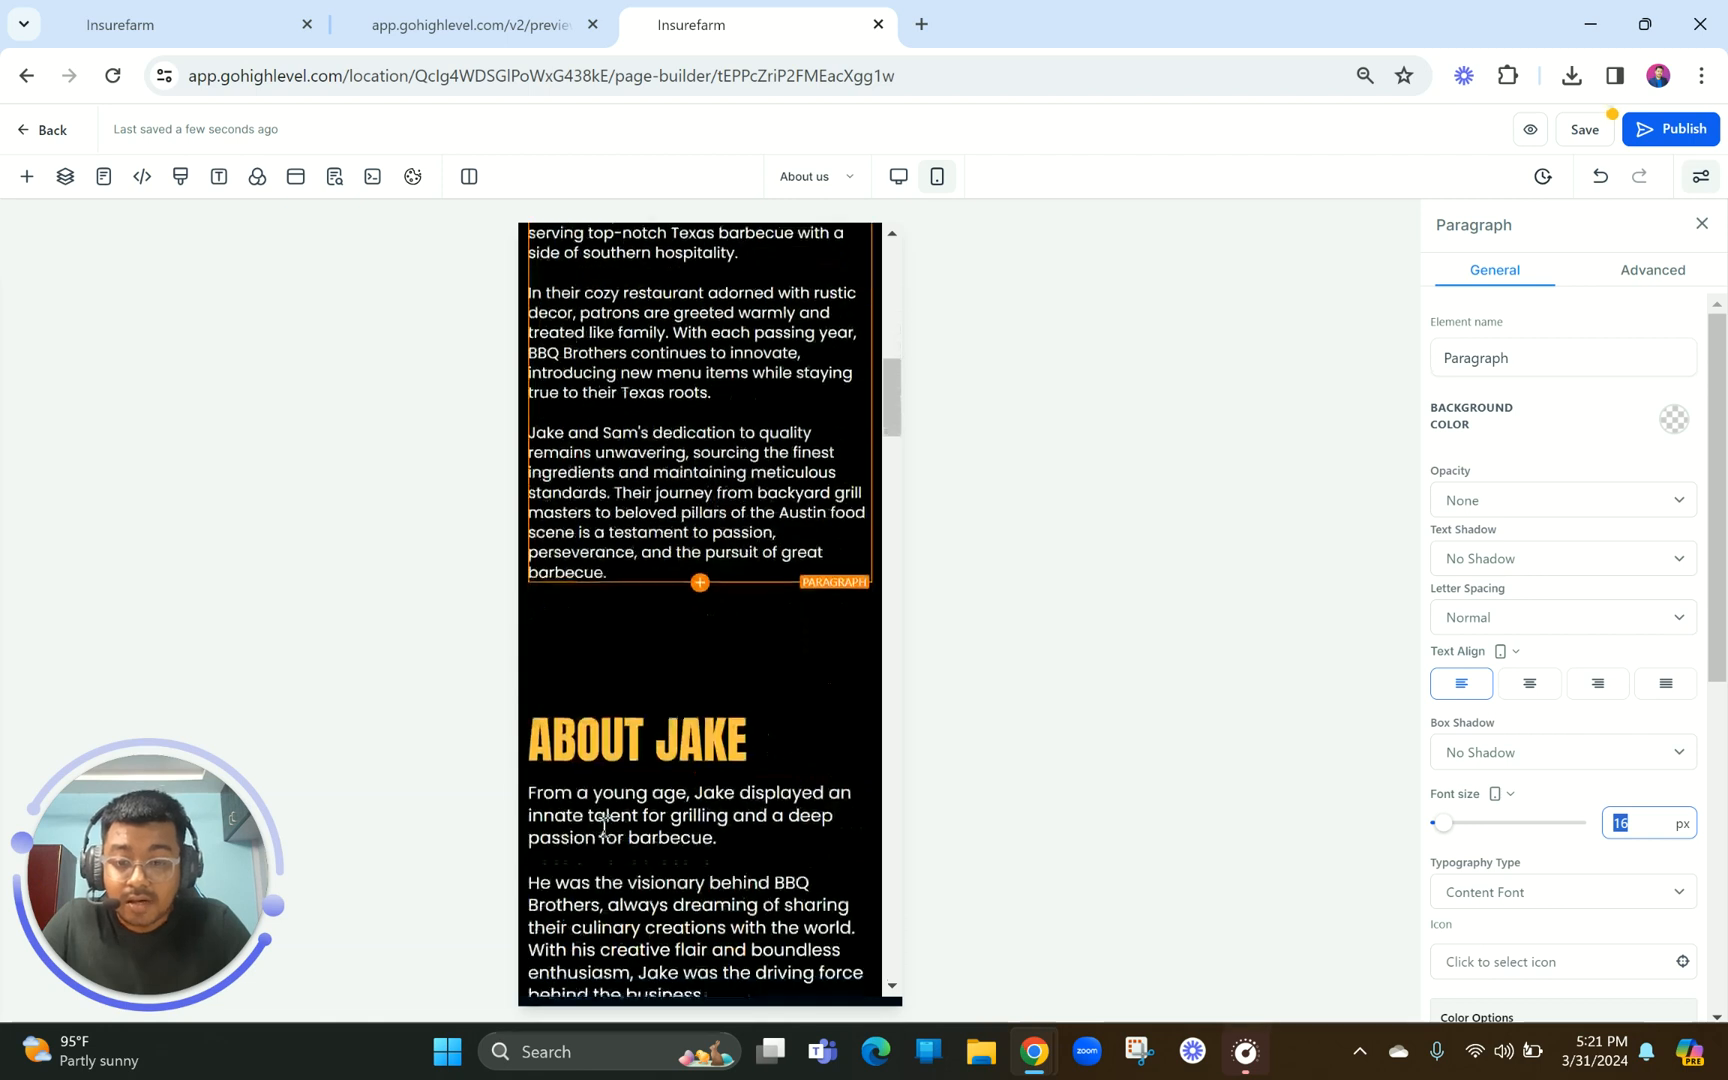
pyautogui.scroll(-8, 605, 625)
pyautogui.scroll(5, 609, 629)
pyautogui.scroll(3, 611, 630)
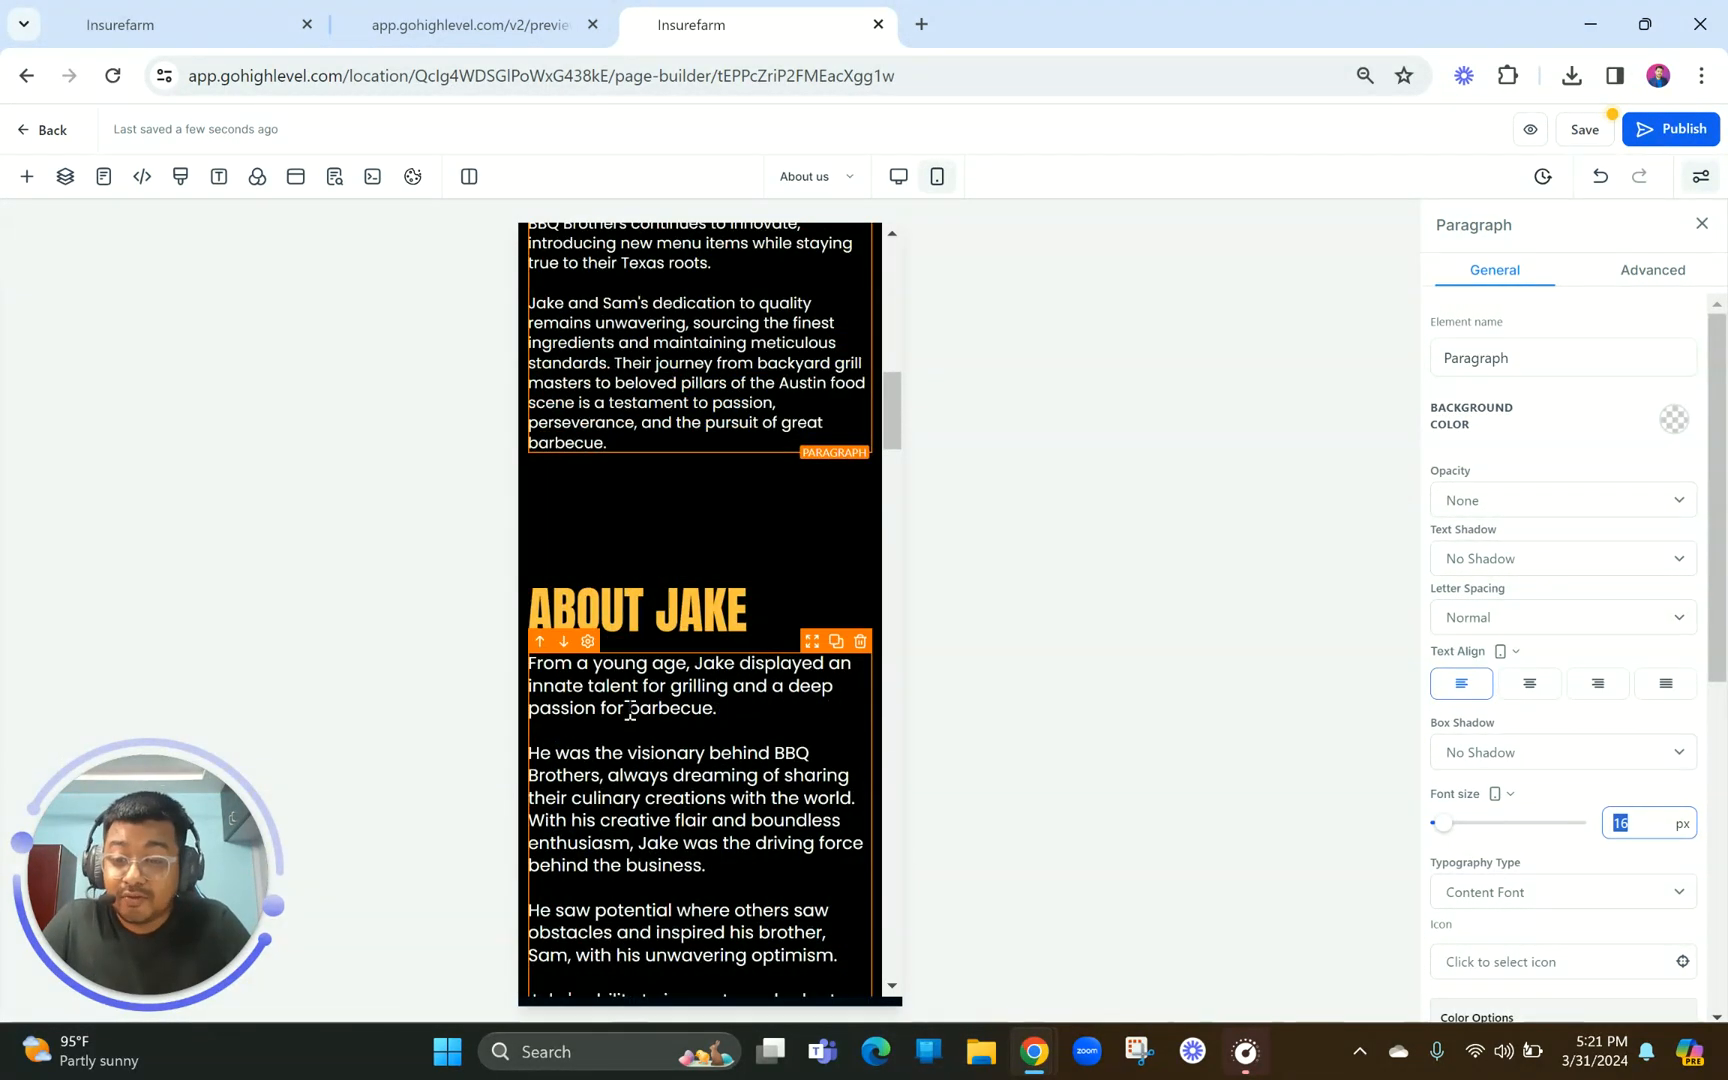
pyautogui.scroll(-3, 620, 710)
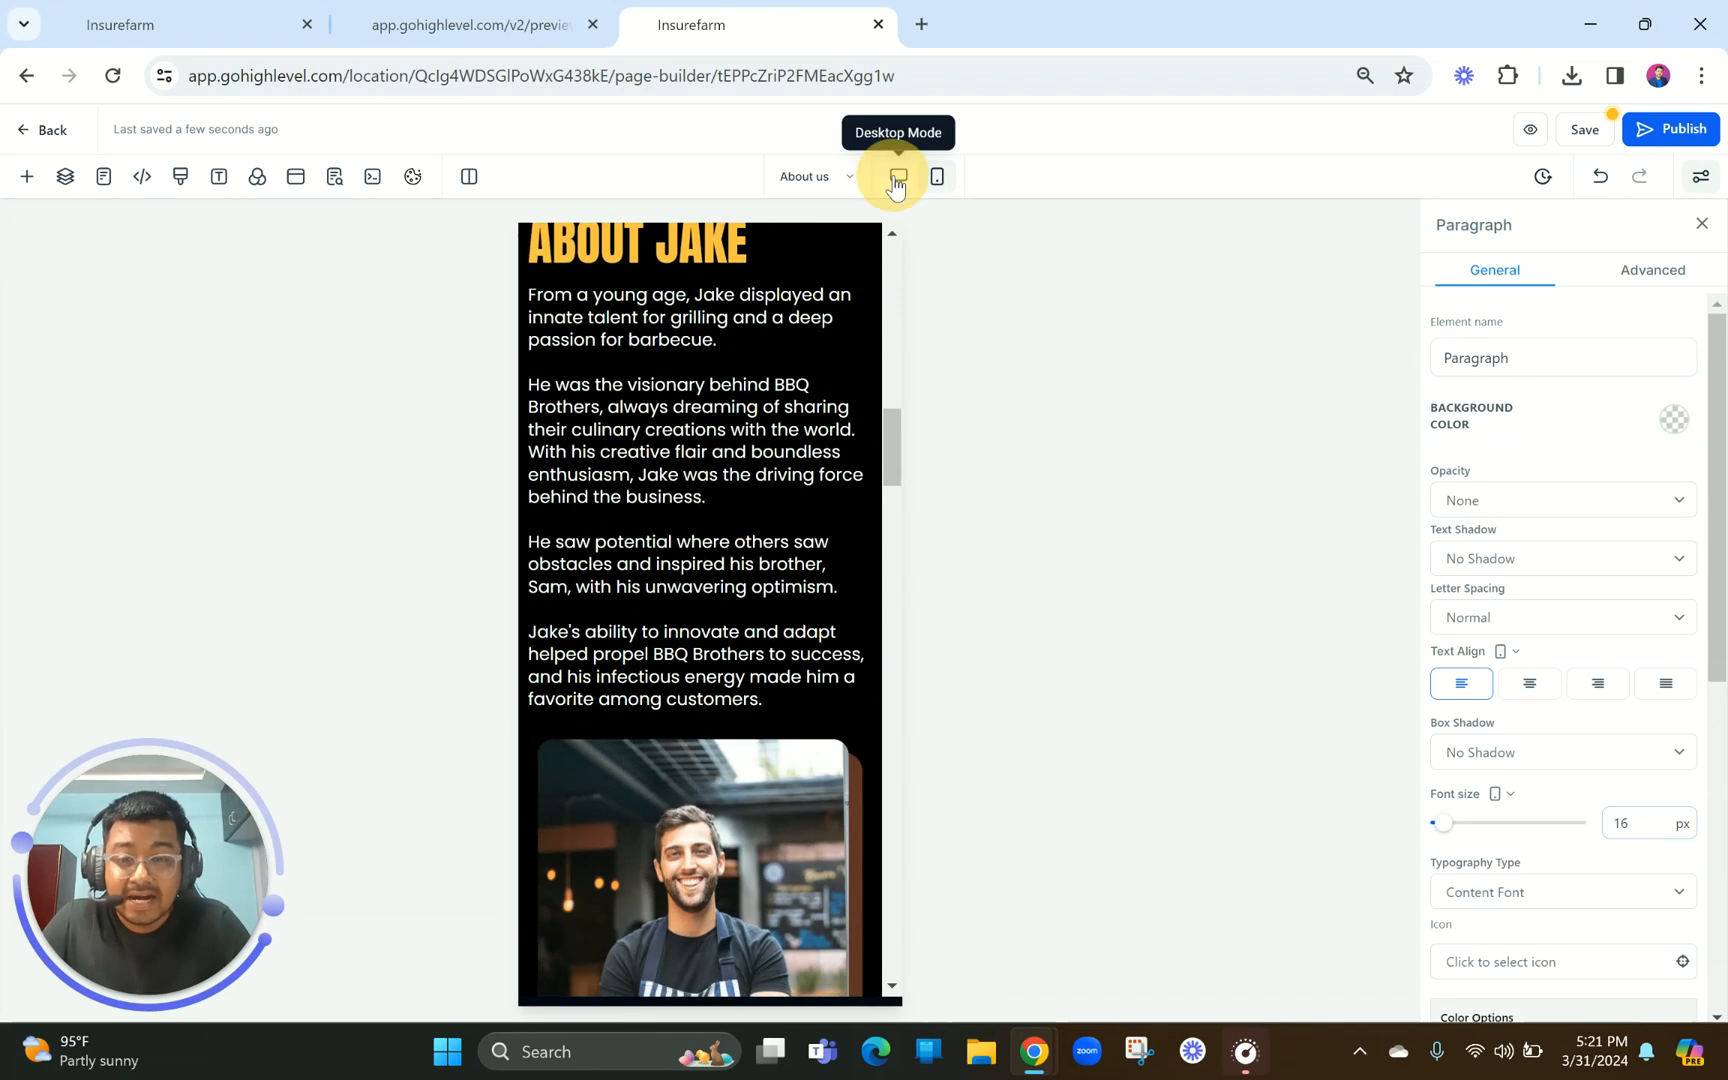
pyautogui.click(898, 177)
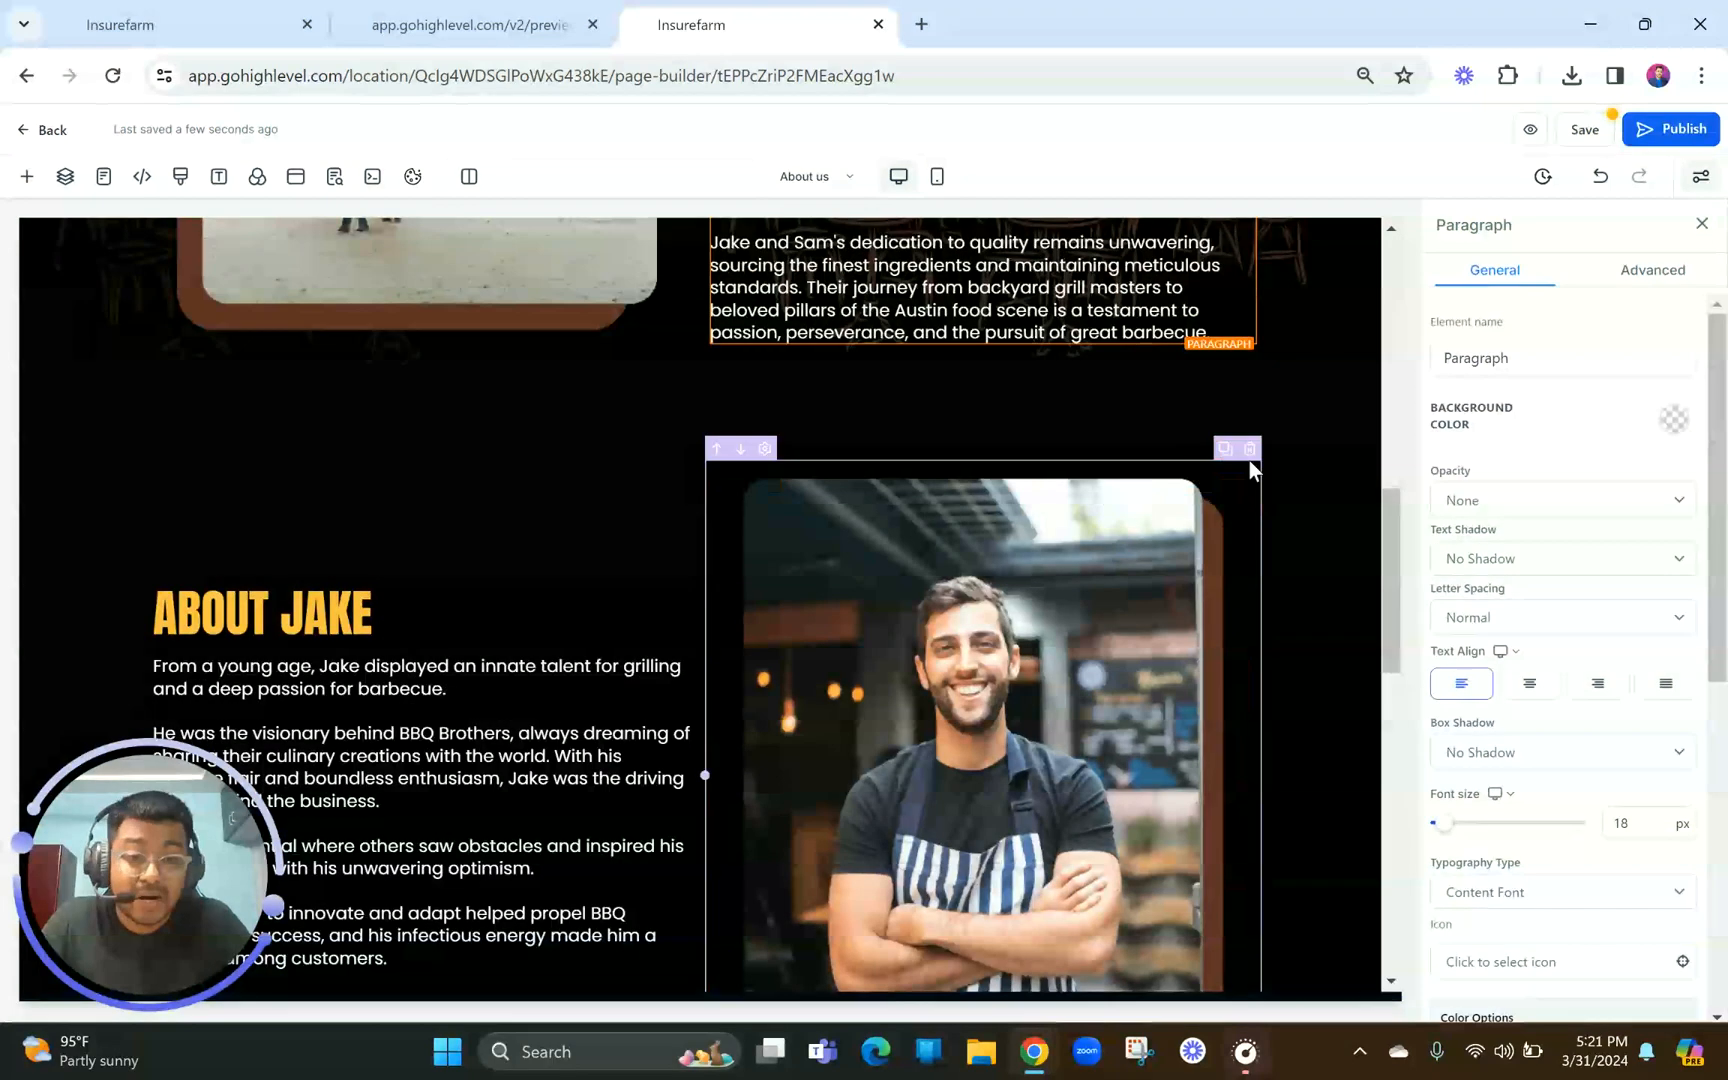
pyautogui.scroll(5, 1318, 406)
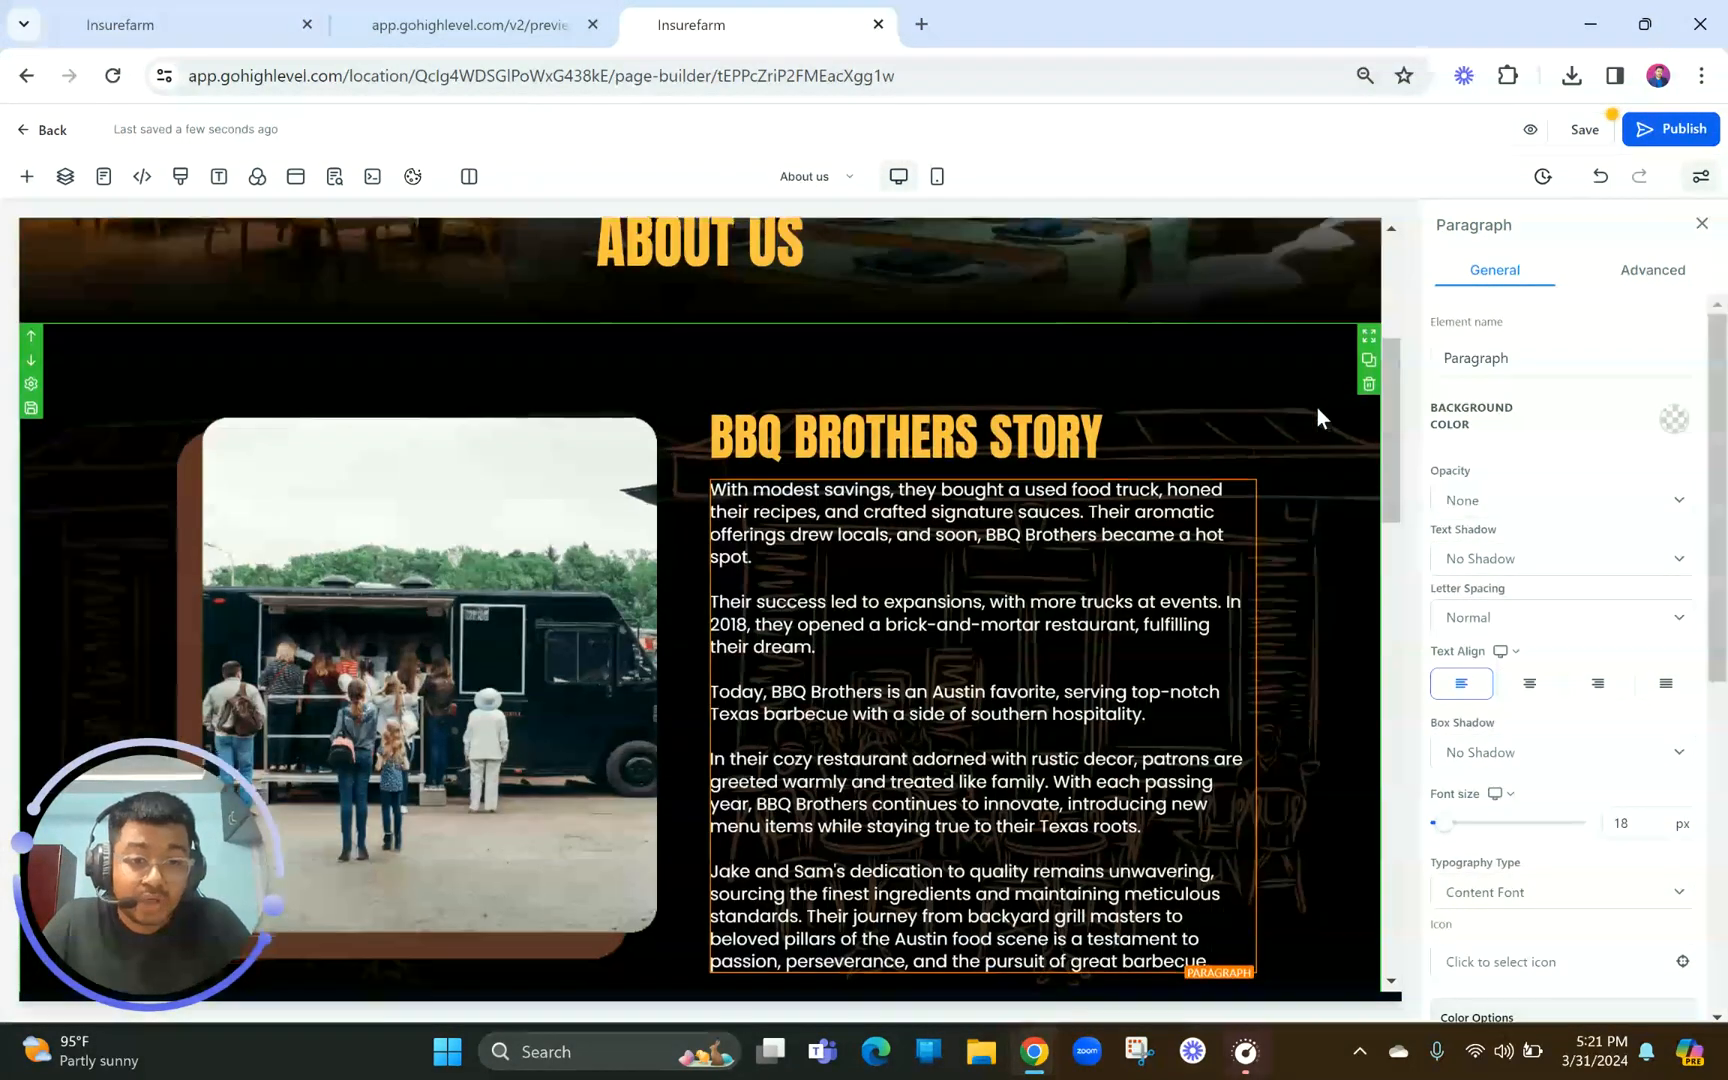
pyautogui.click(1263, 360)
pyautogui.click(1652, 271)
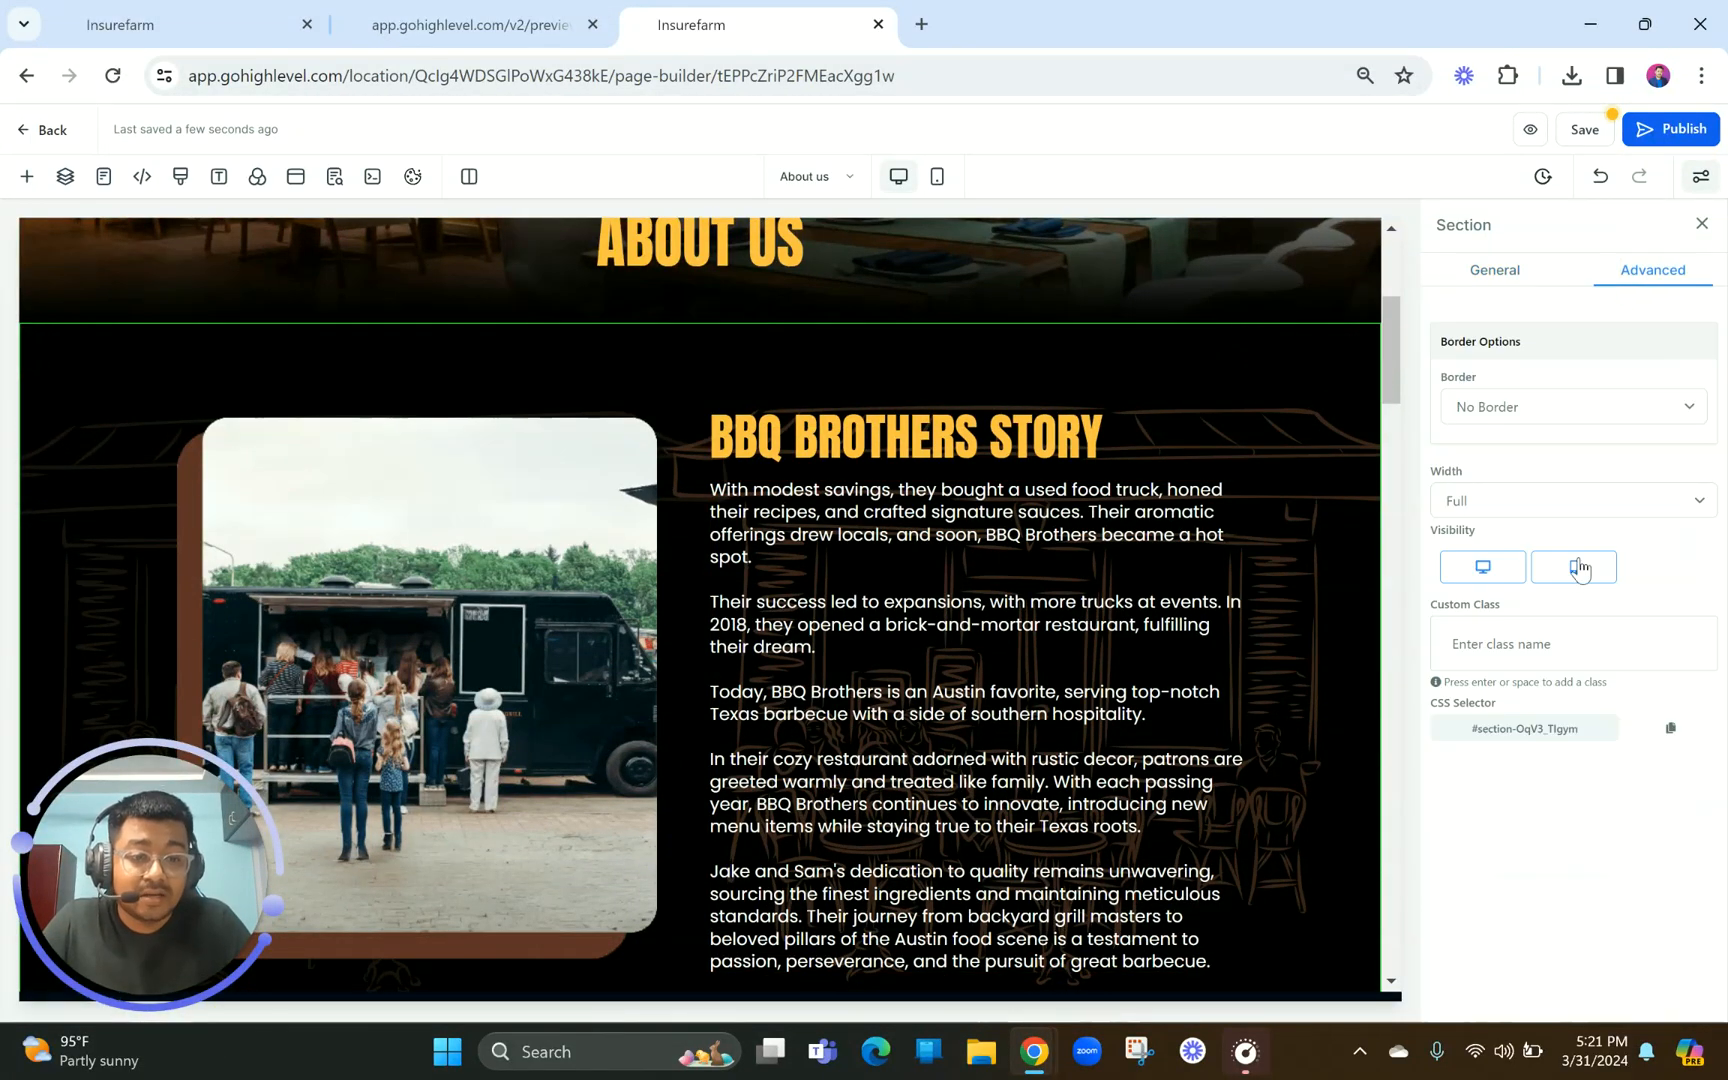
pyautogui.scroll(-1, 1254, 700)
pyautogui.scroll(-15, 1254, 694)
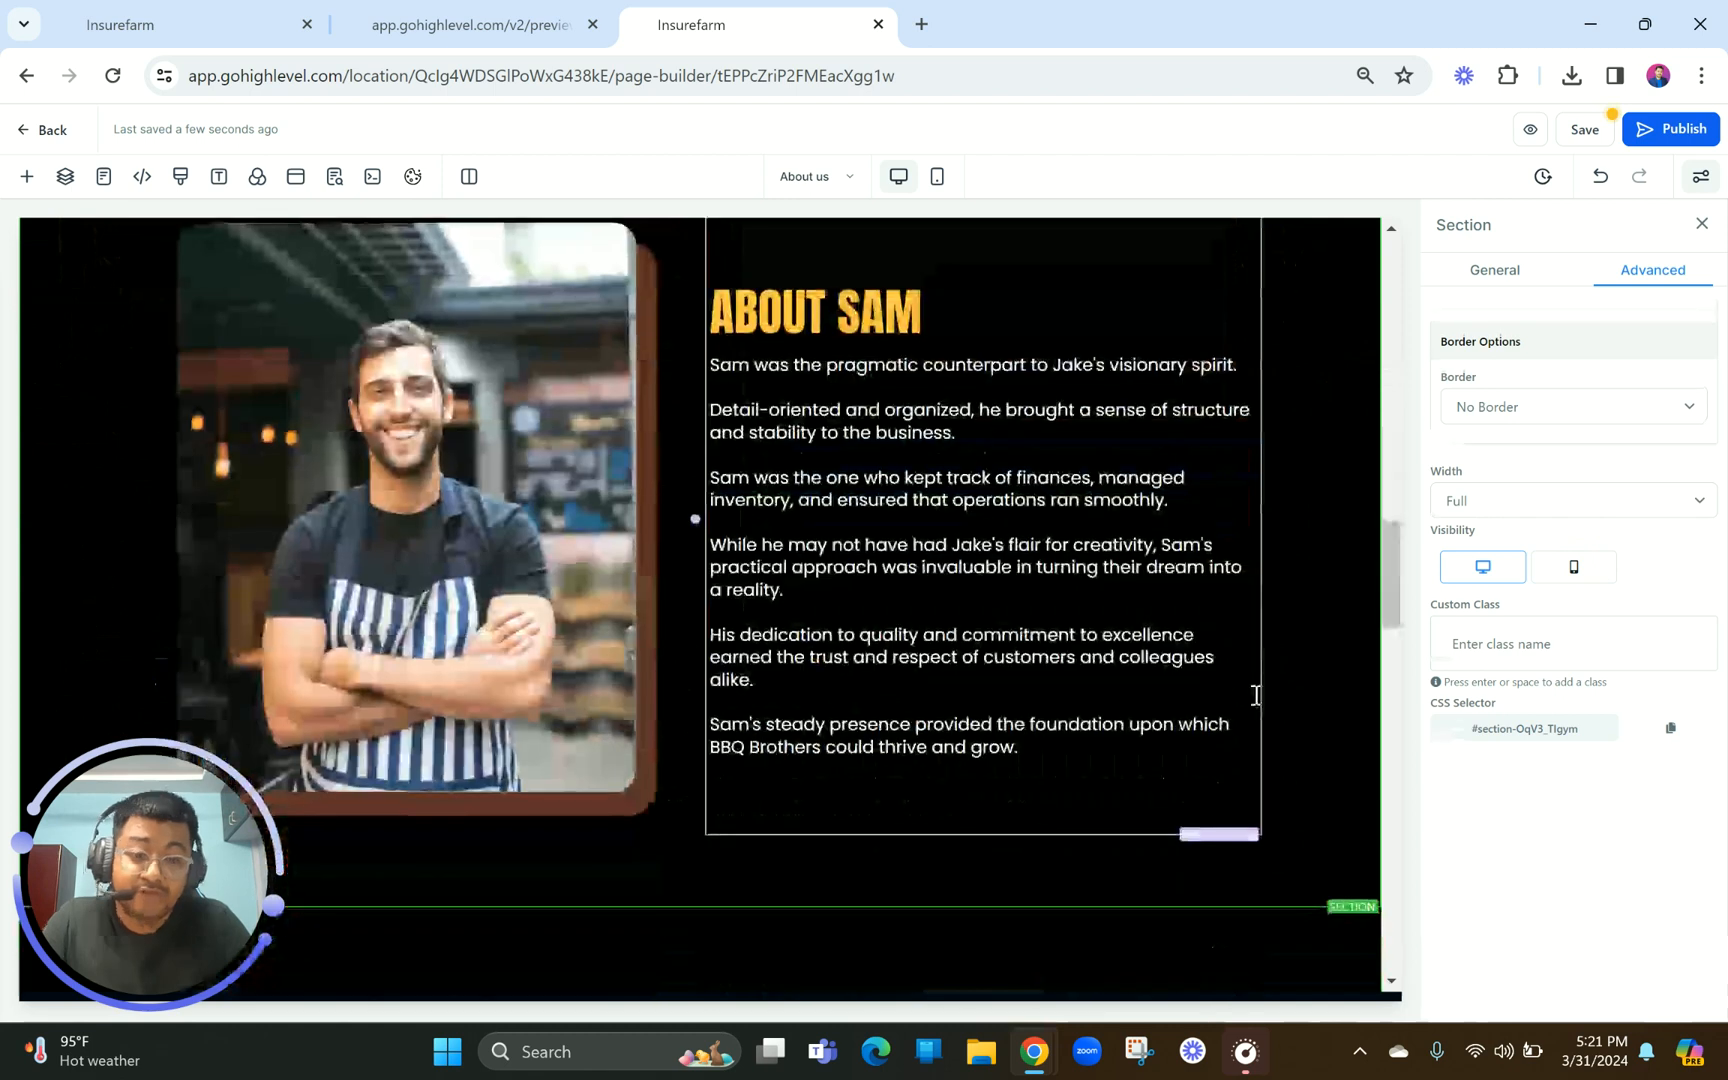
# Limit the duplicated BBQ Brothers Story section to mobile visibility by hiding it on desktop
pyautogui.click(1125, 595)
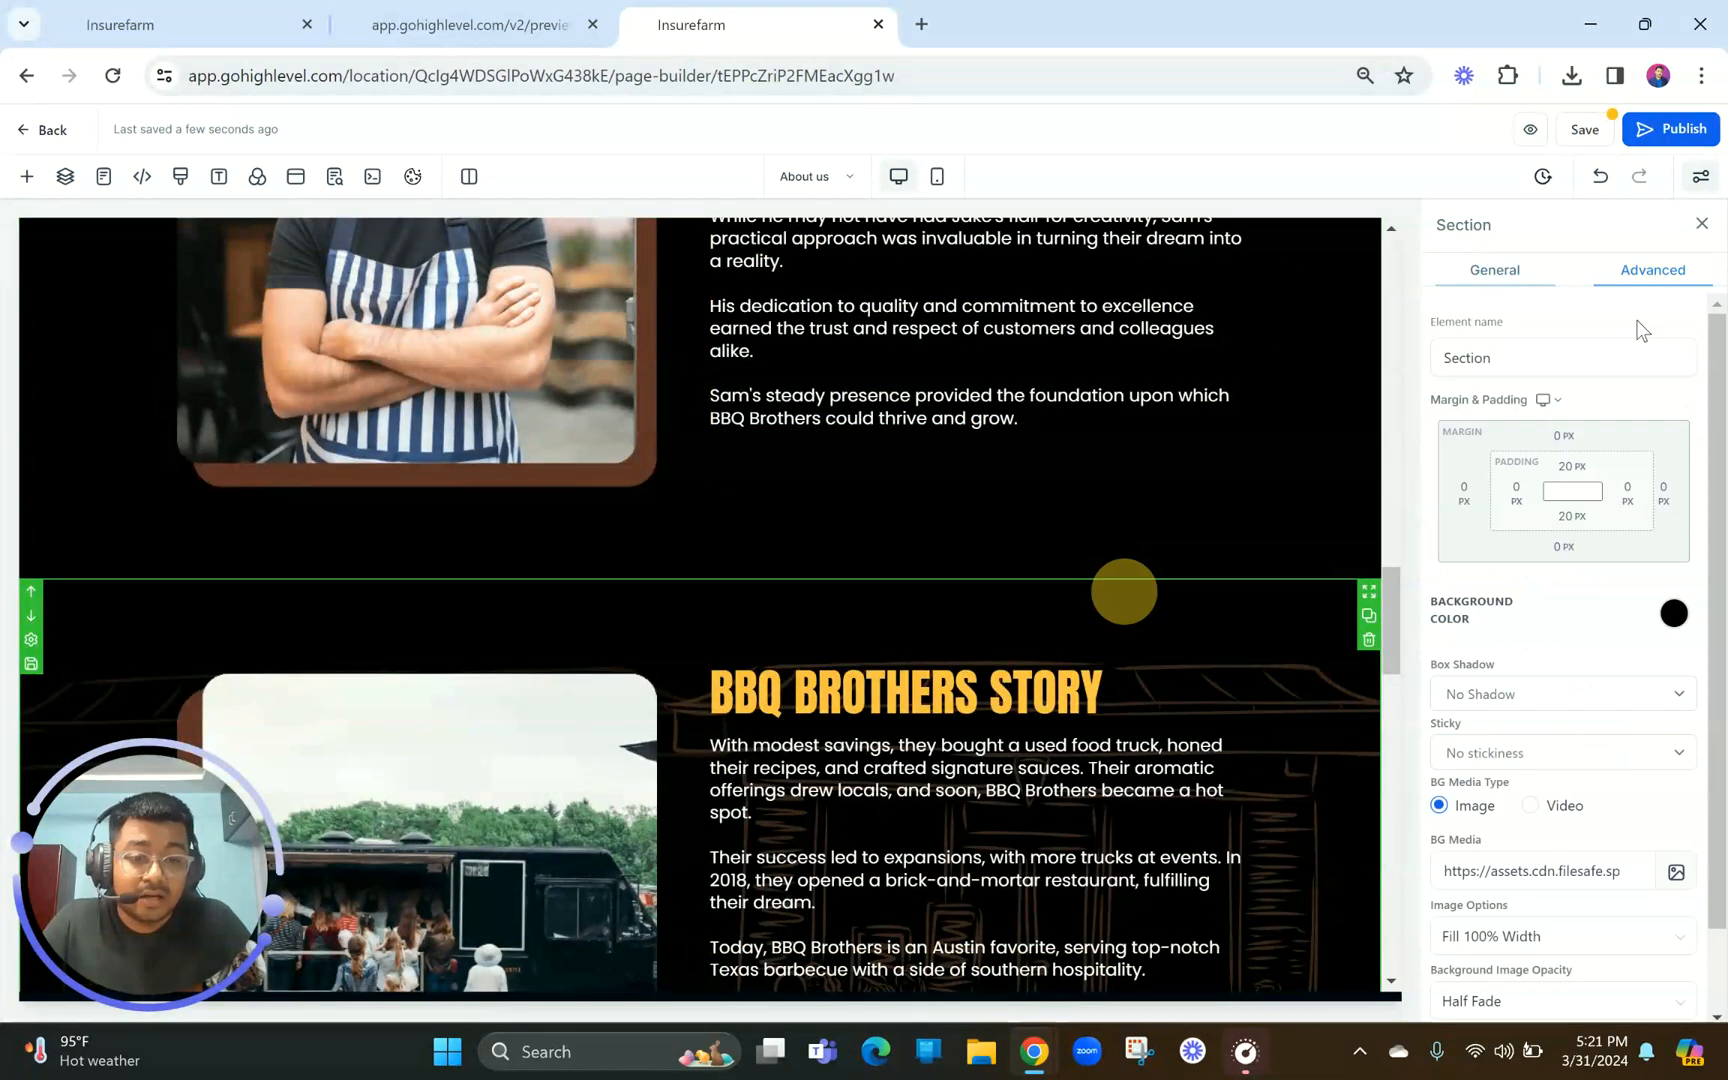
pyautogui.click(1652, 270)
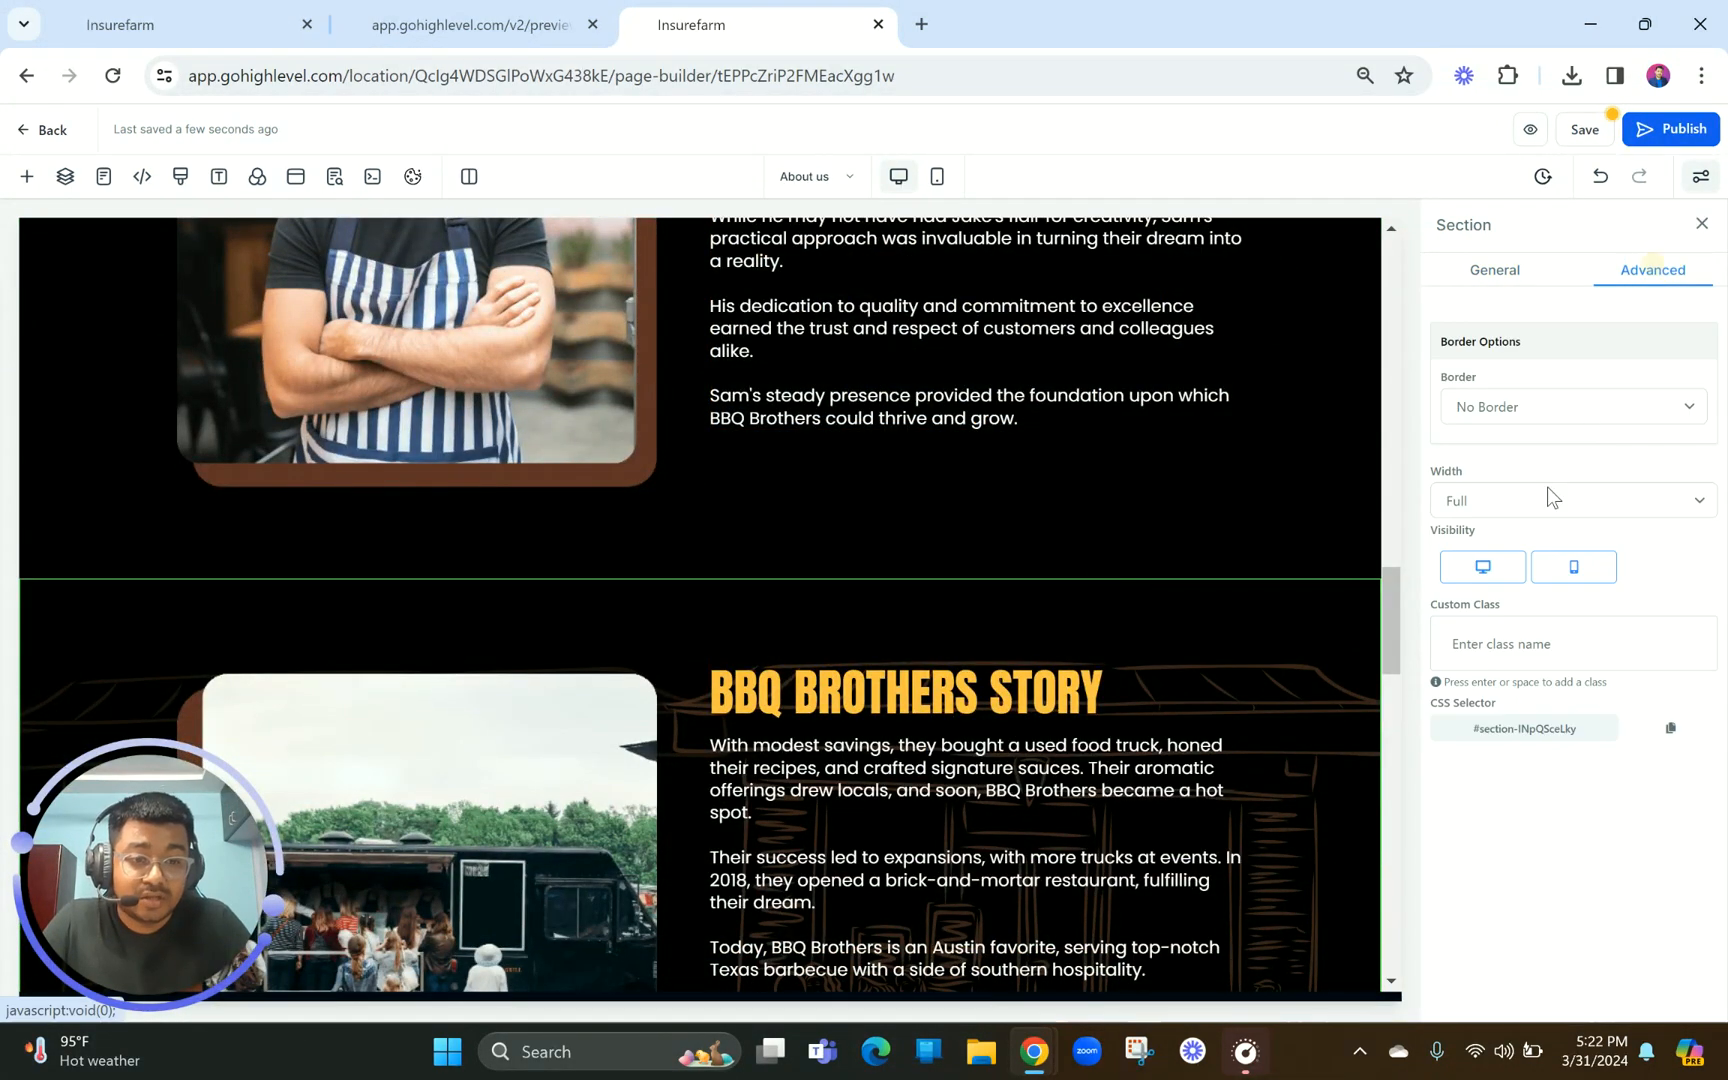
pyautogui.click(1481, 568)
pyautogui.scroll(4, 1013, 520)
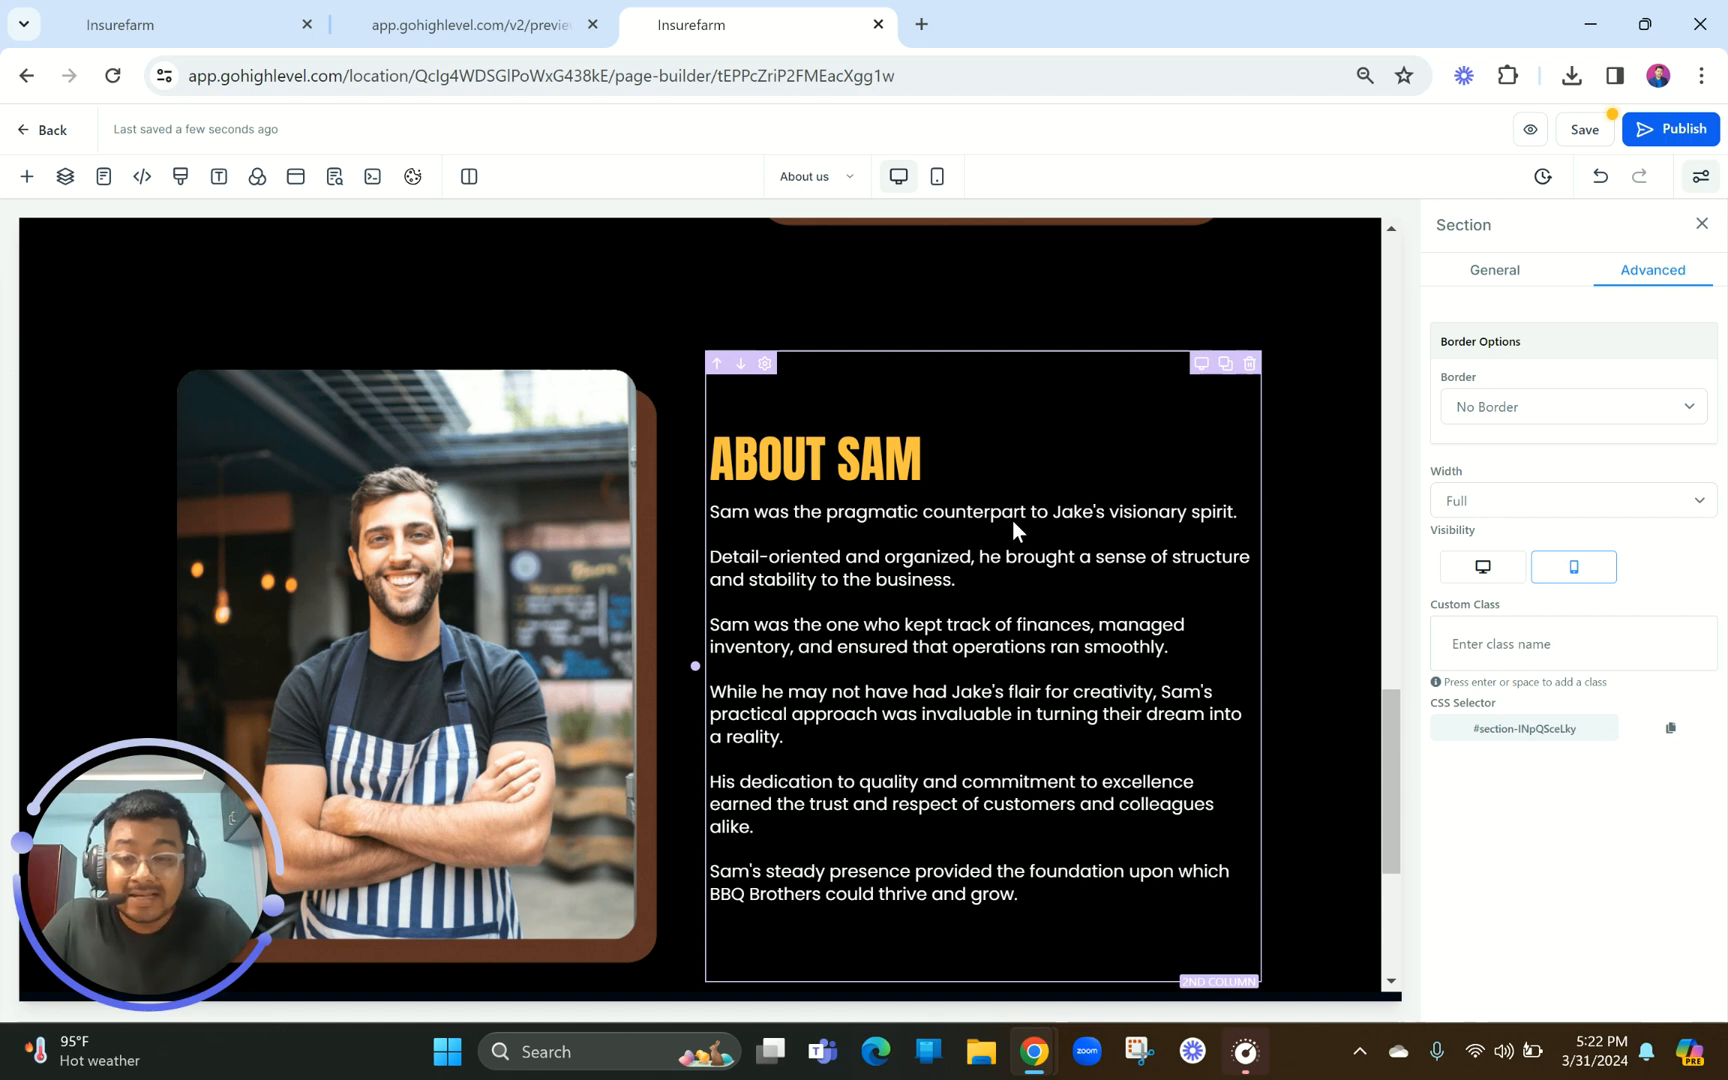
# In the mobile layout, place the About Jake photo above its text and move the About Jake headline above the photo
pyautogui.scroll(-5, 1013, 518)
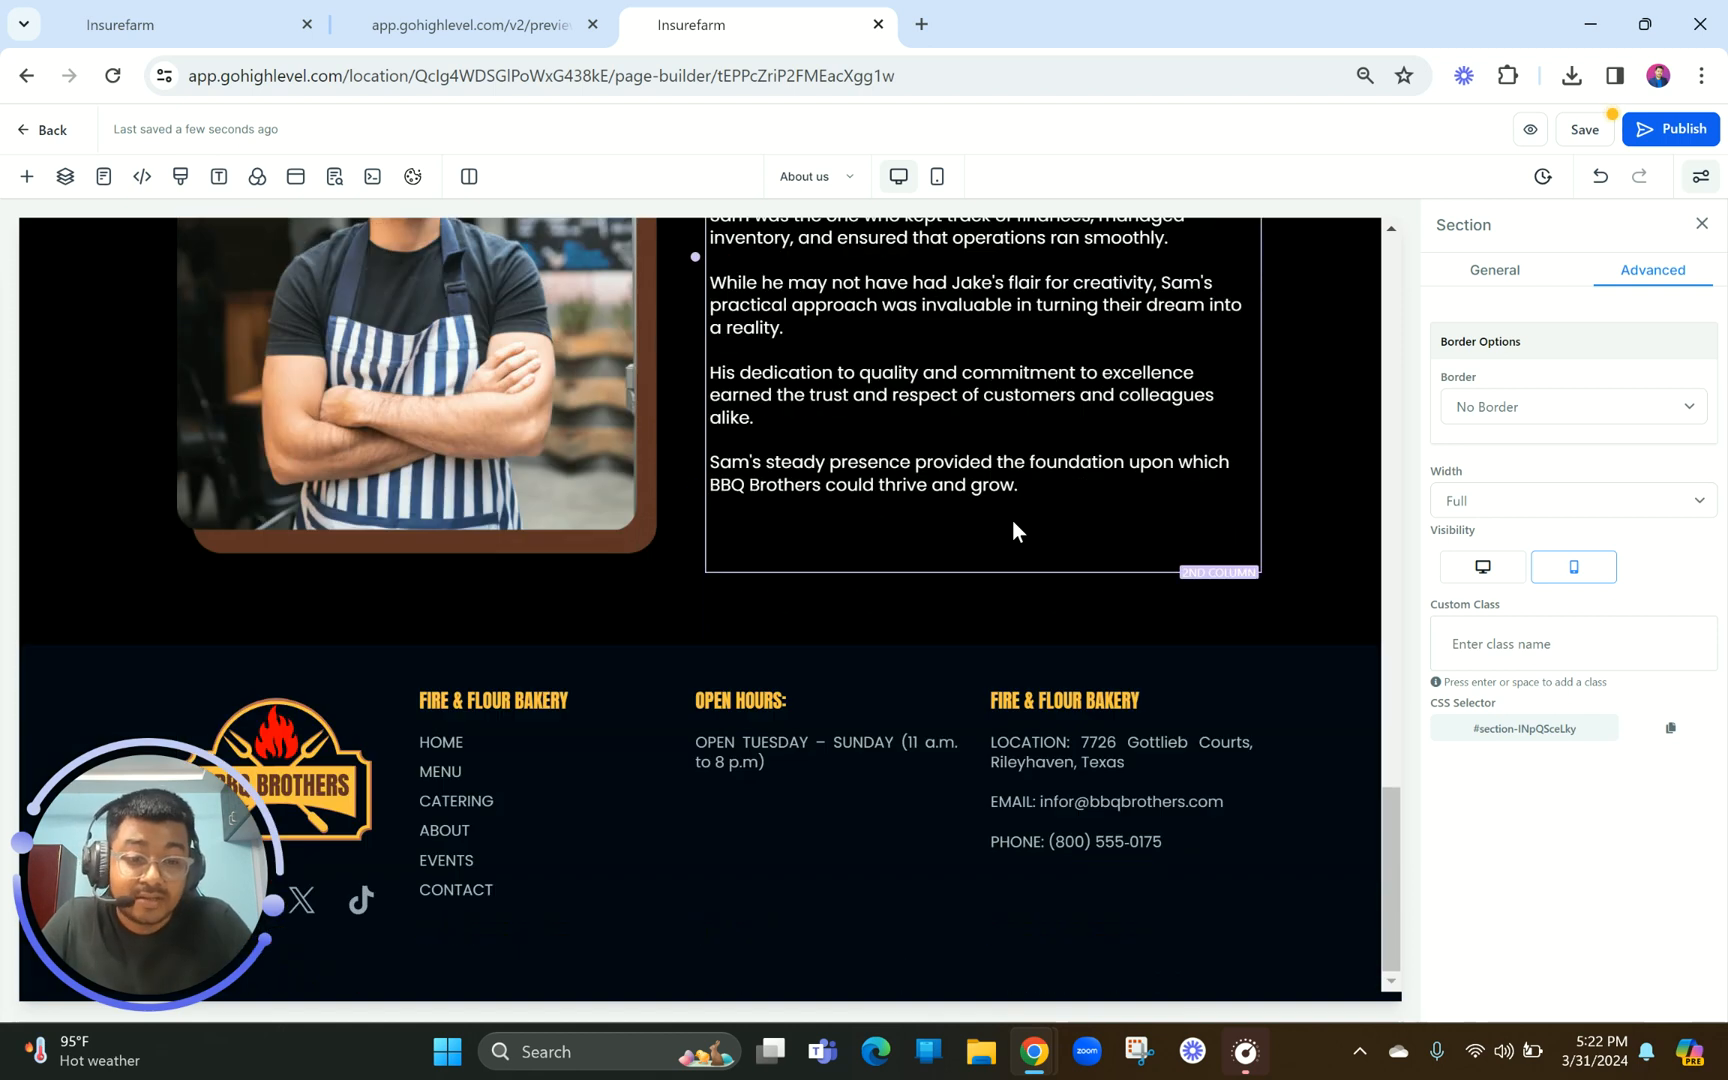
pyautogui.scroll(20, 1013, 518)
pyautogui.scroll(-10, 1013, 522)
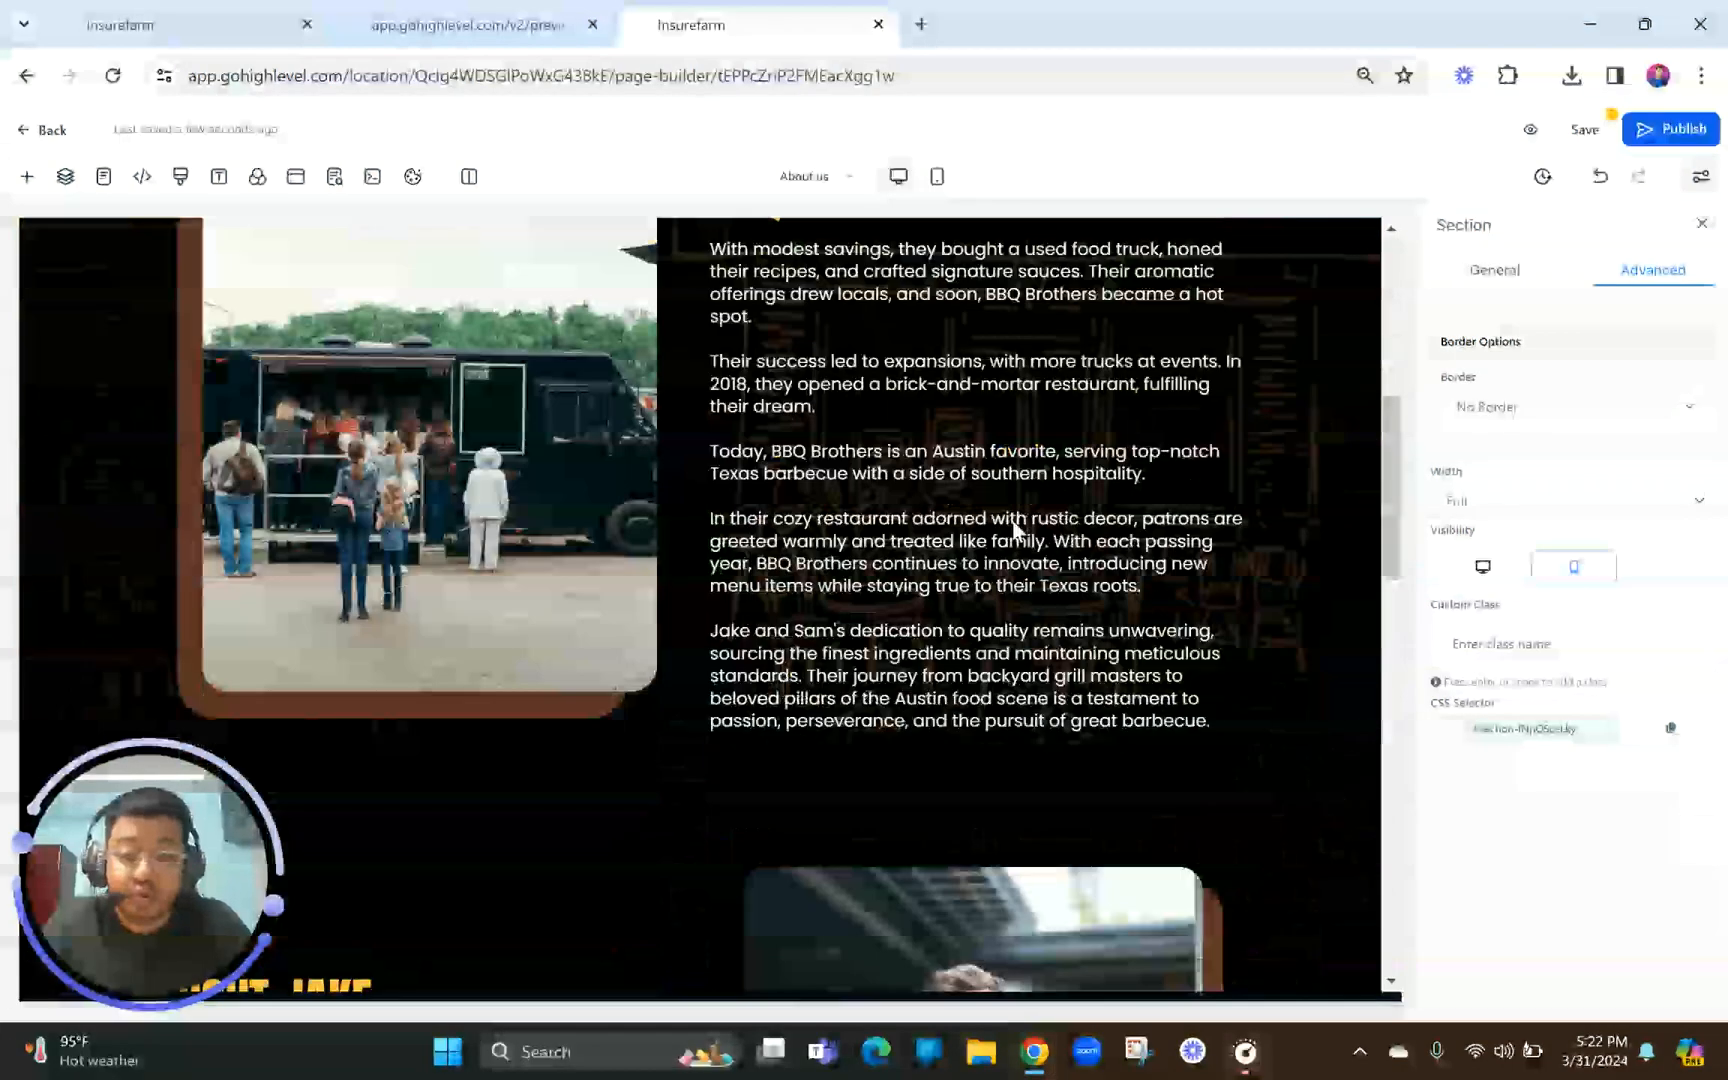
pyautogui.scroll(5, 1013, 522)
pyautogui.scroll(5, 1013, 518)
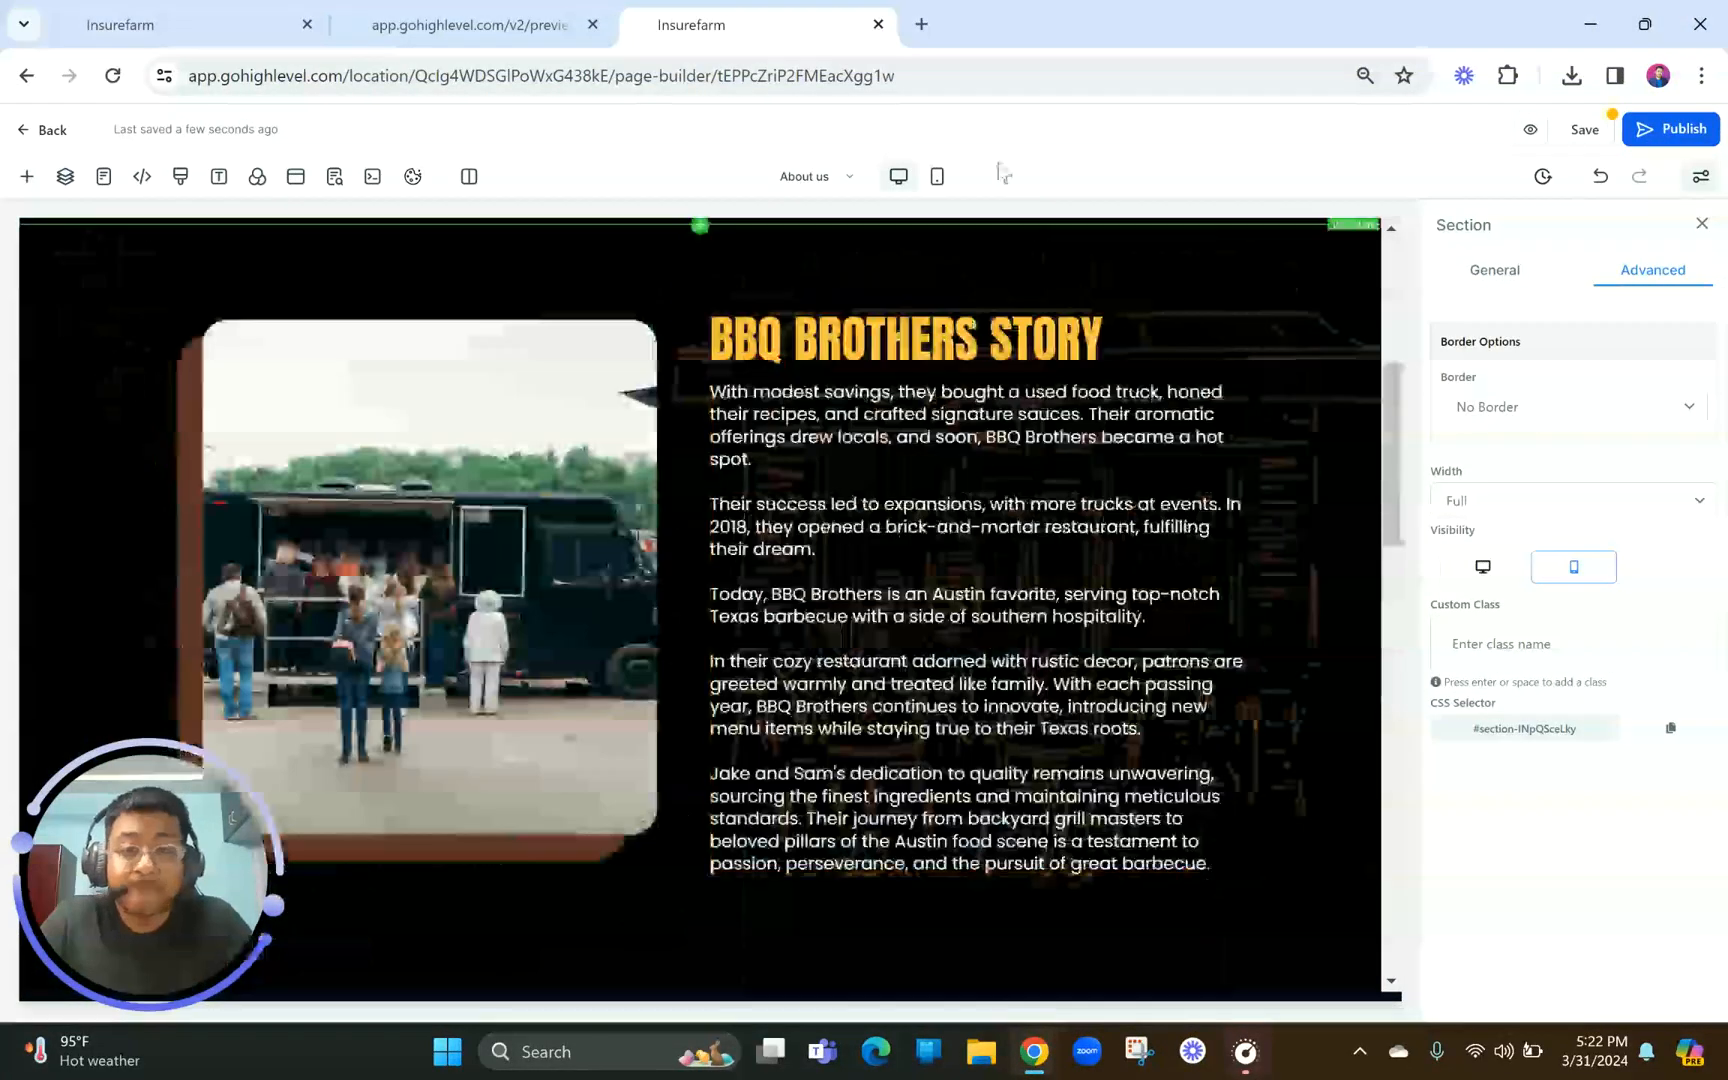
pyautogui.click(937, 176)
pyautogui.scroll(-15, 788, 537)
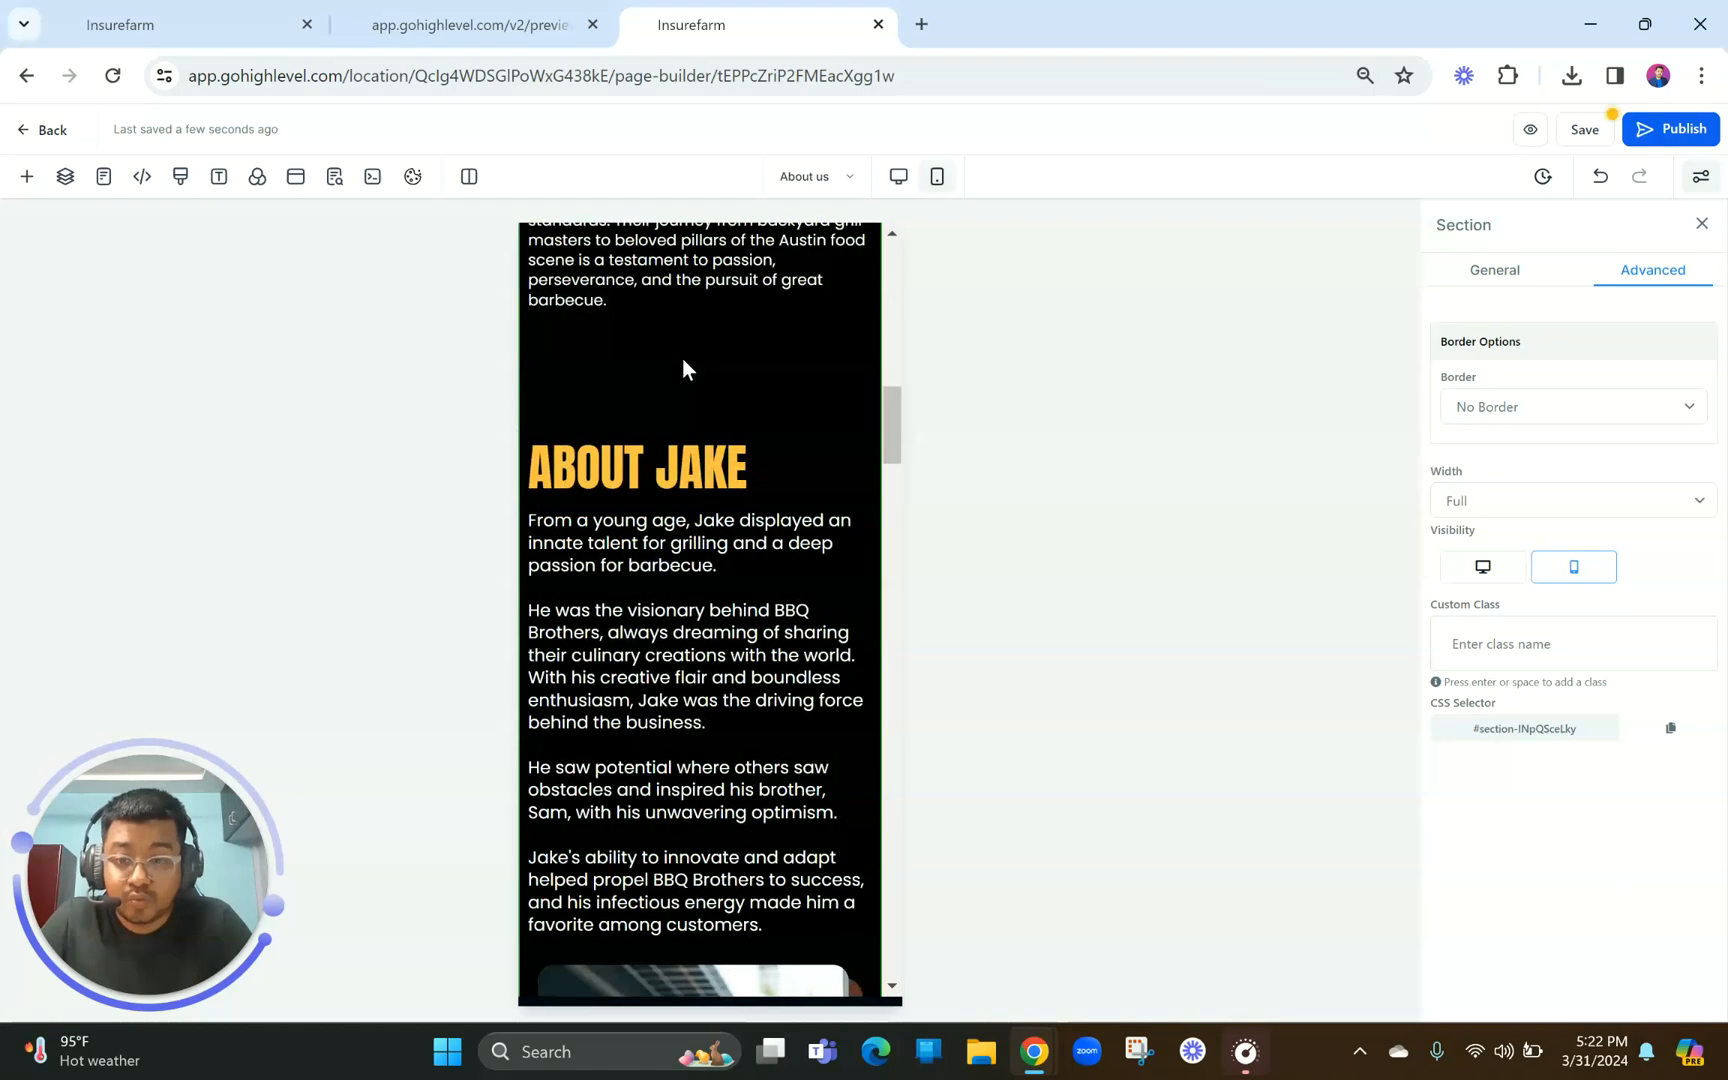
pyautogui.scroll(-3, 627, 594)
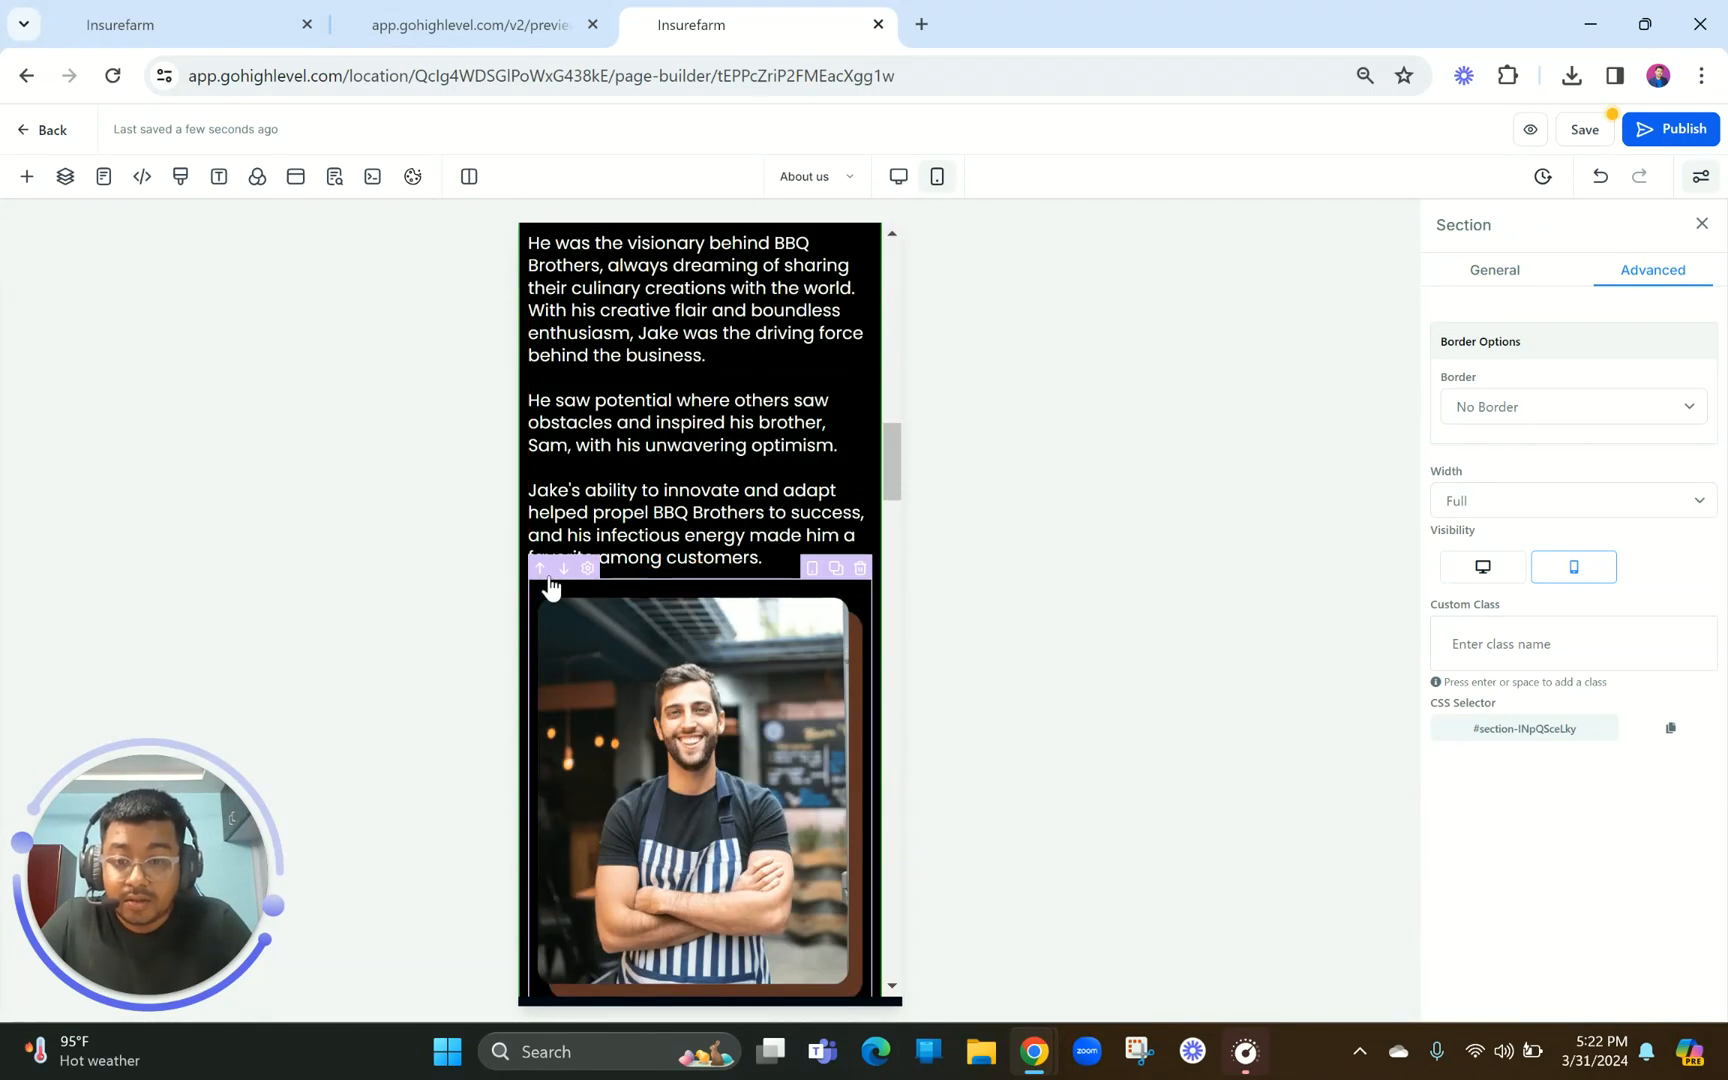
pyautogui.scroll(5, 656, 512)
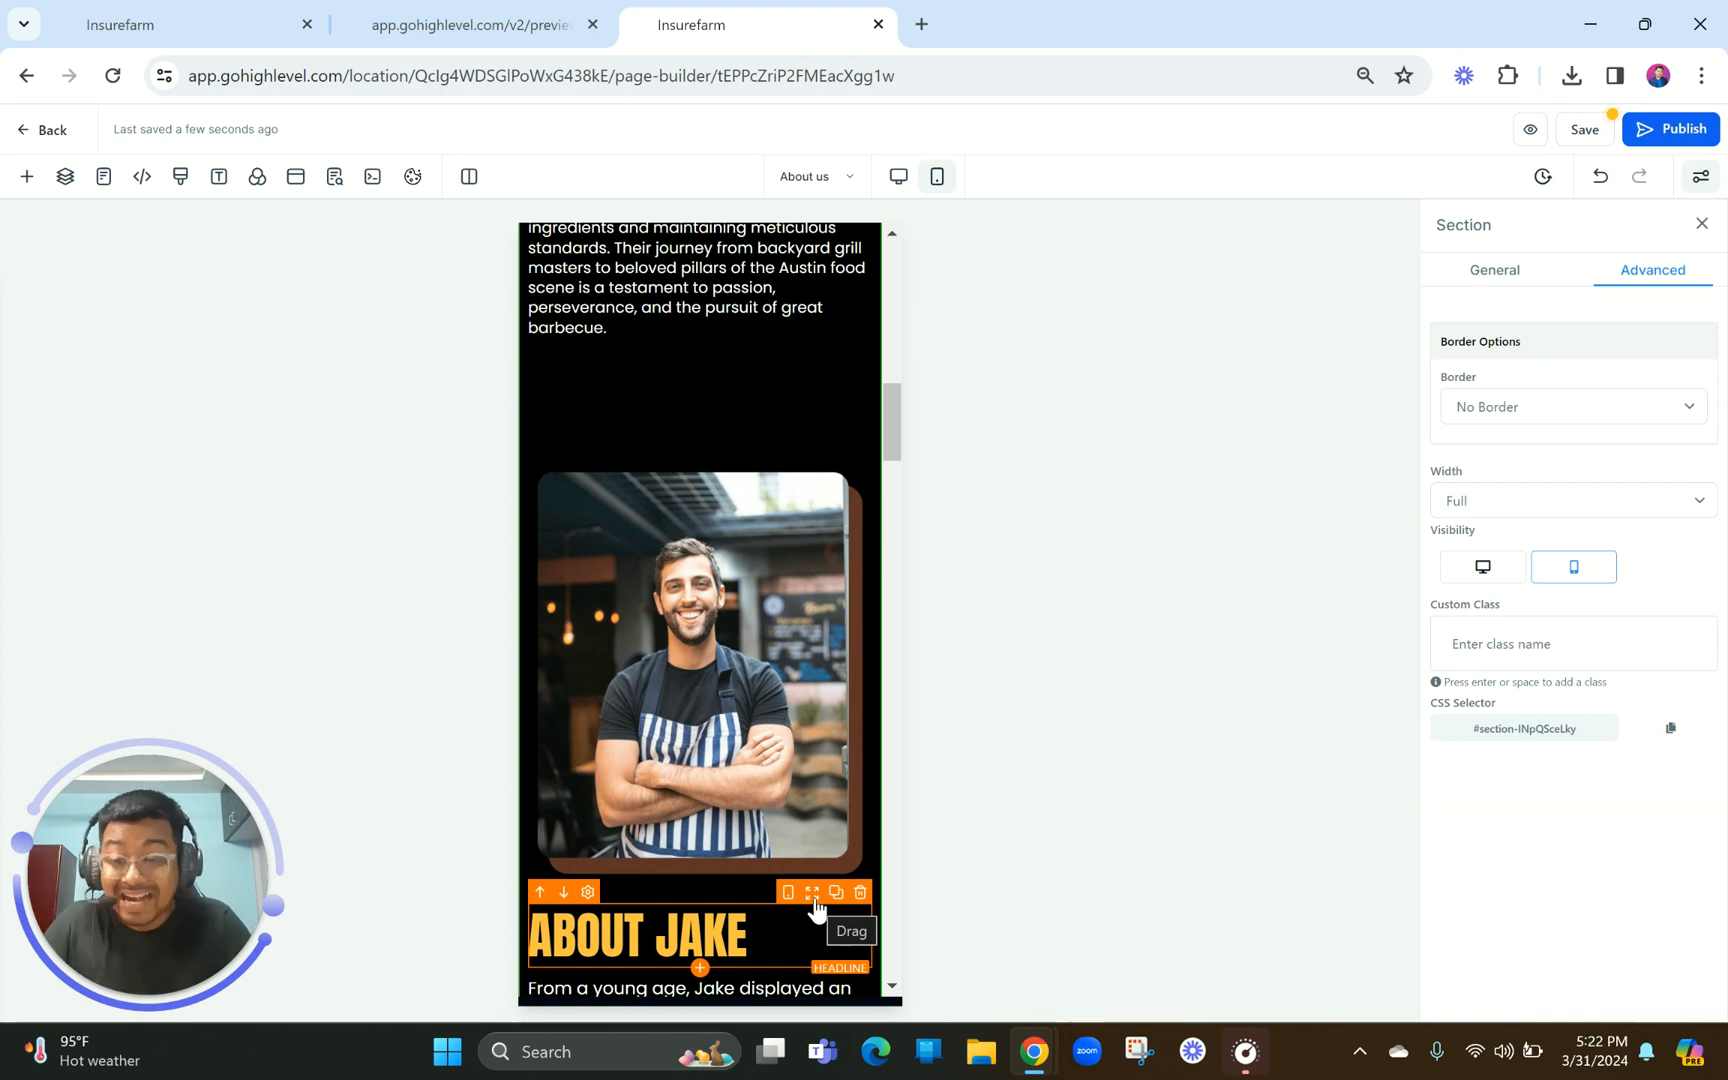
pyautogui.moveTo(815, 905); pyautogui.dragTo(832, 487)
# Centre the About Jake headline and set its mobile font size to 42 px
pyautogui.click(722, 485)
pyautogui.click(1535, 688)
pyautogui.click(1655, 816)
pyautogui.press('BackSpace')
pyautogui.press('BackSpace')
pyautogui.write('42')
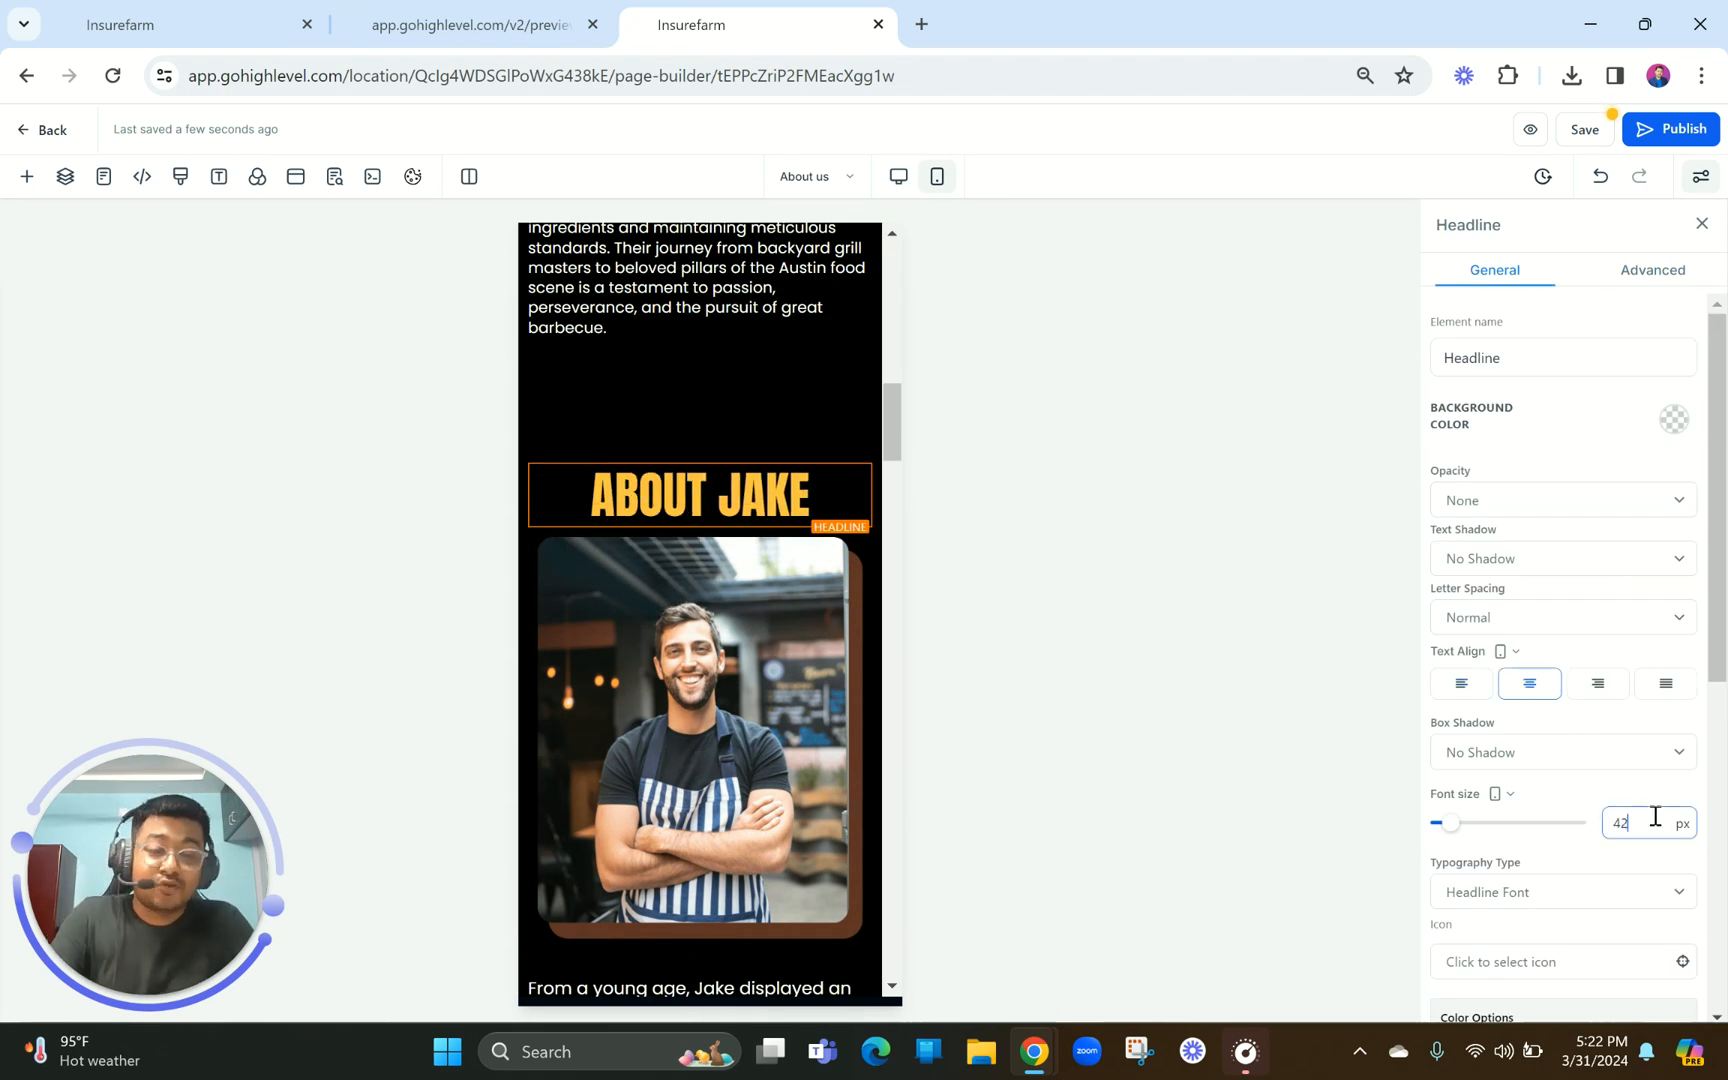
# Centre the BBQ Brothers Story headline in the mobile layout
pyautogui.scroll(10, 528, 612)
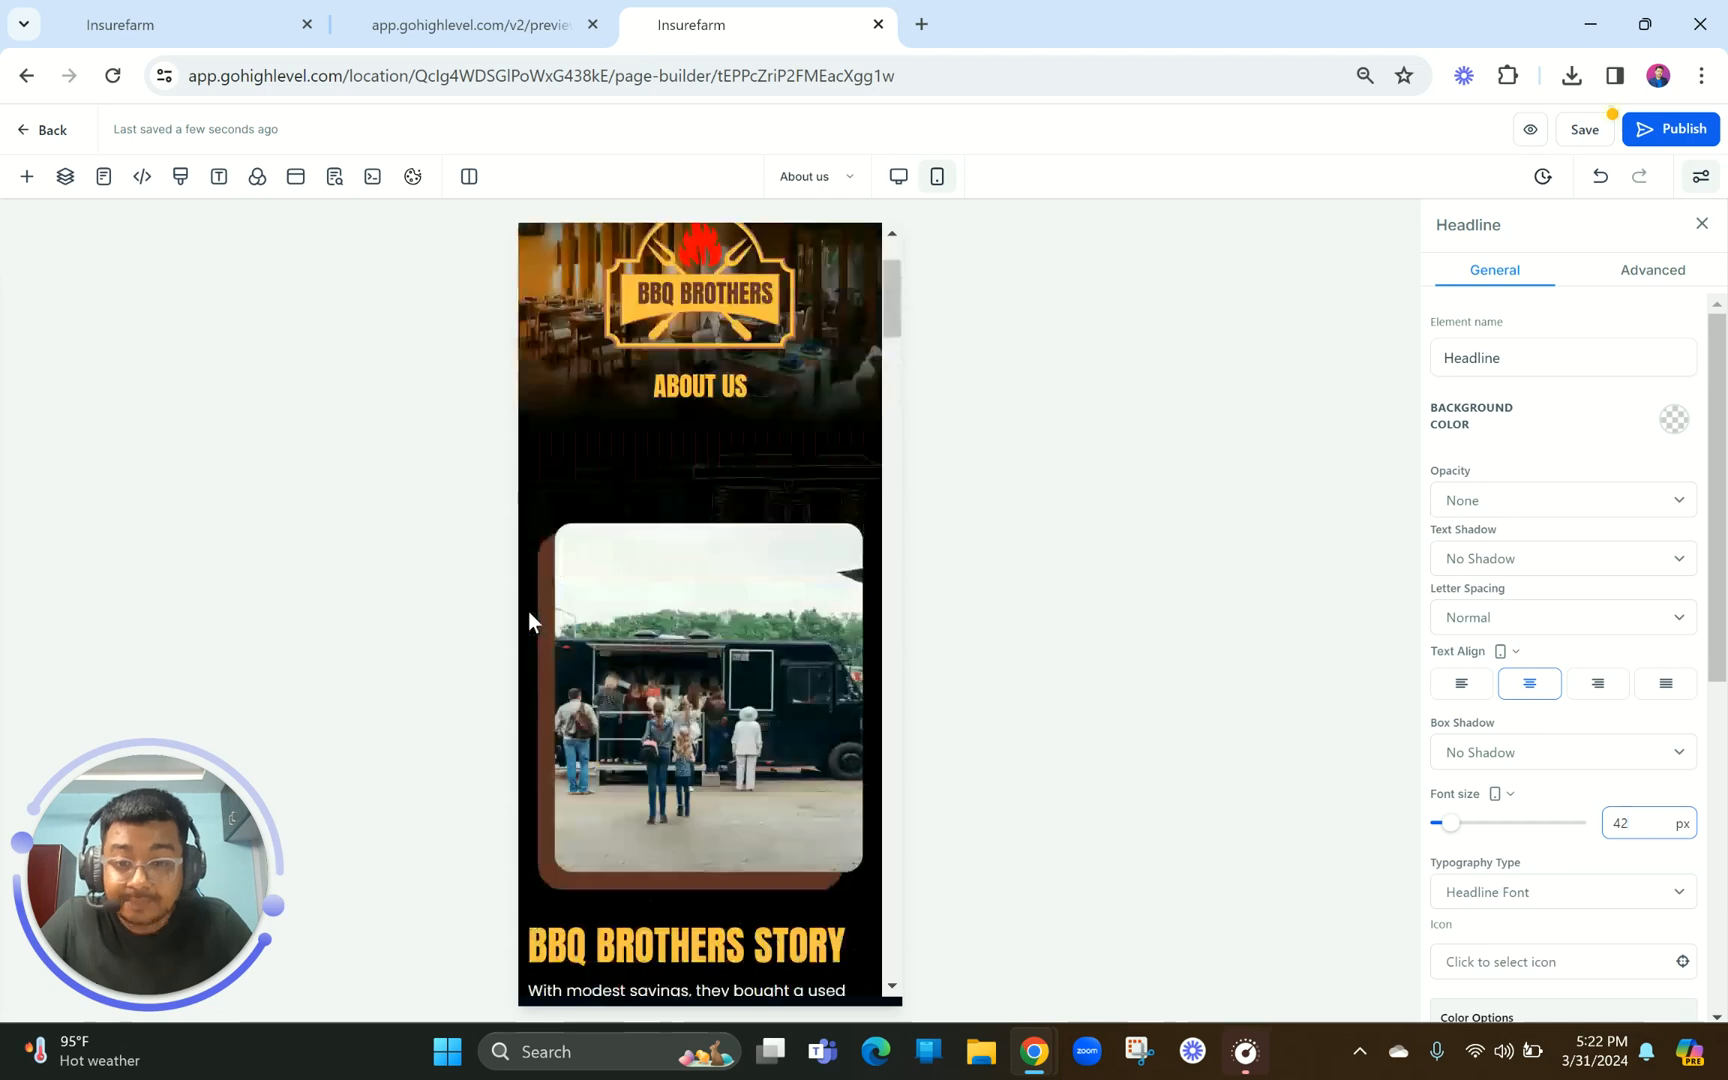
pyautogui.scroll(-3, 679, 795)
pyautogui.click(685, 627)
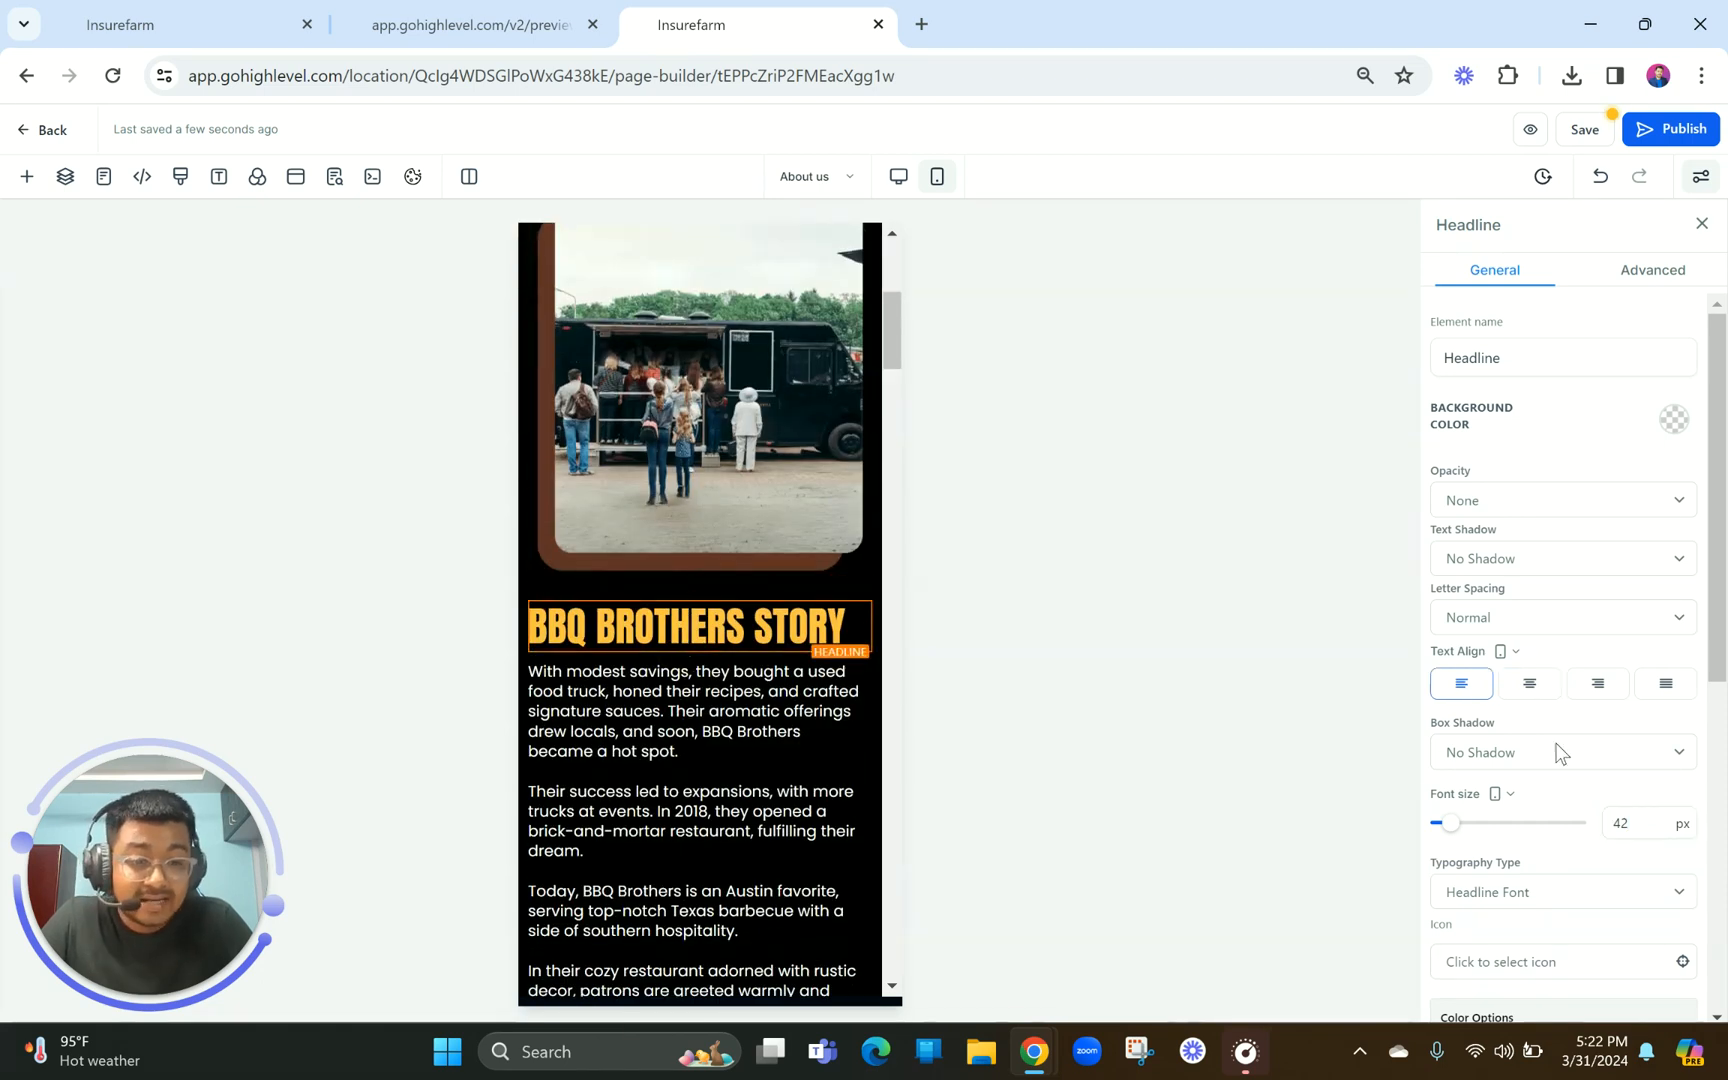
pyautogui.click(1527, 685)
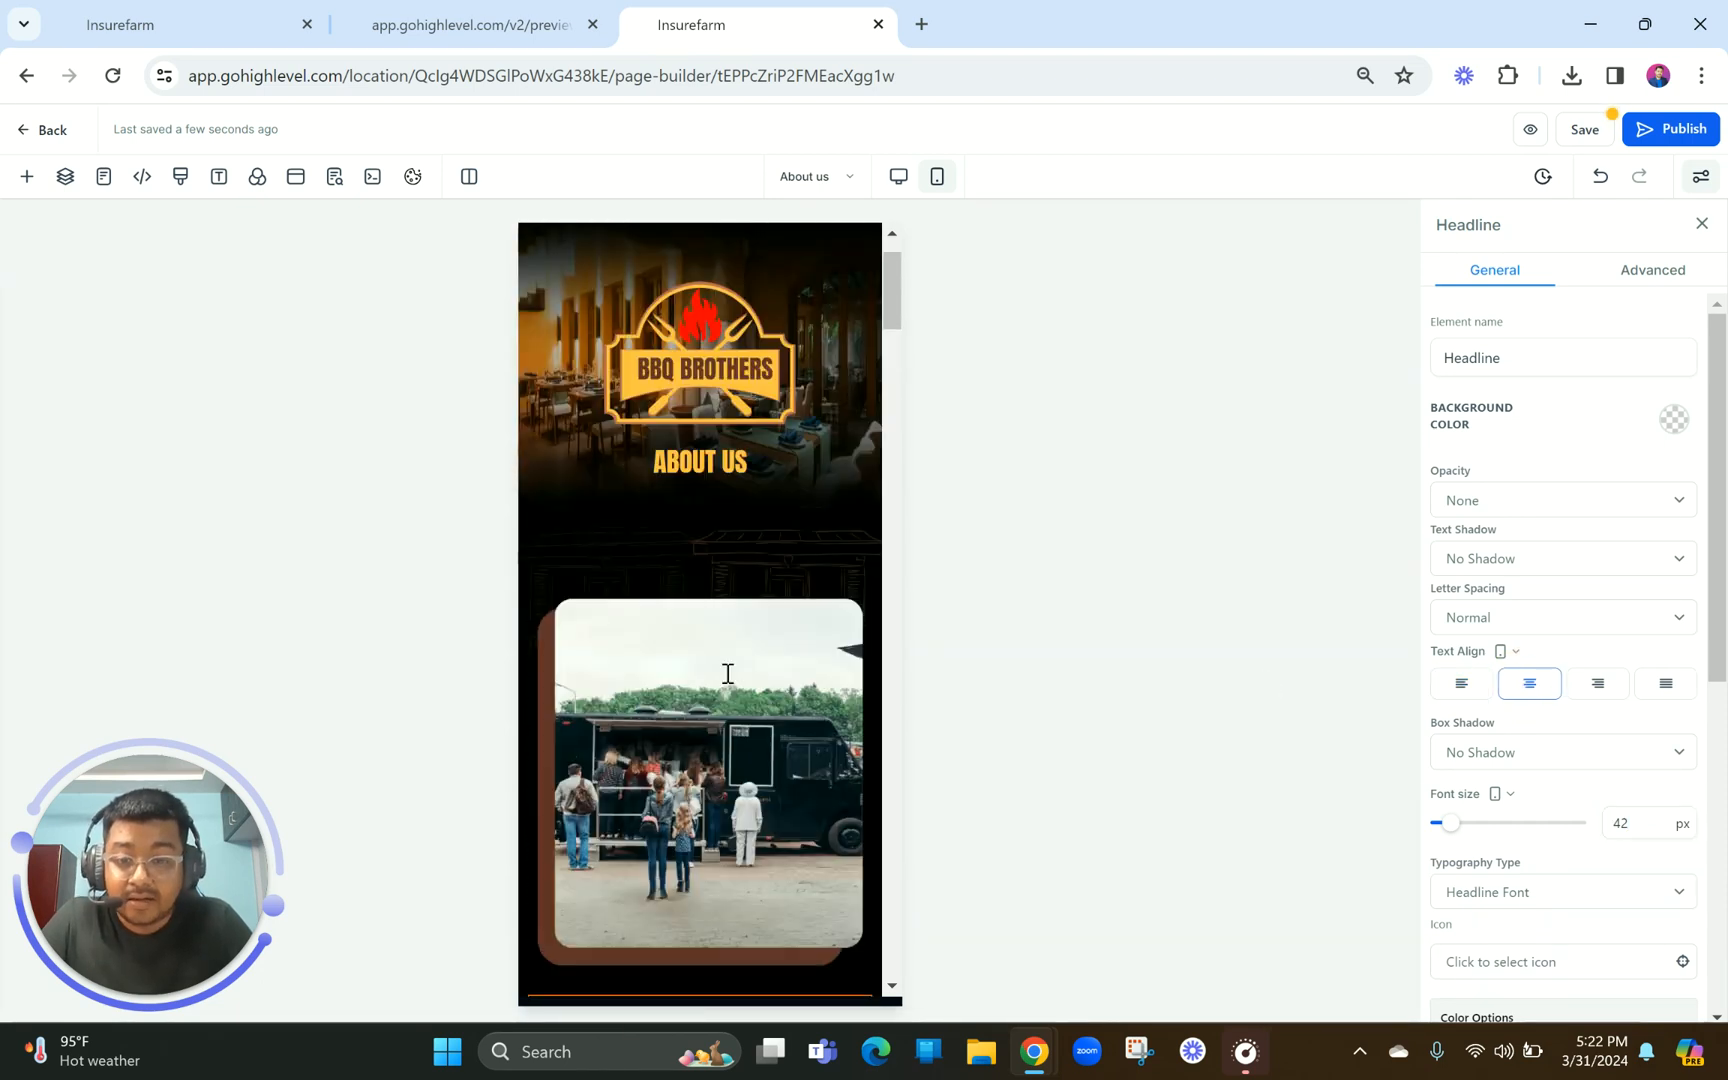
pyautogui.click(707, 711)
# Set the mobile font size of the About Jake paragraph to 16 px
pyautogui.scroll(-10, 707, 711)
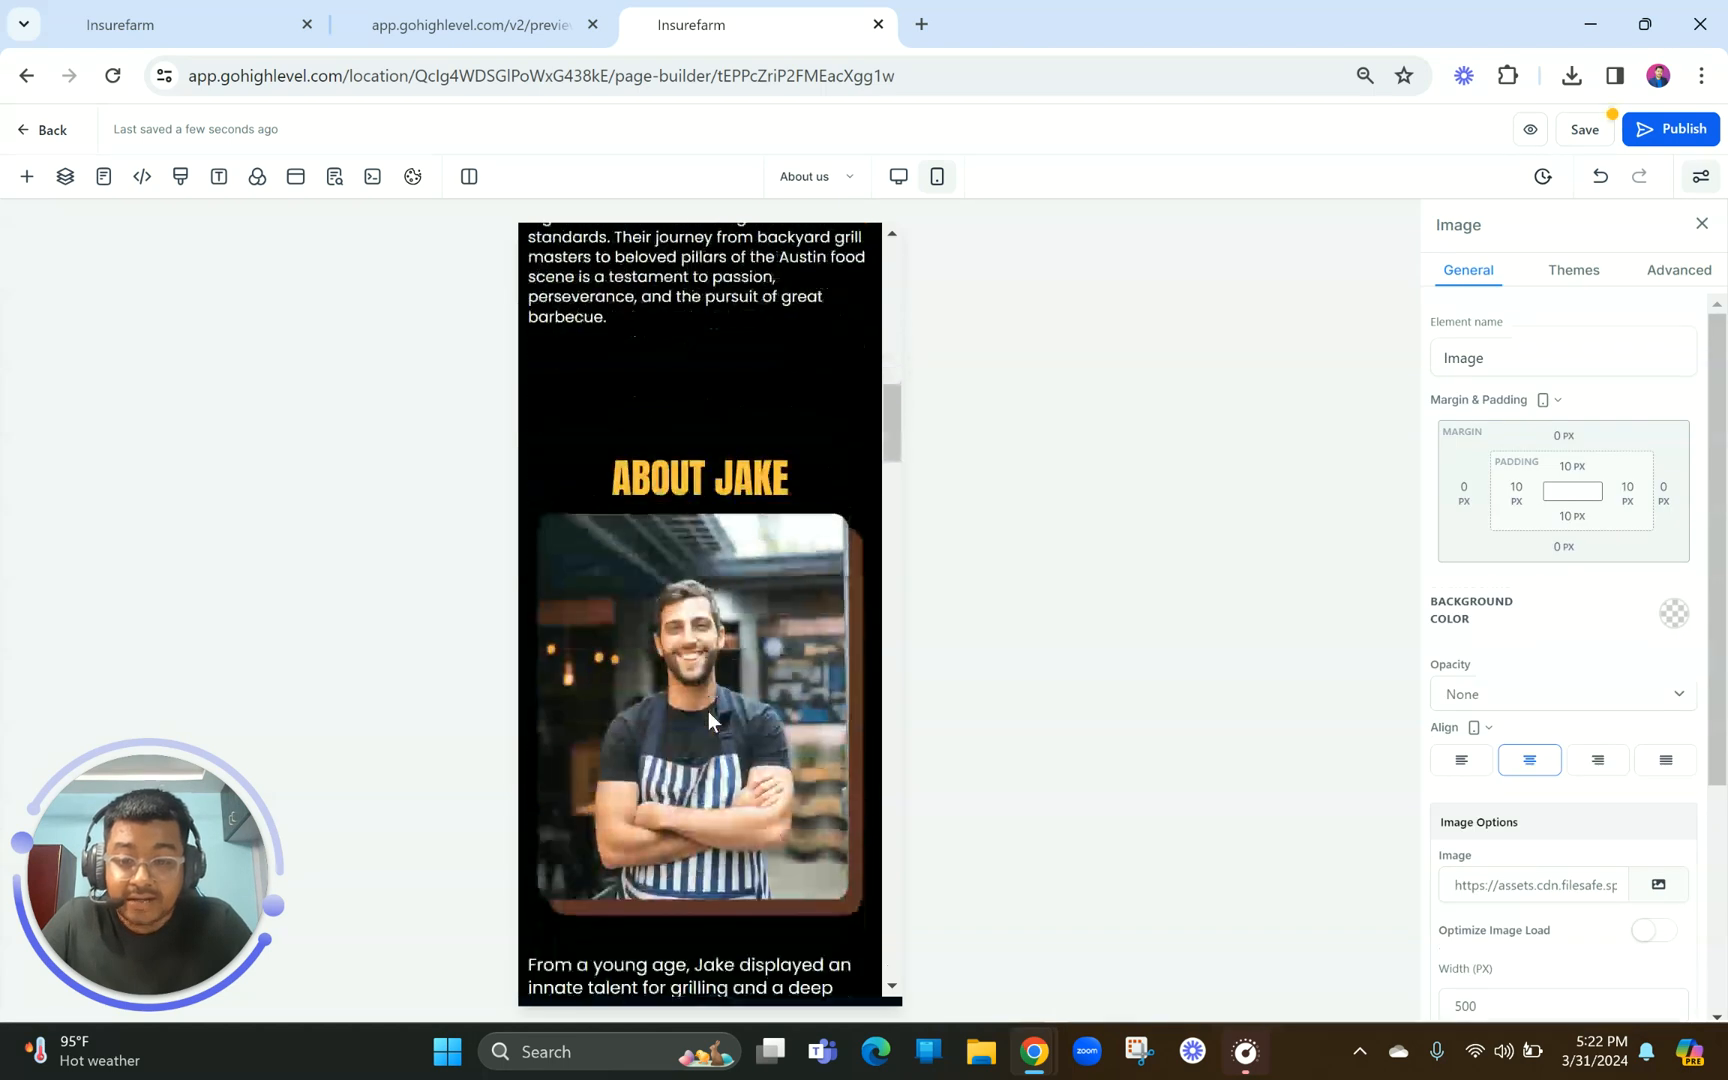
pyautogui.scroll(-2, 707, 711)
pyautogui.click(712, 596)
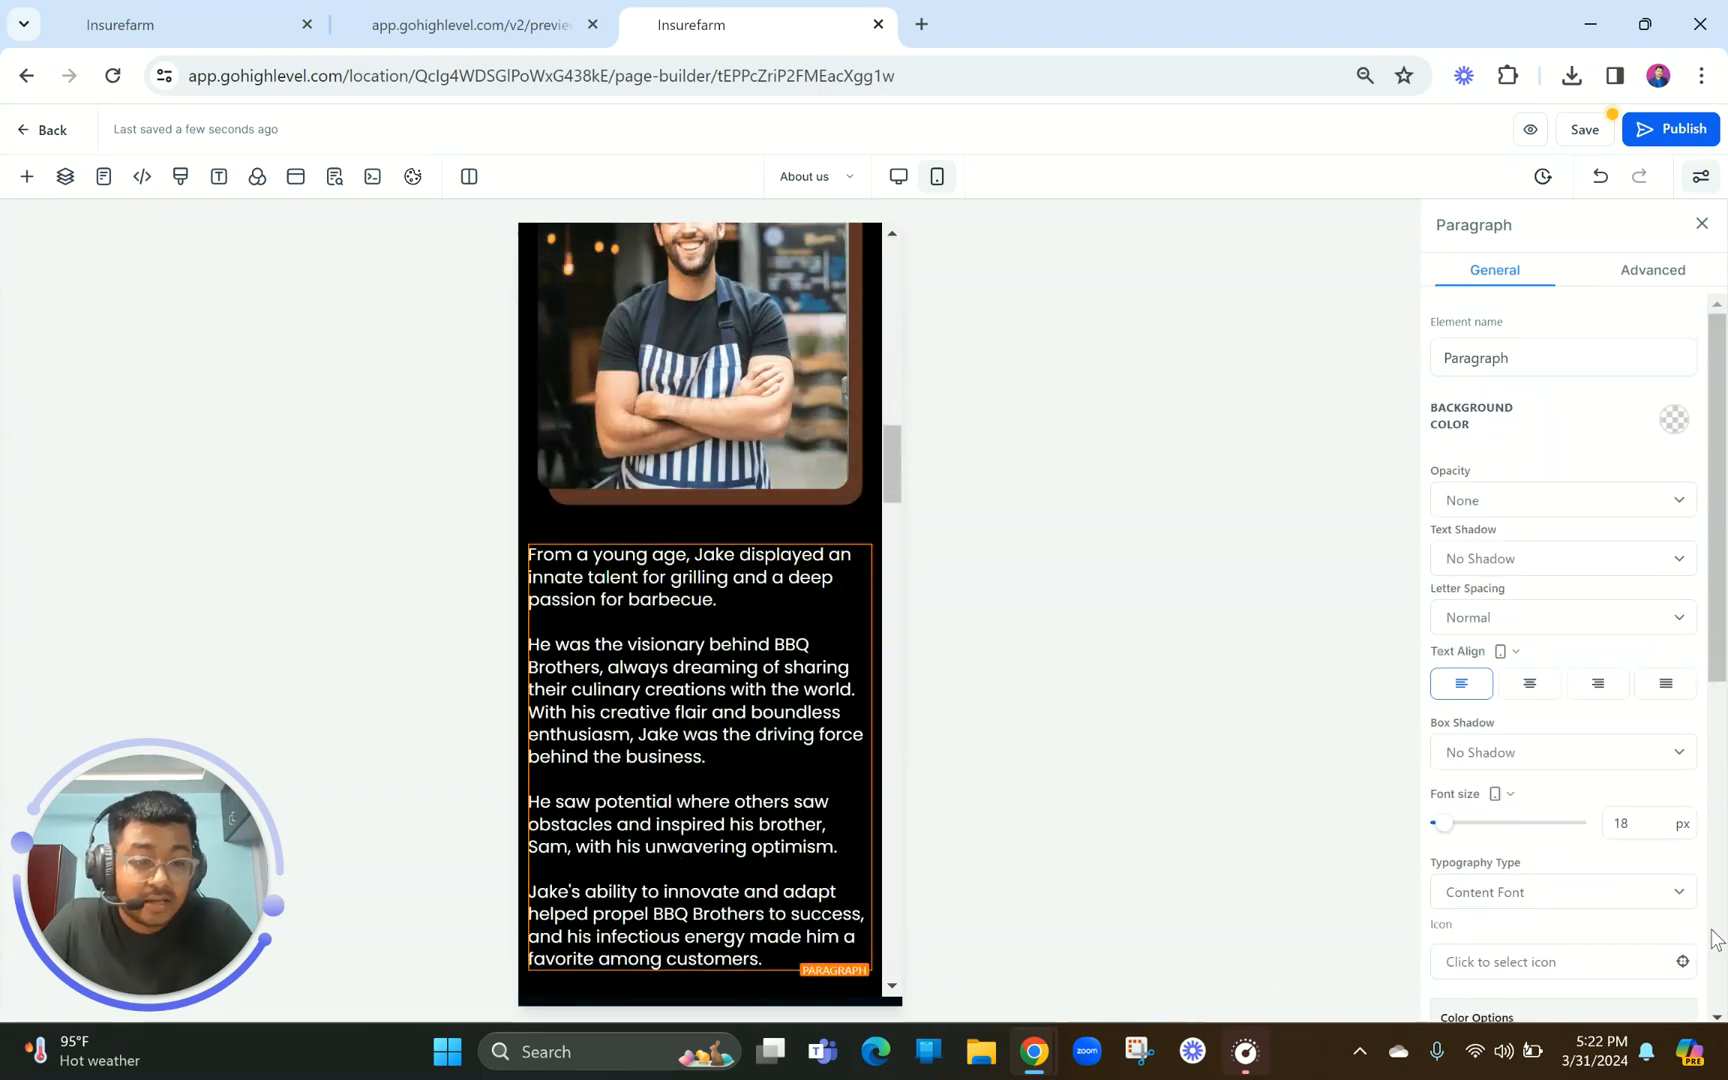
pyautogui.click(1637, 832)
pyautogui.press('BackSpace')
pyautogui.write('6')
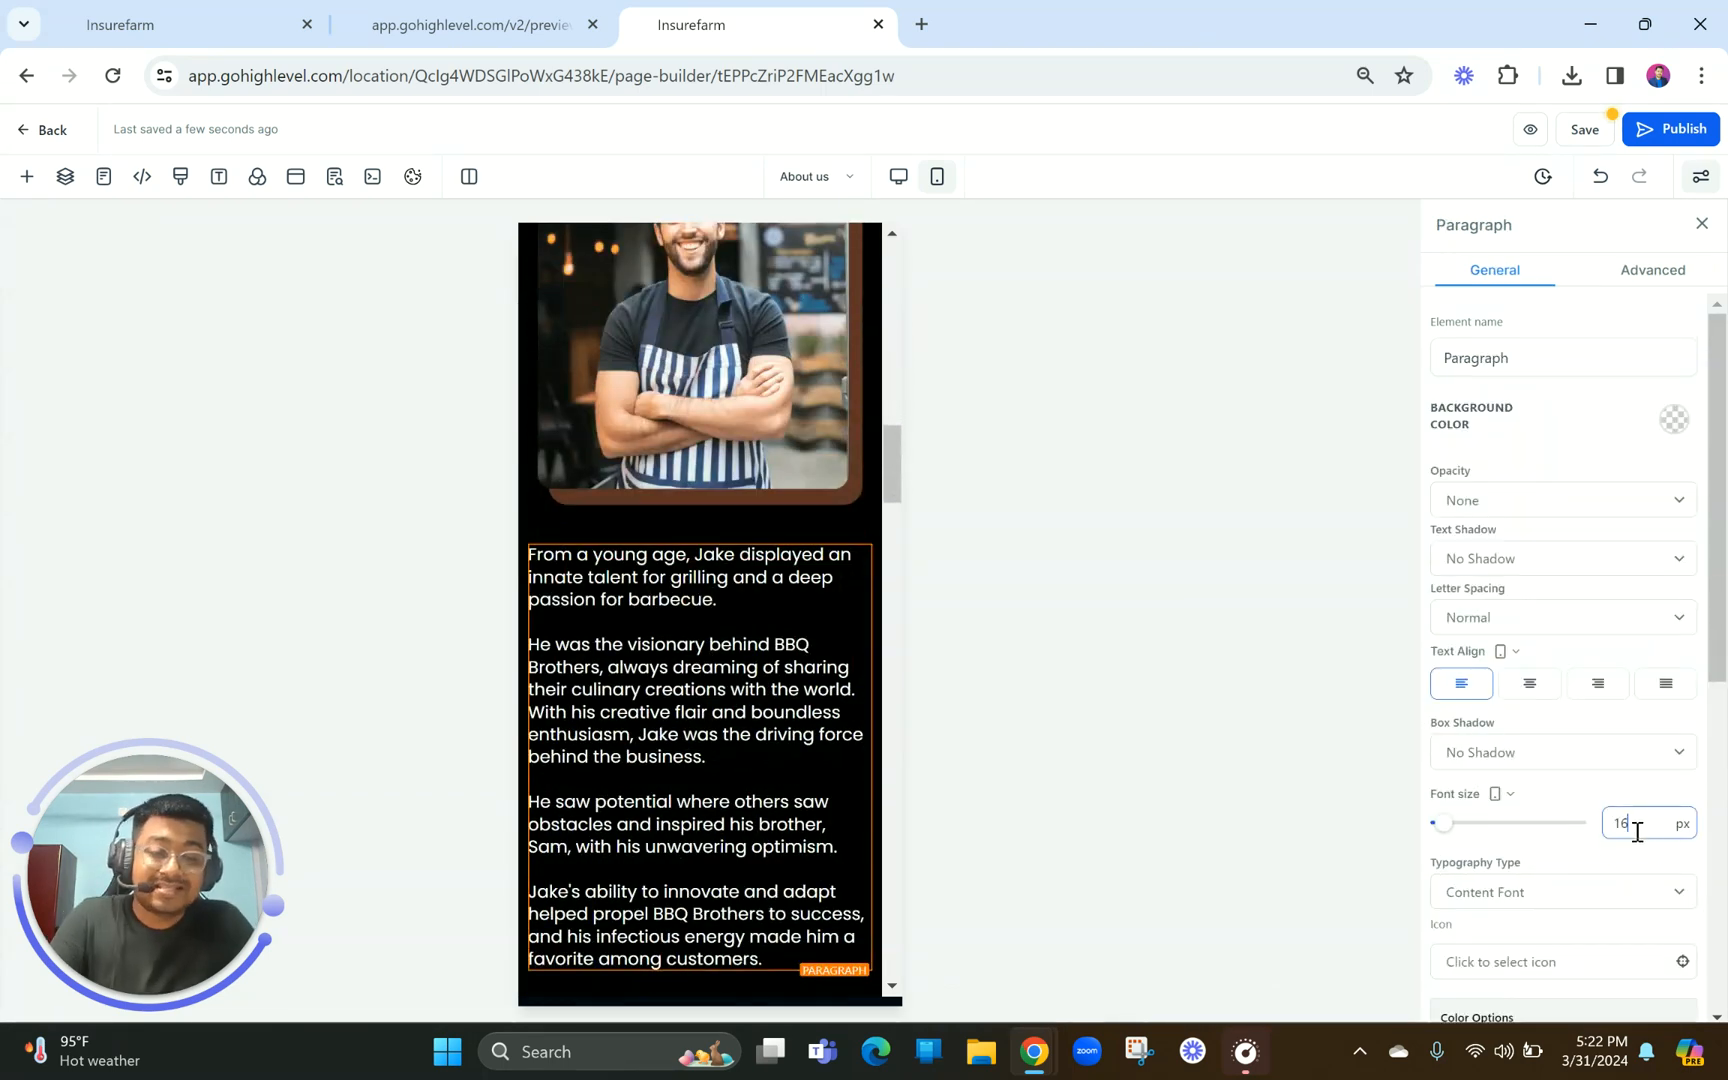
# Move the About Sam headline above the photo in its row of the mobile layout
pyautogui.scroll(-5, 730, 571)
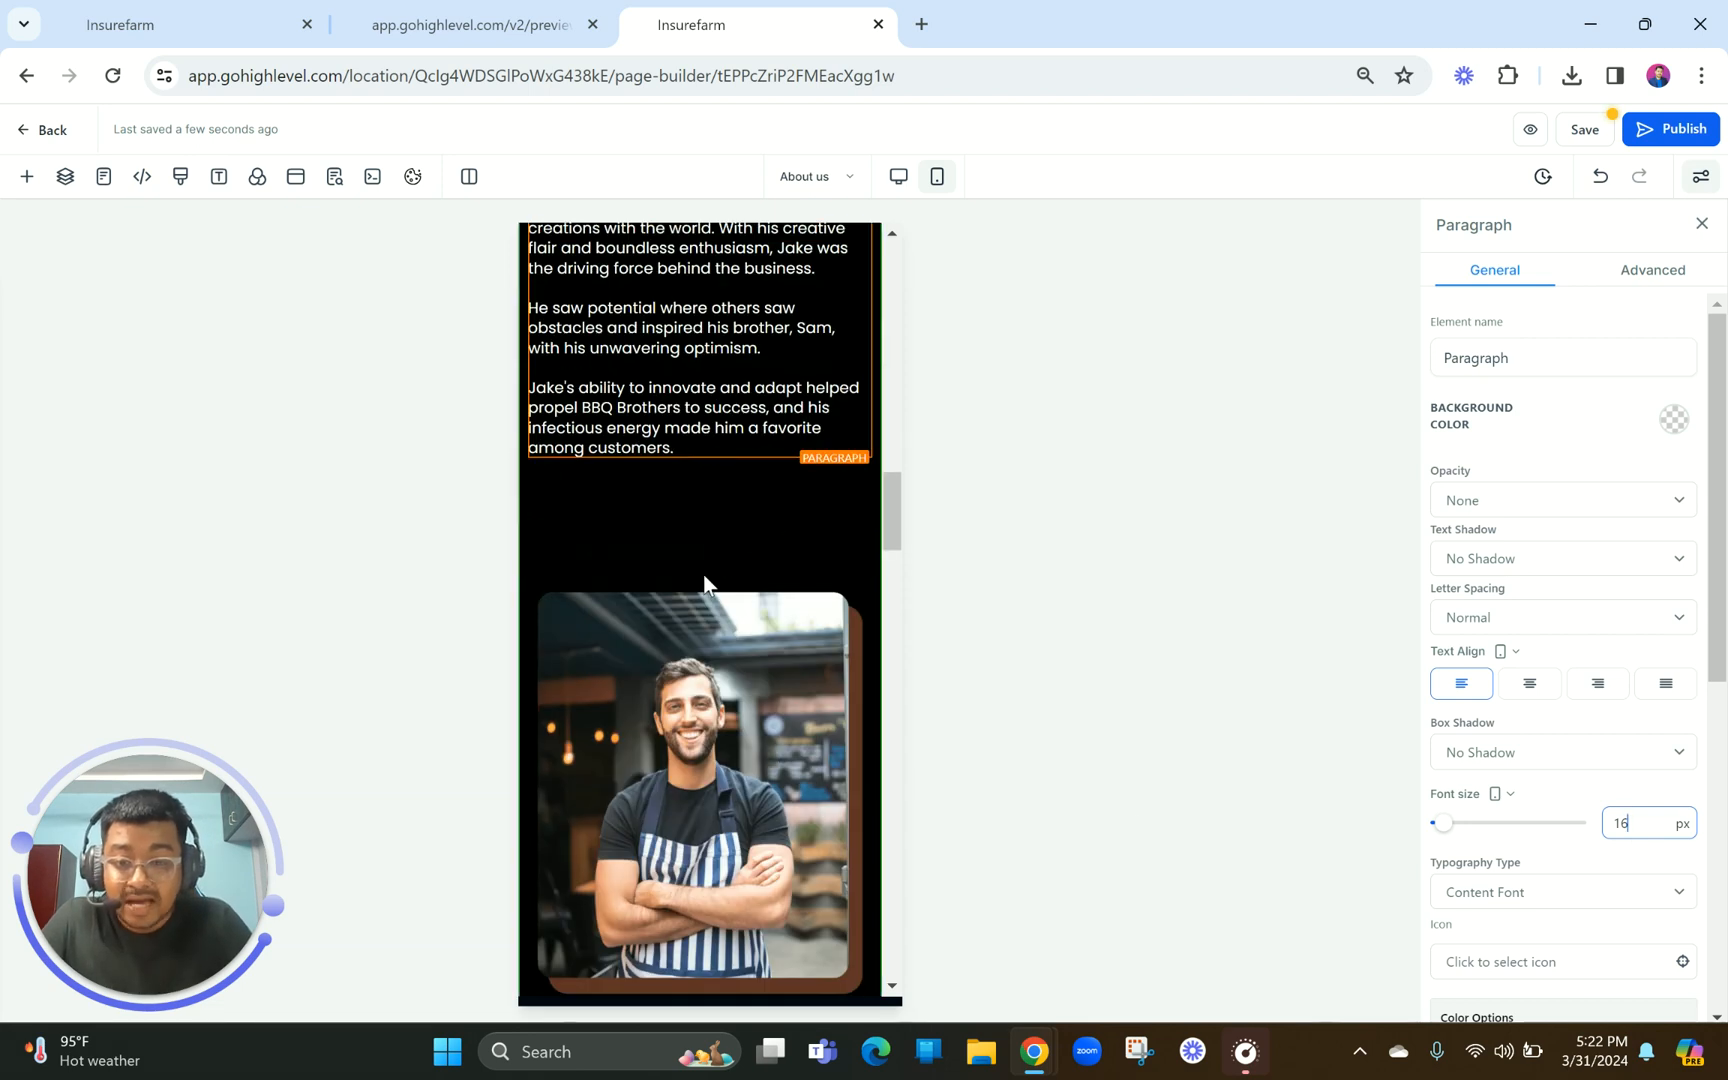
pyautogui.scroll(-5, 686, 470)
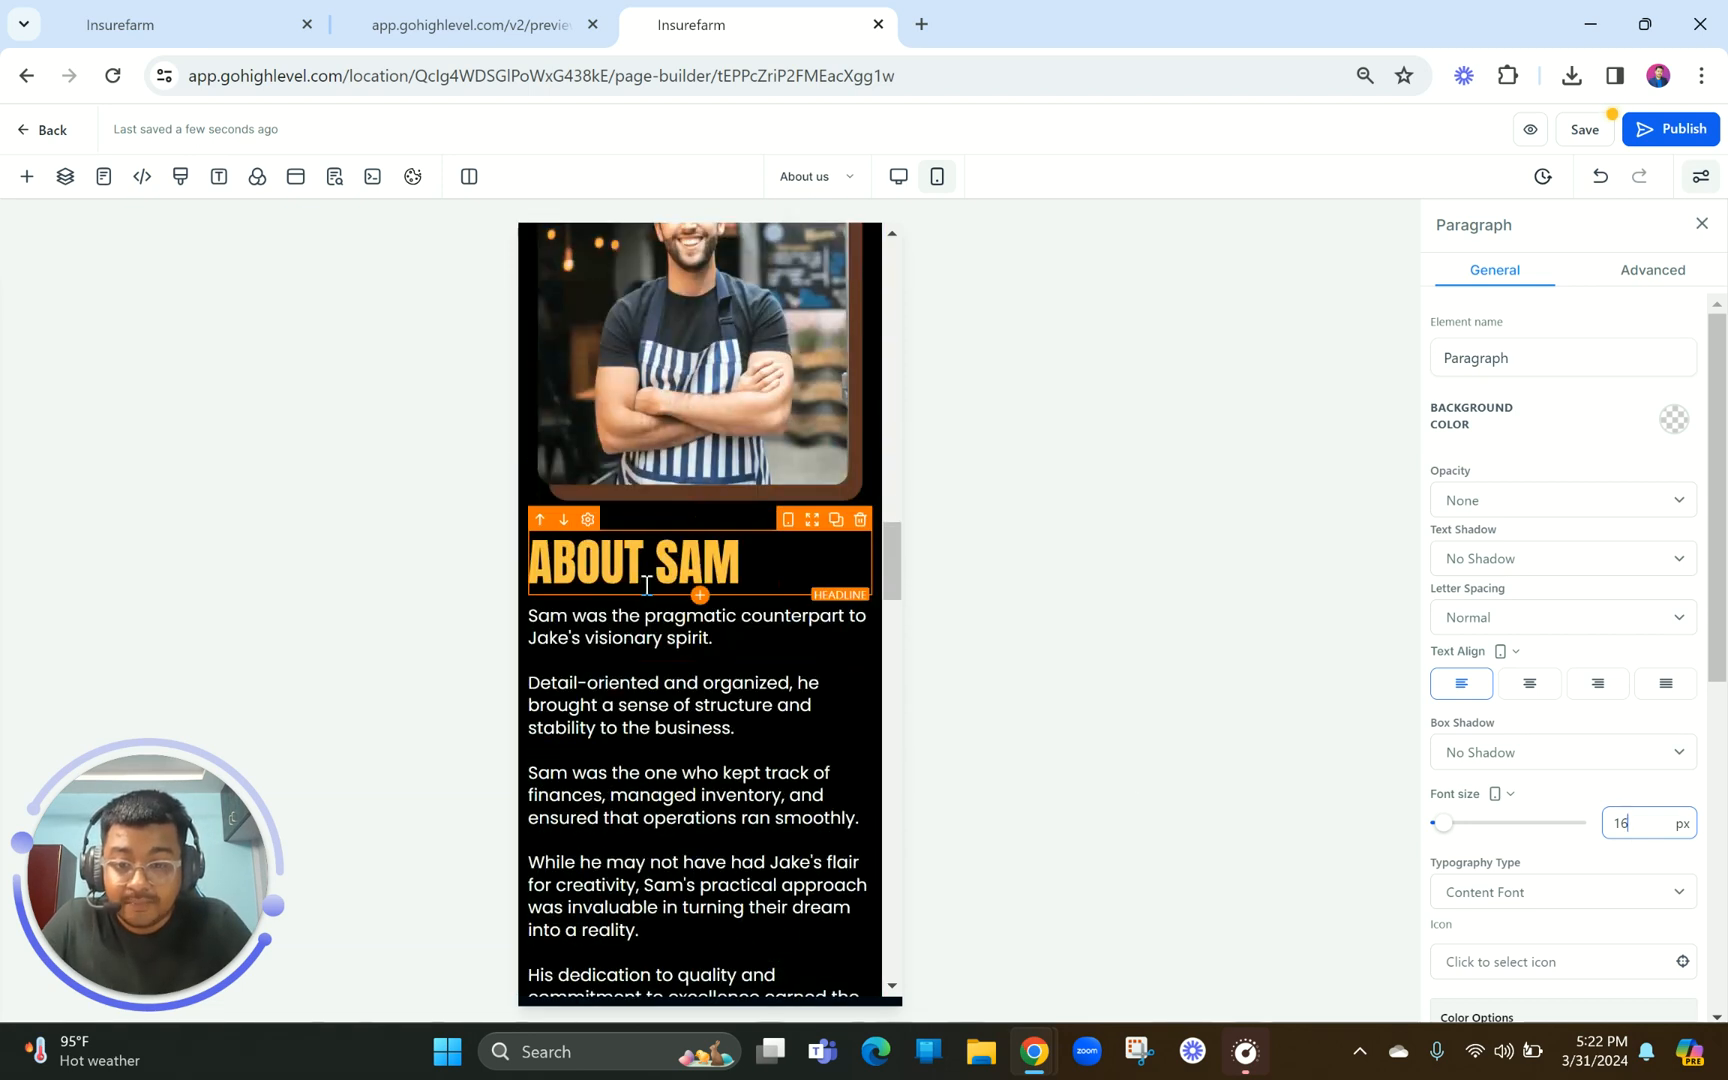
pyautogui.scroll(2, 695, 468)
pyautogui.moveTo(818, 721); pyautogui.dragTo(850, 336)
# Centre the About Sam headline and set its mobile font size to 42 px
pyautogui.click(733, 295)
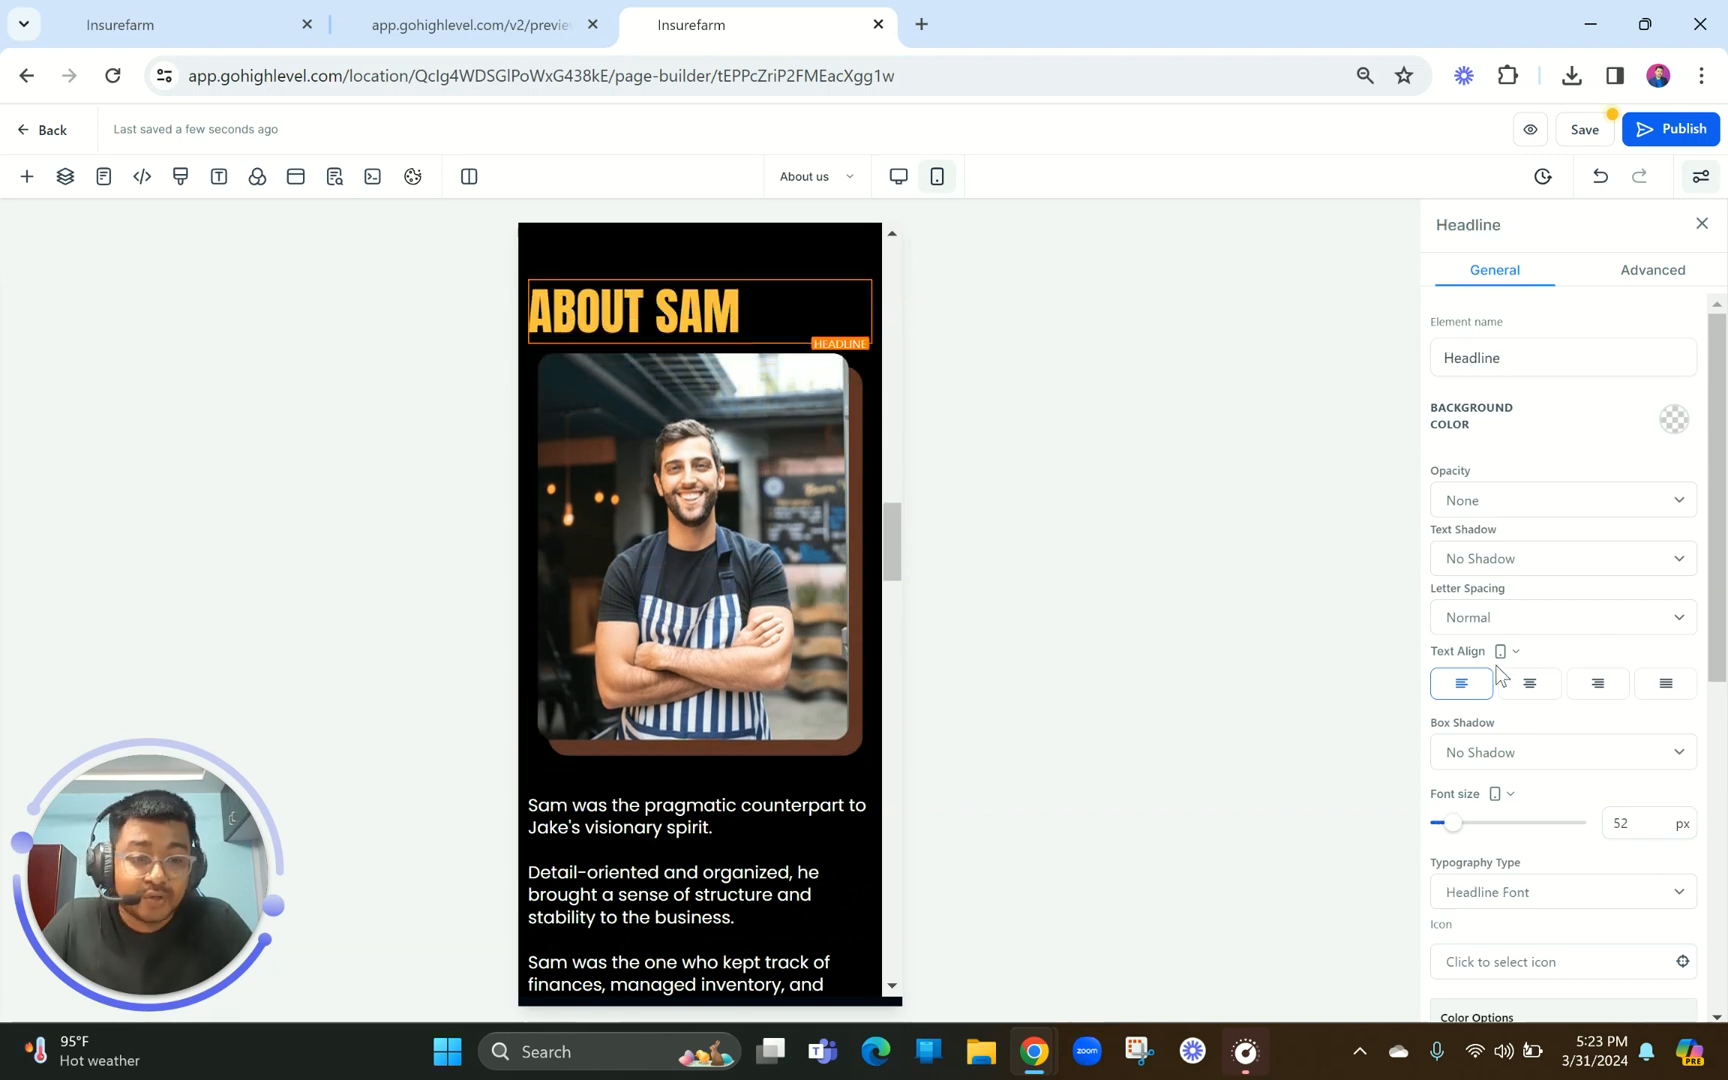
pyautogui.click(1532, 686)
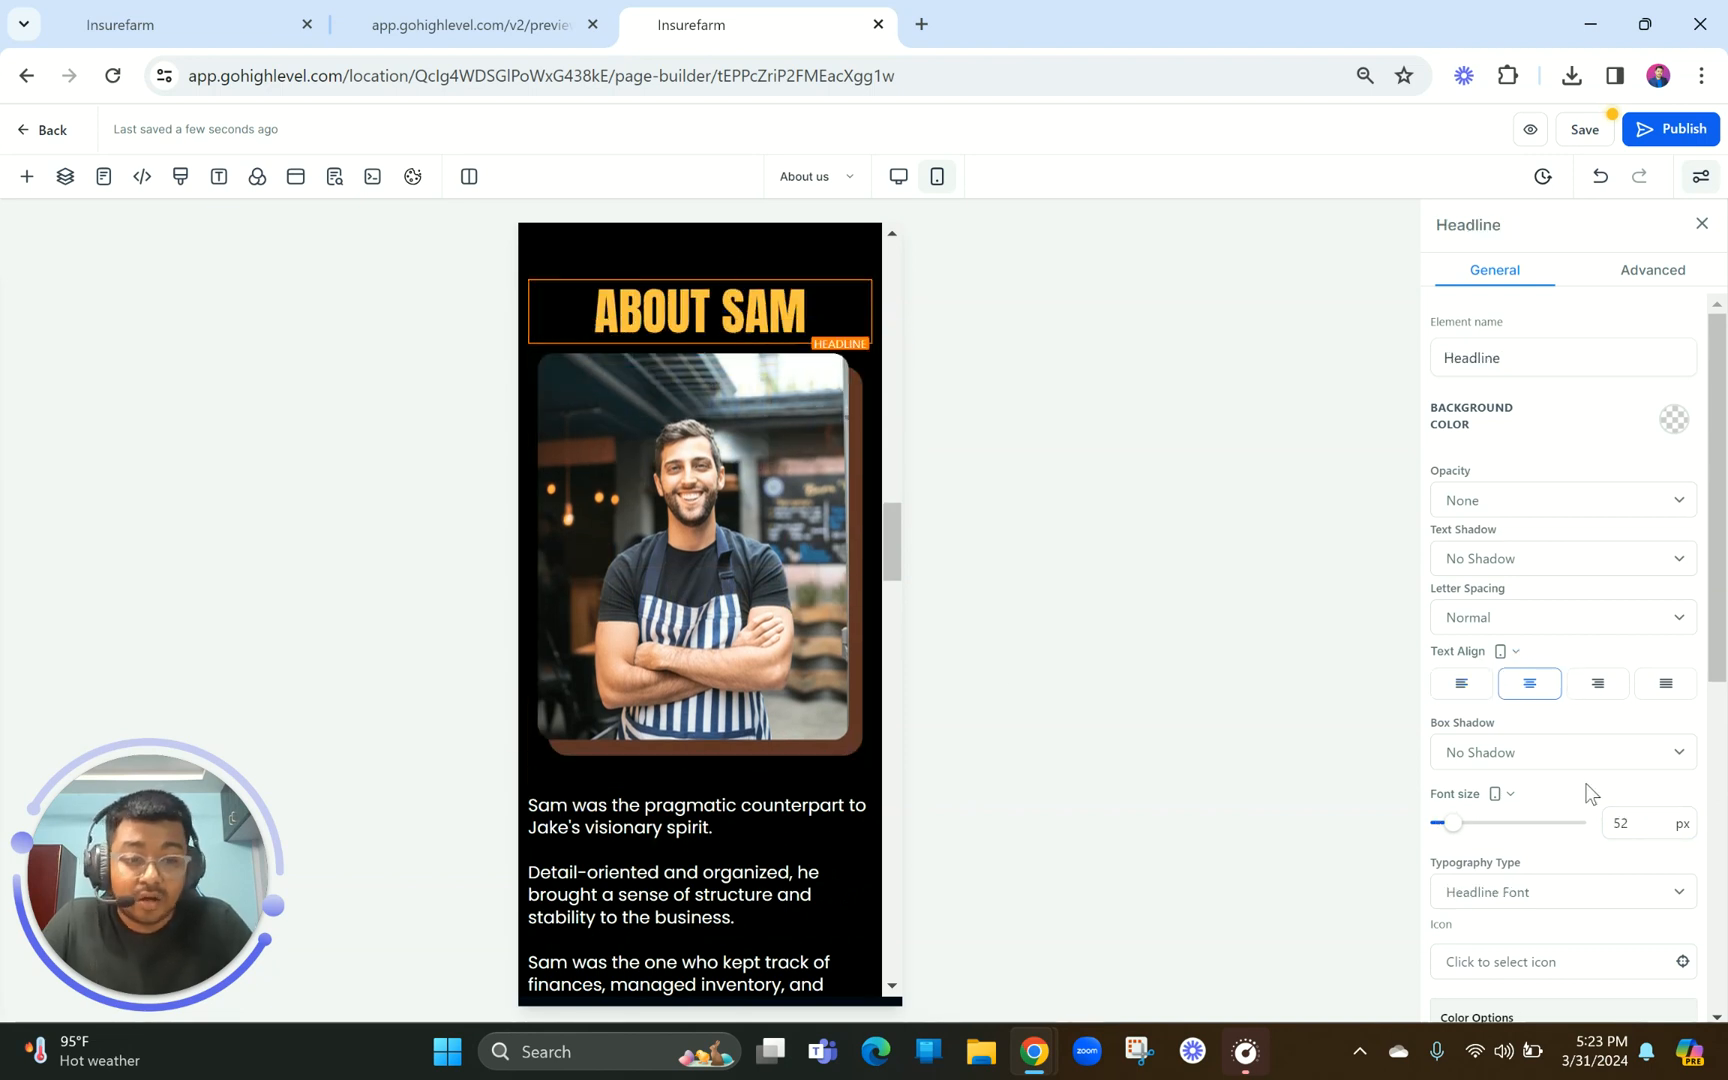
pyautogui.doubleClick(1660, 830)
pyautogui.write('42')
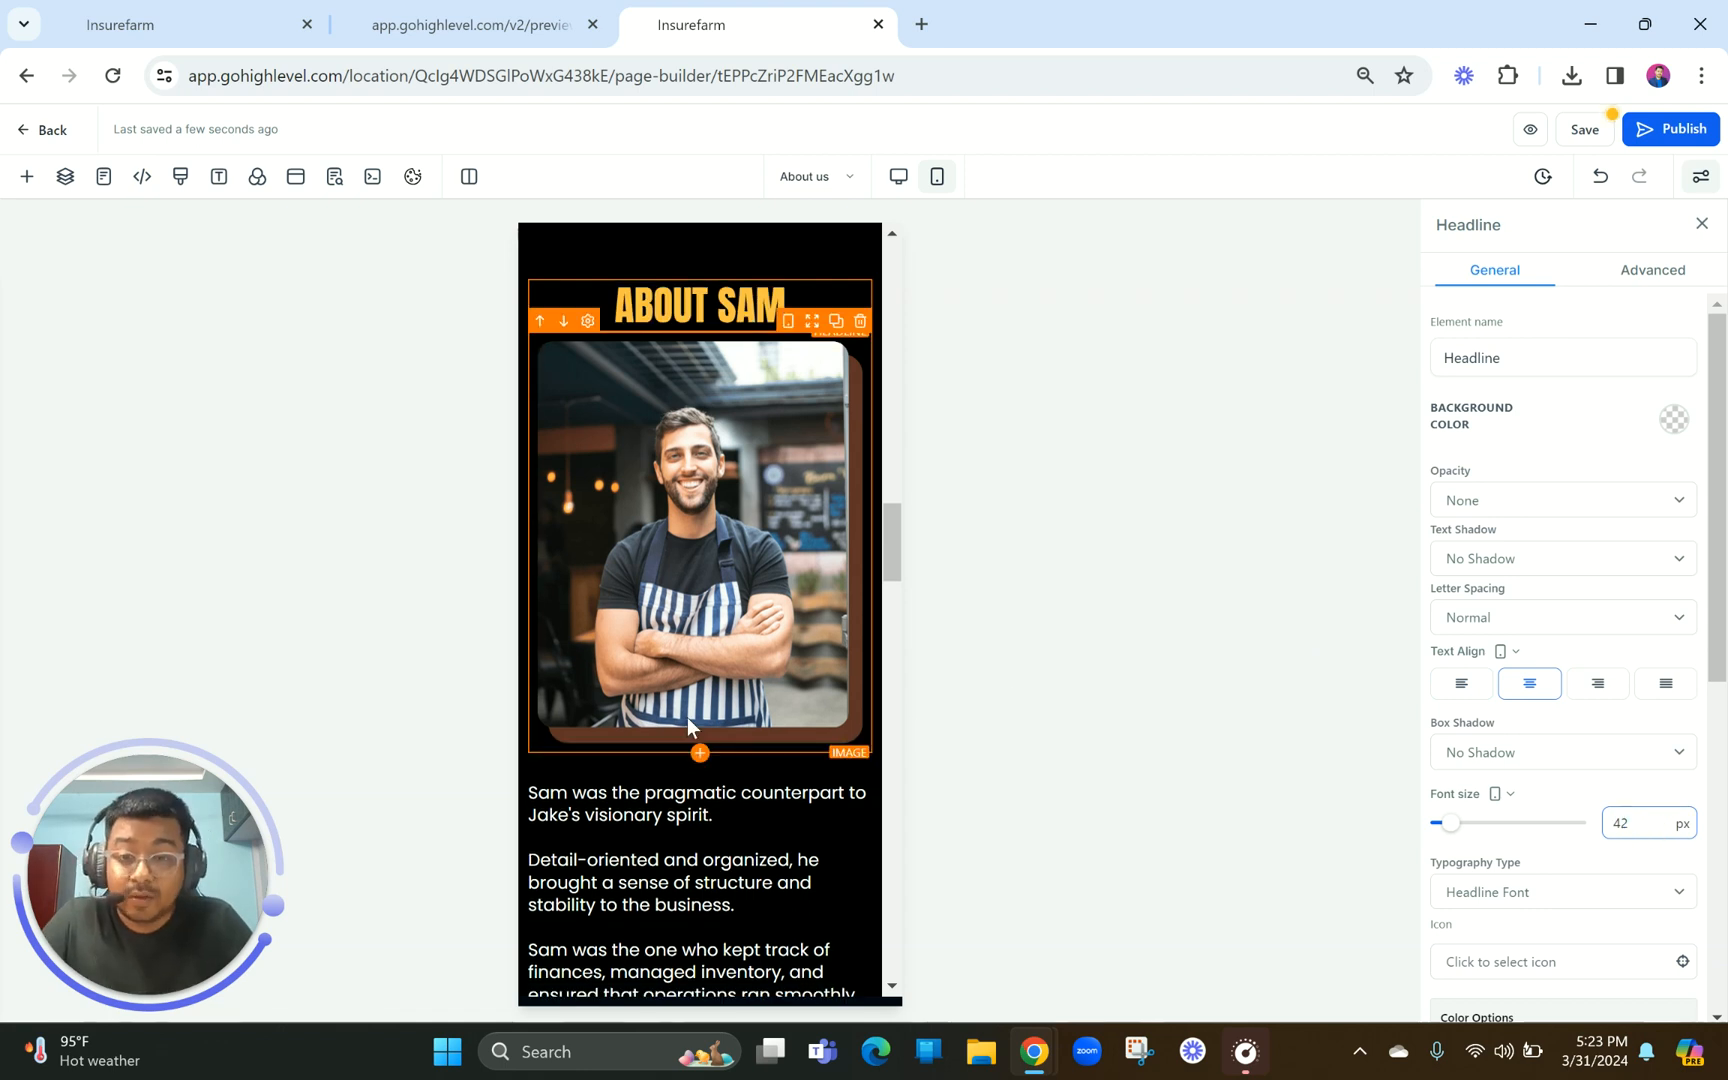
# Set the mobile font size of the About Sam paragraph to 16 px
pyautogui.scroll(3, 687, 717)
pyautogui.scroll(-3, 687, 726)
pyautogui.click(644, 704)
pyautogui.doubleClick(1636, 826)
pyautogui.write('16')
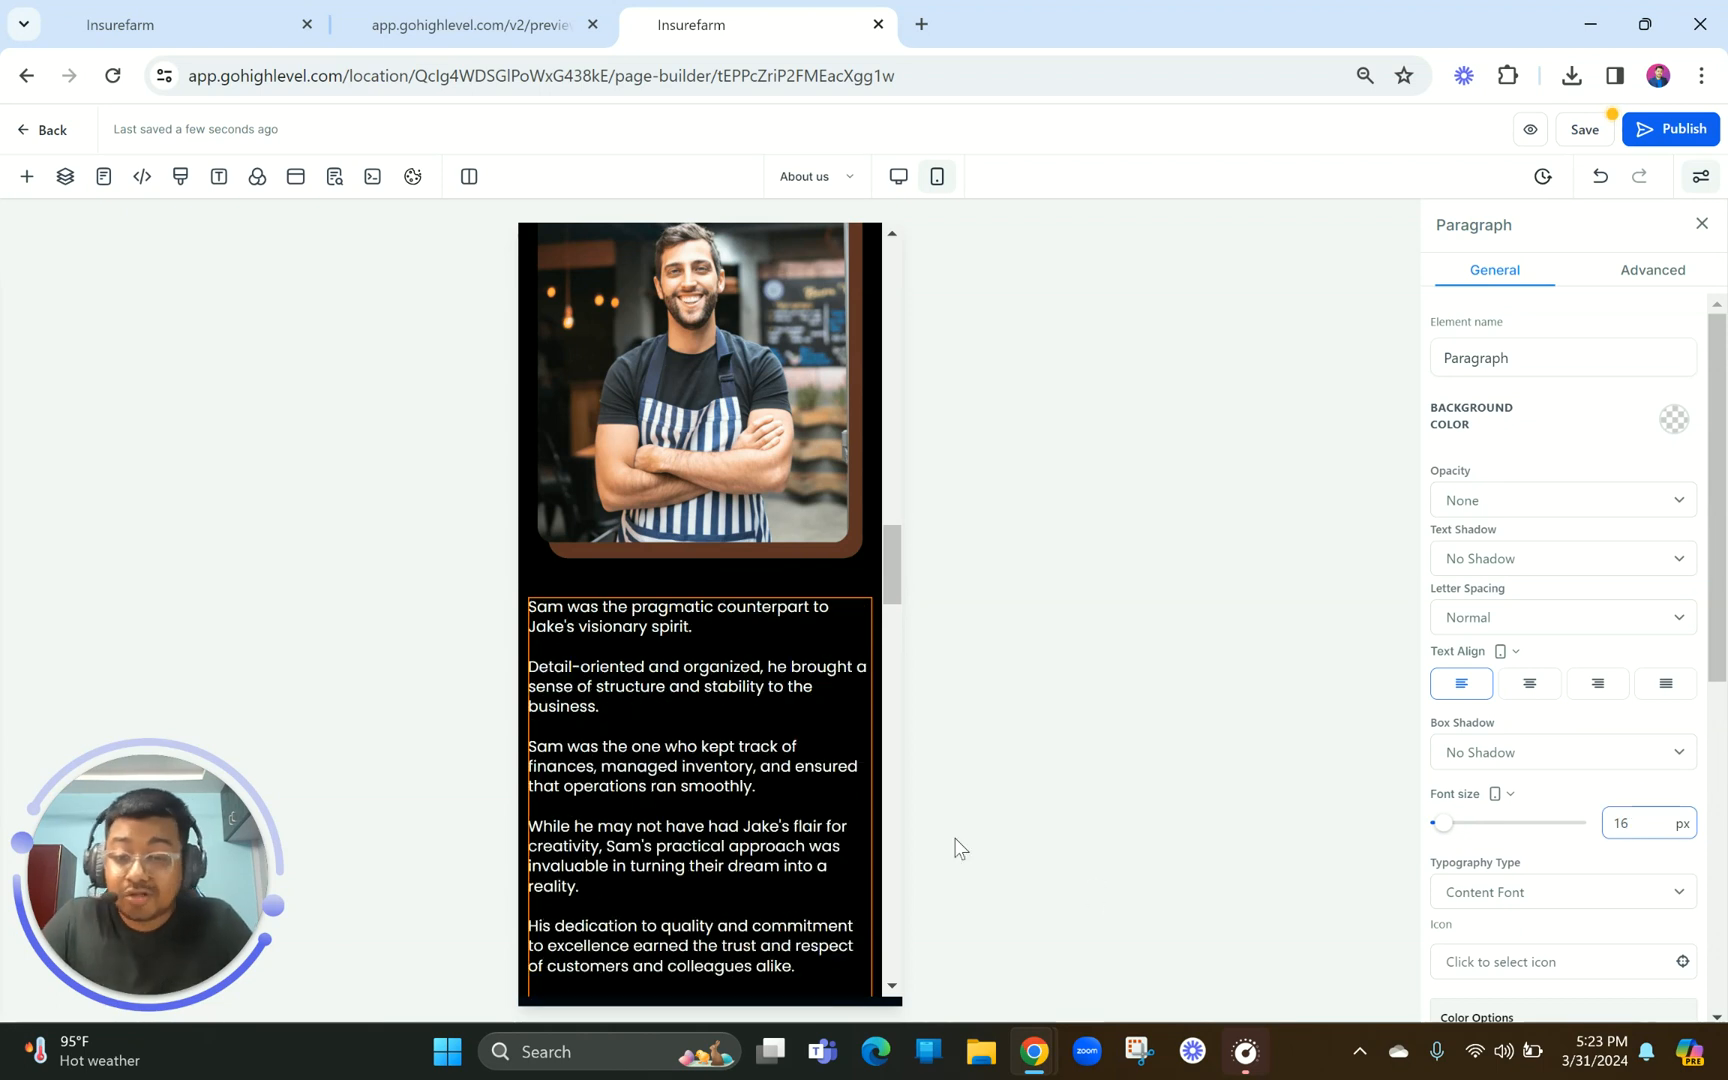
# Delete the leftover Barbecue Buffet, Smokehouse Fiesta and Catering Clients sections from the mobile layout
pyautogui.scroll(-5, 783, 792)
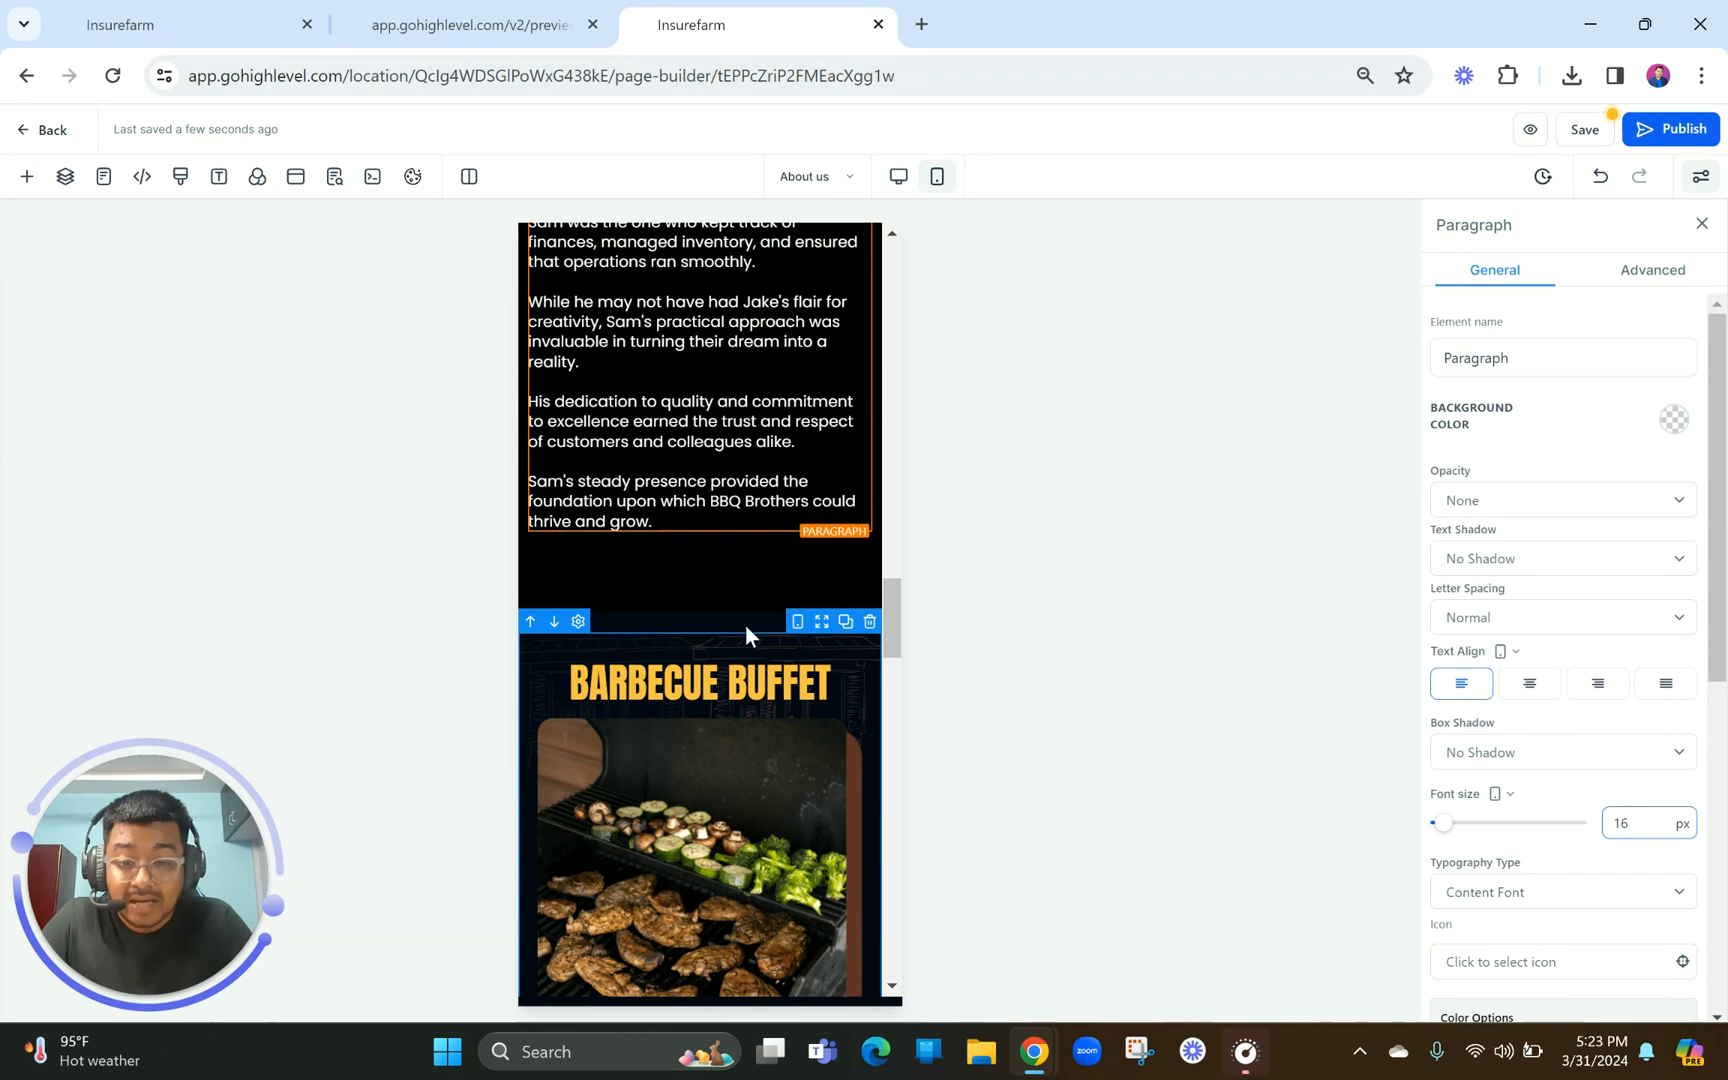
pyautogui.click(870, 698)
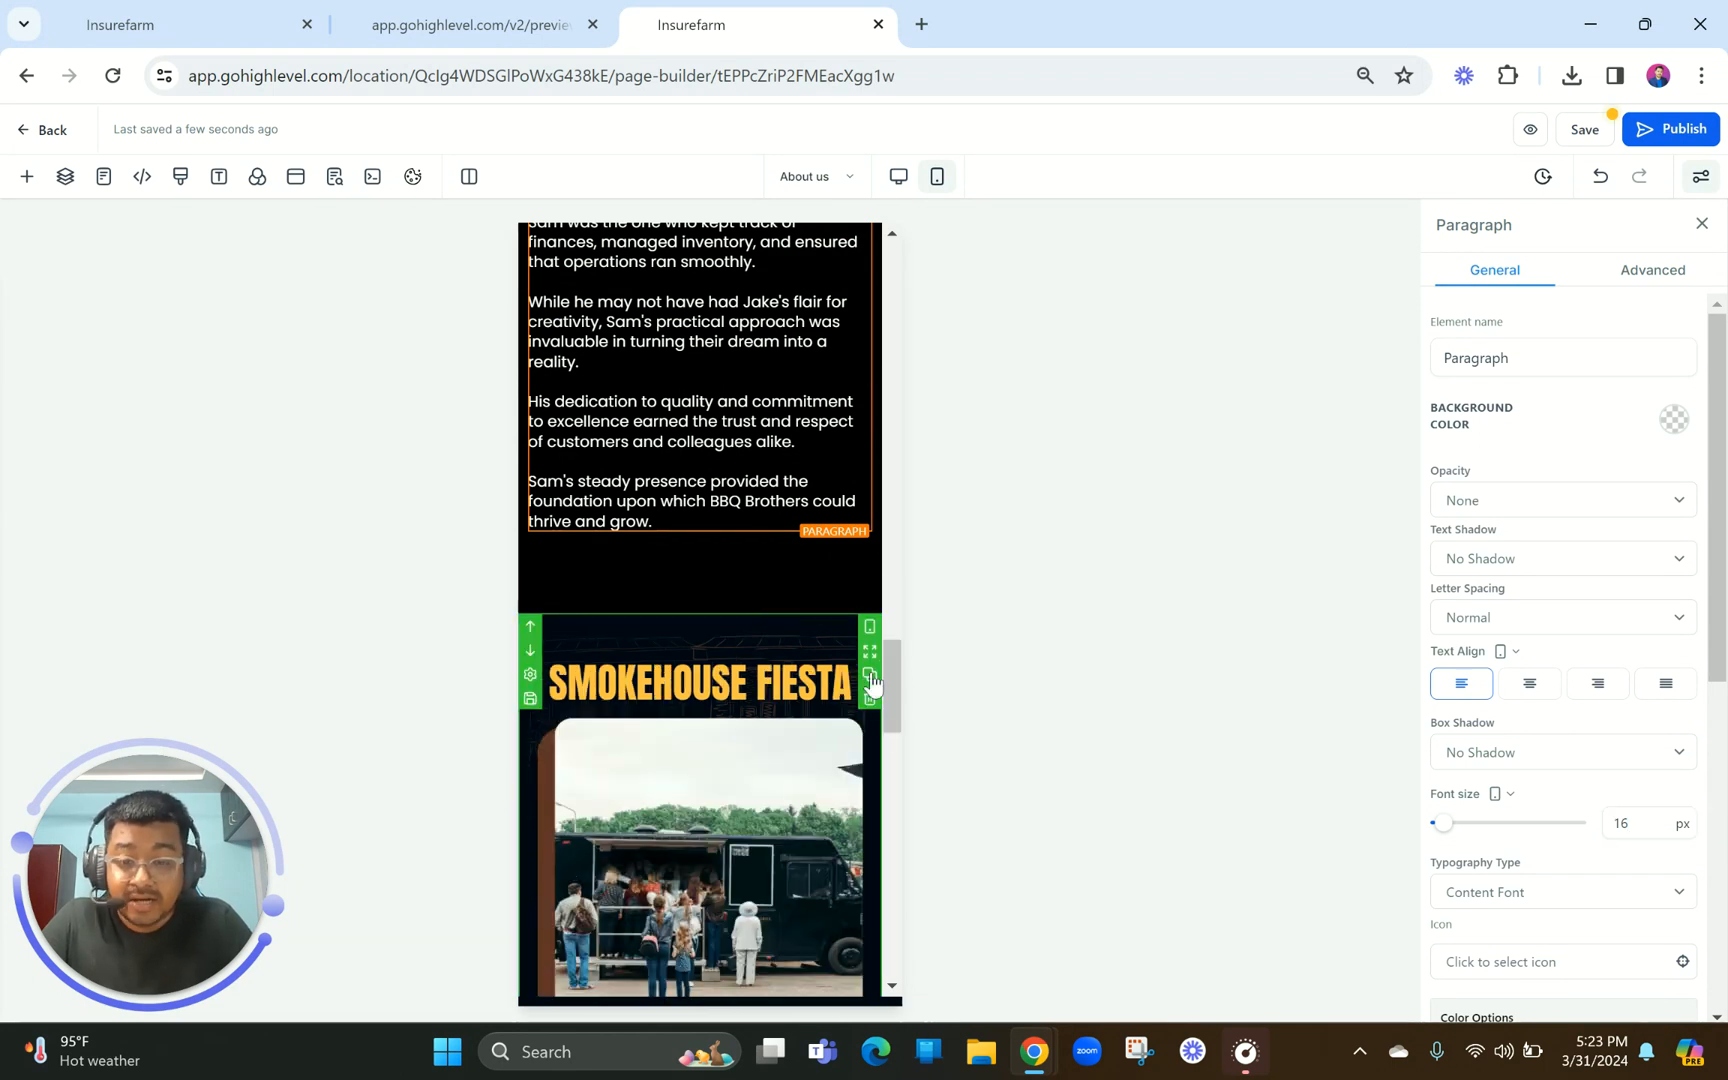
pyautogui.click(872, 704)
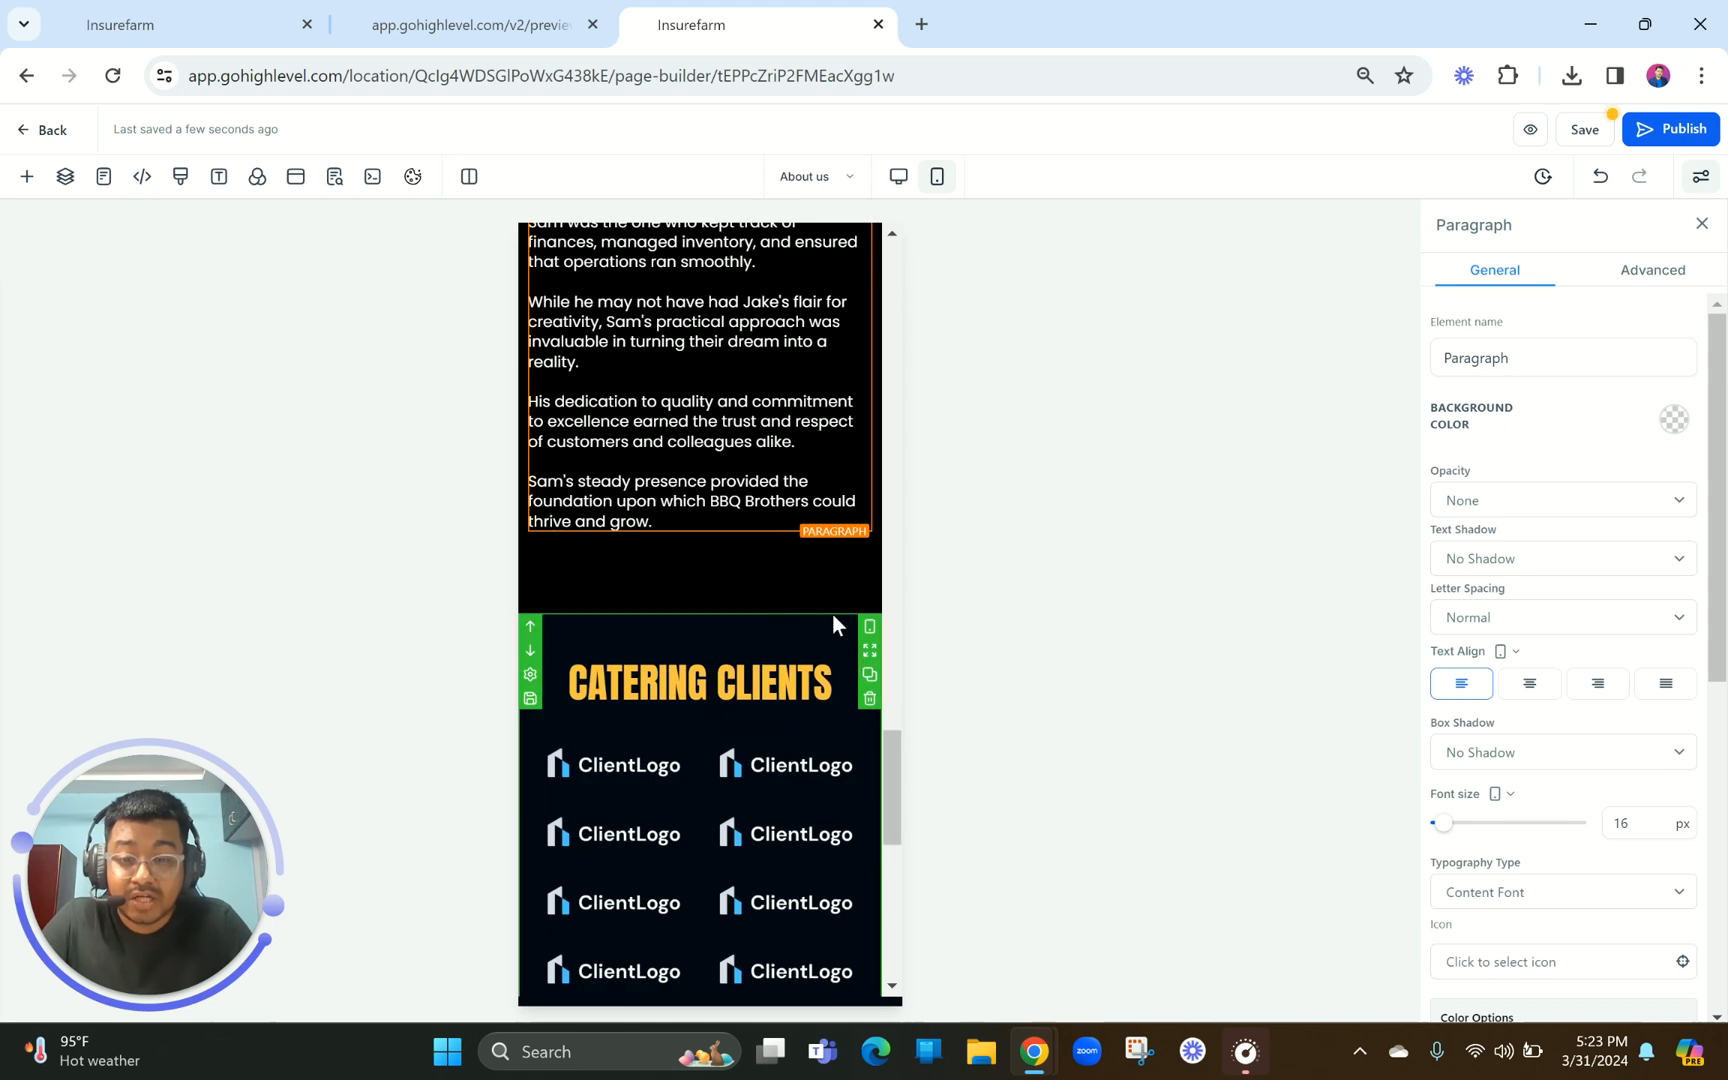
pyautogui.click(869, 698)
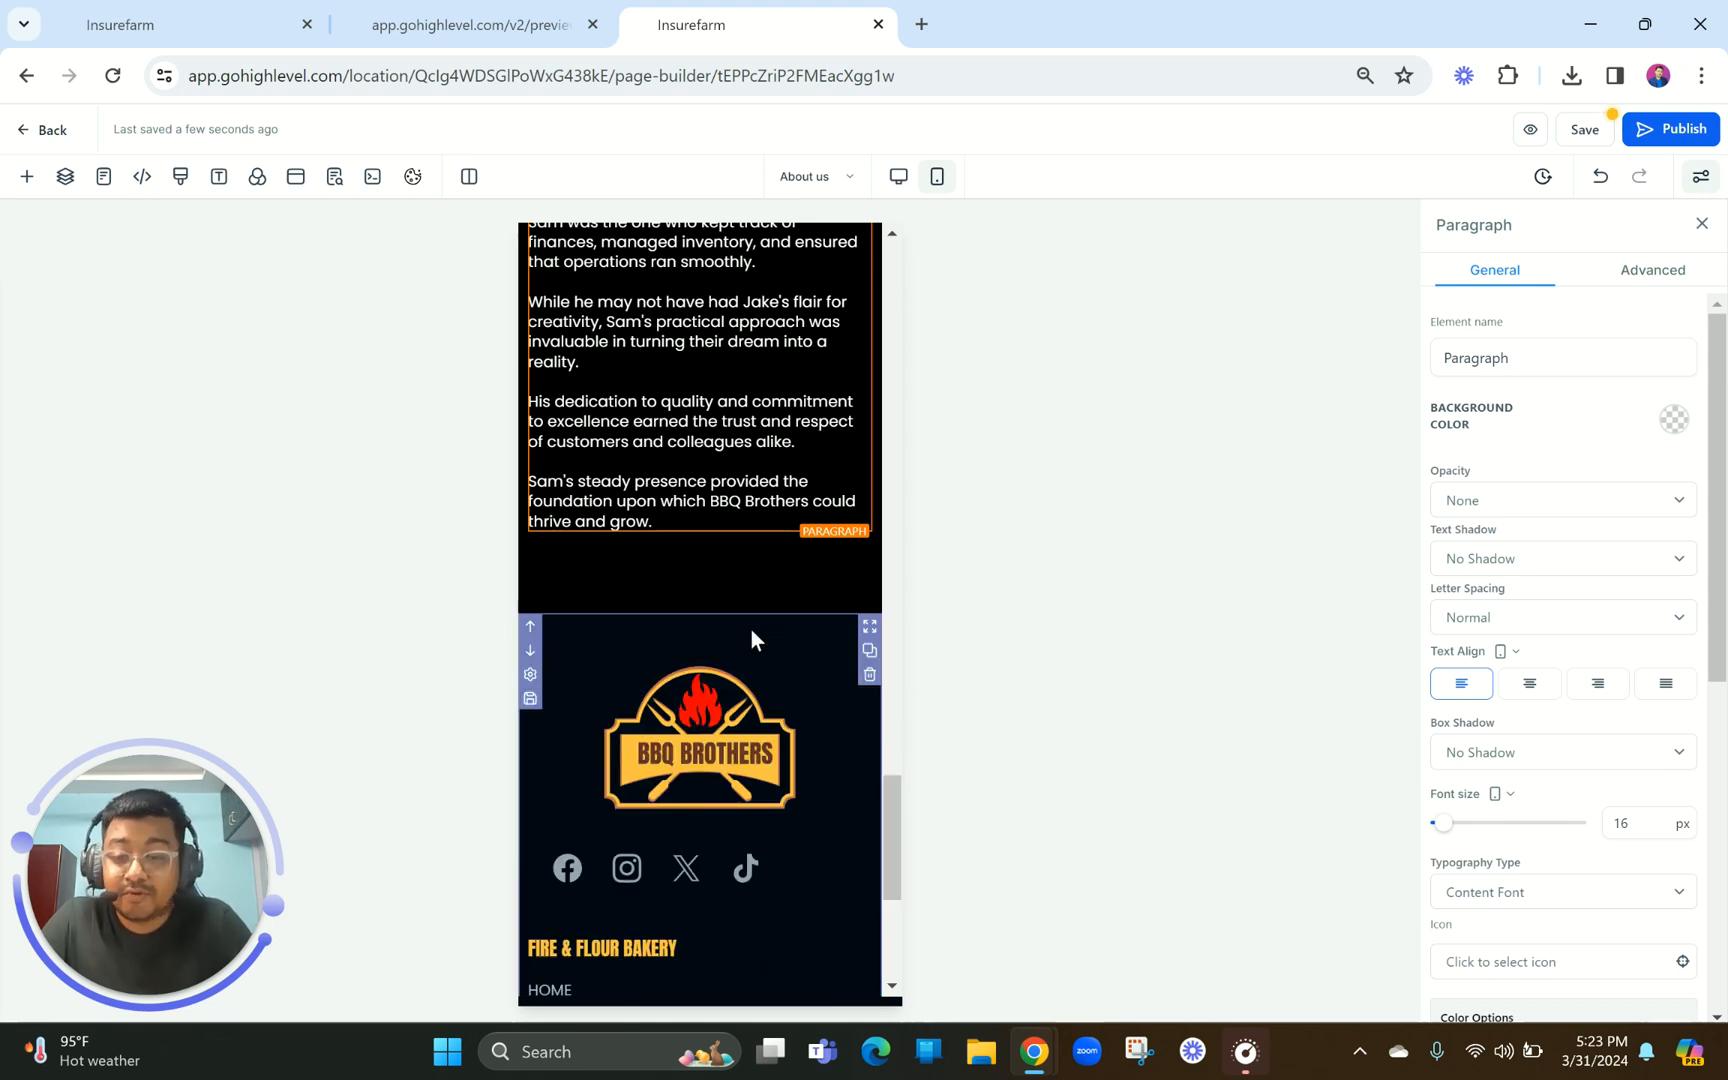
# Review the mobile layout from the footer up to the About us header, checking the spacing between the rows
pyautogui.scroll(-5, 751, 629)
pyautogui.scroll(6, 751, 629)
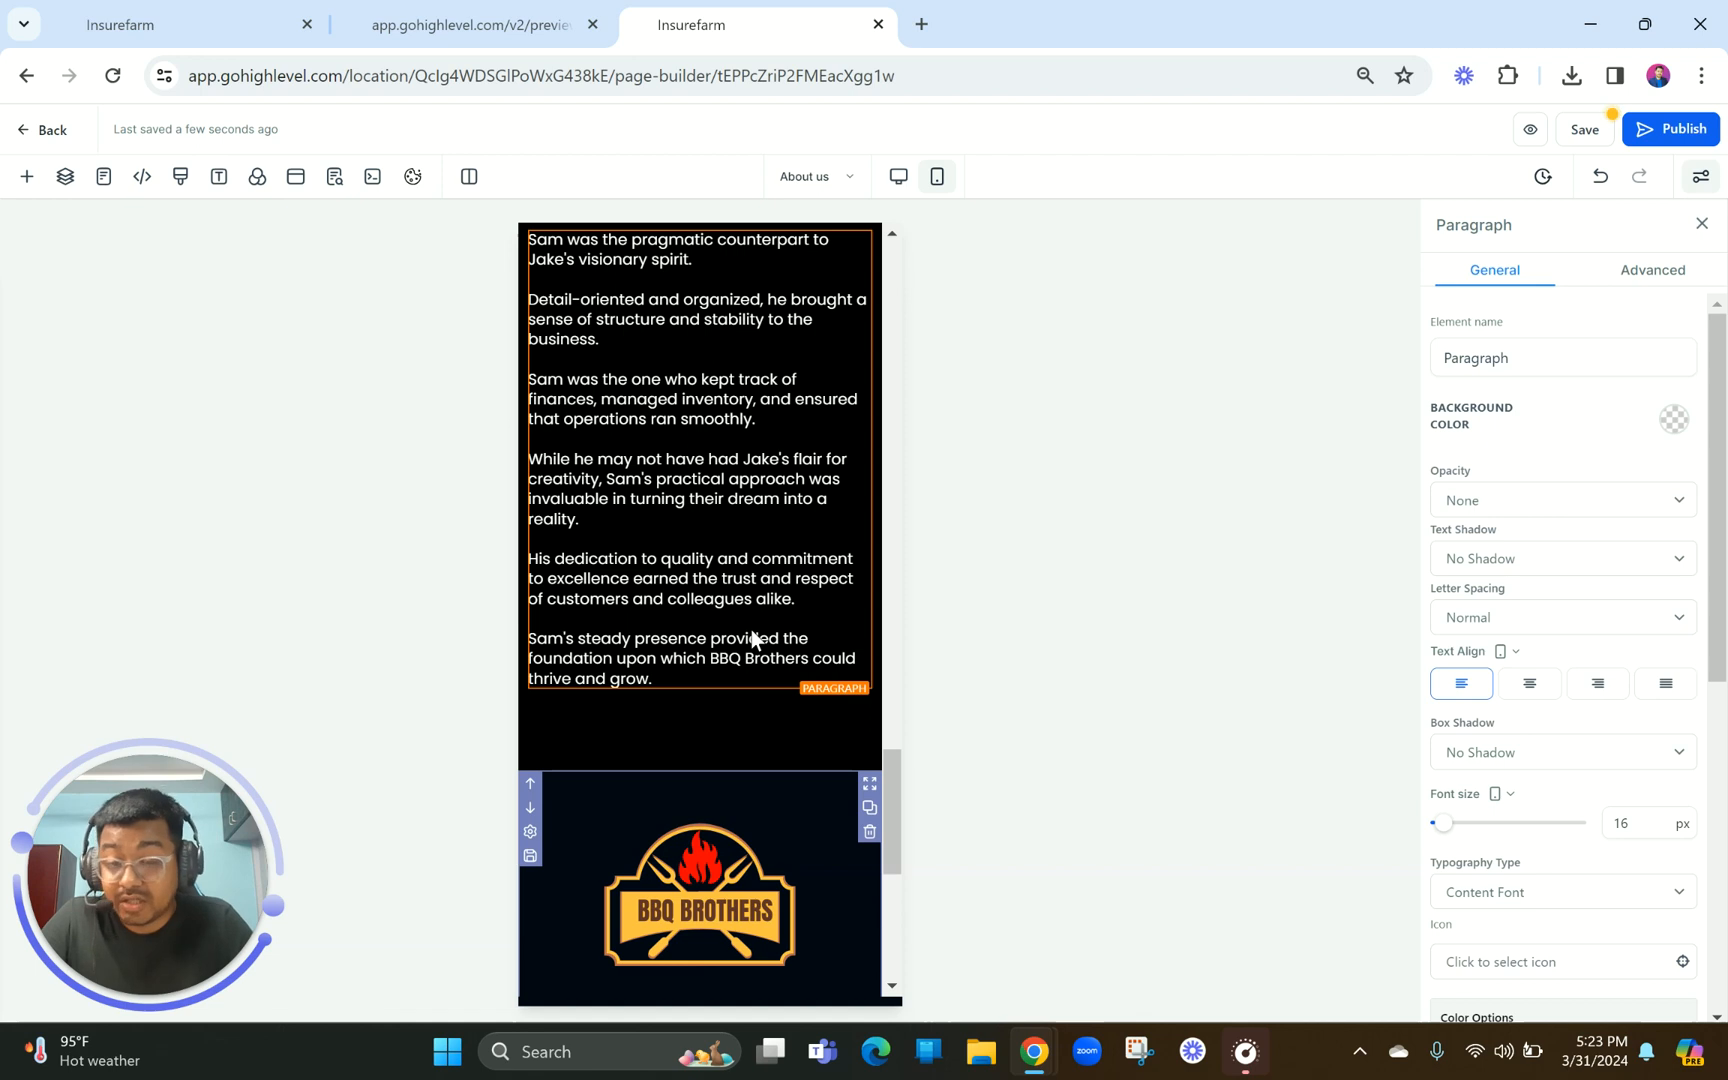
pyautogui.scroll(5, 751, 629)
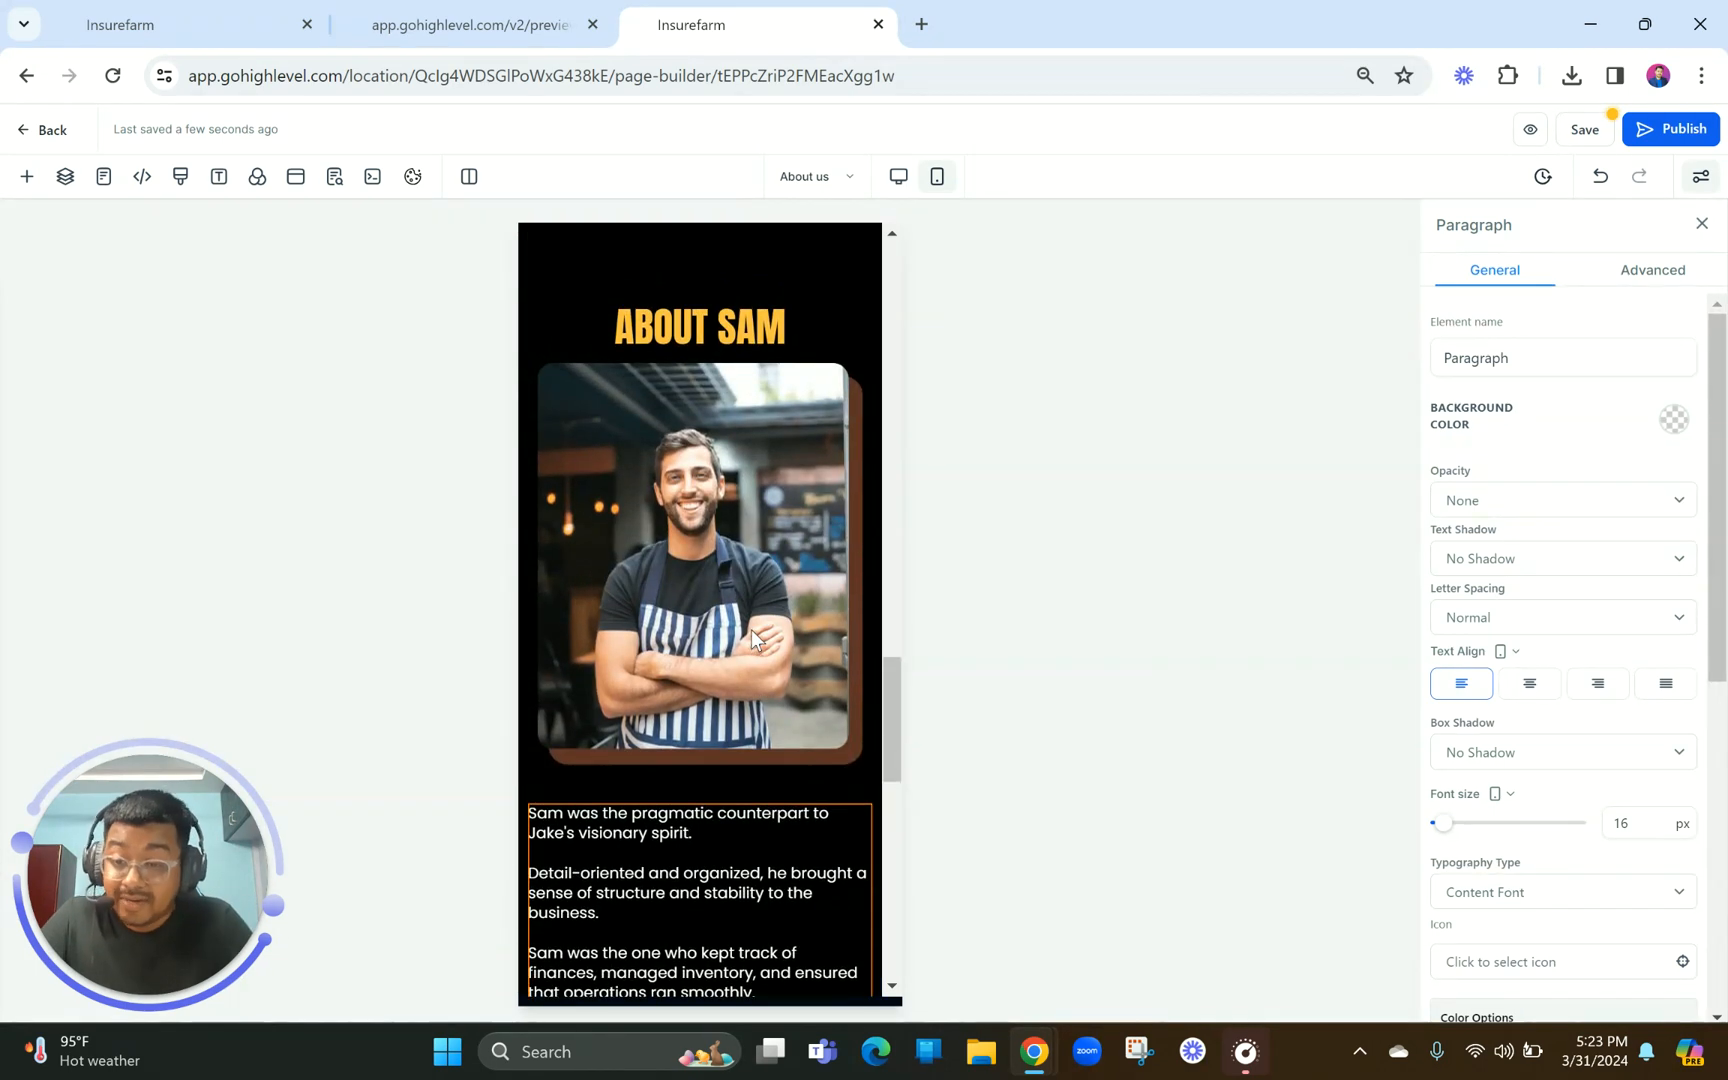
pyautogui.scroll(3, 751, 629)
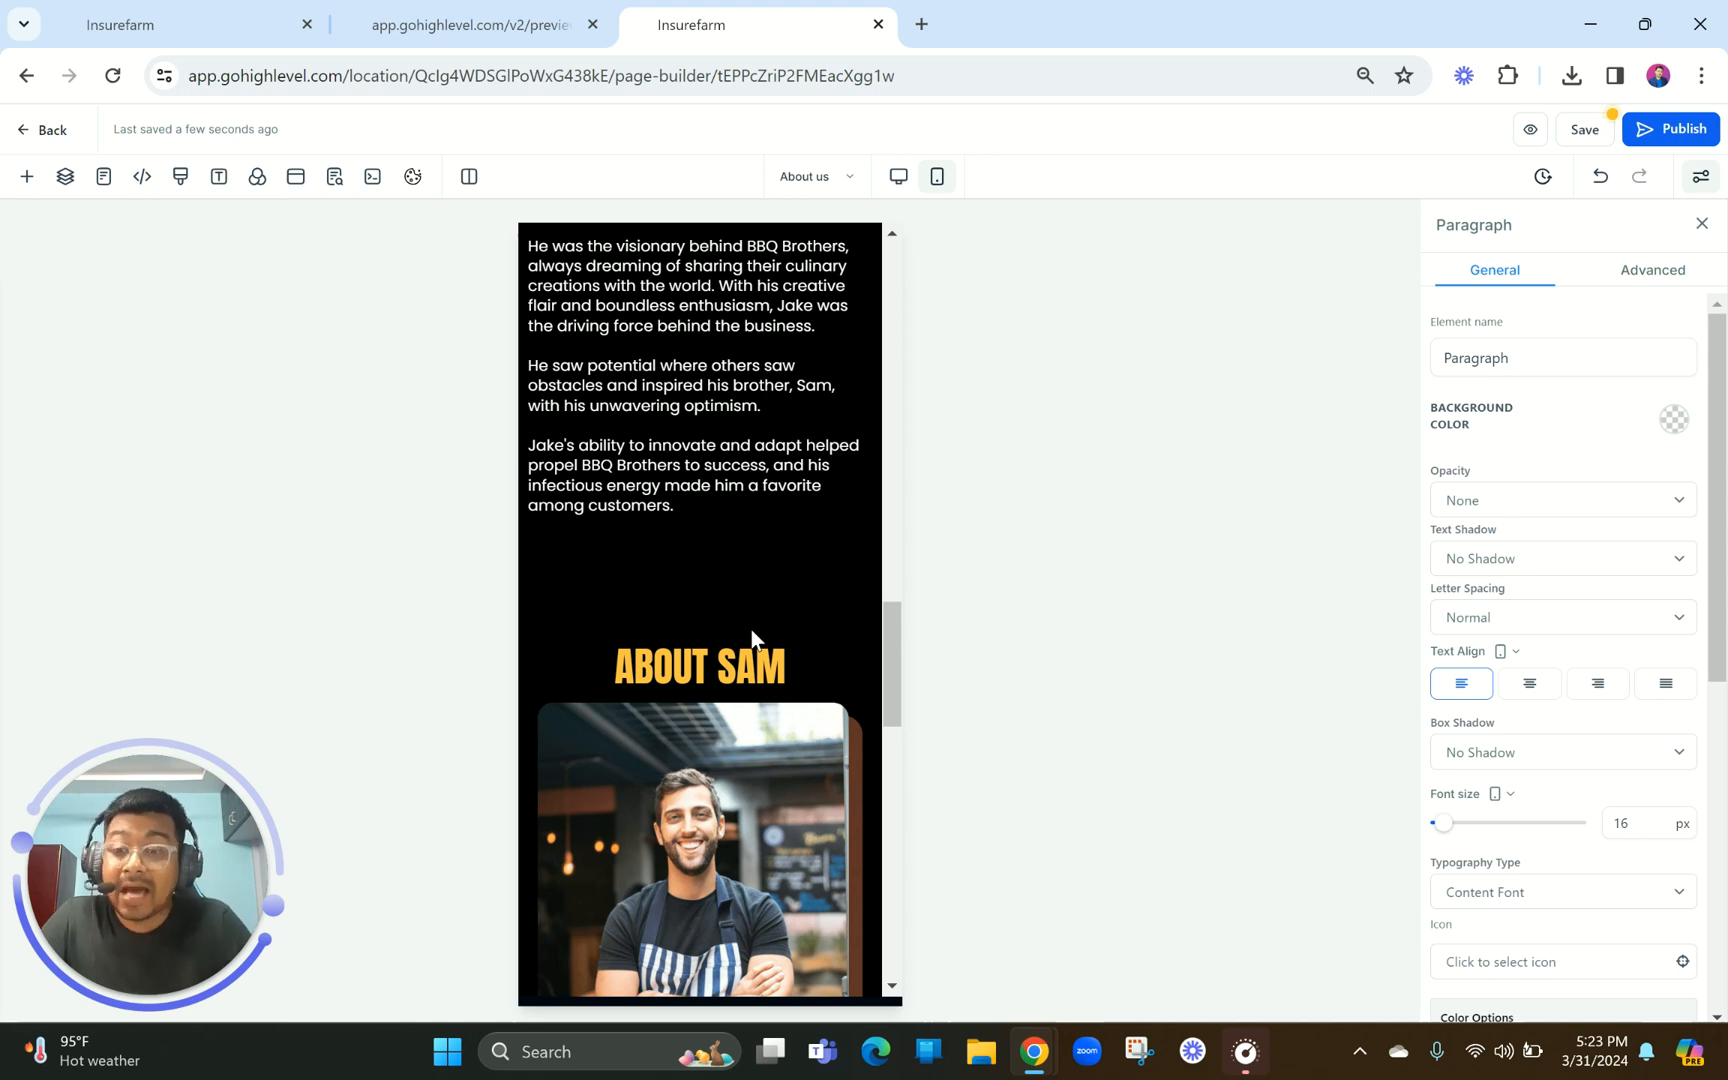
pyautogui.scroll(5, 751, 629)
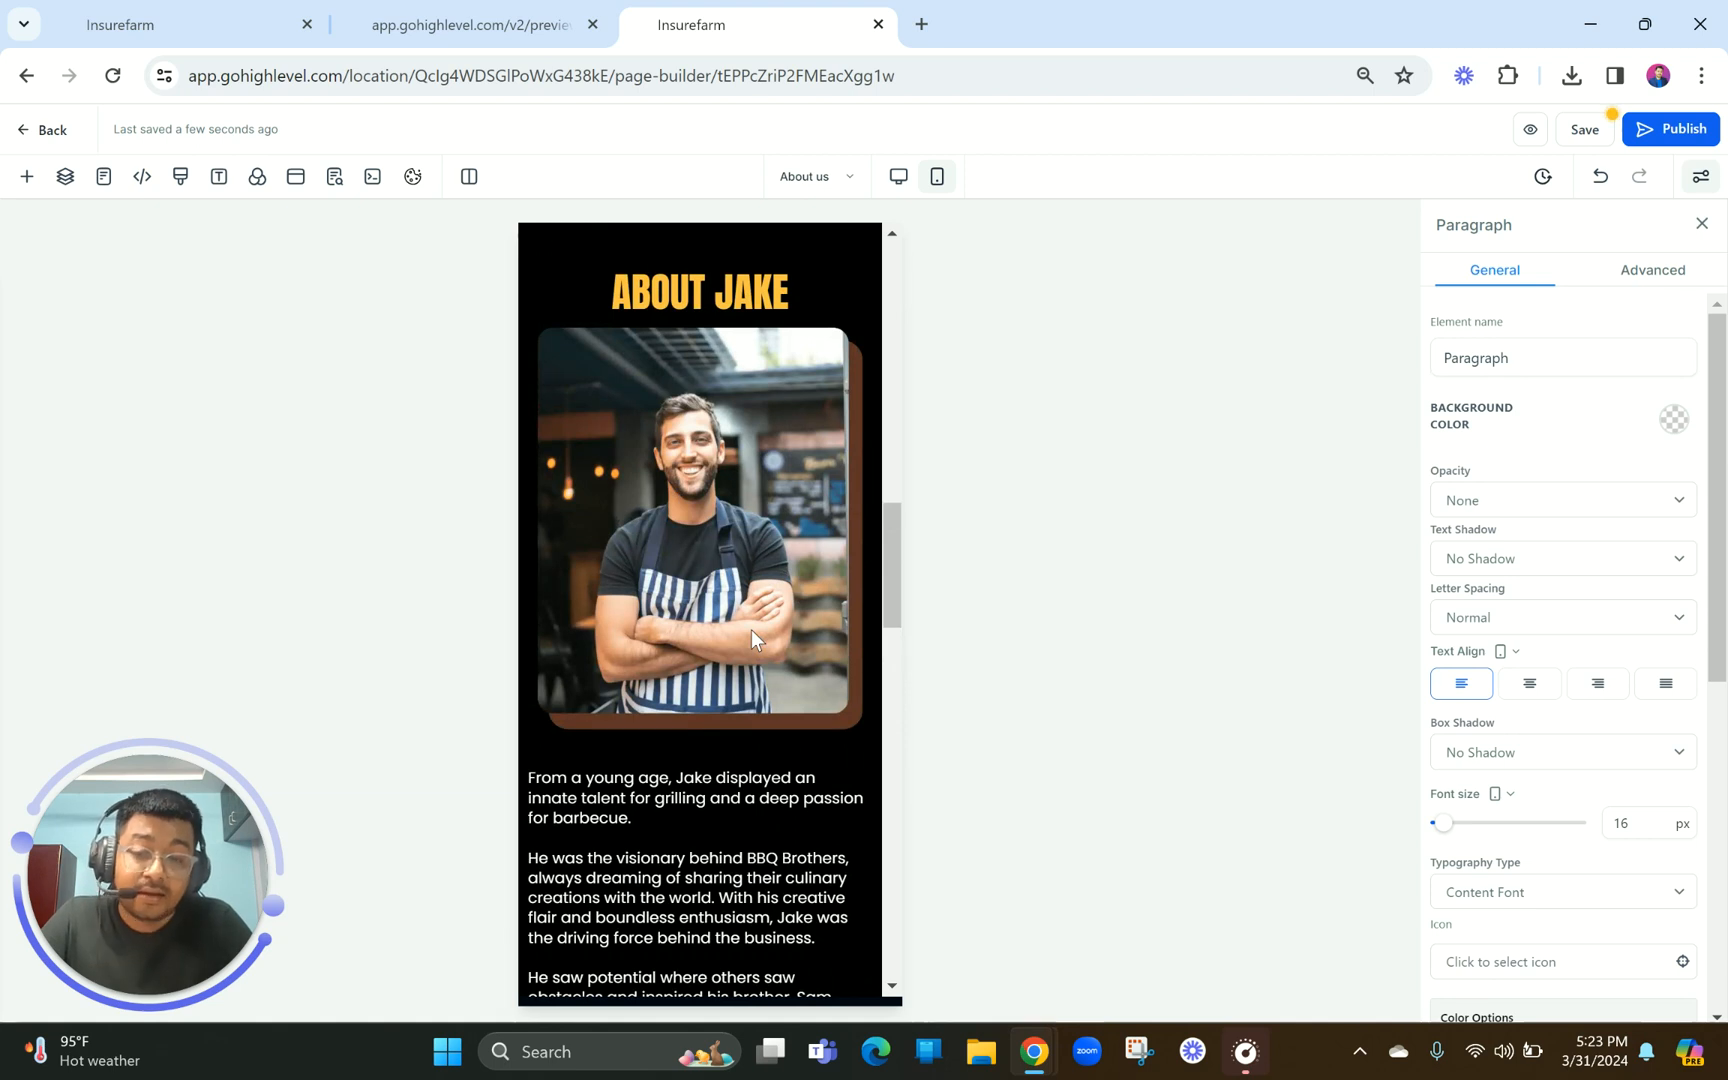
pyautogui.scroll(5, 751, 629)
pyautogui.scroll(-2, 751, 629)
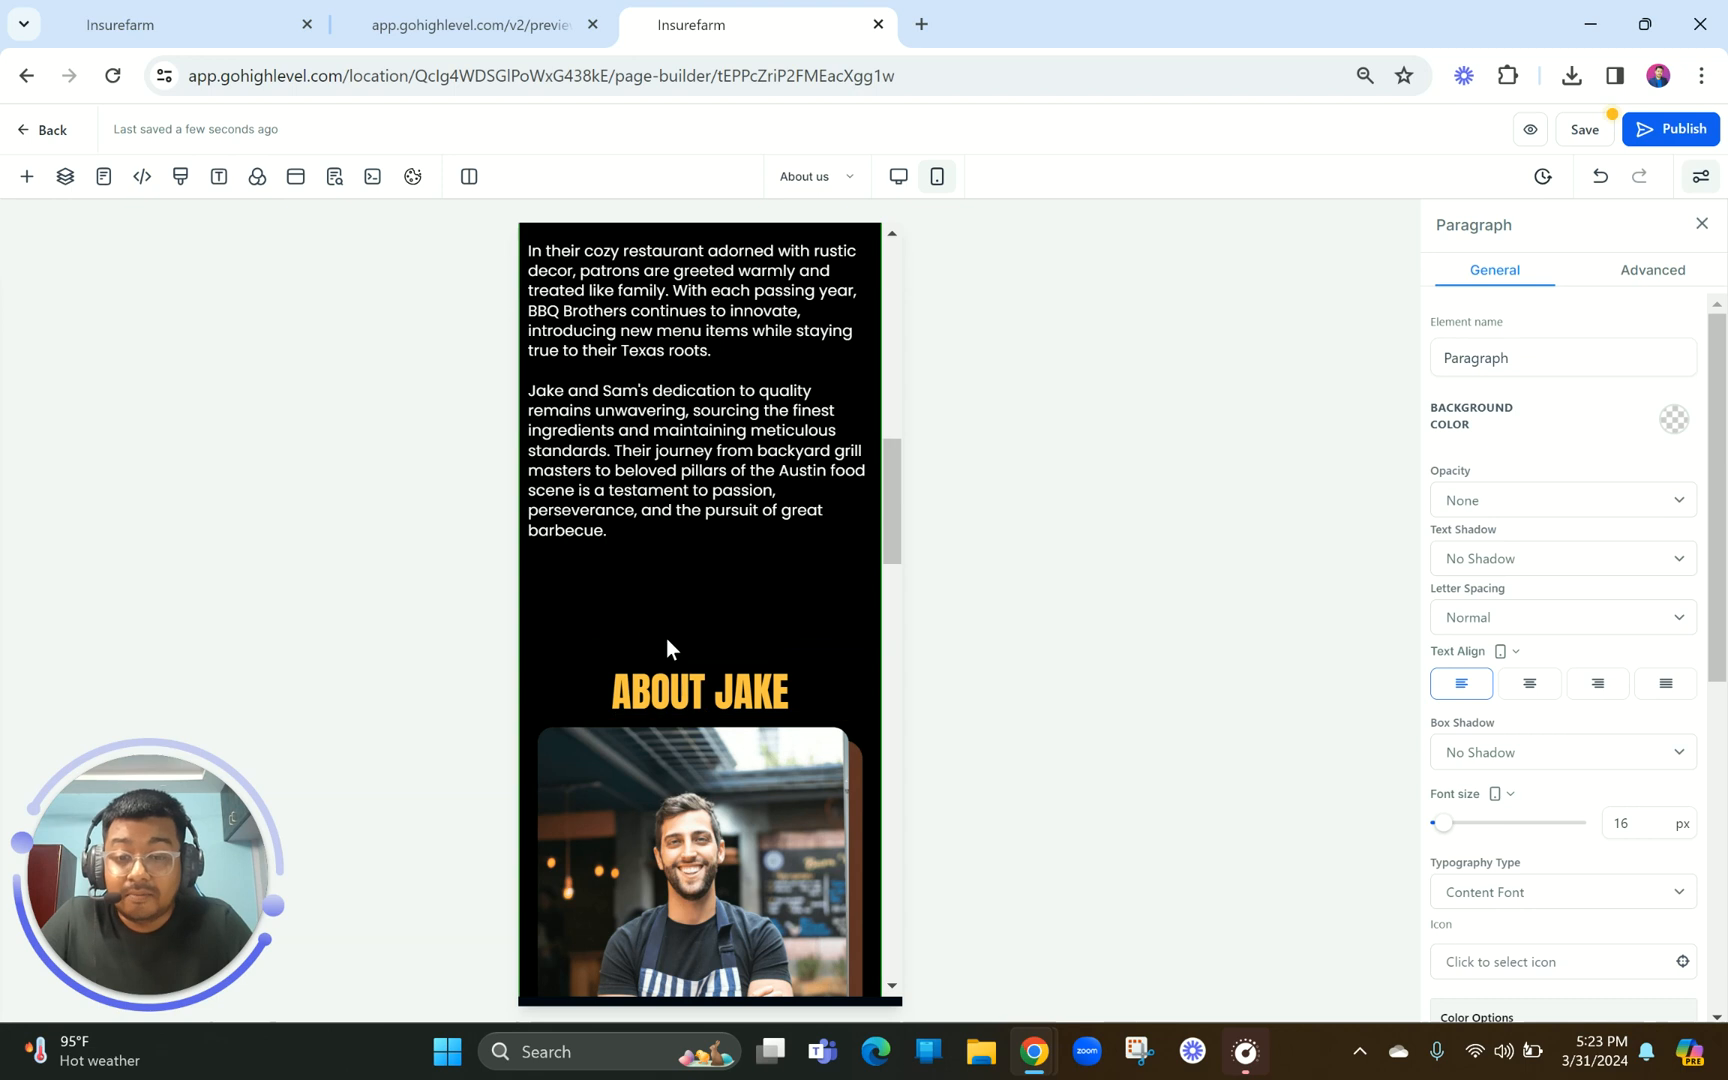
pyautogui.scroll(9, 678, 507)
pyautogui.scroll(1, 678, 507)
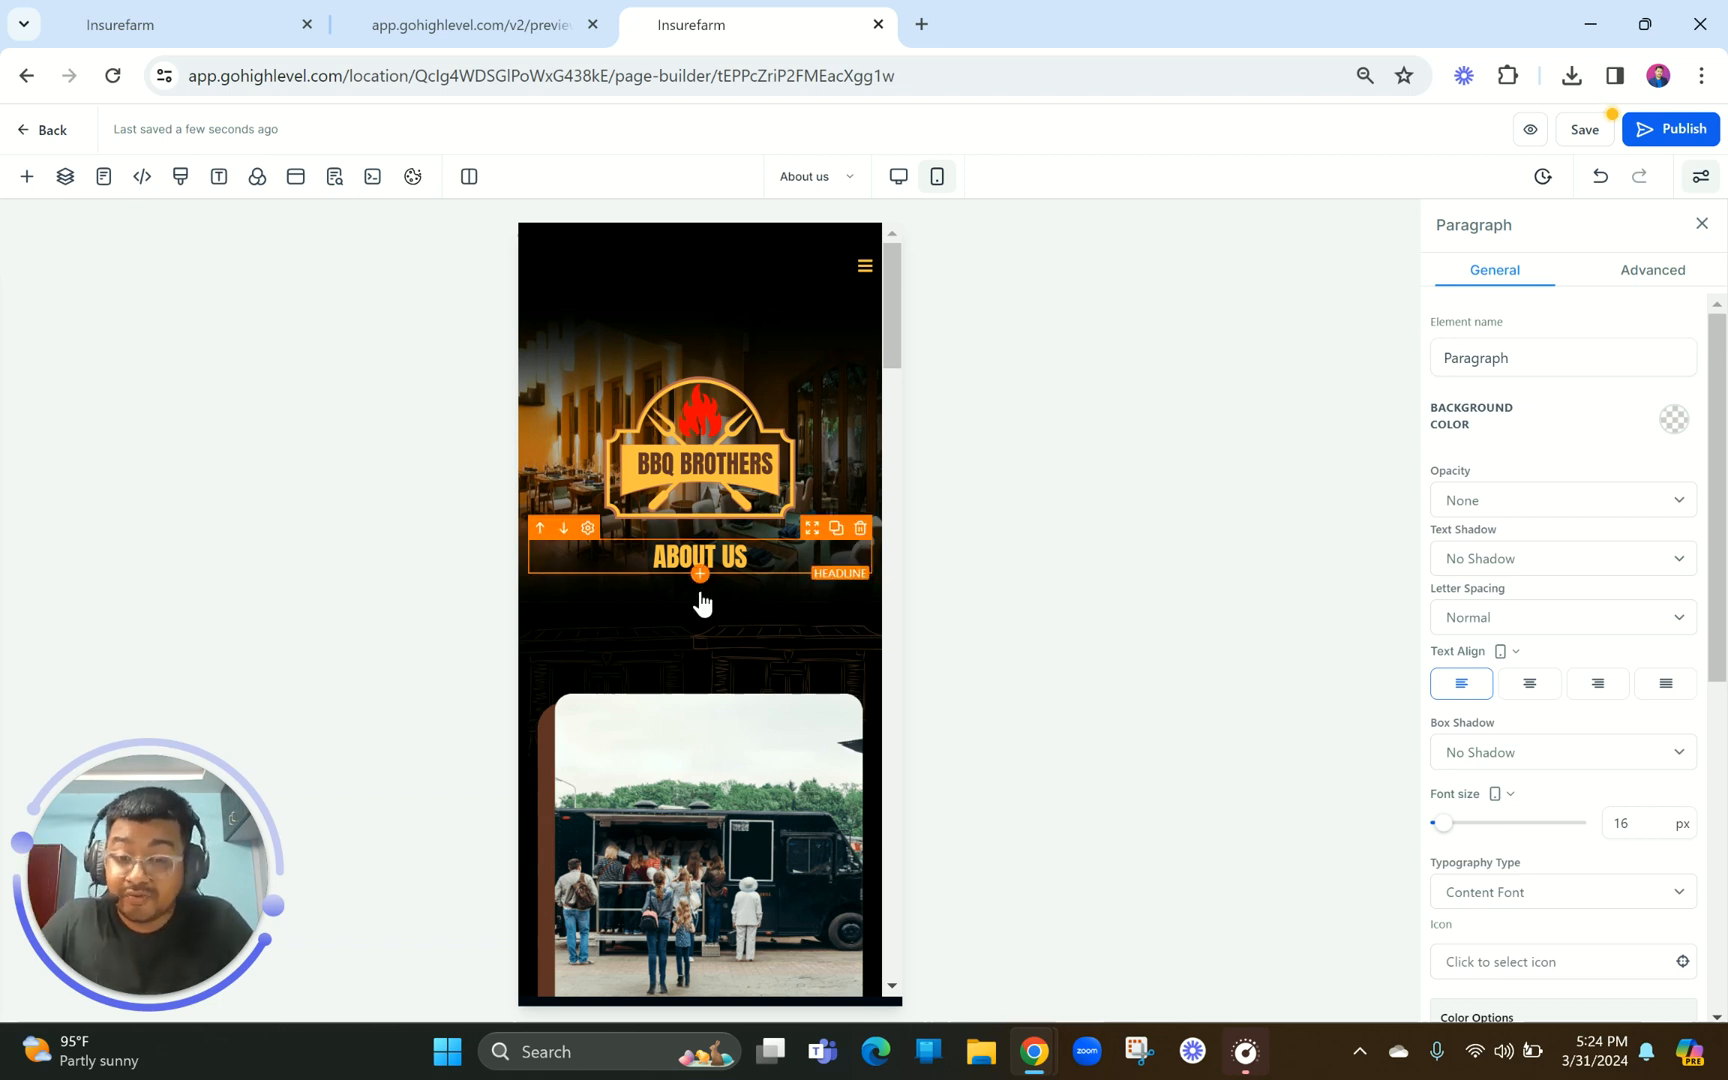
# Set the mobile top margin of the BBQ Brothers Story two-column row to 0 px
pyautogui.click(690, 670)
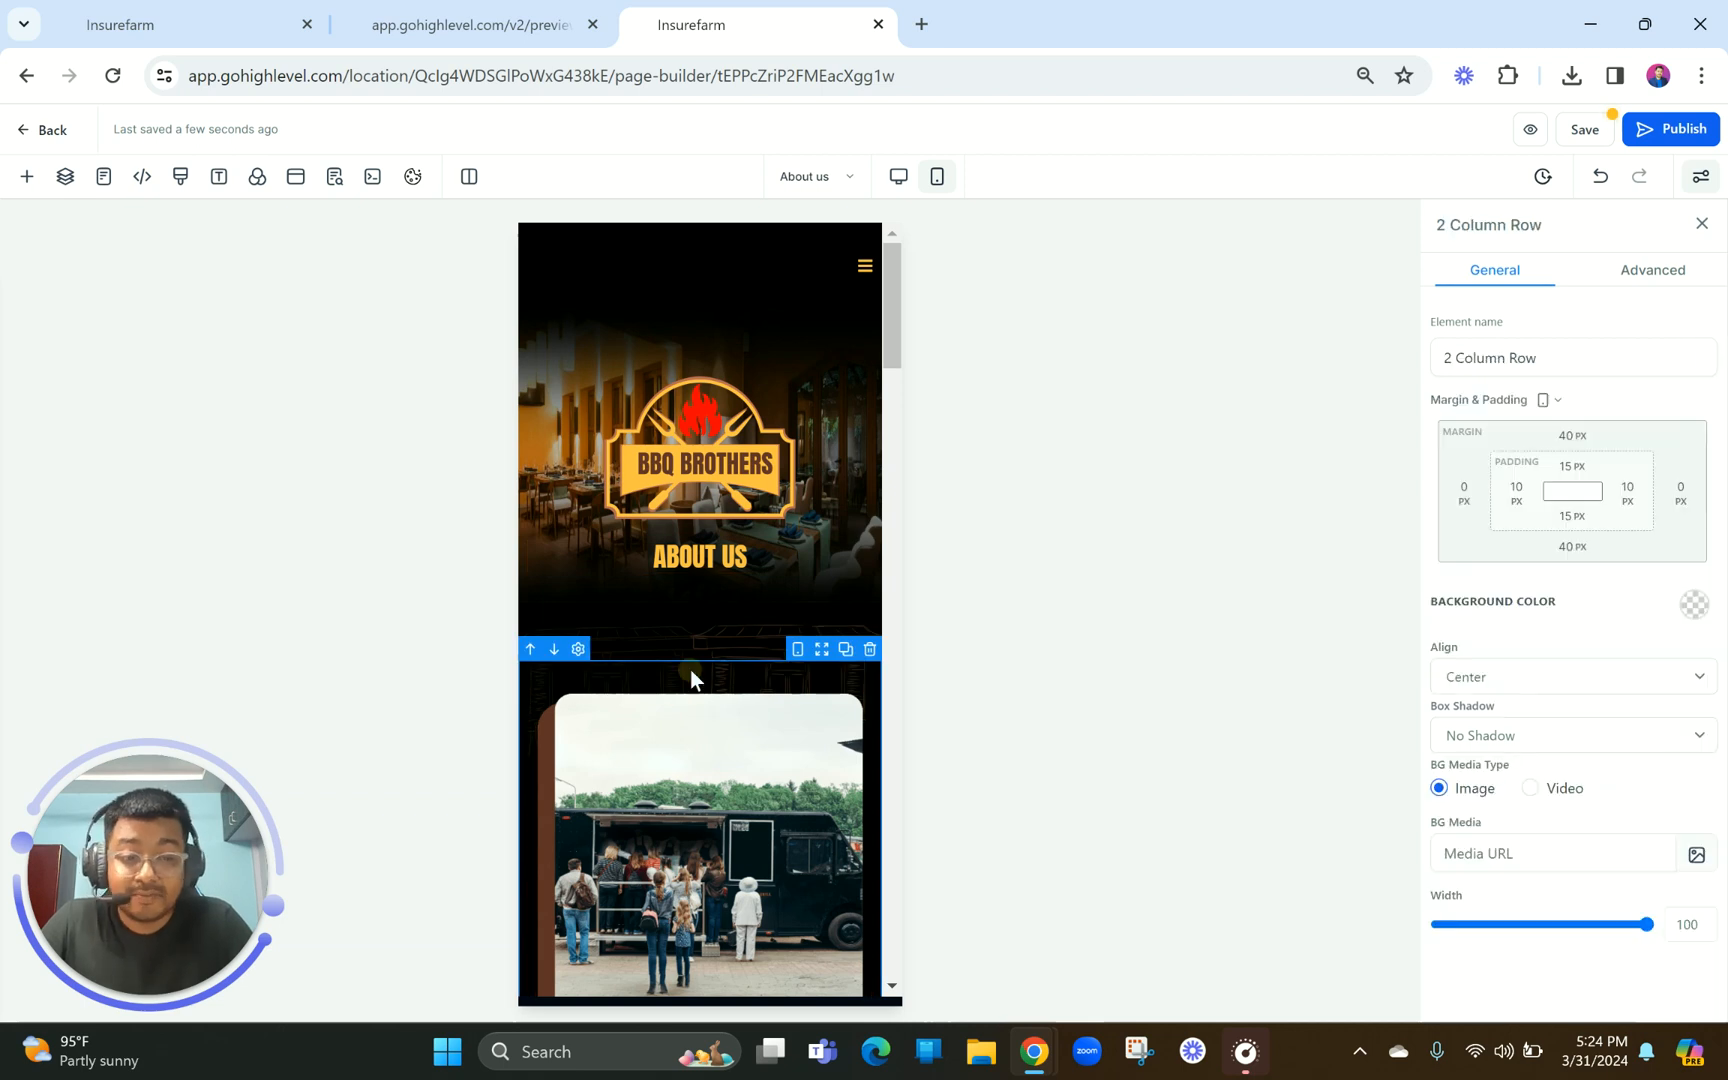
pyautogui.click(1570, 440)
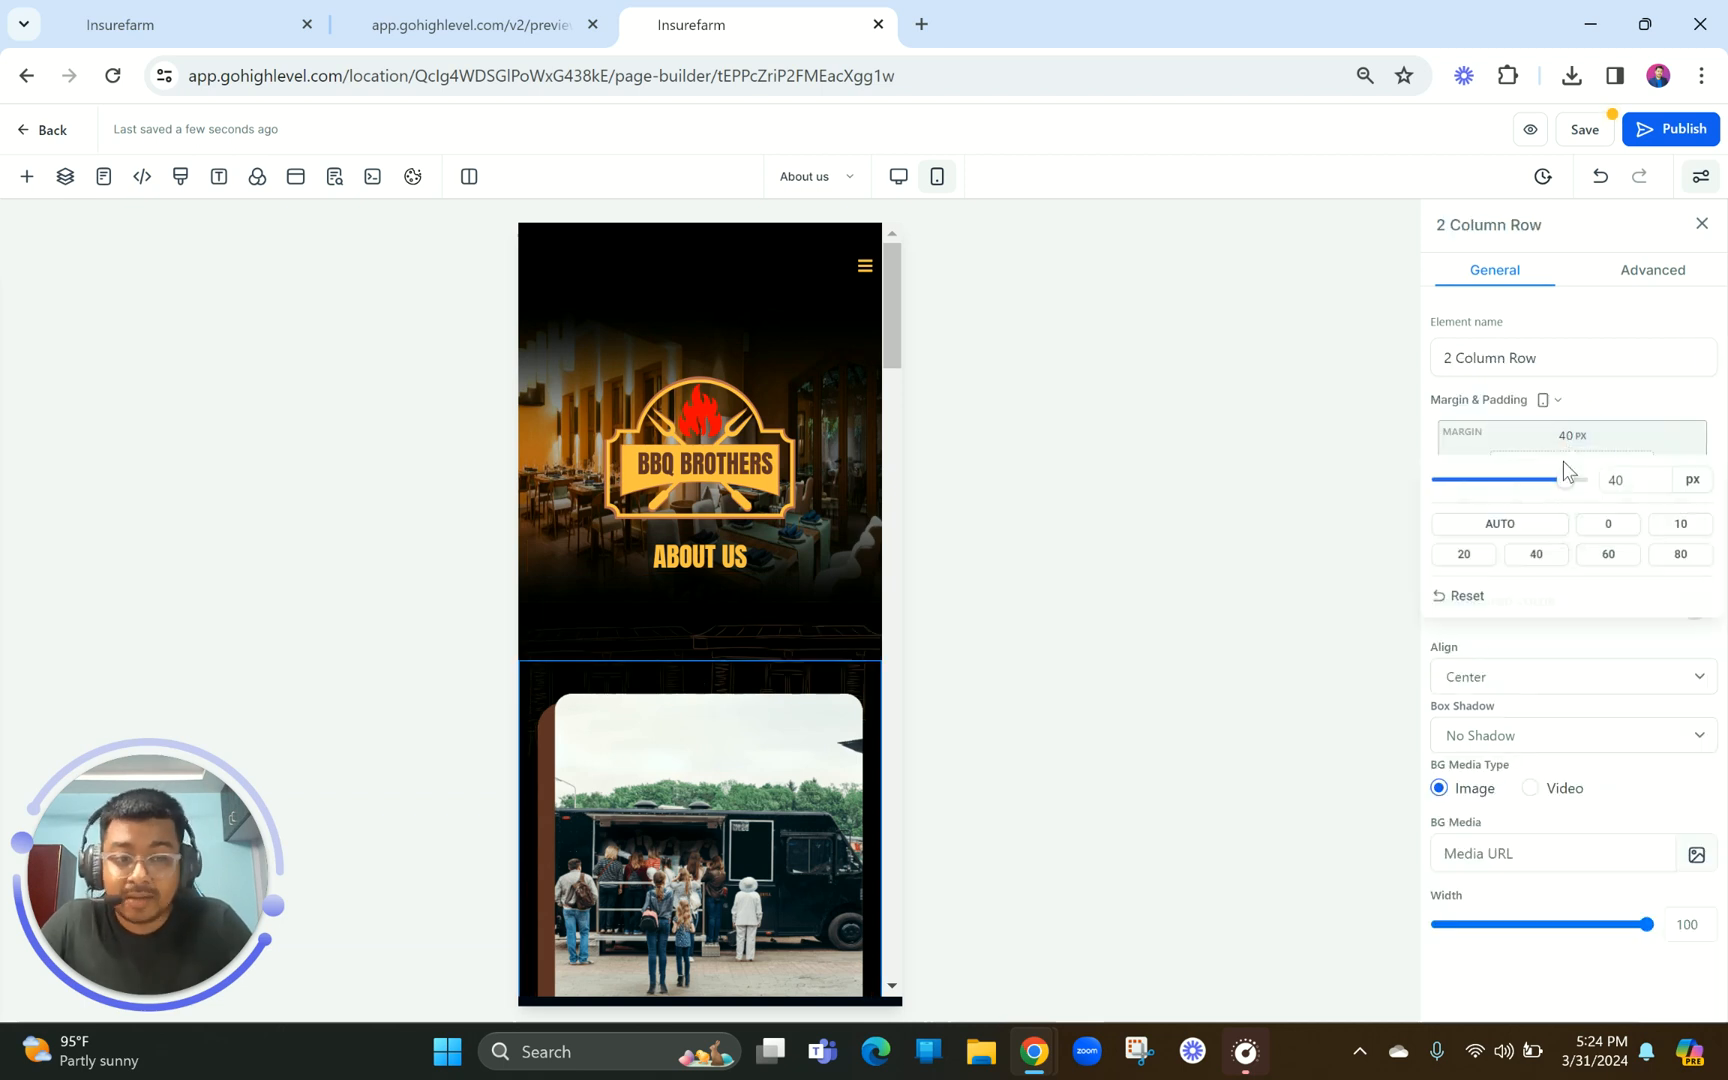
pyautogui.click(1508, 482)
pyautogui.moveTo(1627, 480); pyautogui.dragTo(1578, 483)
pyautogui.write('0')
pyautogui.click(687, 662)
# Set the mobile top margin of the About Jake two-column row to 0 px
pyautogui.scroll(-10, 686, 660)
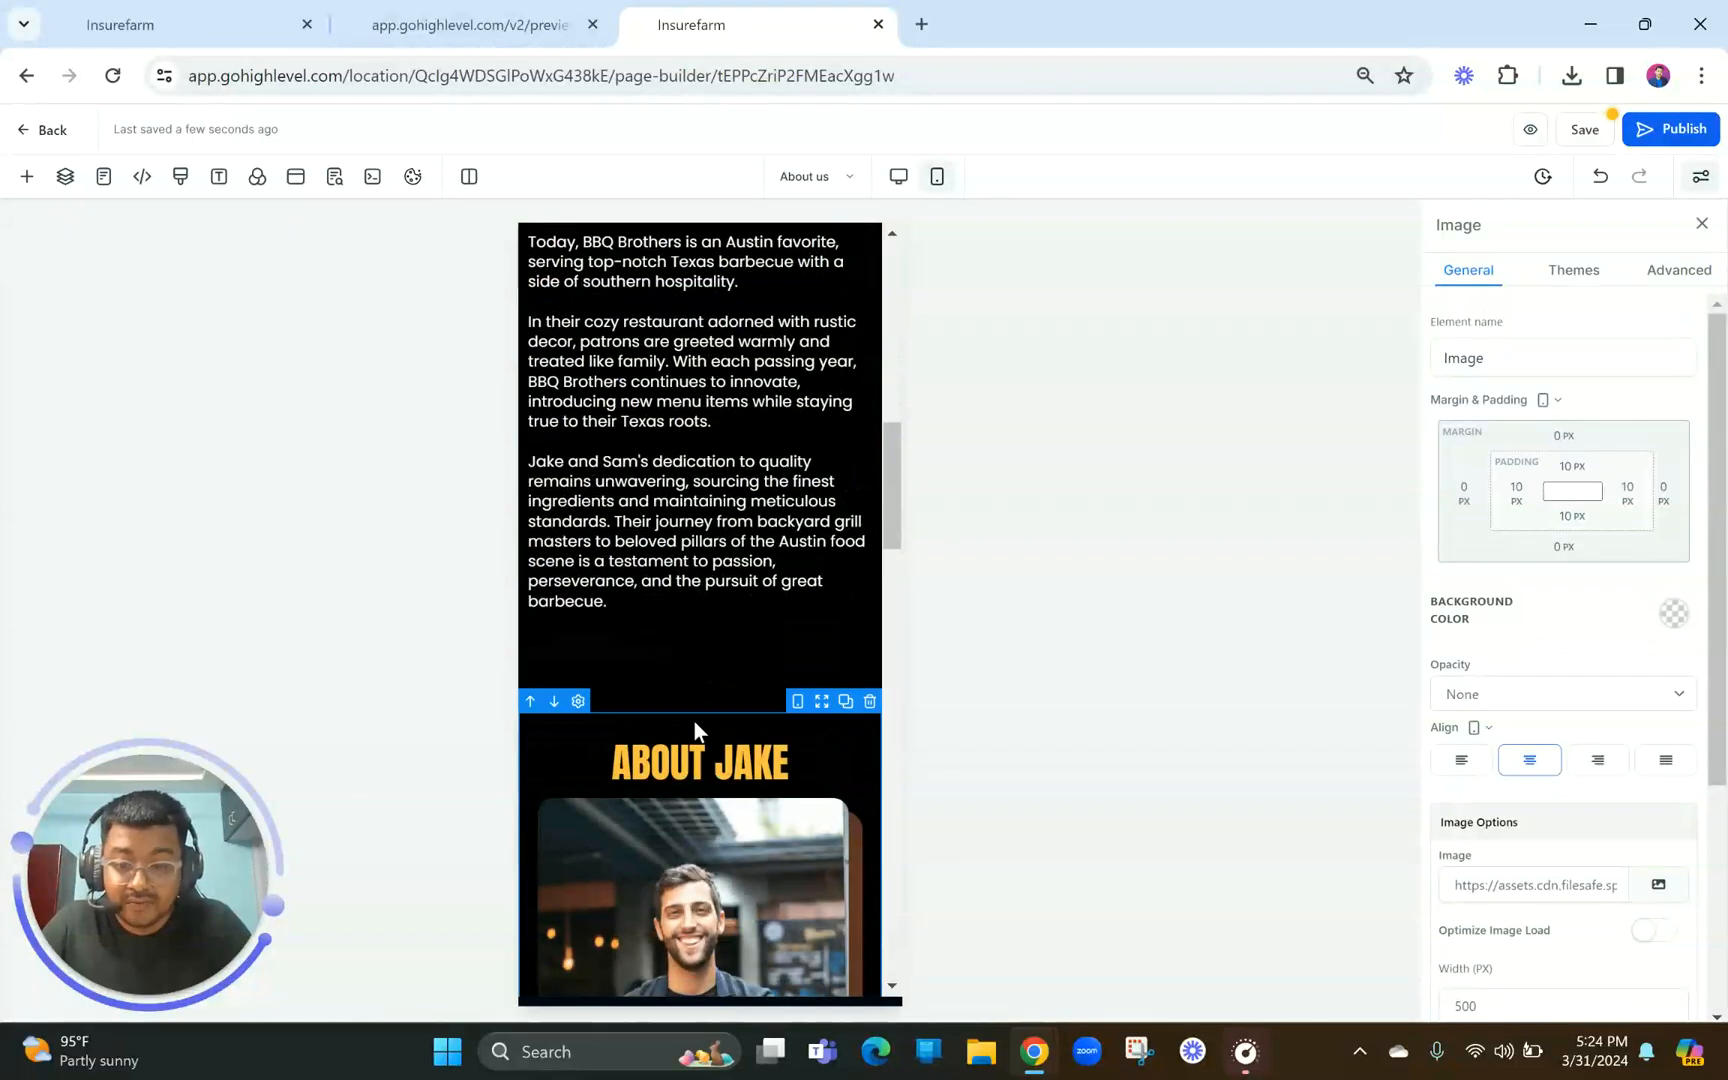
pyautogui.click(694, 721)
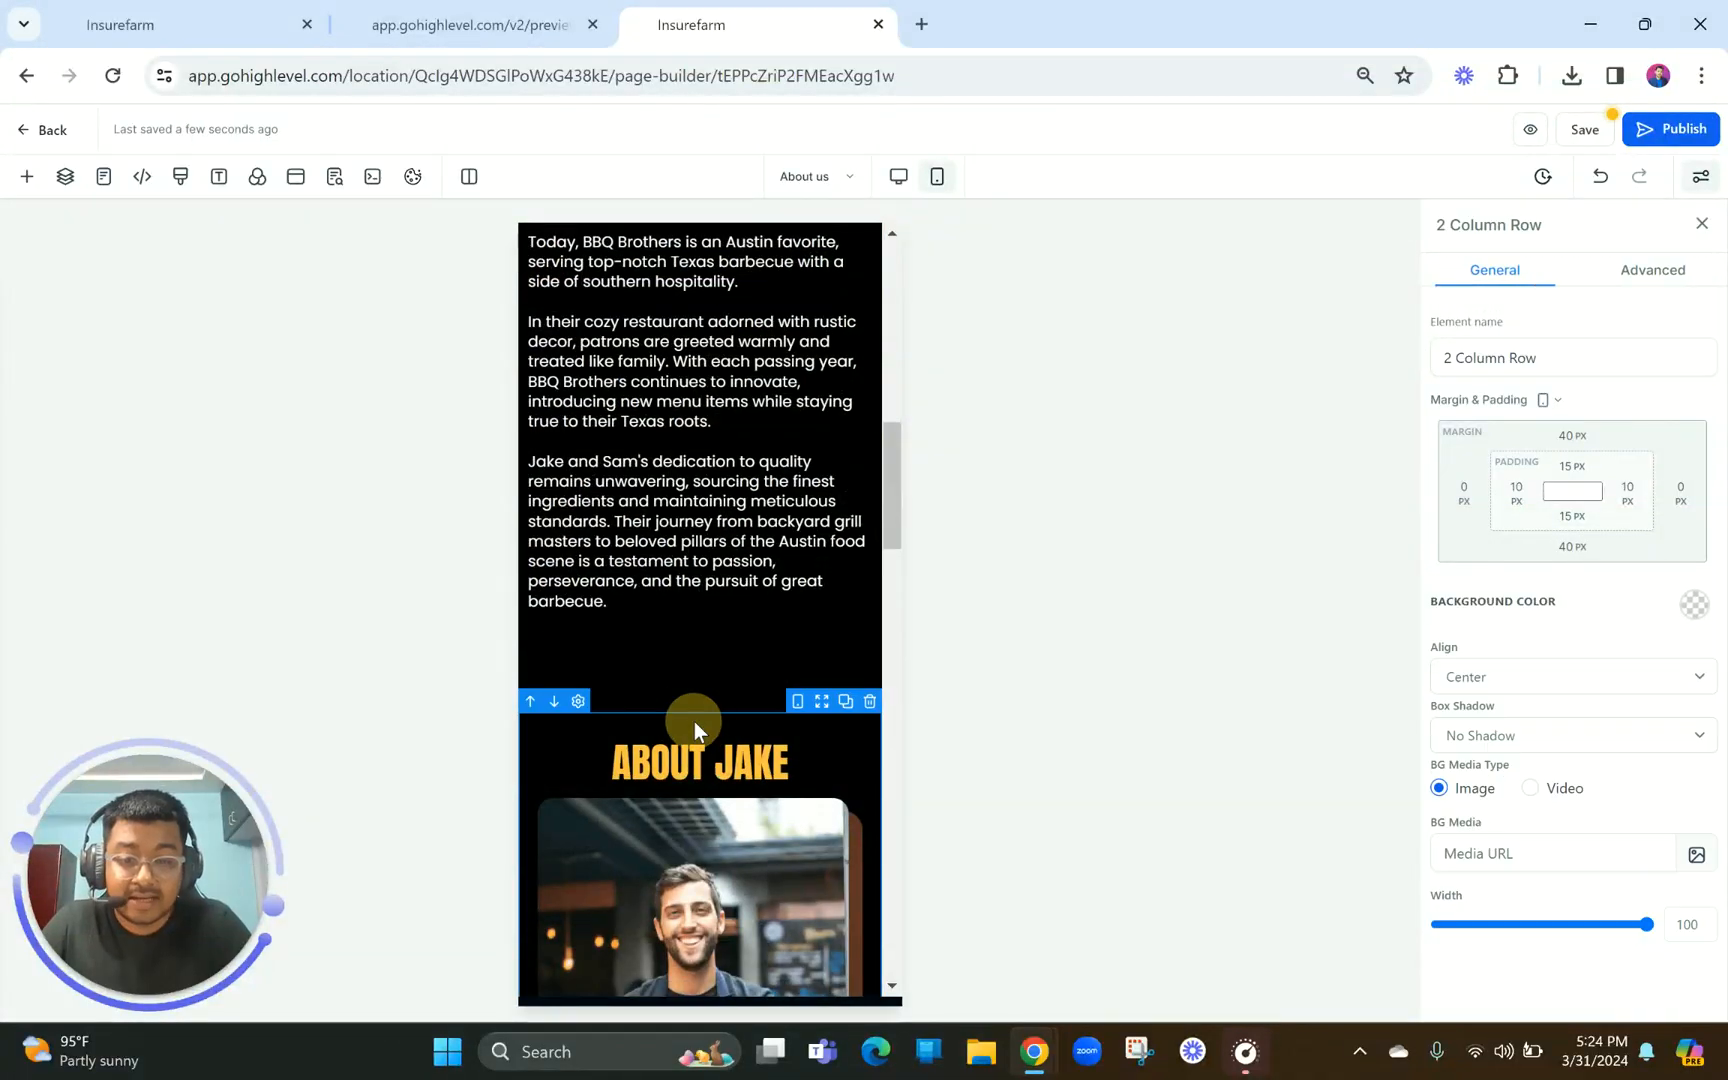
pyautogui.click(1575, 437)
pyautogui.click(1552, 480)
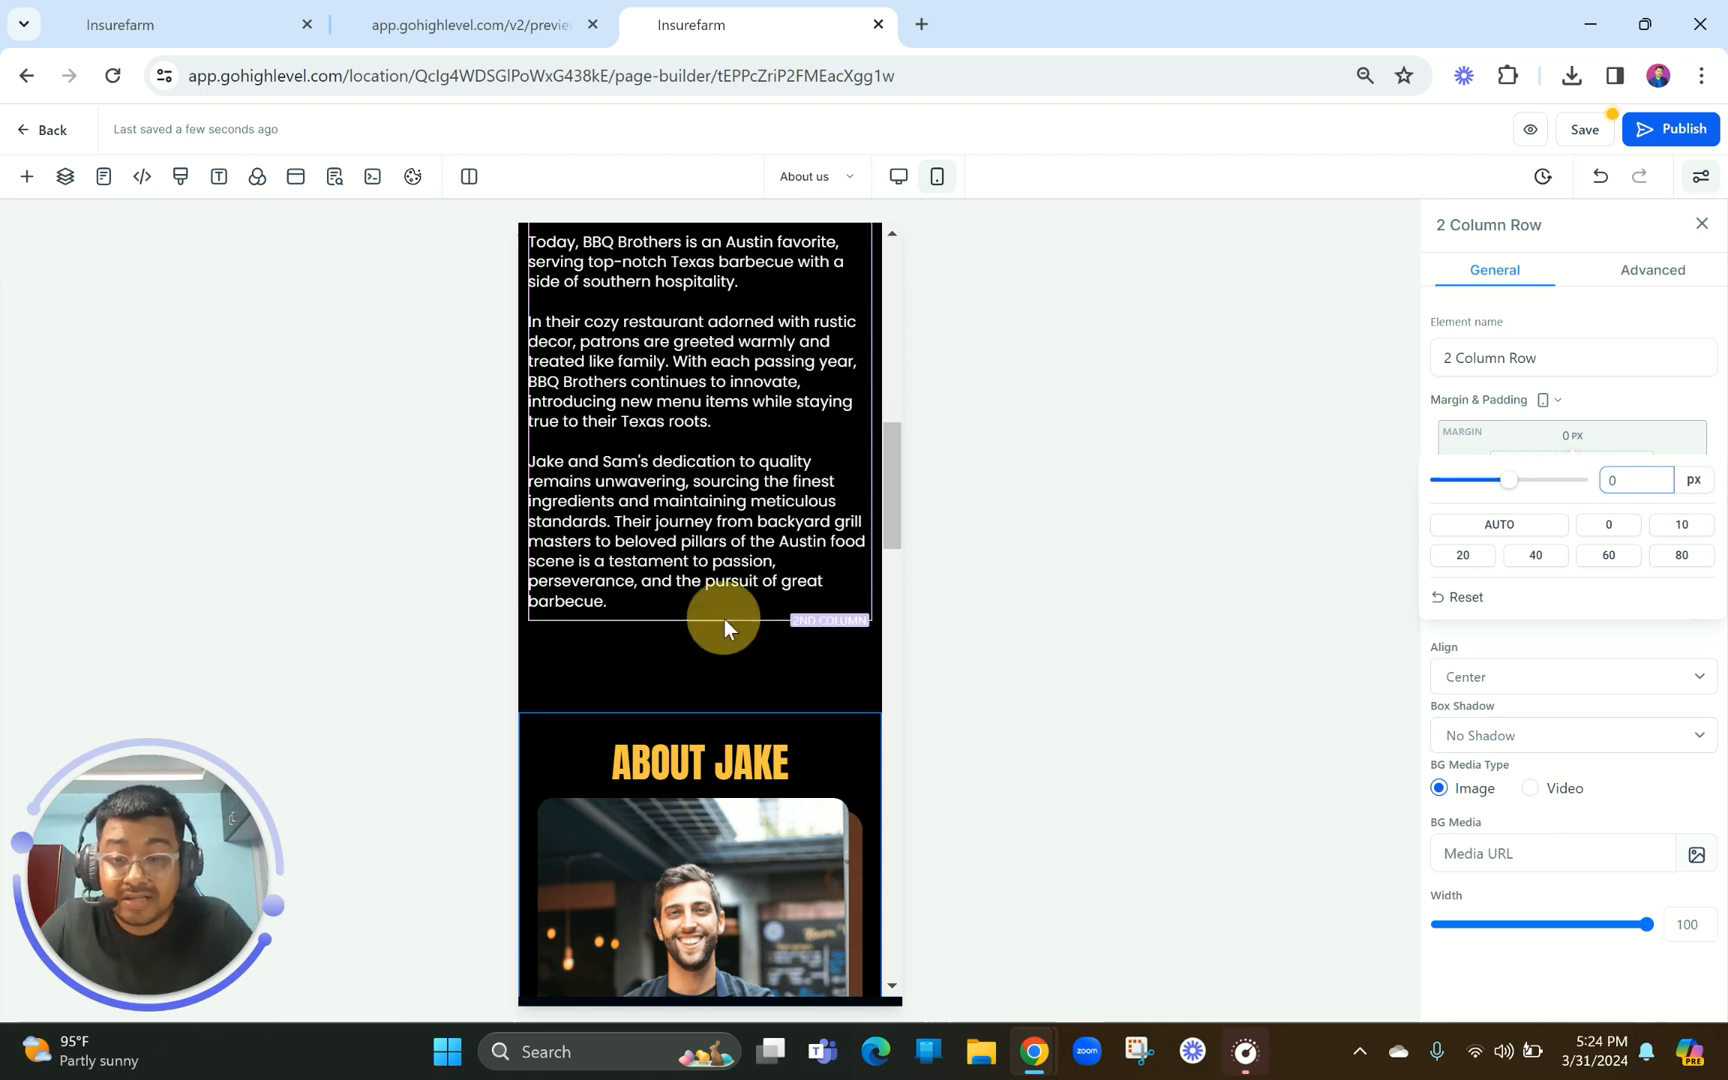
pyautogui.click(724, 620)
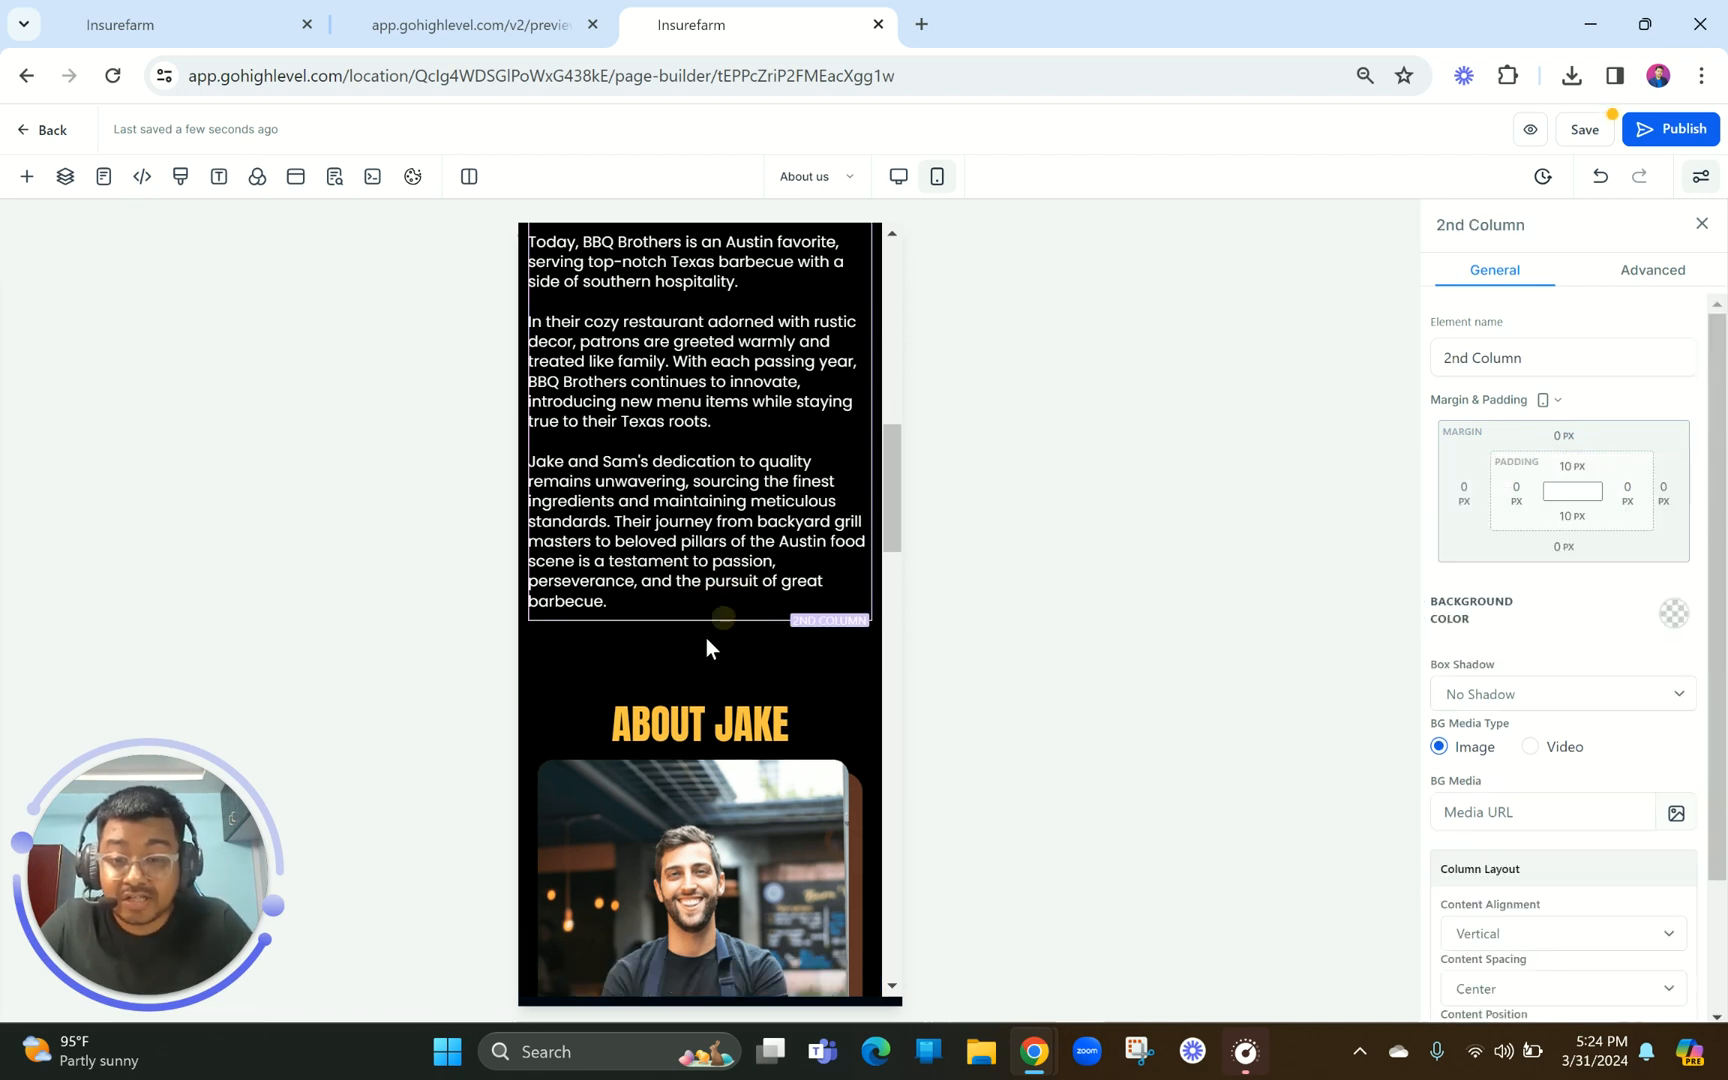
# Set the mobile bottom margin of the BBQ Brothers Story two-column row to 0 px
pyautogui.click(655, 628)
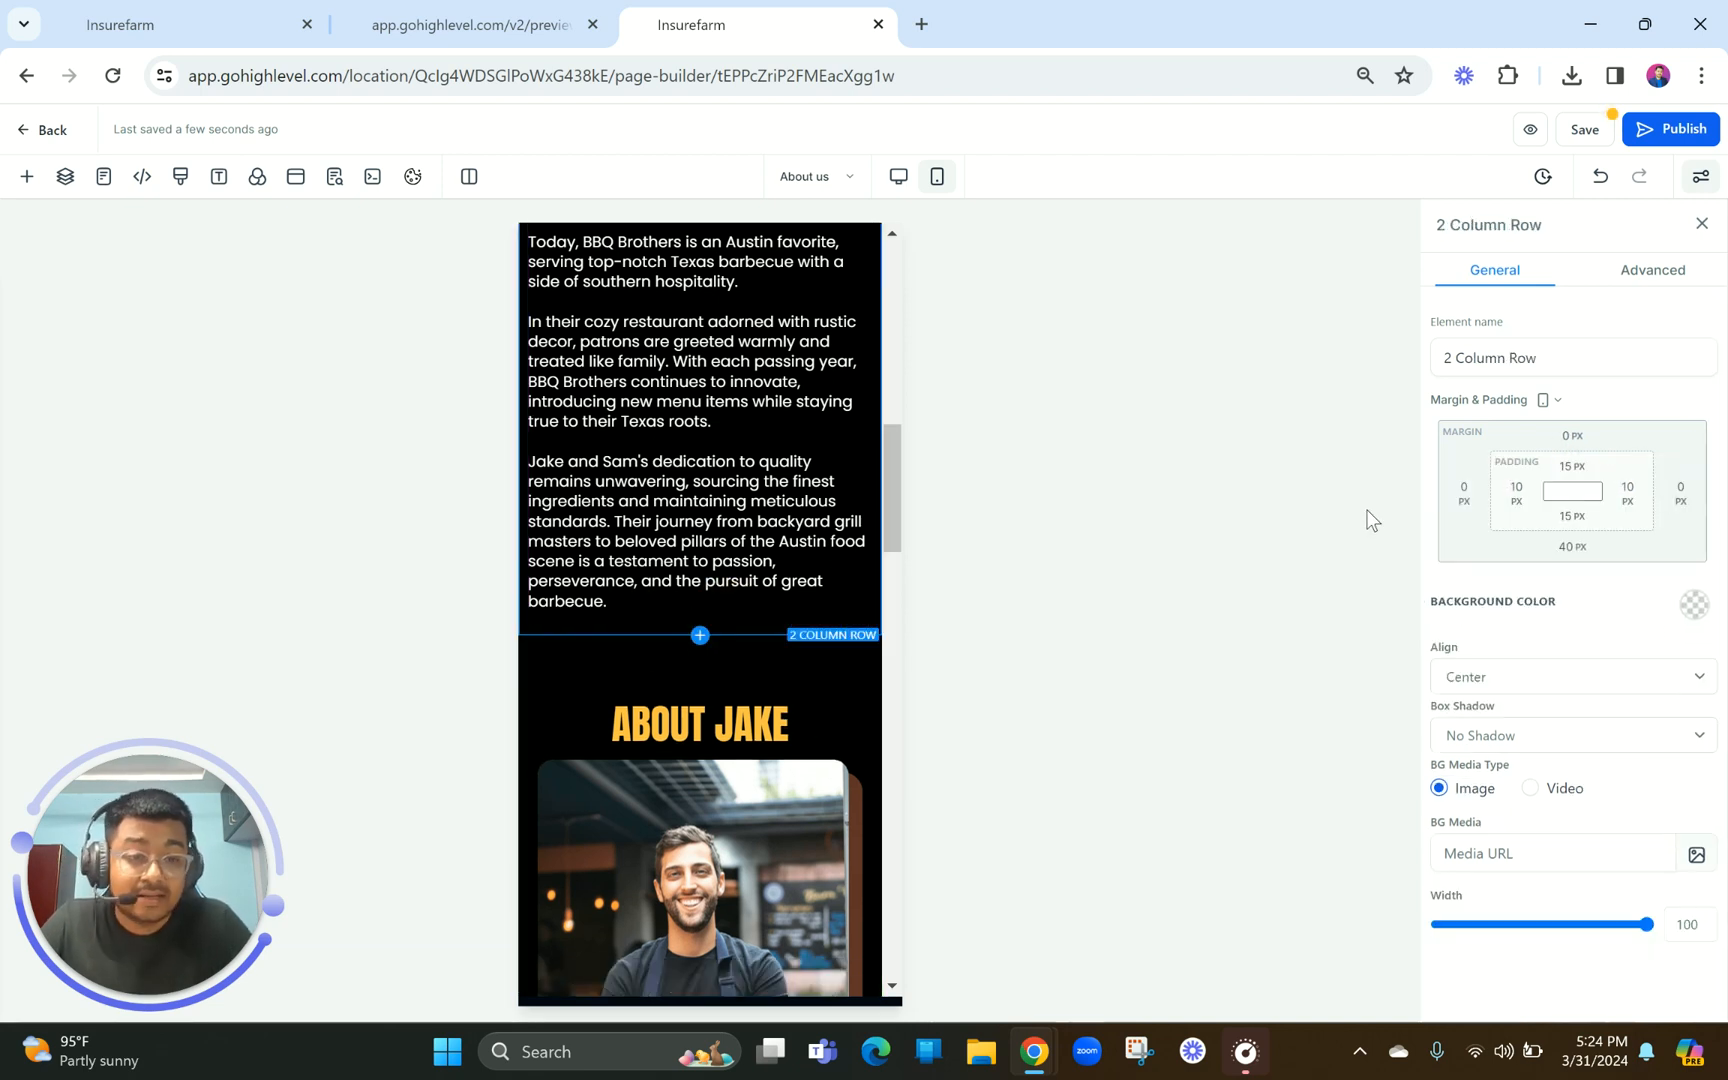
pyautogui.click(1572, 546)
pyautogui.click(1606, 638)
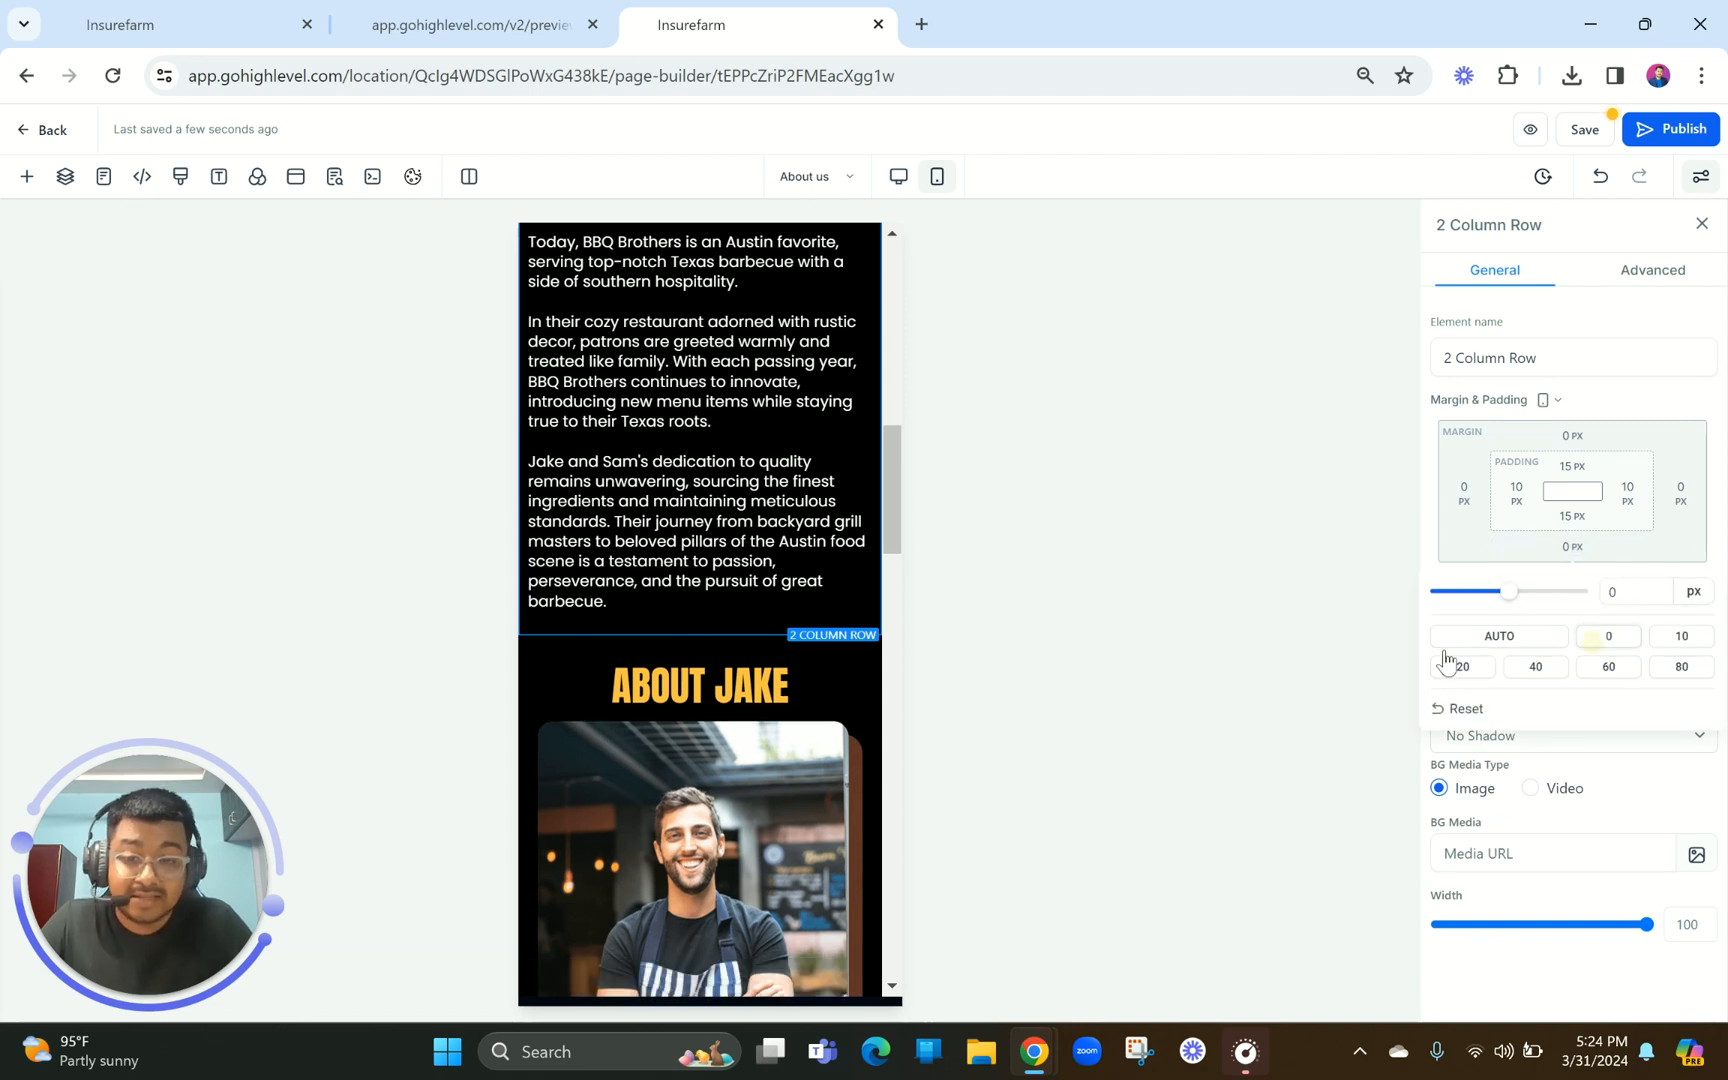
# Set the mobile bottom margin of the About Jake two-column row to 0 px
pyautogui.scroll(-8, 768, 761)
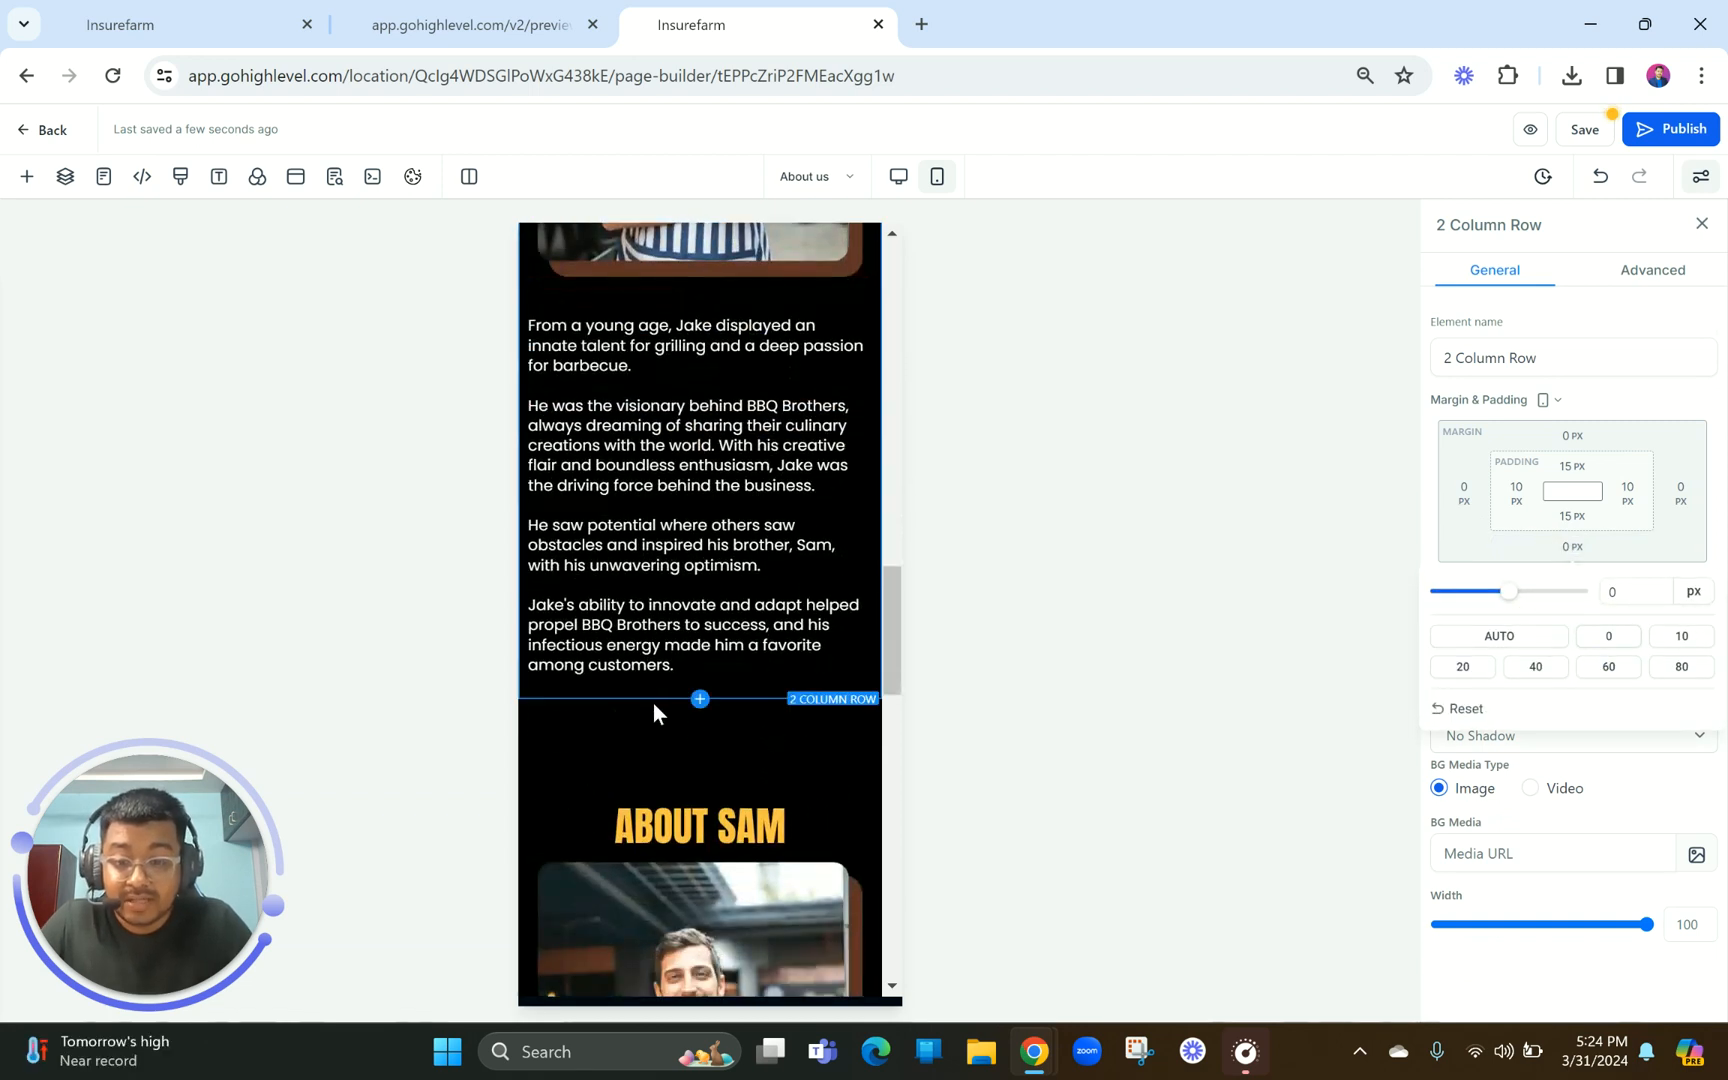
pyautogui.click(656, 700)
pyautogui.click(1573, 549)
pyautogui.click(1590, 643)
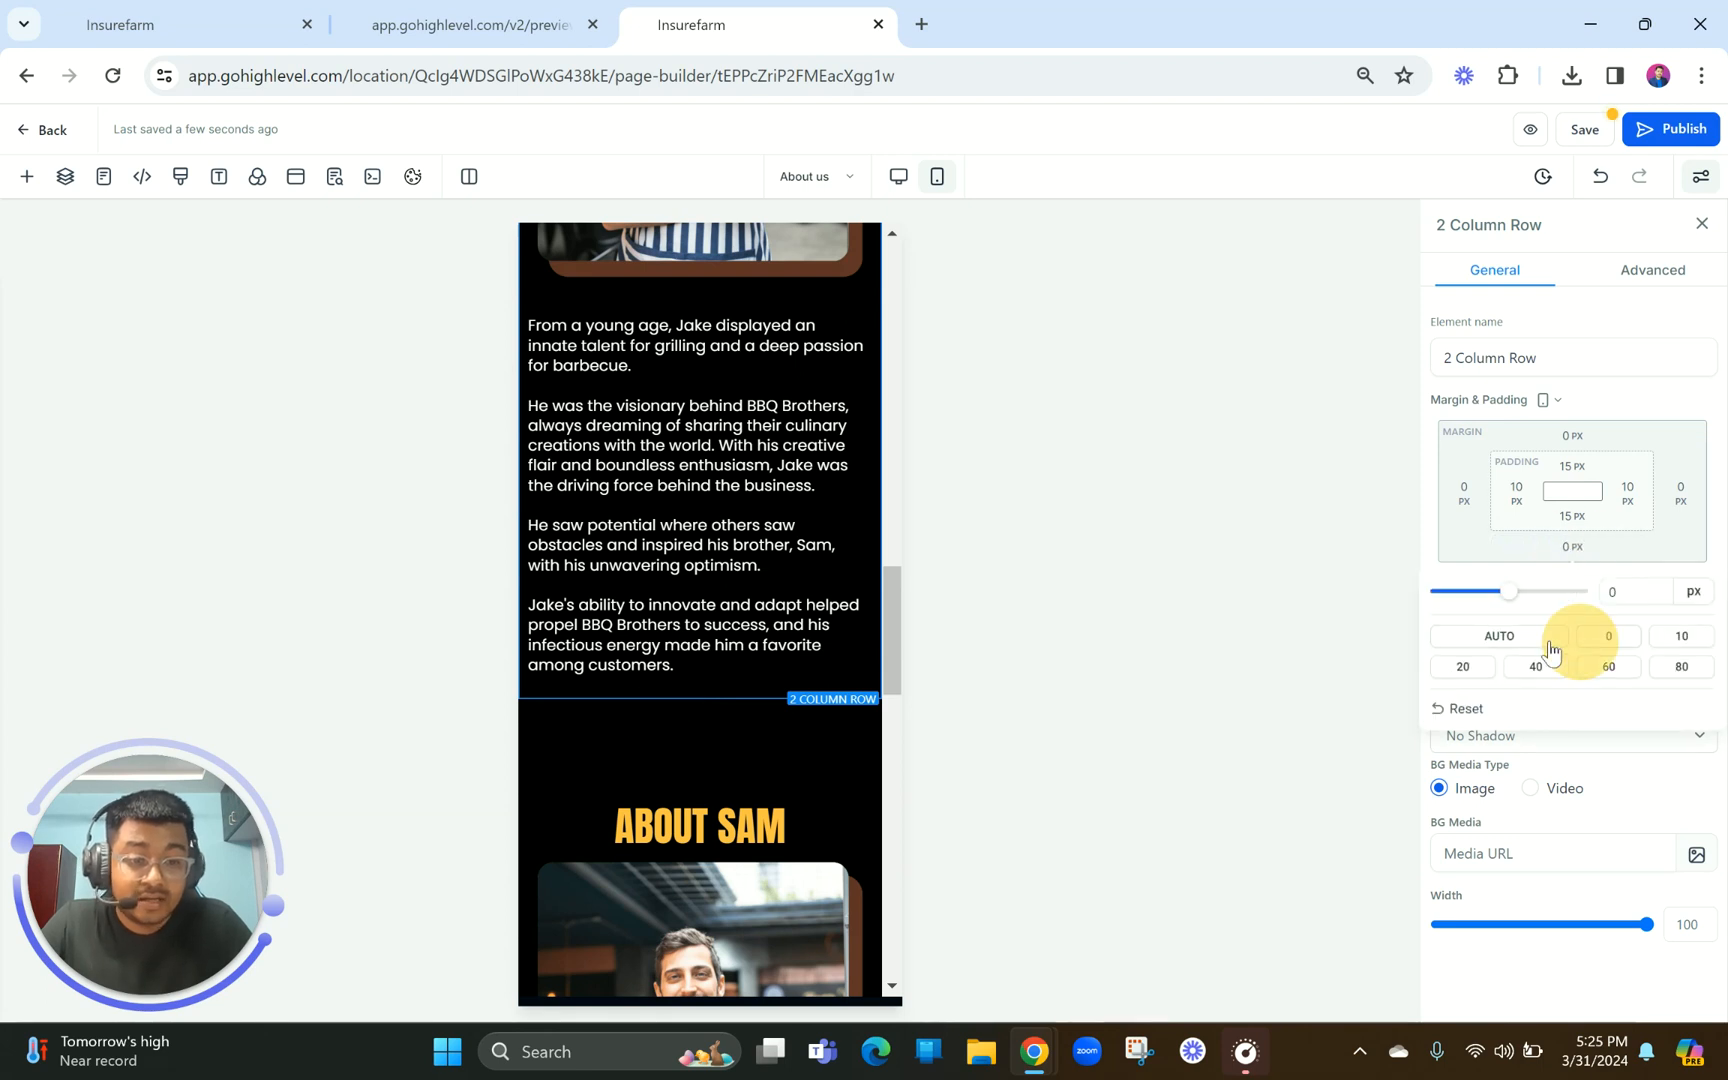
# Set the mobile top margin of the About Sam two-column row to 0 px
pyautogui.click(716, 747)
pyautogui.click(1573, 437)
pyautogui.click(1608, 524)
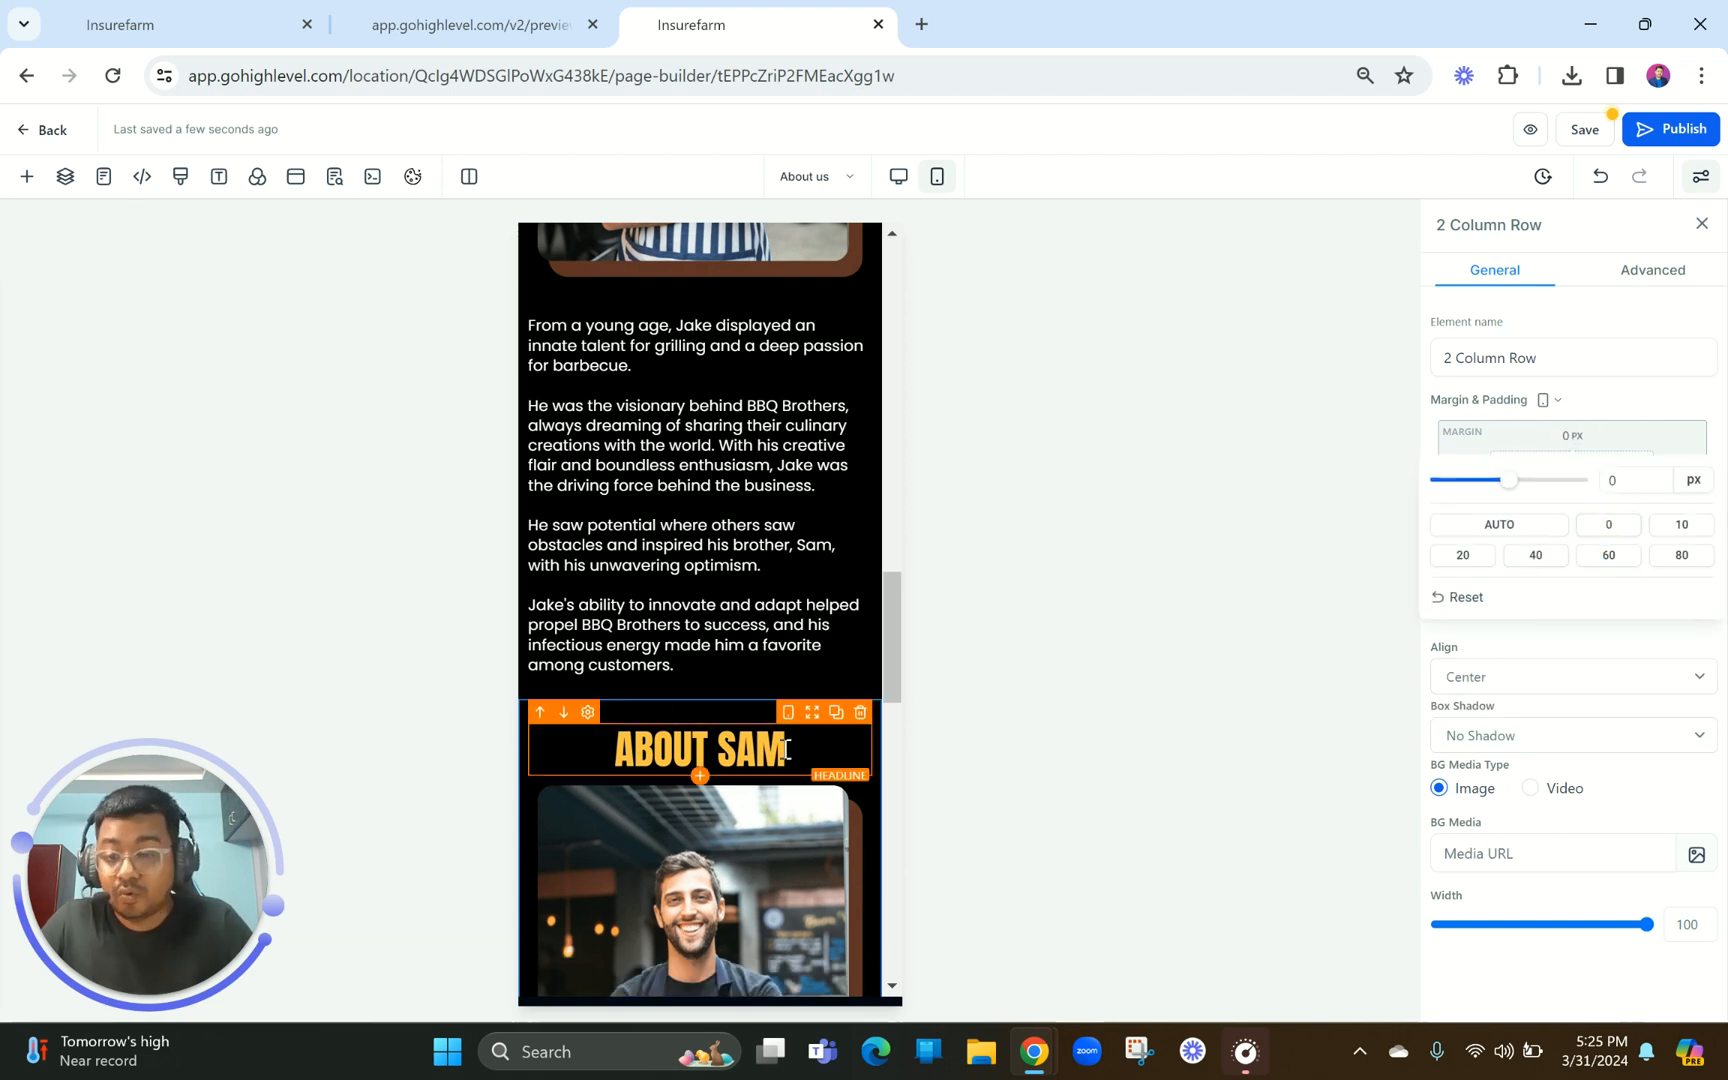
# Check the rest of the mobile layout down to the footer, and switch to the desktop layout to review it
pyautogui.scroll(-10, 786, 749)
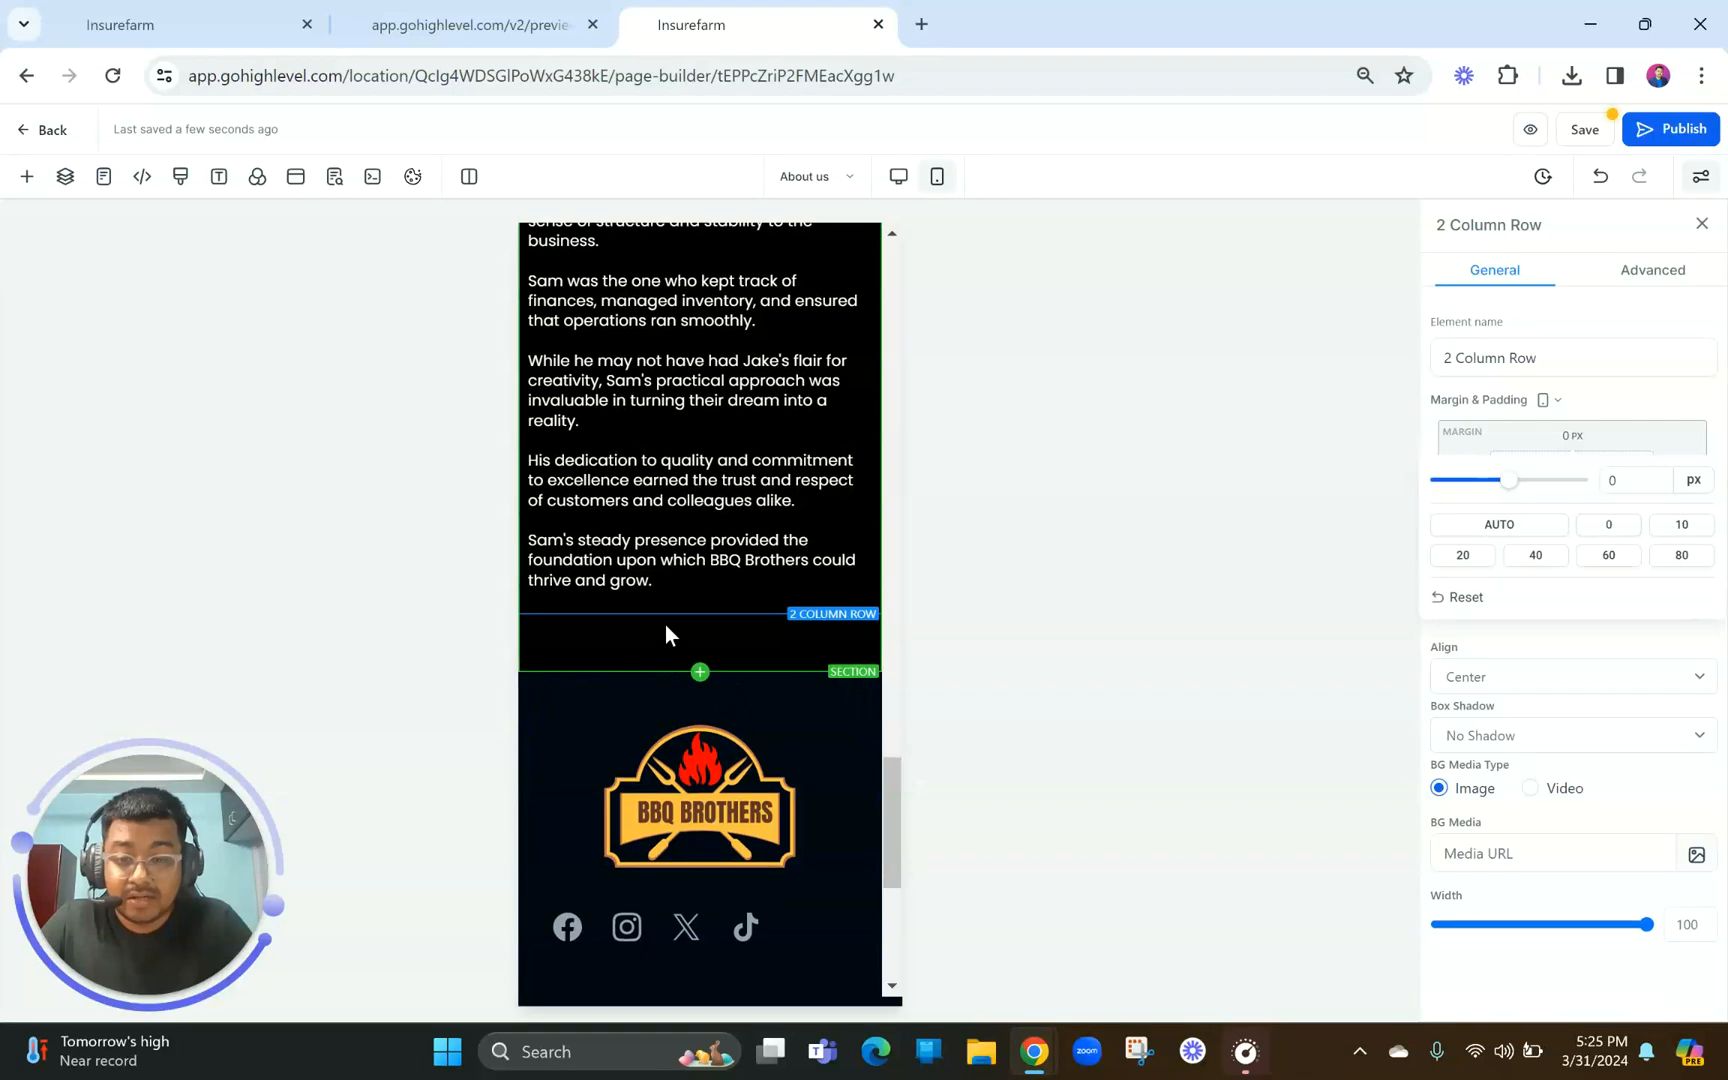
pyautogui.scroll(-5, 725, 712)
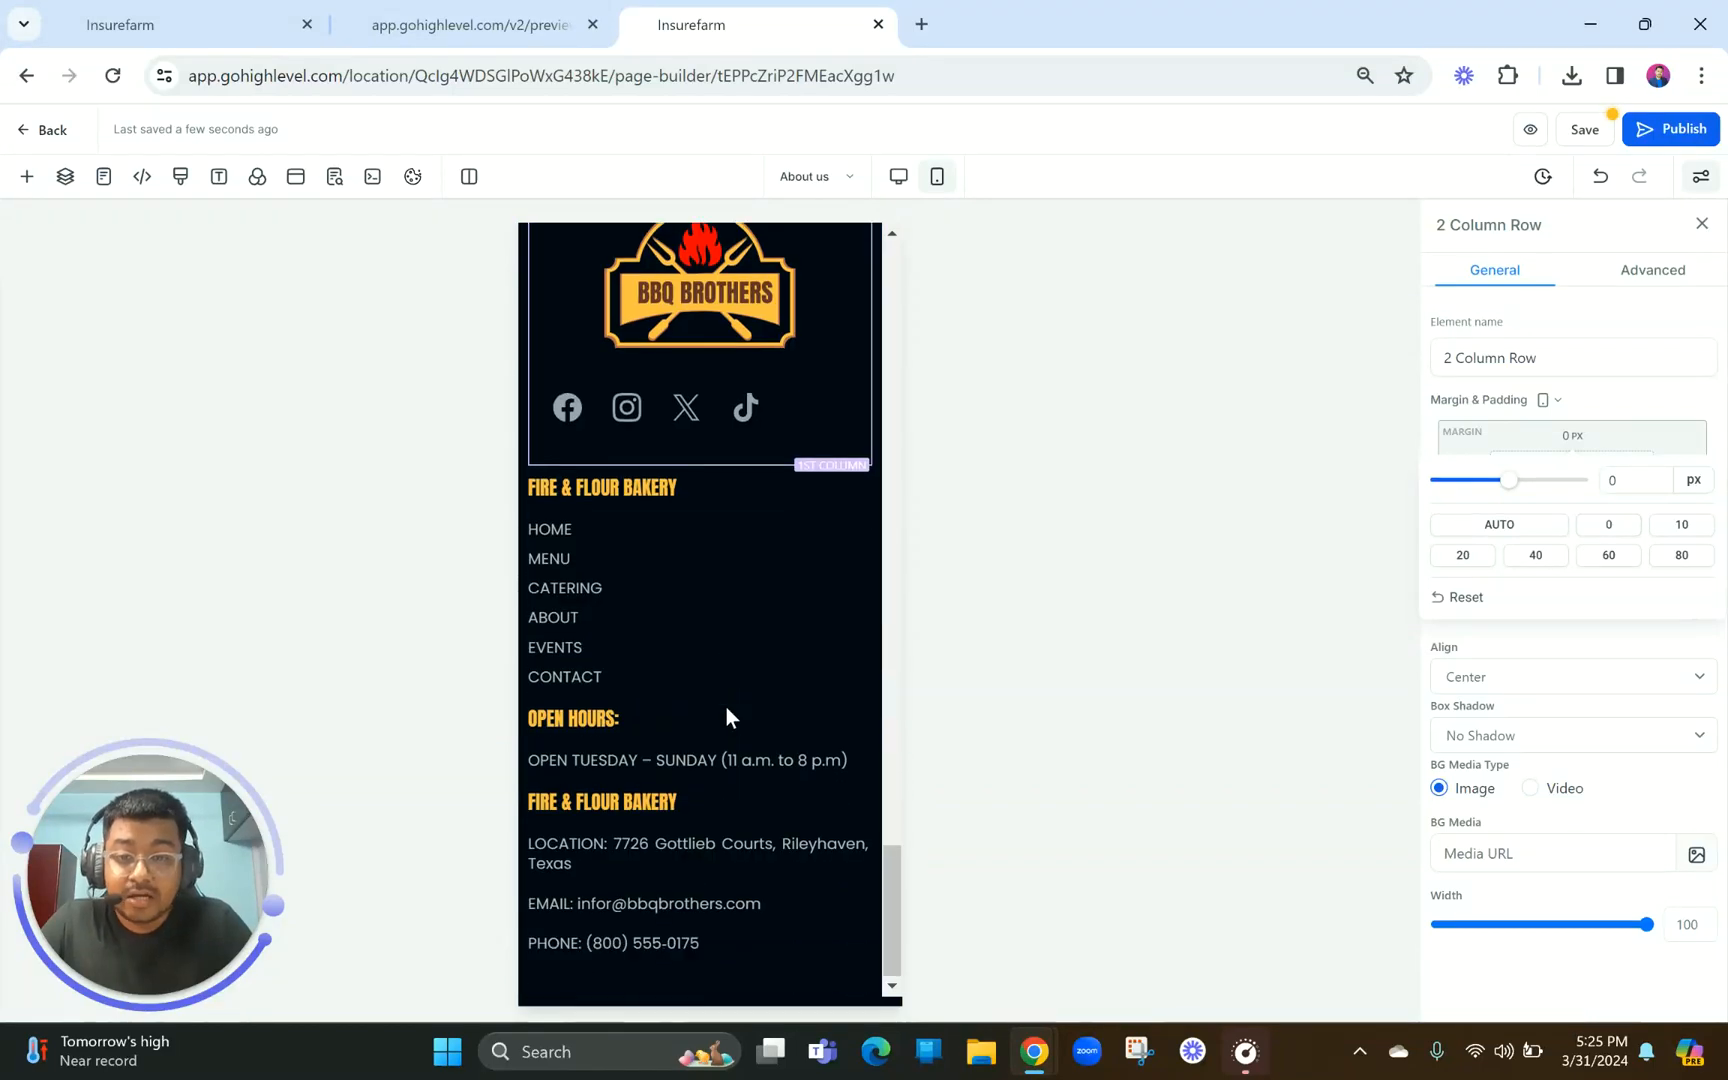
pyautogui.scroll(6, 726, 707)
pyautogui.scroll(15, 726, 707)
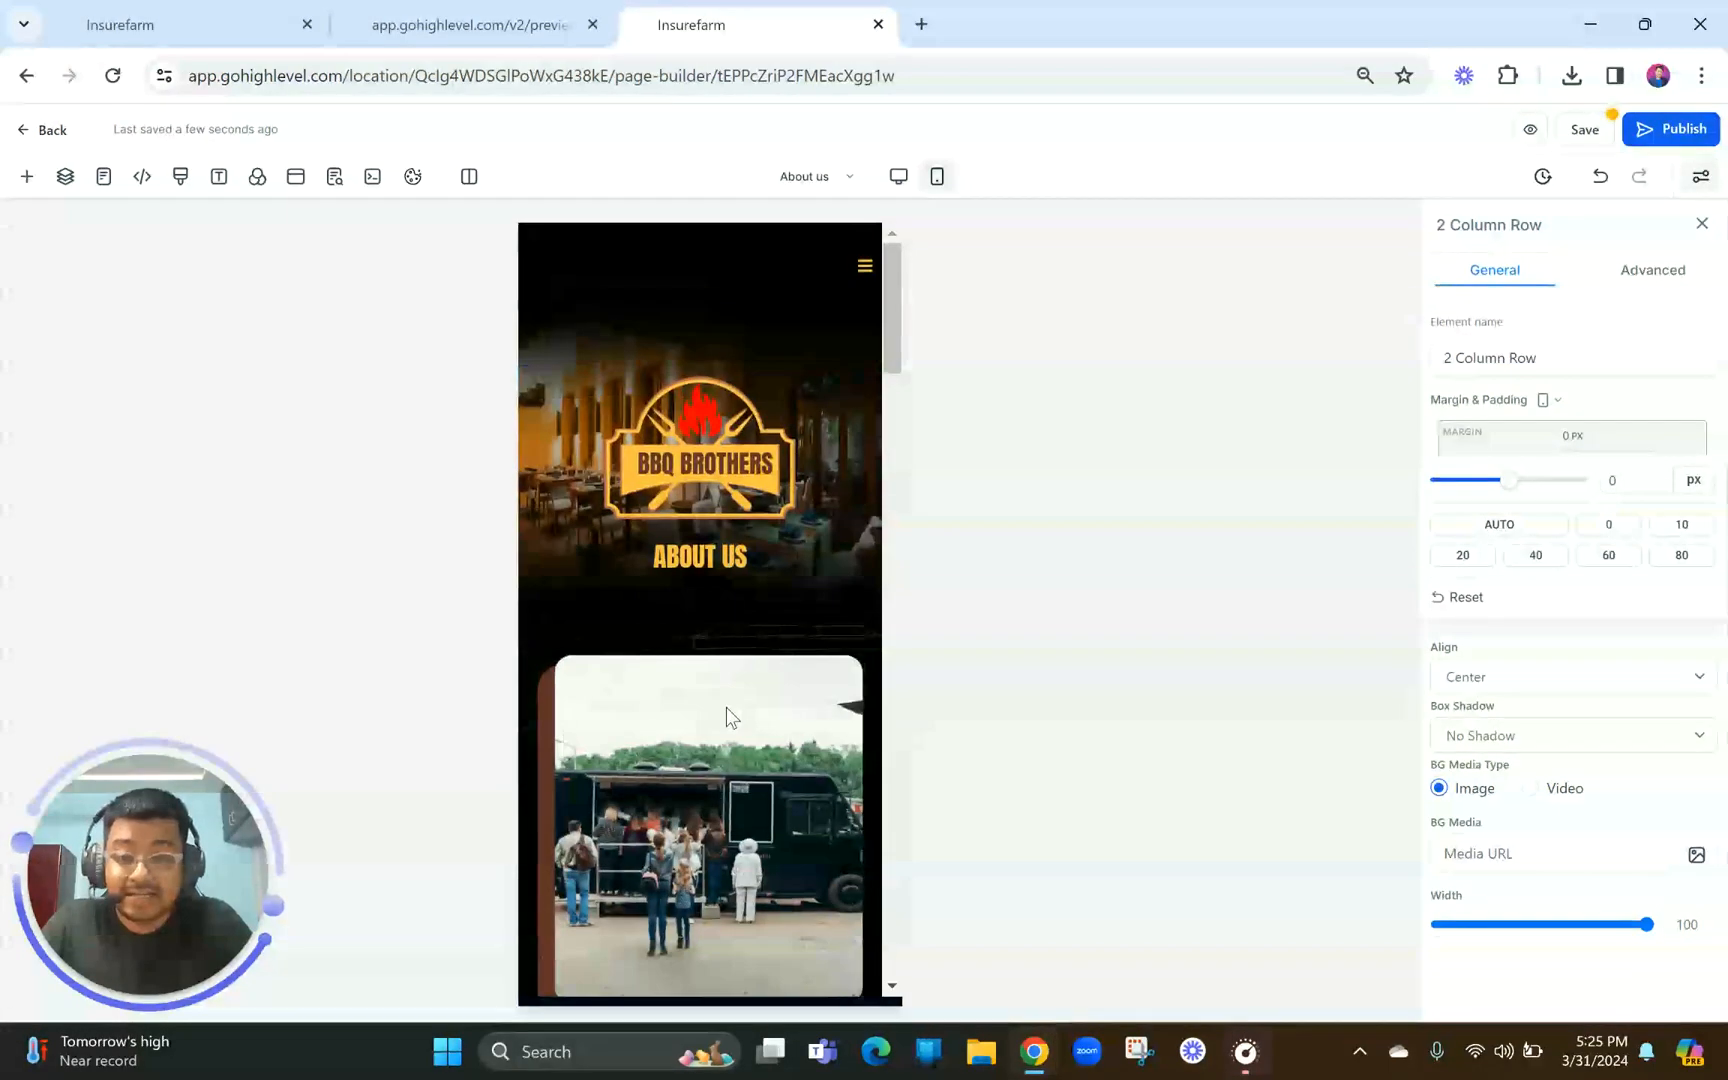
pyautogui.click(898, 176)
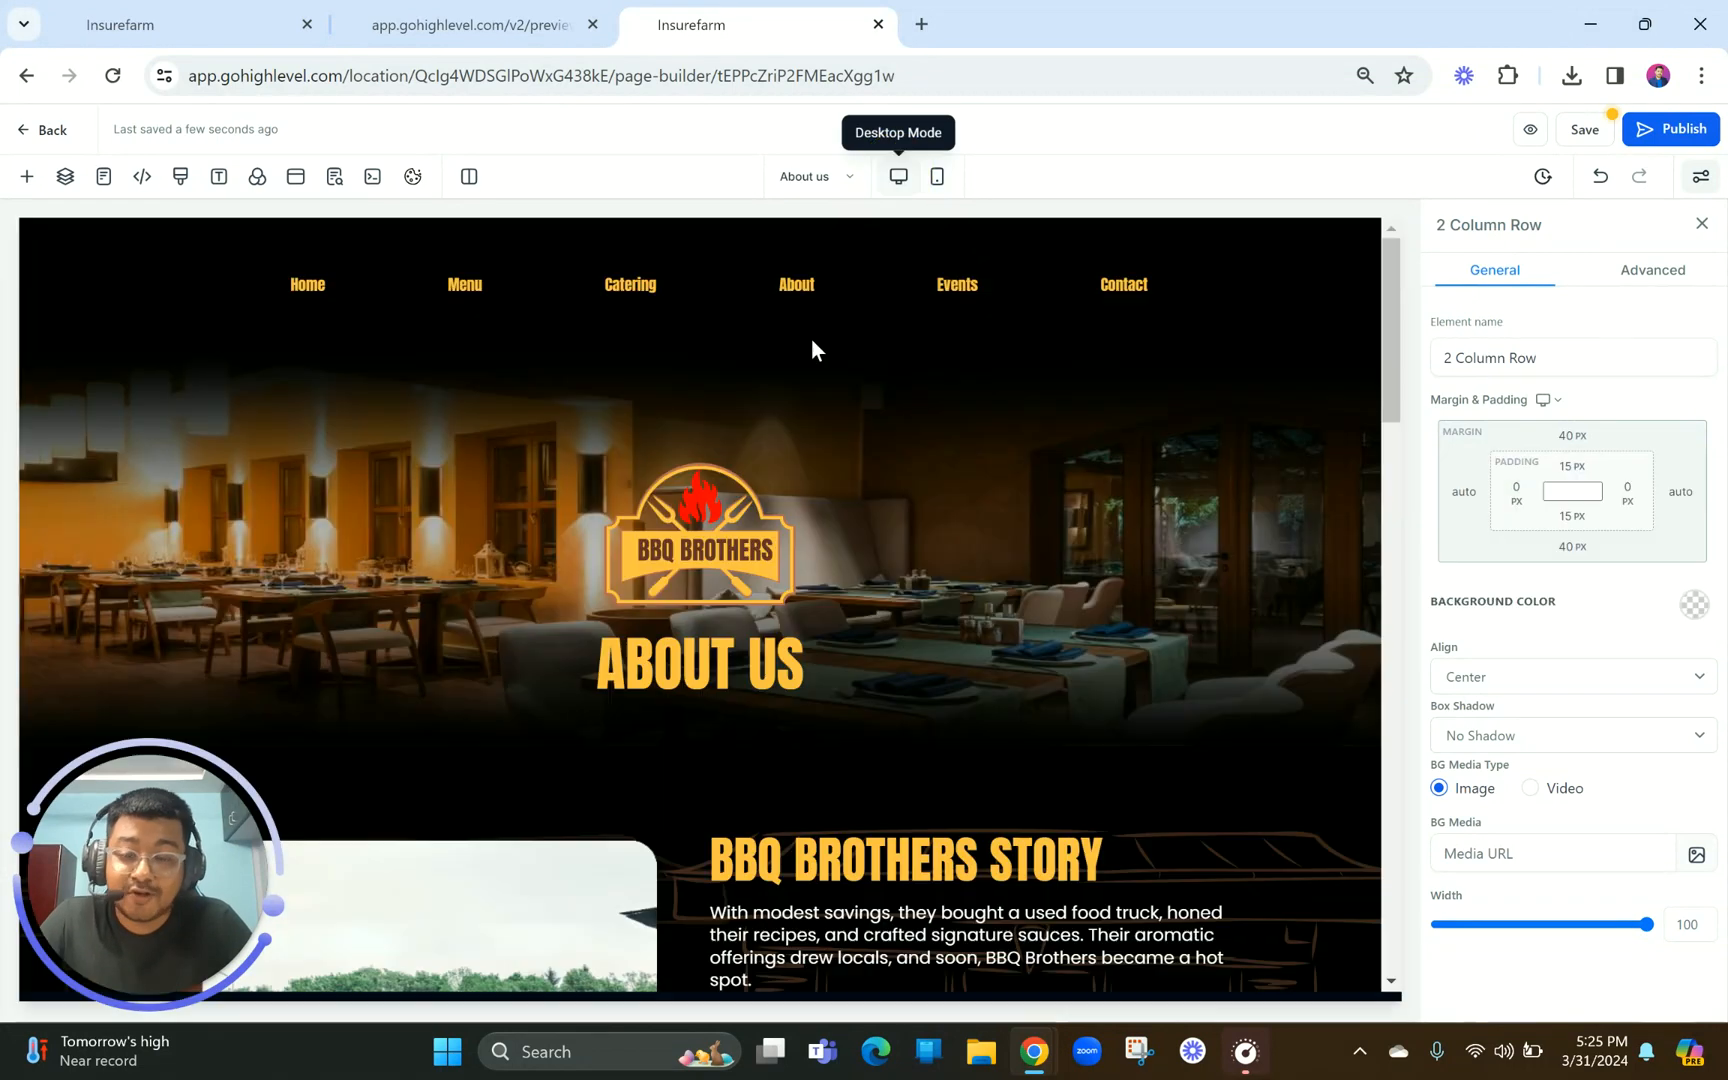
pyautogui.scroll(-10, 995, 445)
pyautogui.scroll(-6, 996, 444)
pyautogui.scroll(6, 996, 443)
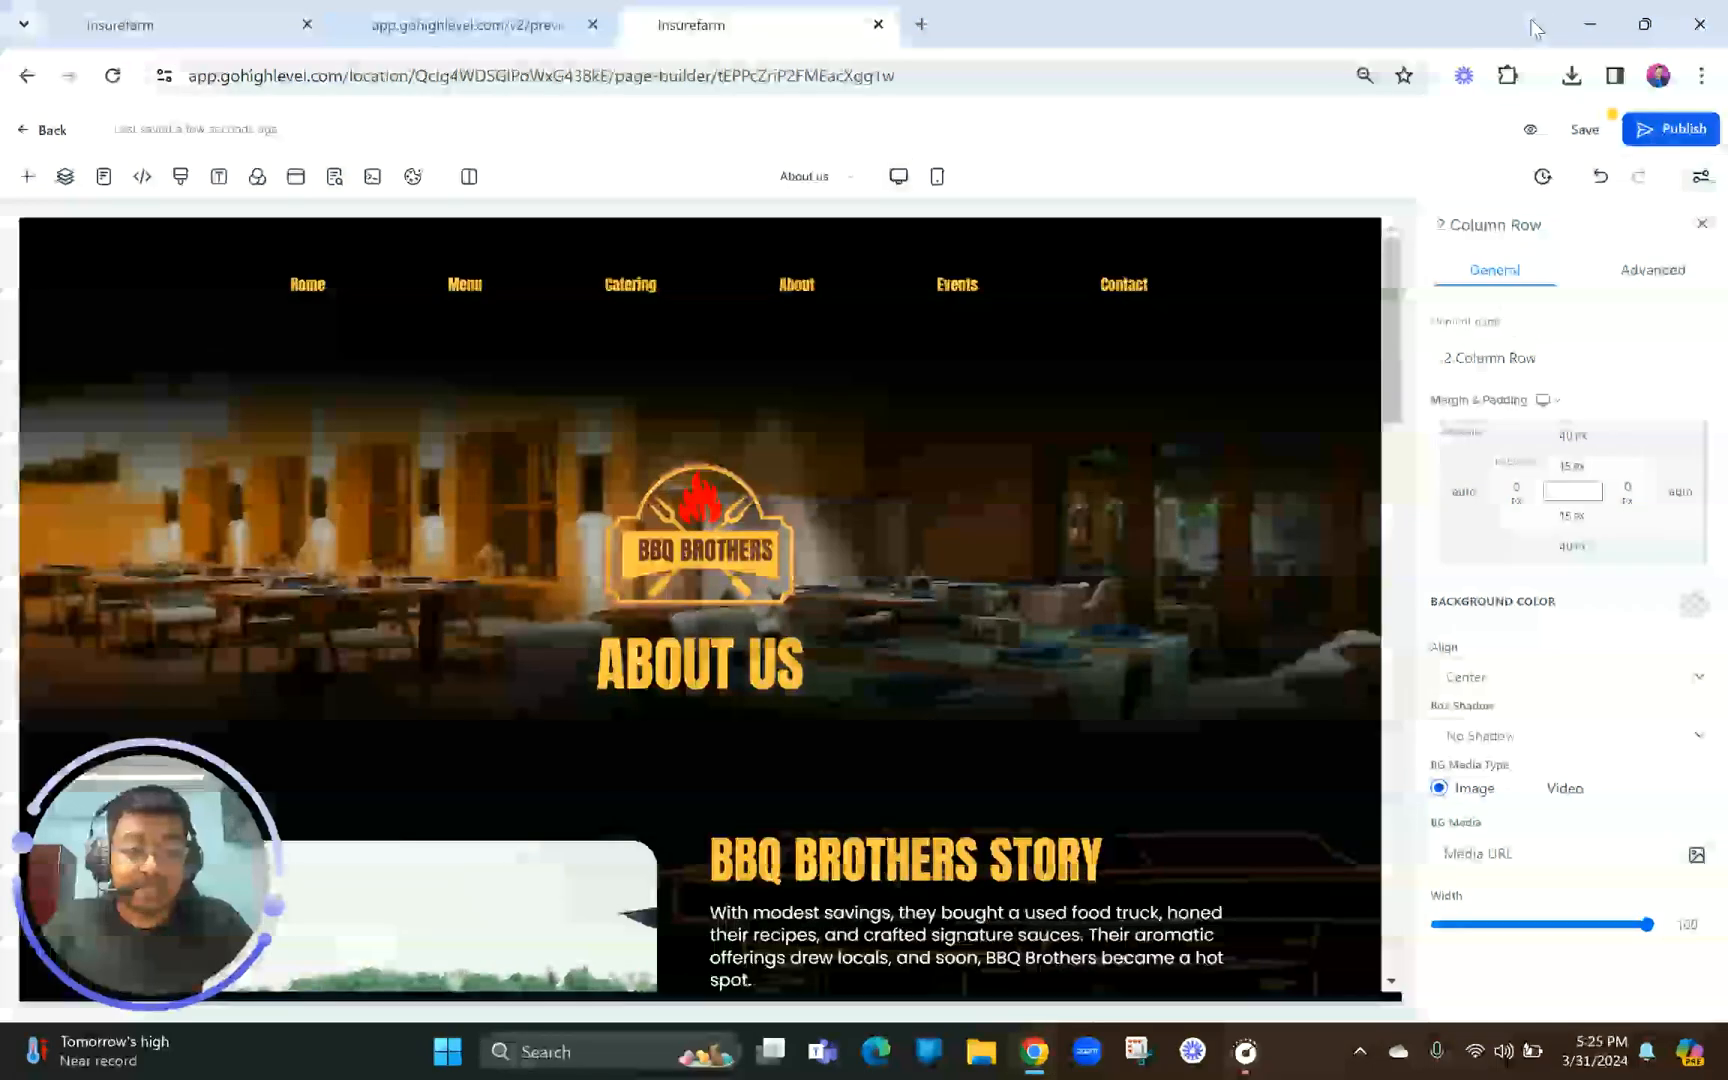
# Save the About us page including its global section changes, and review its sections in a preview
pyautogui.click(1585, 129)
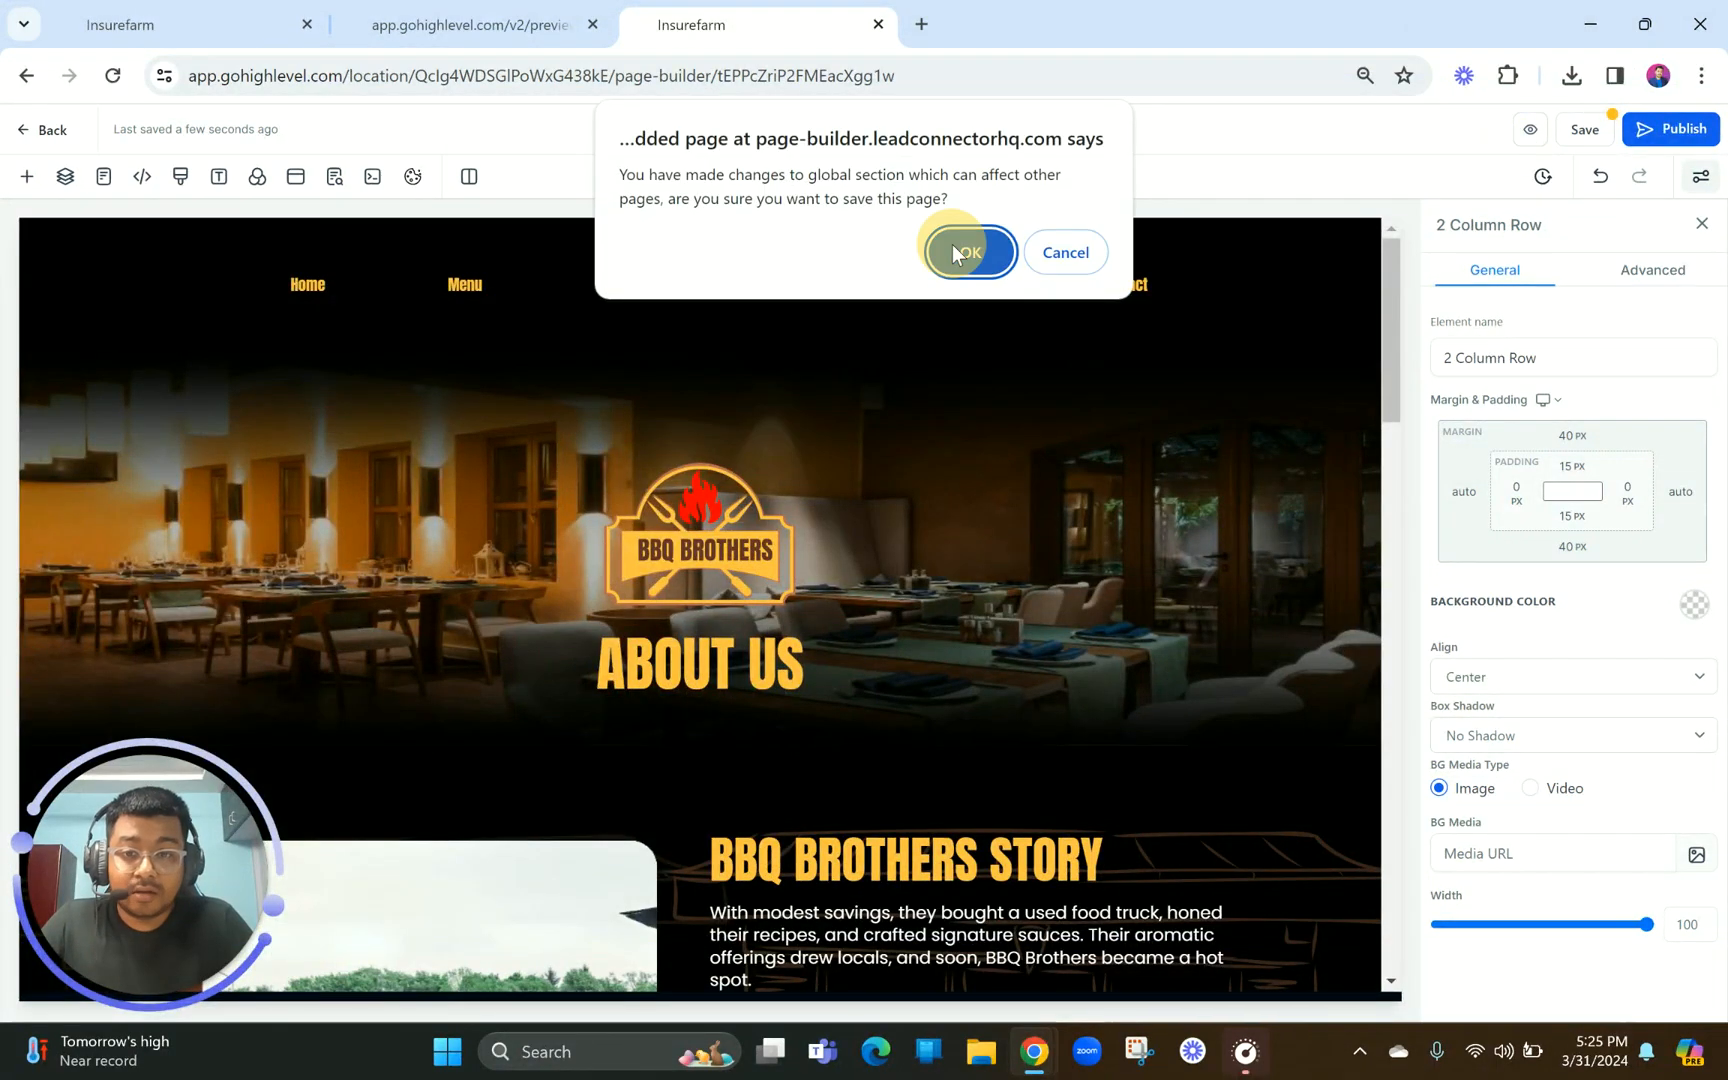
pyautogui.click(952, 244)
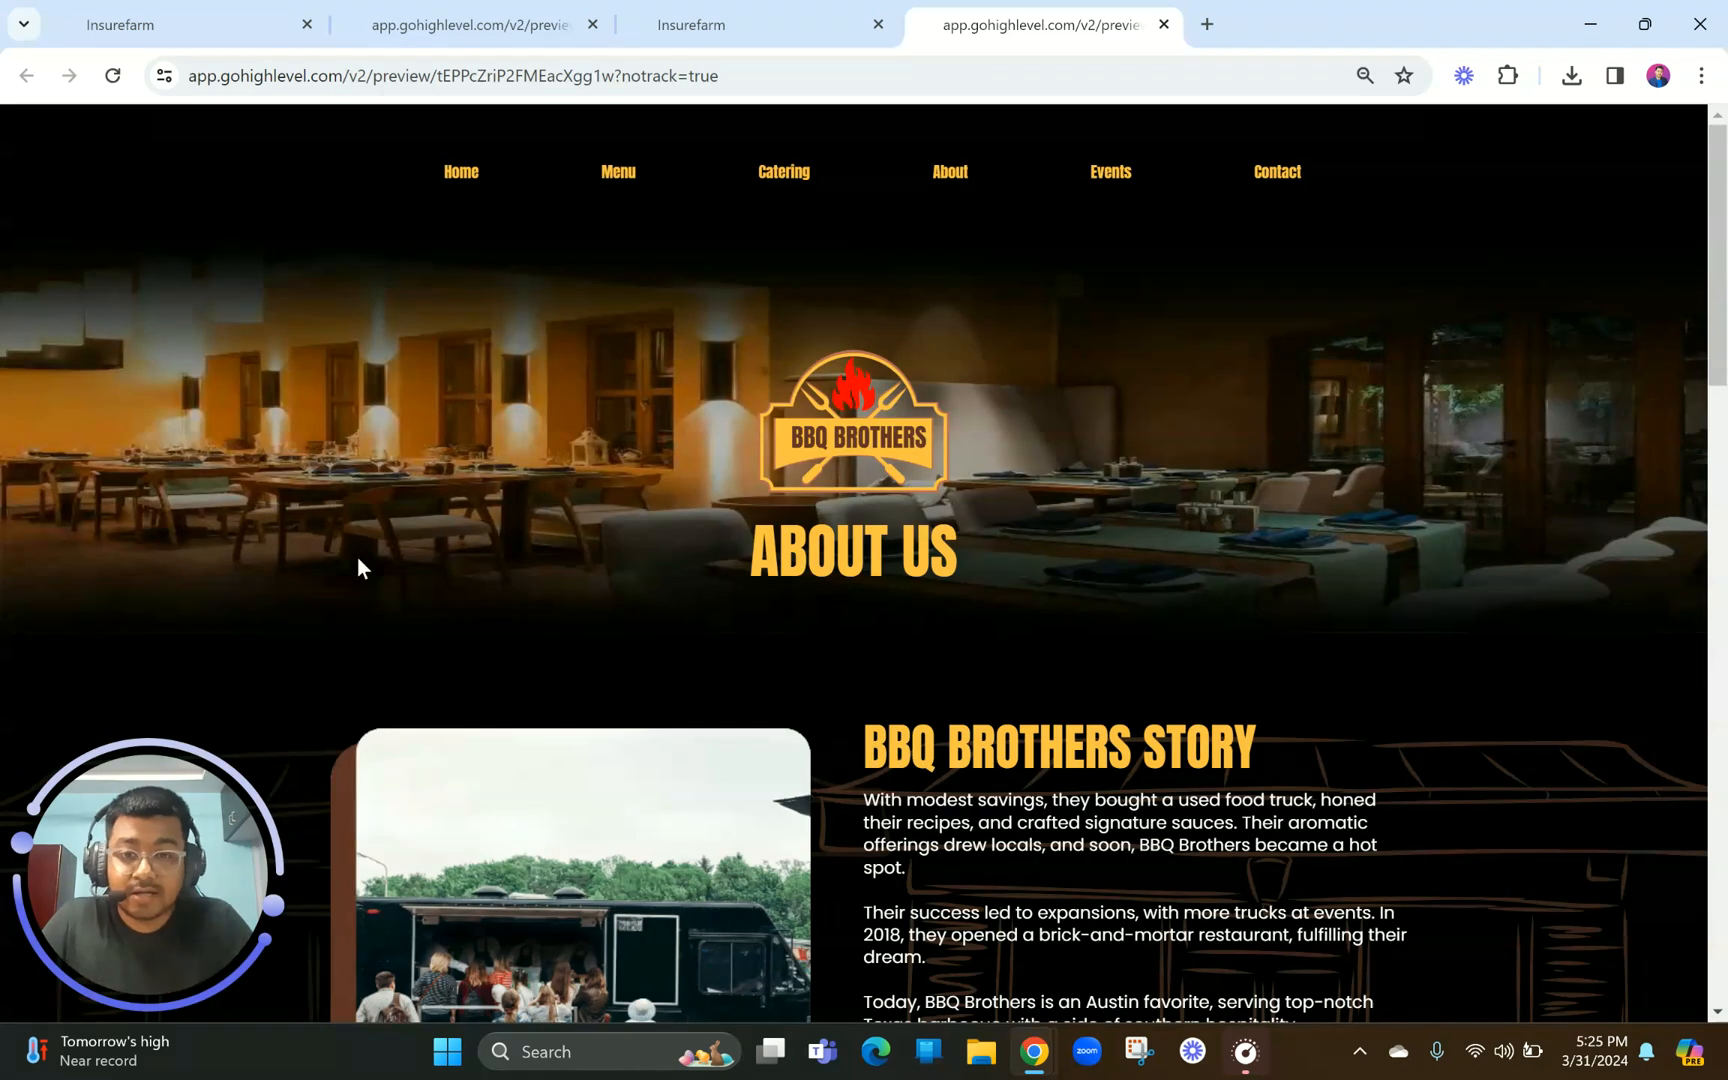
pyautogui.scroll(-5, 431, 457)
pyautogui.scroll(-15, 431, 460)
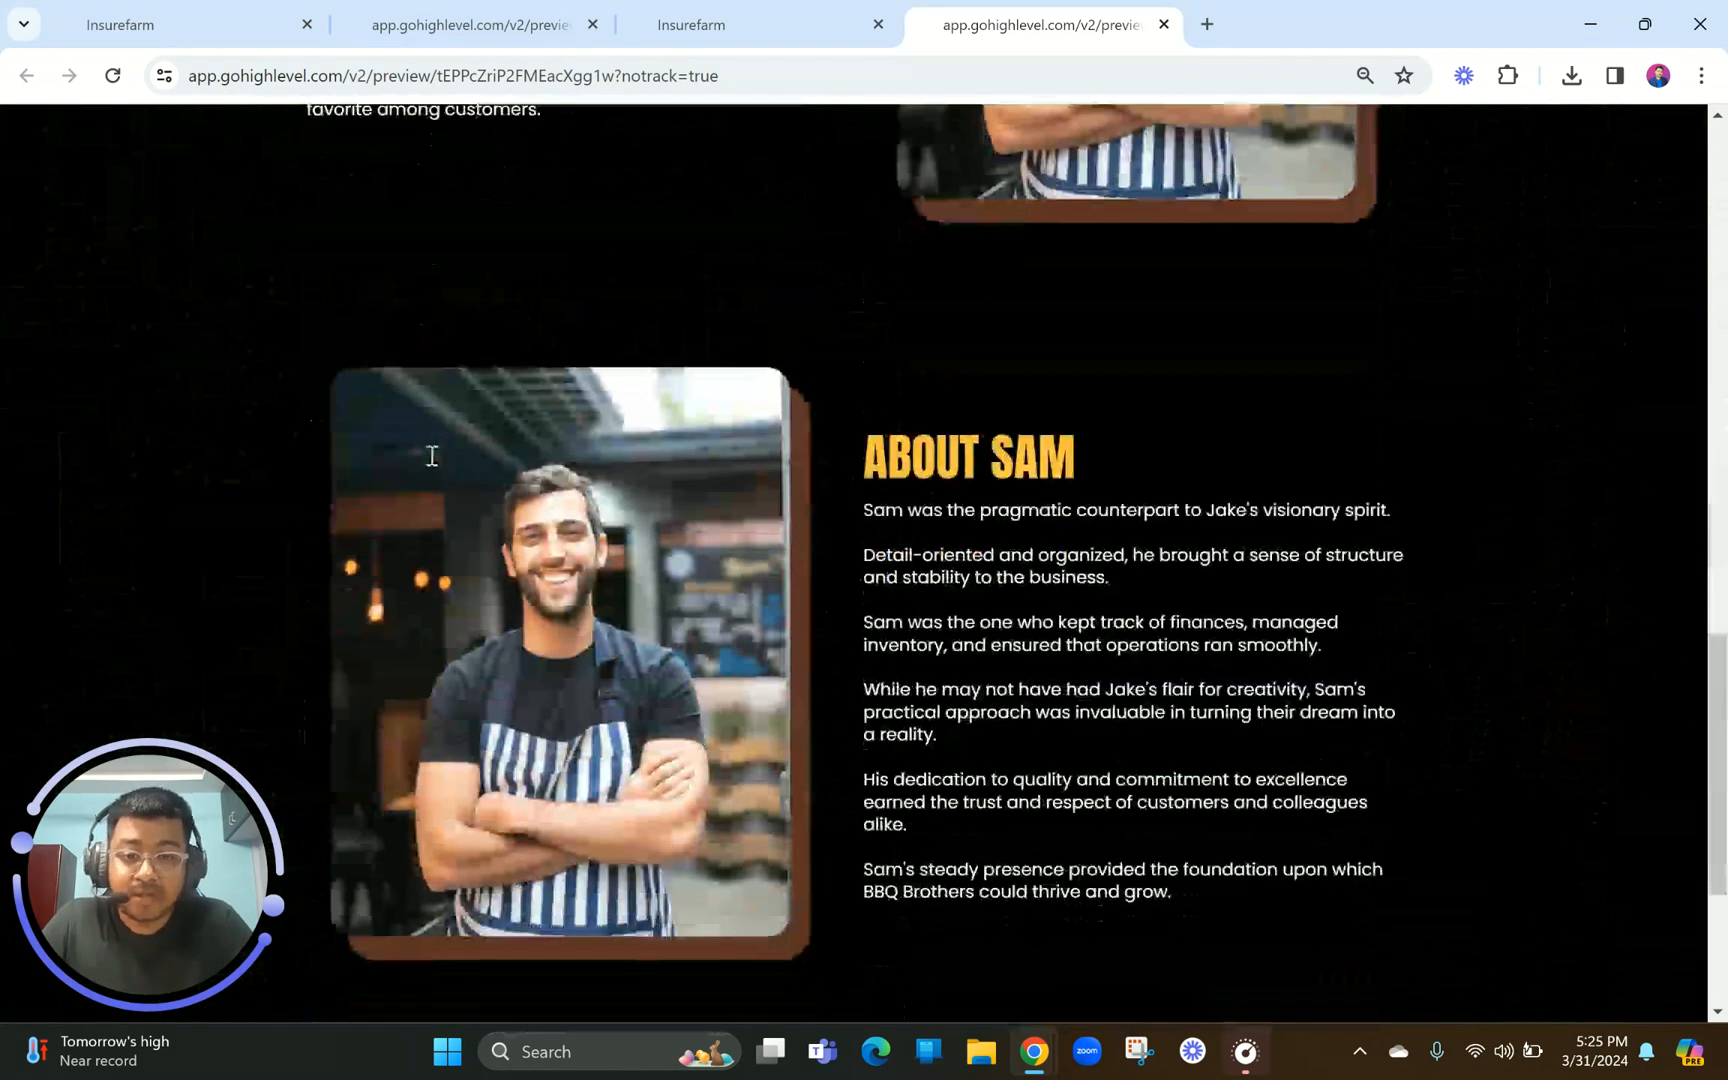
pyautogui.scroll(20, 431, 462)
pyautogui.scroll(8, 431, 465)
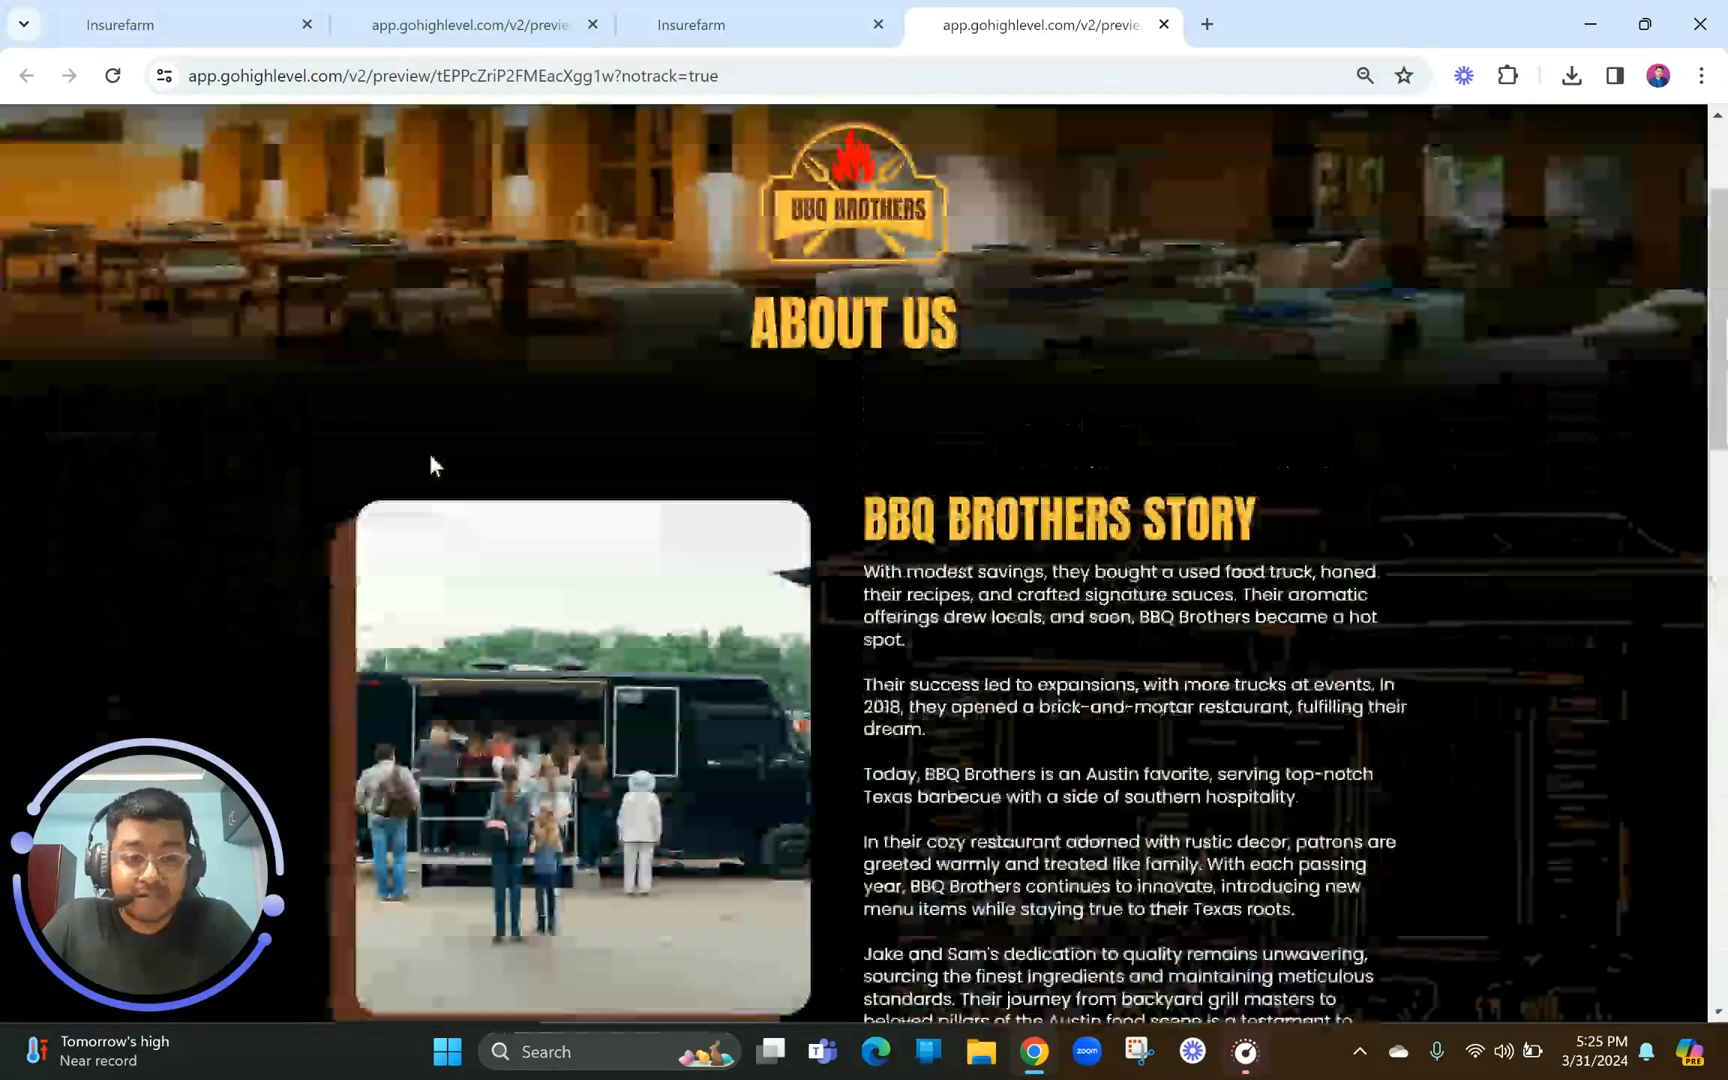
# Compare the reference site's About page with the new About us preview, from the story section down to the footer
pyautogui.click(470, 24)
pyautogui.scroll(15, 652, 485)
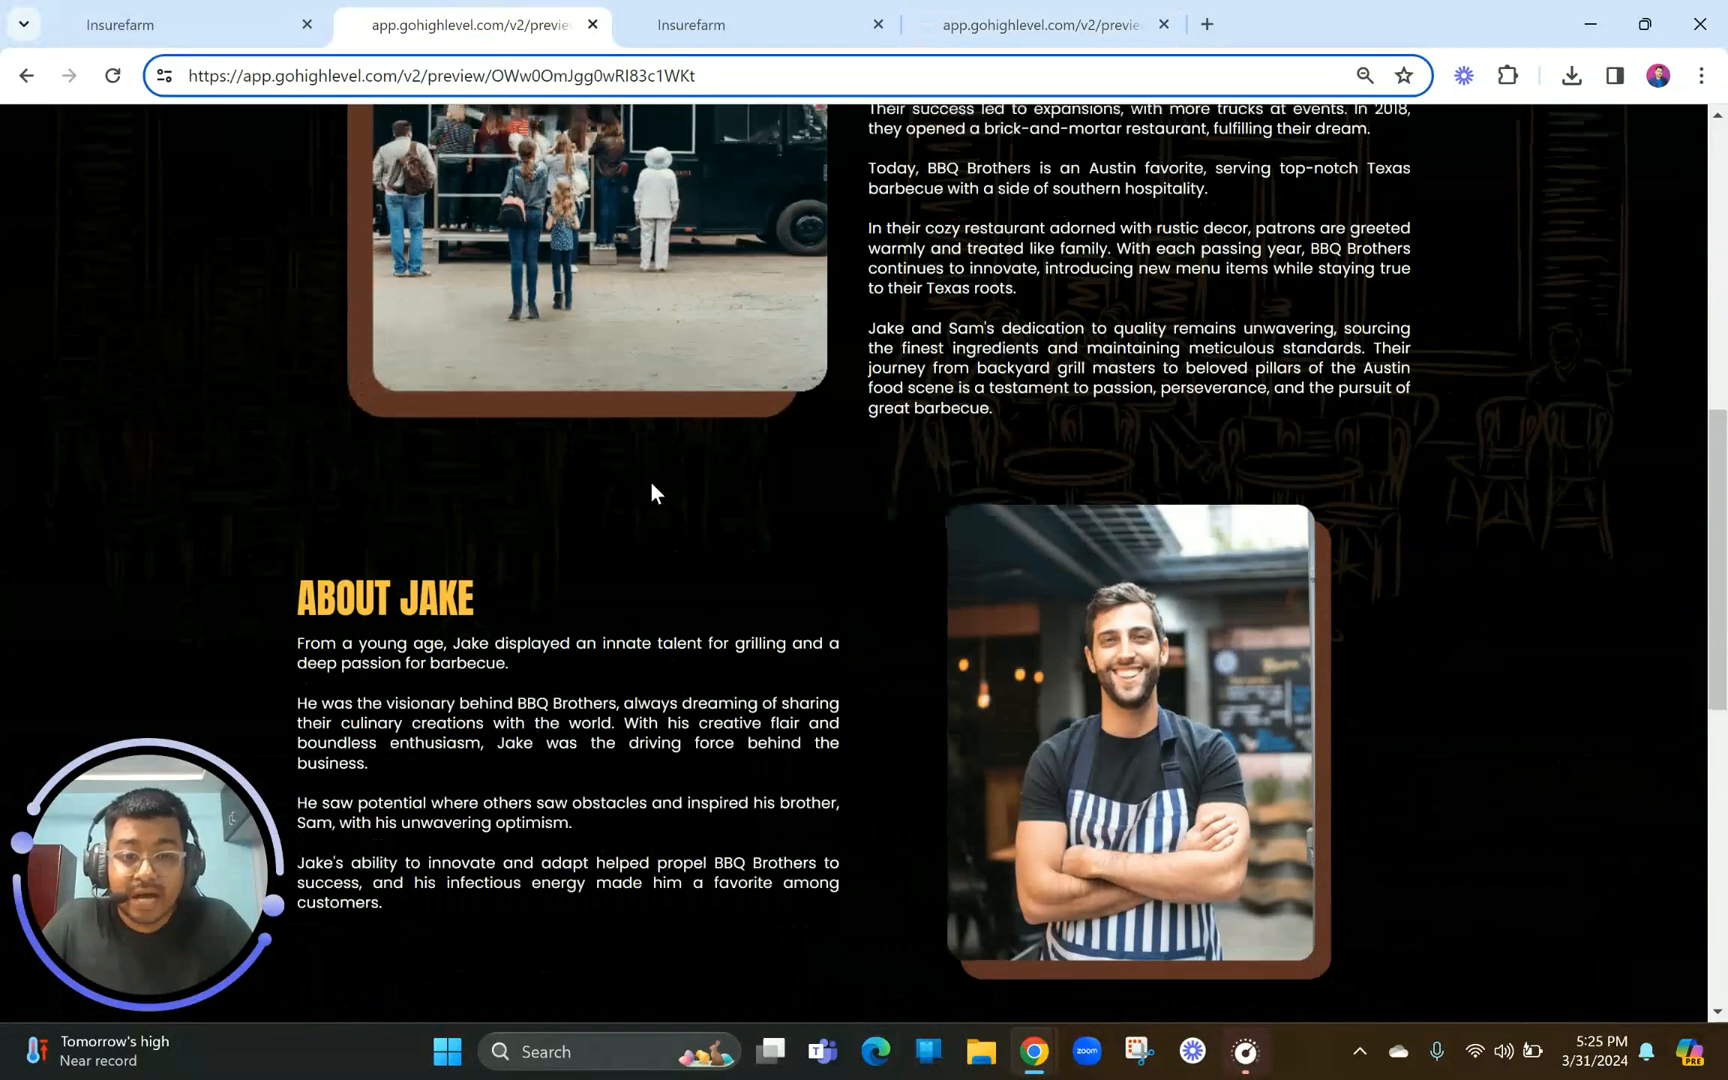
pyautogui.scroll(-20, 651, 482)
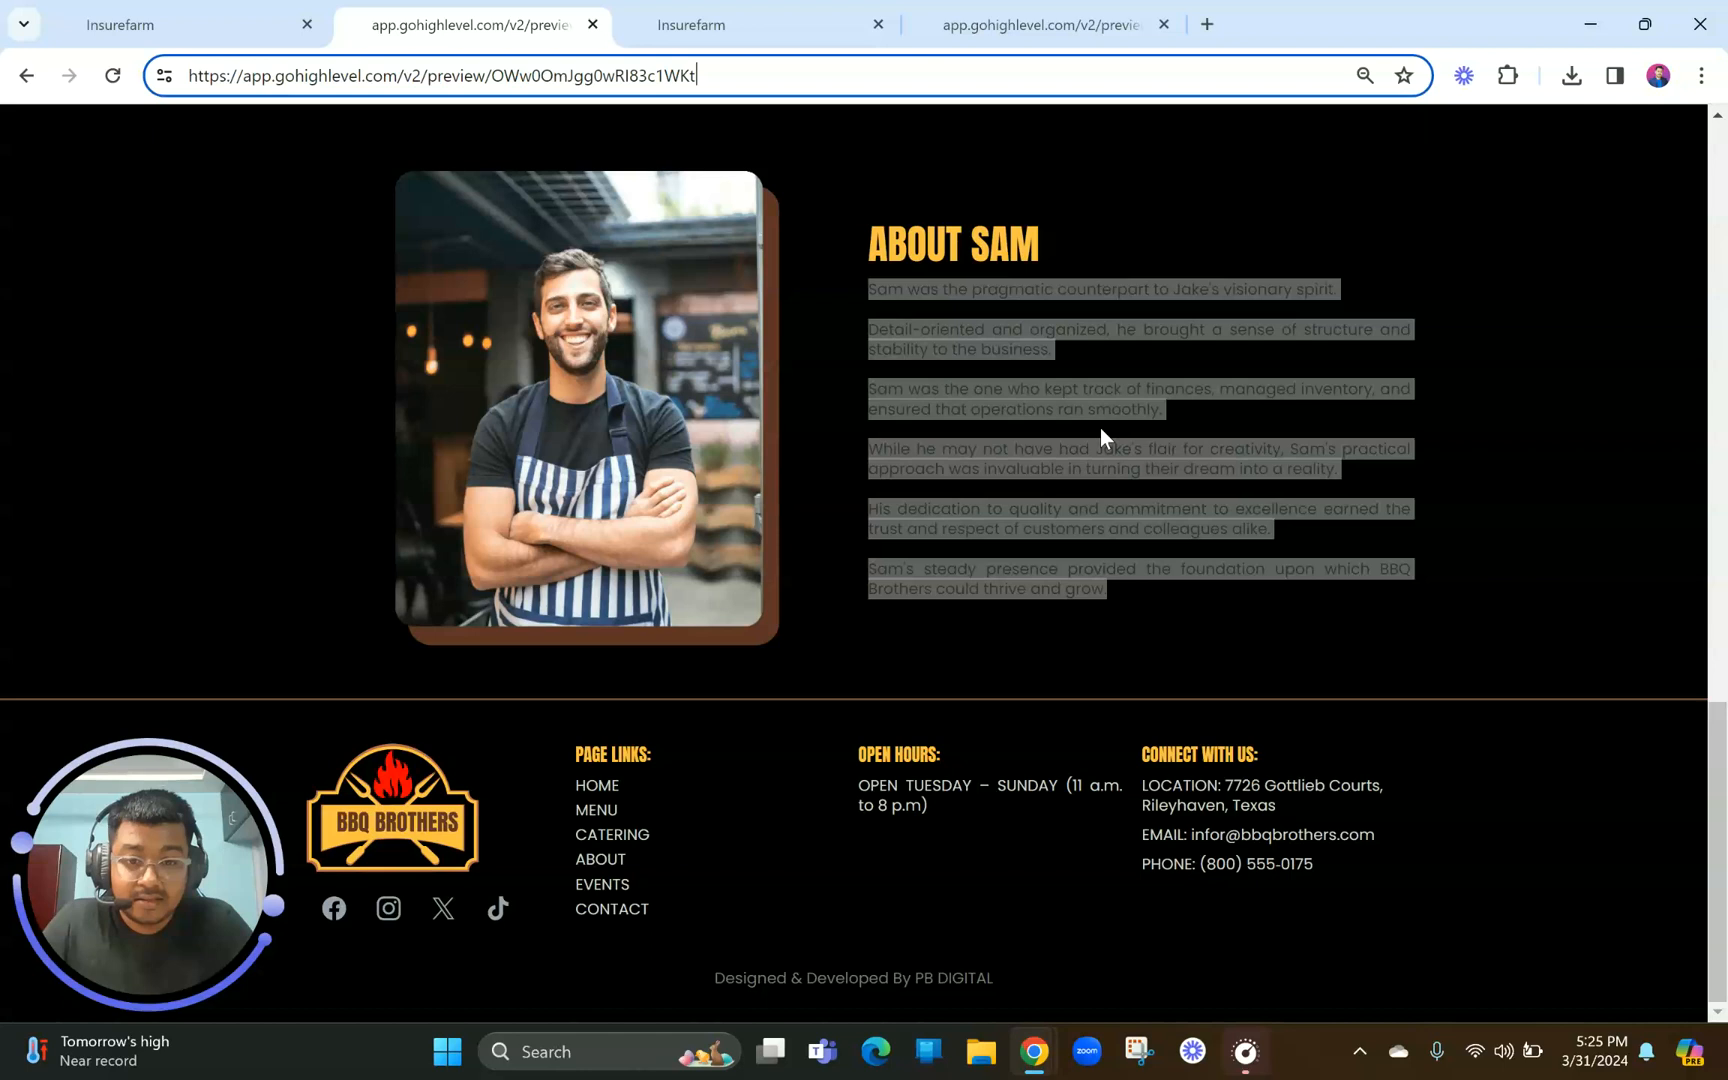
pyautogui.click(1100, 428)
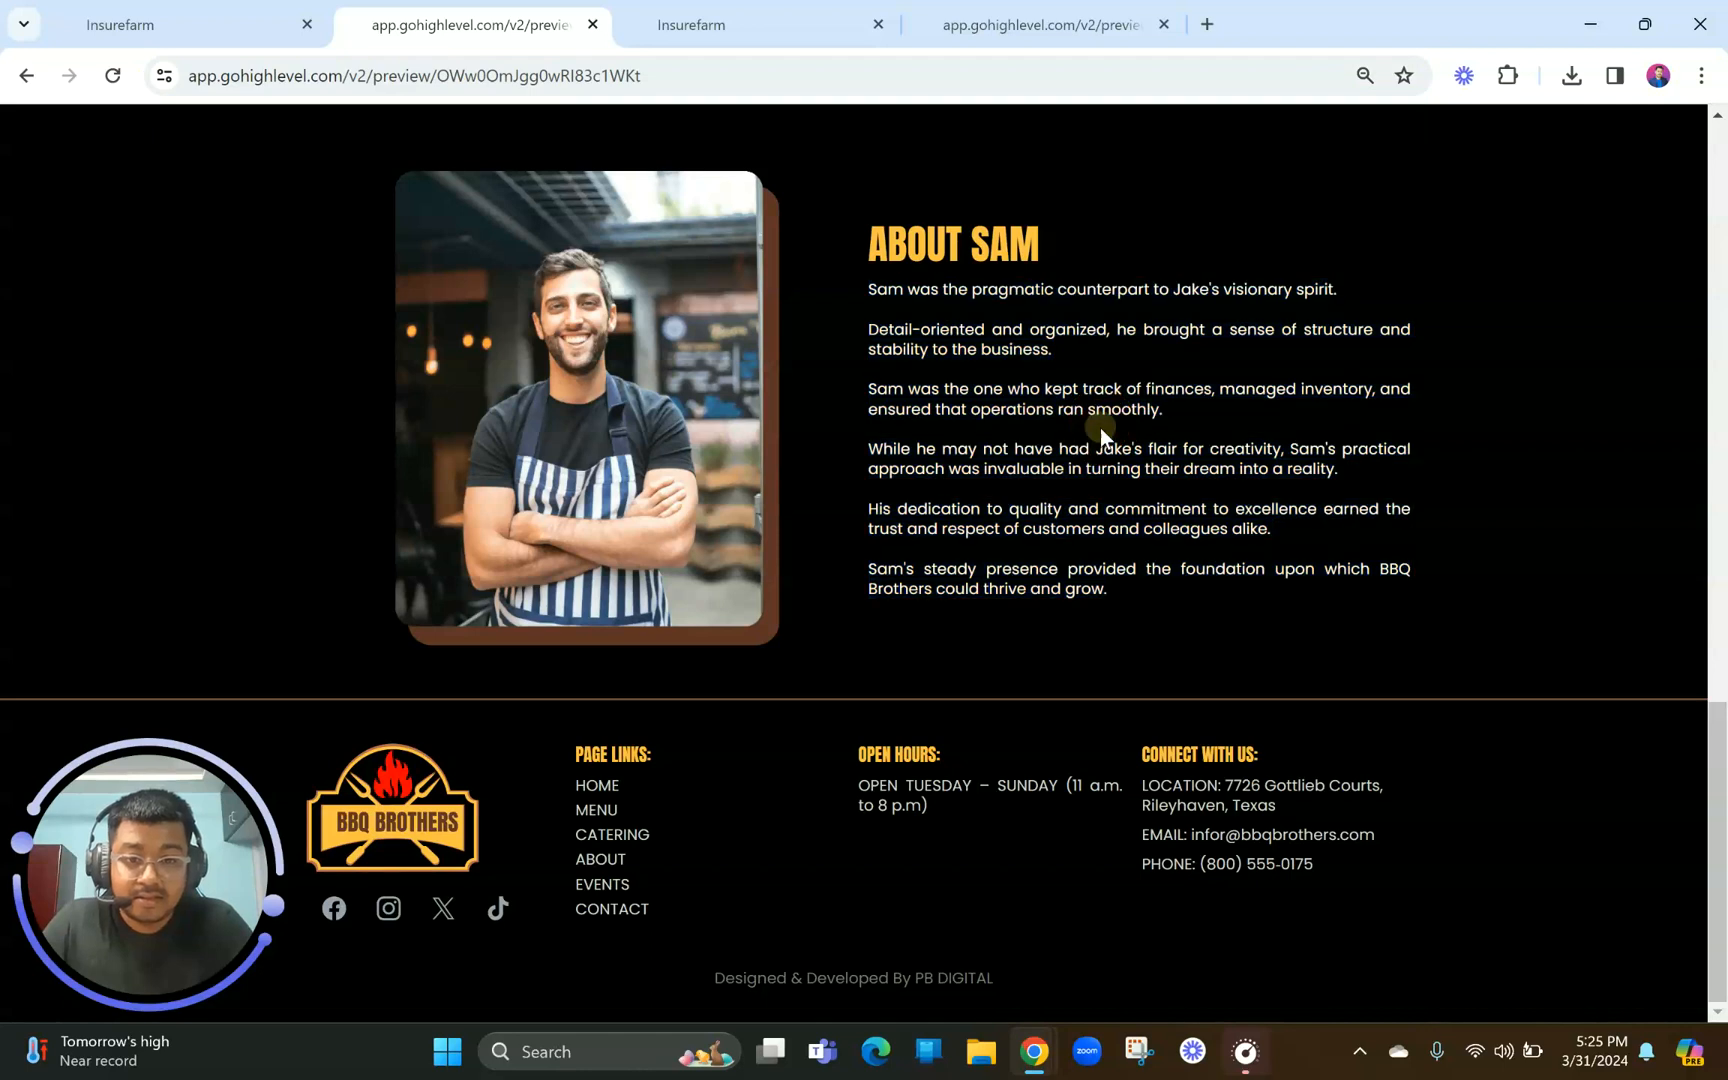
pyautogui.scroll(5, 1090, 400)
pyautogui.click(1040, 24)
pyautogui.scroll(-20, 959, 467)
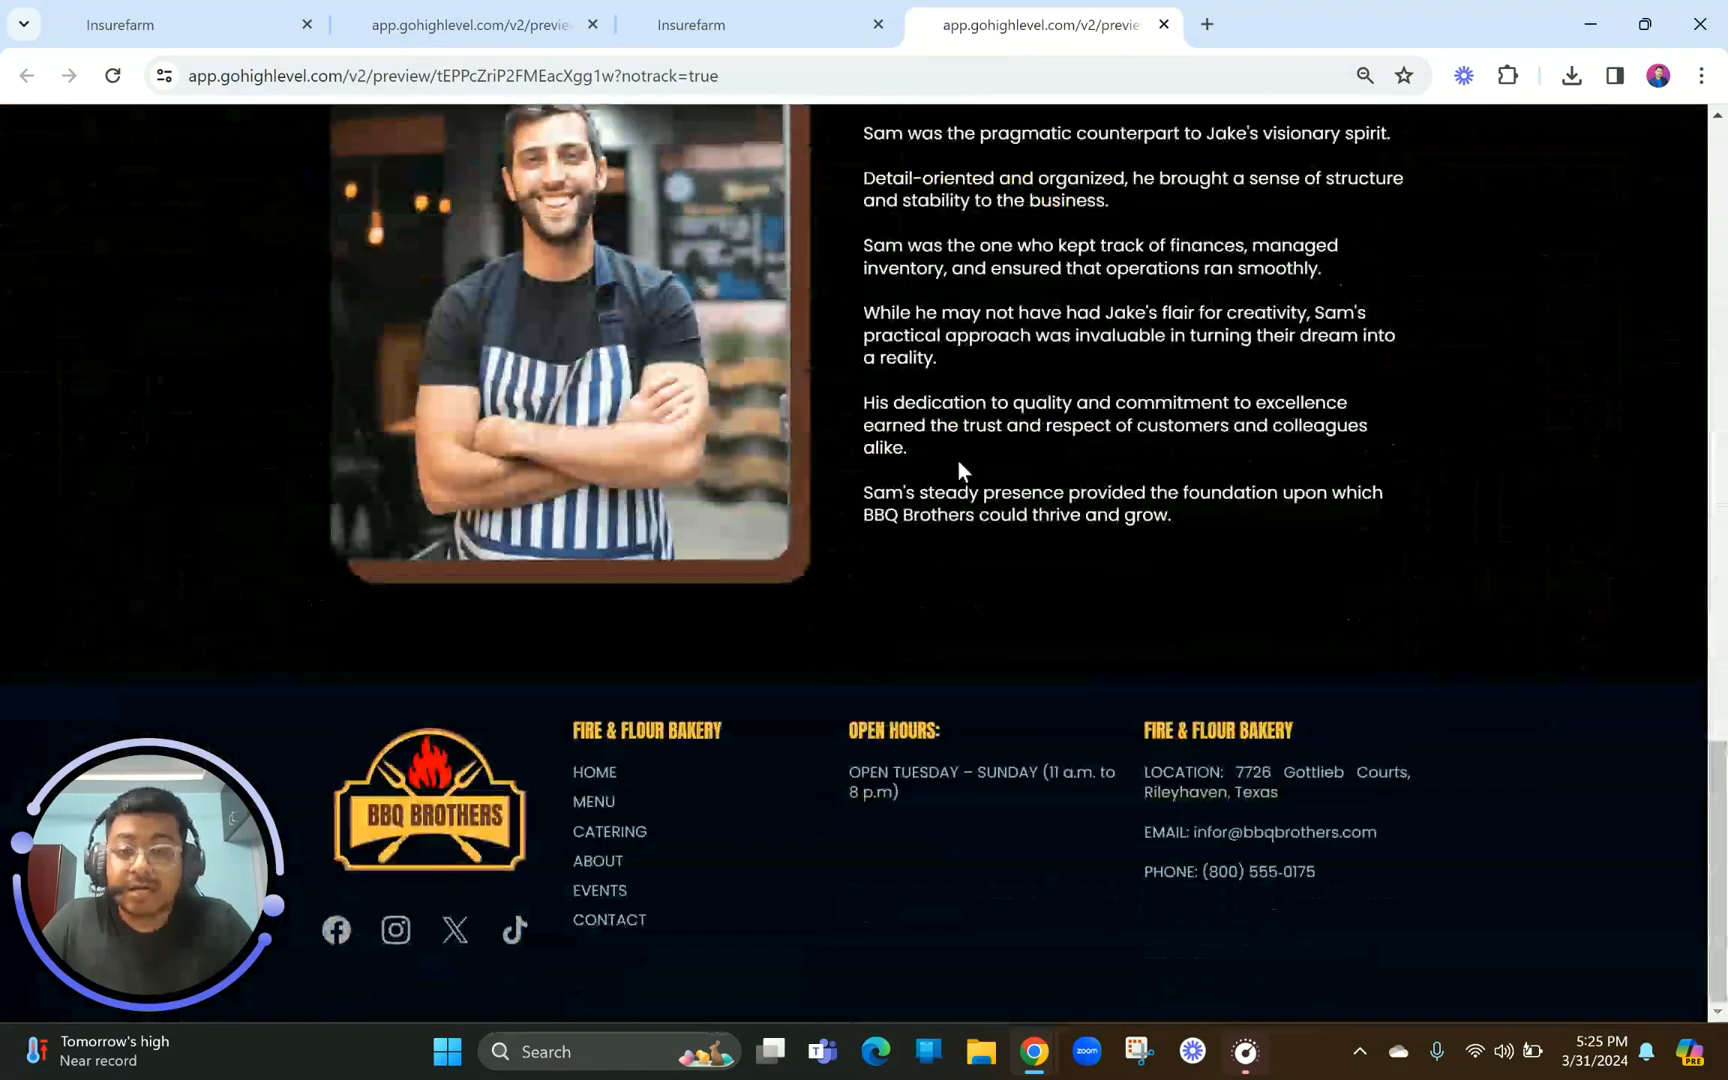
# Examine the reference site's Contact Us page from the header down to the restaurant section and footer
pyautogui.click(470, 24)
pyautogui.scroll(10, 709, 446)
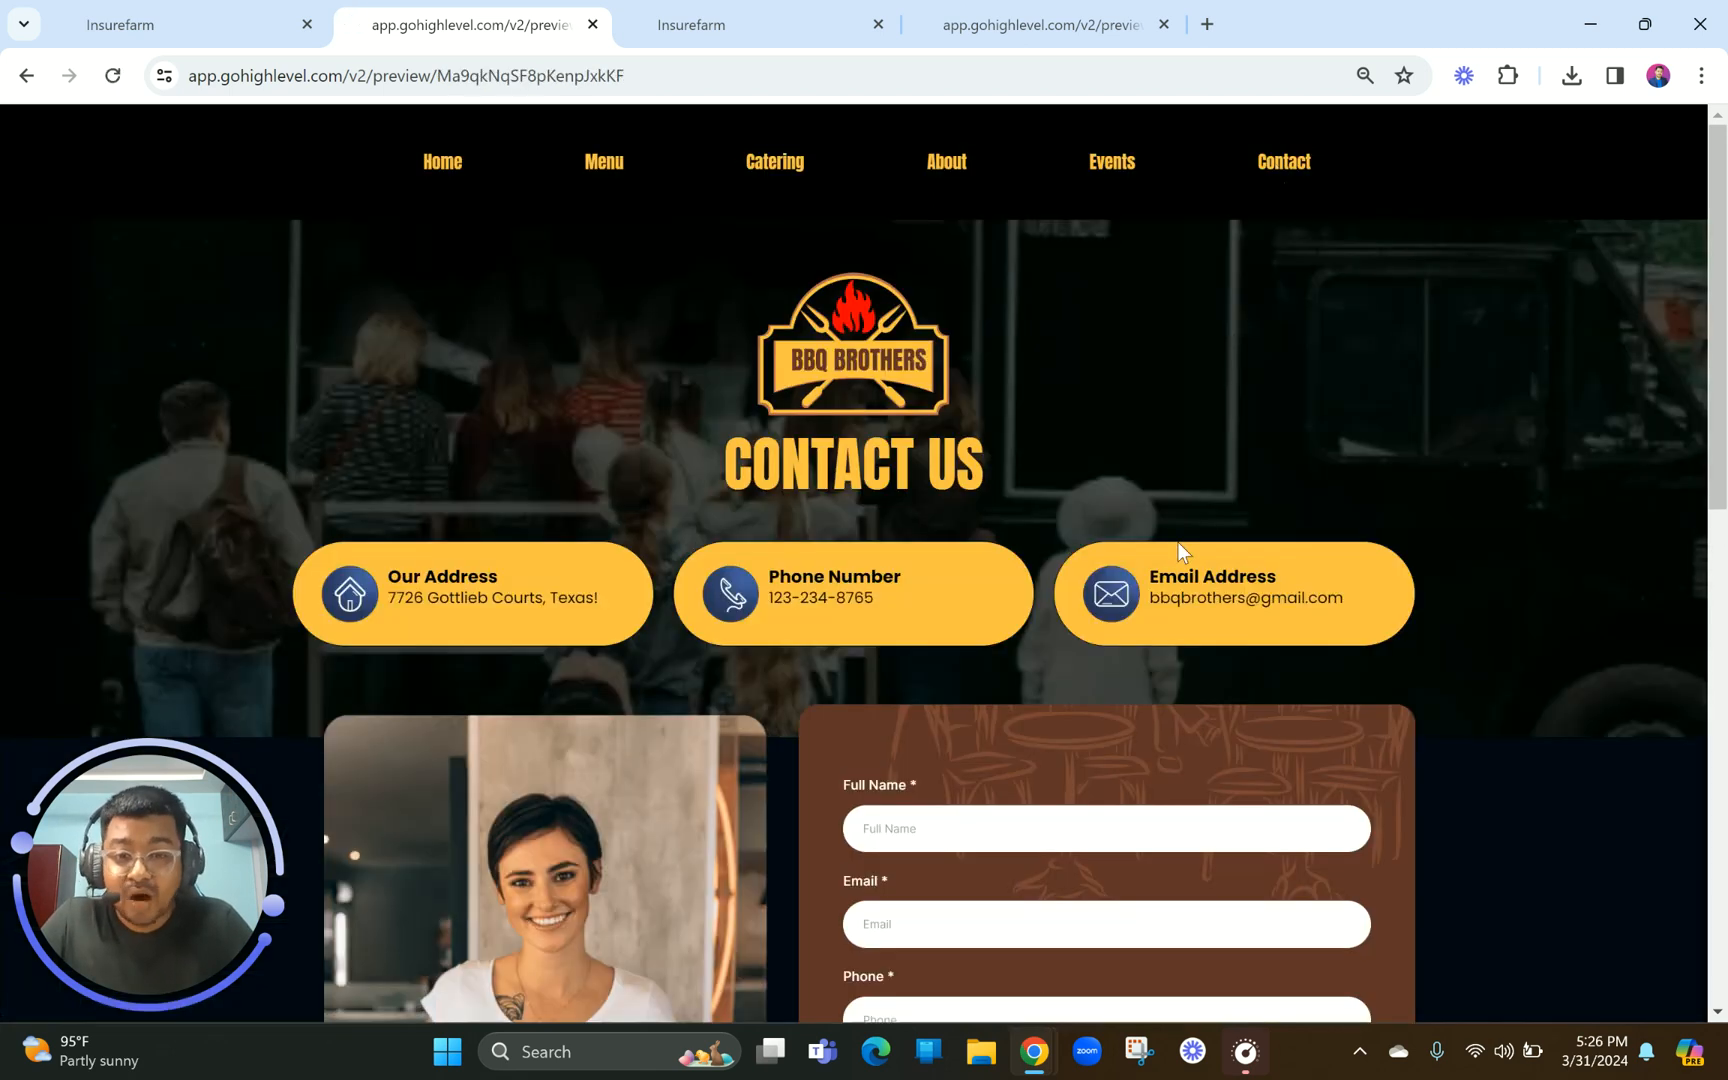
pyautogui.scroll(-6, 1177, 541)
pyautogui.scroll(-6, 1178, 543)
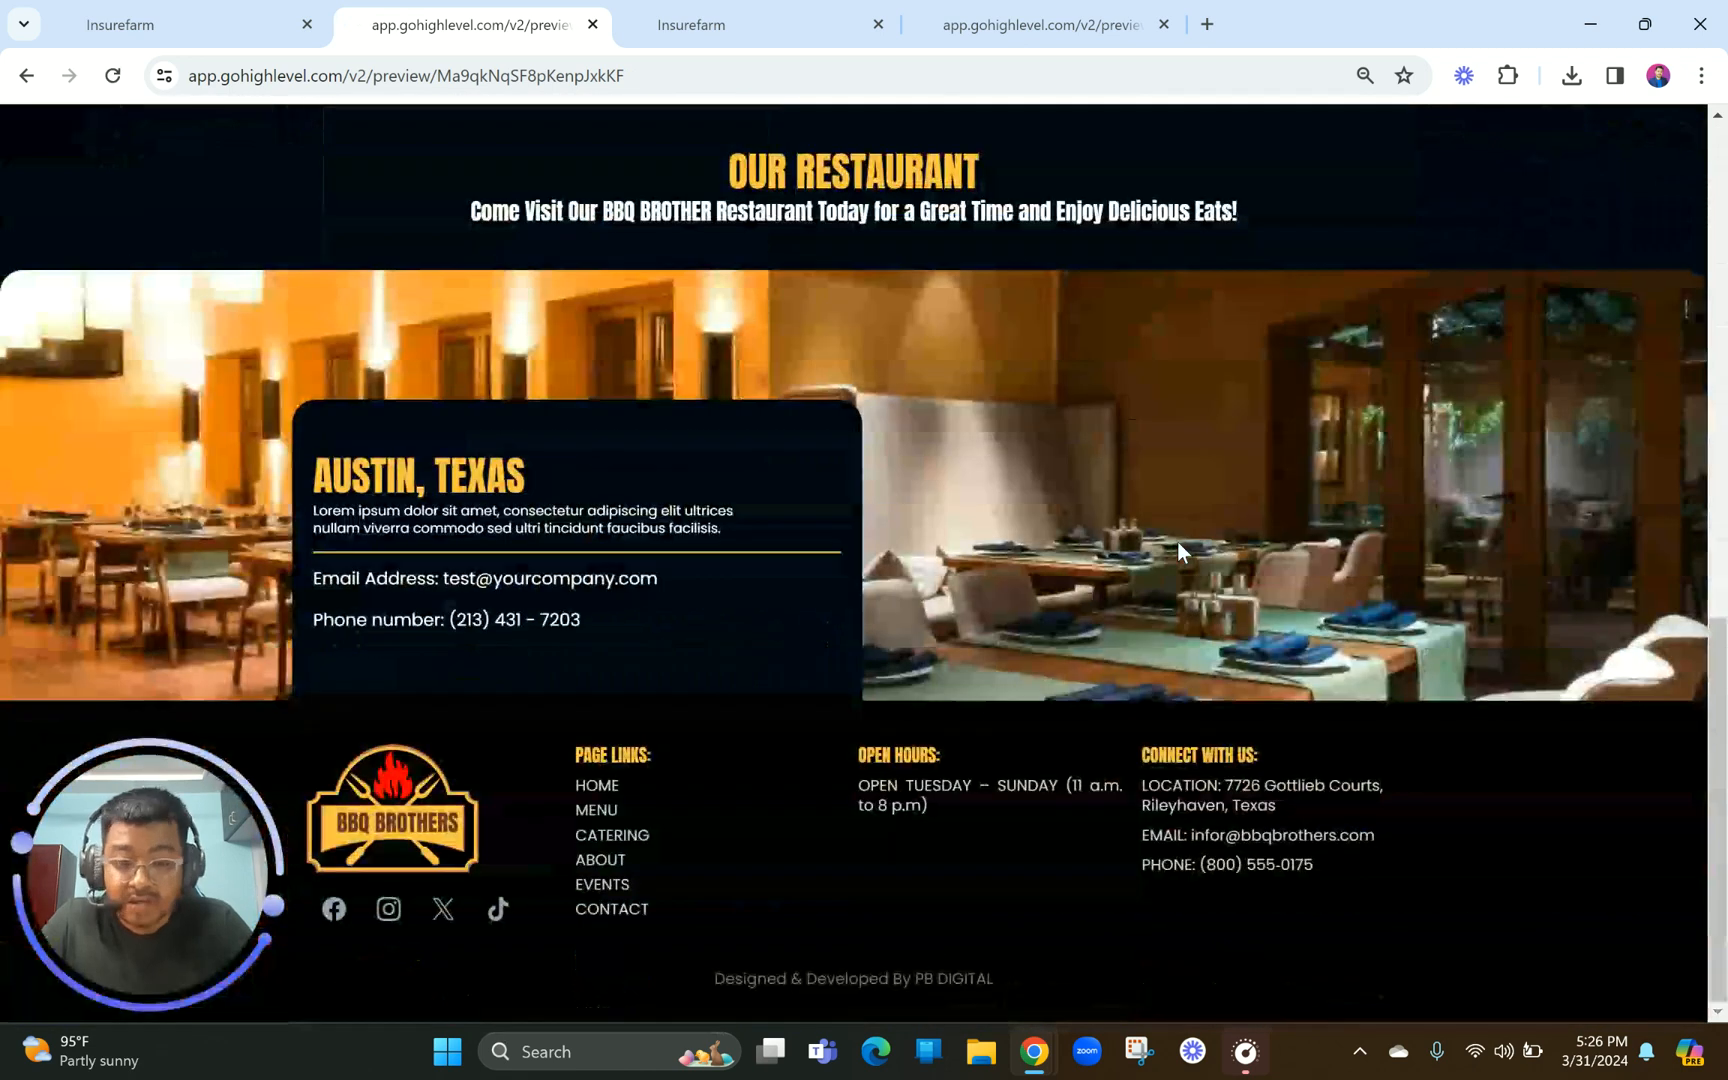
pyautogui.scroll(6, 1178, 543)
pyautogui.scroll(6, 1178, 543)
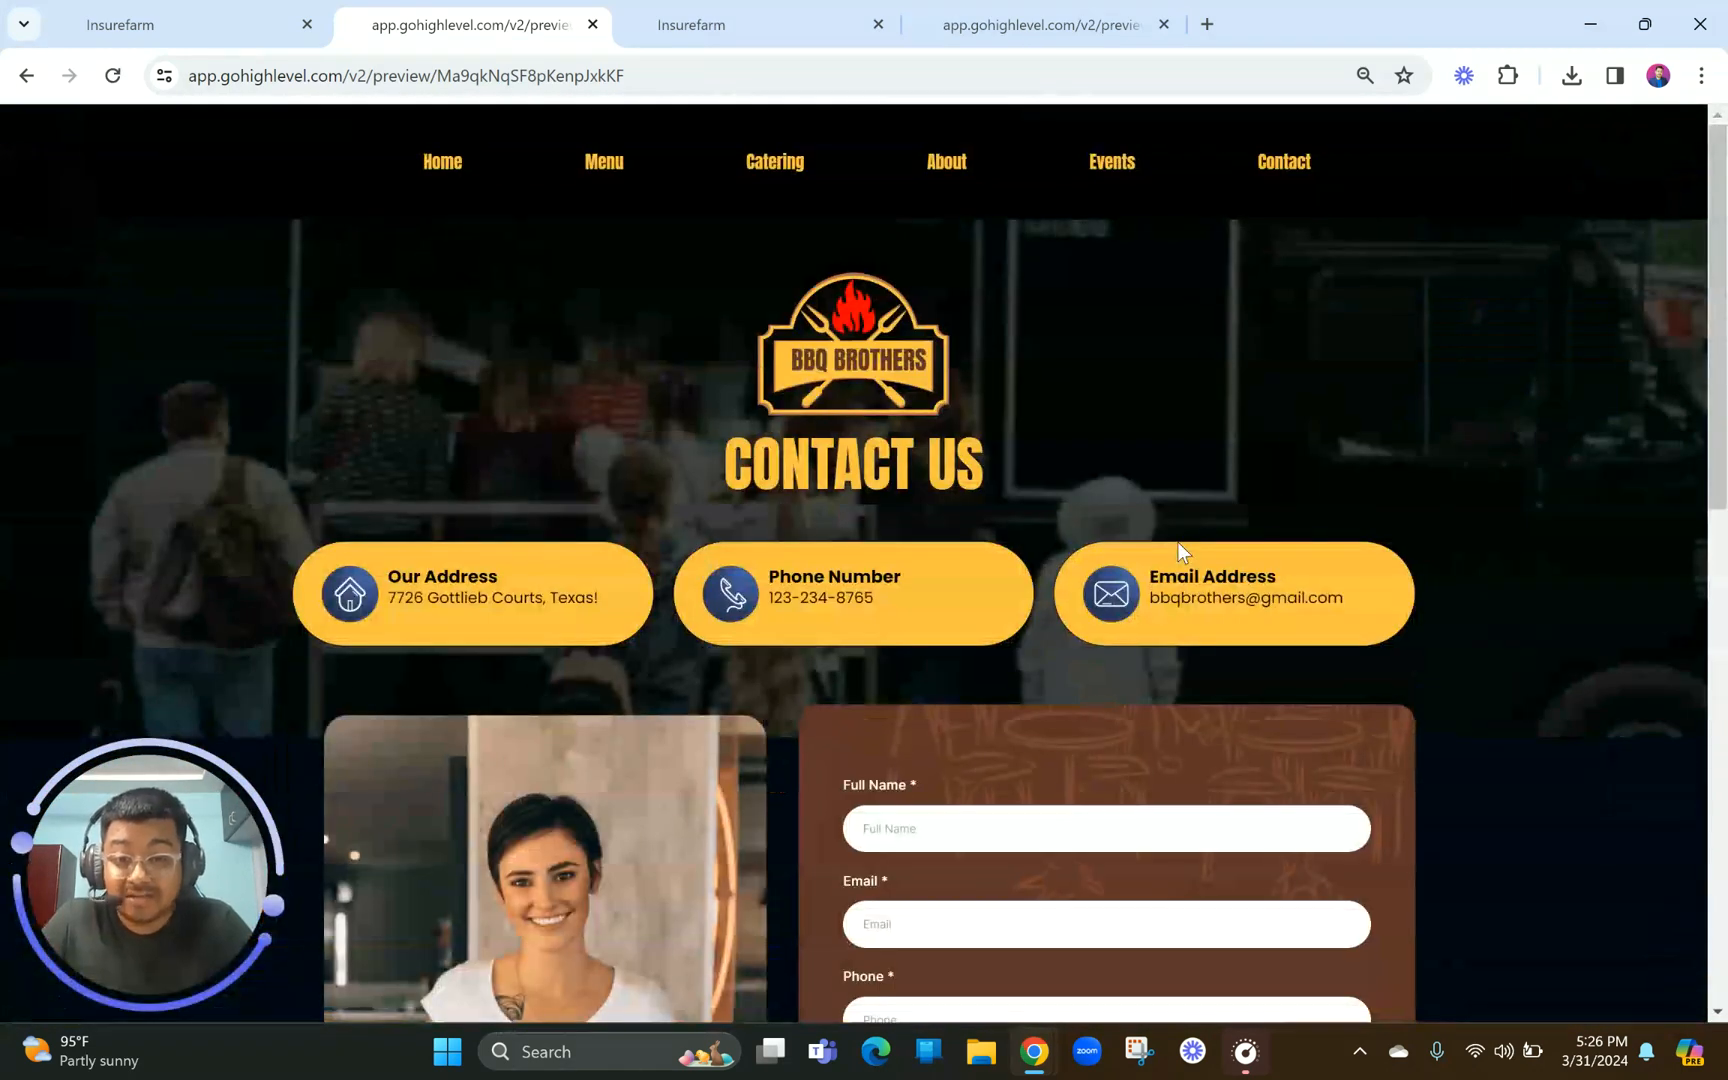
# Open the reference site's Events page and examine its header, event listings and footer
pyautogui.click(1108, 176)
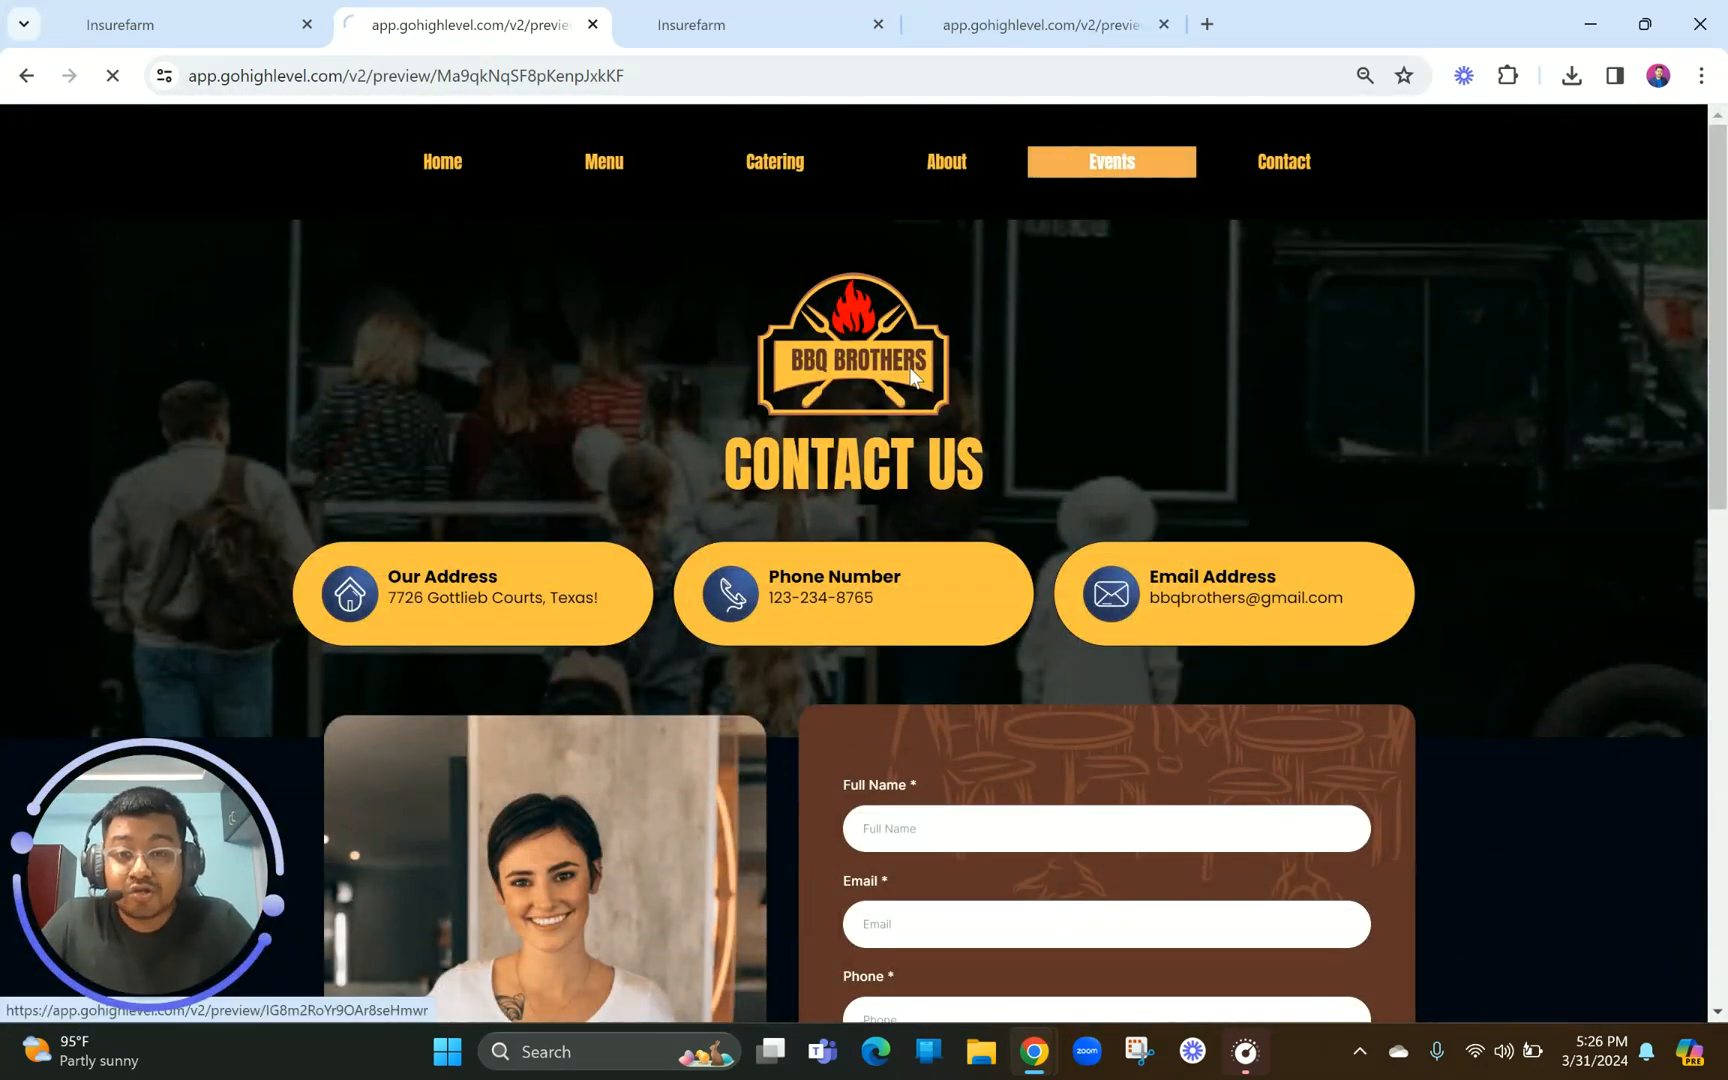
pyautogui.scroll(-10, 867, 686)
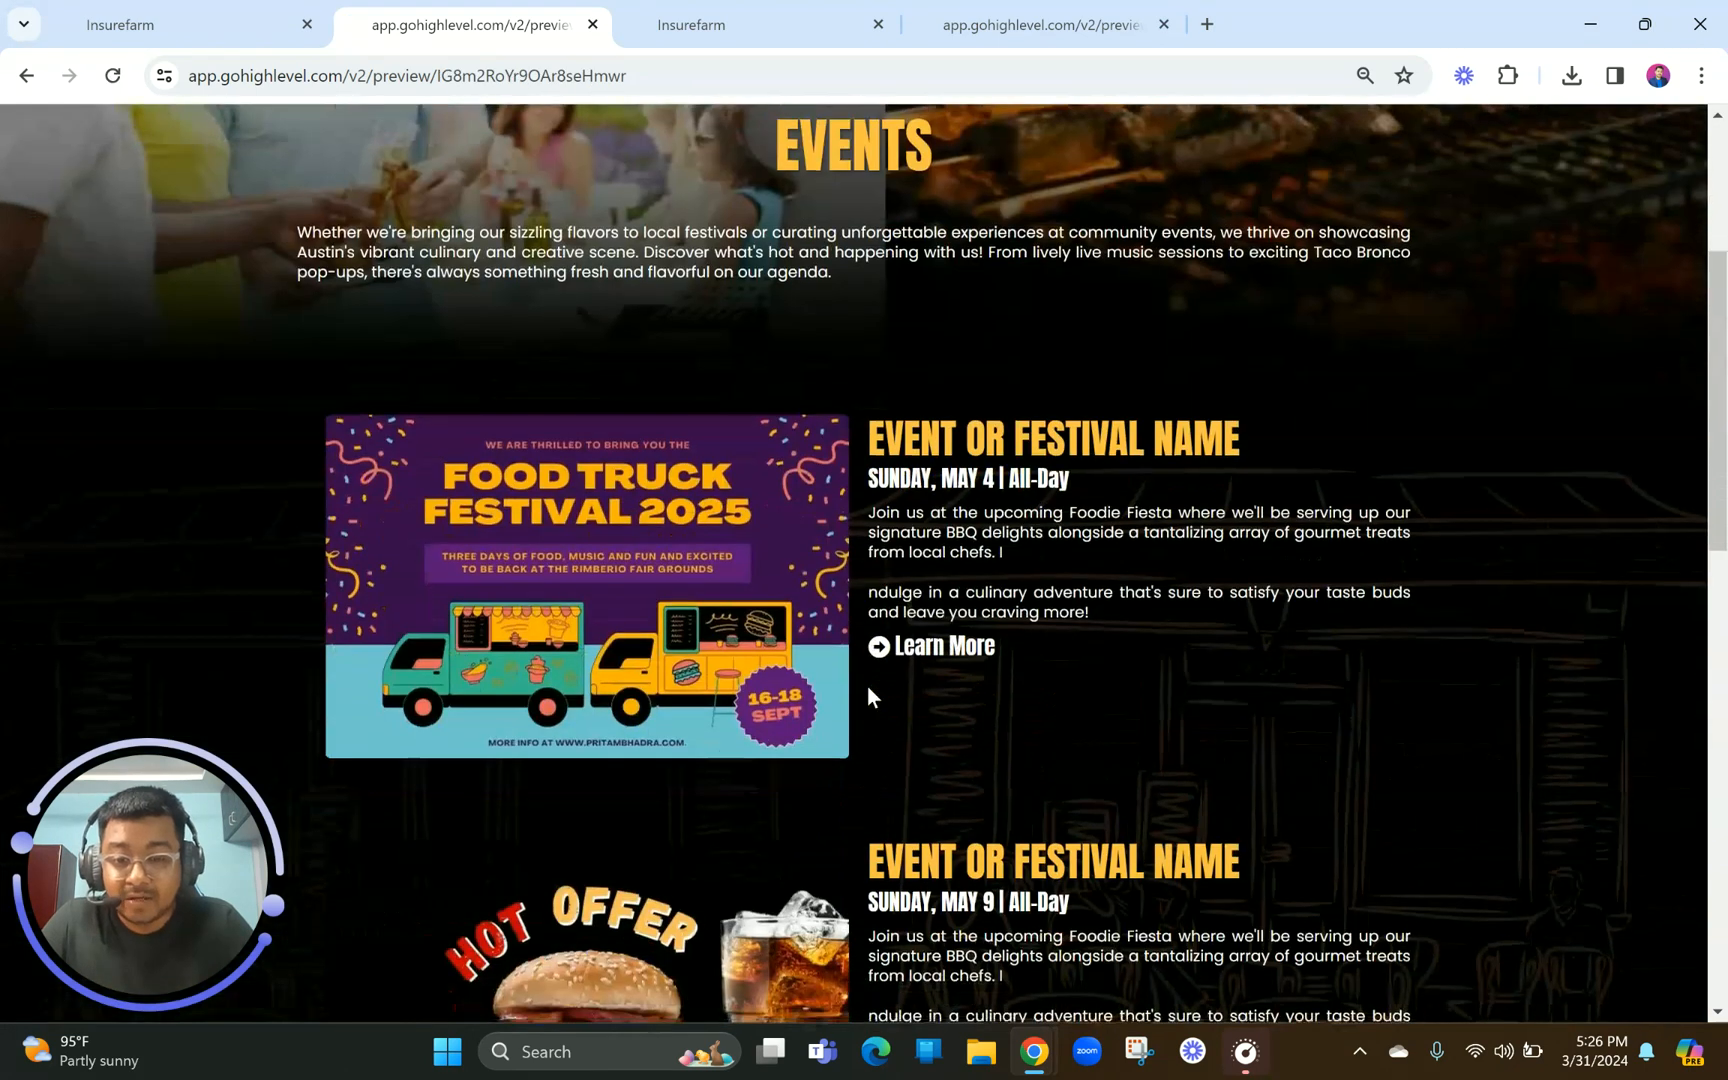
pyautogui.scroll(-7, 867, 686)
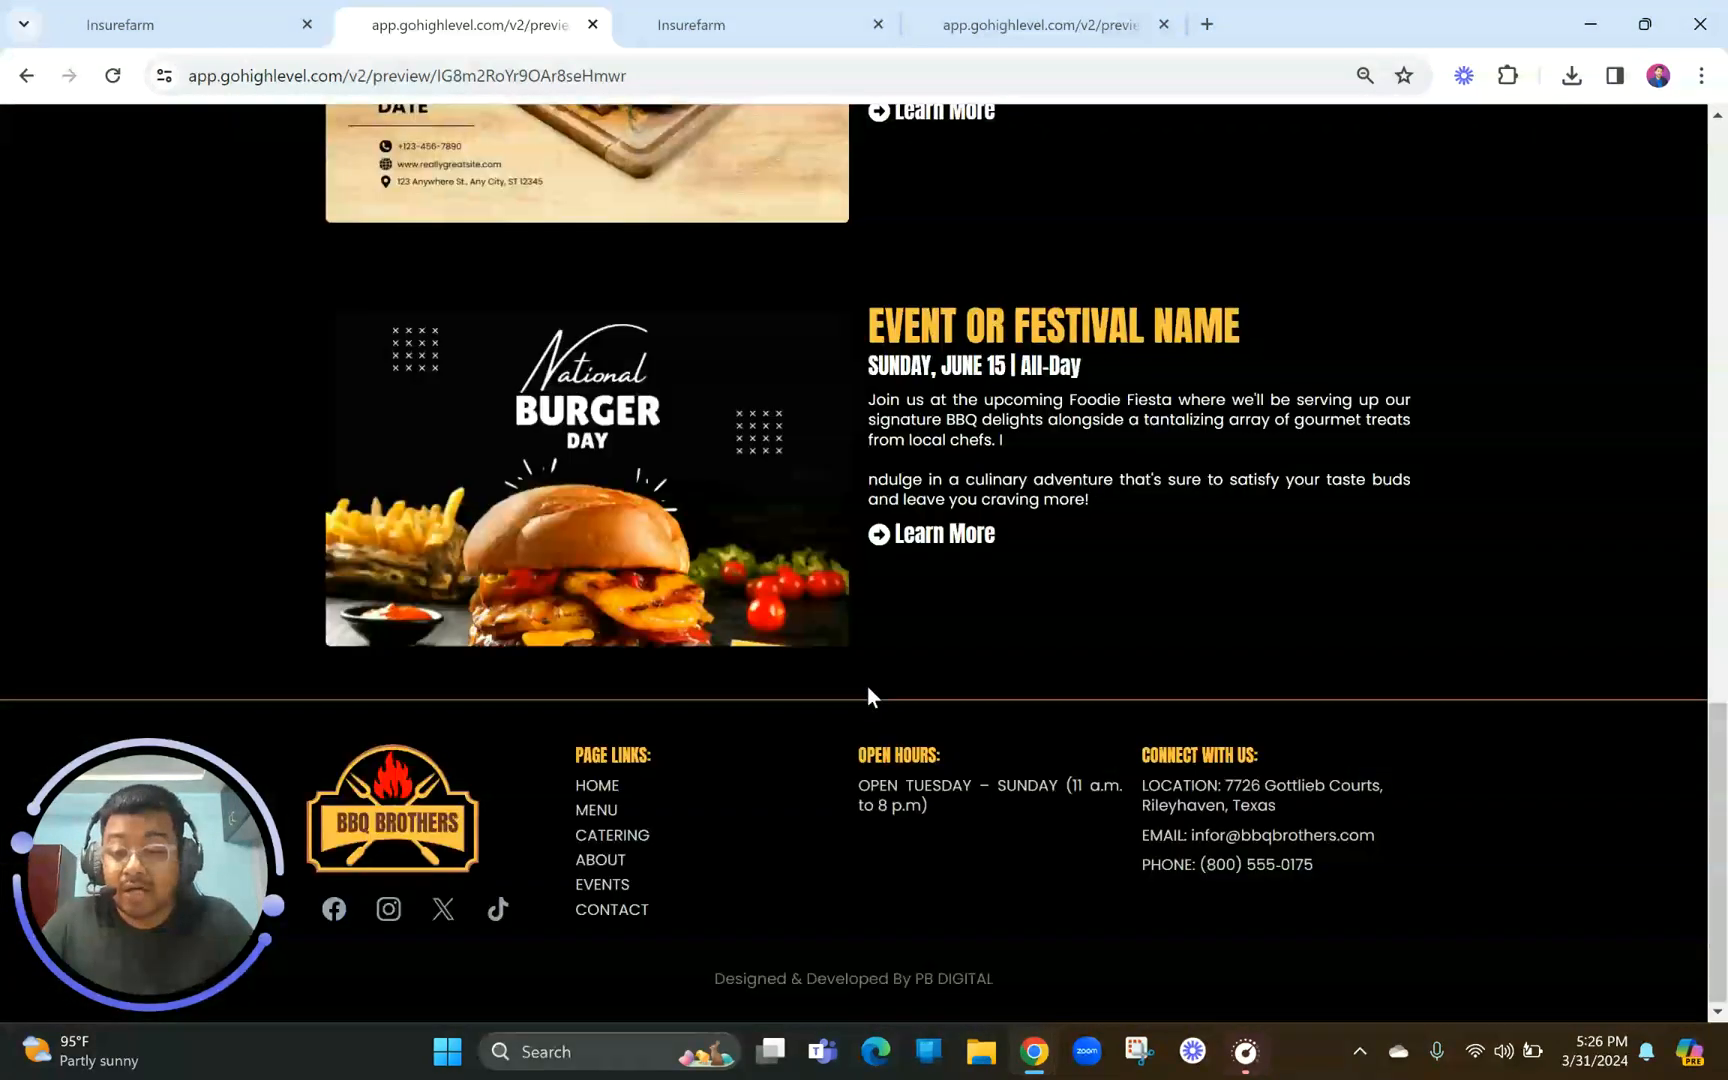
pyautogui.scroll(10, 867, 686)
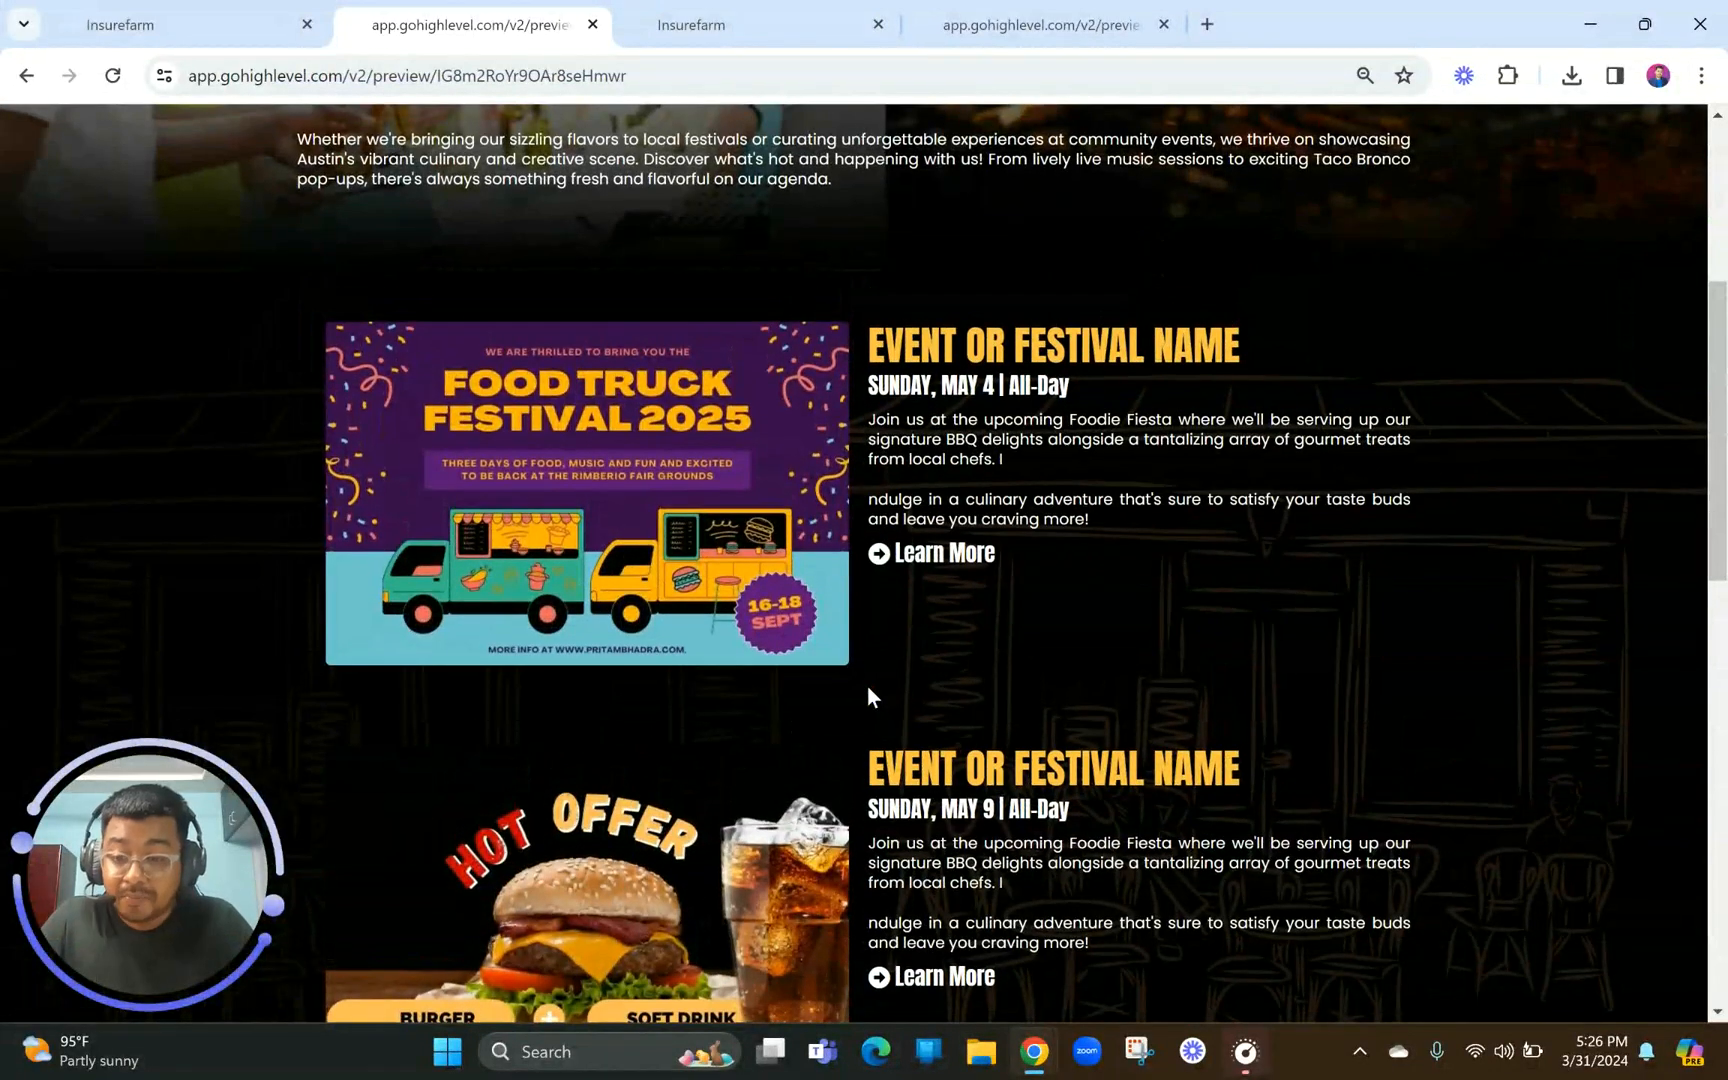
pyautogui.scroll(5, 867, 686)
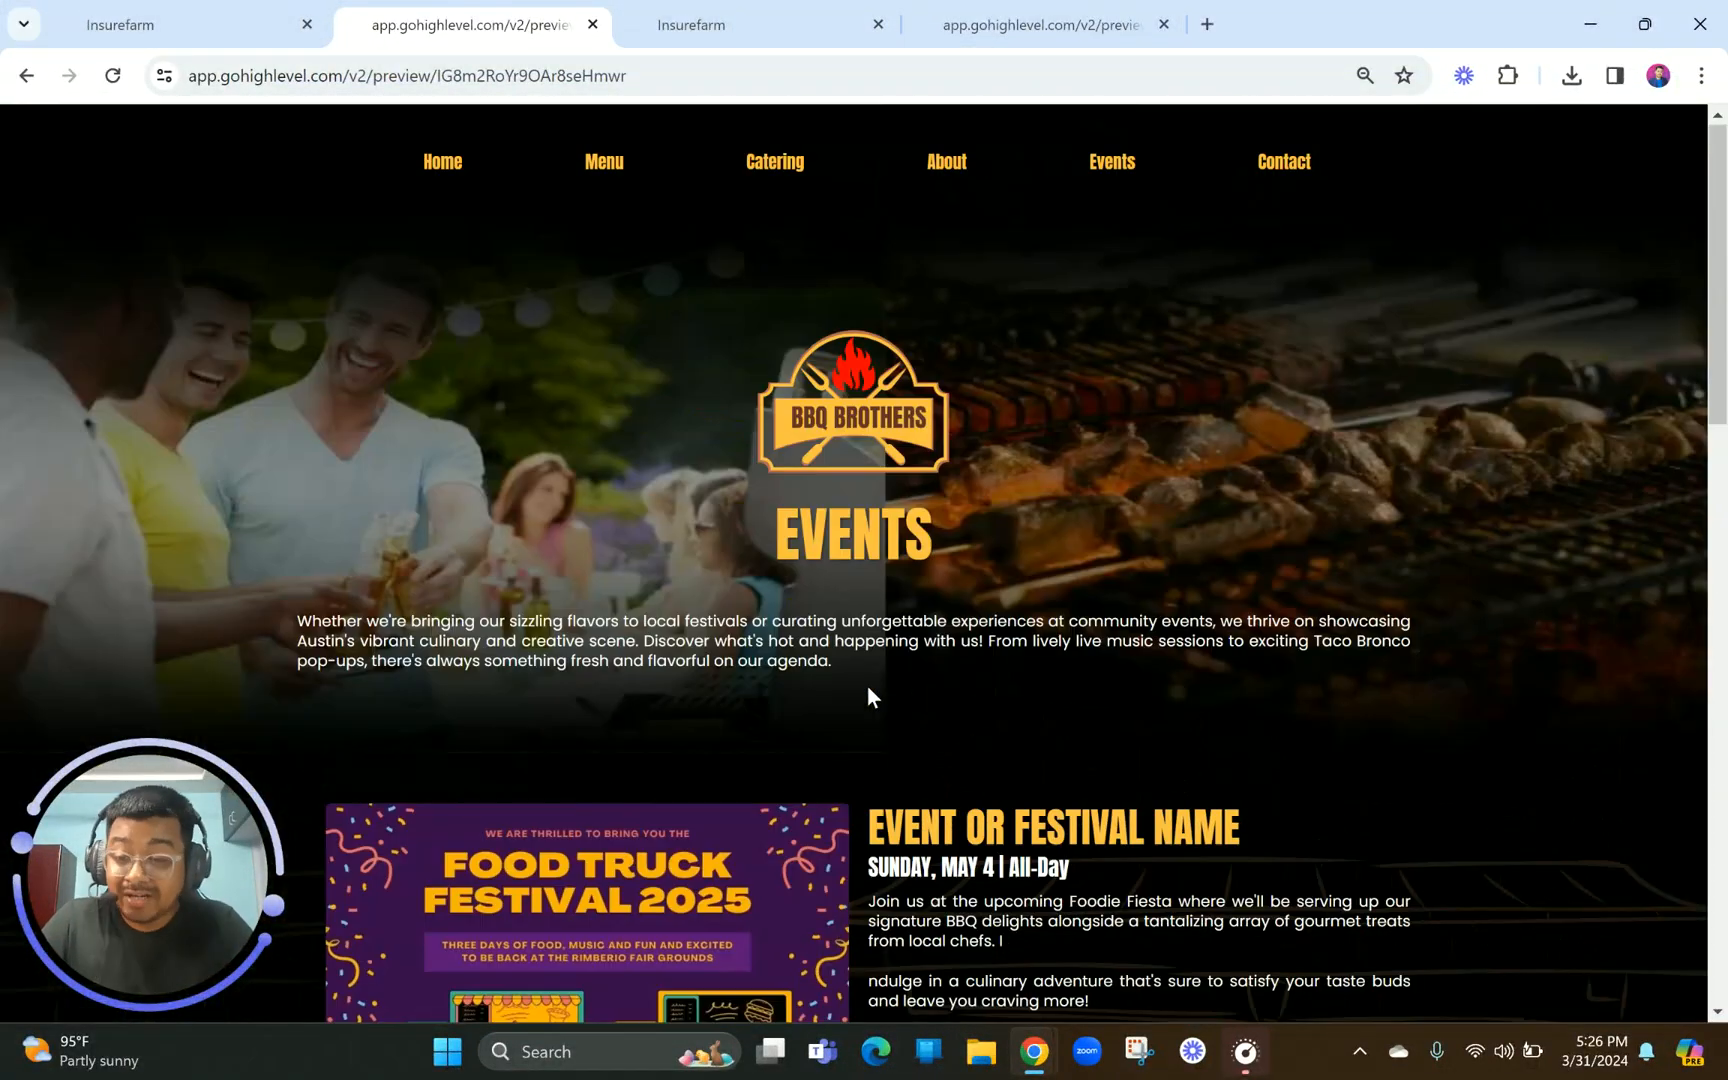